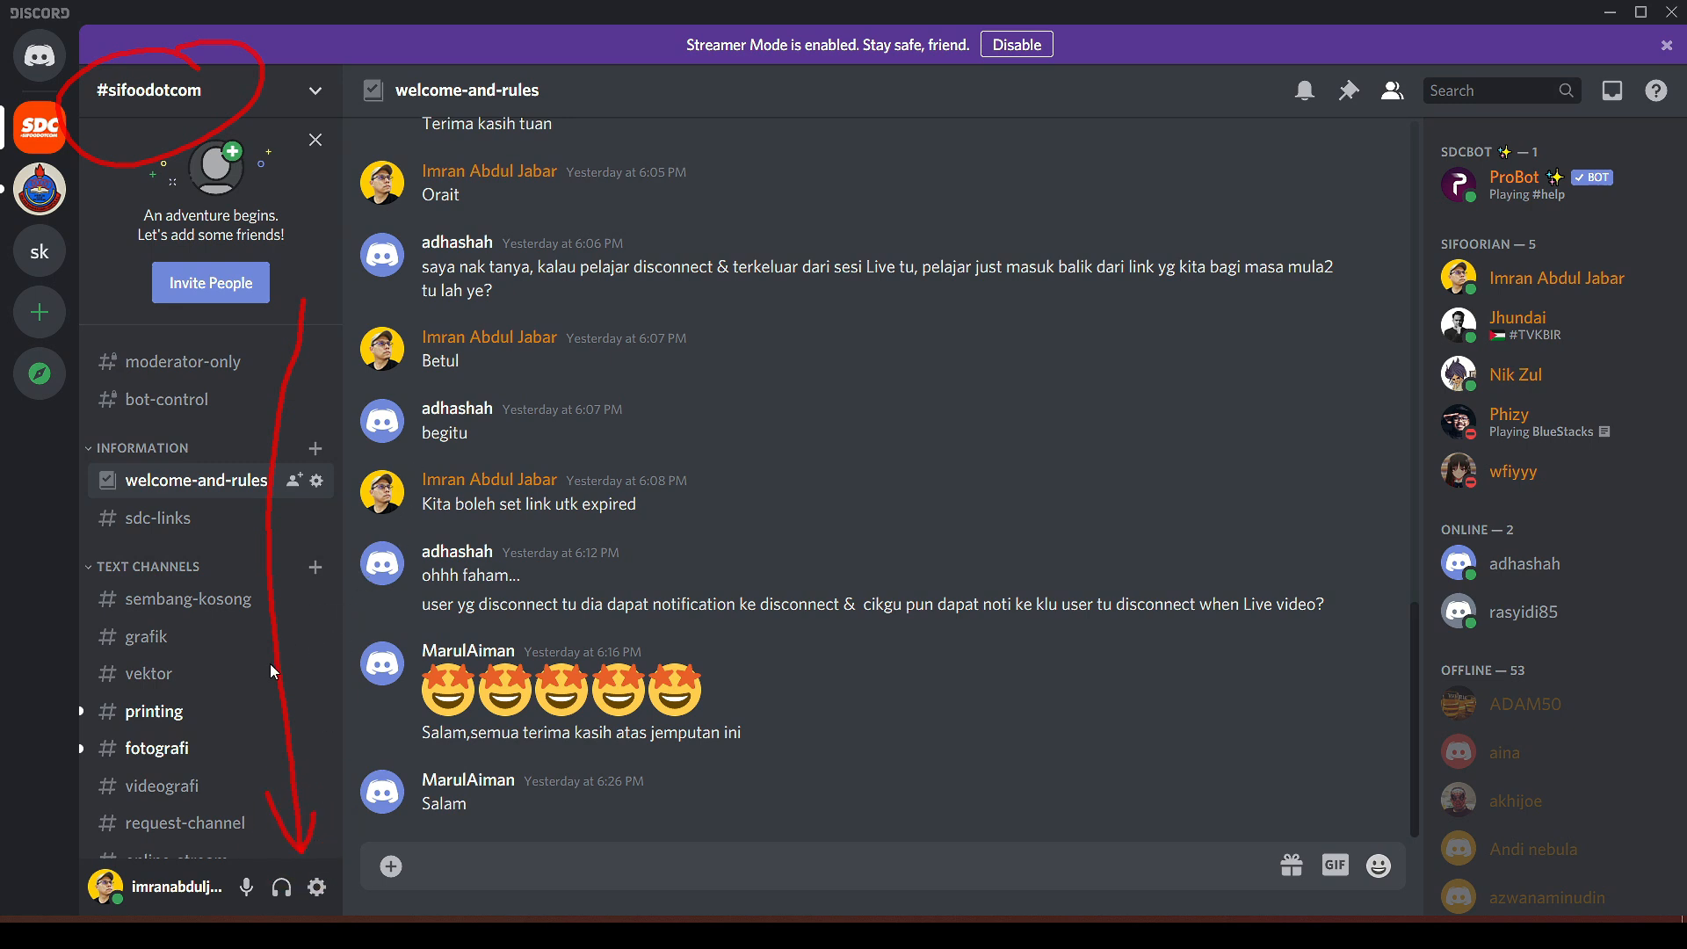
left_click_drag(303, 613, 461, 625)
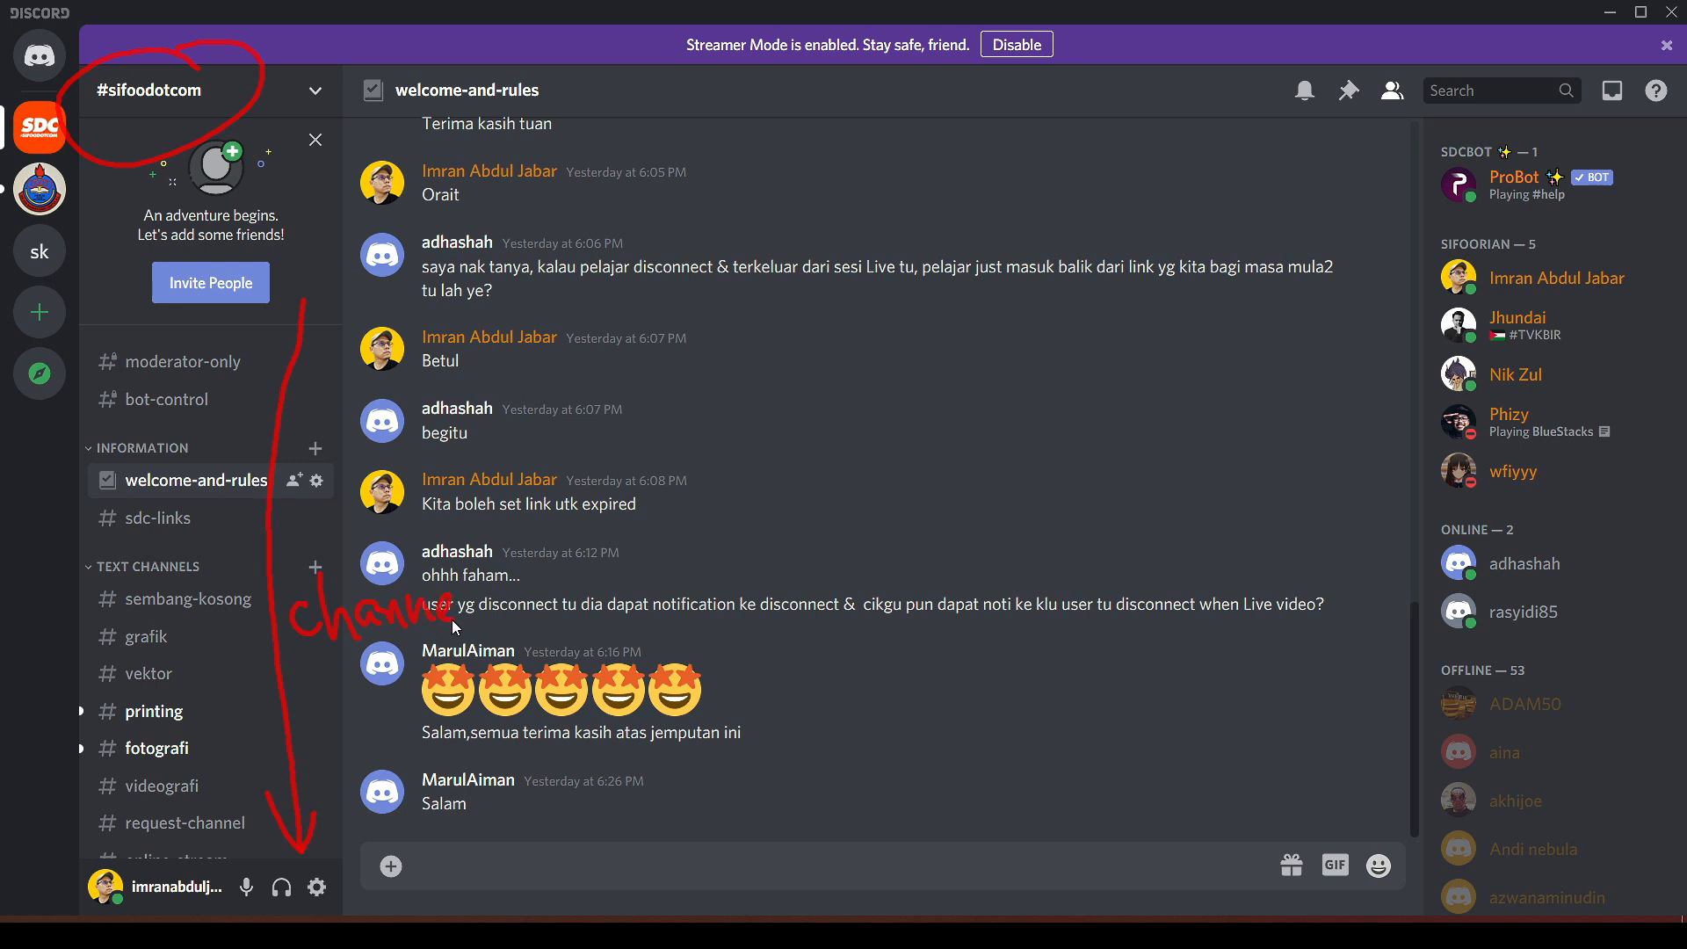
left_click_drag(474, 550, 488, 616)
mouse_move(406, 141)
left_mouse_down()
mouse_move(655, 85)
mouse_move(655, 133)
left_mouse_up()
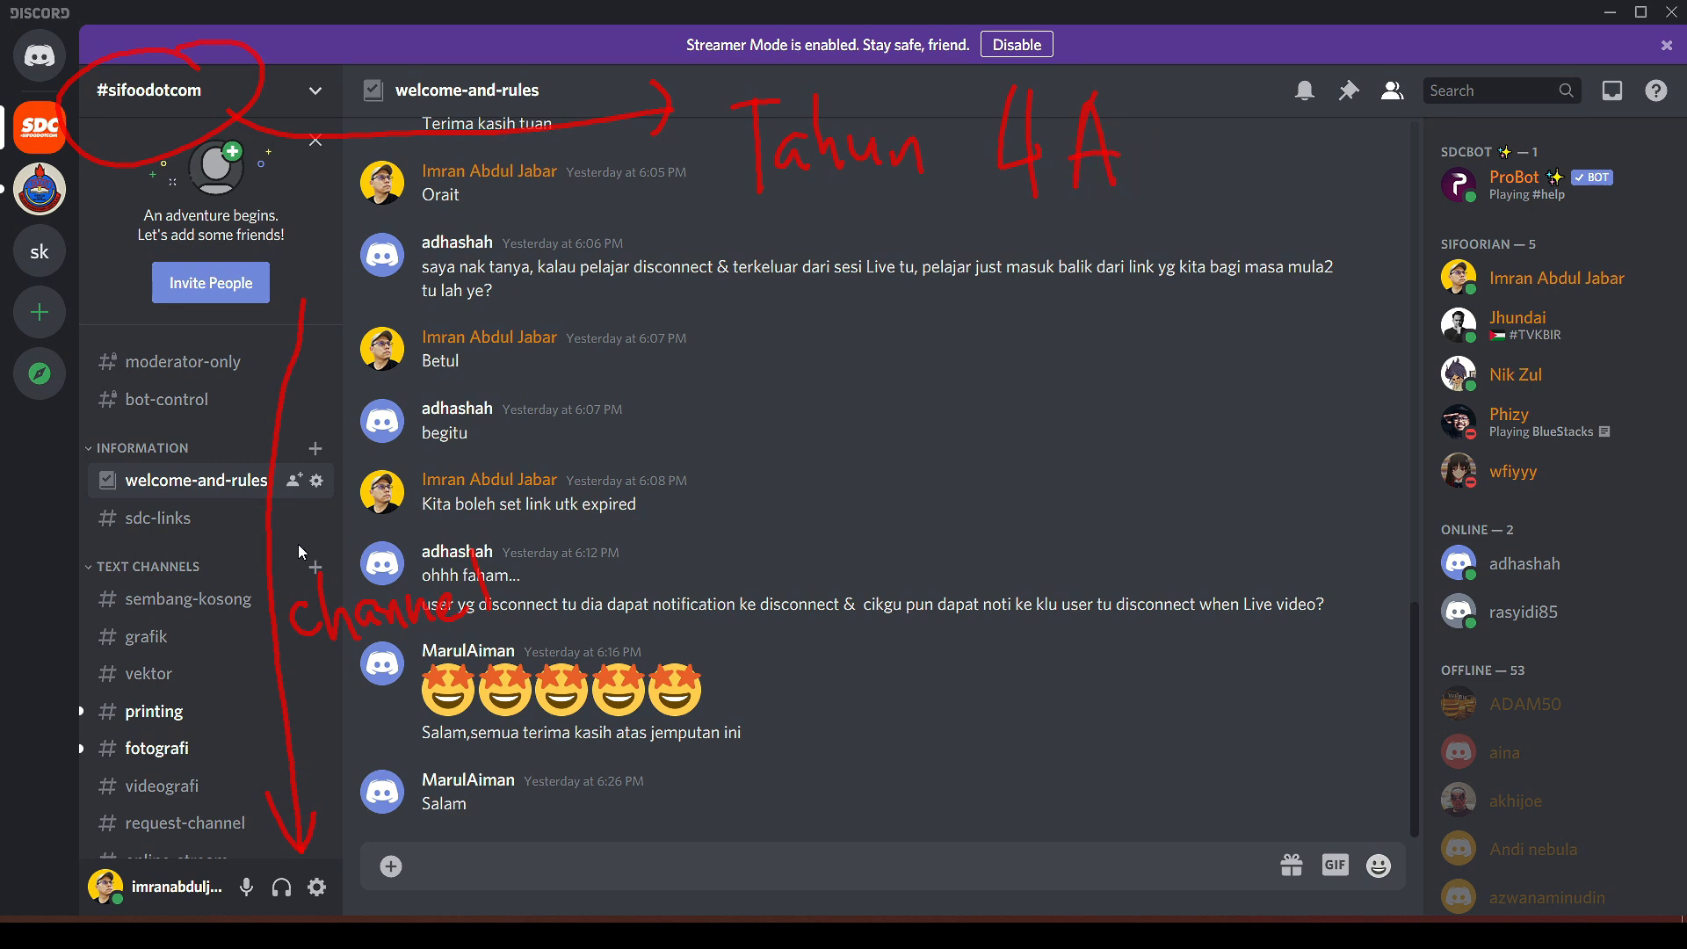
left_click_drag(271, 665, 299, 831)
left_click_drag(530, 595, 774, 490)
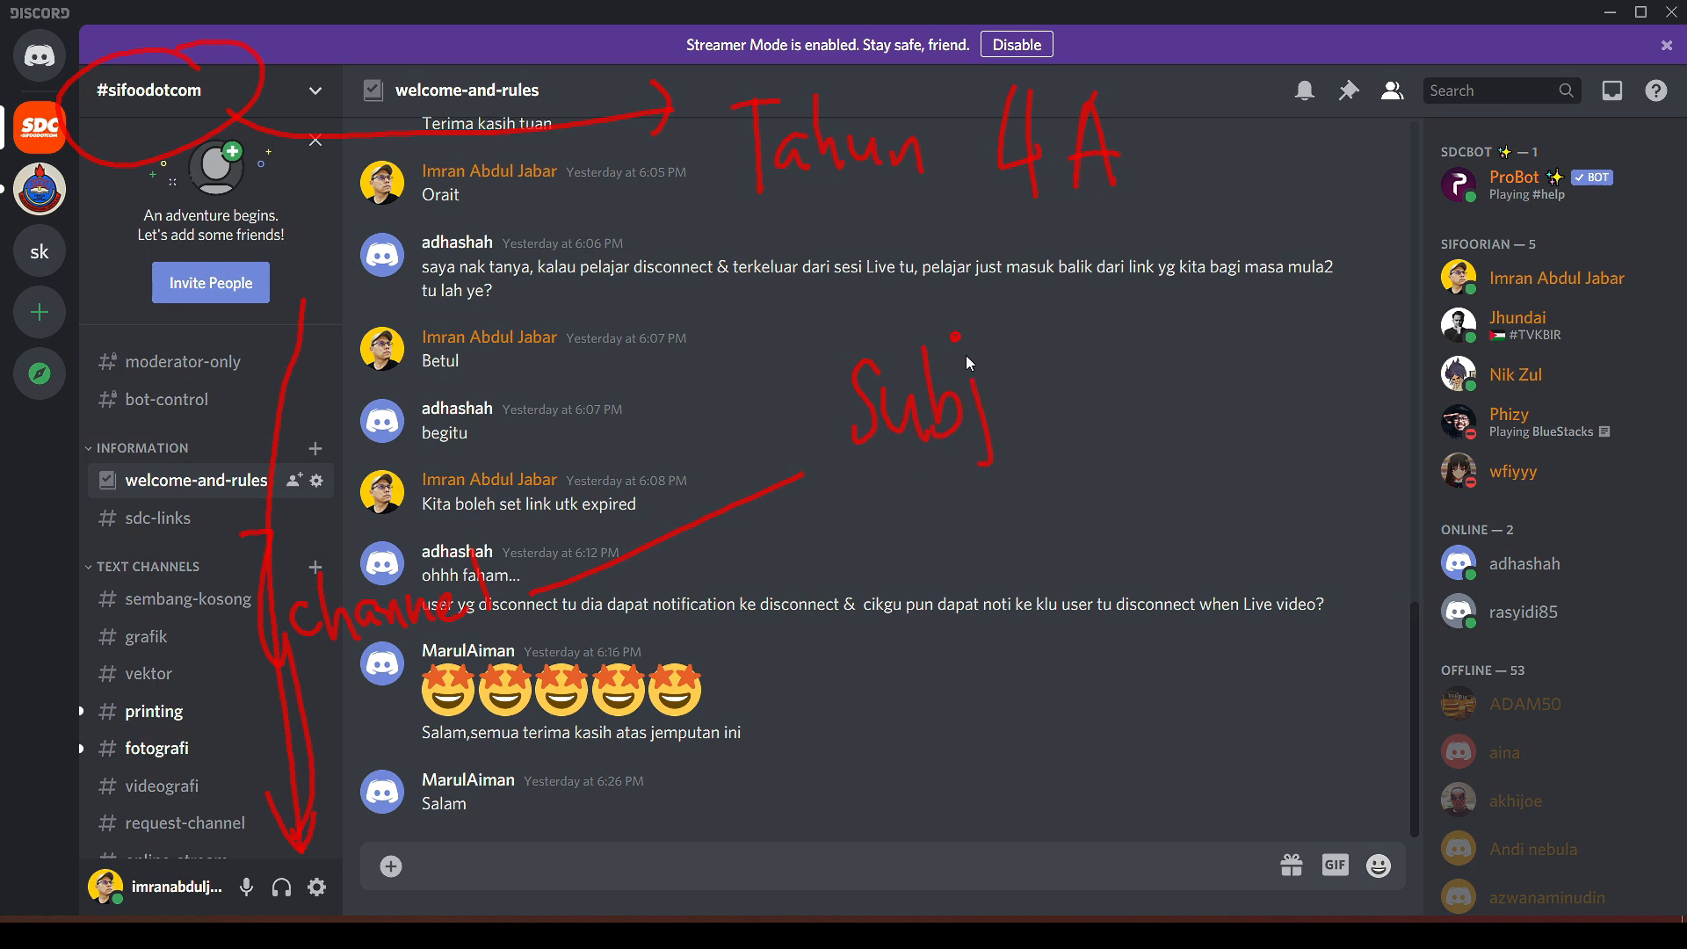
left_click_drag(1002, 413, 1032, 421)
left_click_drag(1037, 326, 1050, 421)
left_click_drag(1083, 357, 1050, 395)
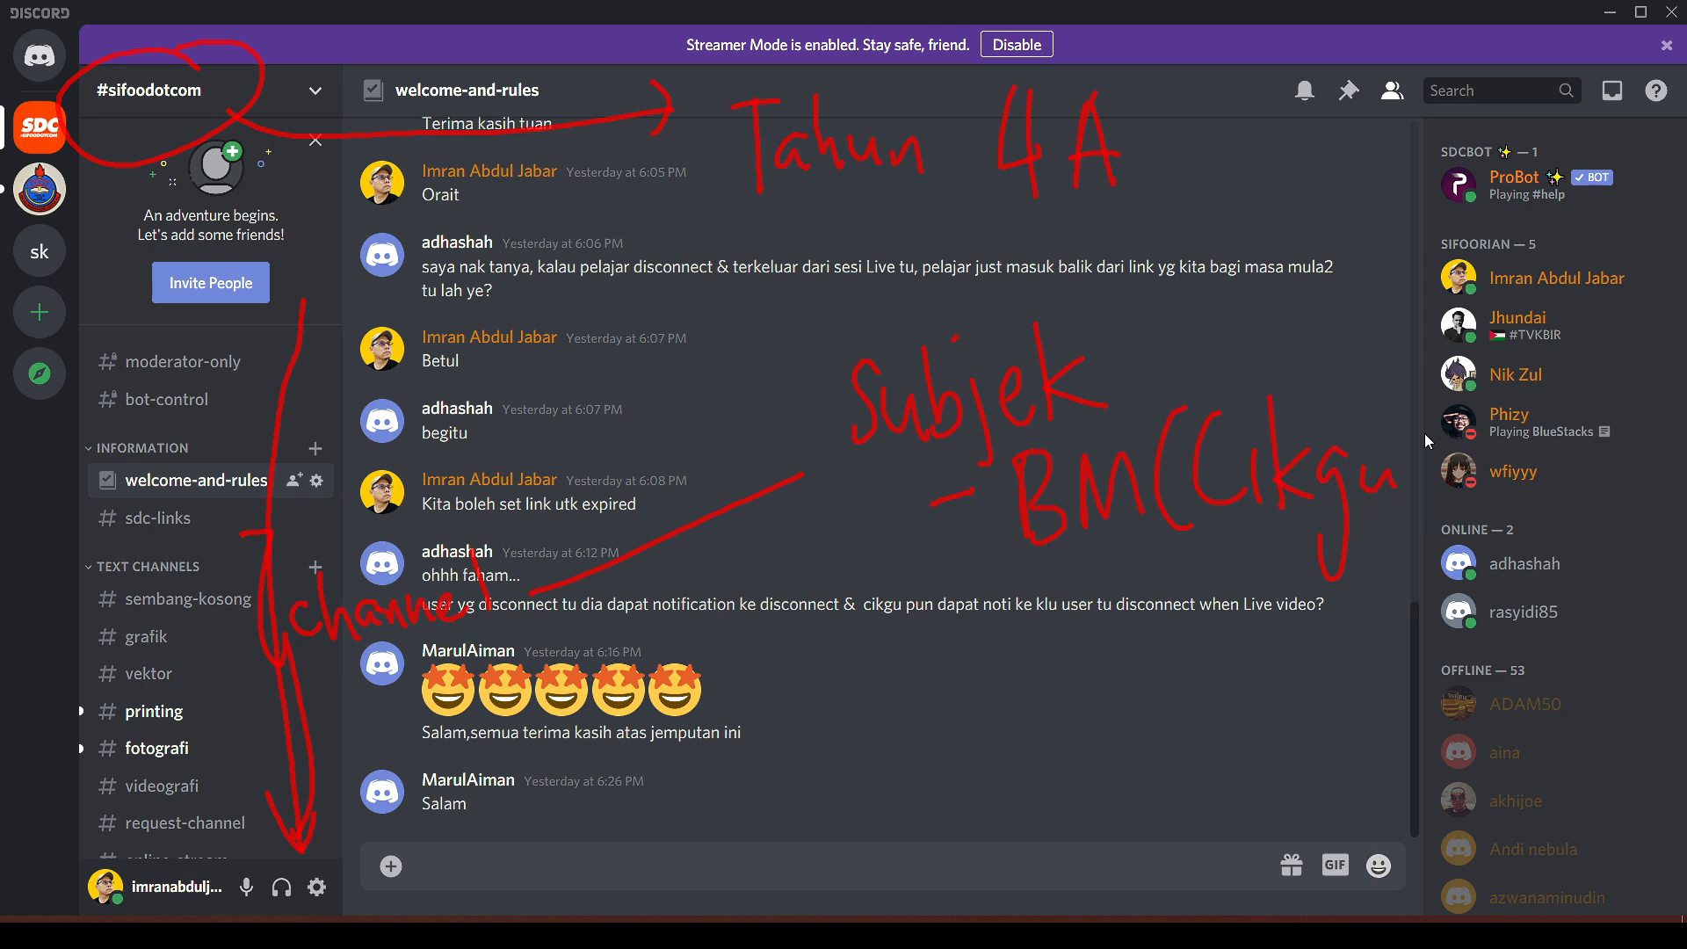
left_click_drag(1456, 397, 1456, 481)
left_click_drag(1506, 340, 1485, 518)
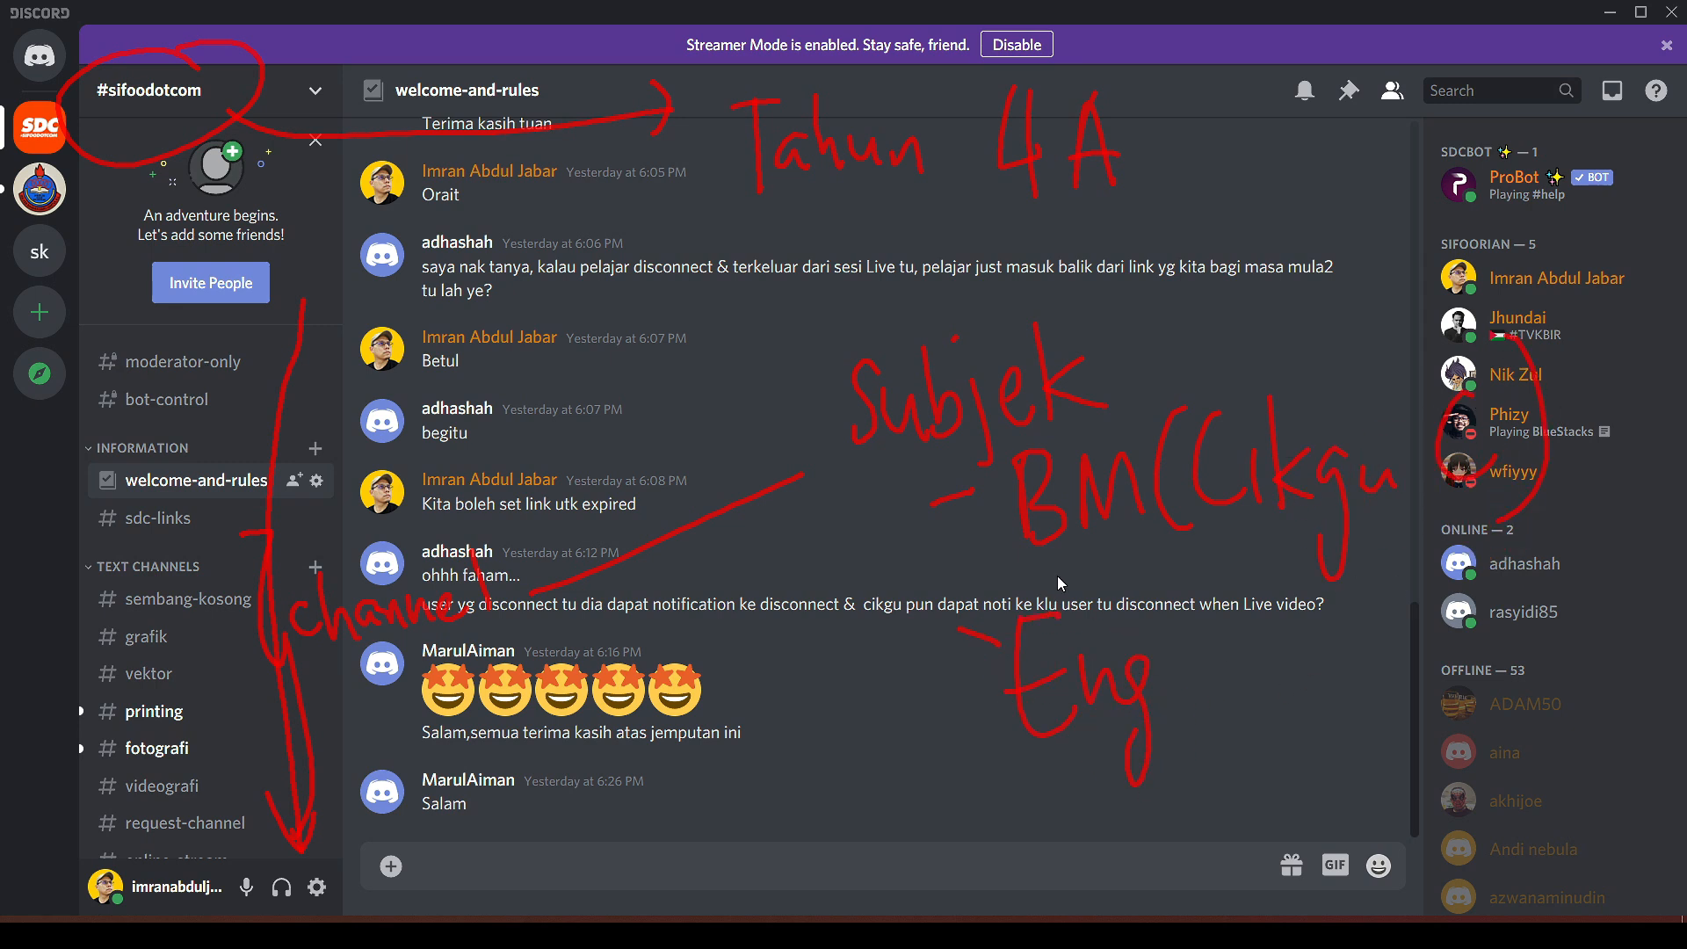
left_click_drag(1243, 582, 1214, 608)
mouse_move(1332, 651)
left_mouse_down()
mouse_move(1498, 651)
mouse_move(1557, 520)
left_mouse_up()
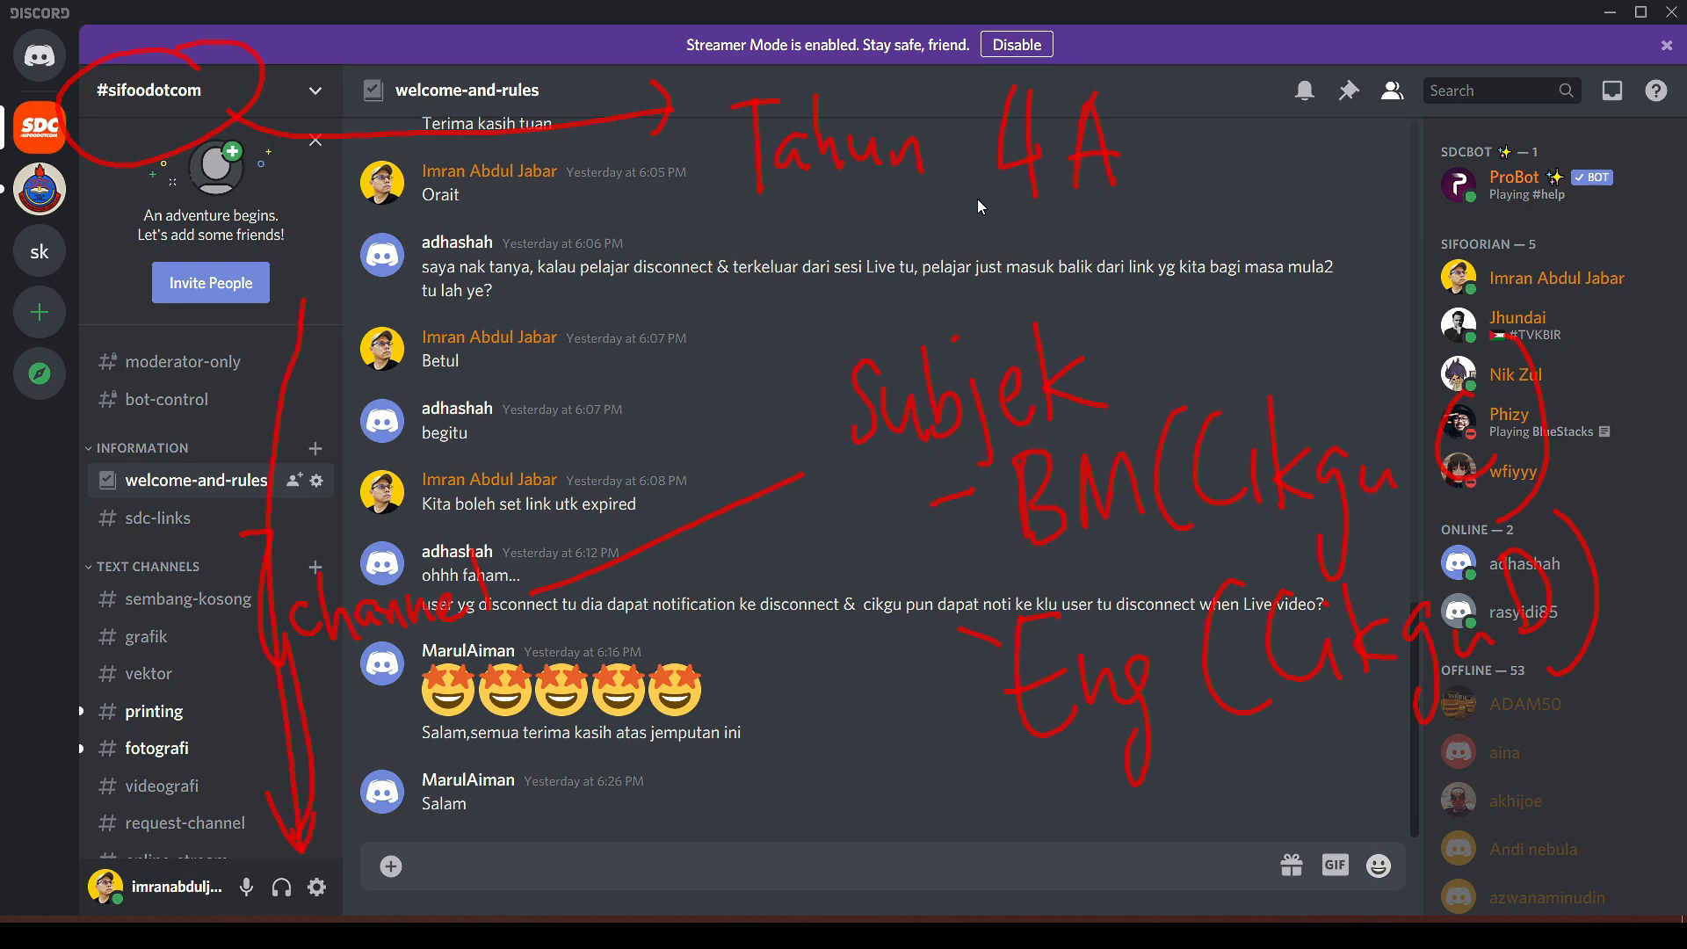
key("Escape")
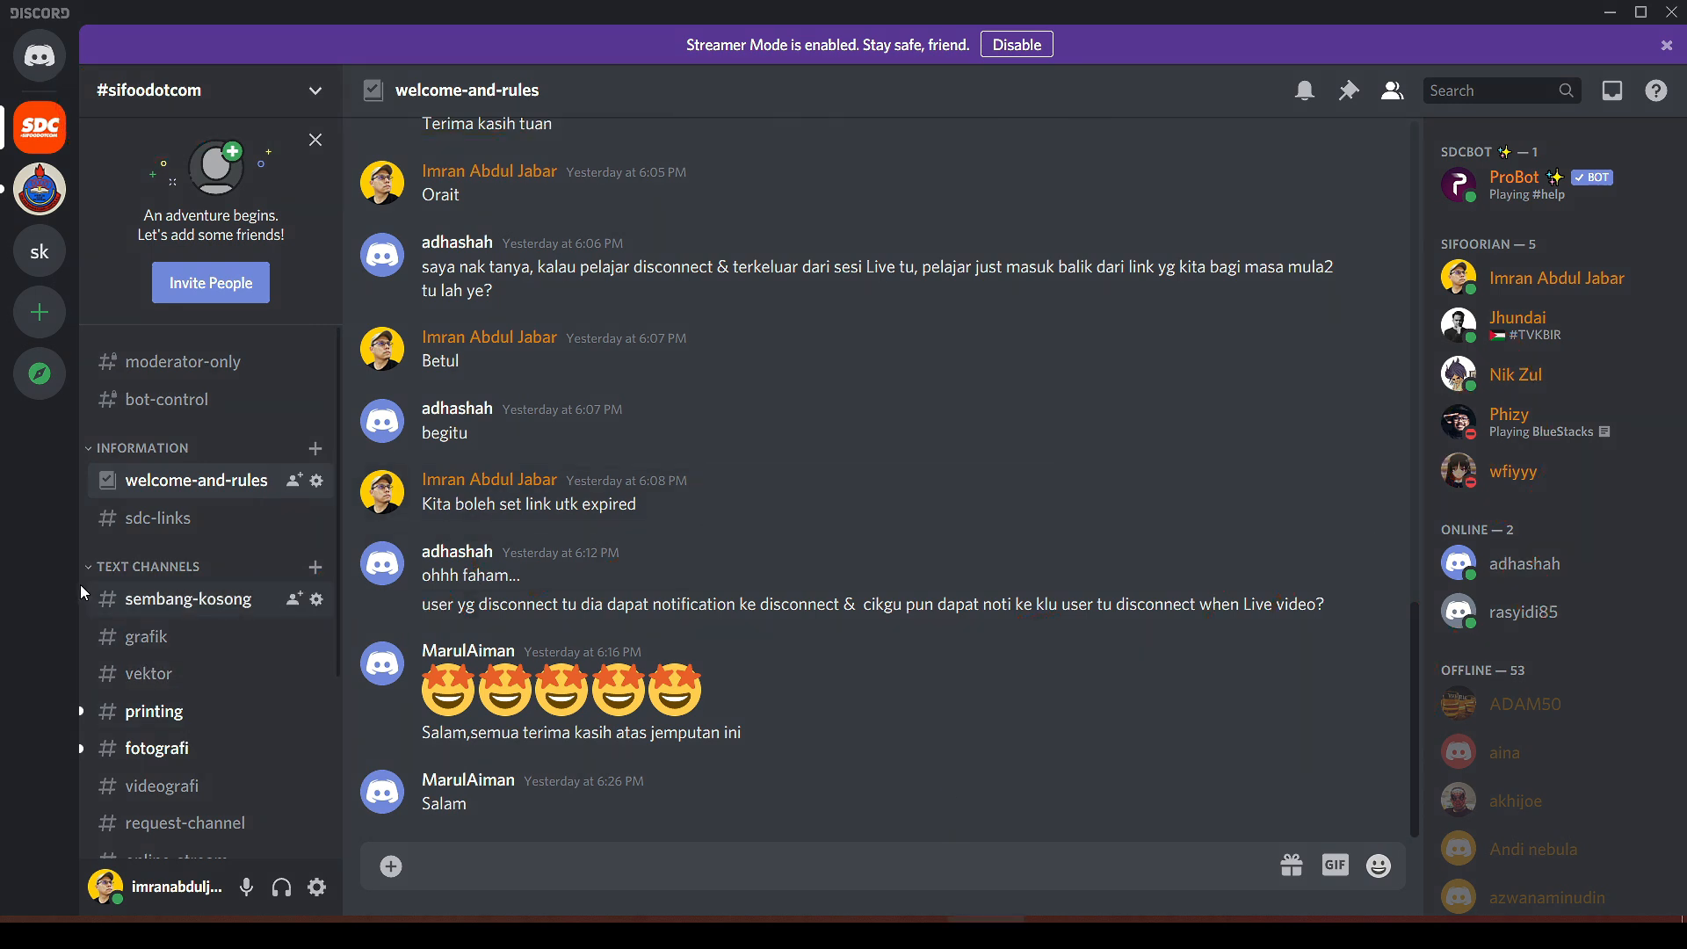
Collapse the Voice Channels category of the server and expand it again.
scroll(176, 576, "down", 3)
scroll(220, 522, "down", 3)
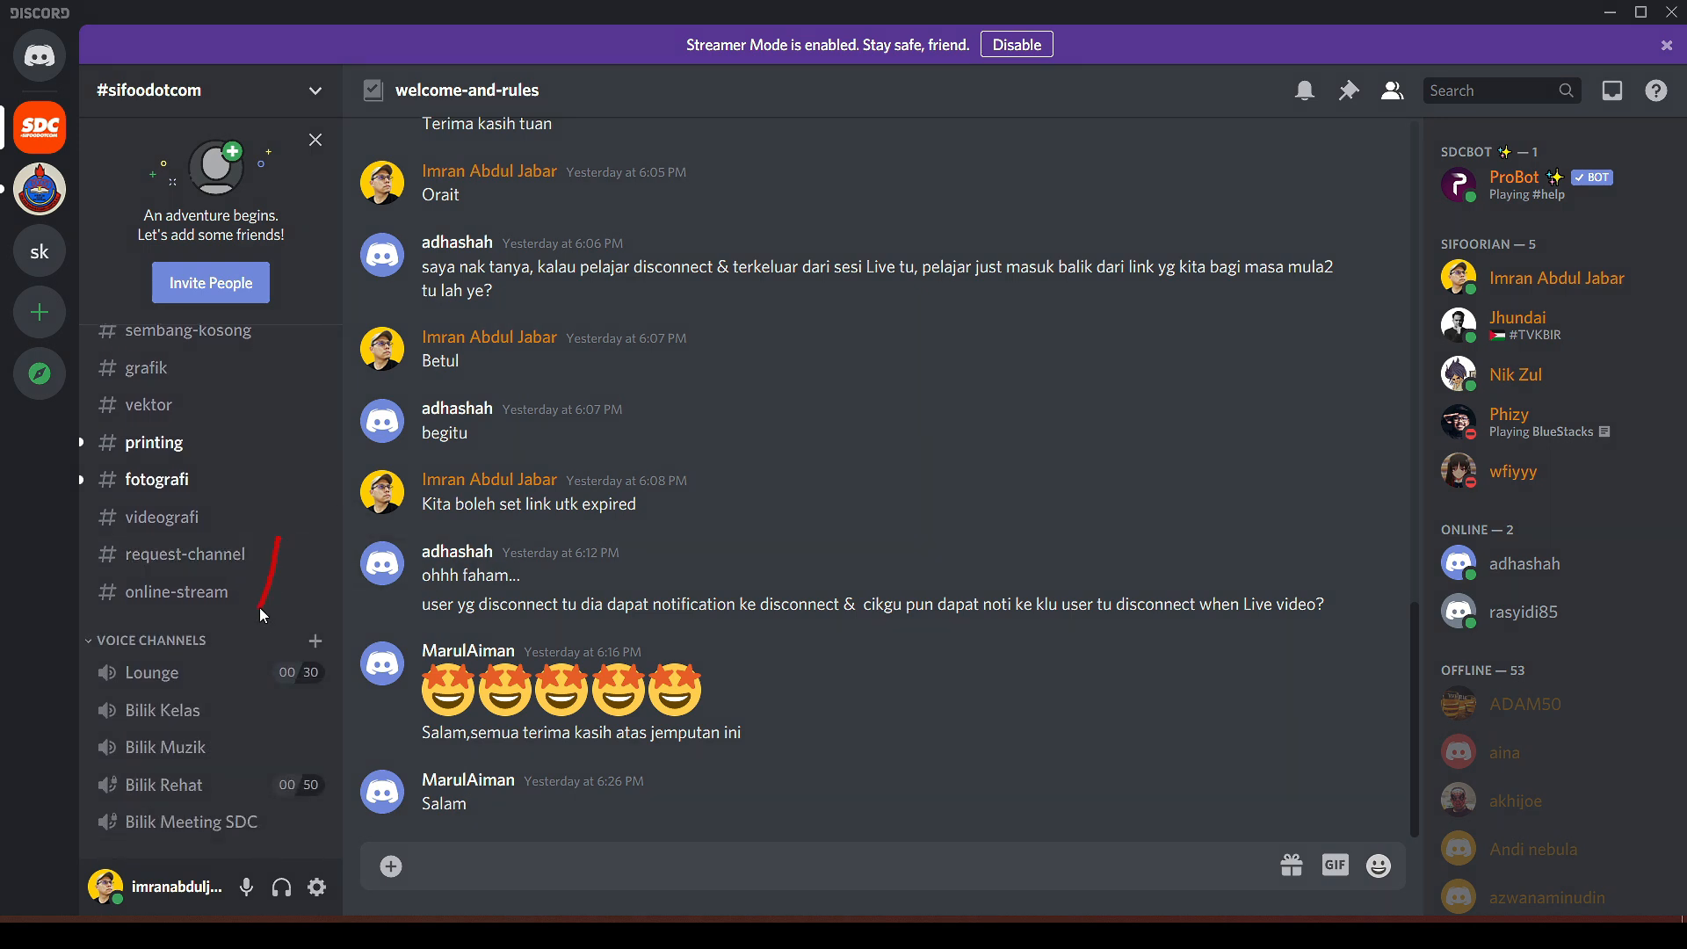
mouse_move(264, 615)
left_mouse_down()
mouse_move(237, 620)
mouse_move(284, 628)
left_mouse_up()
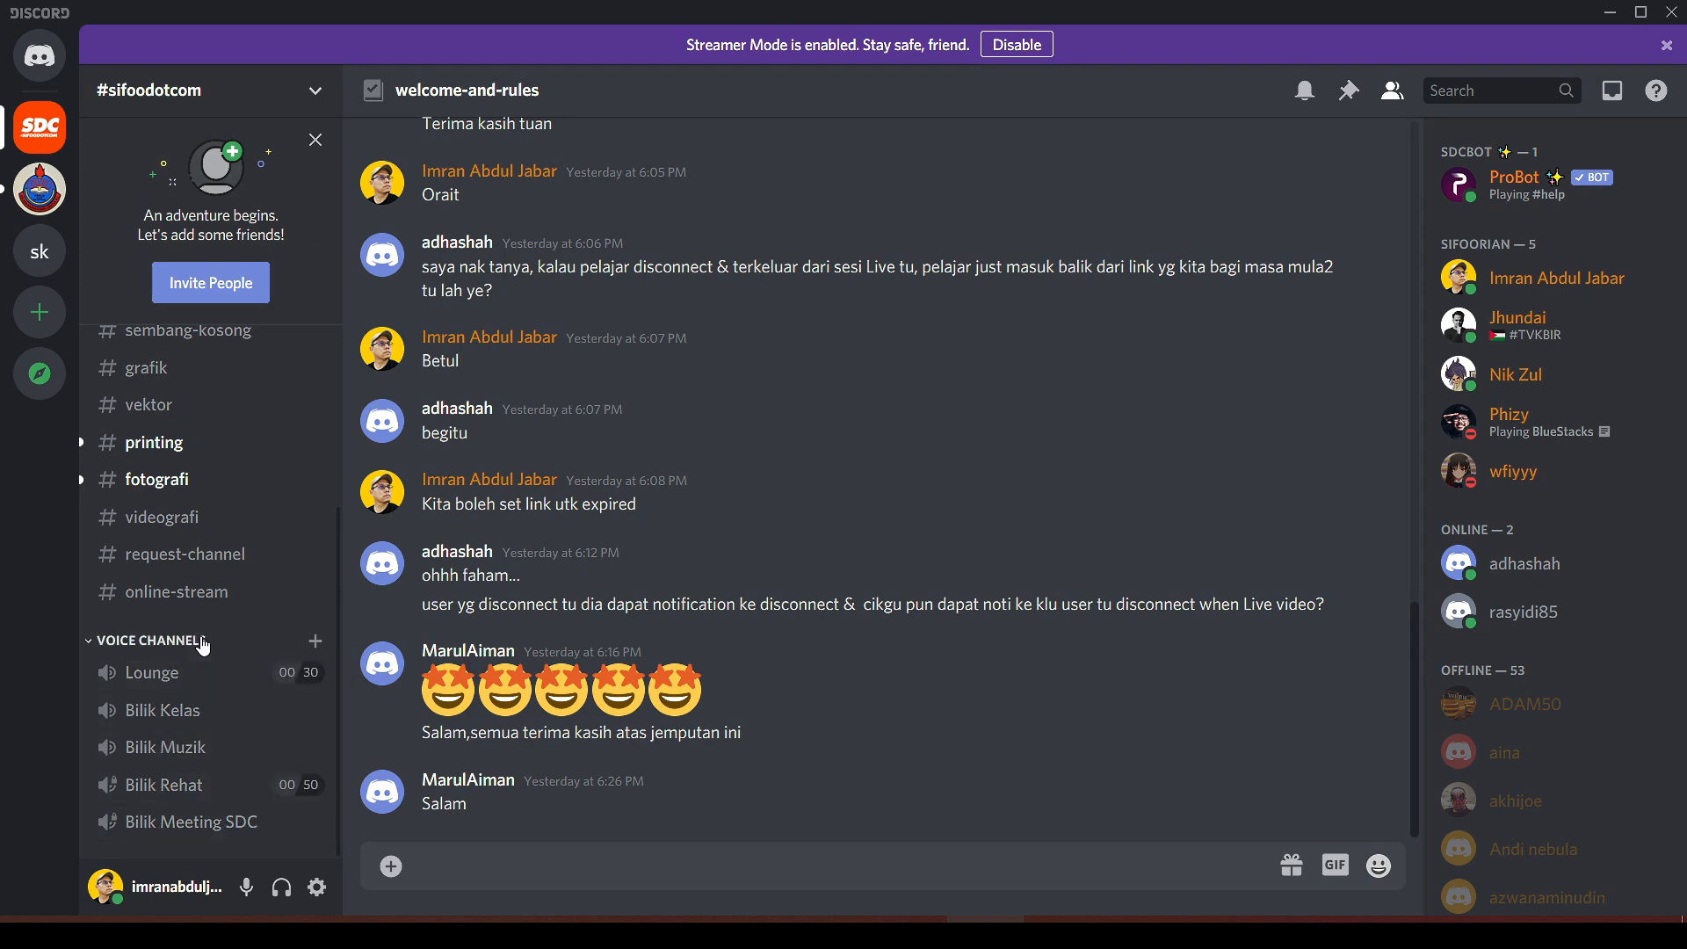
left_click(191, 642)
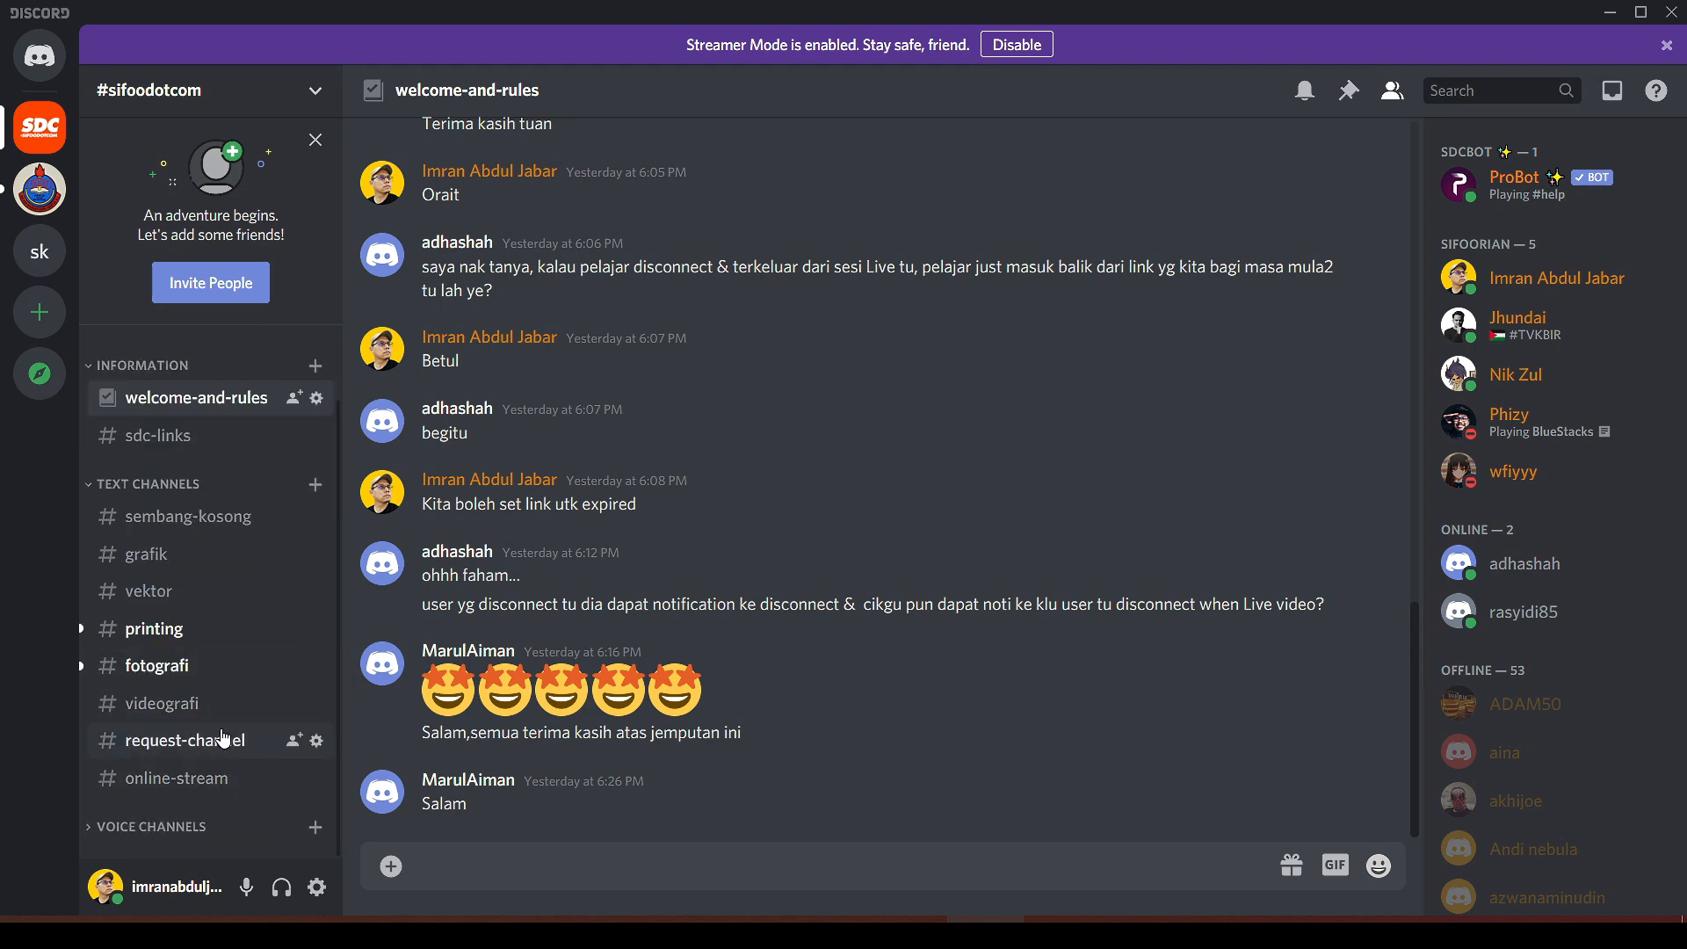
left_click(214, 826)
Join the Bilik Muzik voice channel and open its call view.
scroll(218, 796, "down", 2)
scroll(218, 796, "down", 1)
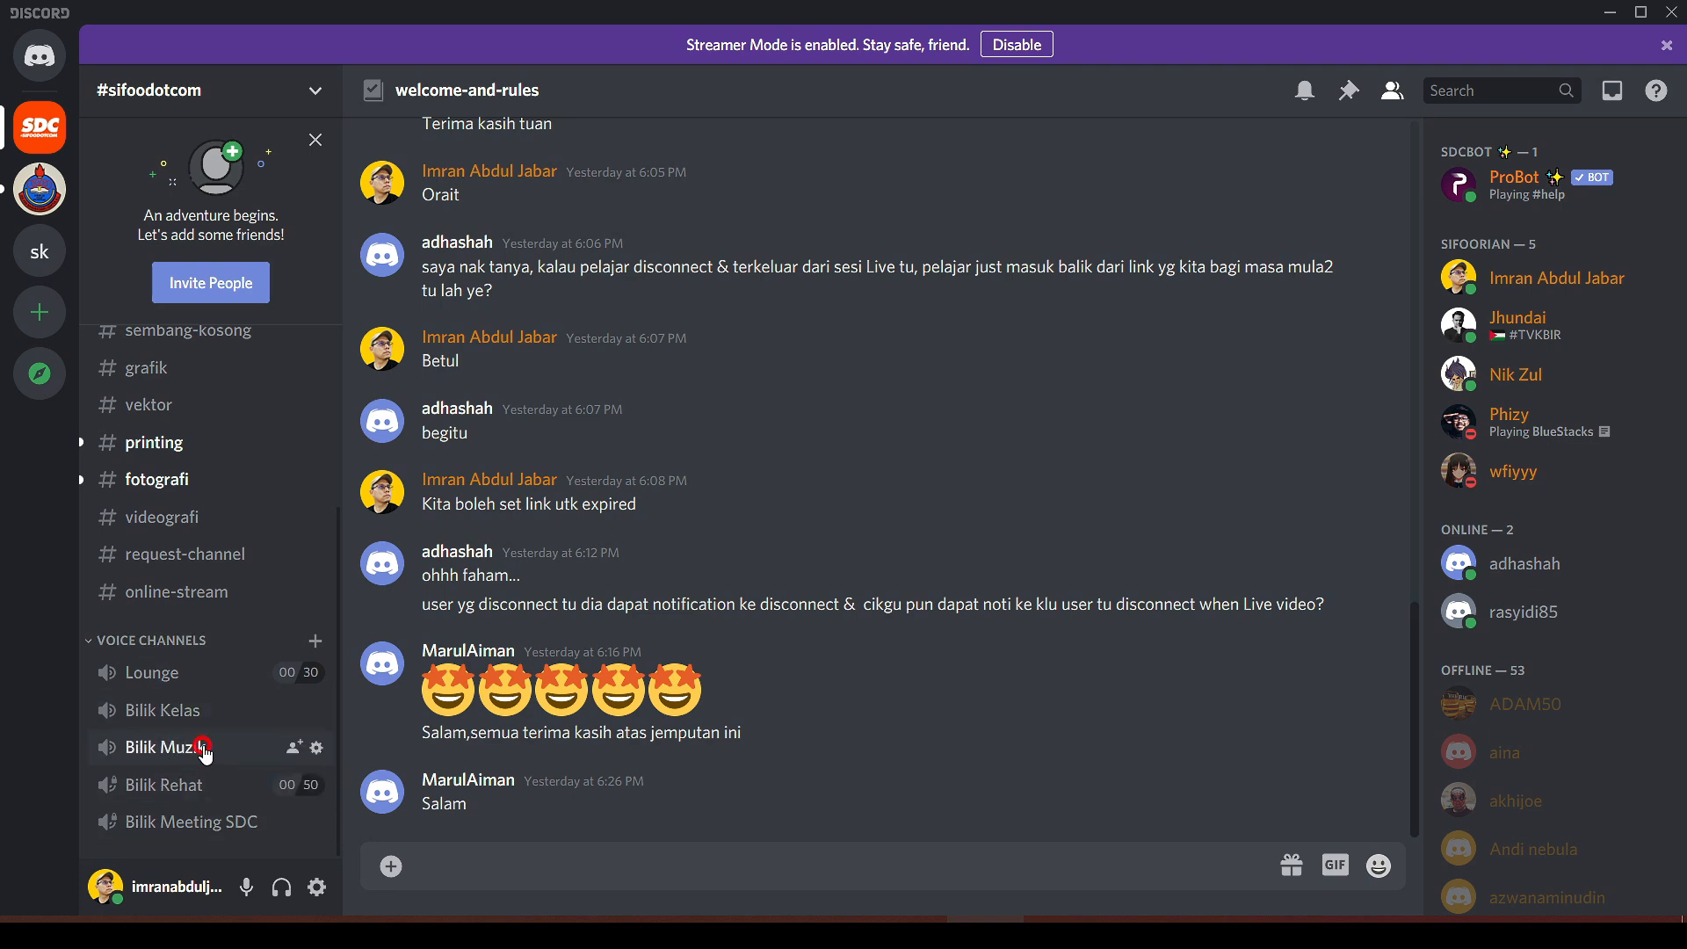
left_click(208, 754)
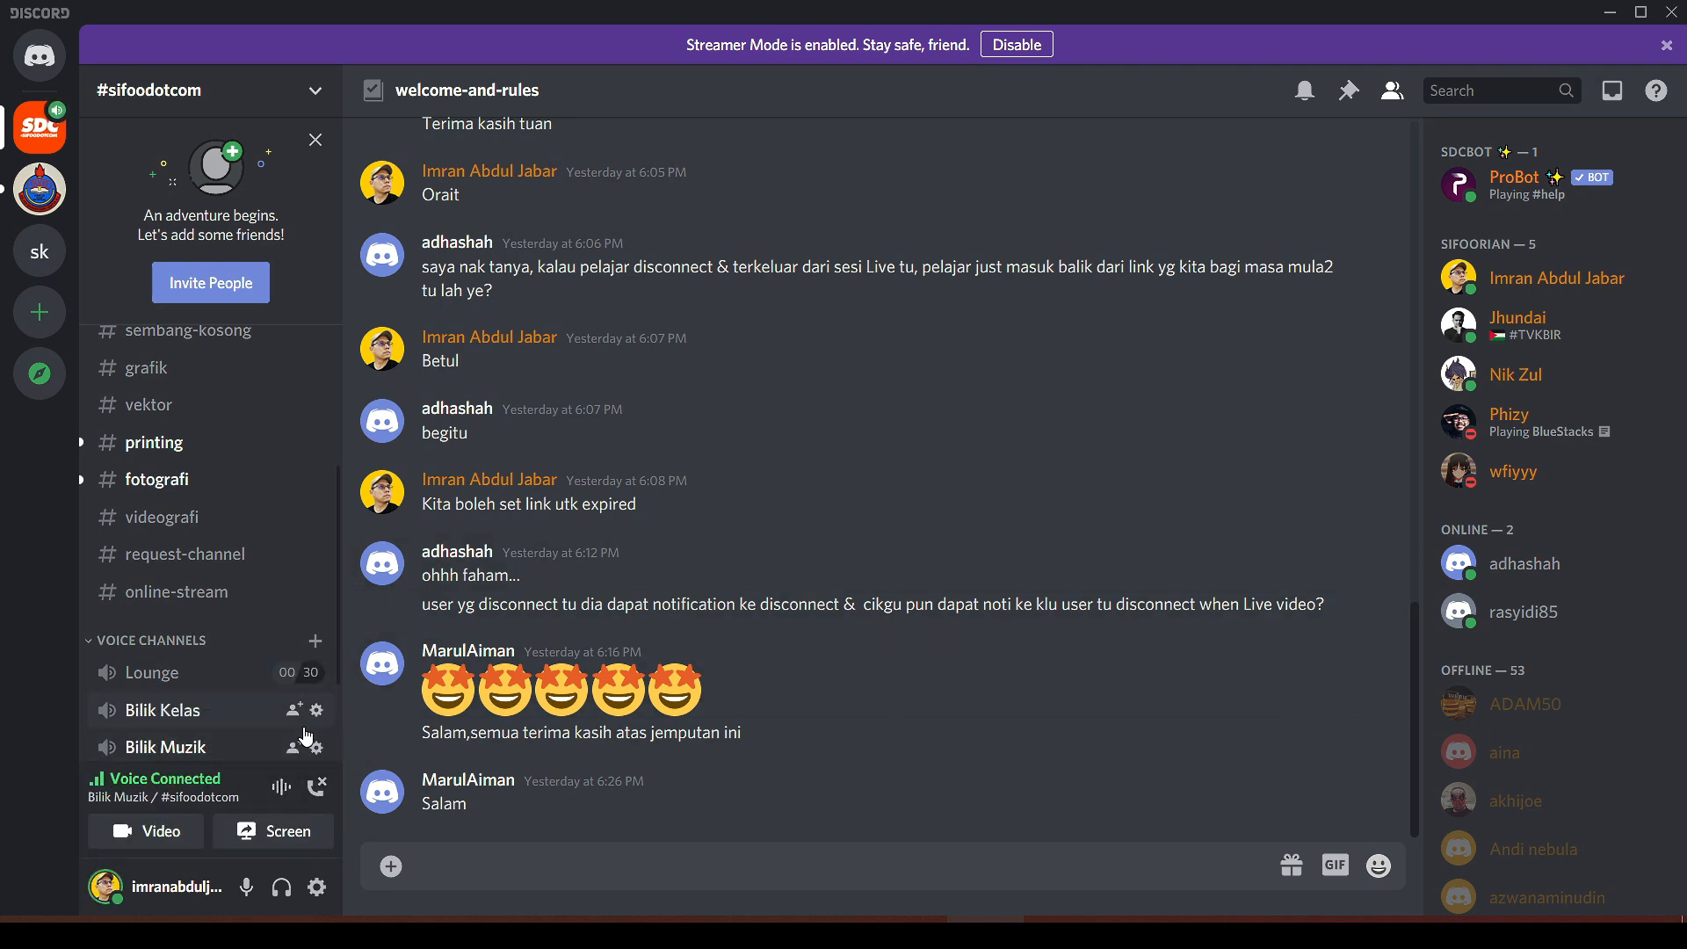
key("ctrl+2")
mouse_move(259, 699)
left_mouse_down()
mouse_move(242, 791)
mouse_move(303, 743)
left_mouse_up()
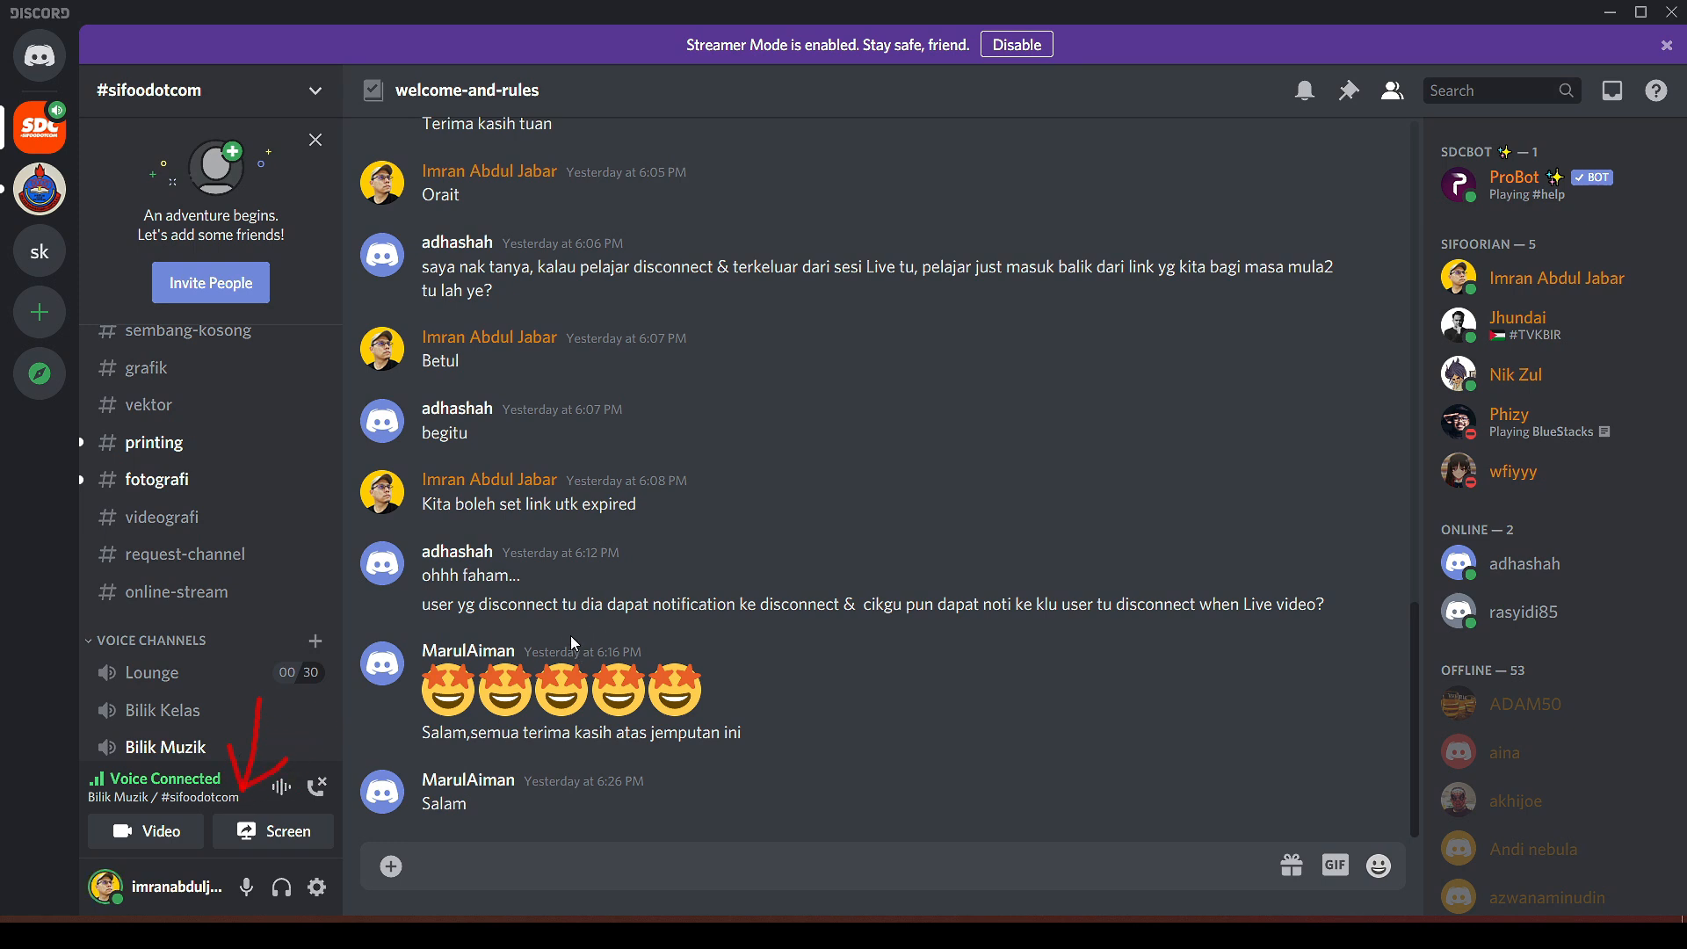
key("Escape")
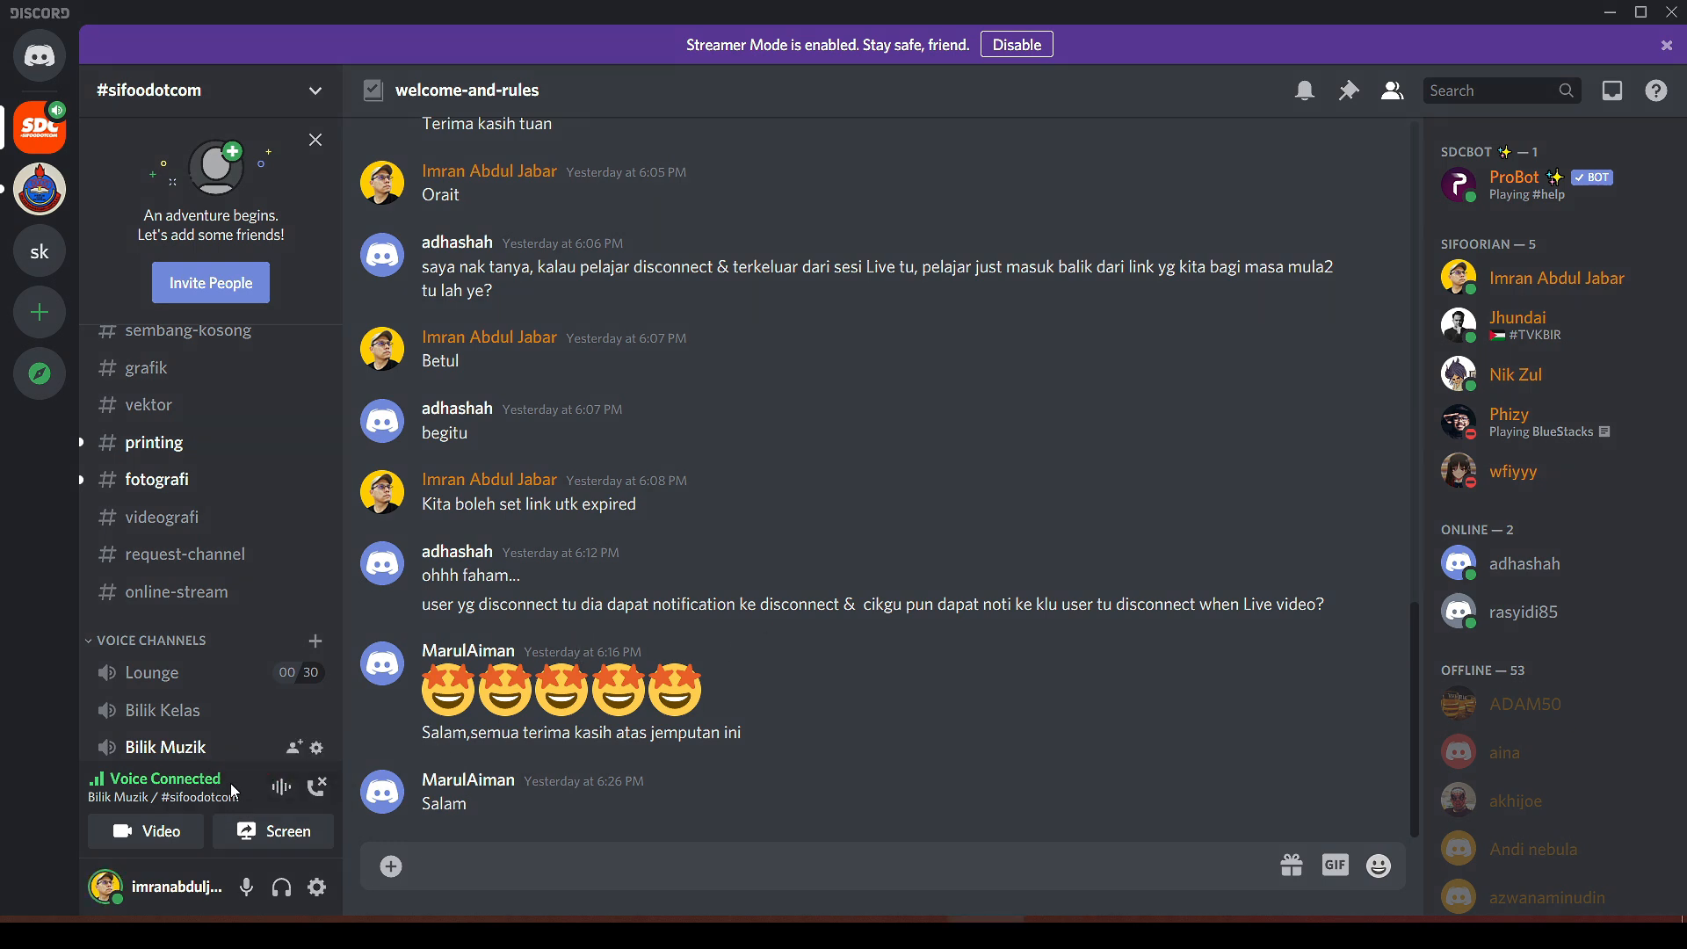
scroll(211, 668, "down", 3)
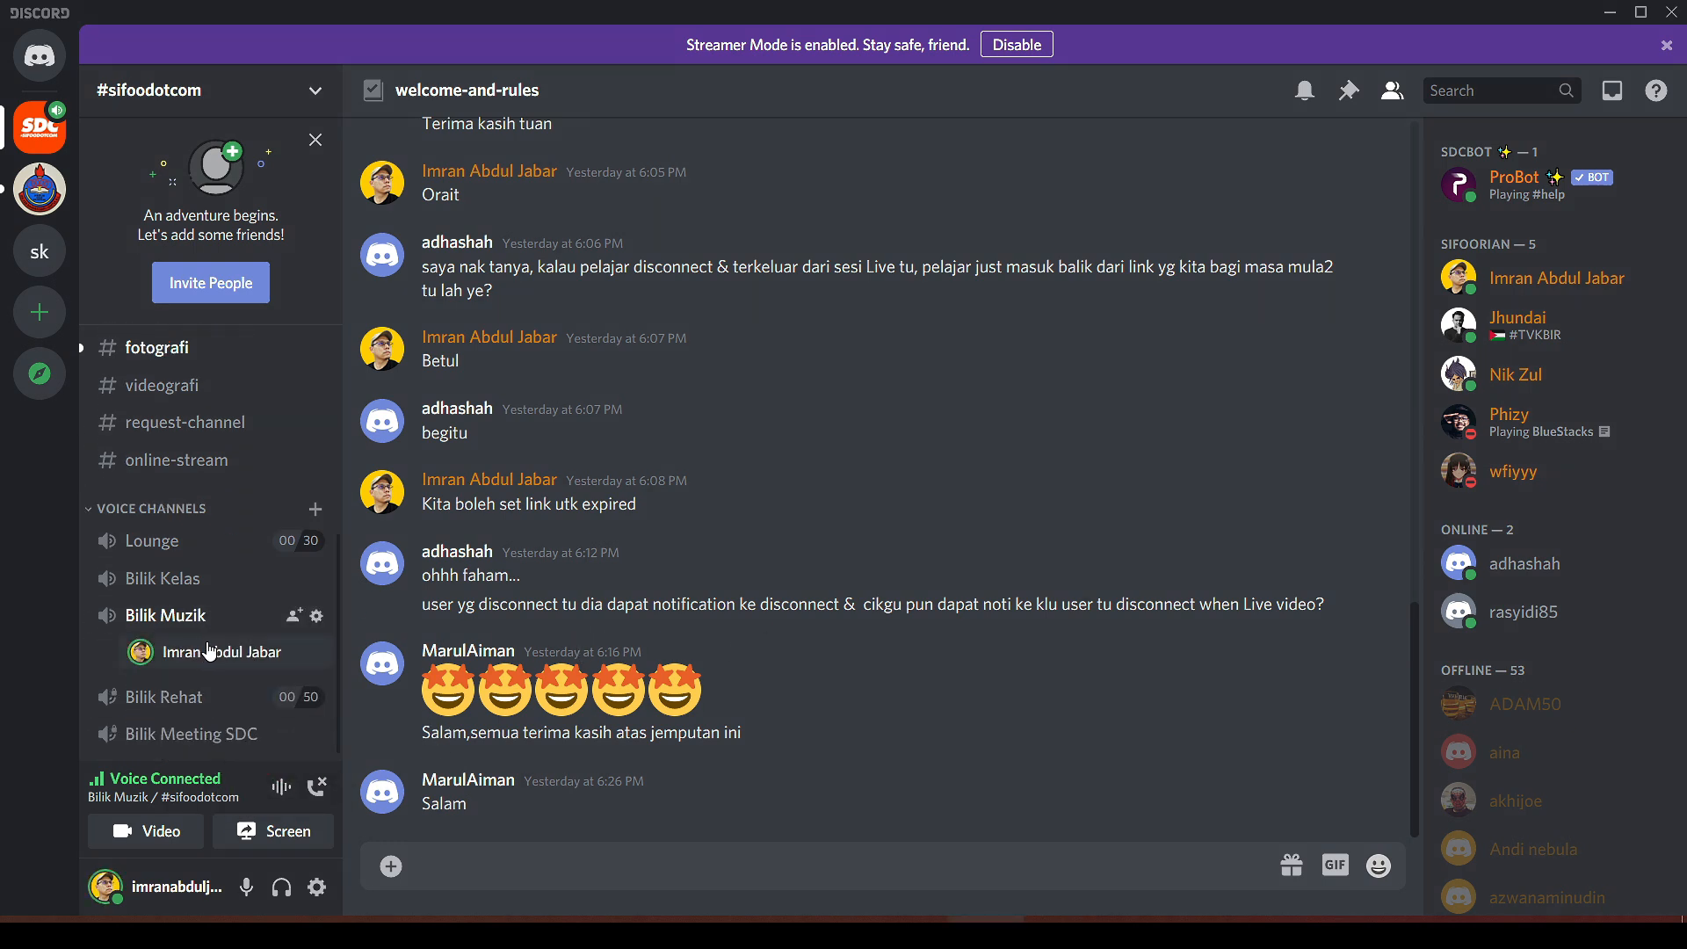
left_click(254, 652)
left_click(217, 618)
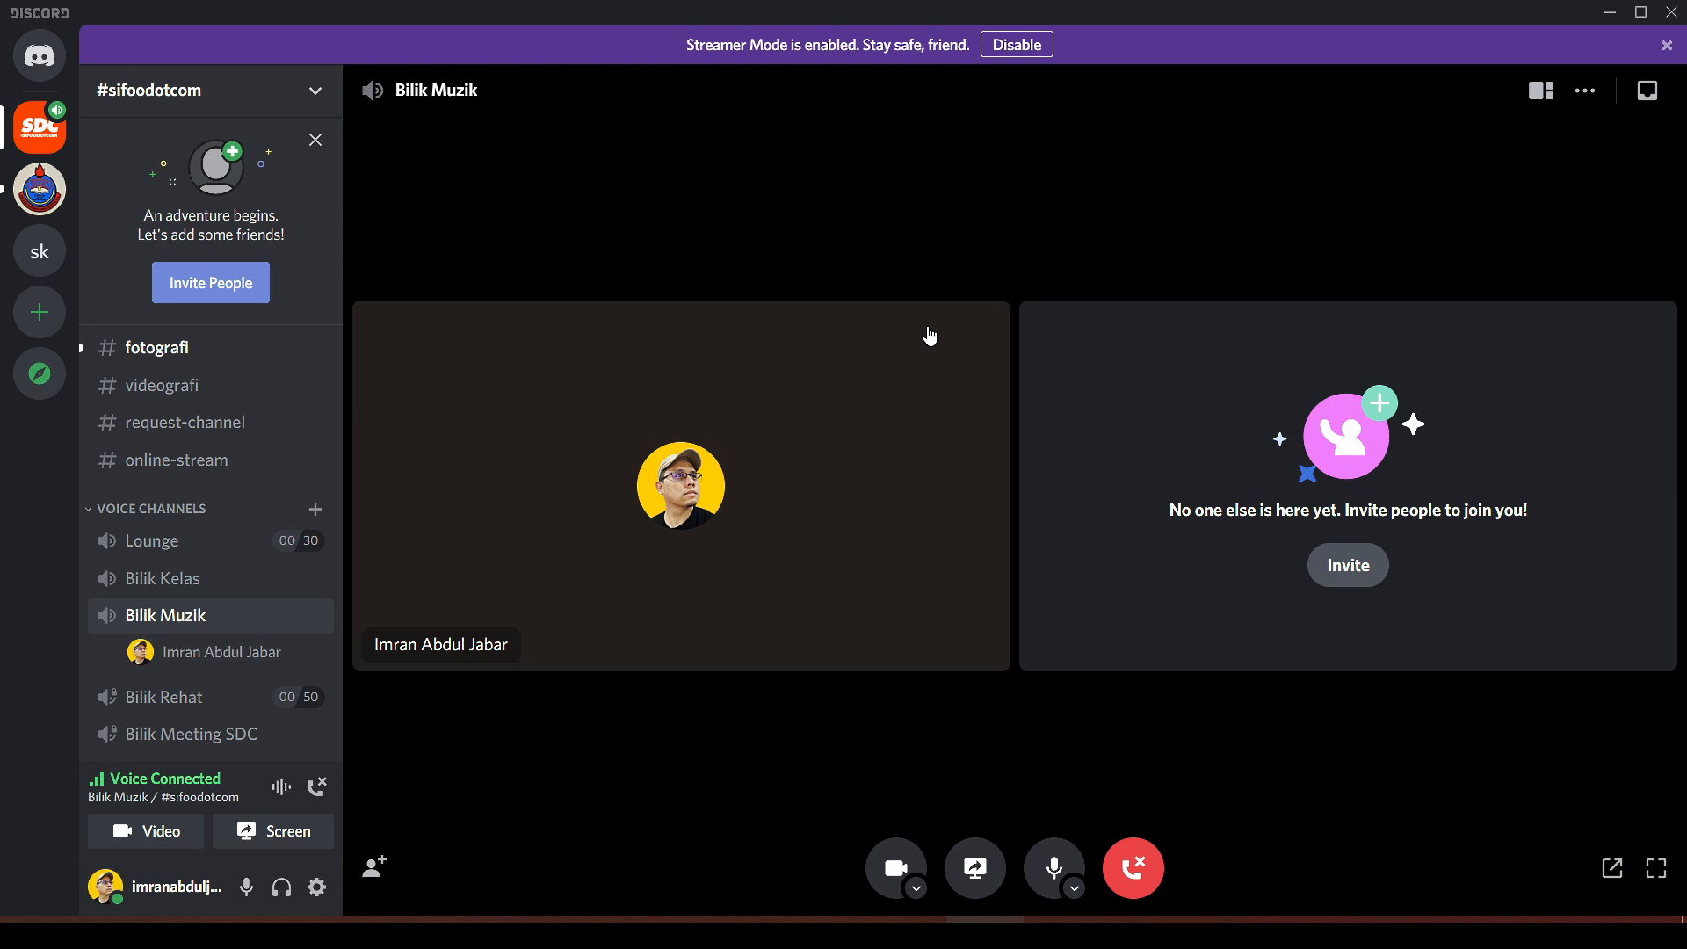
left_click_drag(937, 553, 725, 358)
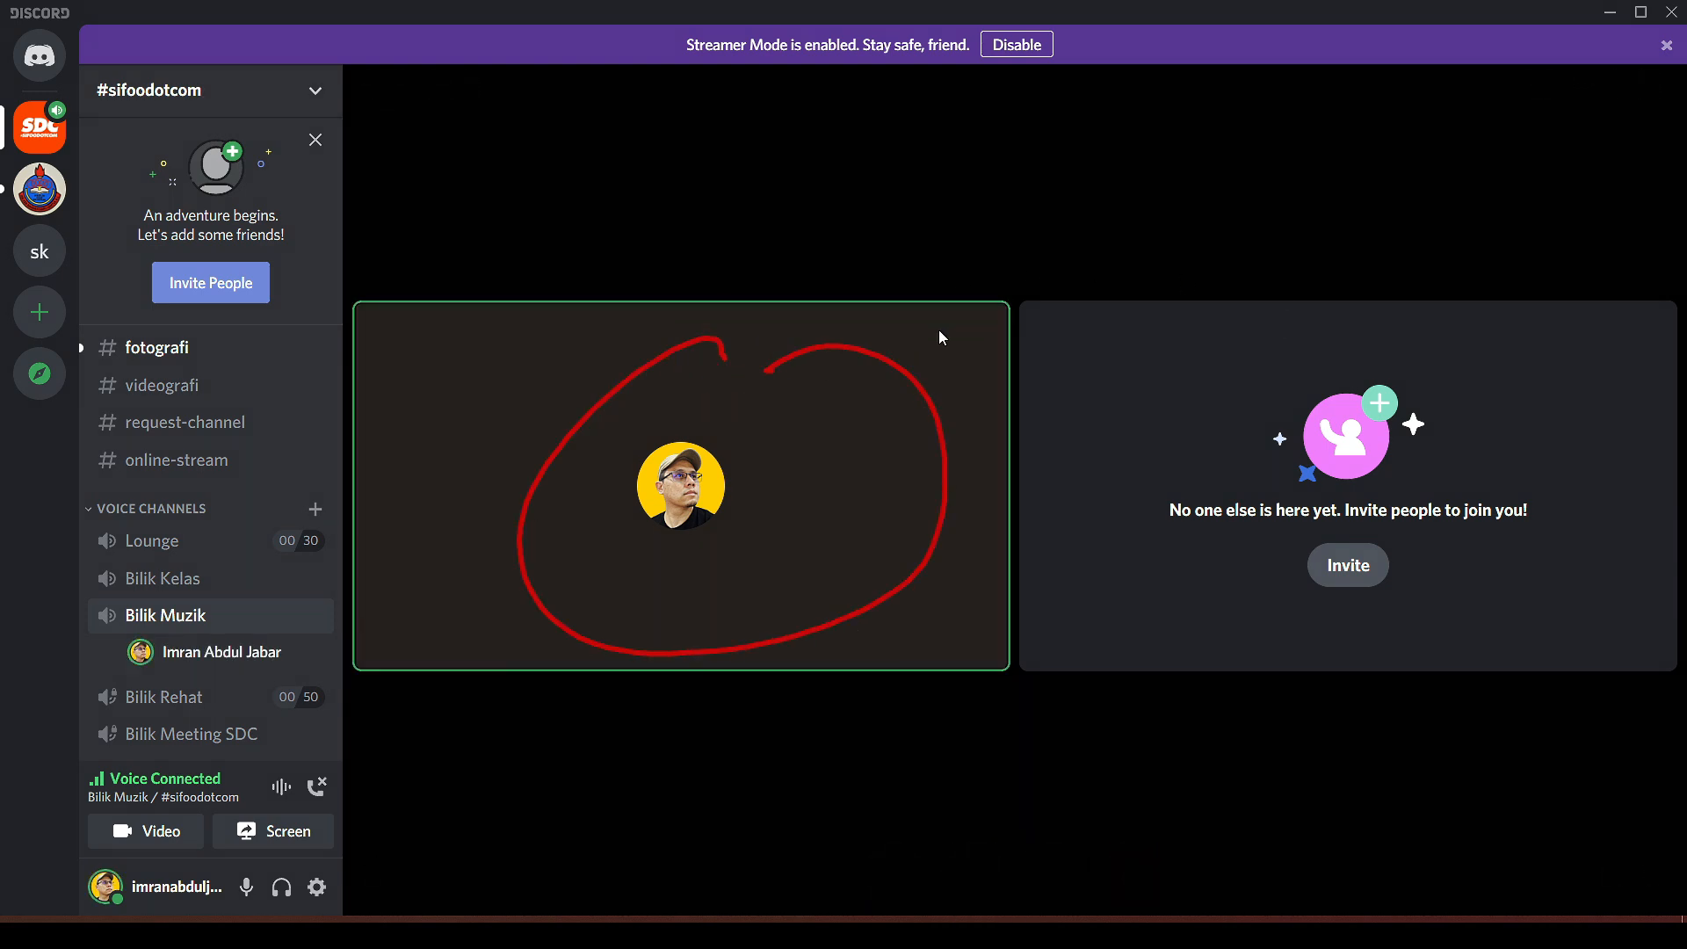
mouse_move(411, 696)
left_mouse_down()
mouse_move(516, 821)
mouse_move(412, 699)
left_mouse_up()
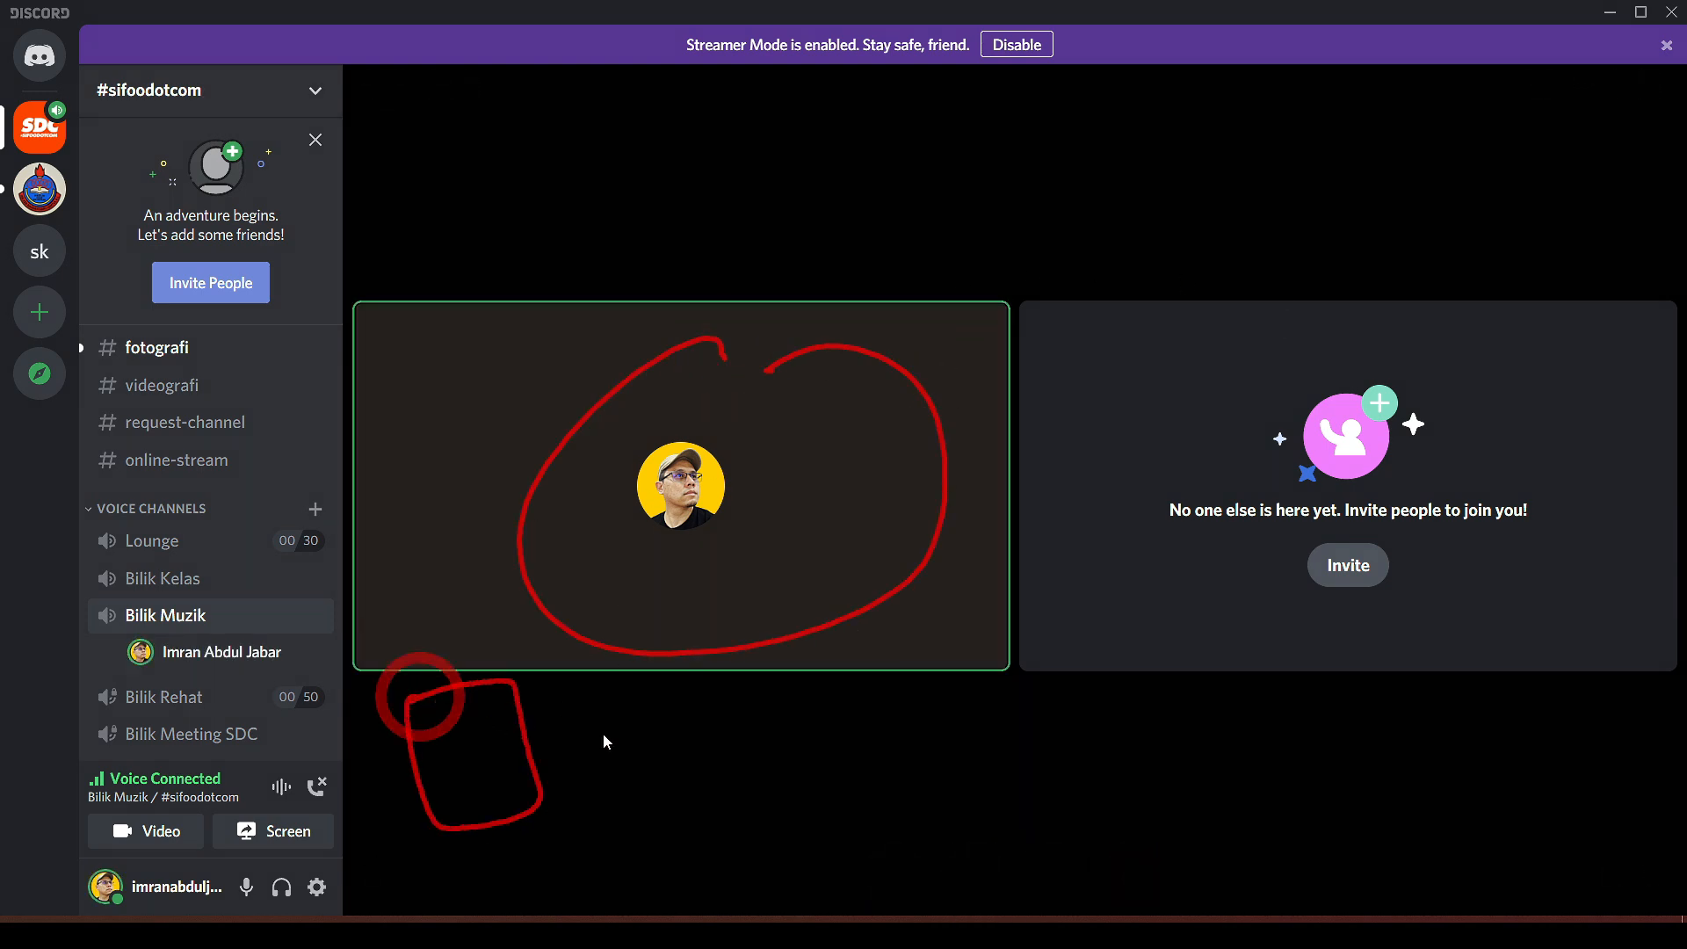
mouse_move(571, 687)
left_mouse_down()
mouse_move(689, 701)
mouse_move(622, 846)
left_mouse_up()
left_click_drag(755, 690, 797, 809)
mouse_move(759, 701)
left_mouse_down()
mouse_move(877, 682)
mouse_move(809, 846)
left_mouse_up()
left_click_drag(935, 700, 969, 819)
mouse_move(934, 701)
left_mouse_down()
mouse_move(1016, 858)
mouse_move(985, 844)
left_mouse_up()
left_click_drag(1201, 685, 1238, 860)
left_click_drag(1454, 656, 1485, 818)
mouse_move(1423, 648)
left_mouse_down()
mouse_move(1537, 636)
mouse_move(1485, 821)
left_mouse_up()
mouse_move(1404, 537)
left_mouse_down()
mouse_move(1265, 628)
mouse_move(1463, 519)
left_mouse_up()
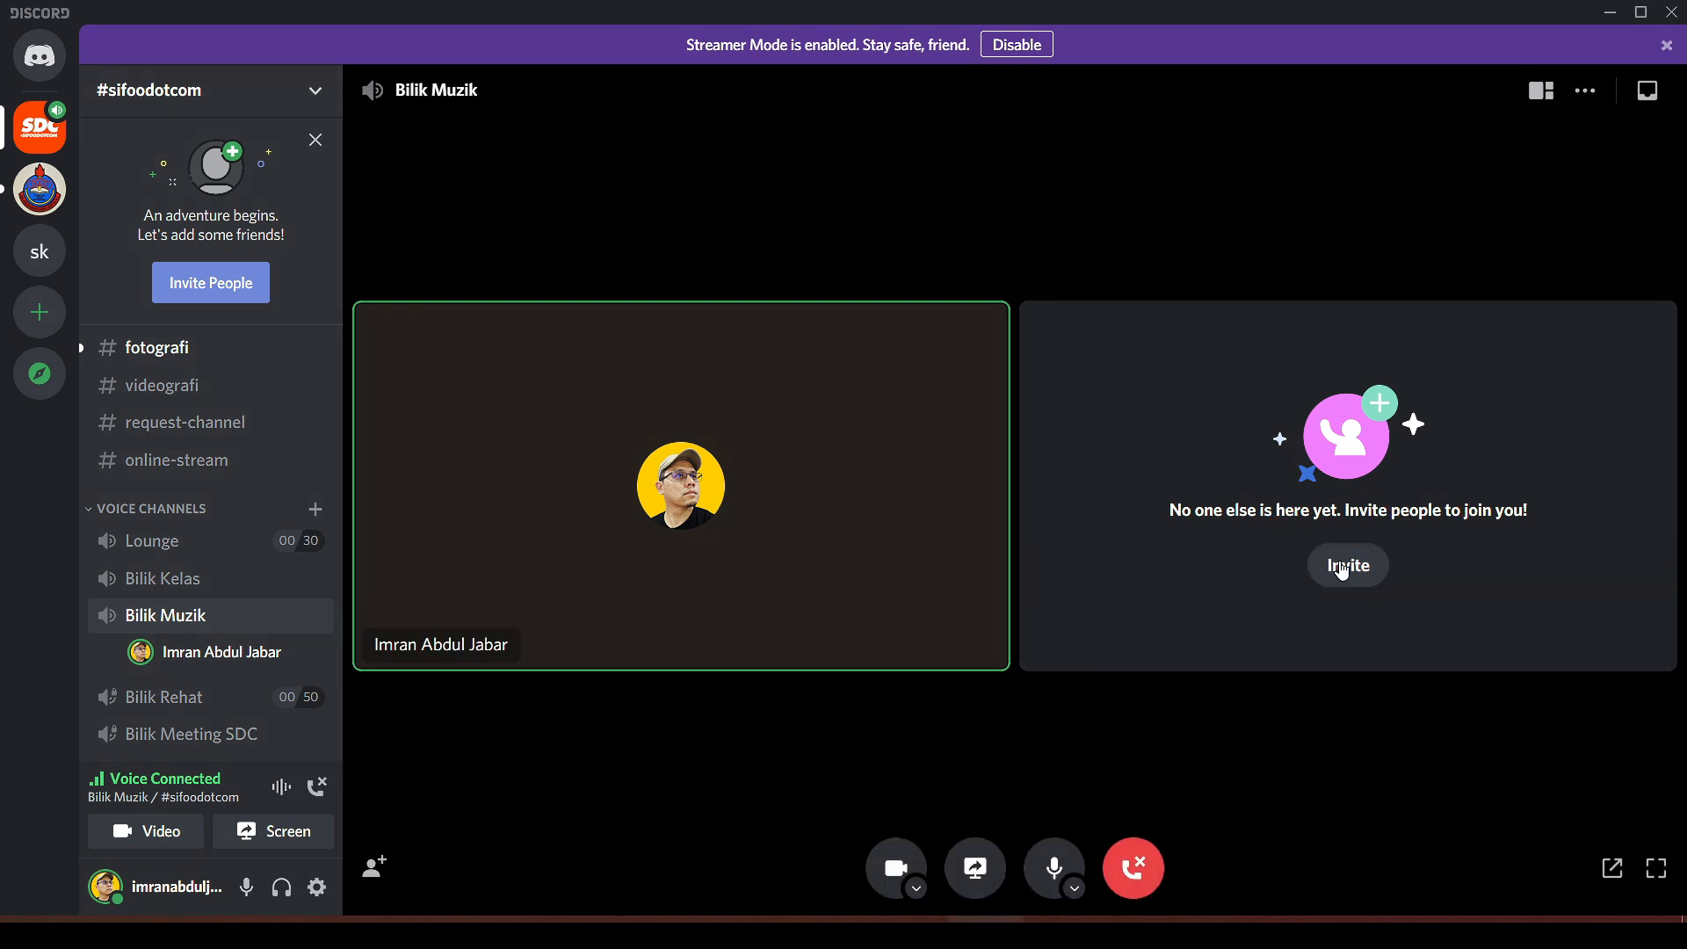
Generate a new server invite link from the Bilik Muzik call that expires after 30 minutes and allows 10 uses.
left_click(1348, 567)
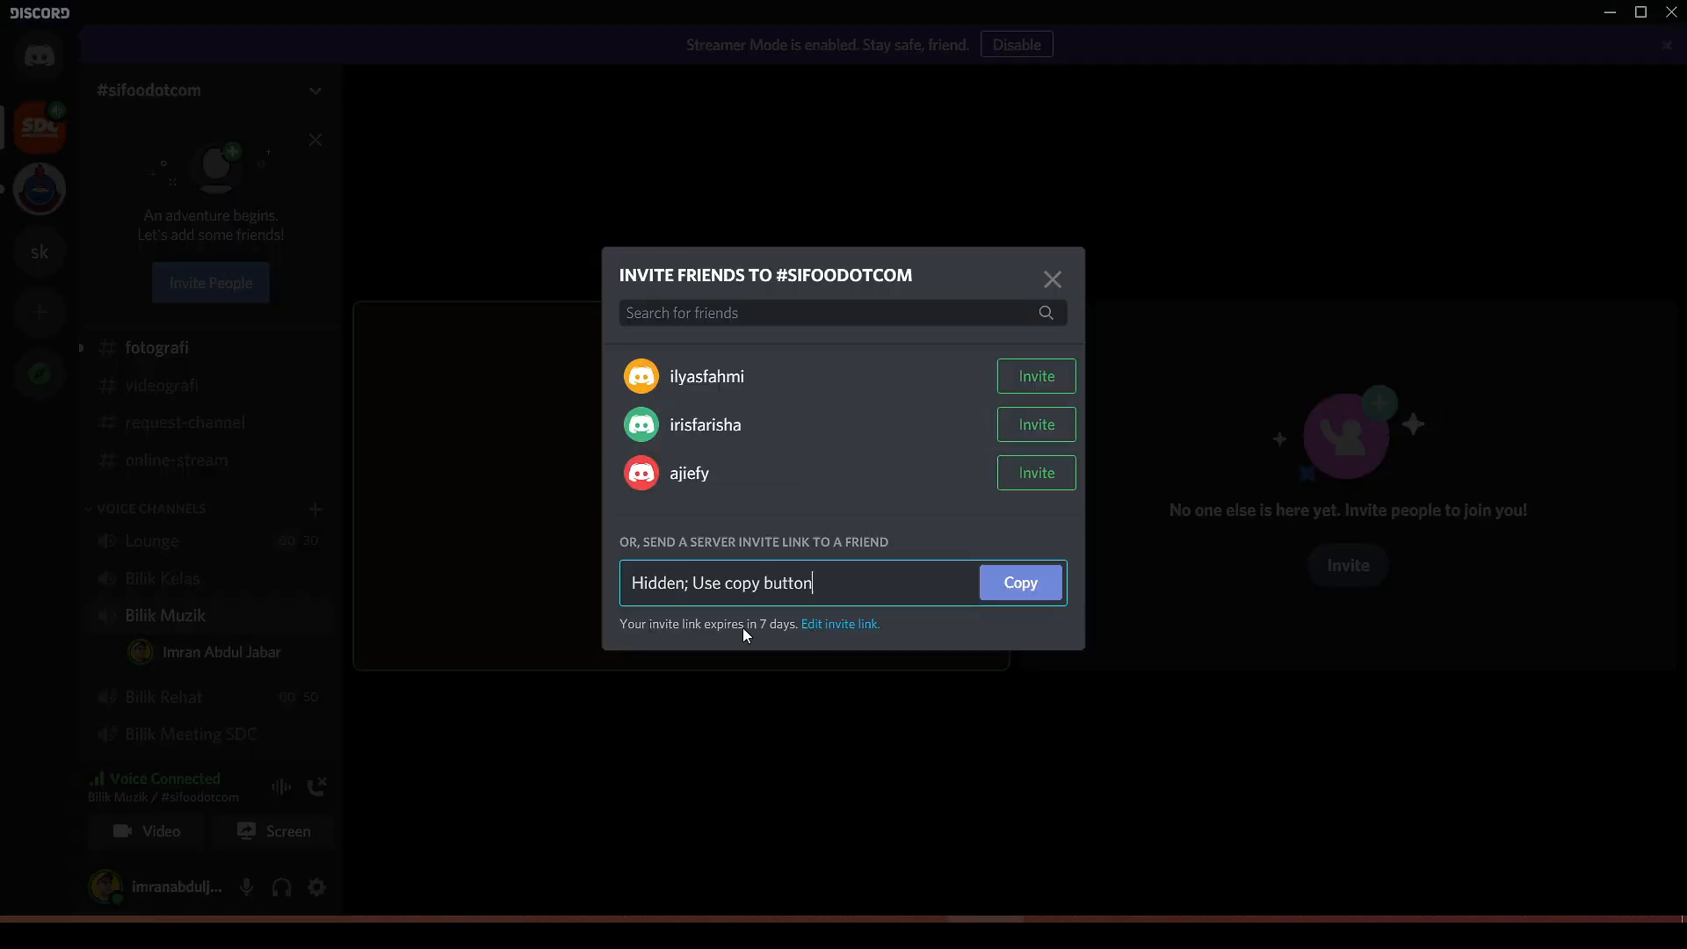
left_click(848, 624)
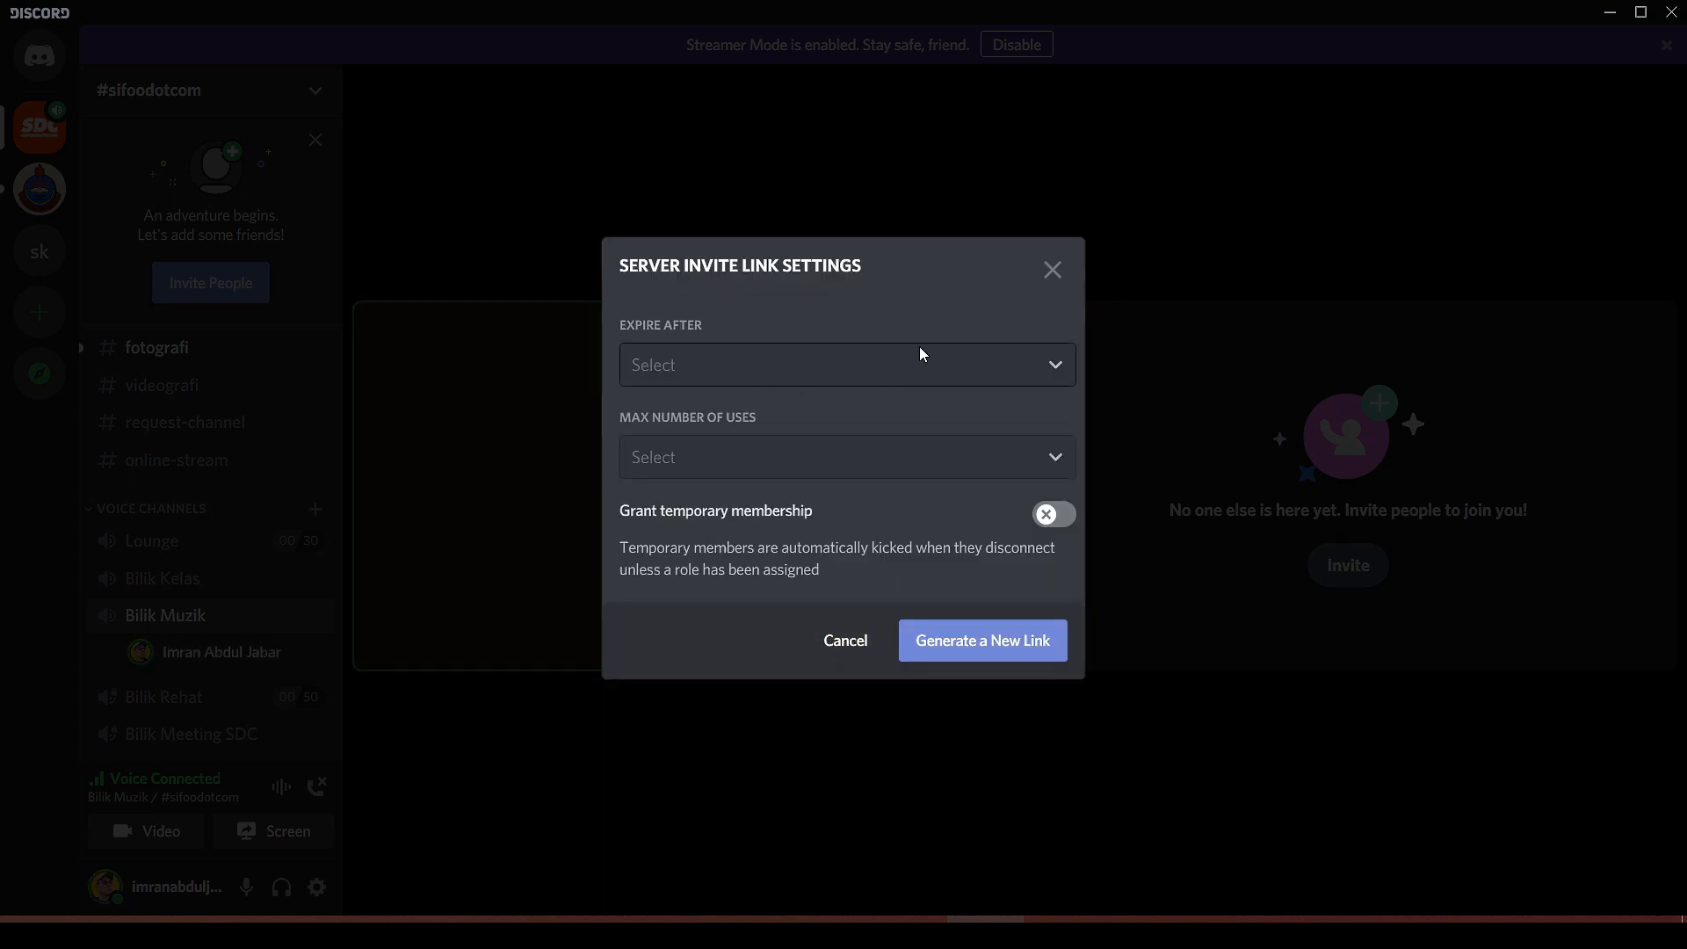
left_click(1035, 364)
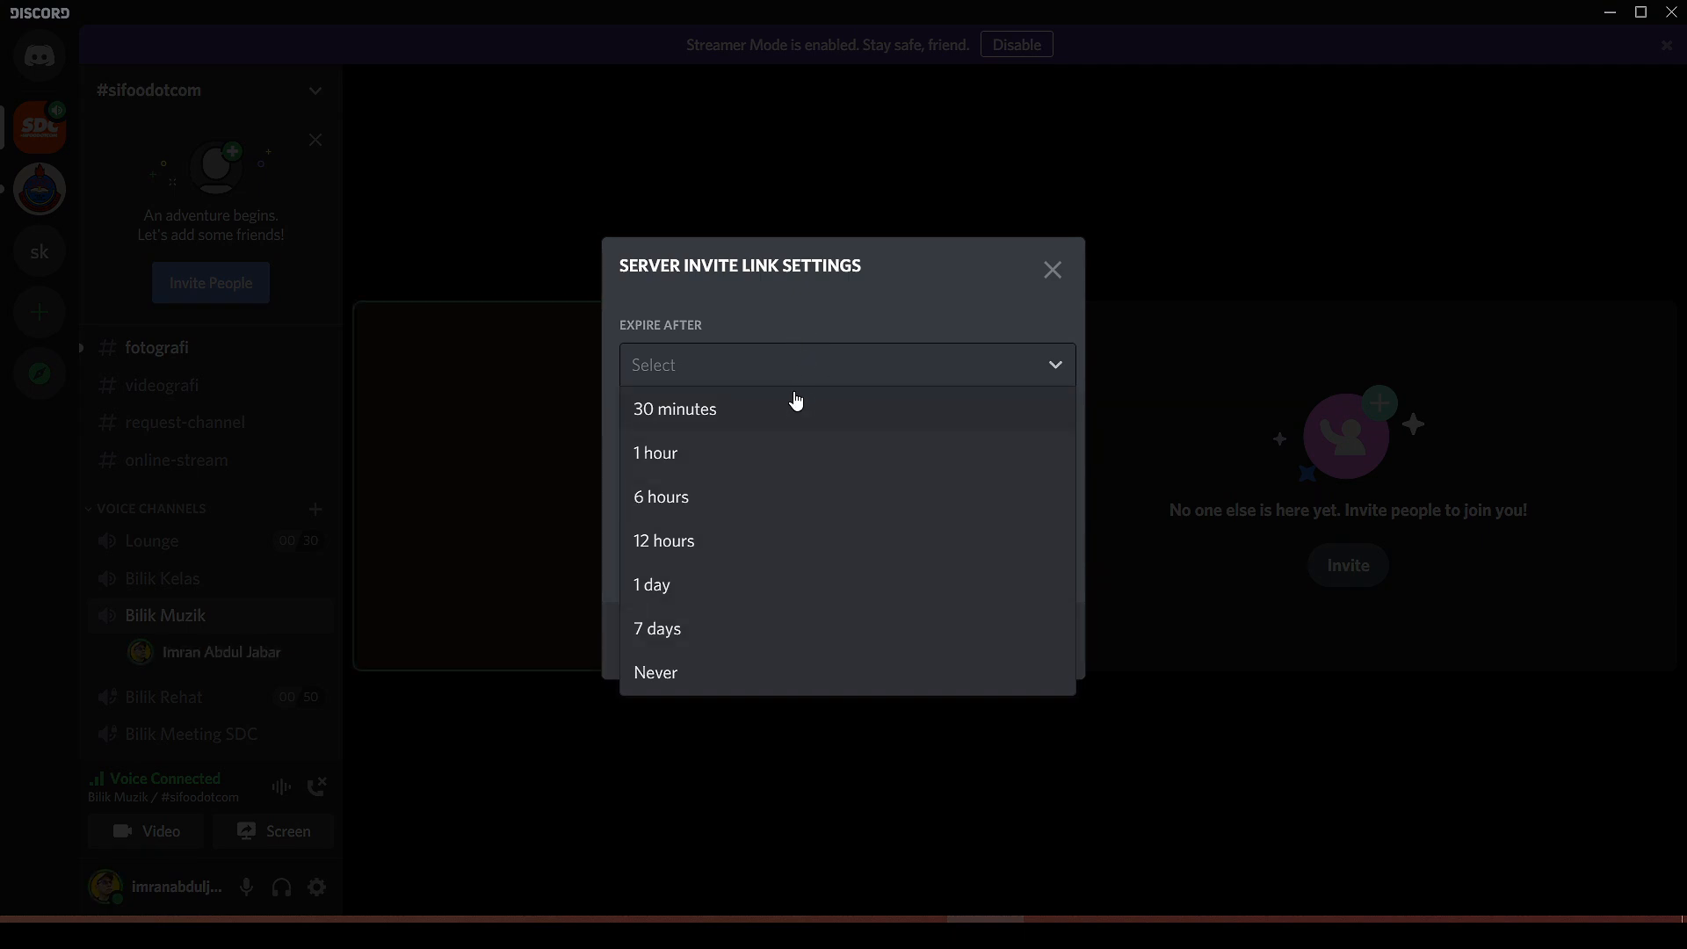
left_click(747, 420)
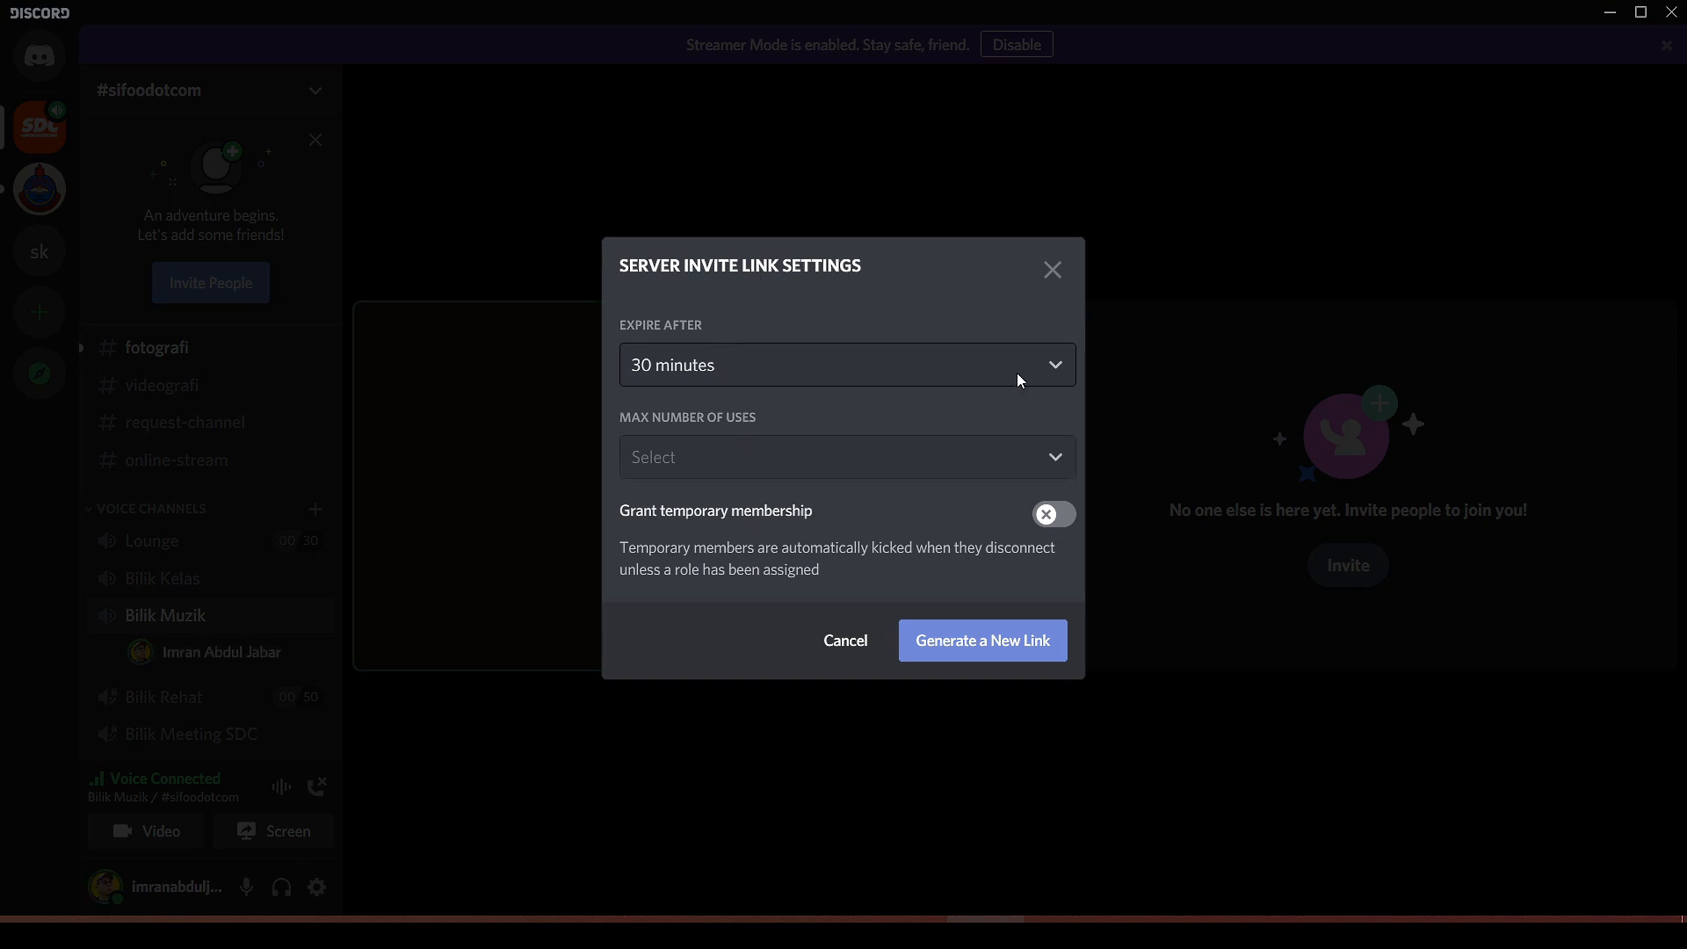
left_click(1049, 461)
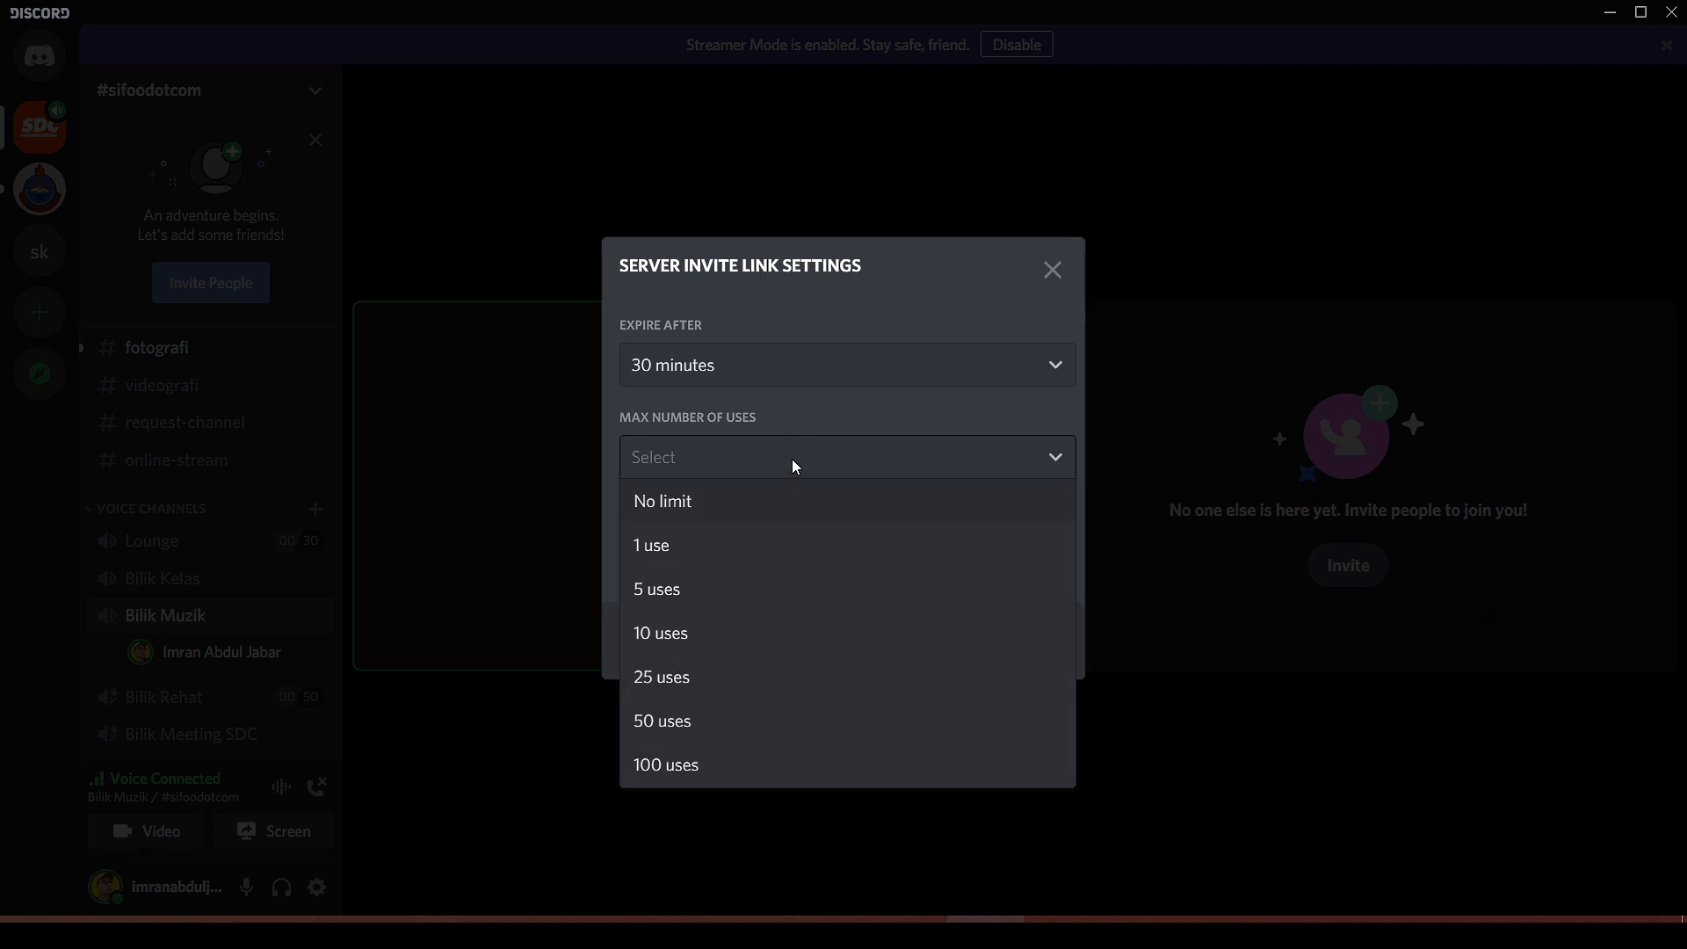
left_click(751, 634)
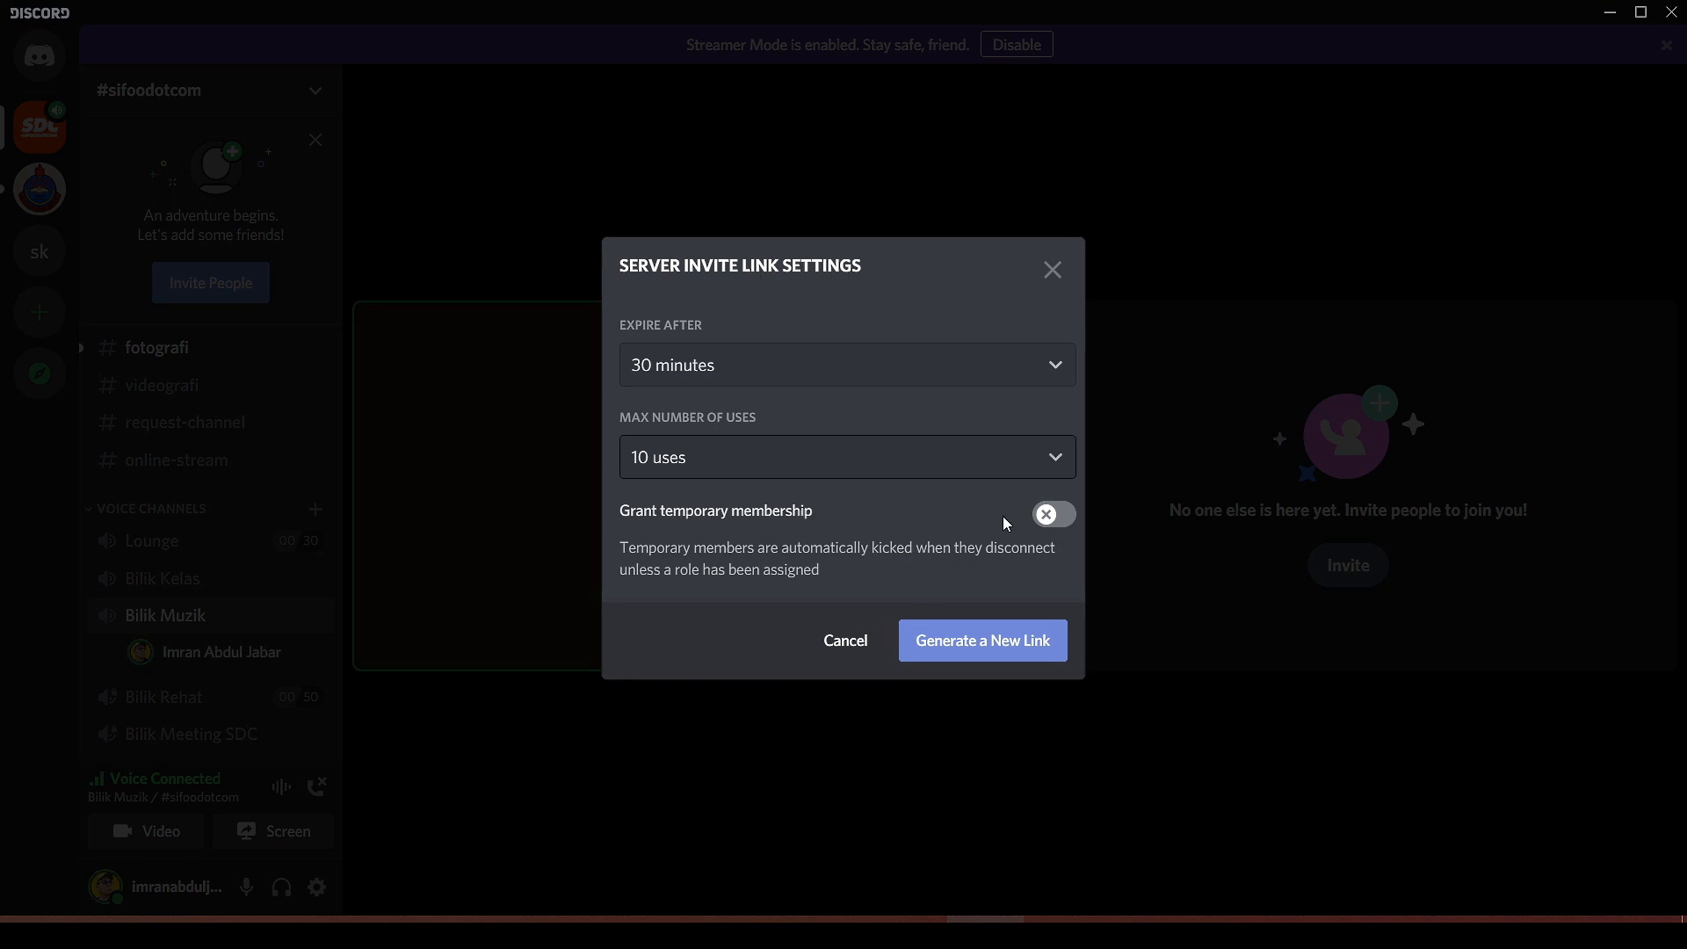
left_click(838, 643)
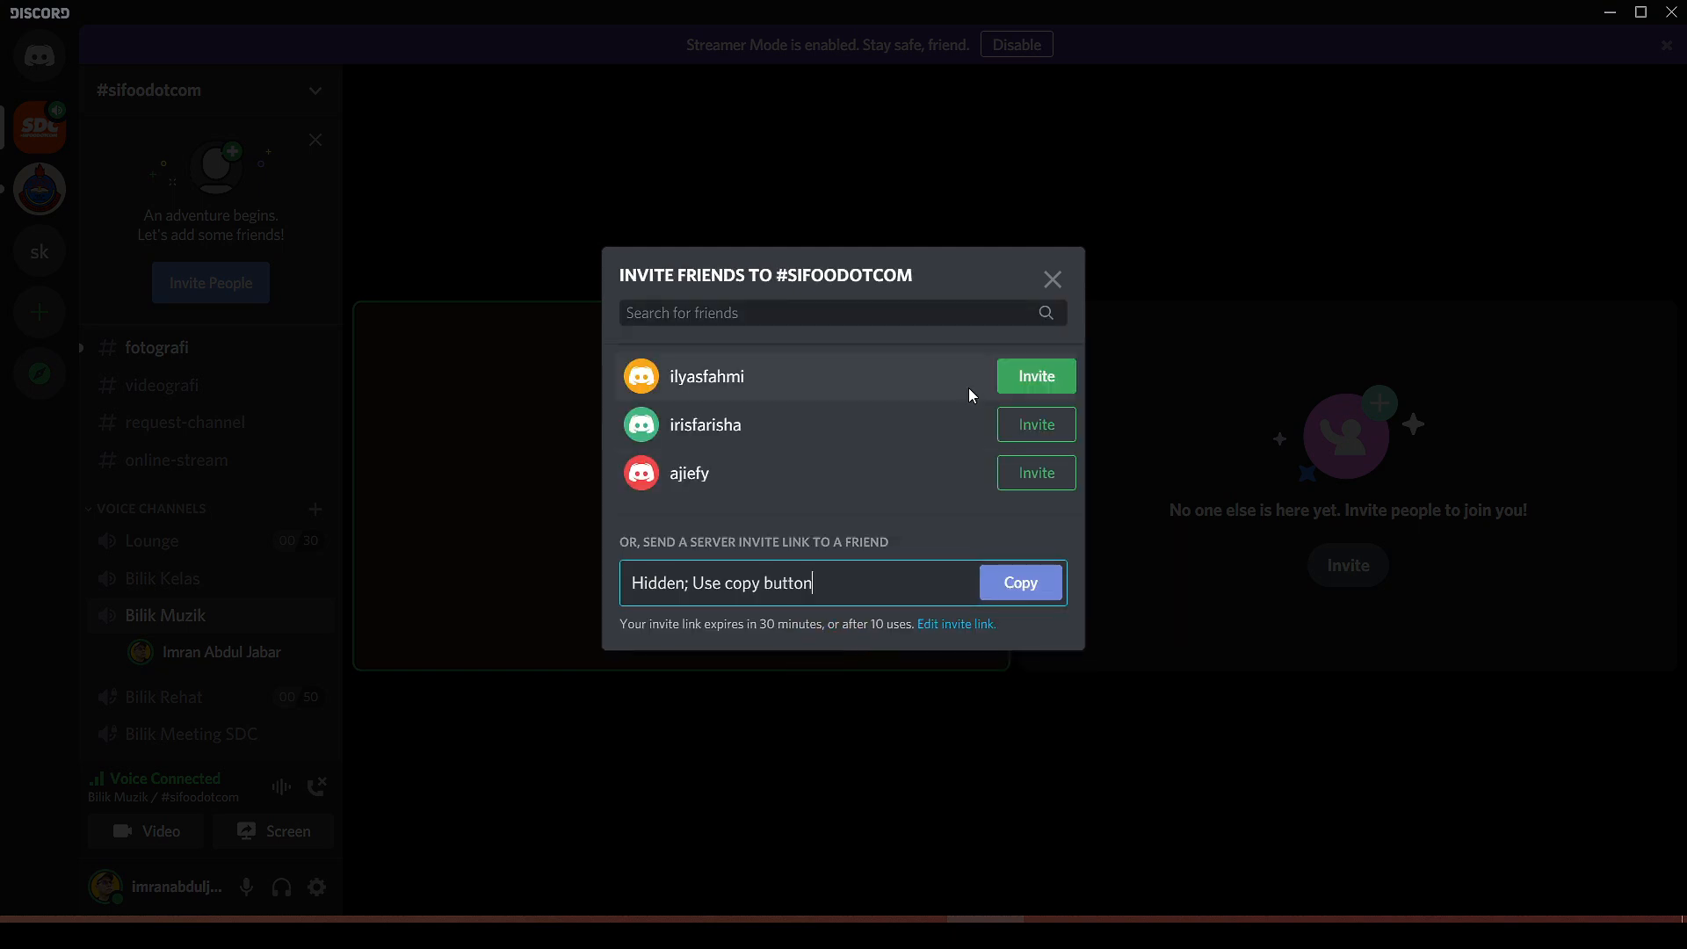
Copy the invite link, paste it into the message field of the fotografi channel and select the pasted text.
left_click(1027, 591)
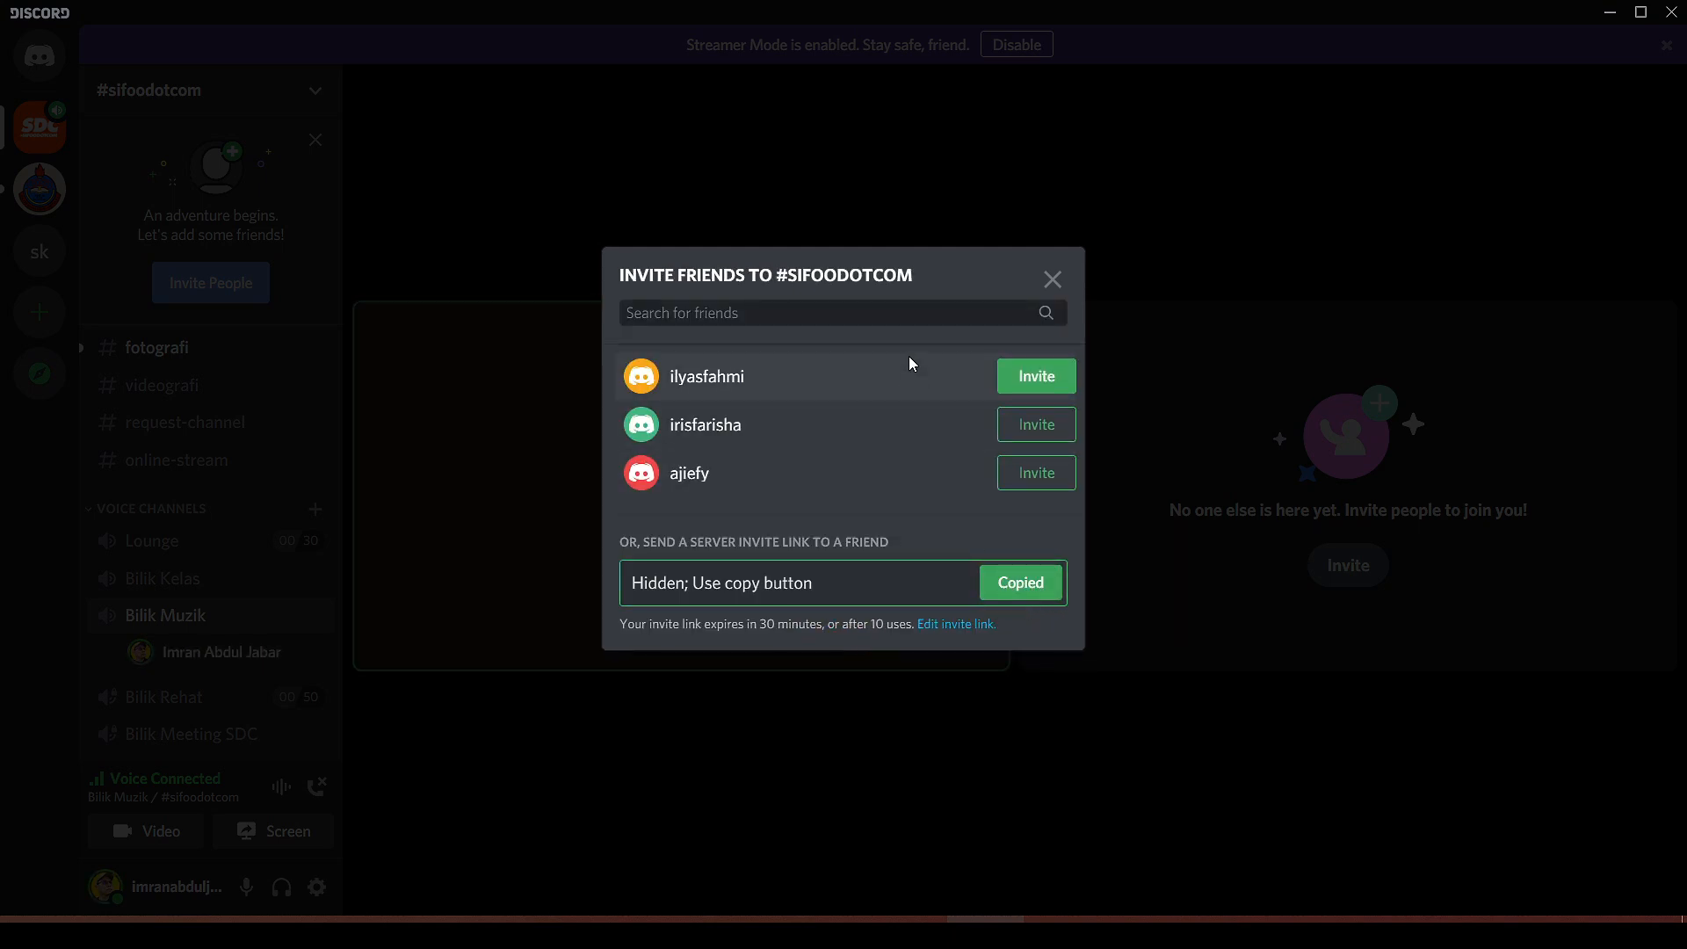
left_click(1052, 281)
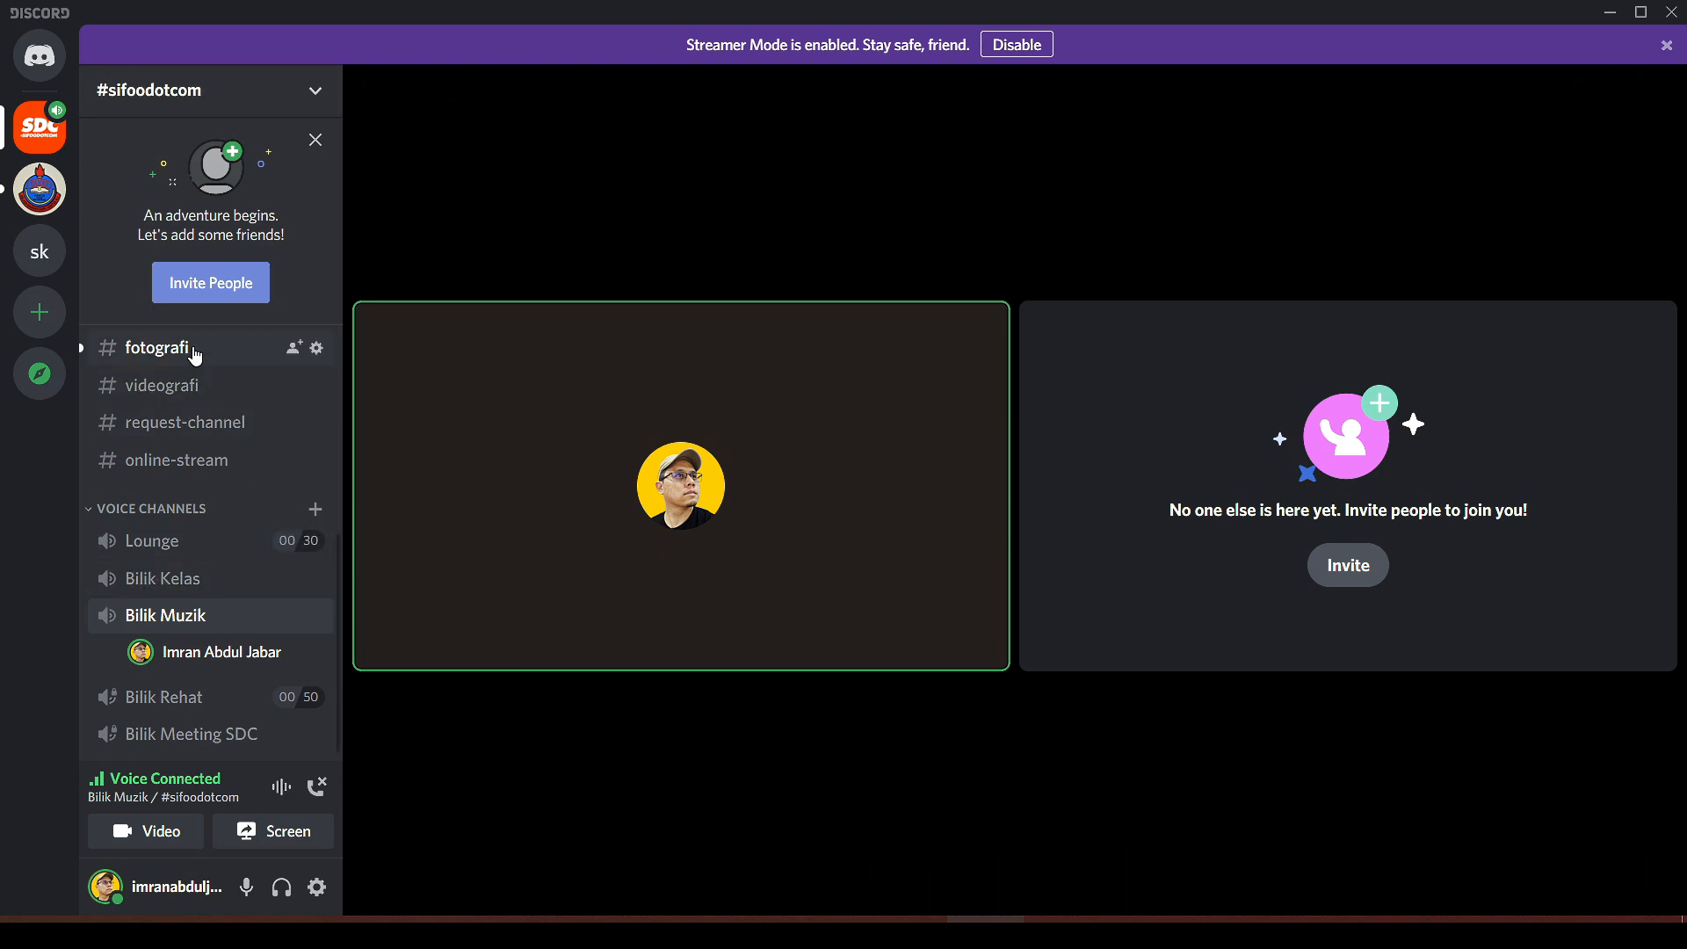
left_click(198, 348)
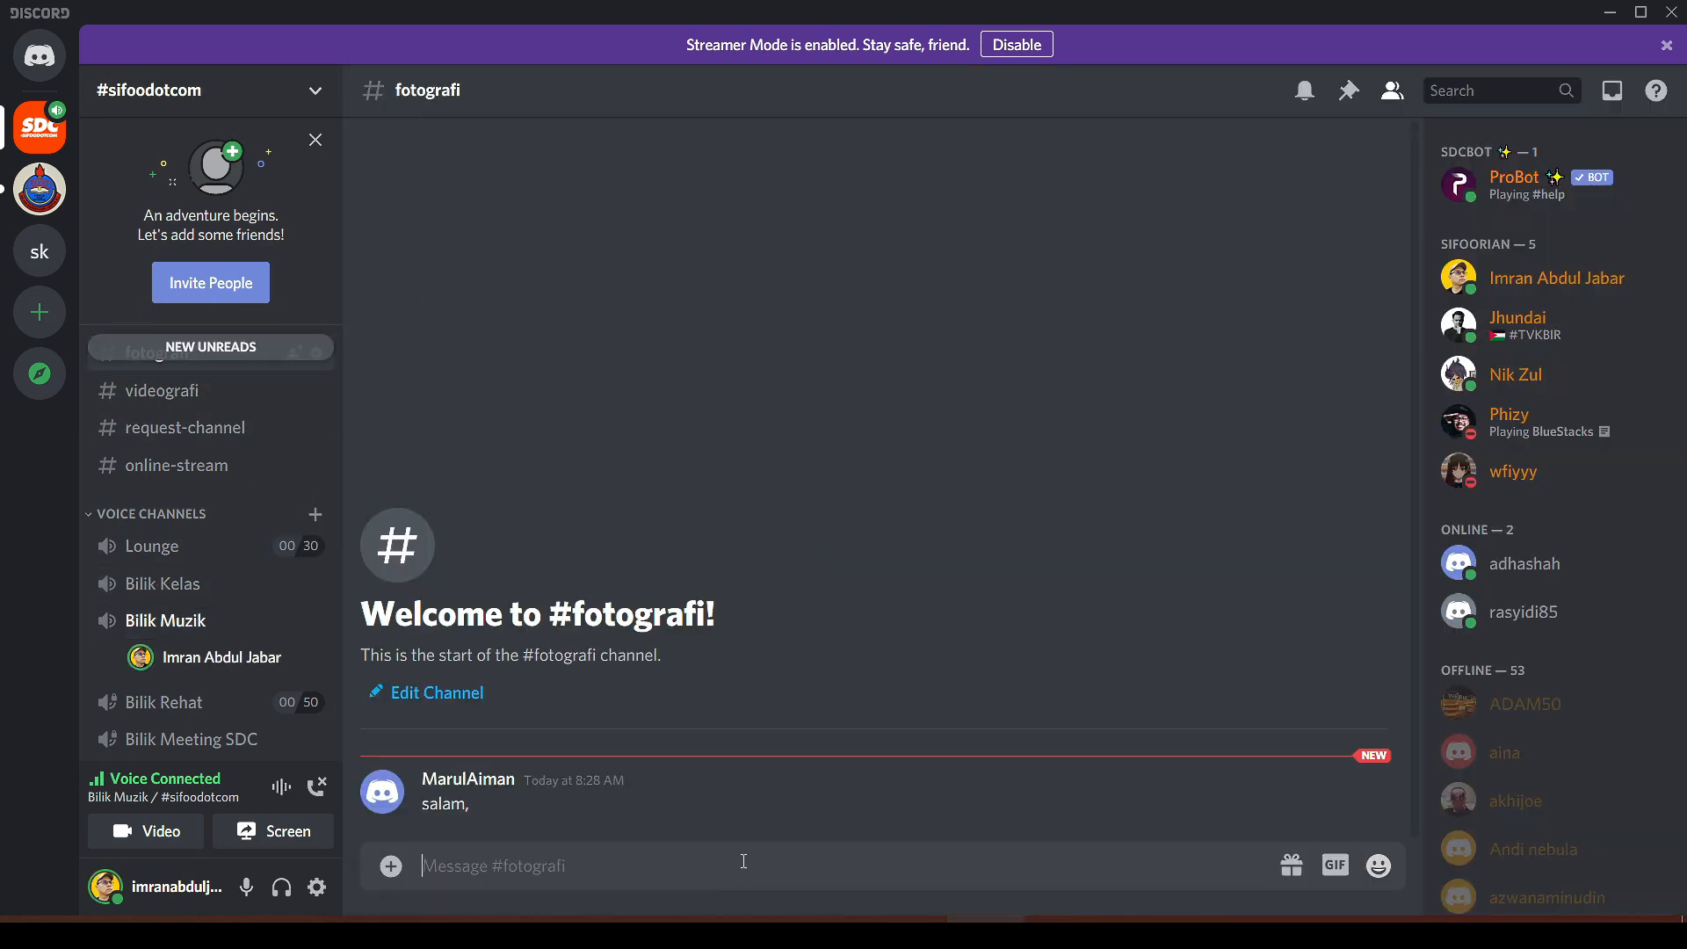
key("ctrl+v")
key("ctrl+a")
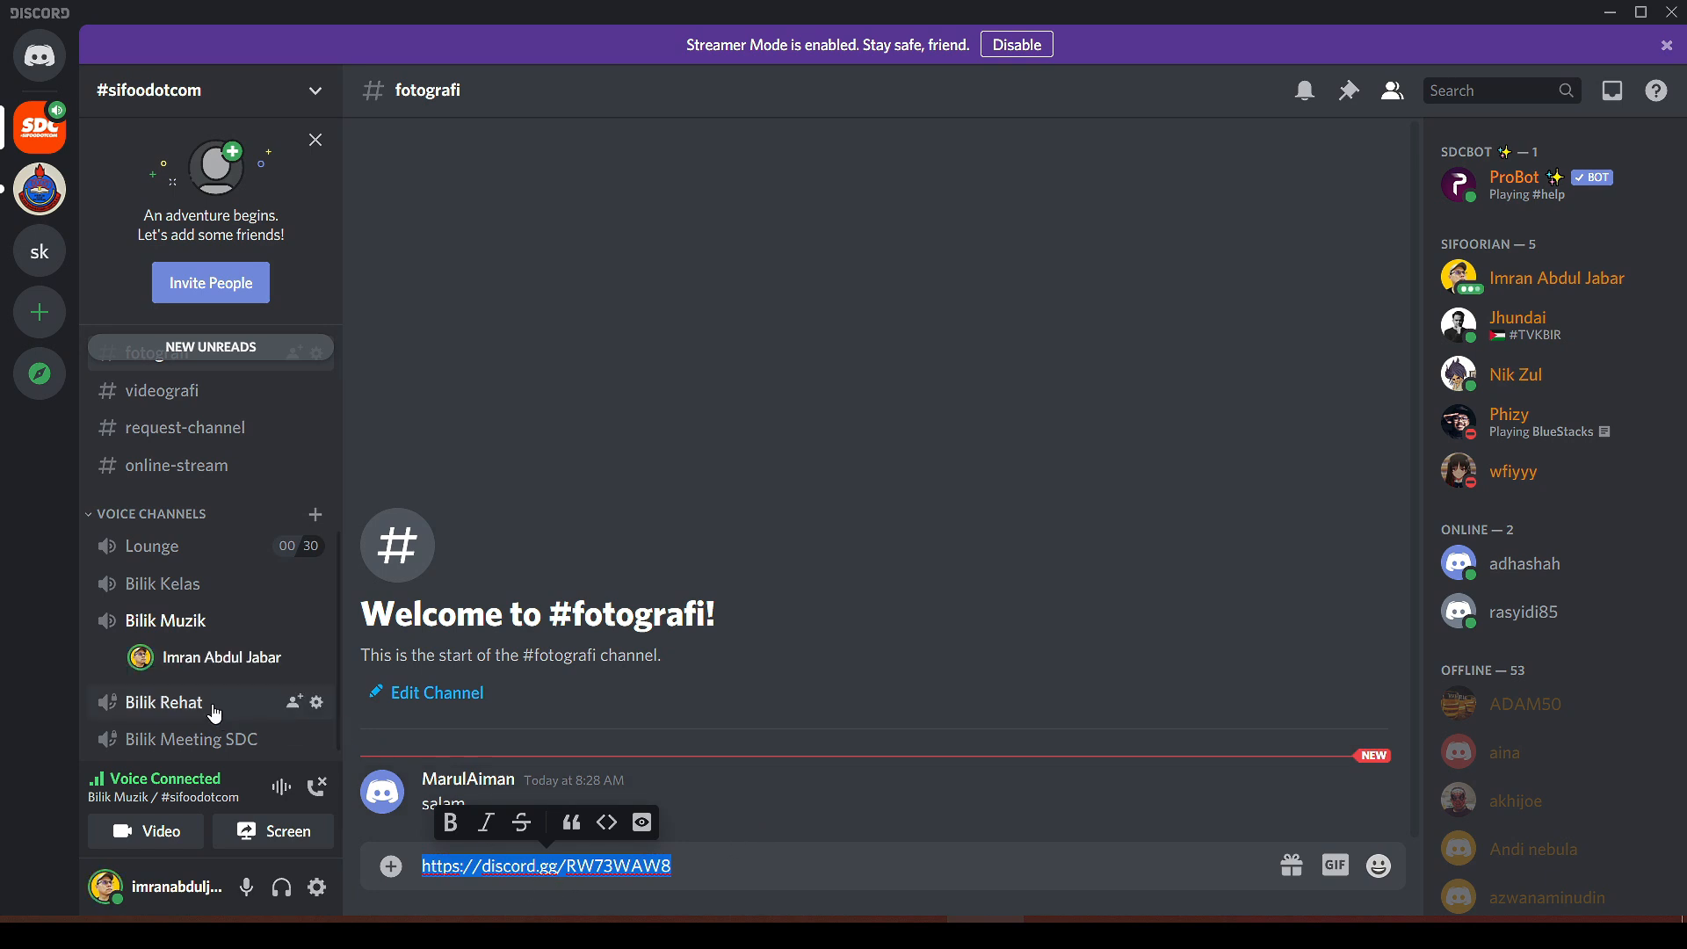
Return to the call view of the Bilik Muzik voice channel.
left_click(272, 671)
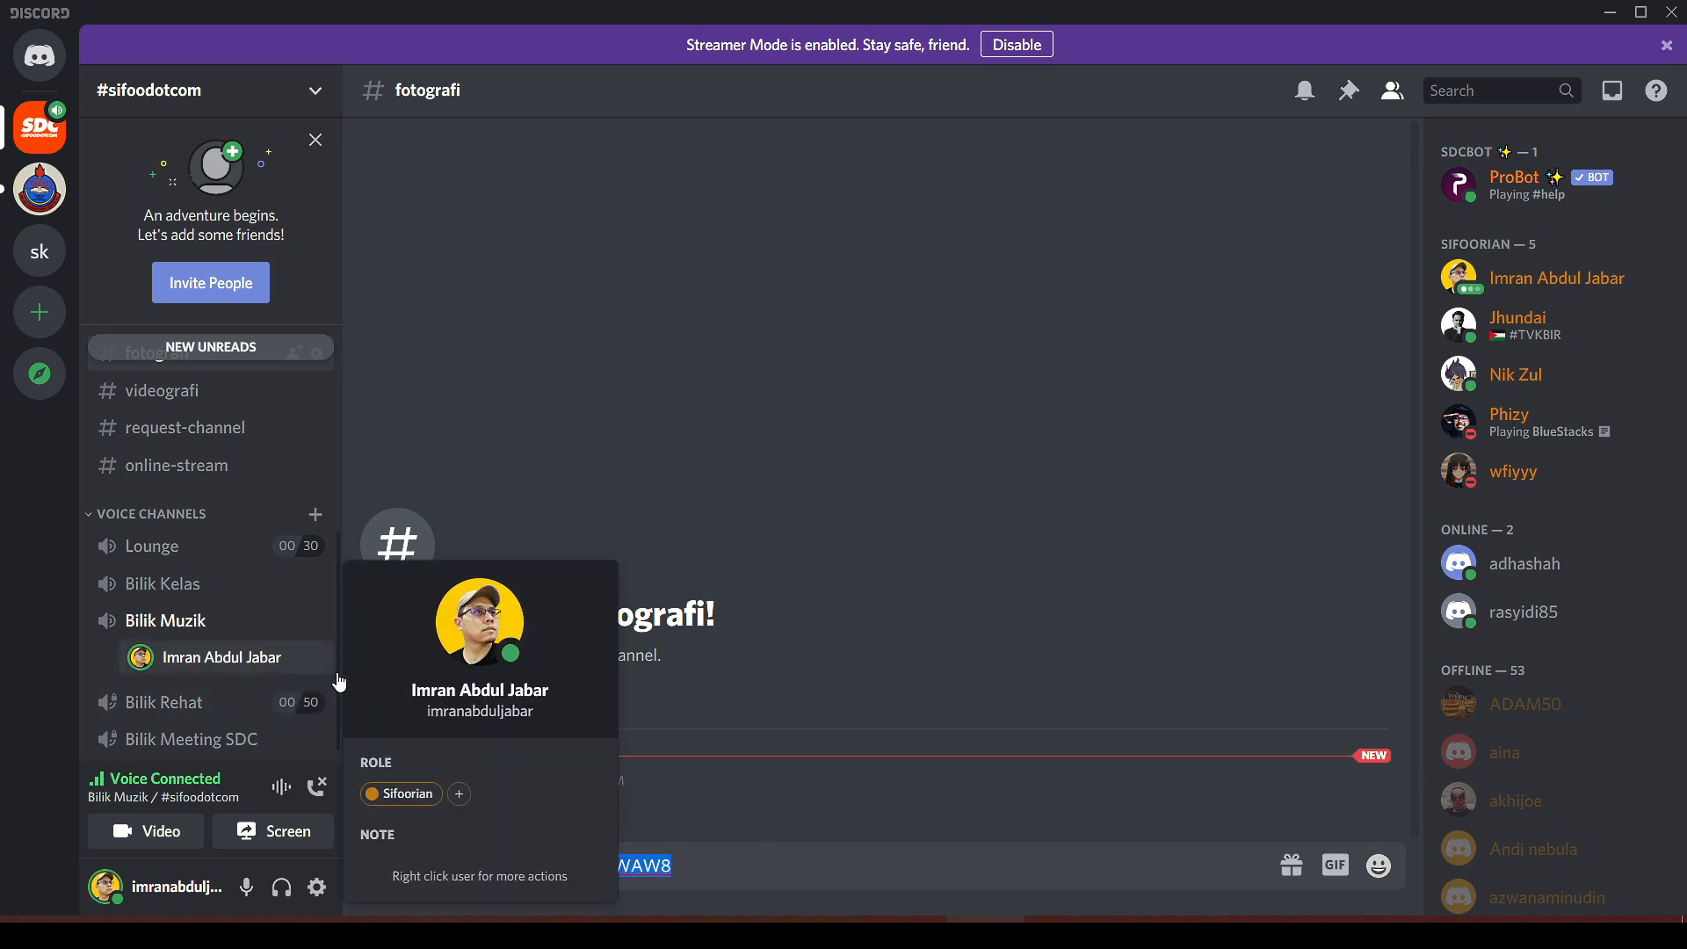
left_click(256, 671)
left_click(211, 622)
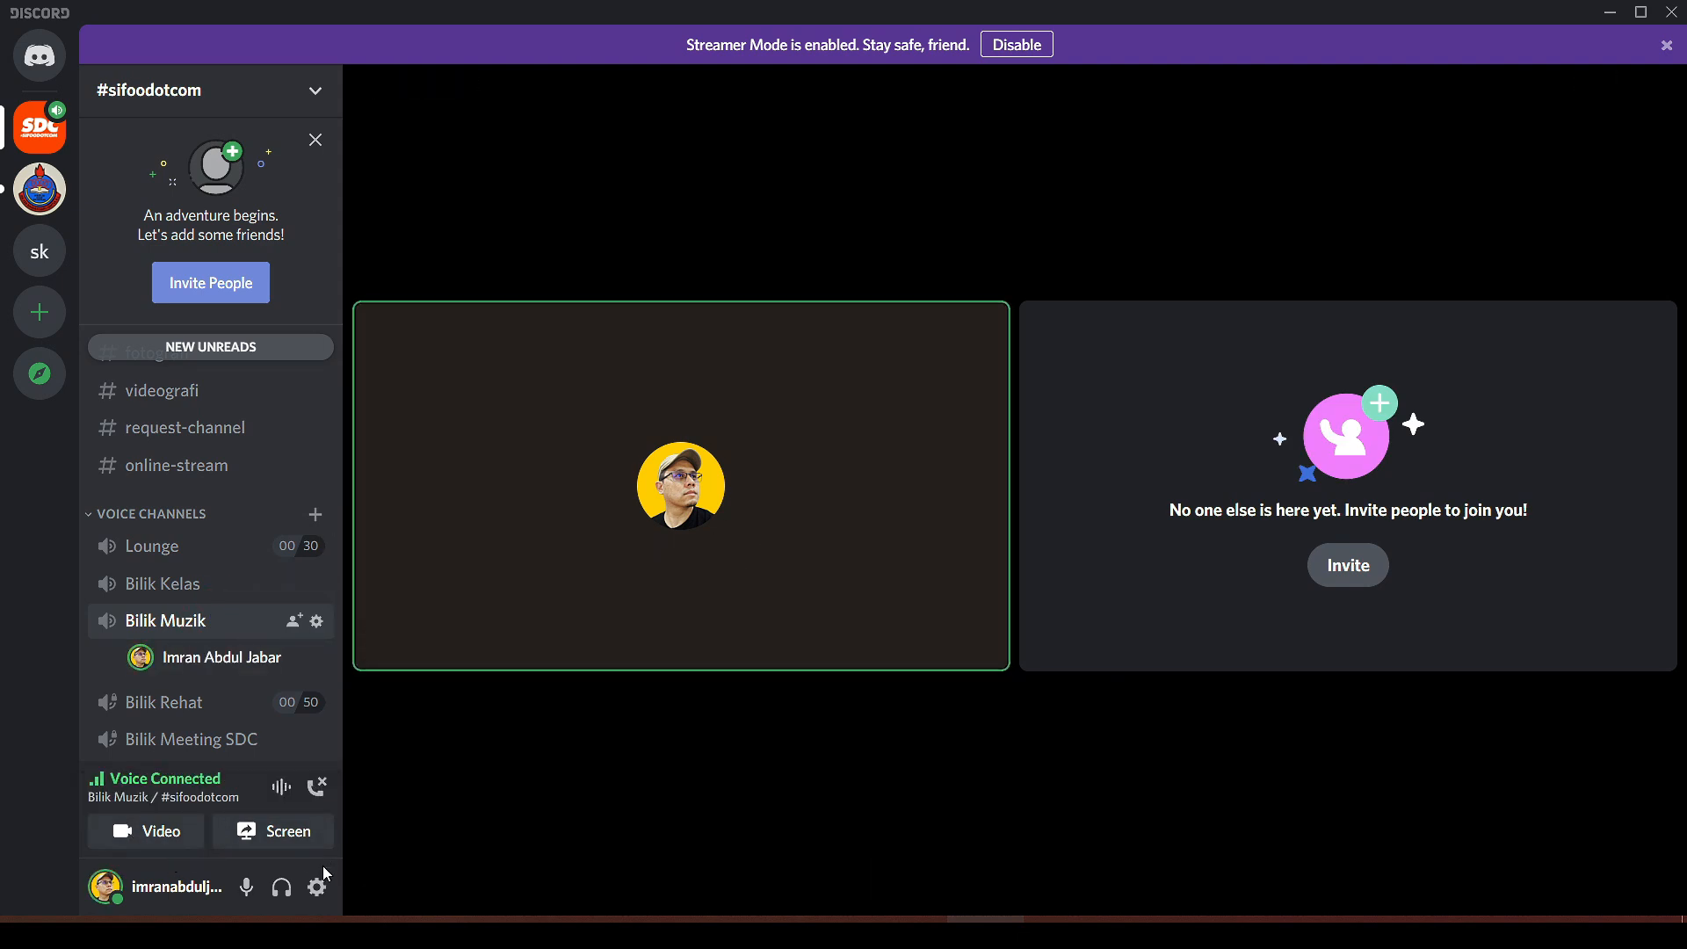
Turn the camera video on in the Bilik Muzik call and turn it off again.
left_click(174, 832)
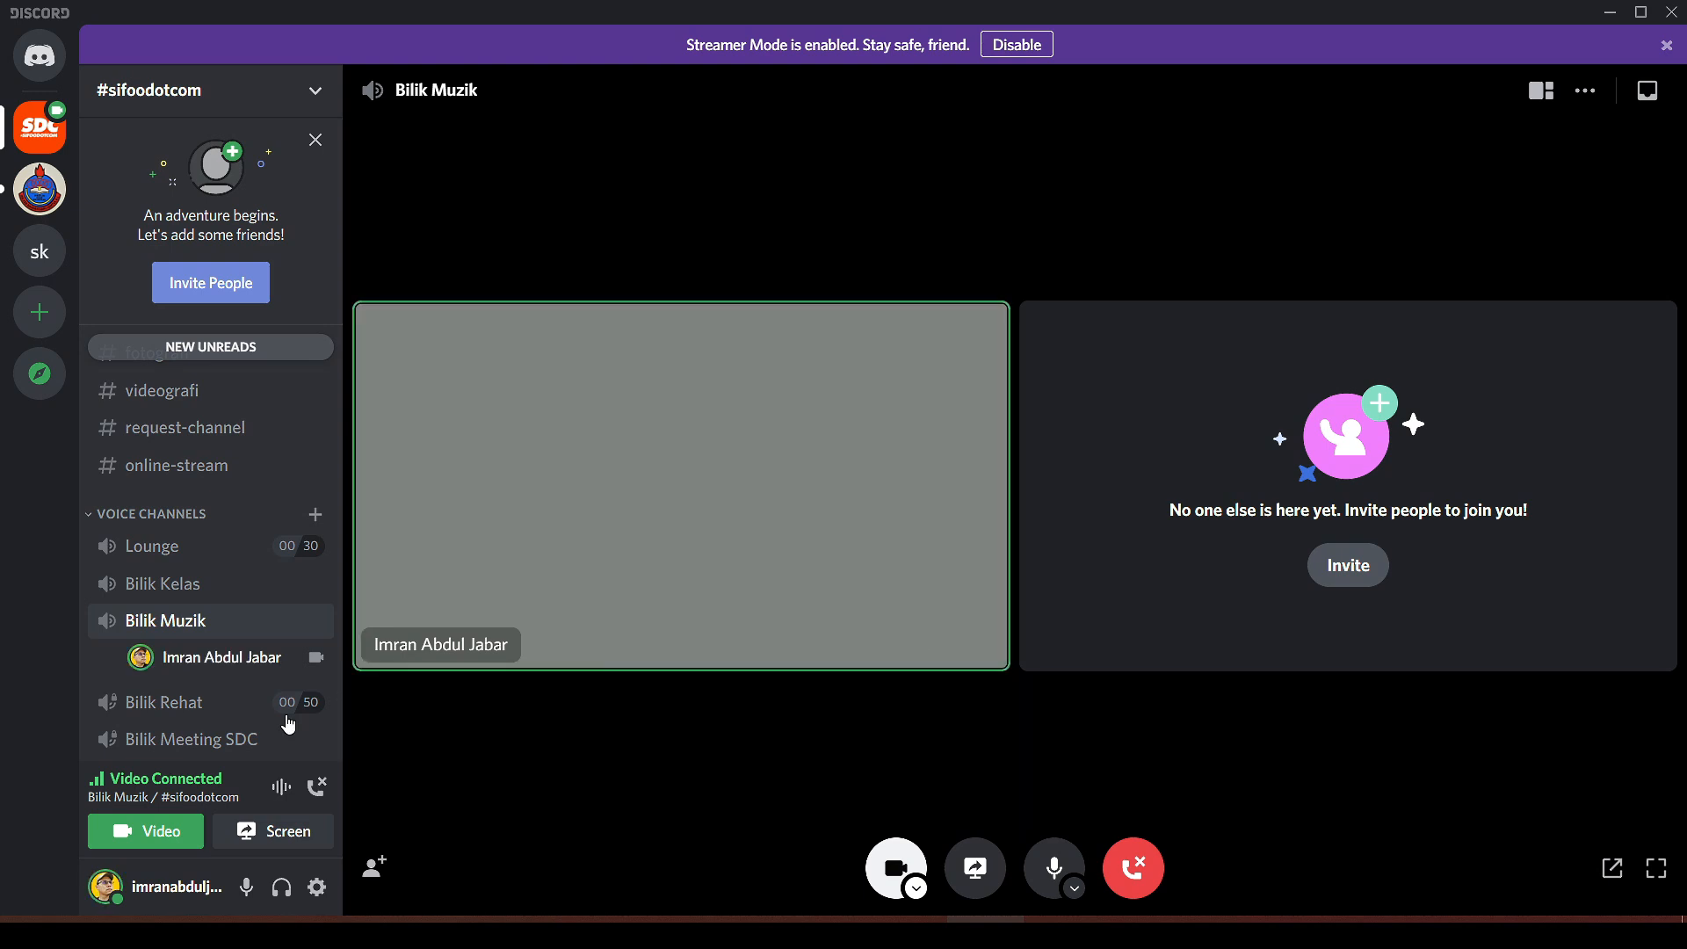
left_click(109, 833)
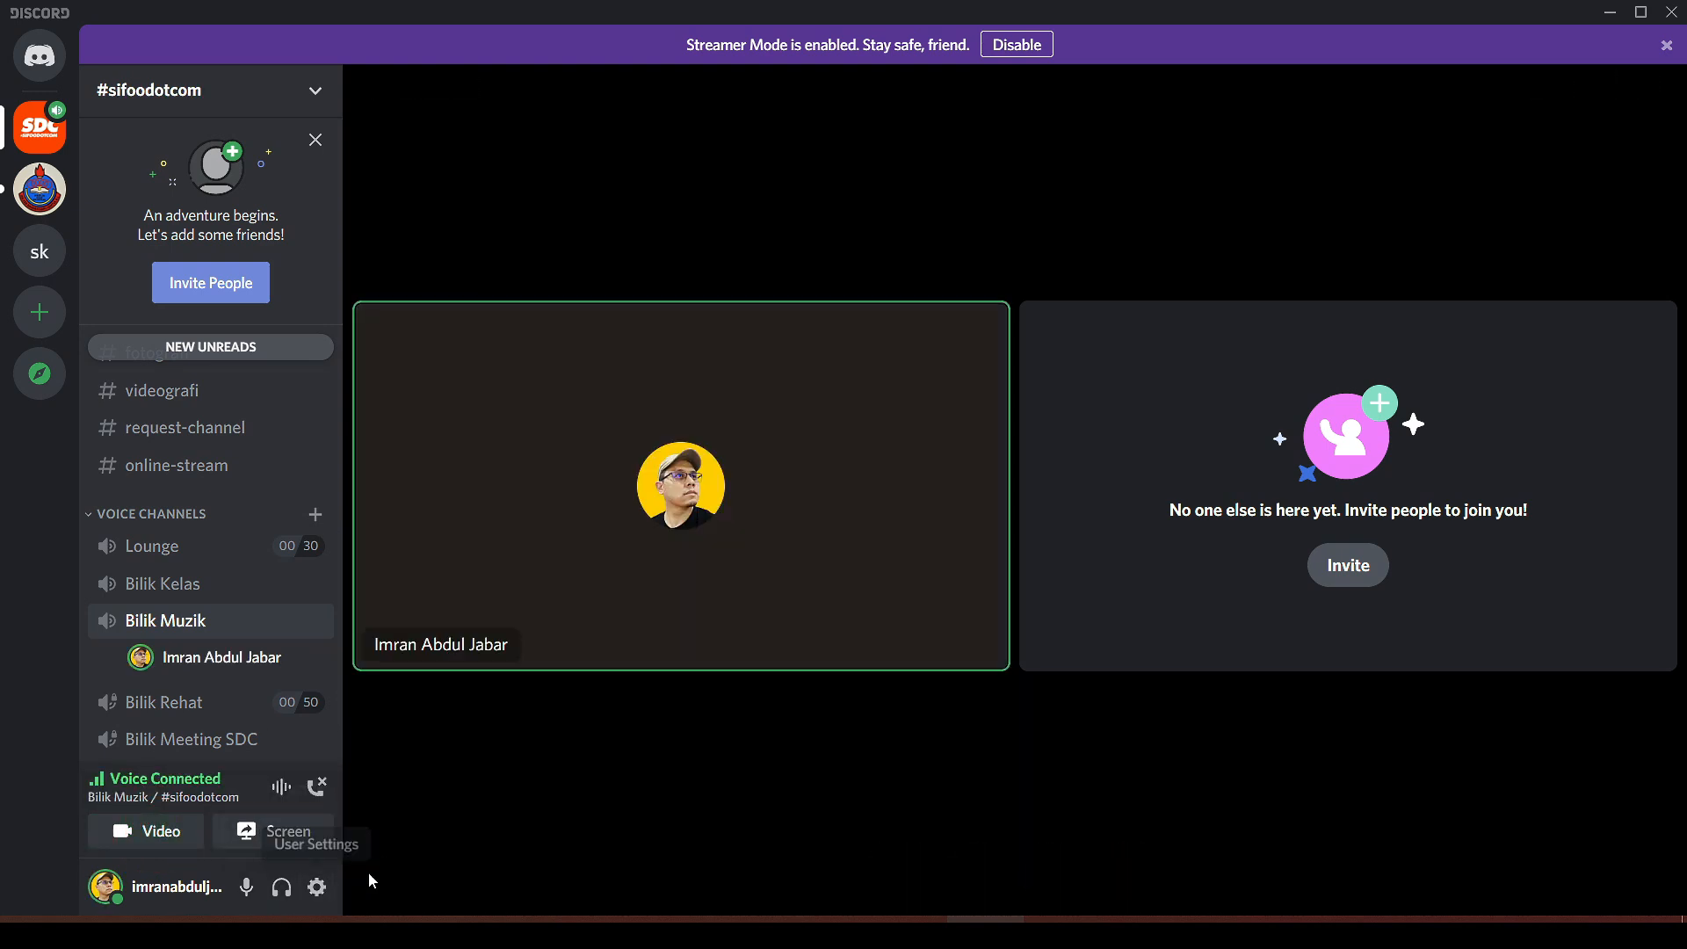
mouse_move(483, 851)
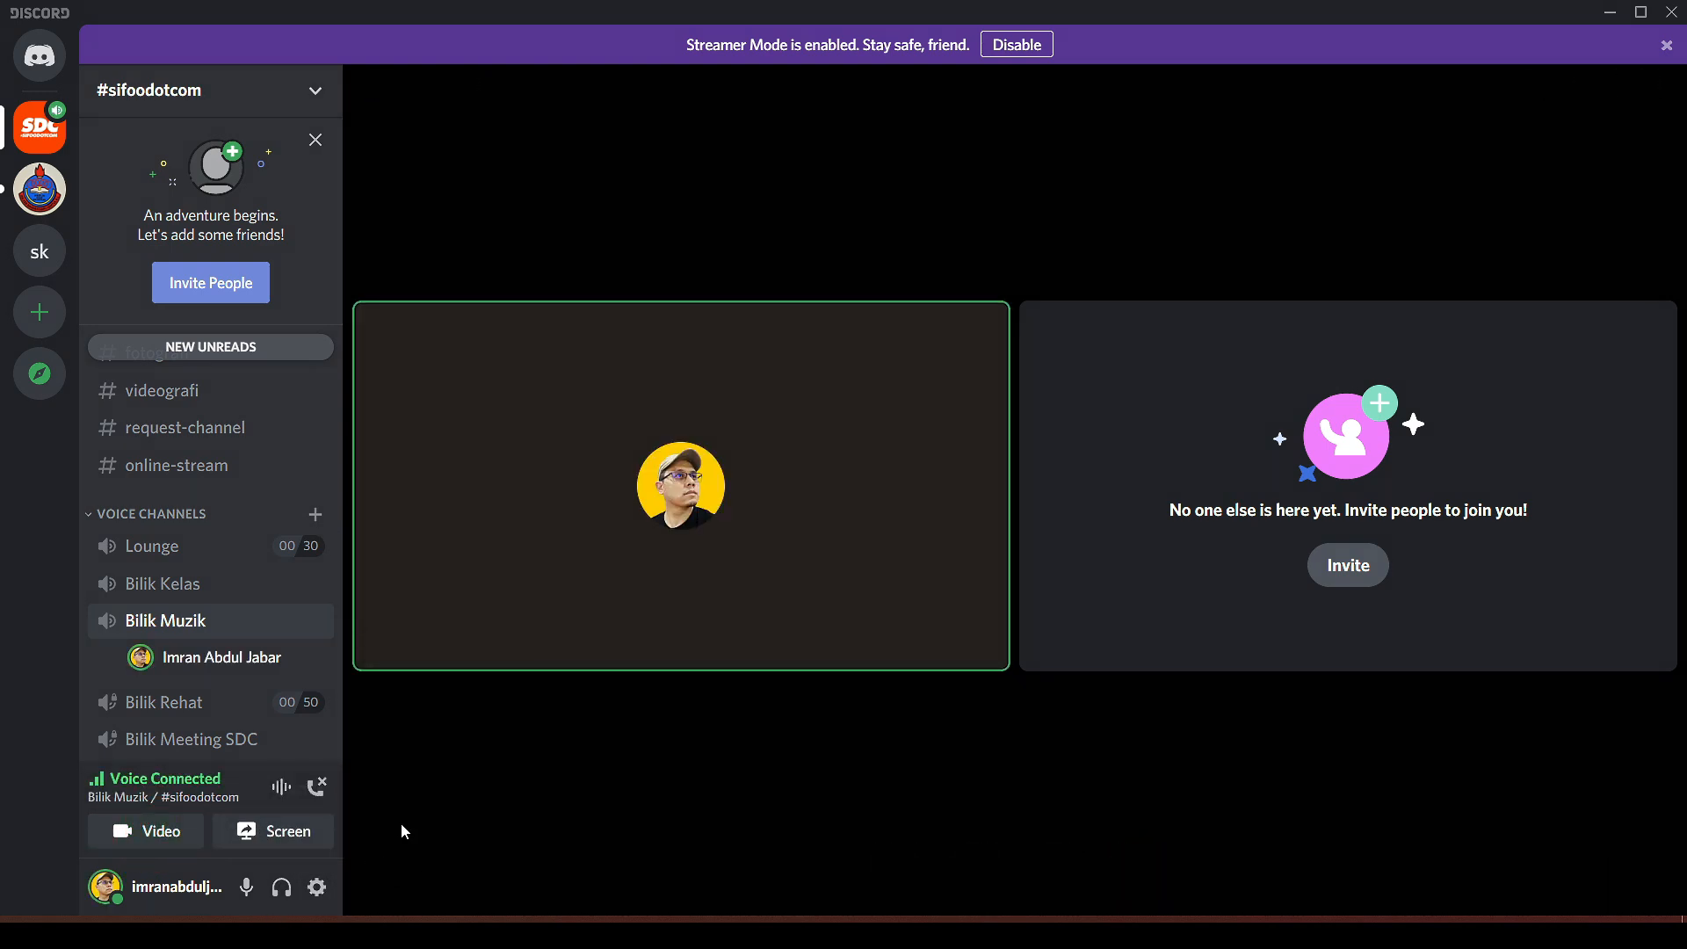
Open the Voice & Video settings and review the input device, output device and camera options.
left_click(316, 887)
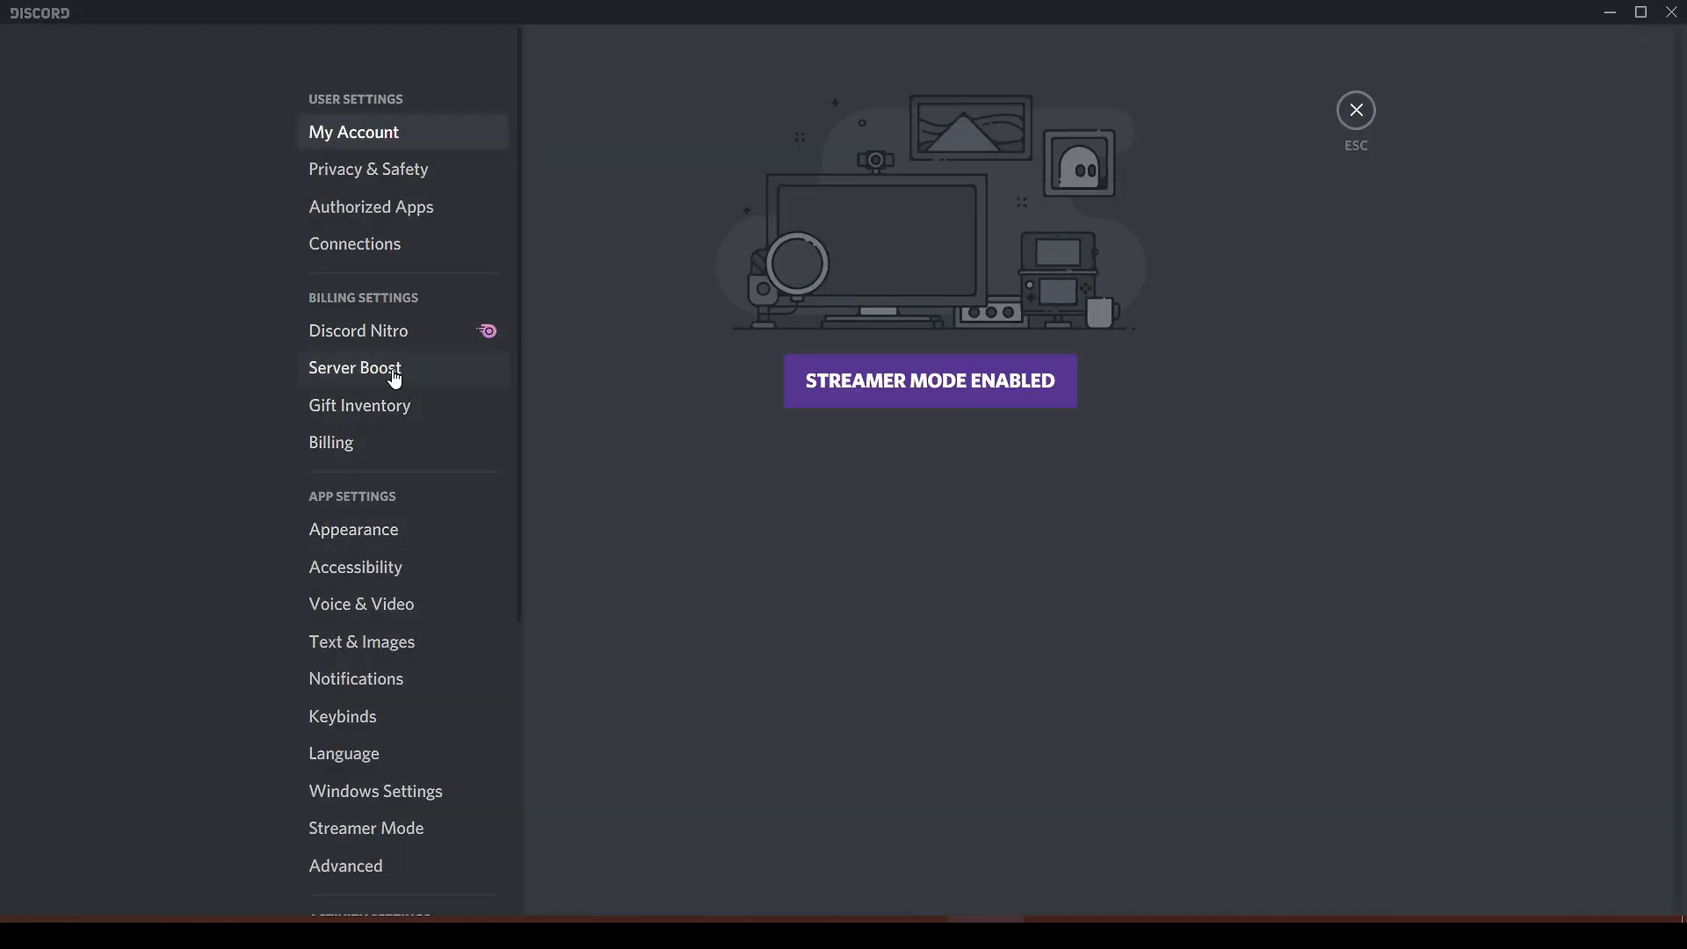
left_click(408, 617)
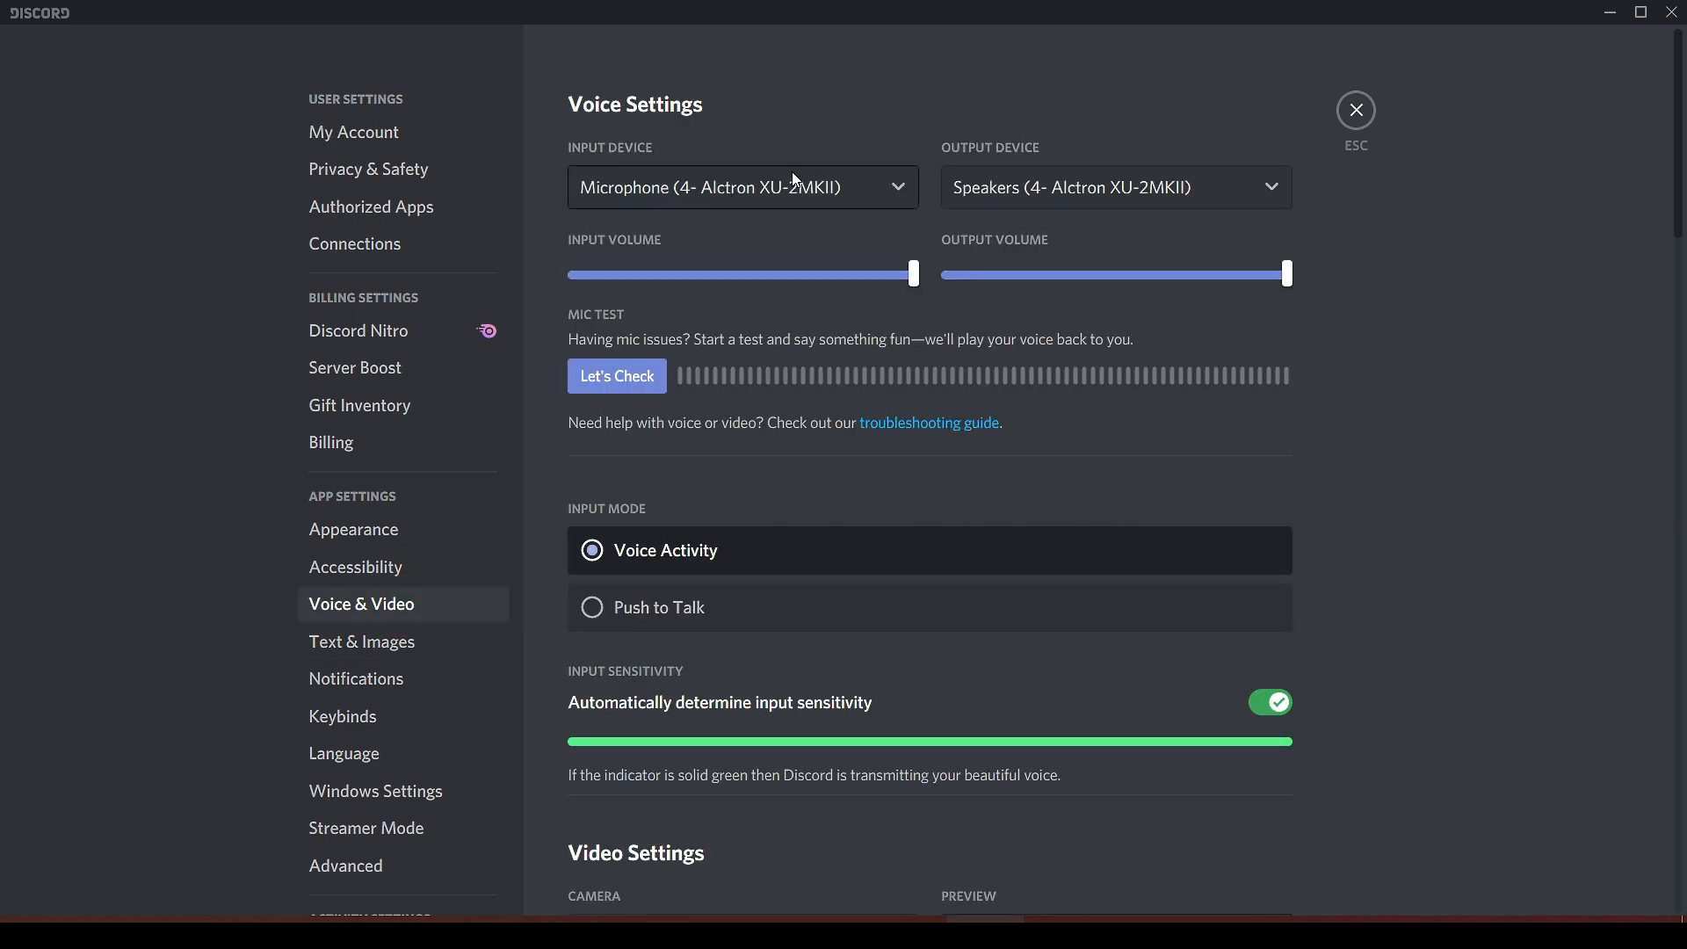
left_click_drag(818, 104, 813, 190)
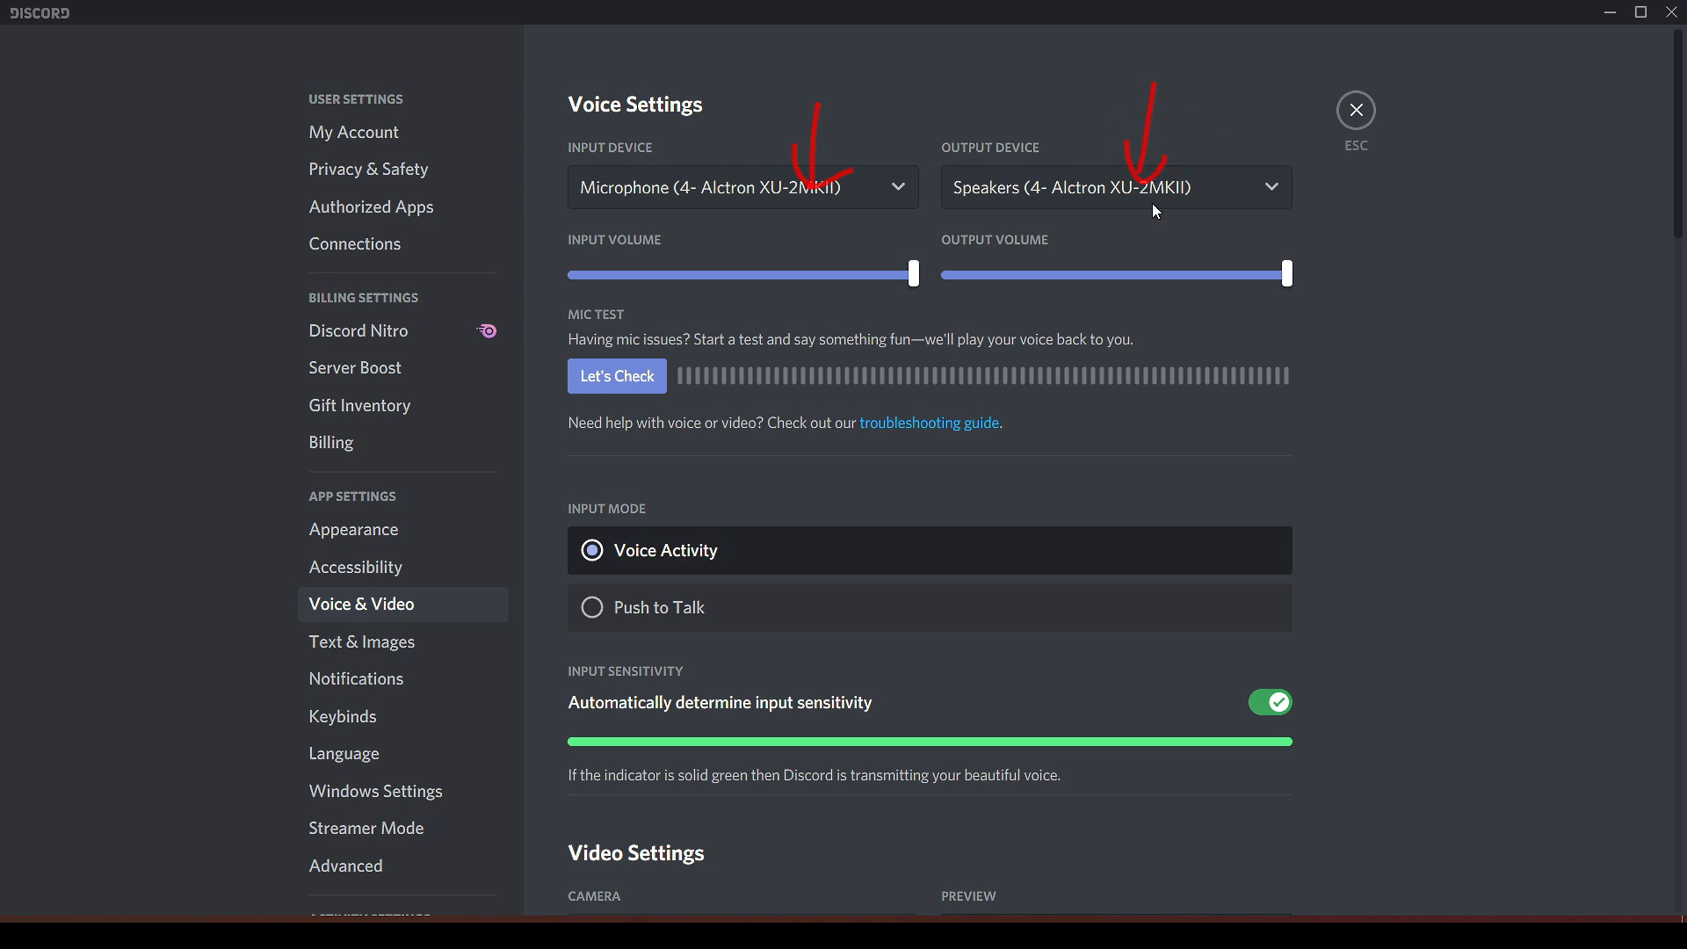
scroll(1152, 483, "down", 5)
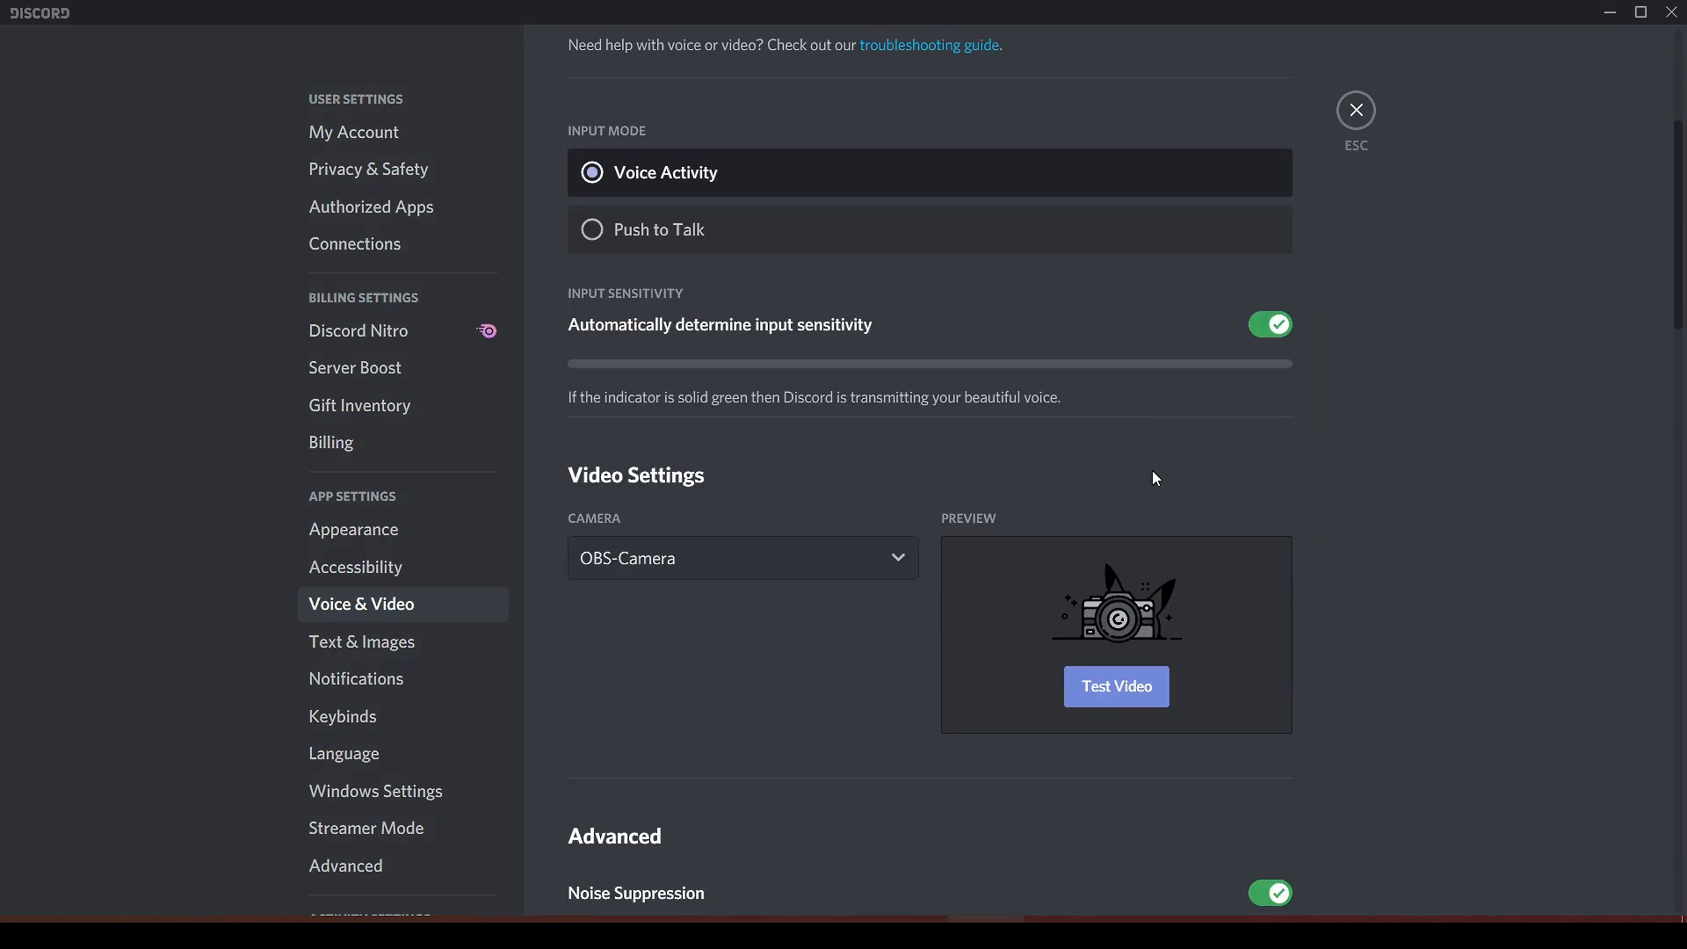
Switch the input mode to Push to Talk and back to Voice Activity.
scroll(1142, 474, "up", 3)
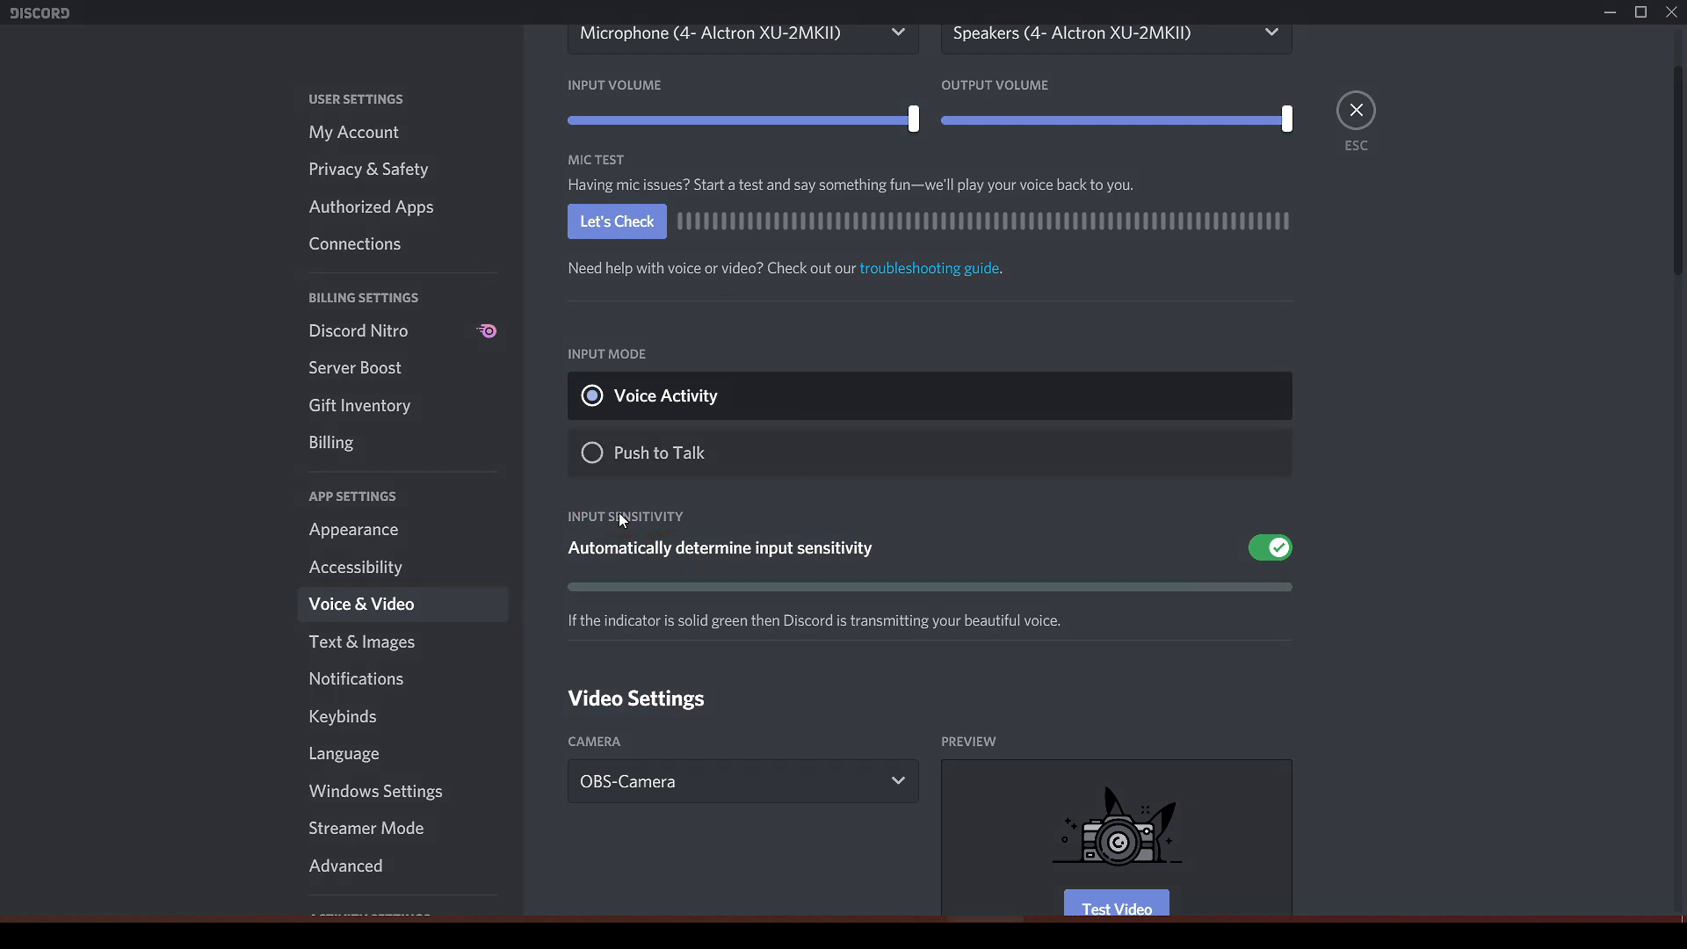
left_click(641, 452)
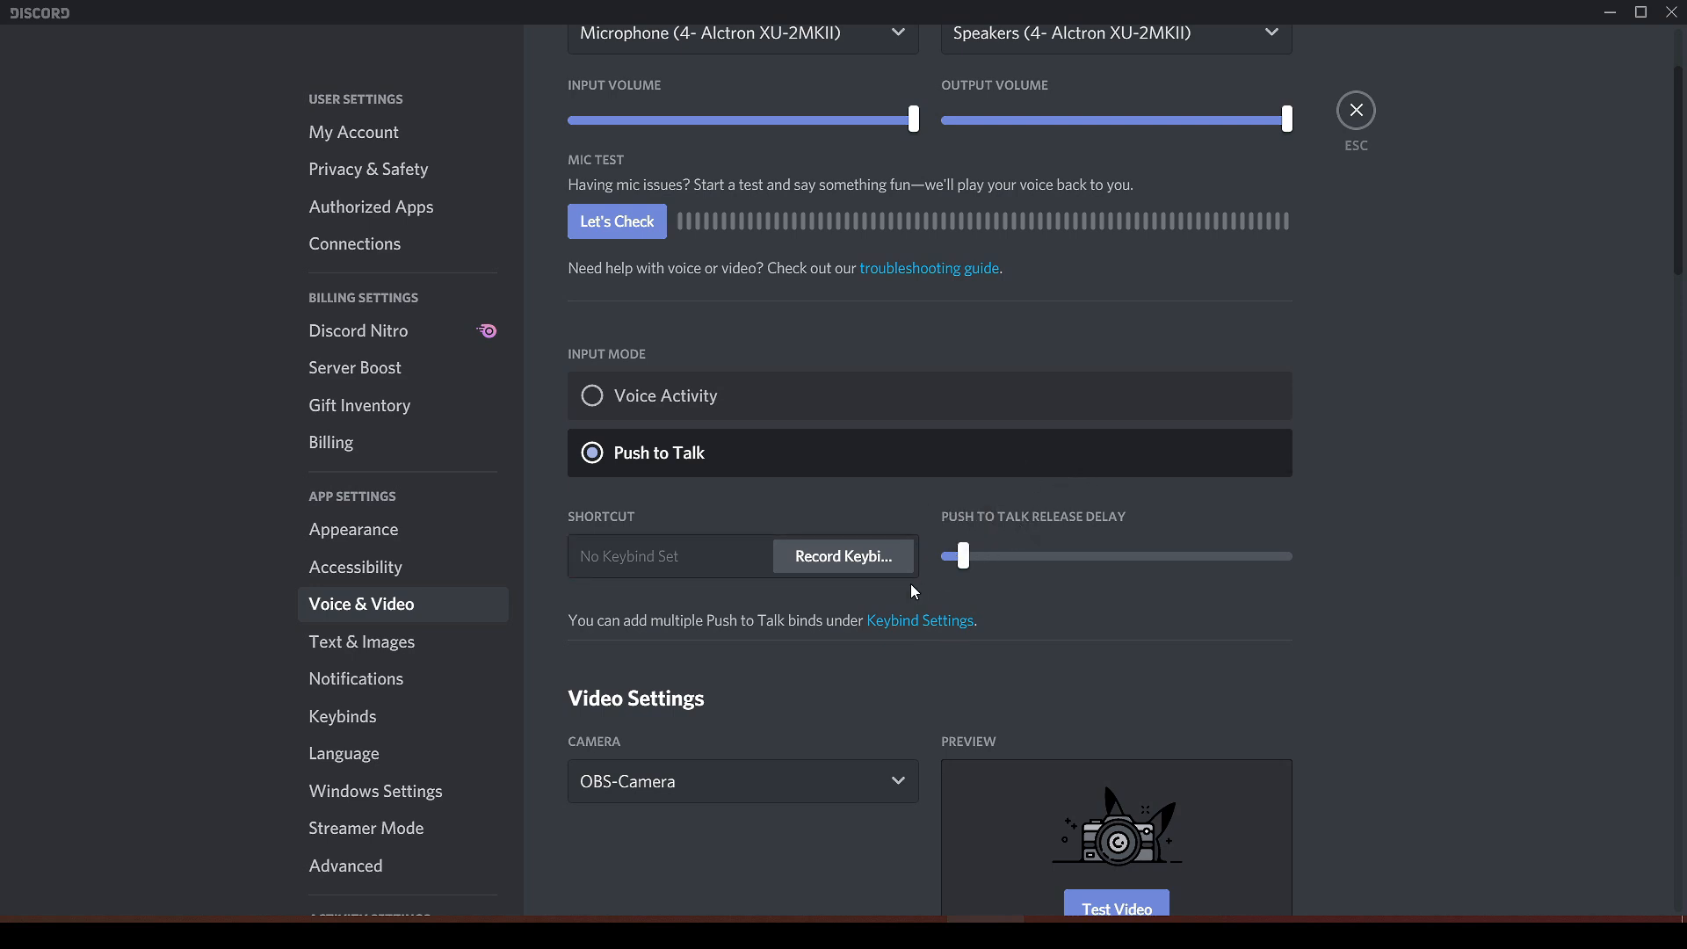
left_click(666, 404)
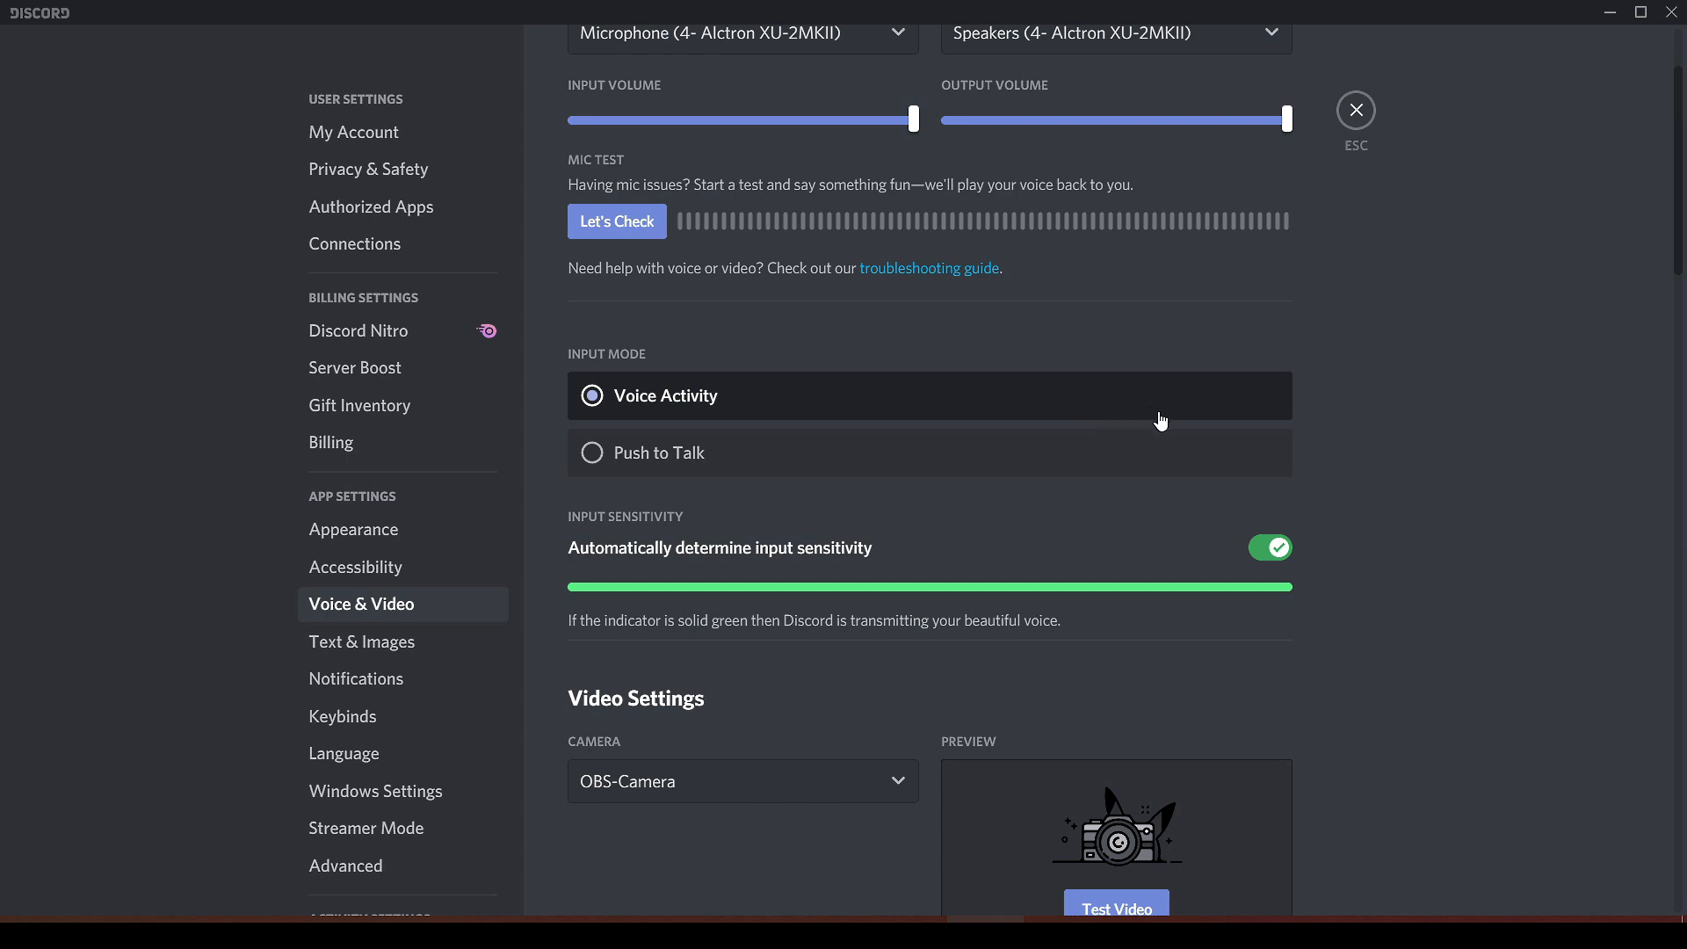
Set the camera to c922 Pro Stream Webcam and start the video test.
scroll(1160, 413, "down", 5)
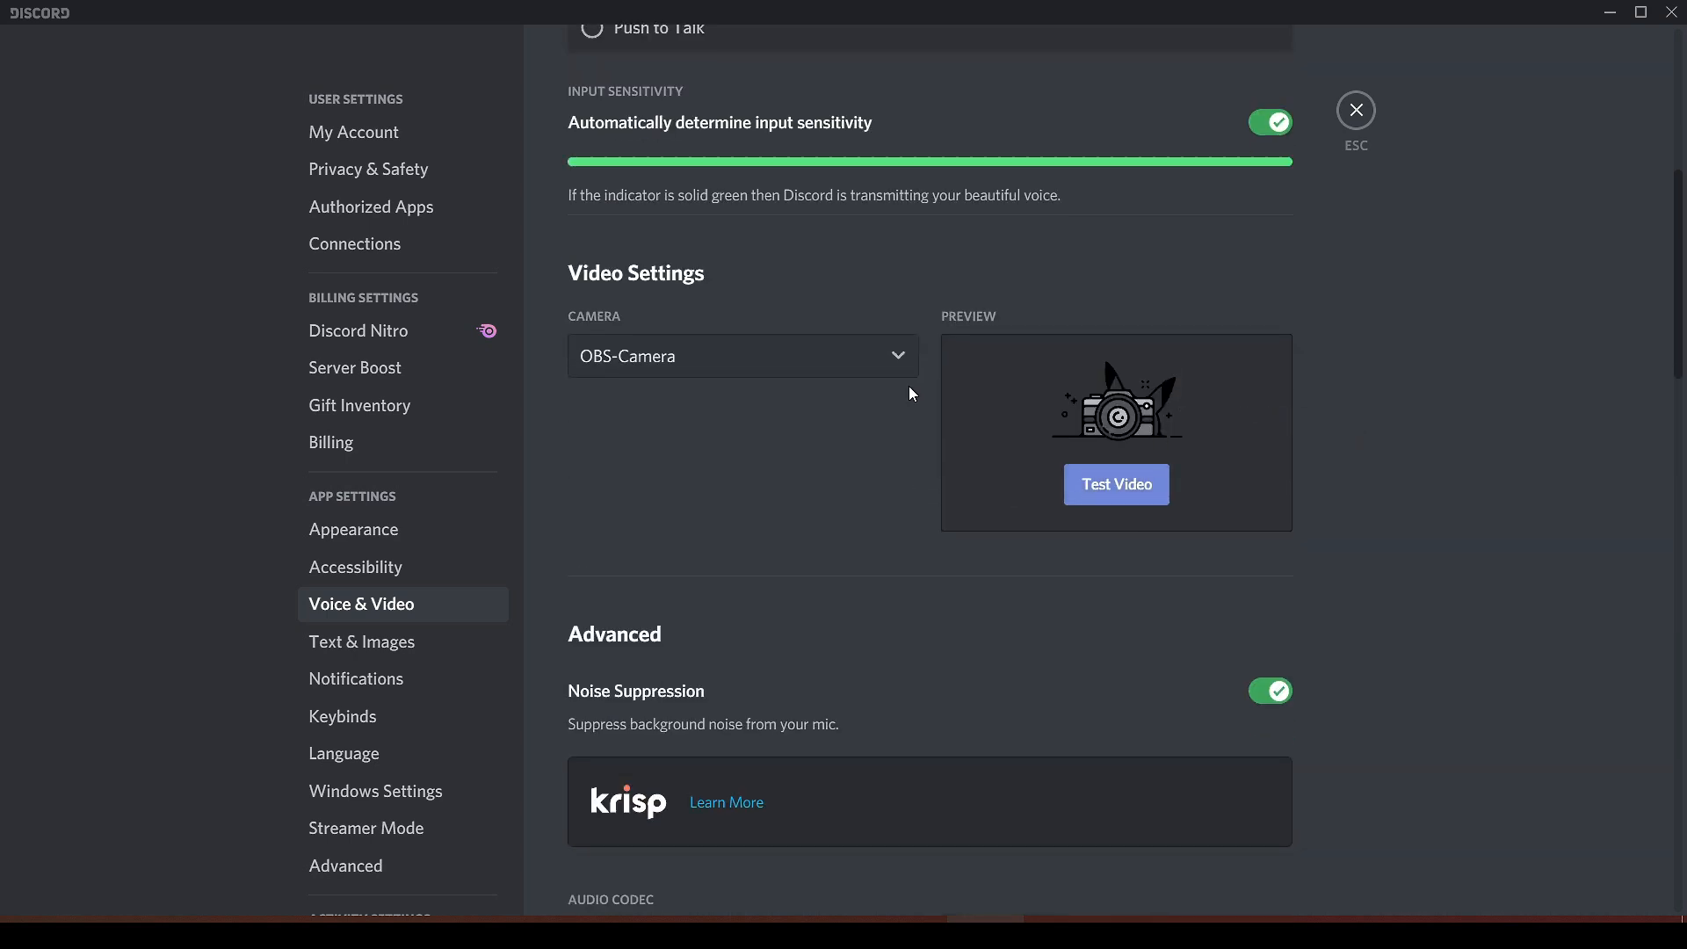
left_click(846, 357)
left_click(762, 564)
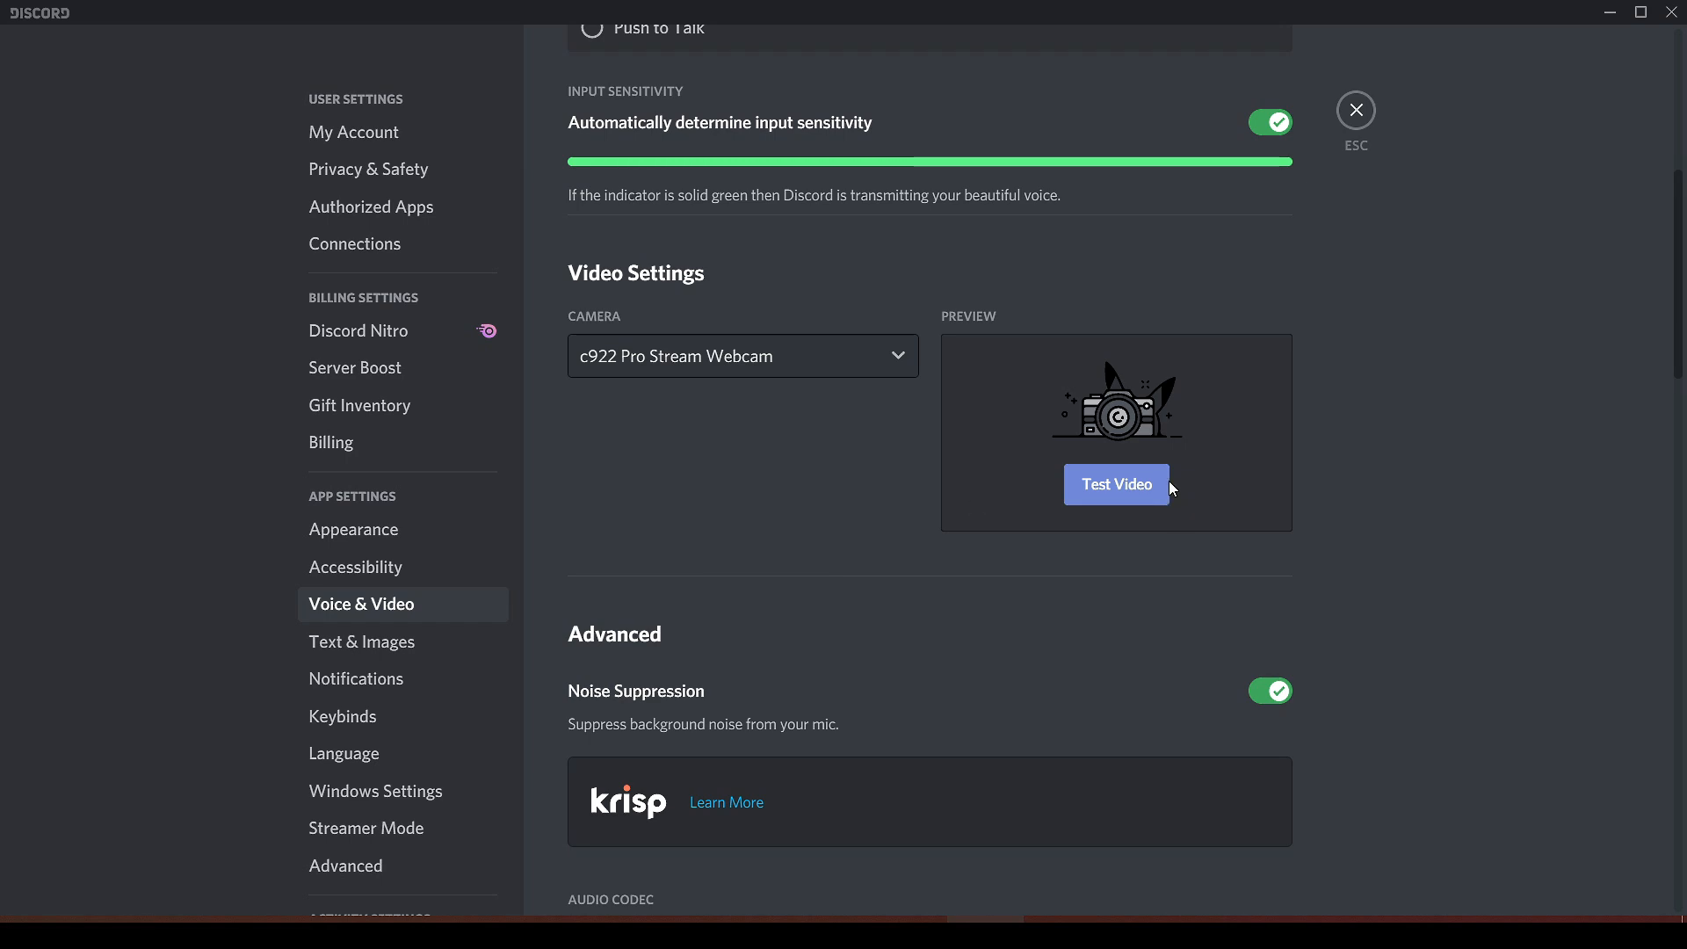
left_click(1146, 484)
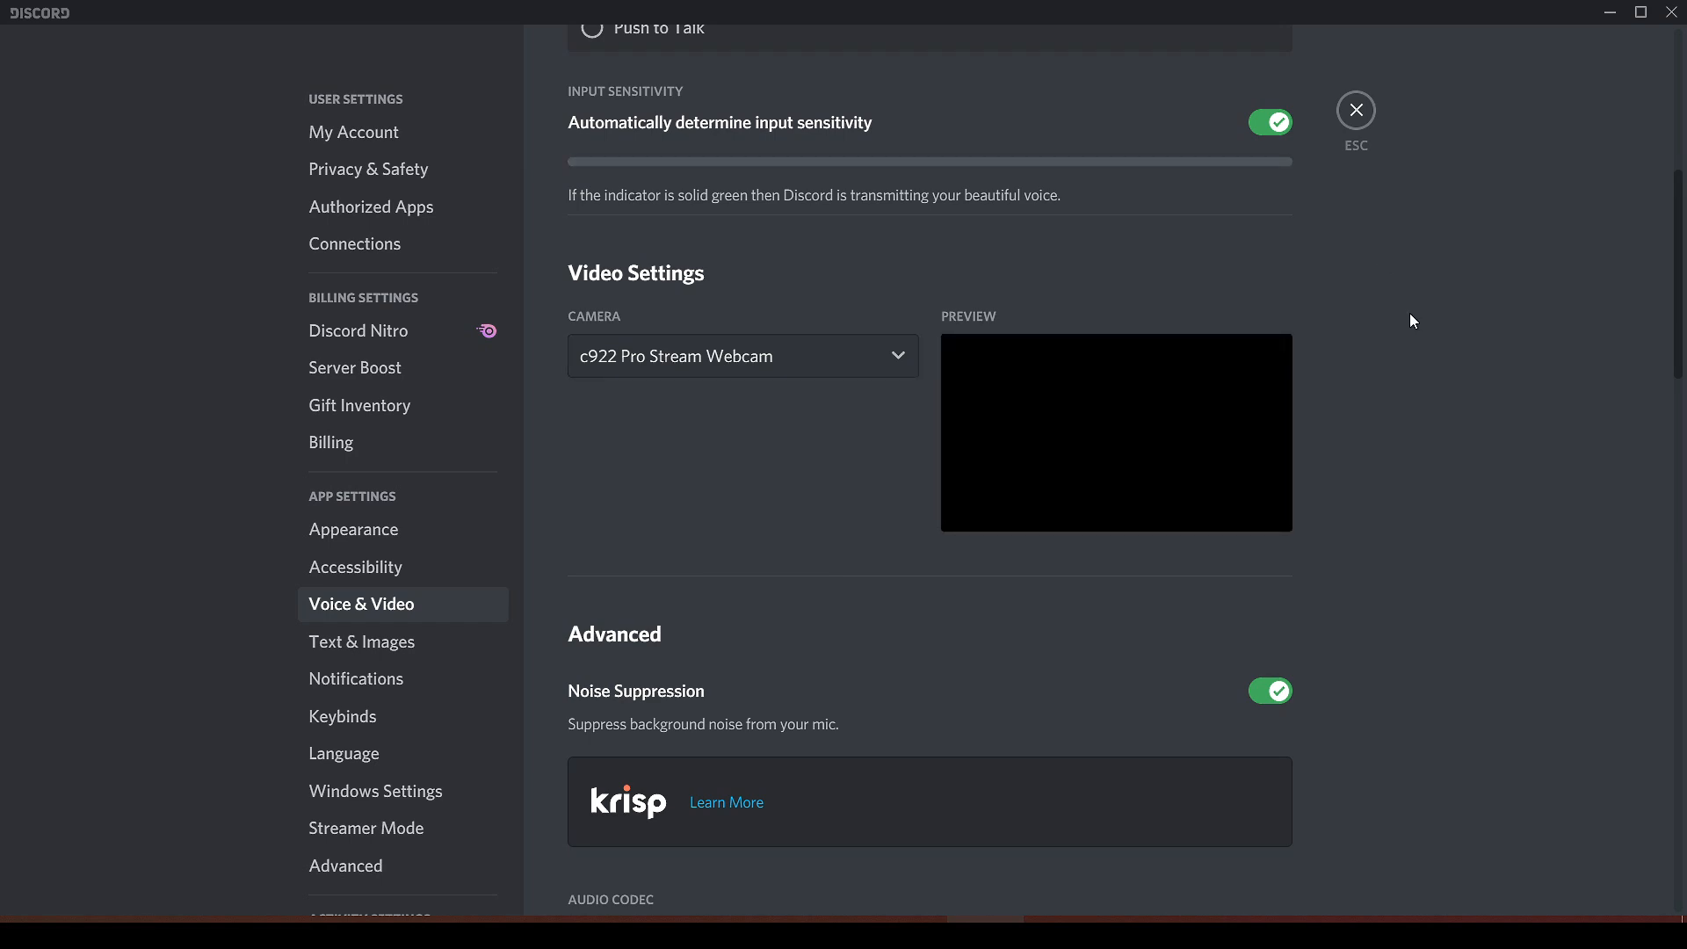
Set the camera to ManyCam Virtual Webcam and turn the video on in the Bilik Muzik call.
scroll(1361, 392, "up", 2)
left_click(892, 524)
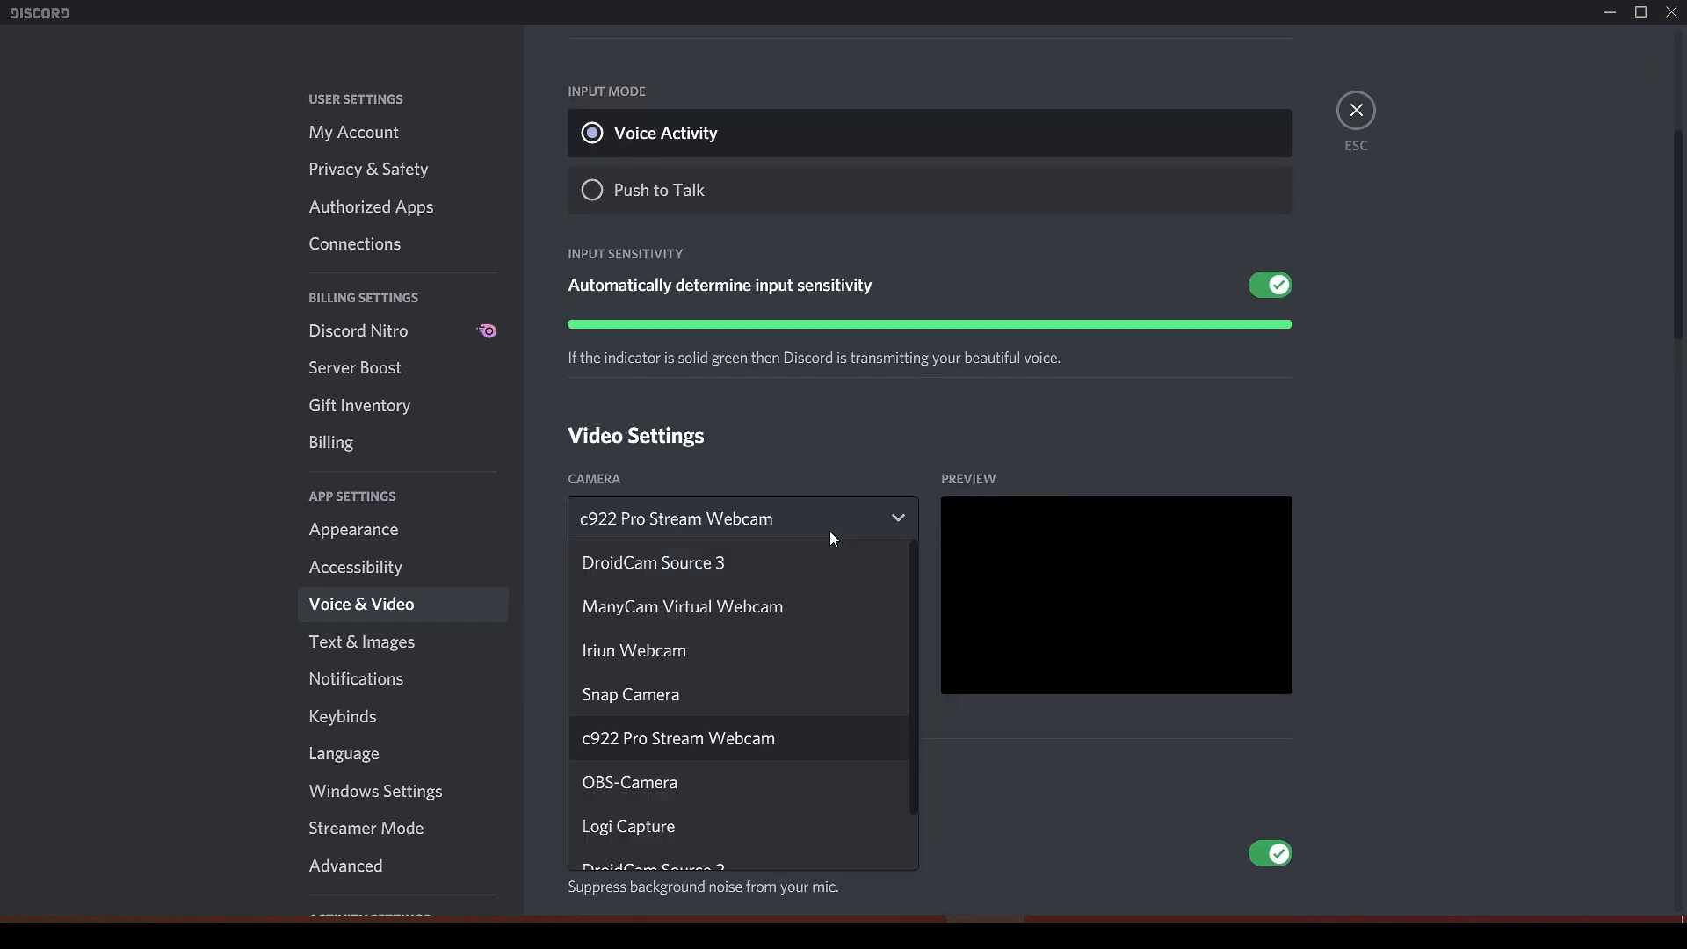
left_click(848, 610)
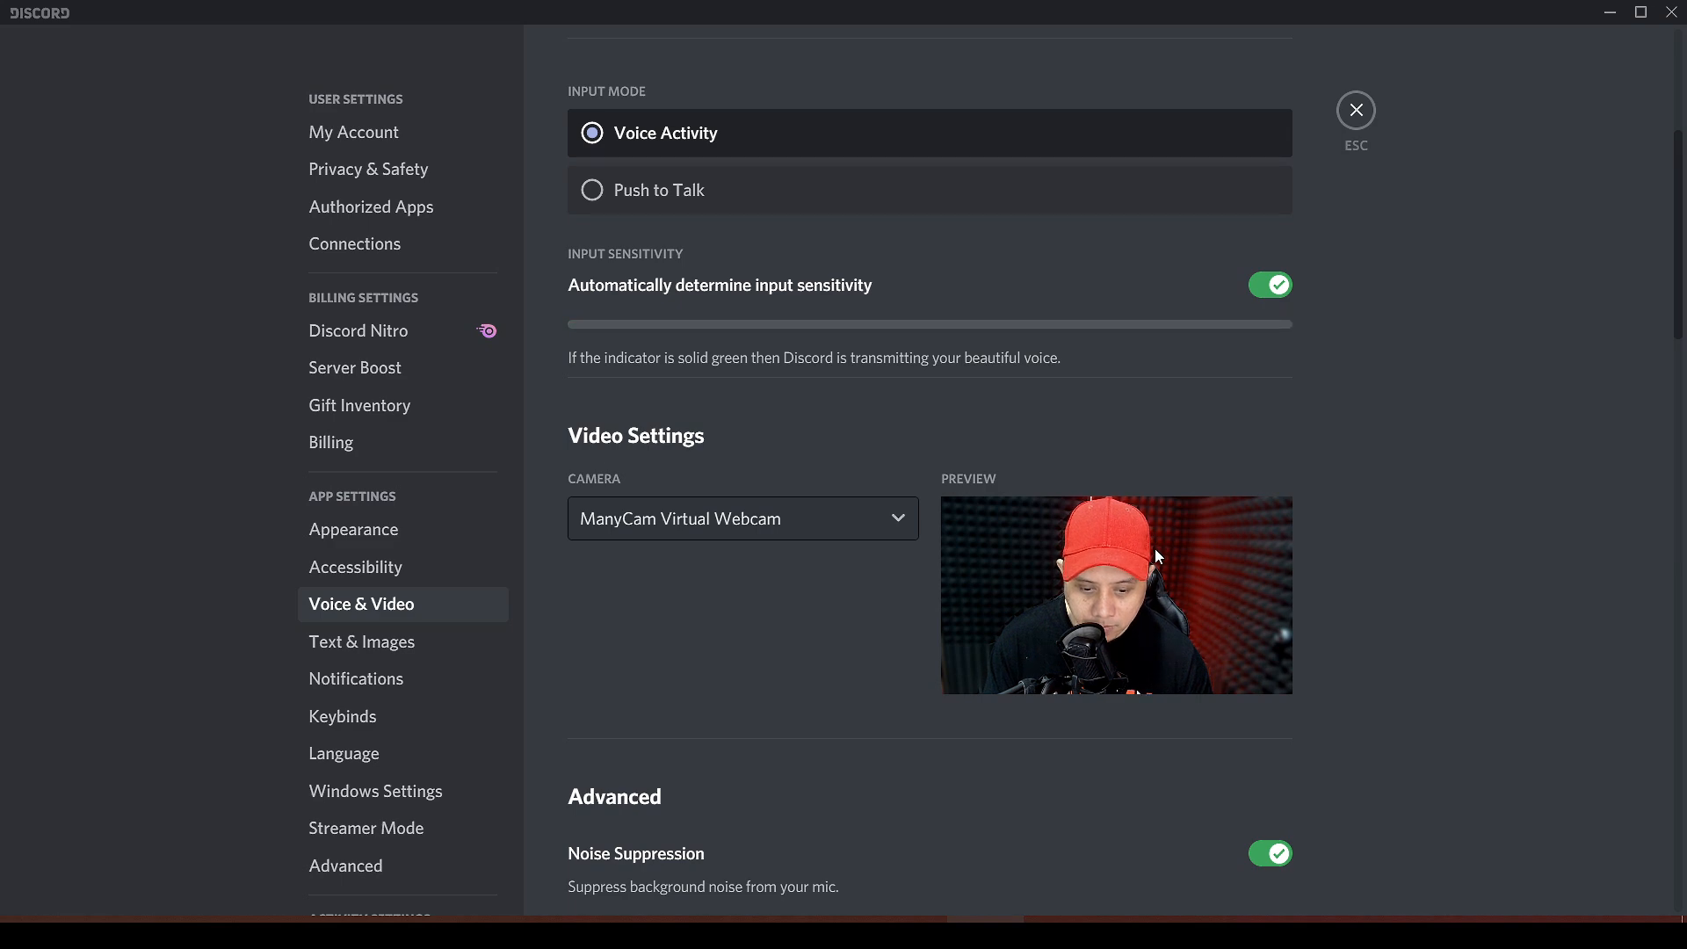
left_click(1357, 112)
left_click(132, 833)
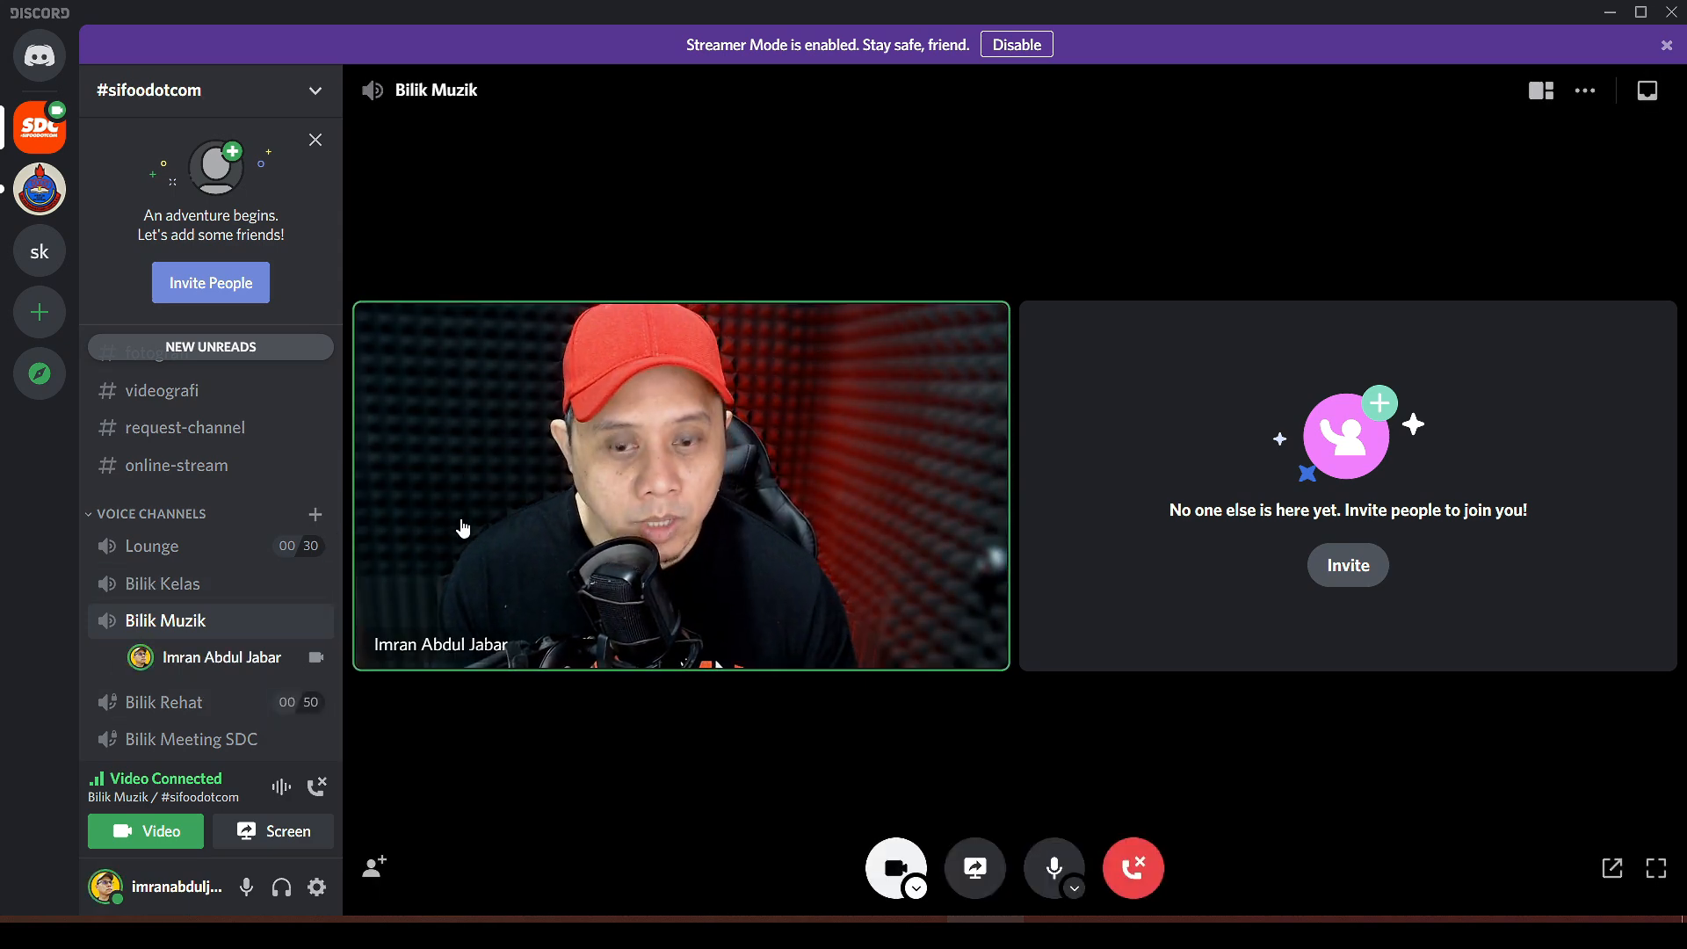
Start a screen share in the Bilik Muzik call and look through the available applications and screens.
left_click(280, 832)
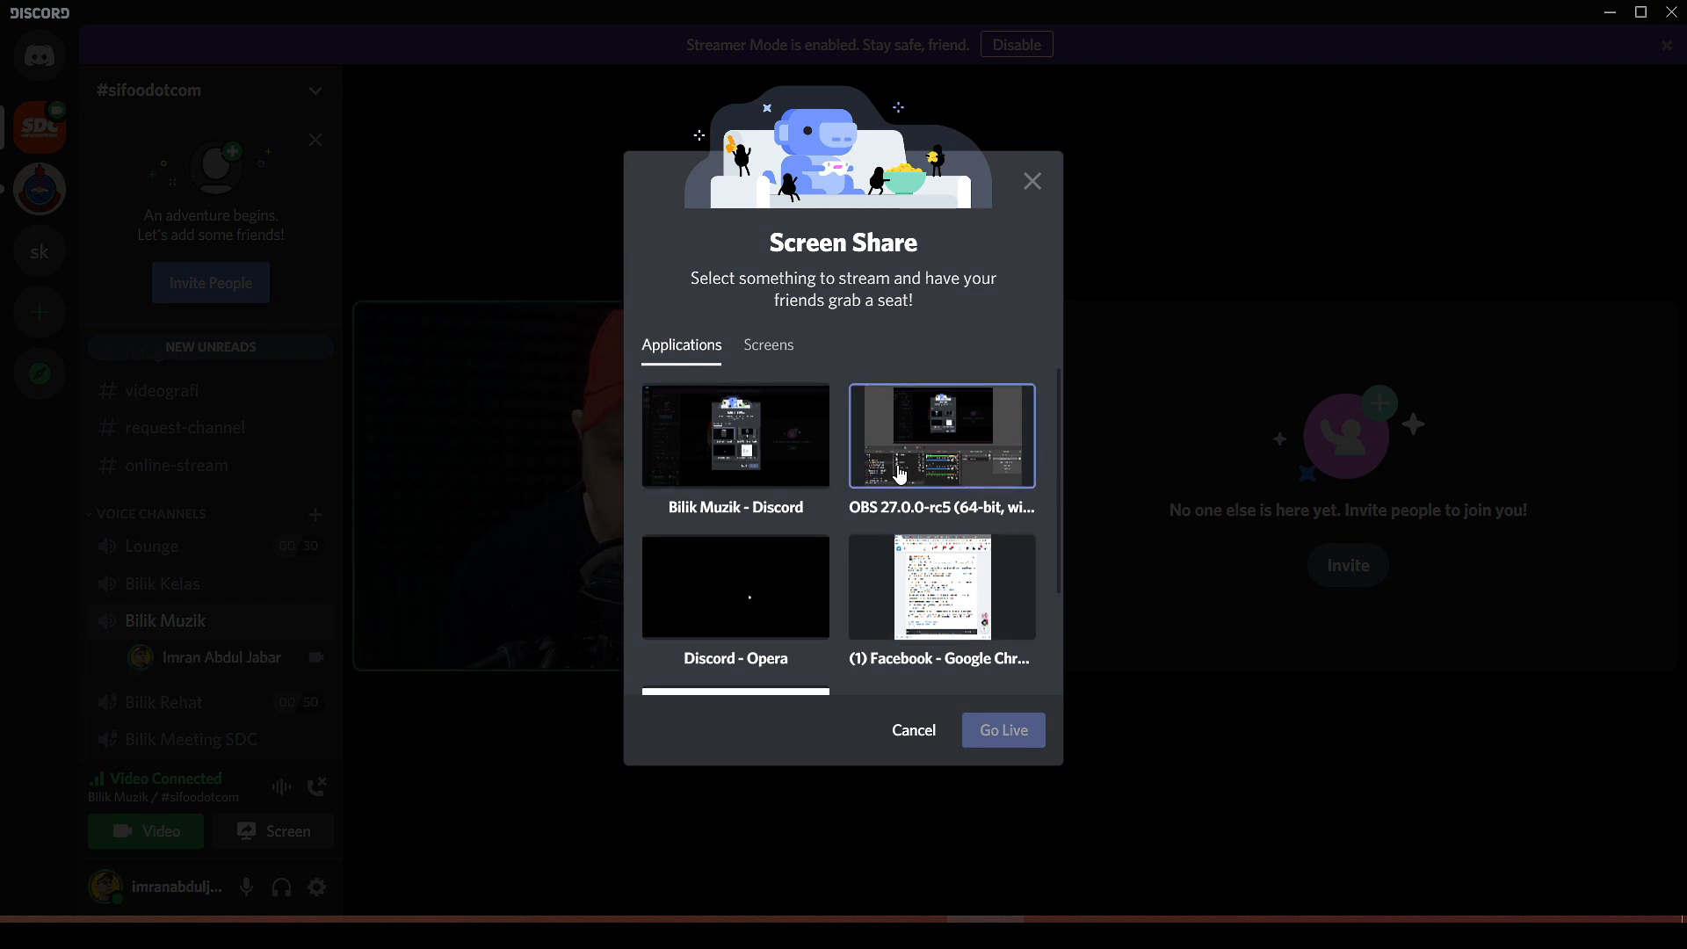
scroll(947, 606, "down", 3)
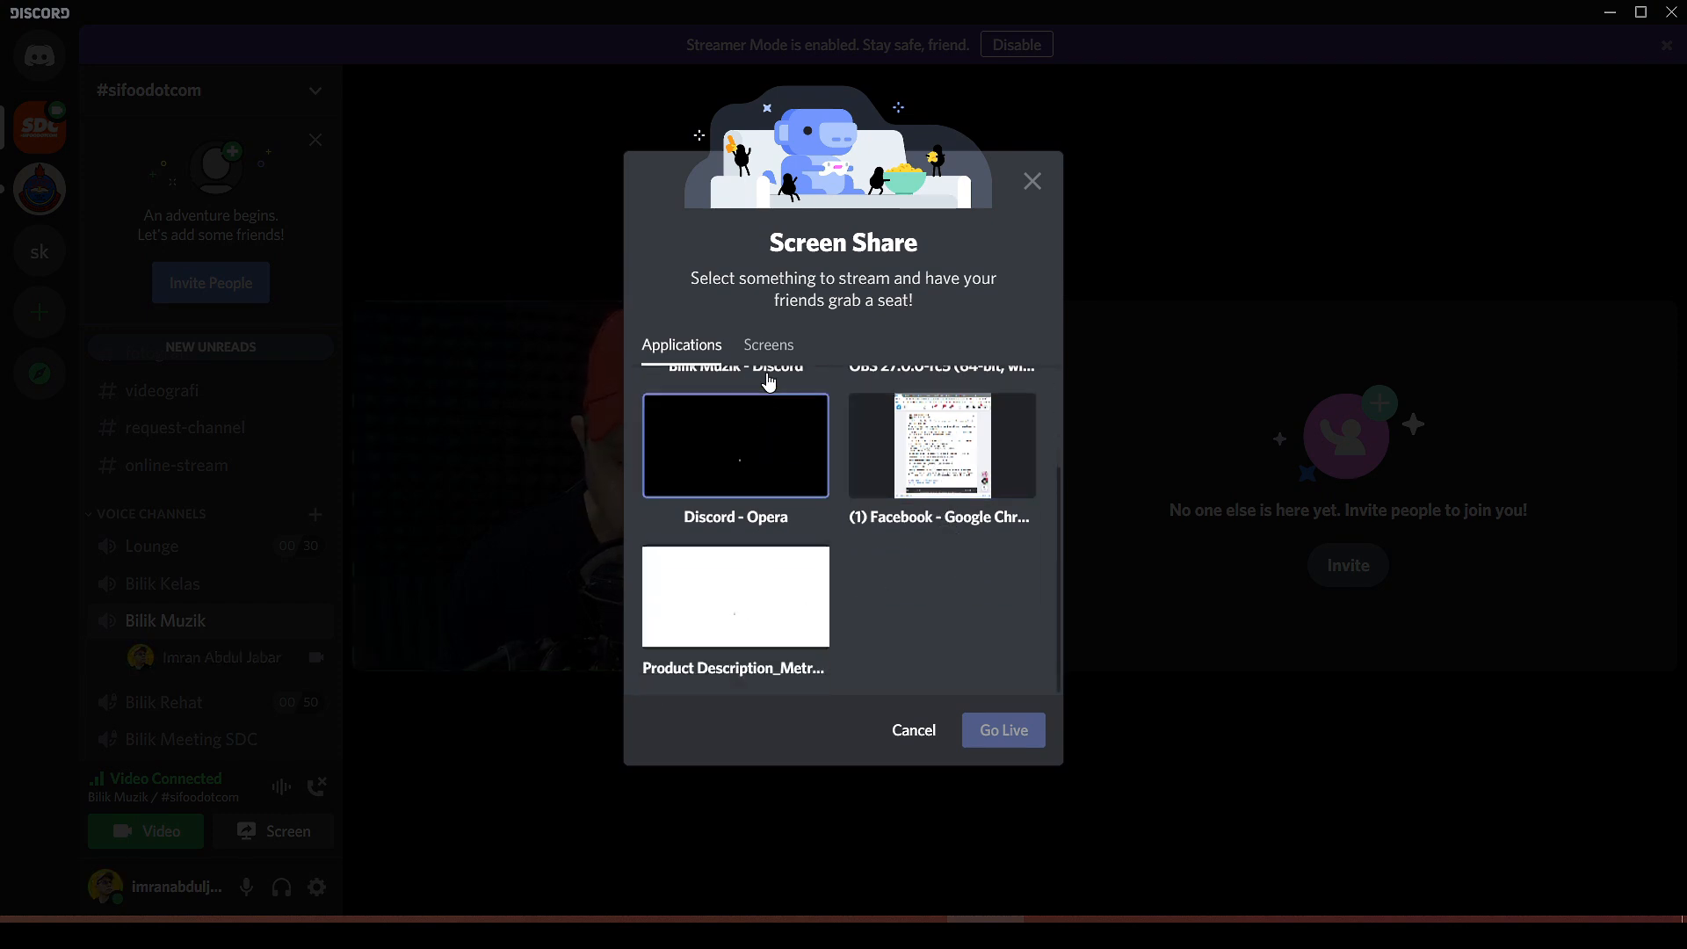
left_click(764, 349)
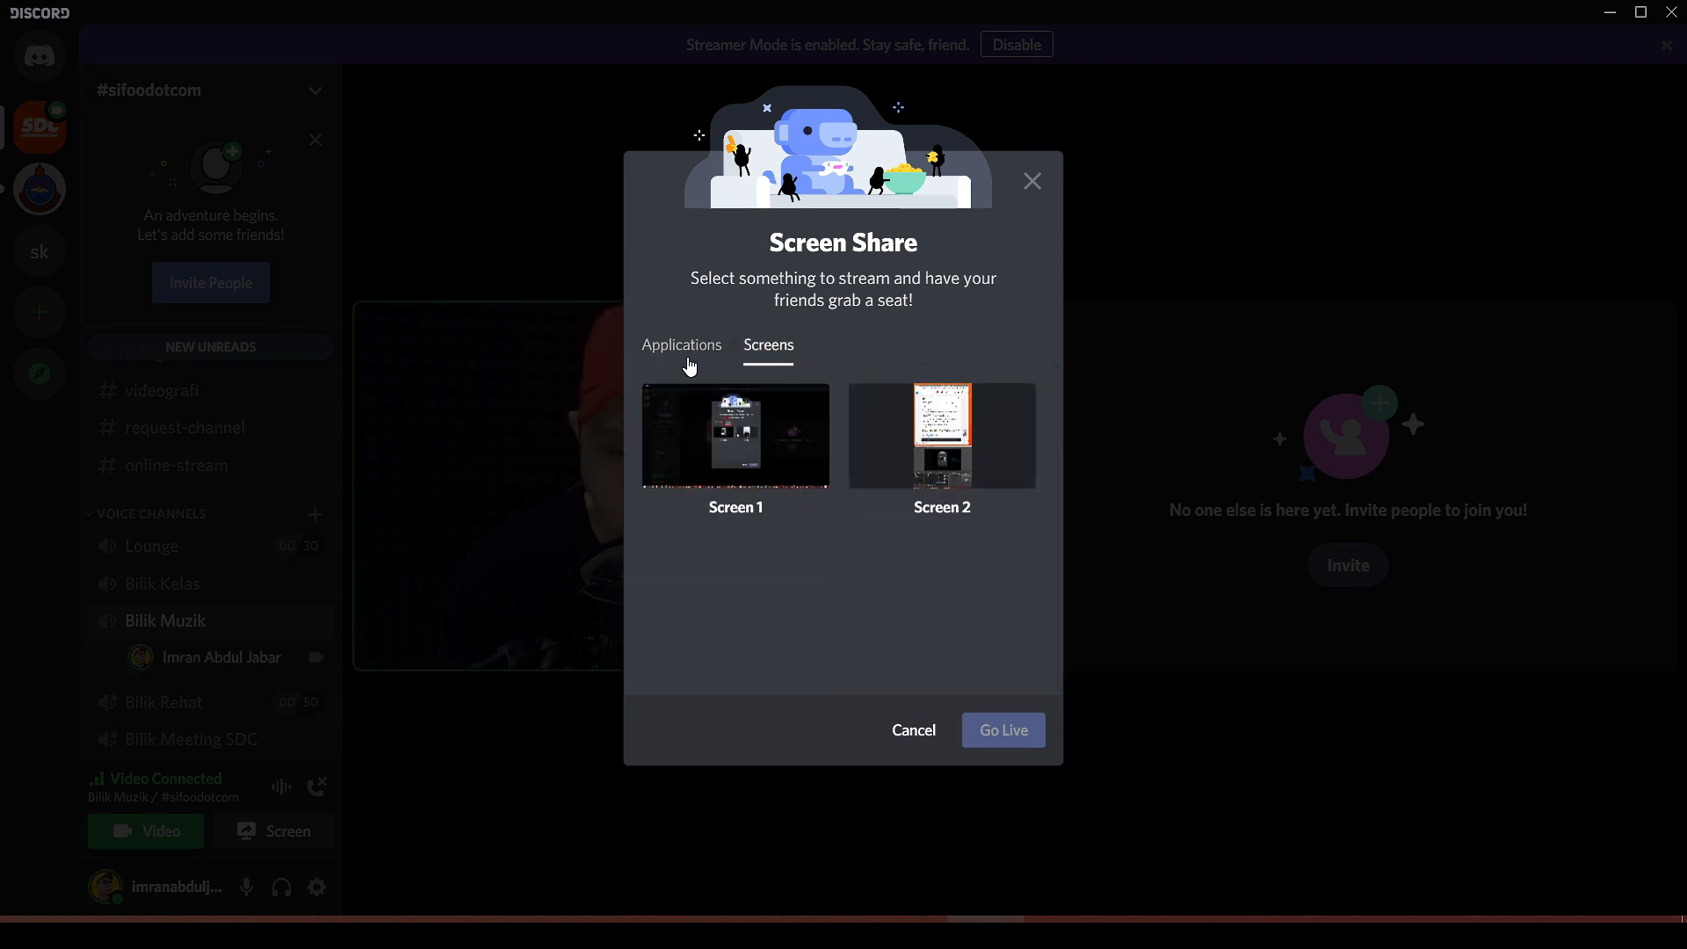
left_click(689, 356)
left_click(766, 345)
left_click(689, 352)
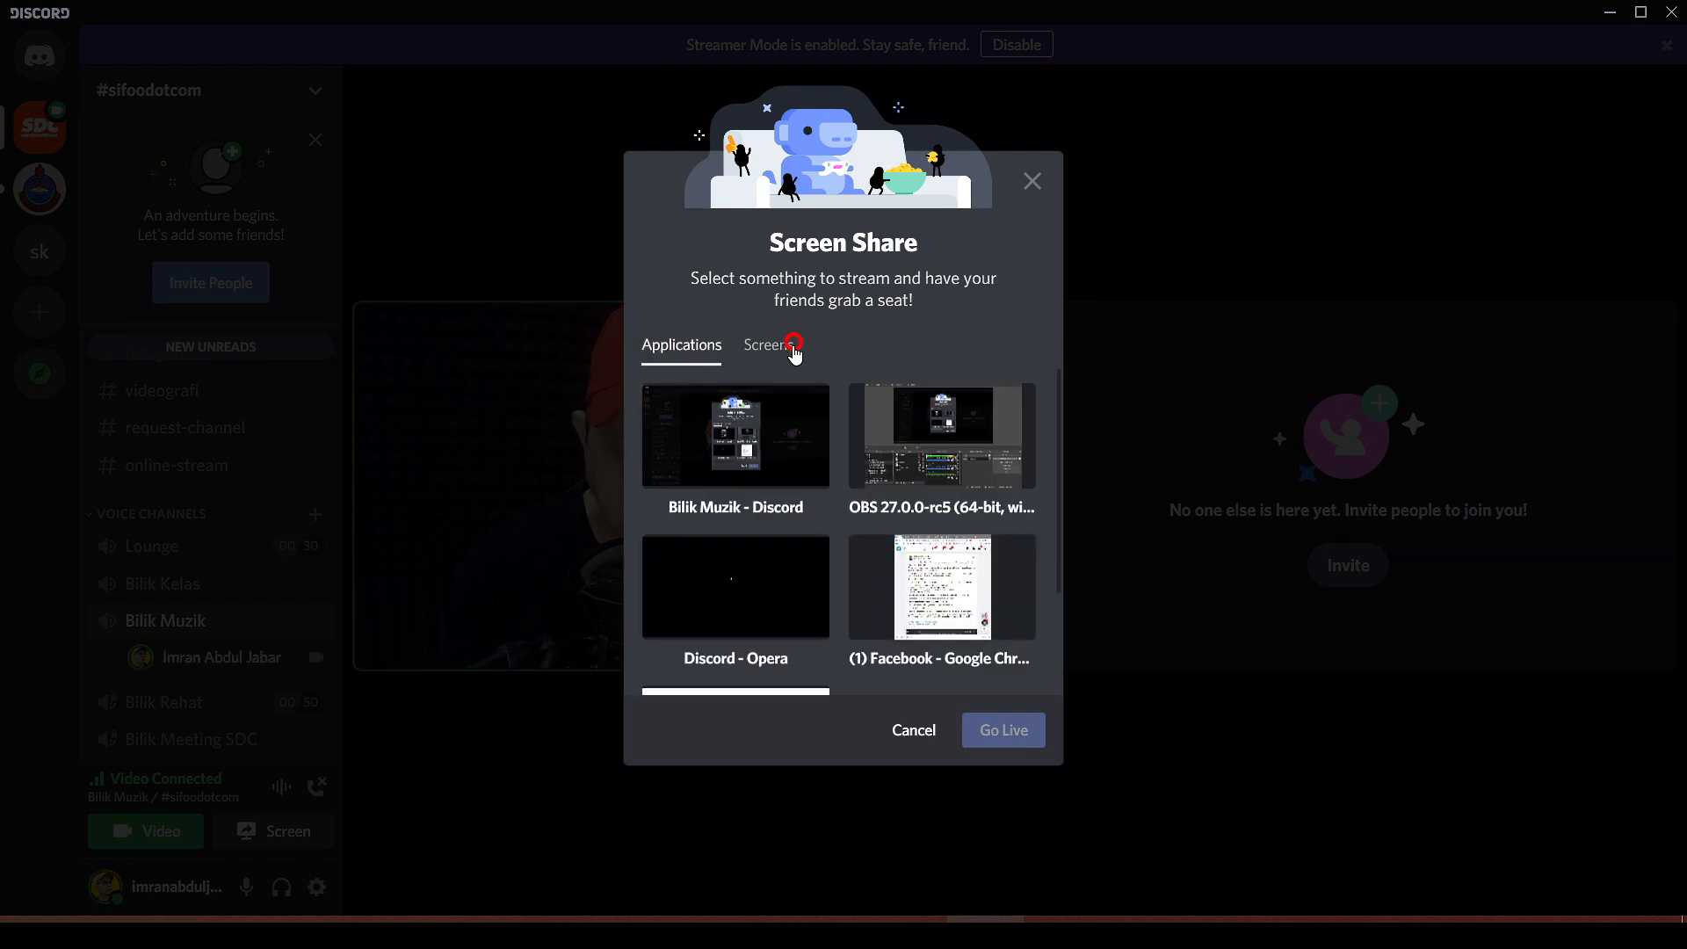
Go live with Screen 2 in the Bilik Muzik channel using the Better Text Readability stream quality.
left_click(771, 345)
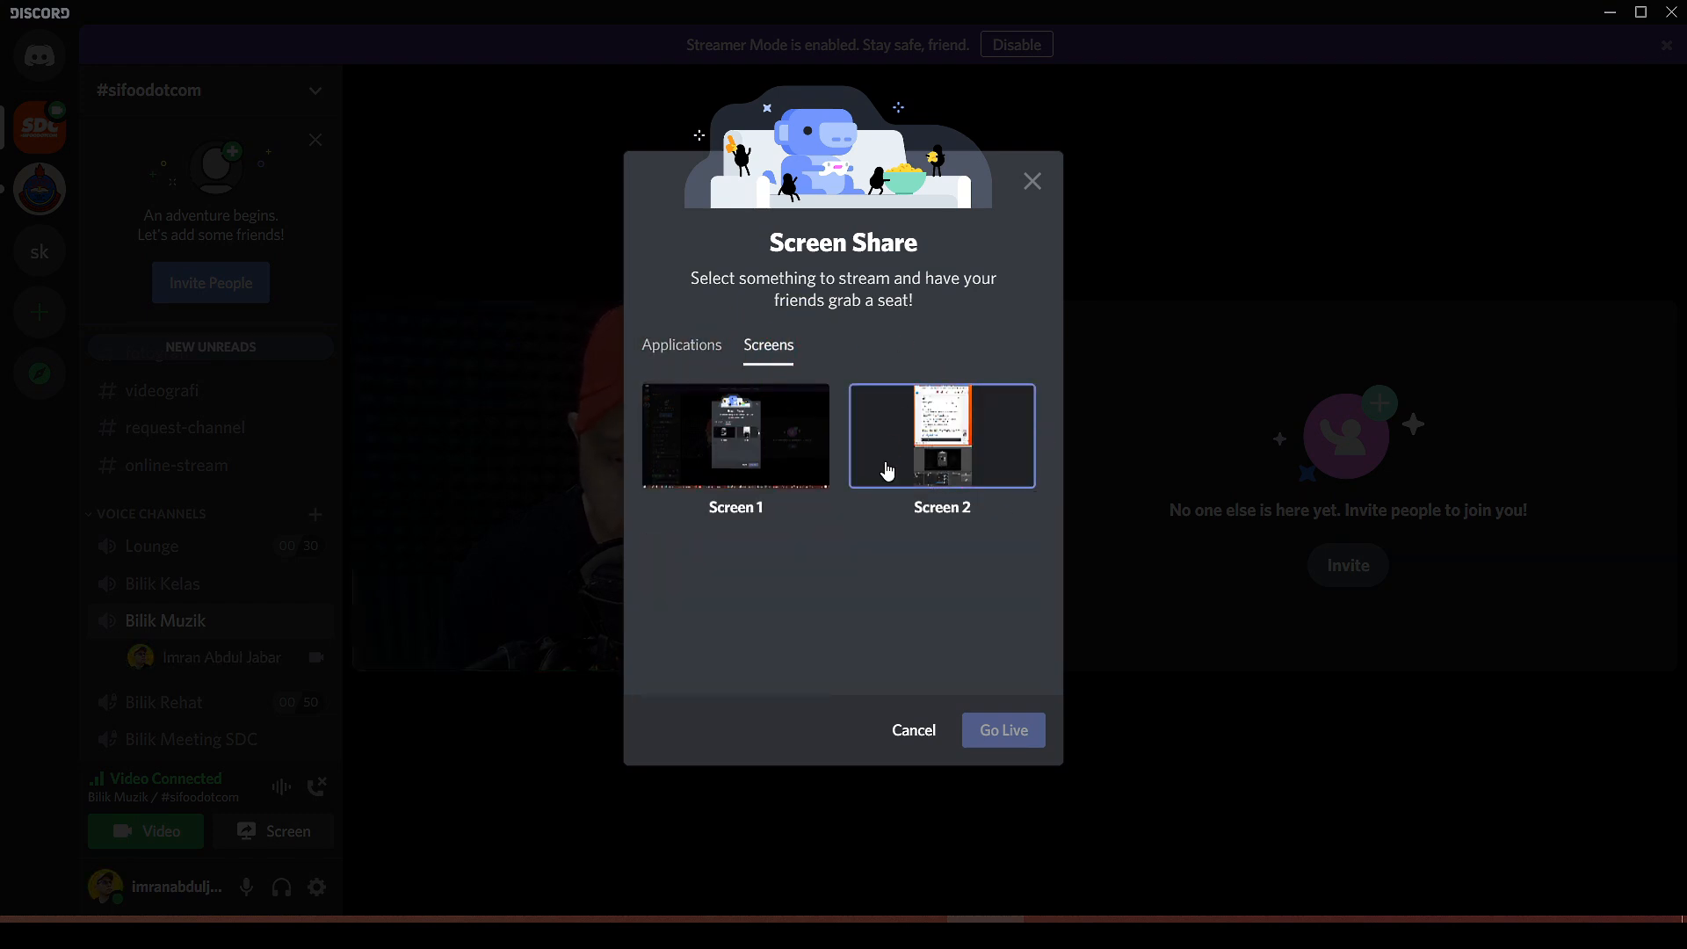
left_click(947, 443)
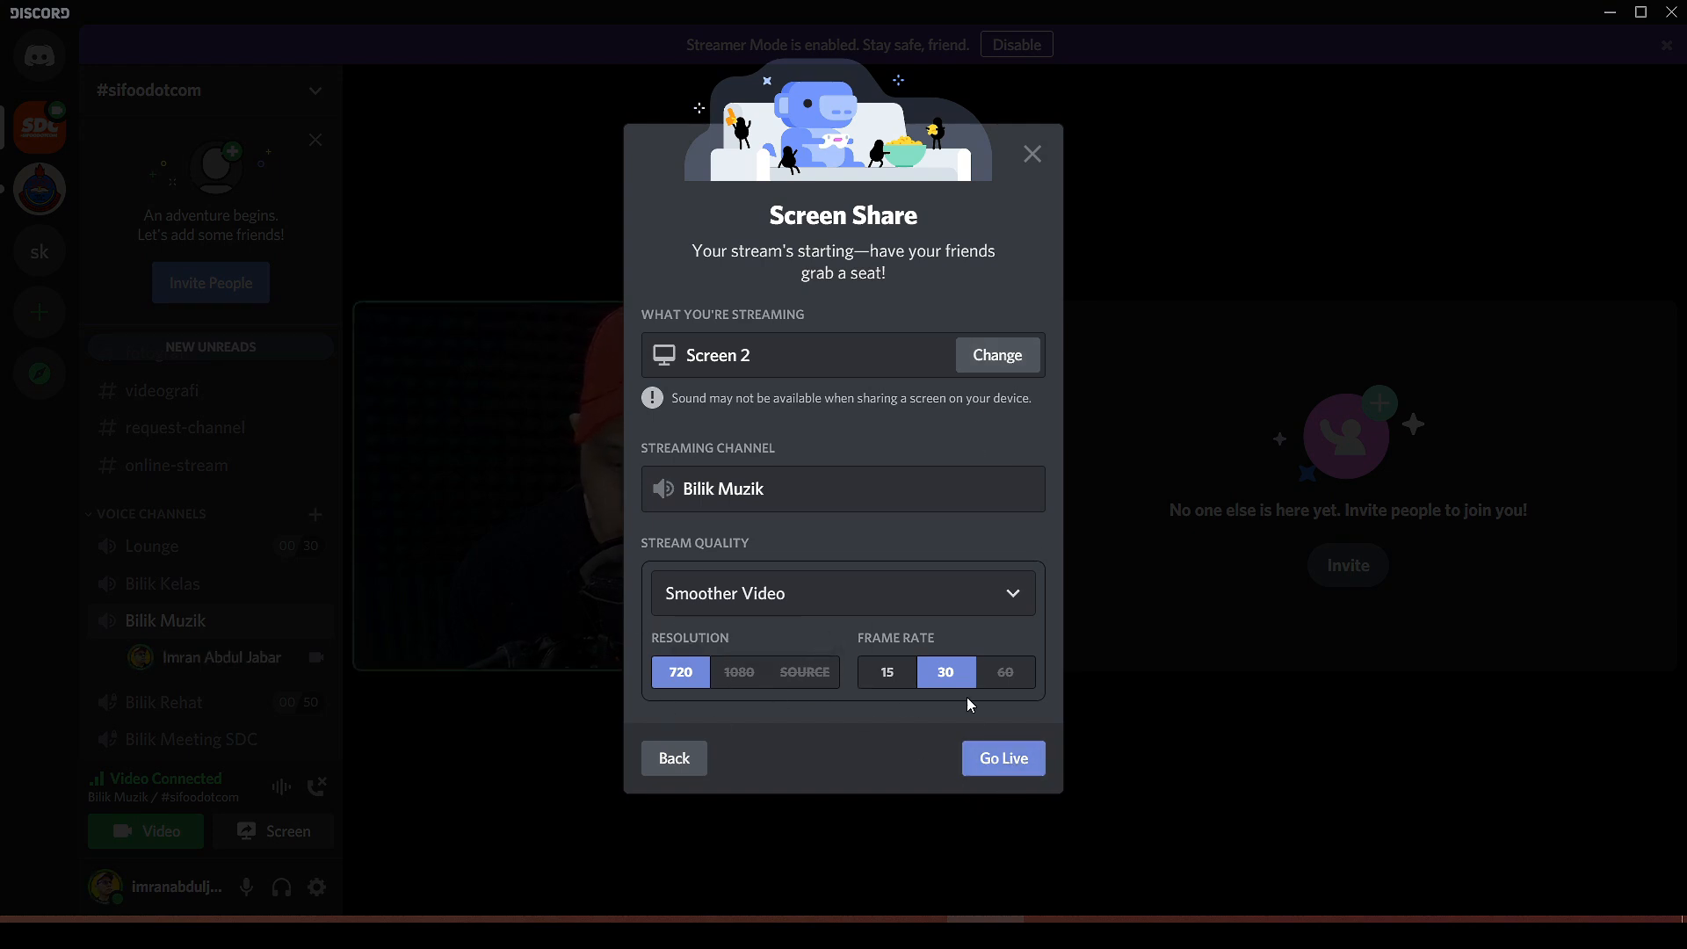
left_click(967, 601)
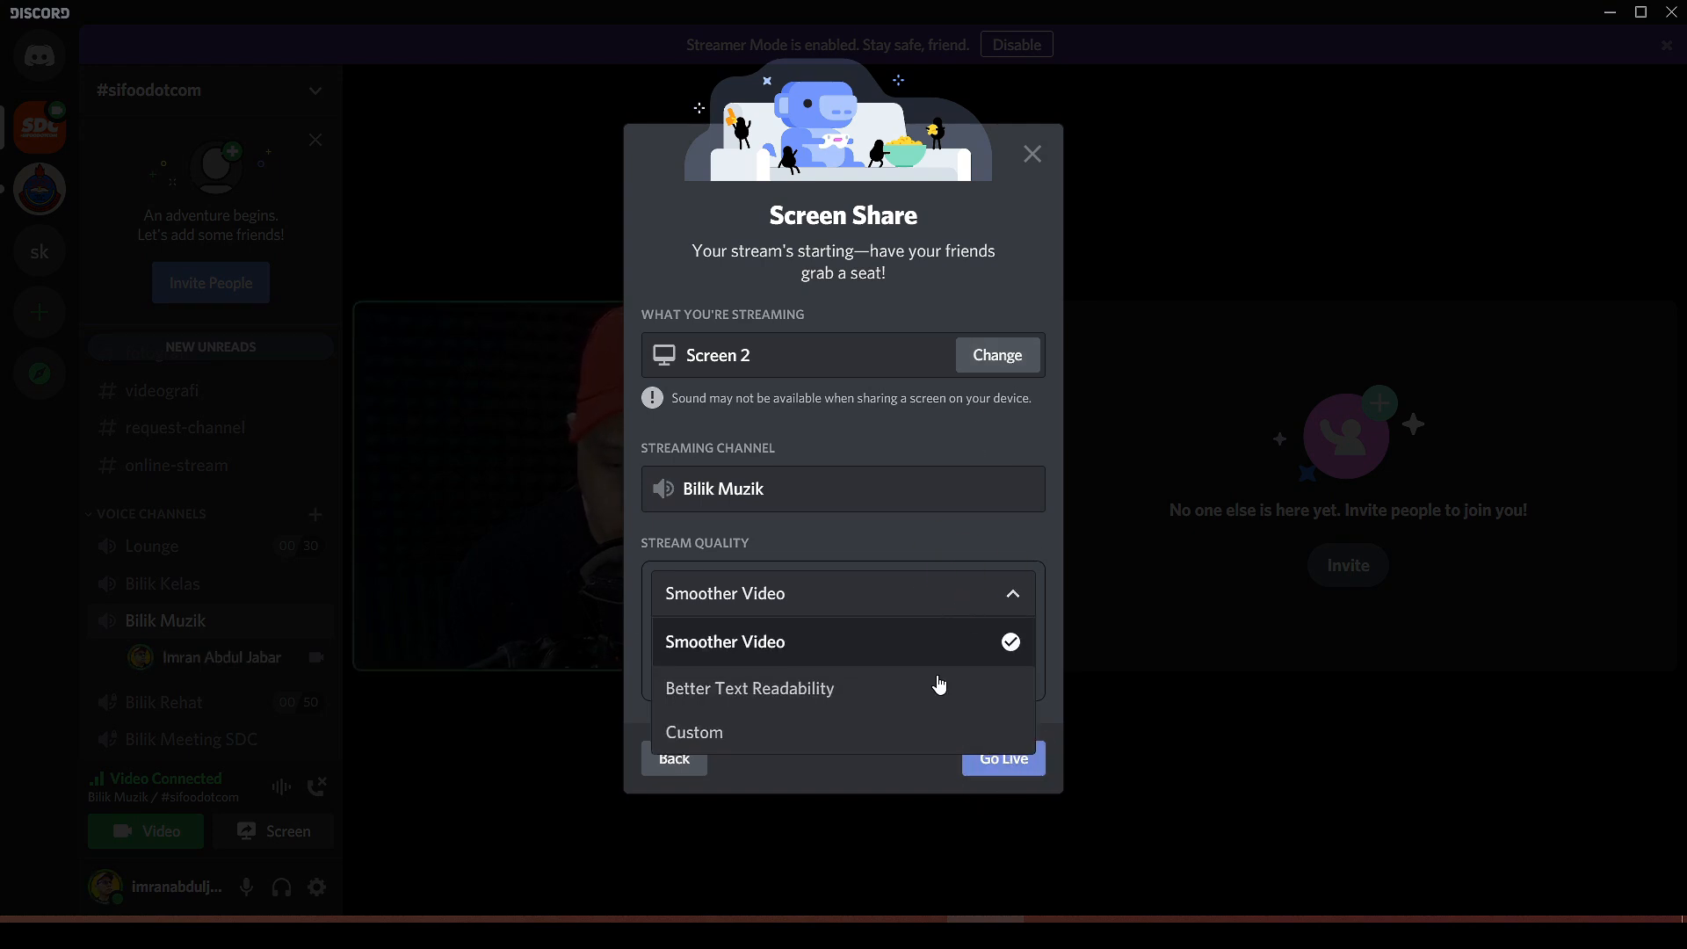
left_click(892, 684)
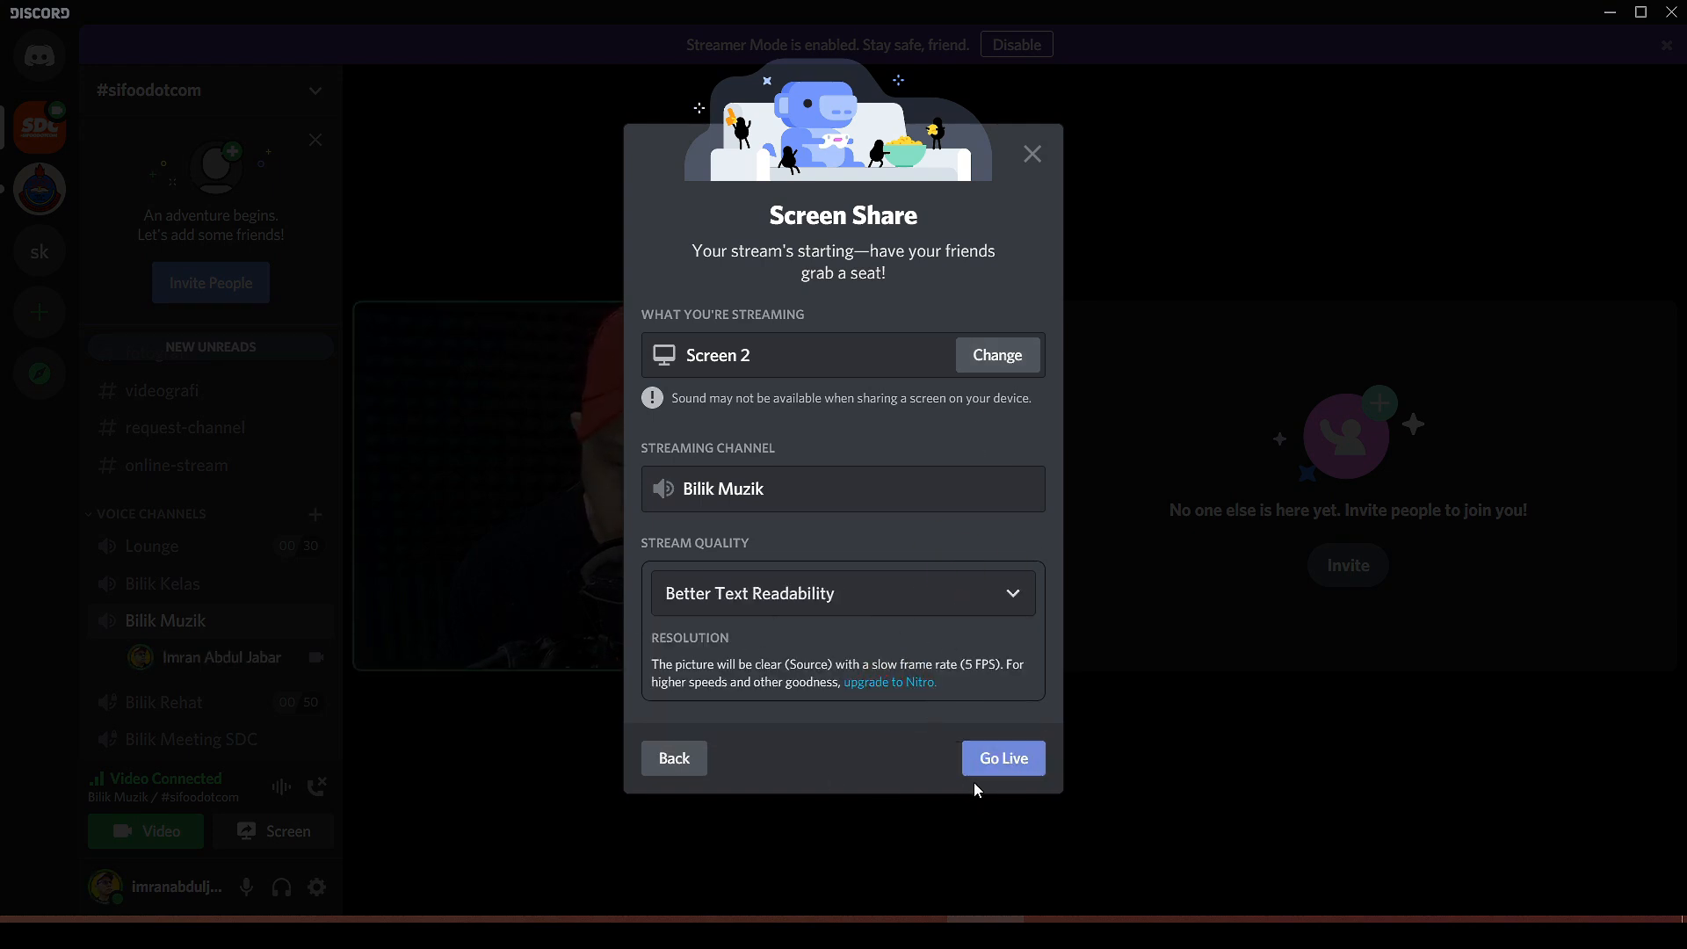
left_click(1002, 759)
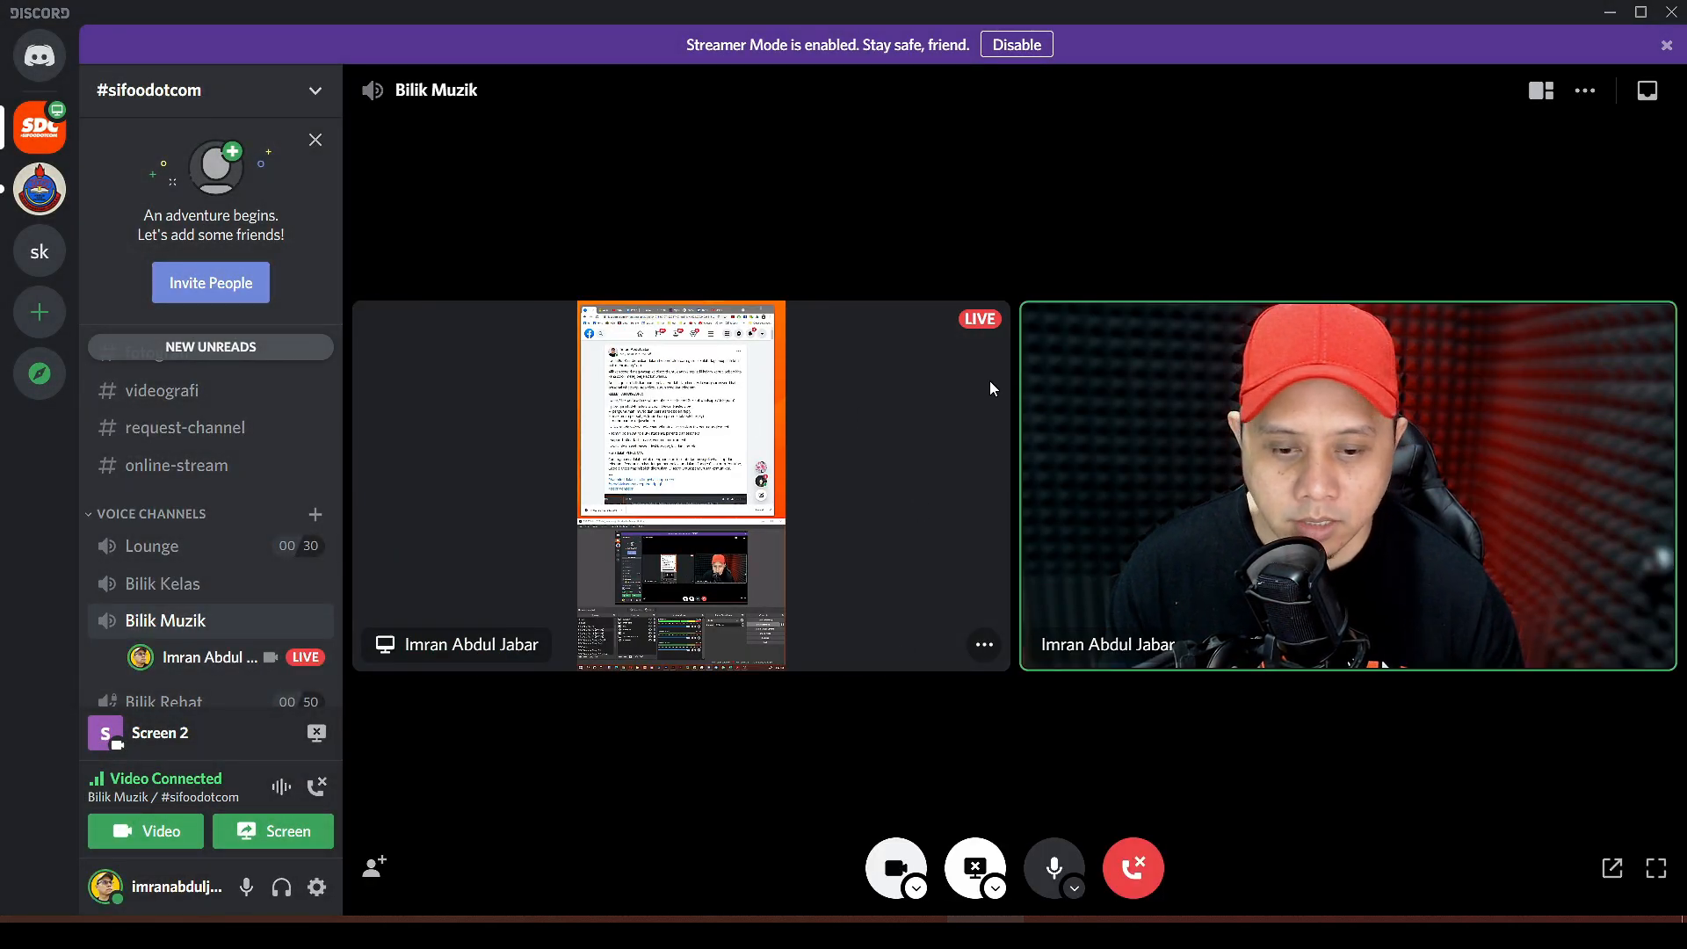
Enlarge the live Screen 2 stream in the call view to examine it.
left_click(882, 410)
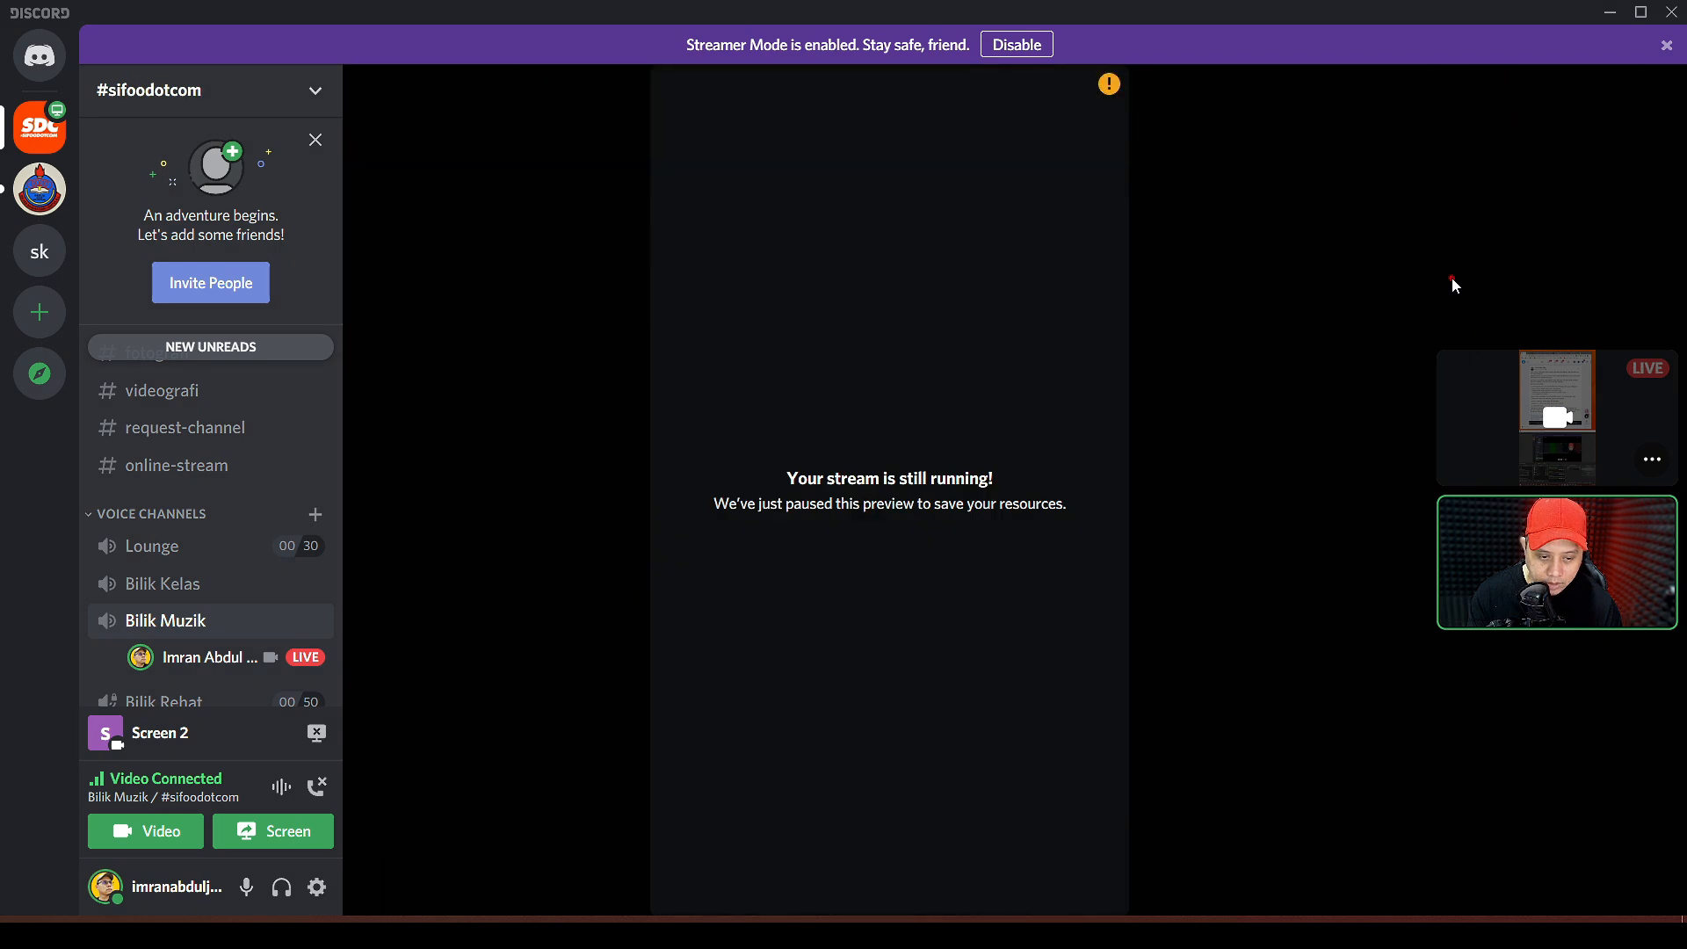
mouse_move(1452, 279)
left_mouse_down()
mouse_move(1502, 678)
mouse_move(1543, 626)
left_mouse_up()
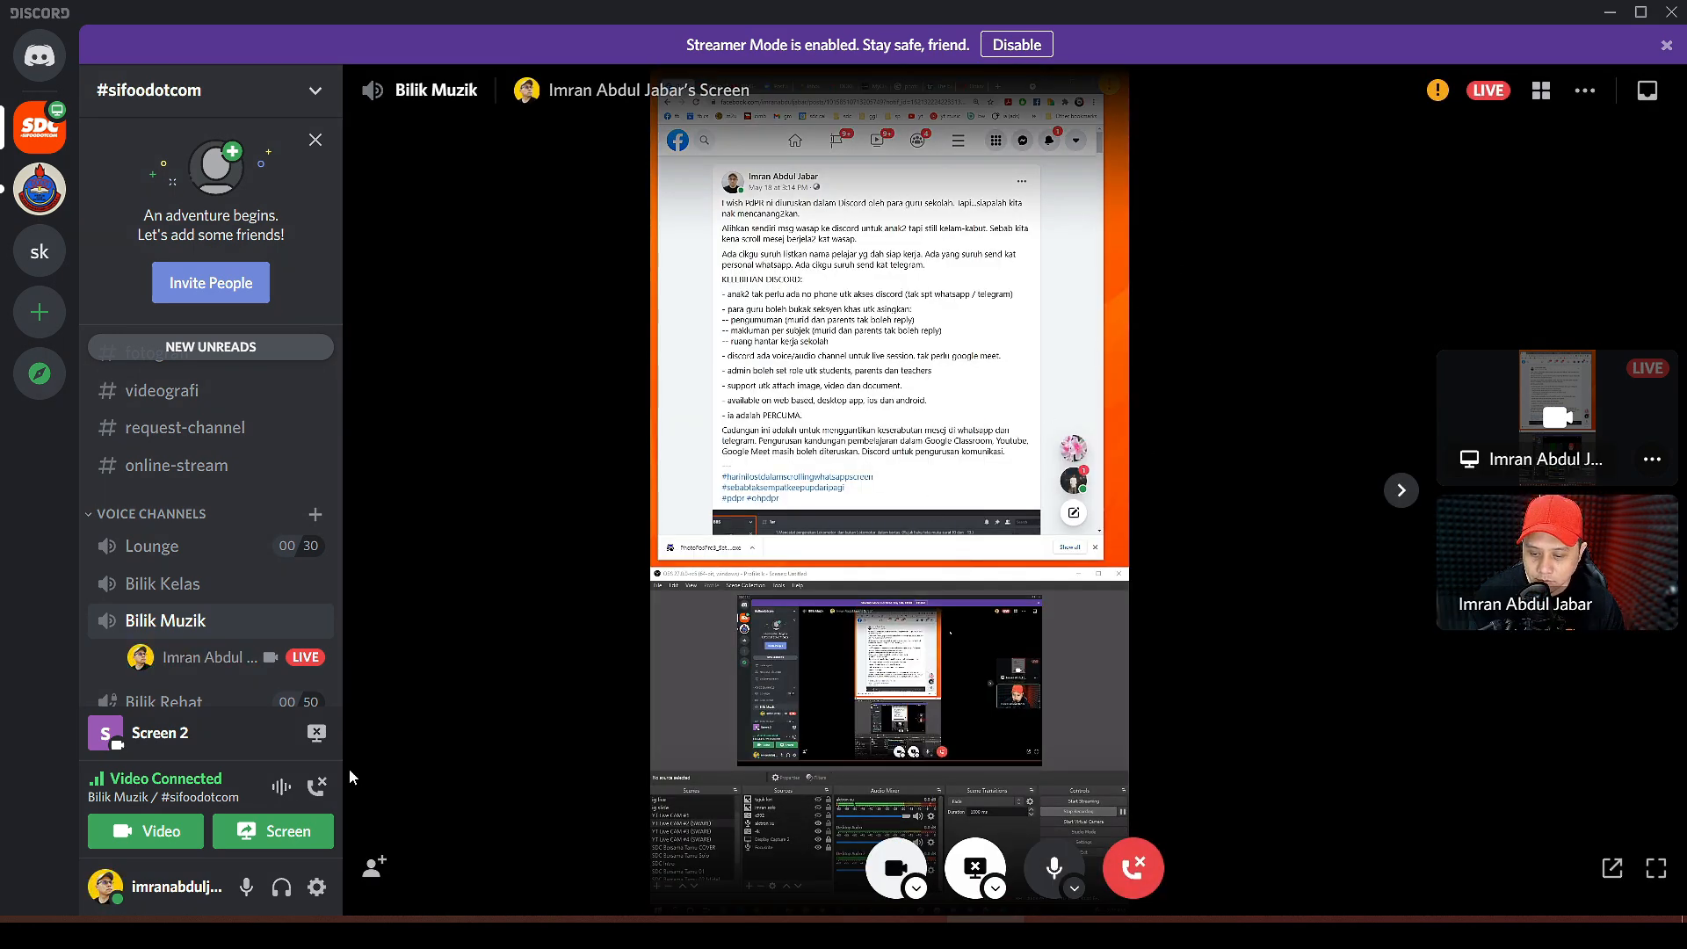
Stop streaming Screen 2 and turn the camera video off in the Bilik Muzik call.
left_click(268, 833)
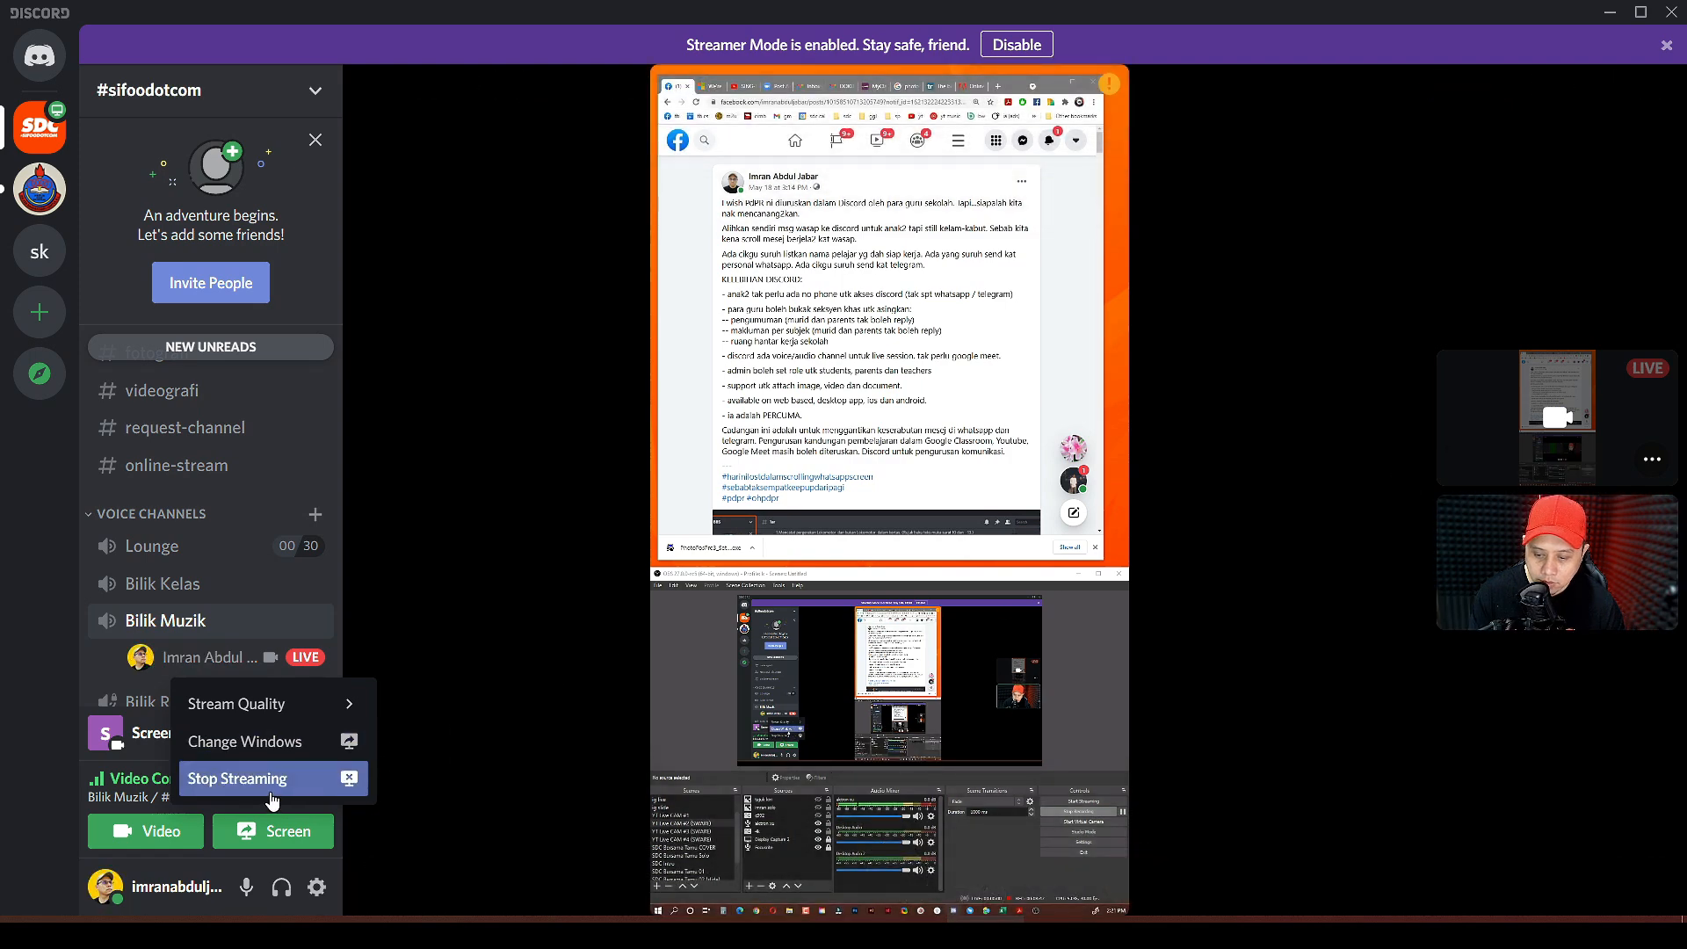
left_click(281, 778)
left_click(181, 848)
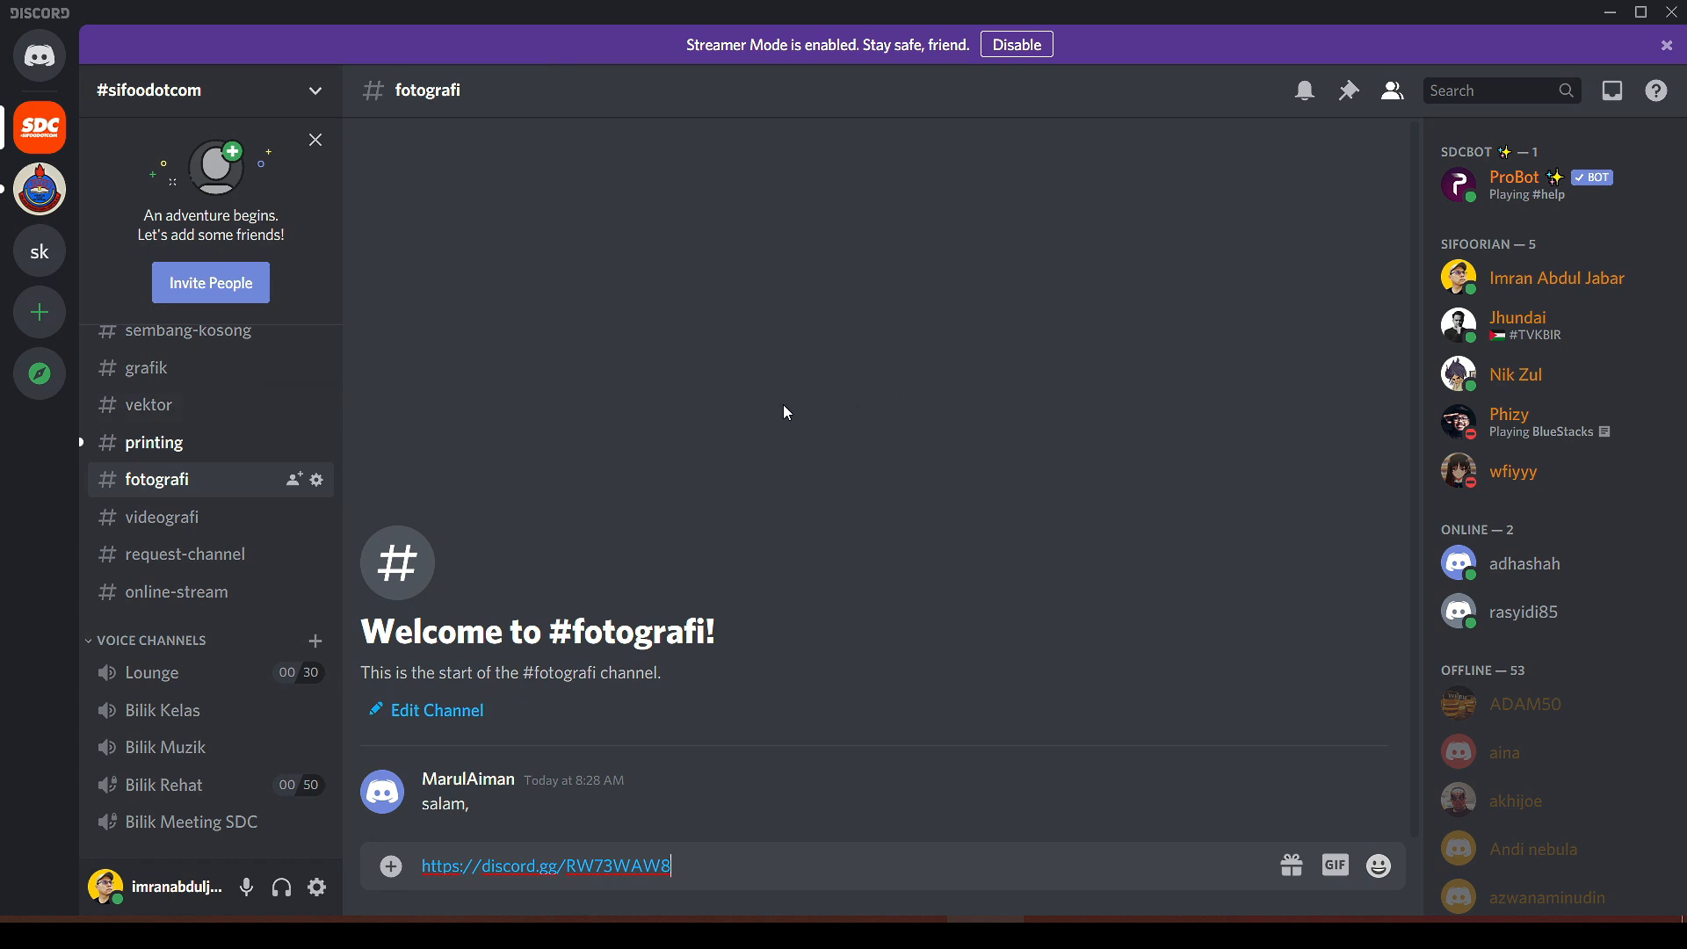
Delete the unsent invite link from the message field of the fotografi channel.
key("ctrl+a")
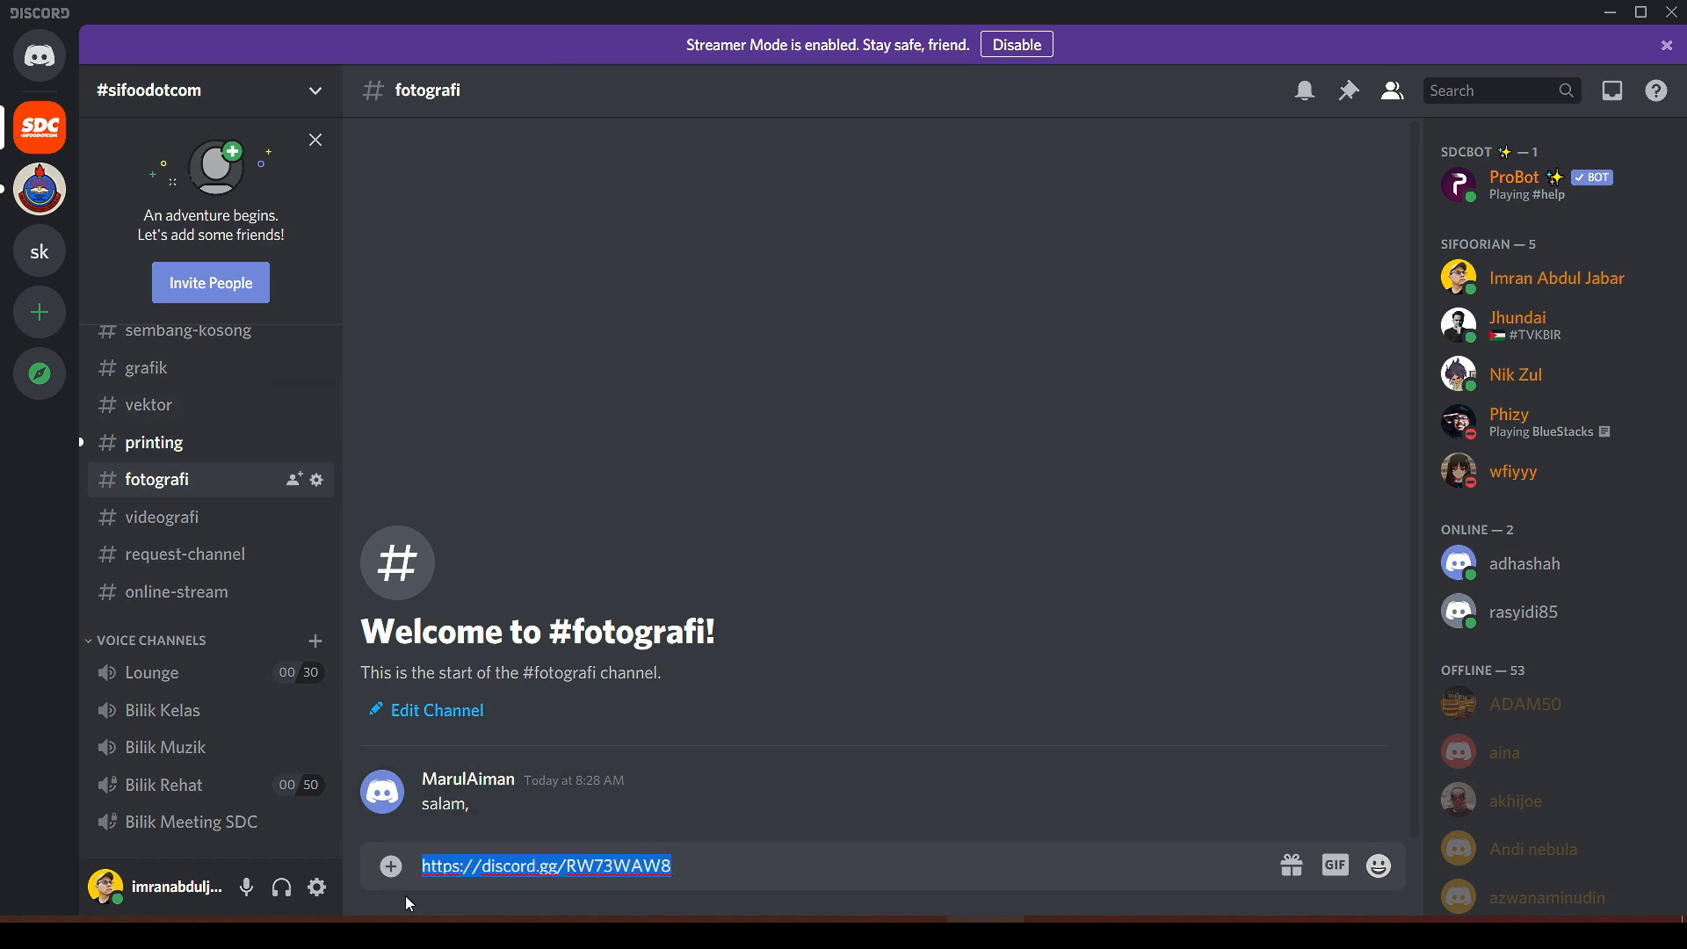
key("BackSpace")
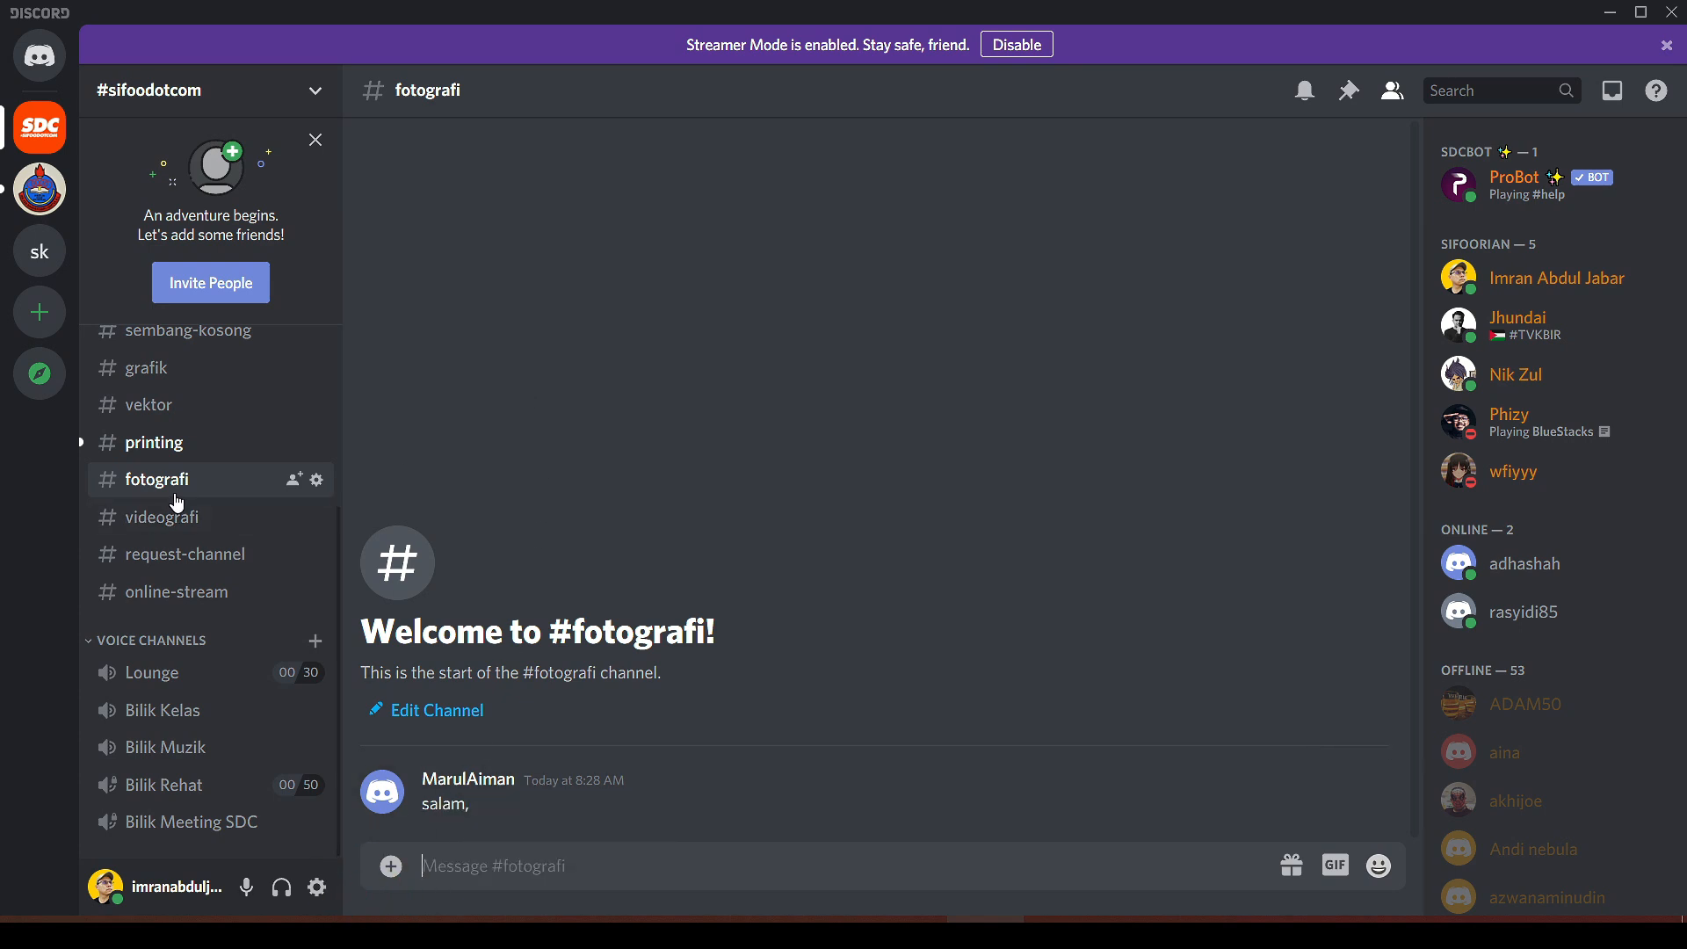
Open the Sekolah BBS server, look over its class text channels and view the last text channel.
scroll(272, 496, "up", 3)
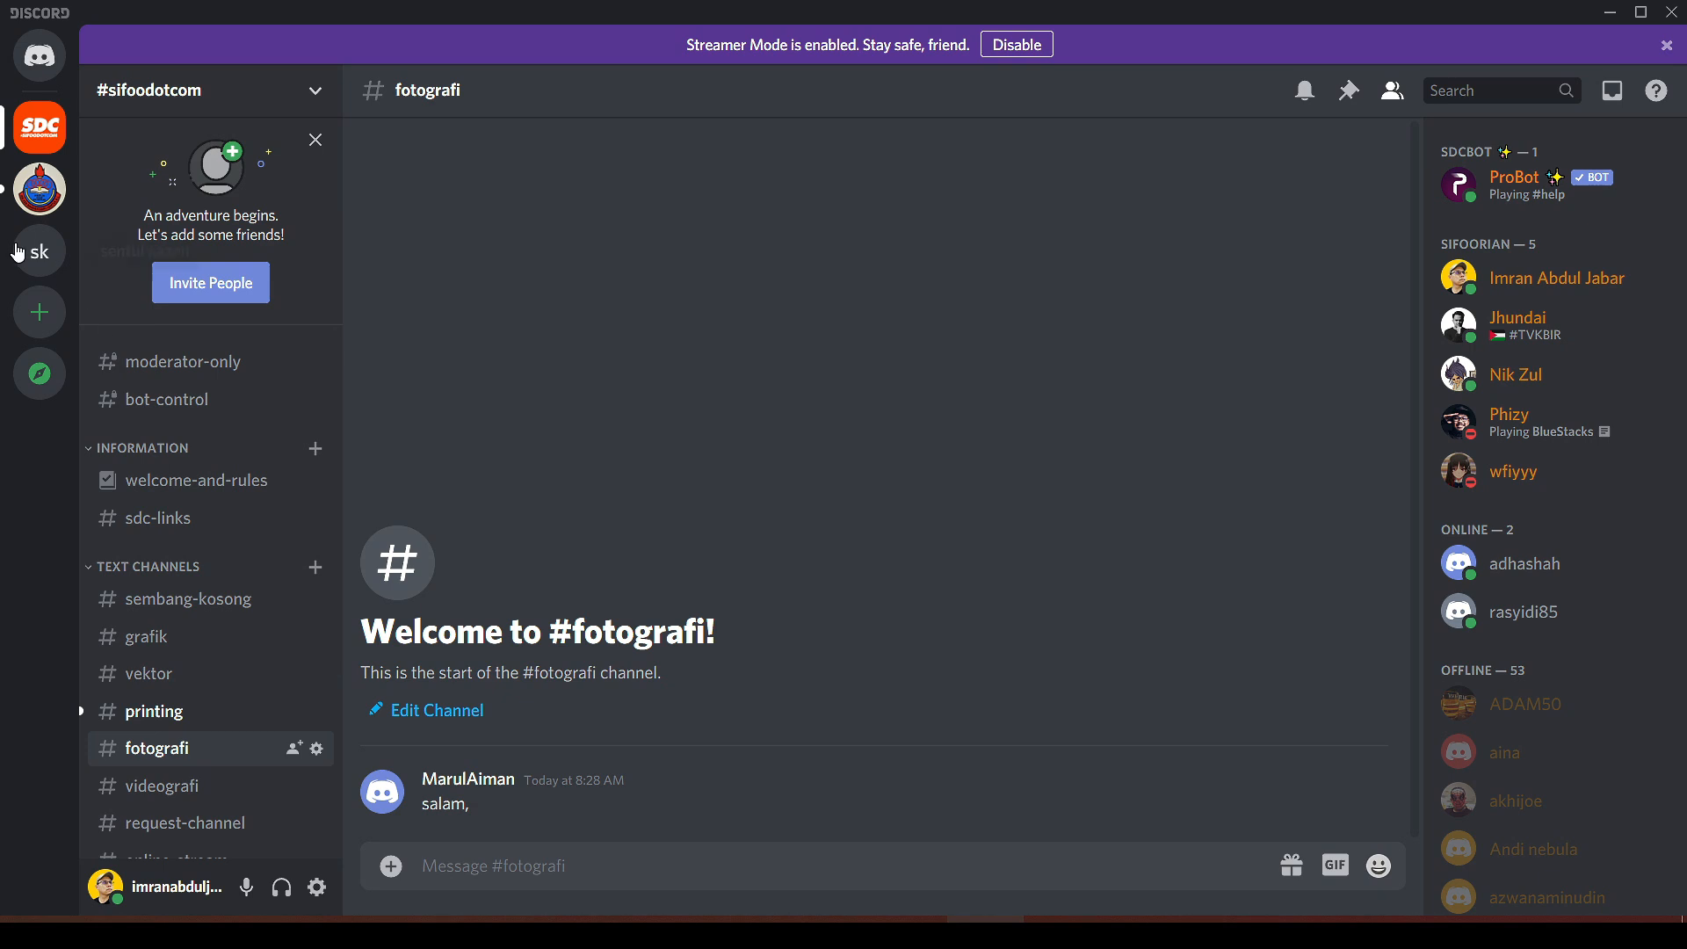
left_click(27, 195)
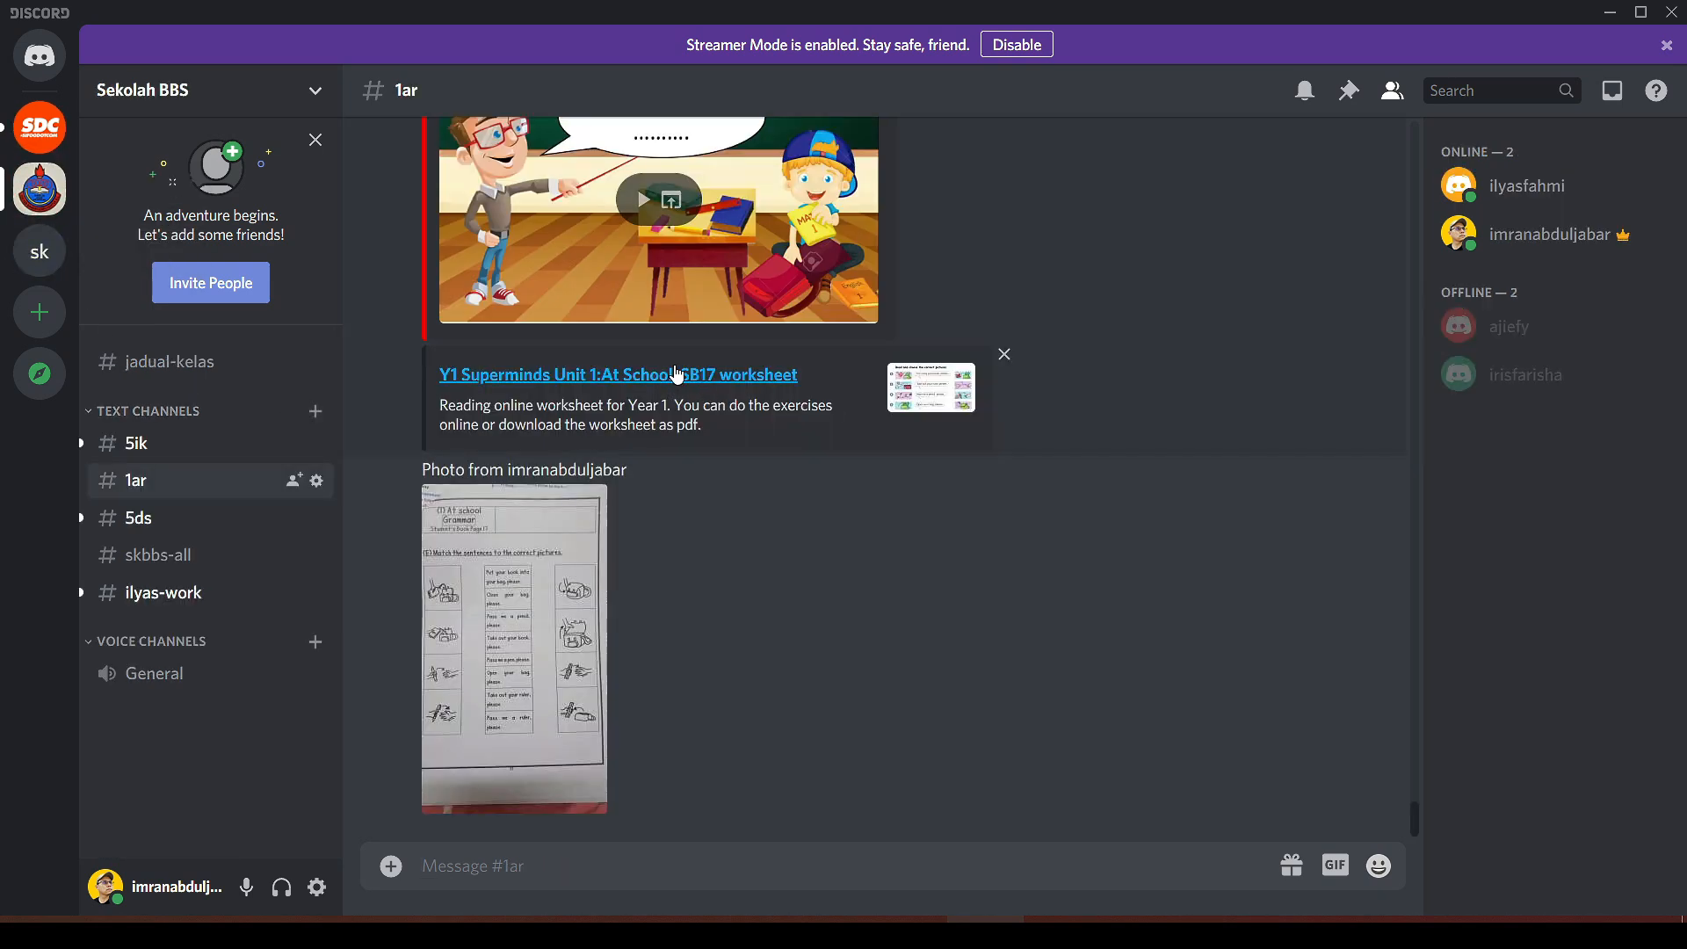
mouse_move(207, 73)
left_mouse_down()
mouse_move(208, 37)
mouse_move(192, 42)
left_mouse_up()
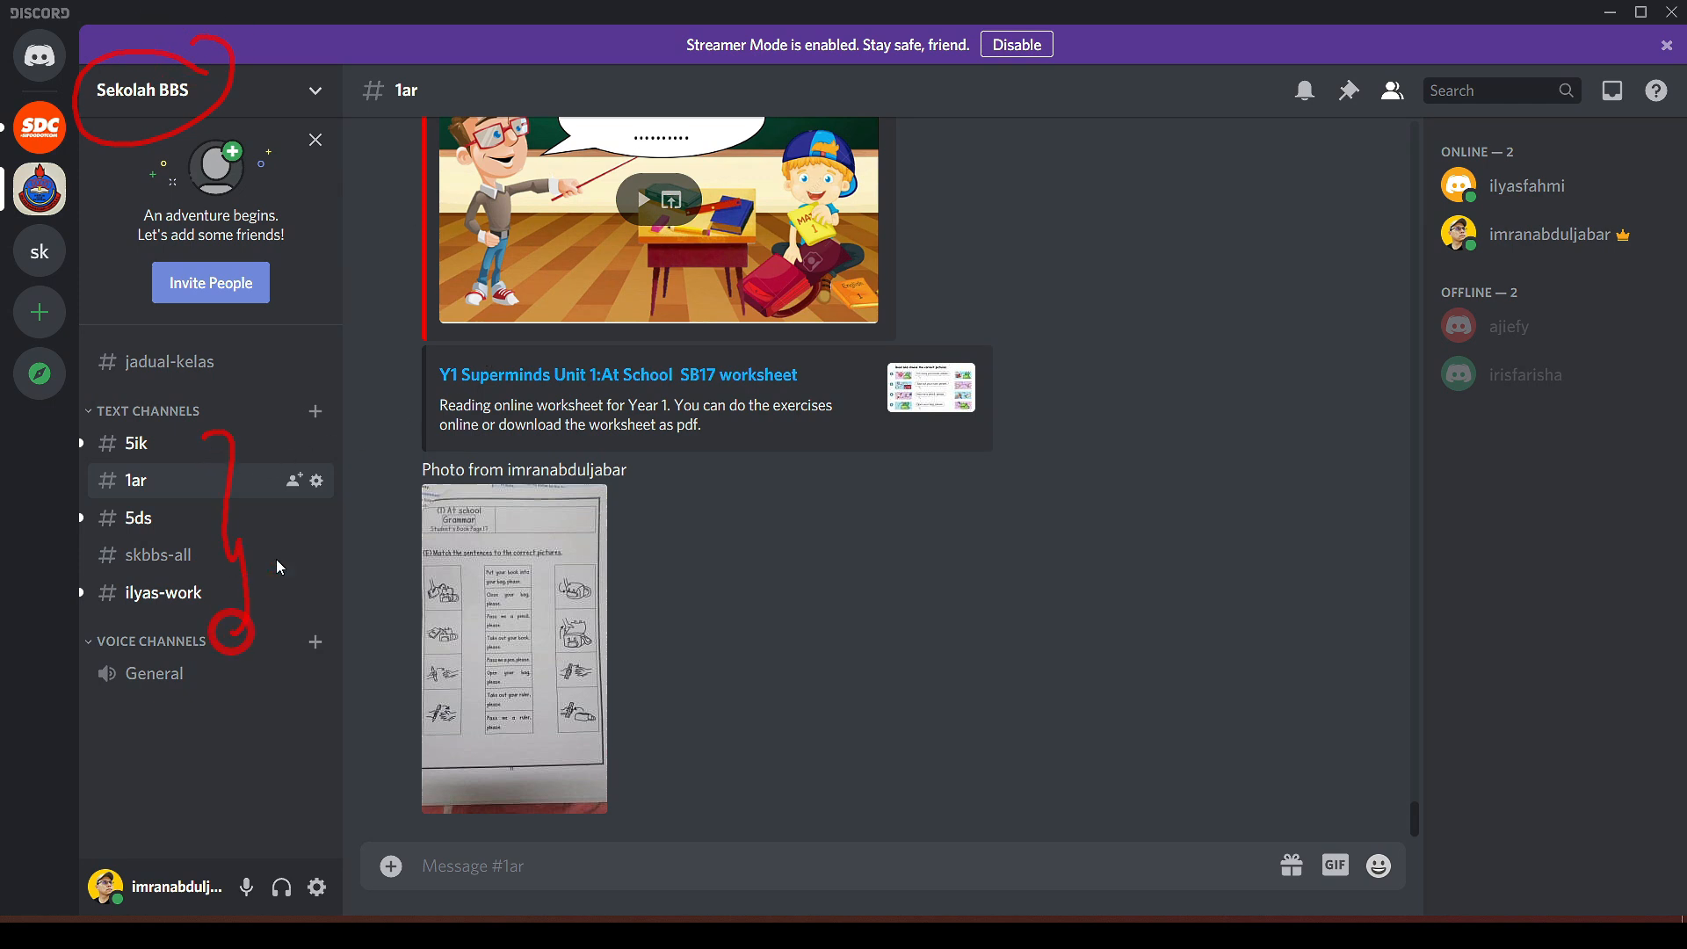
left_click_drag(257, 438, 338, 409)
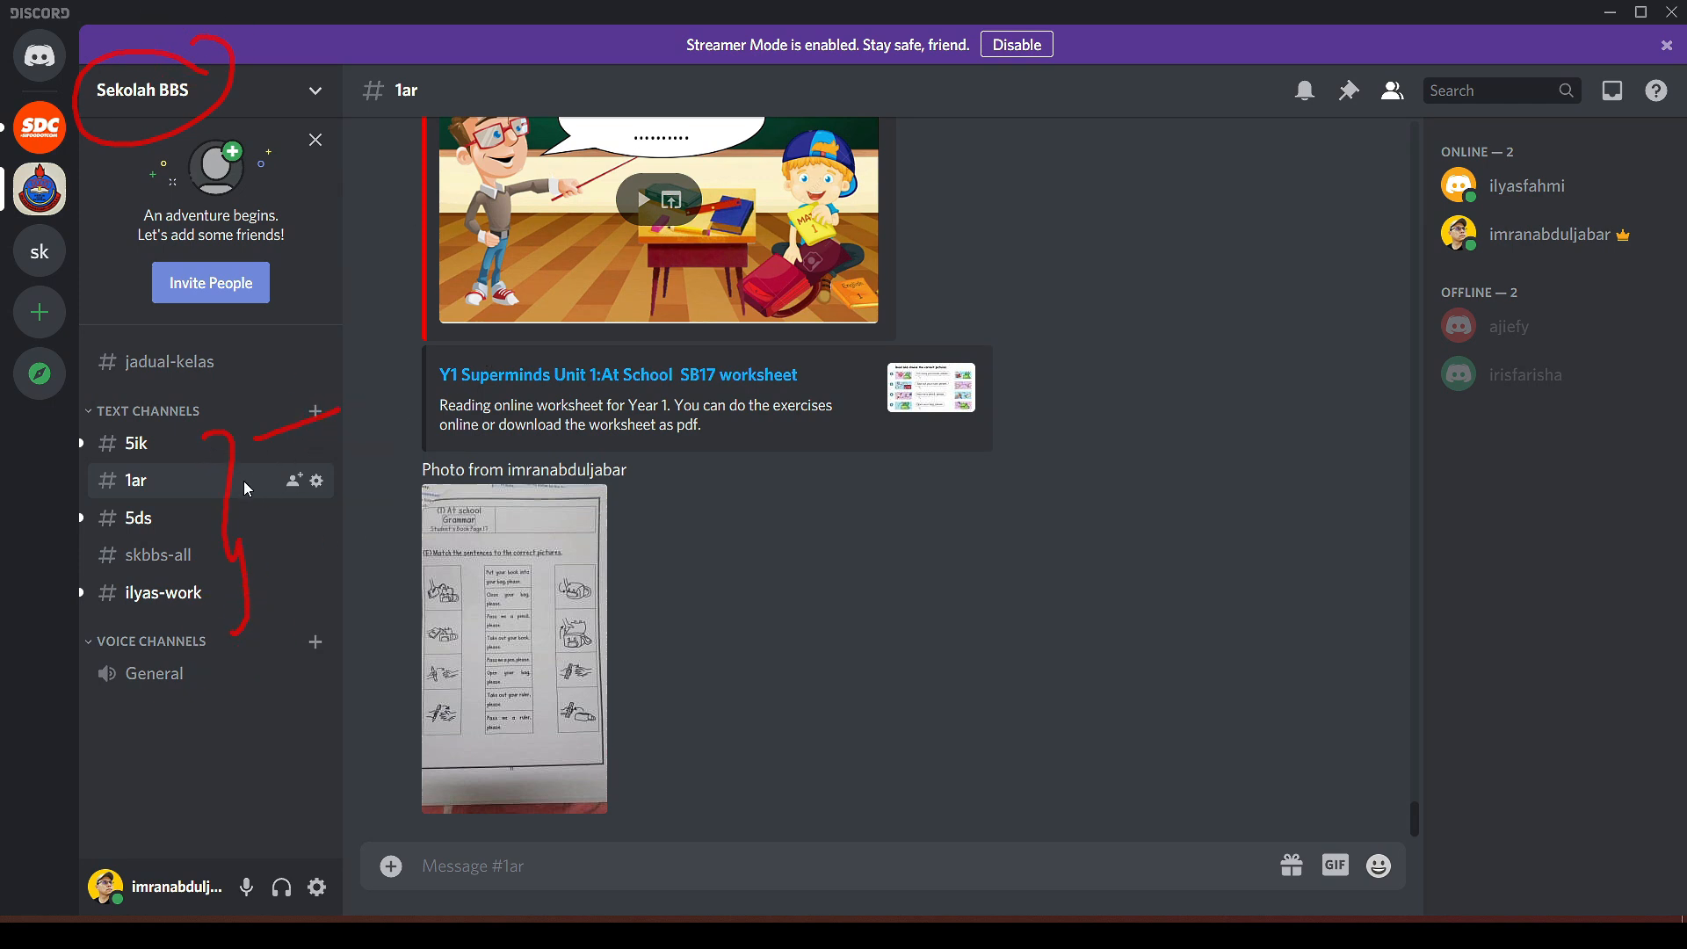
left_click_drag(271, 474, 302, 456)
mouse_move(258, 525)
left_mouse_down()
mouse_move(321, 526)
mouse_move(274, 613)
left_mouse_up()
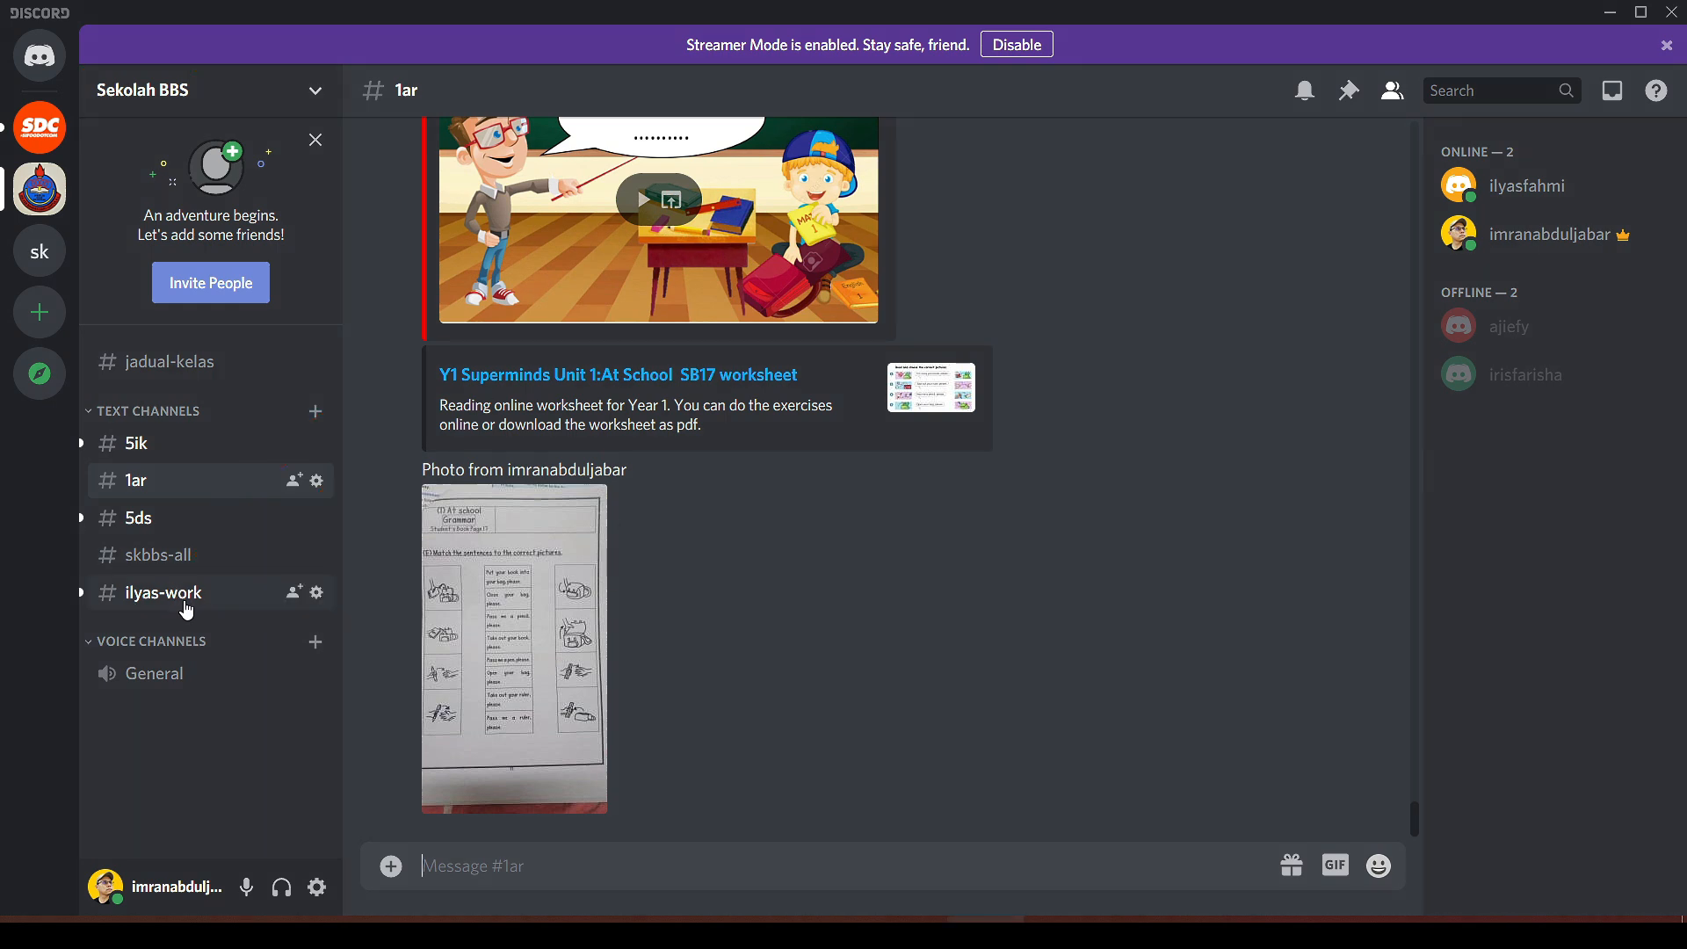
left_click(180, 597)
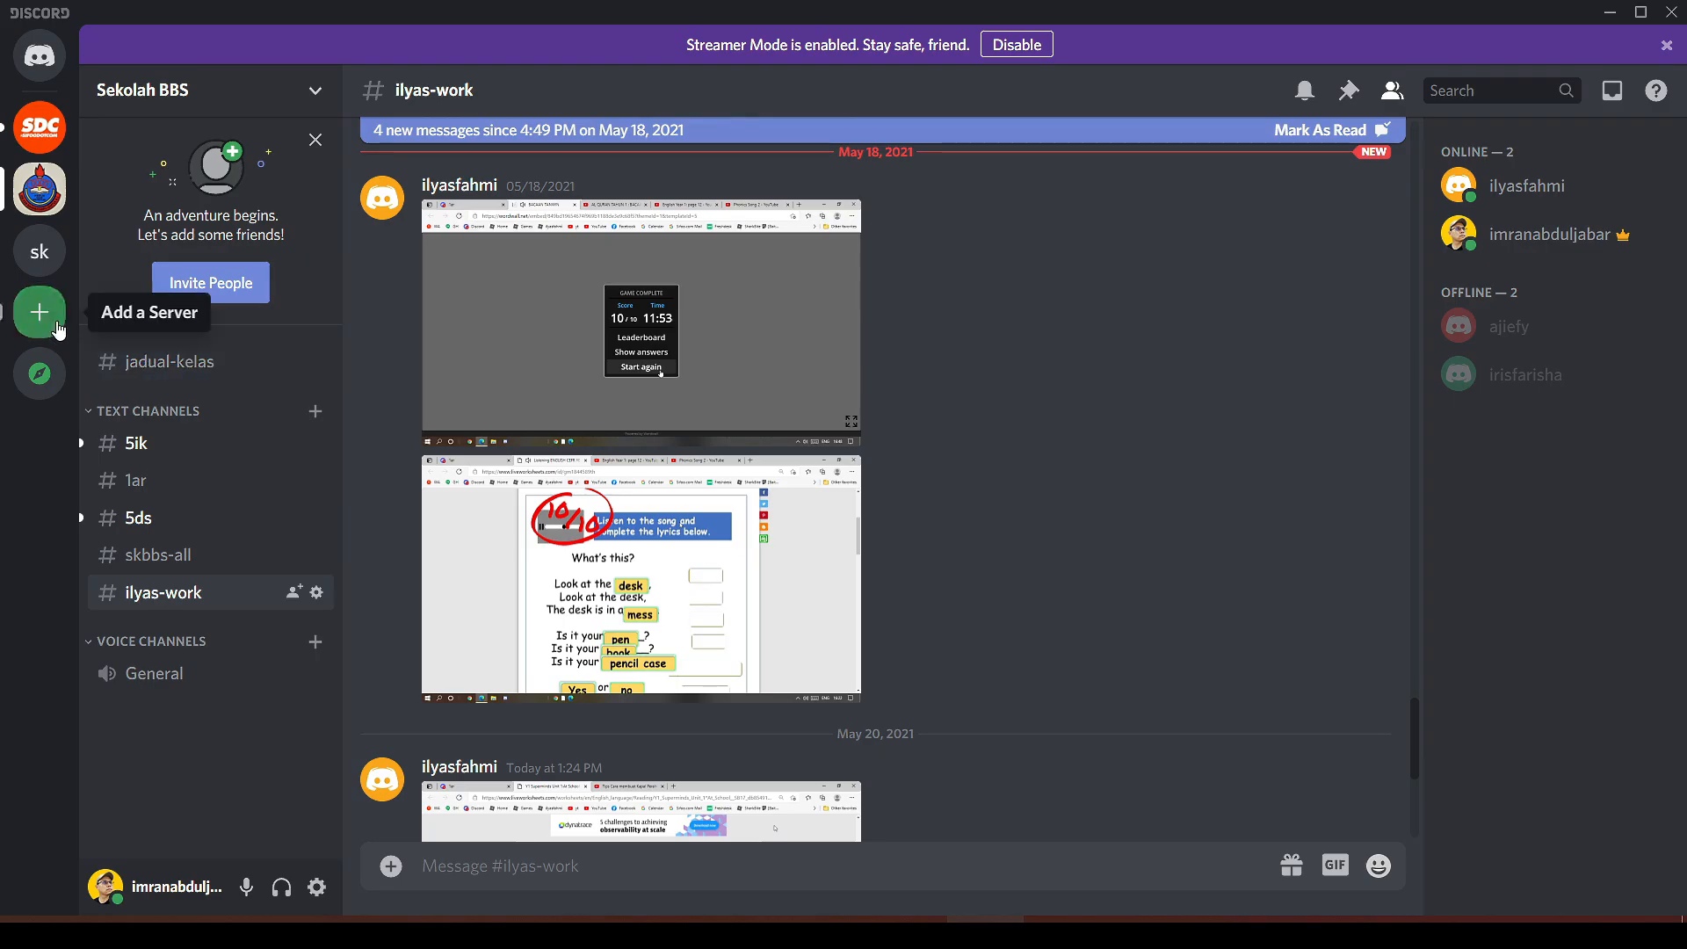
Start a new server without a template and choose that it is for me and my friends.
left_click(40, 314)
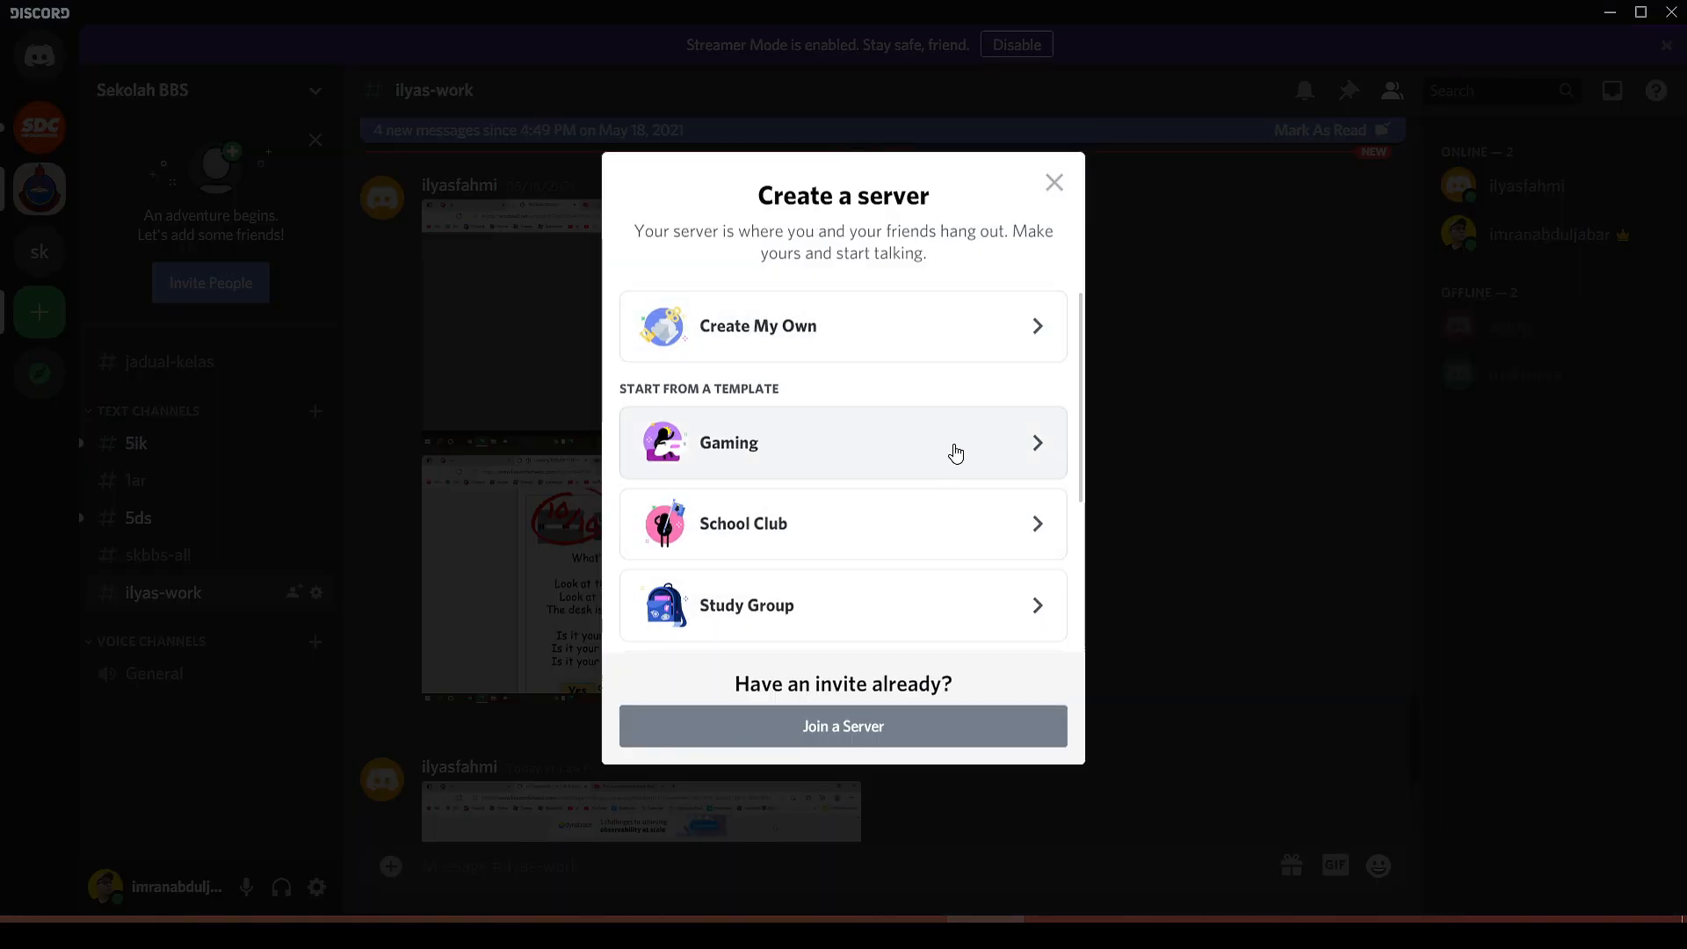
scroll(940, 562, "down", 3)
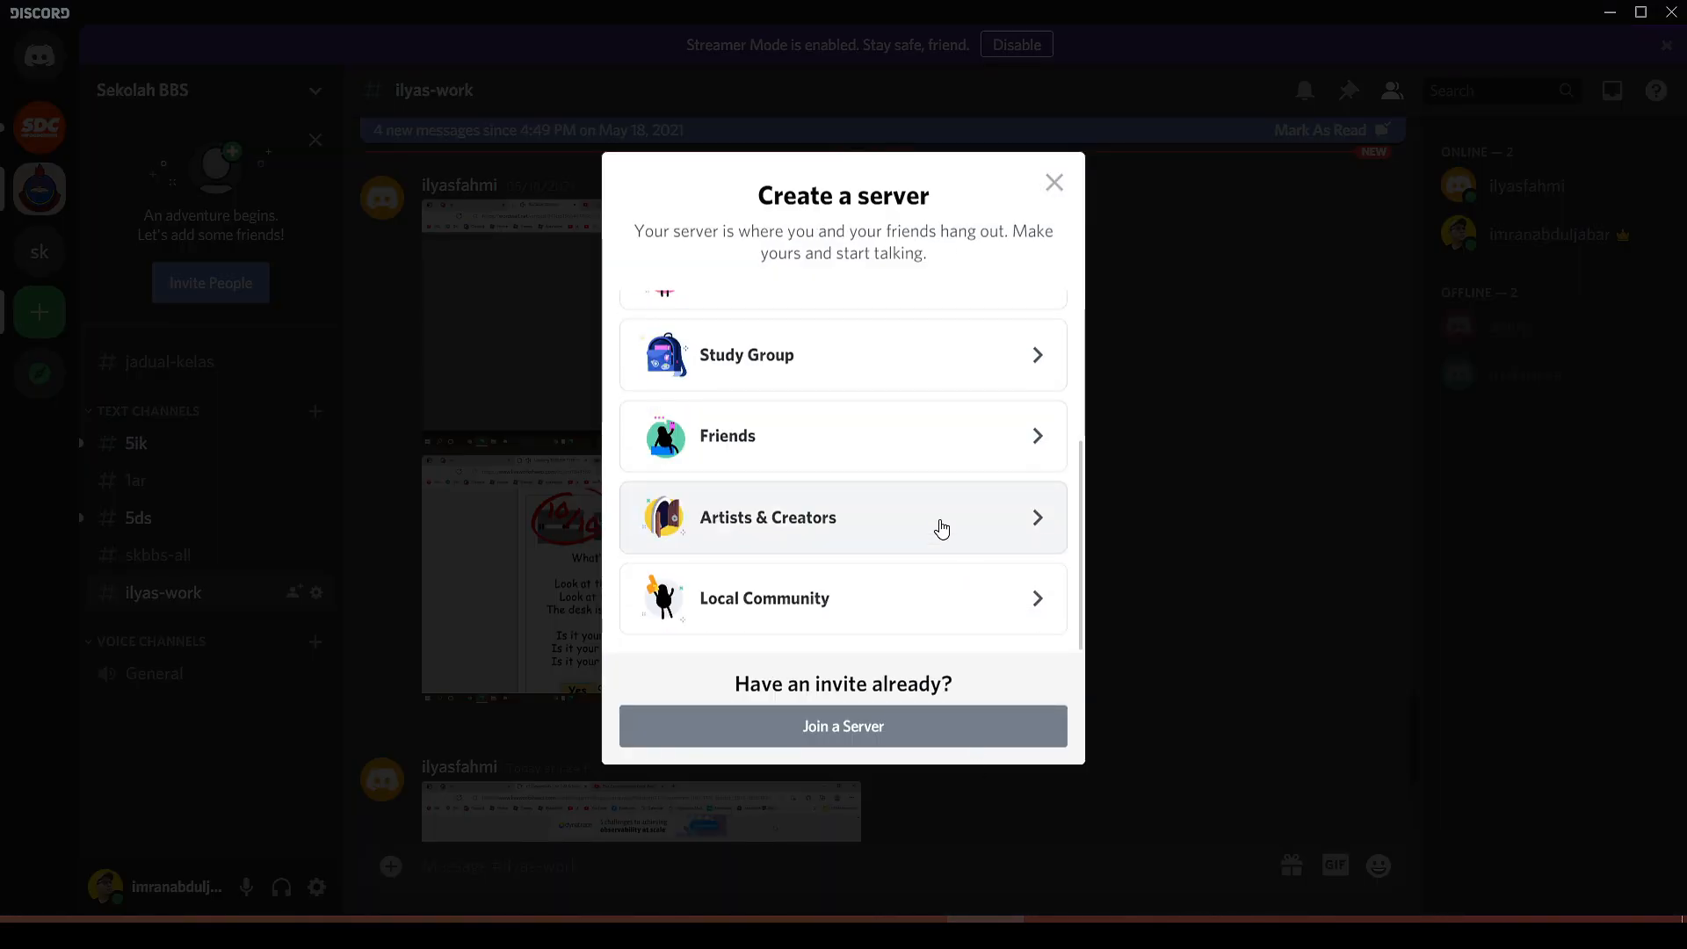
scroll(934, 527, "up", 1)
scroll(903, 631, "up", 2)
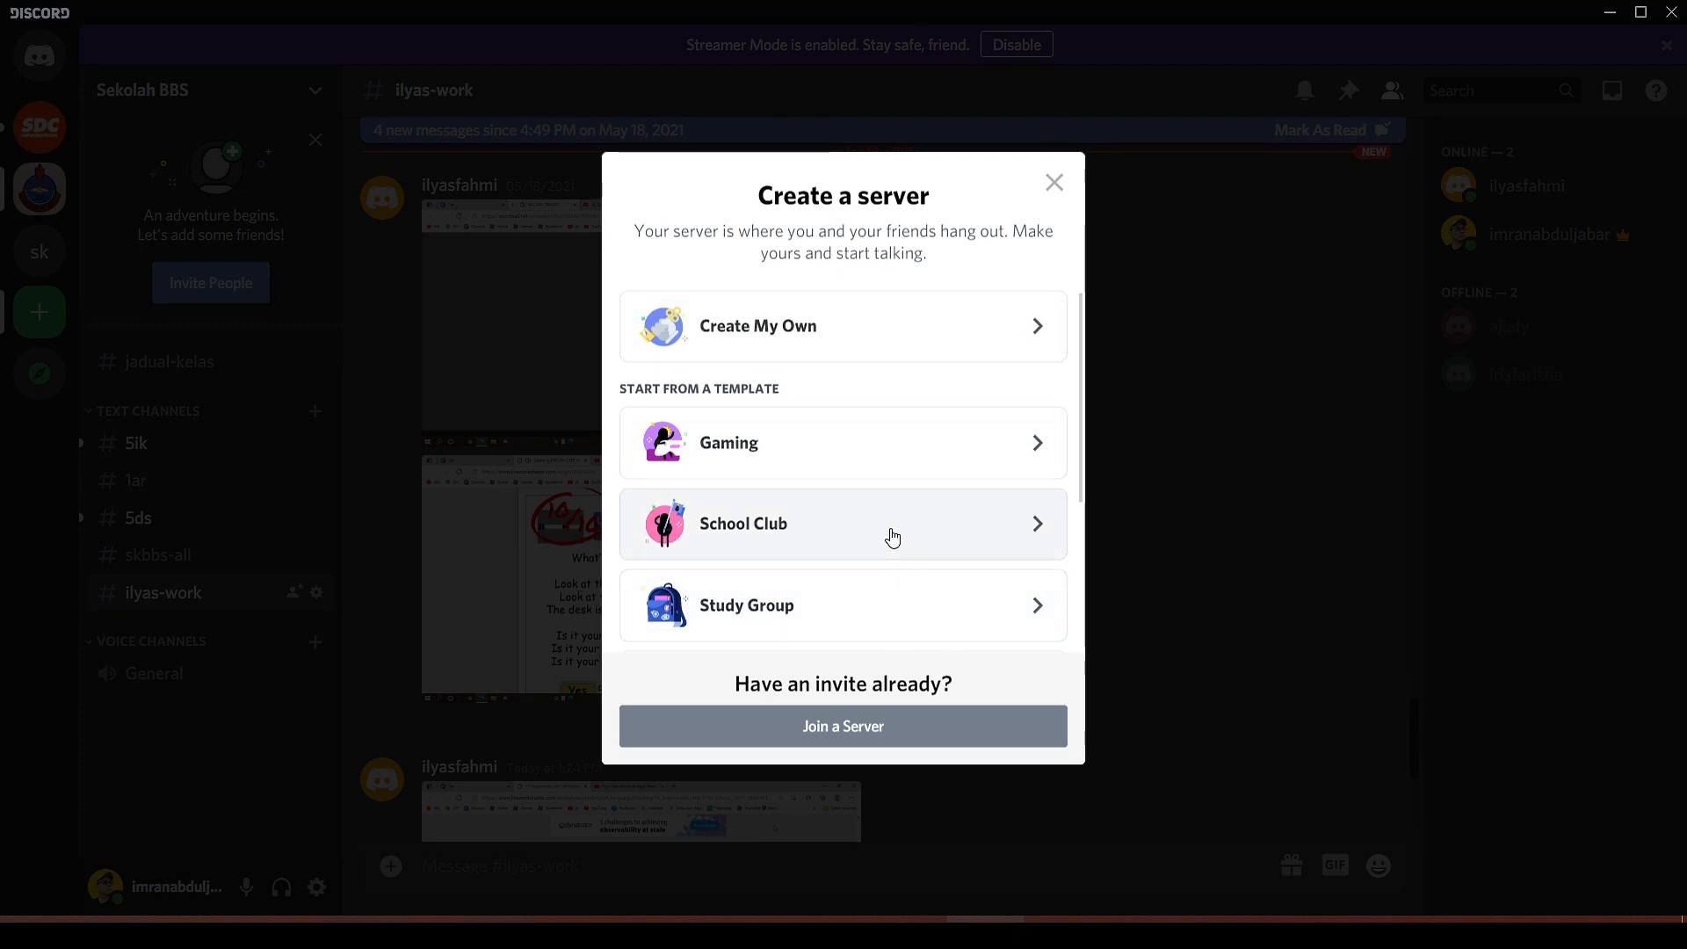
left_click(840, 344)
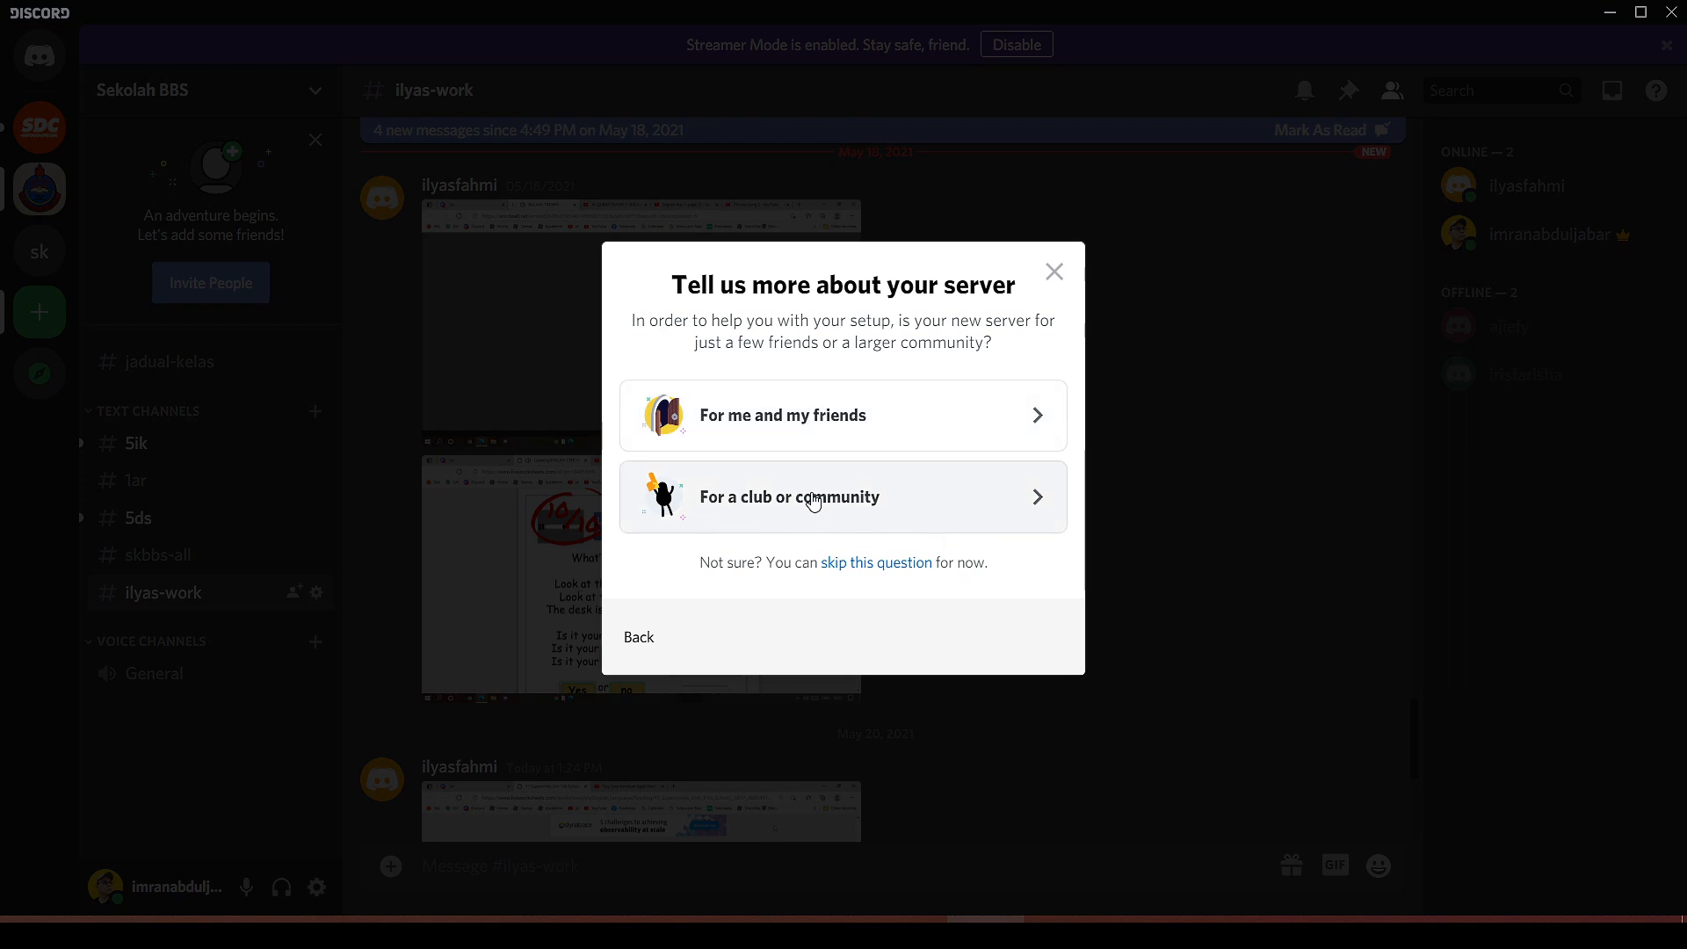
left_click(860, 428)
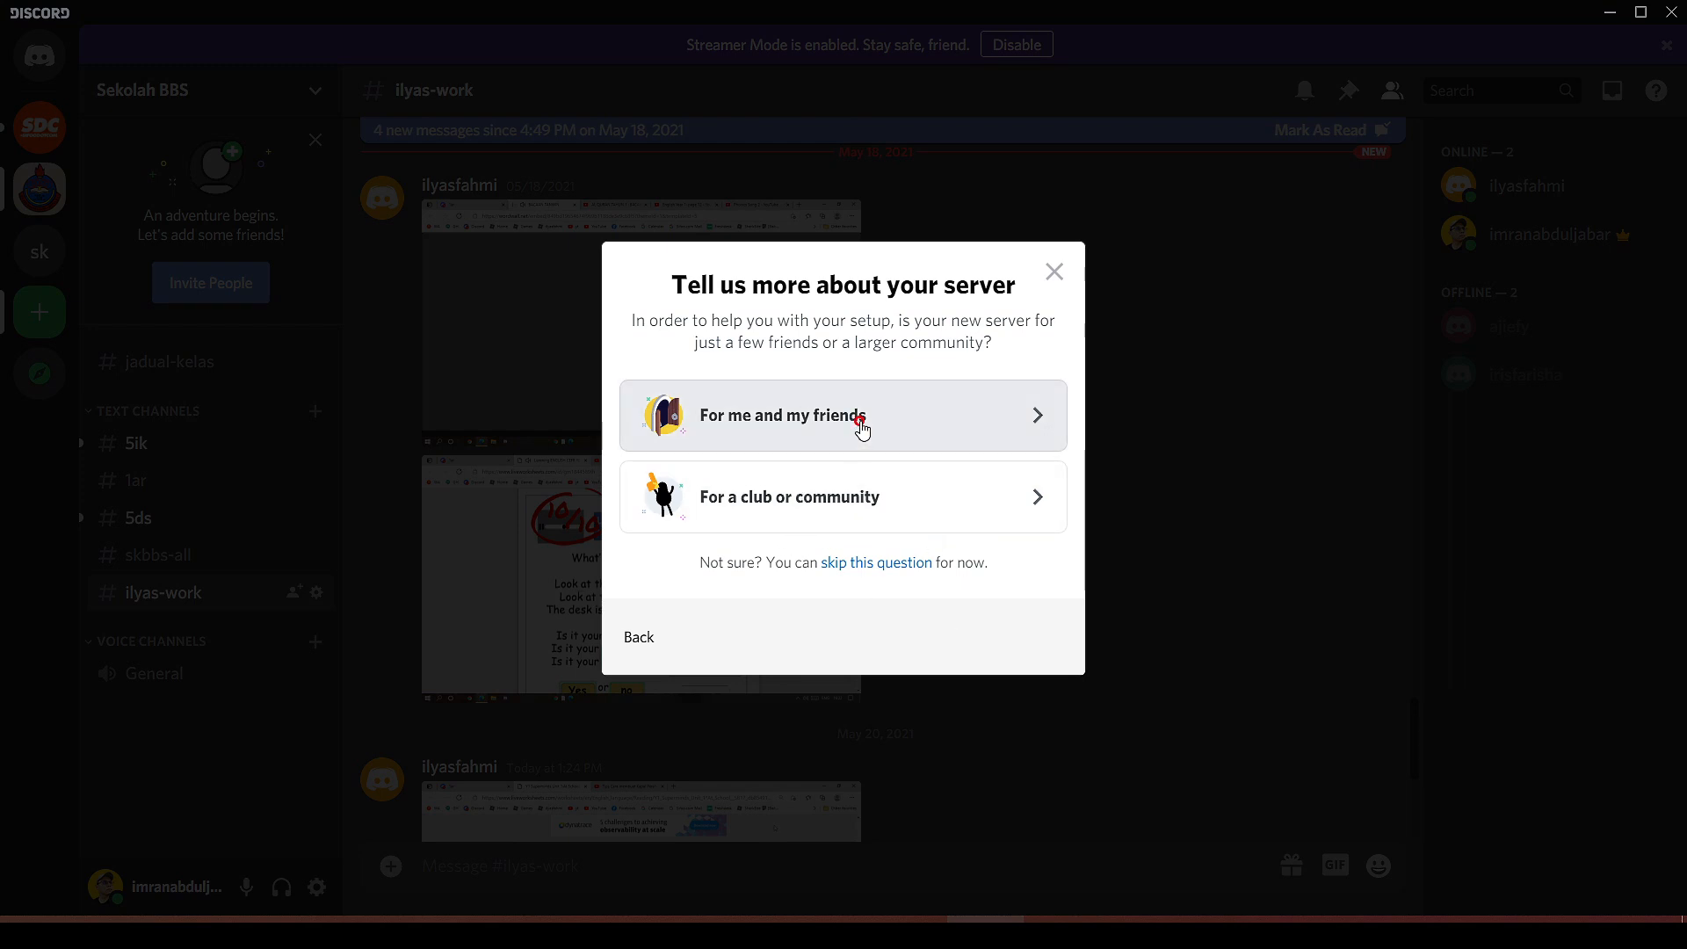
Name the new server Tahun 4A and create it.
key("ctrl+a")
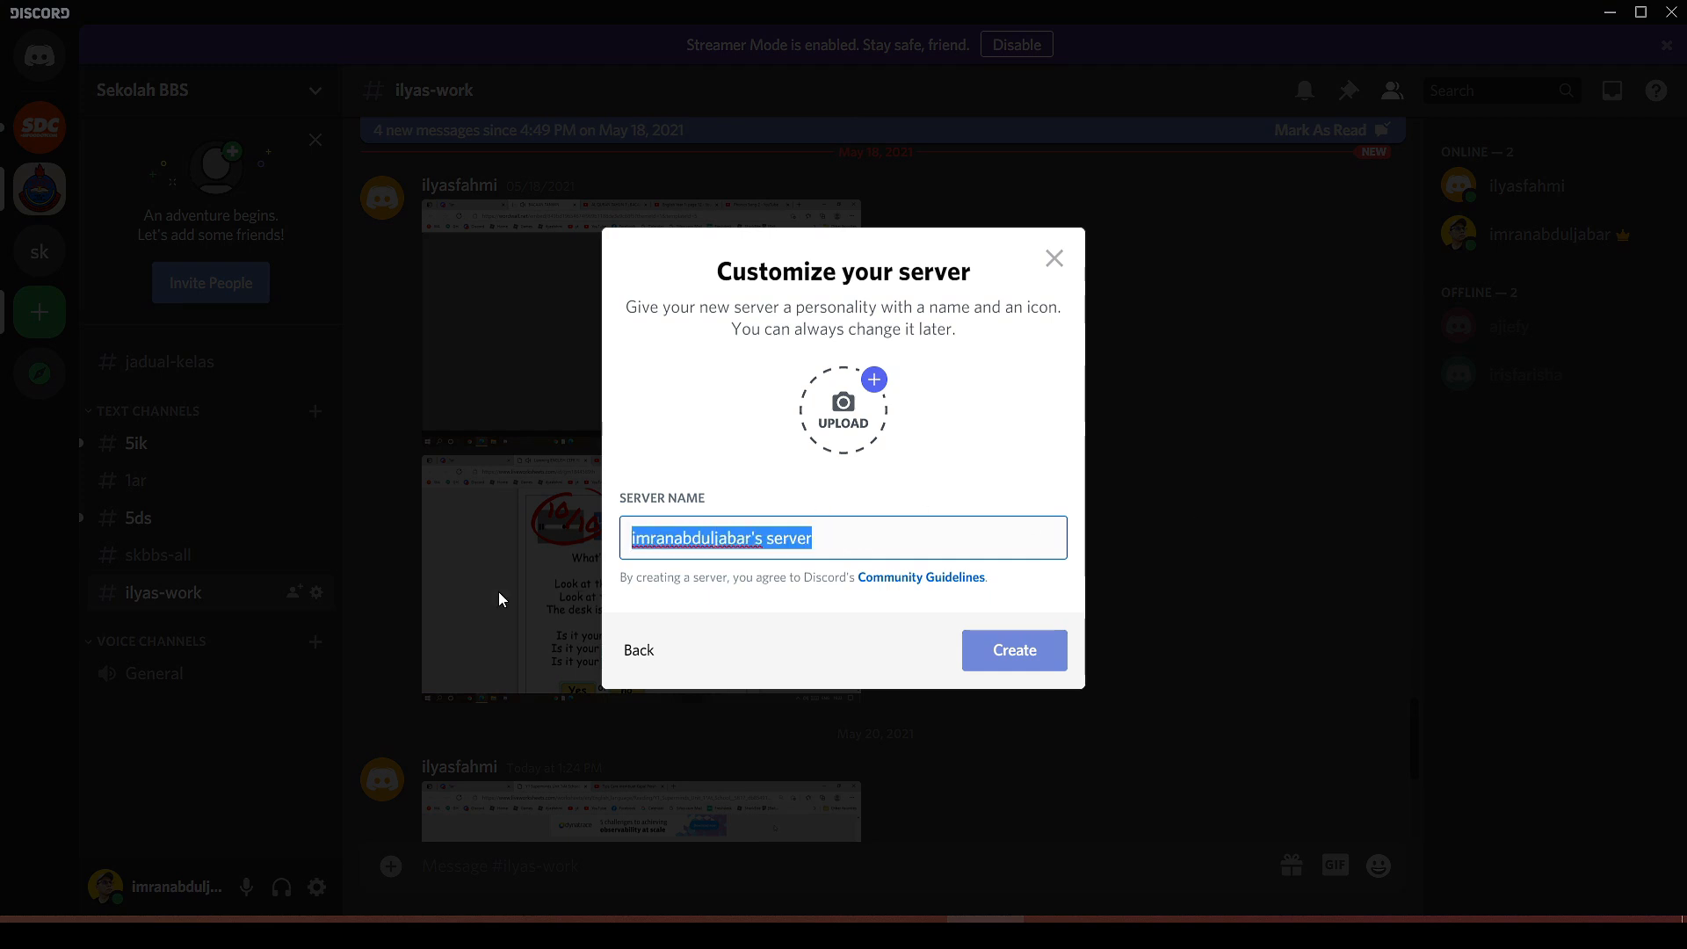
type("Tah")
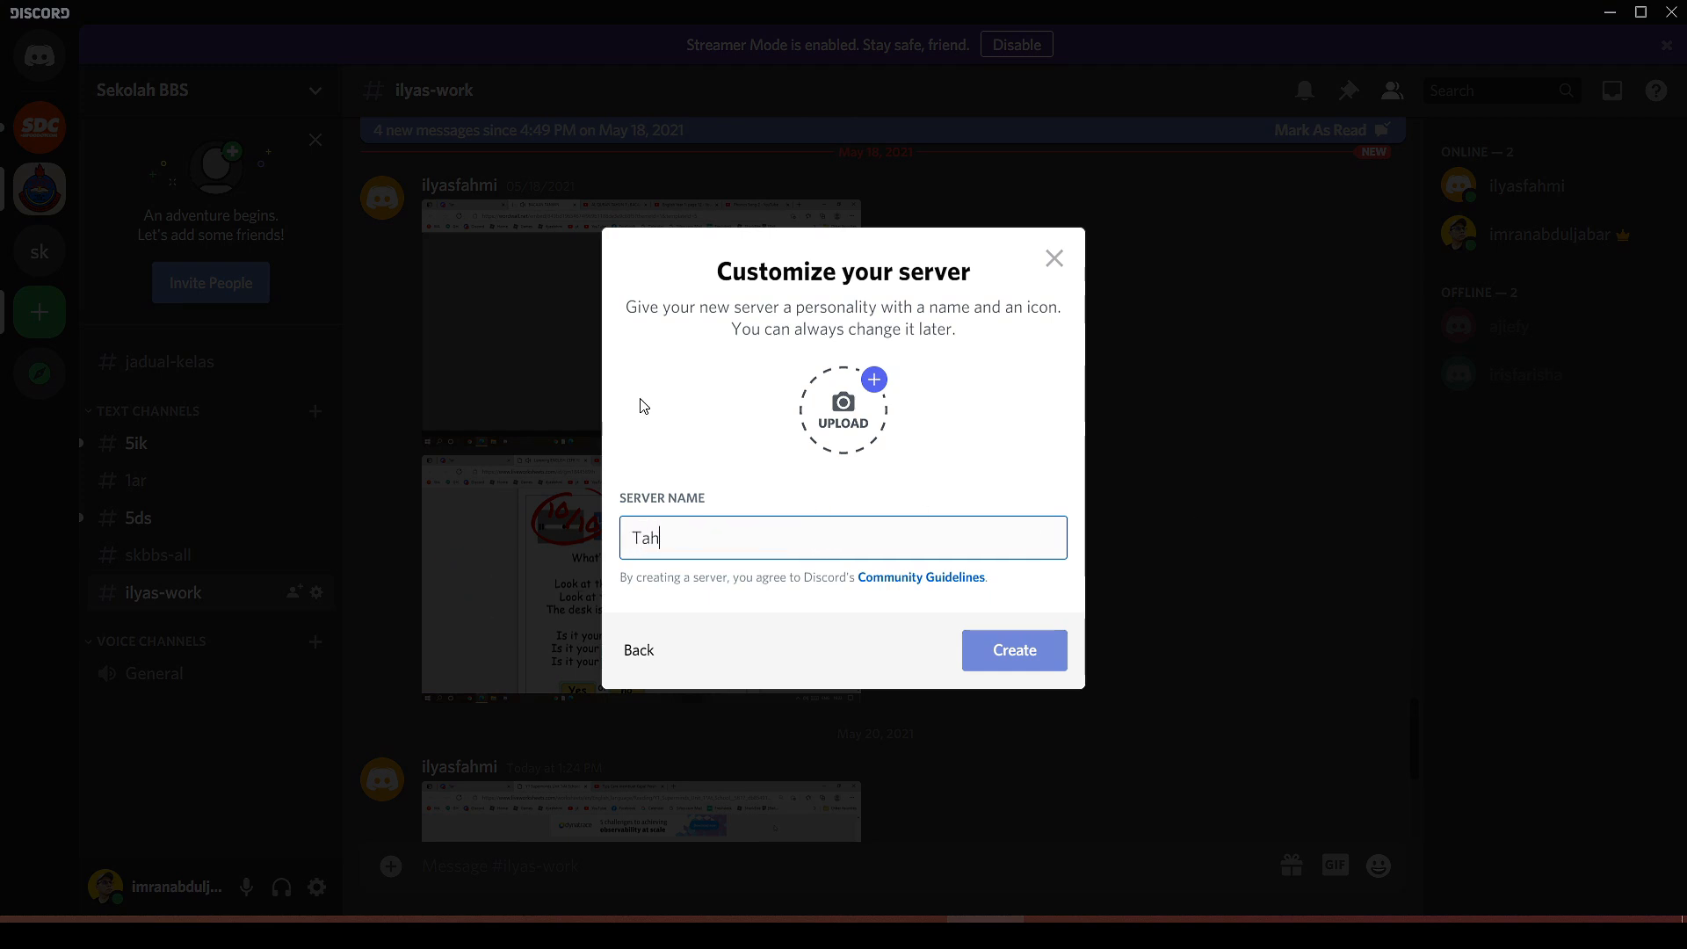
type("un 4A")
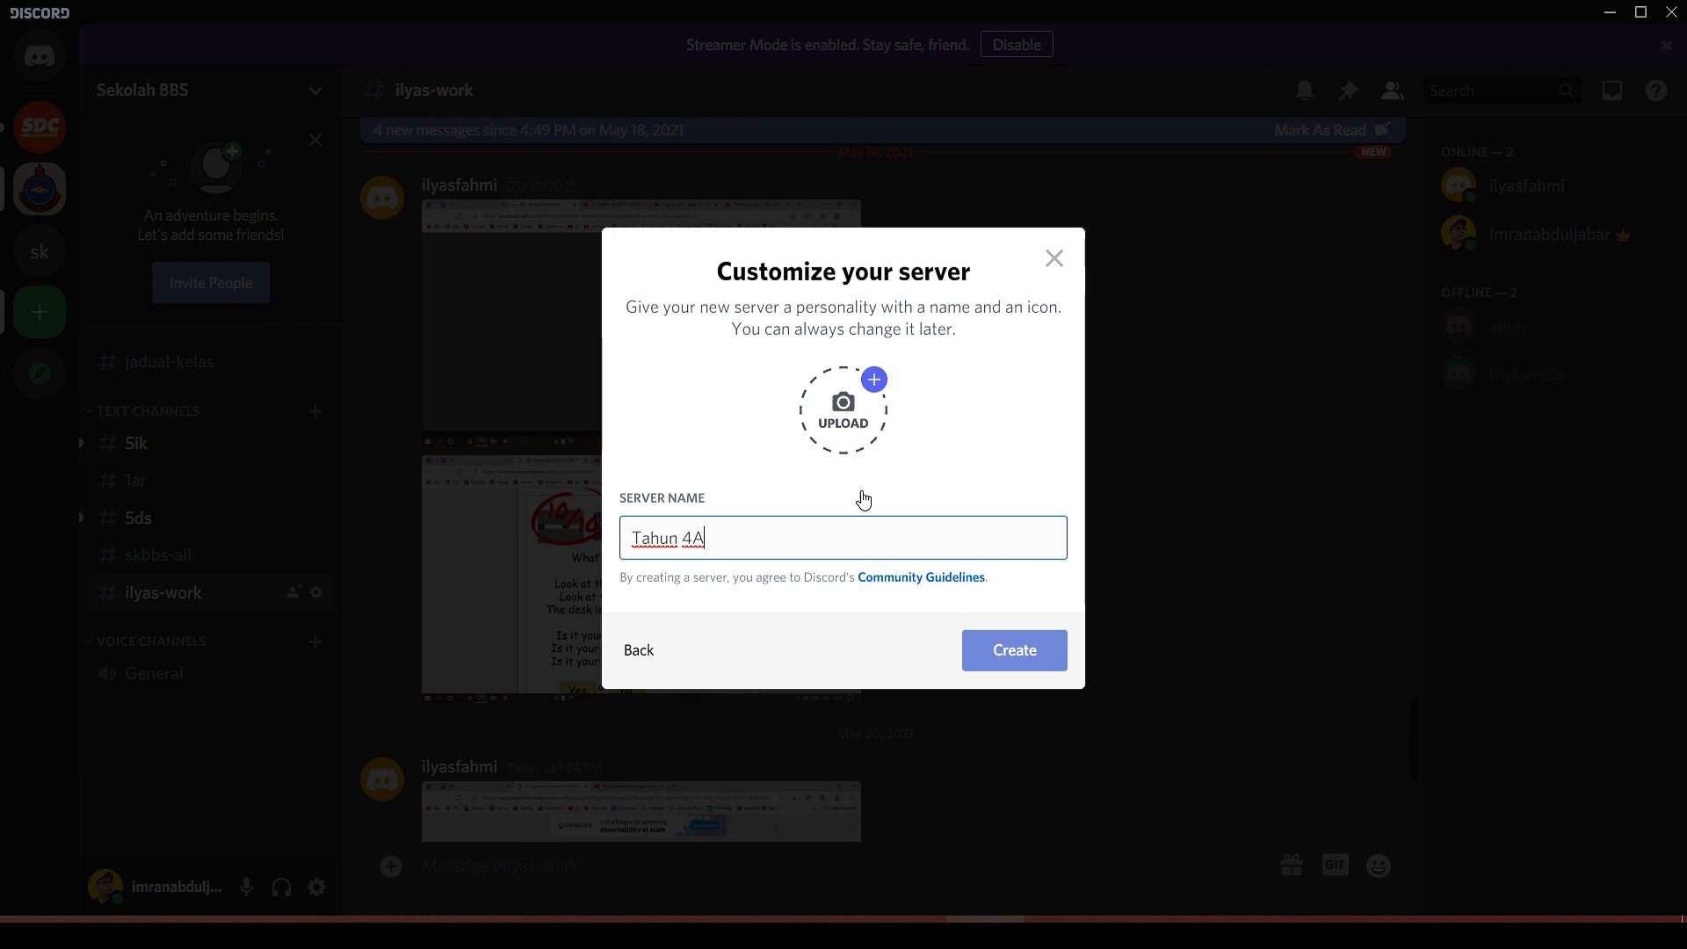
left_click(1024, 657)
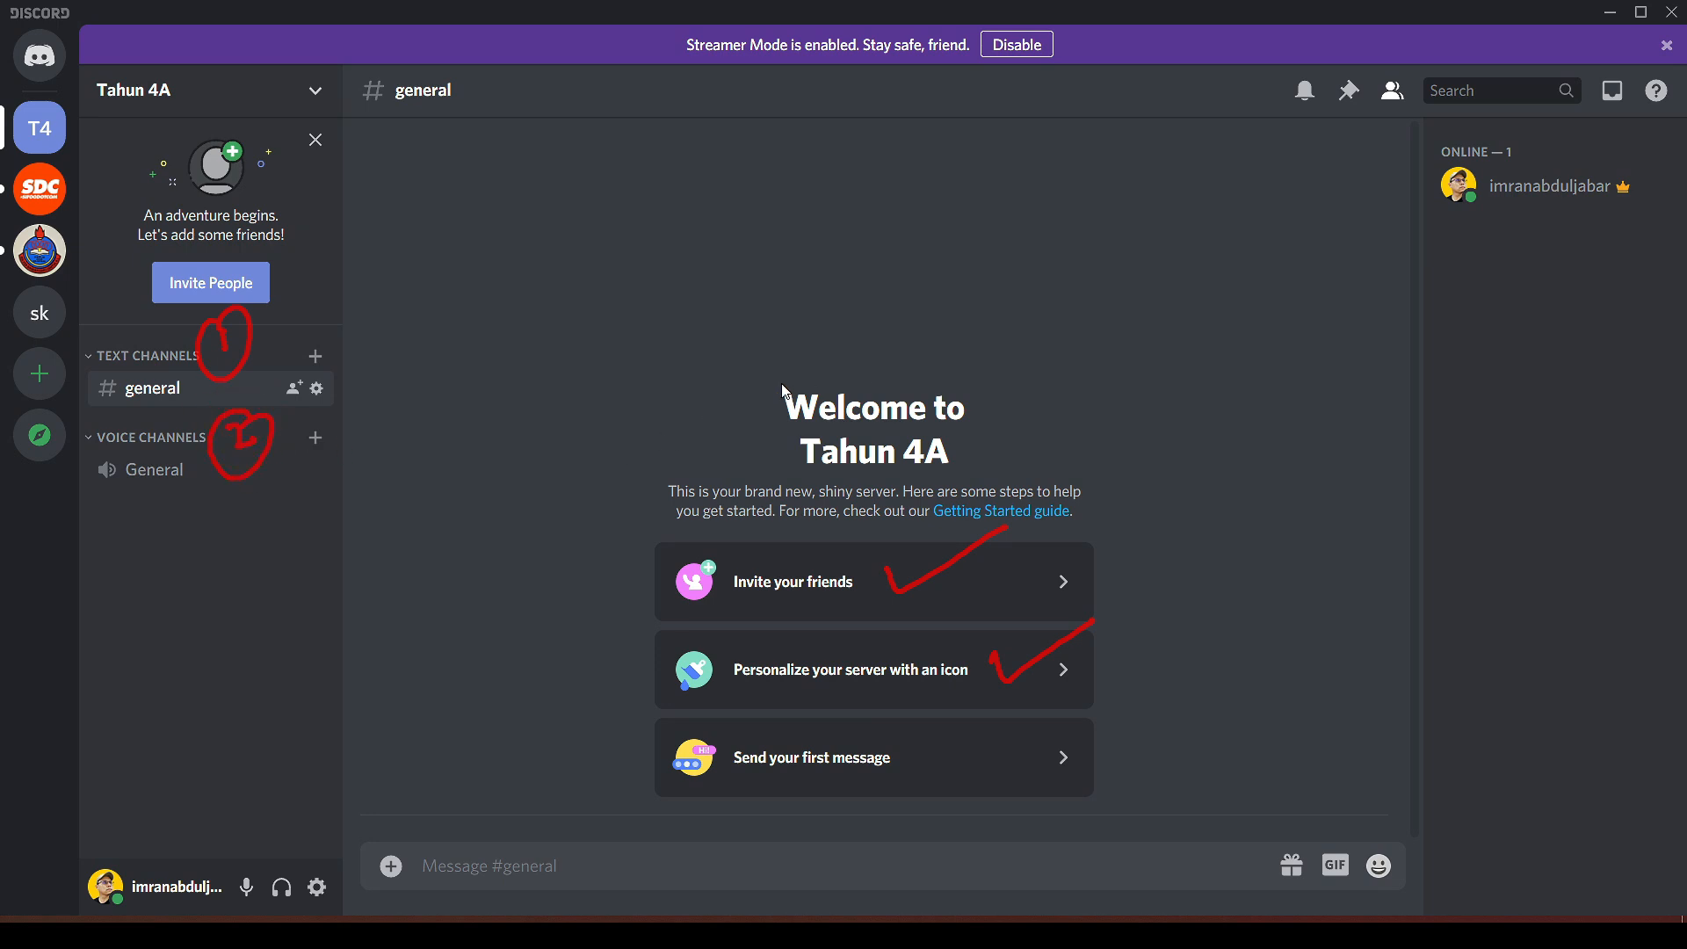
Send the message "Hai. Salam!" in the general text channel of the Tahun 4A server.
key("Escape")
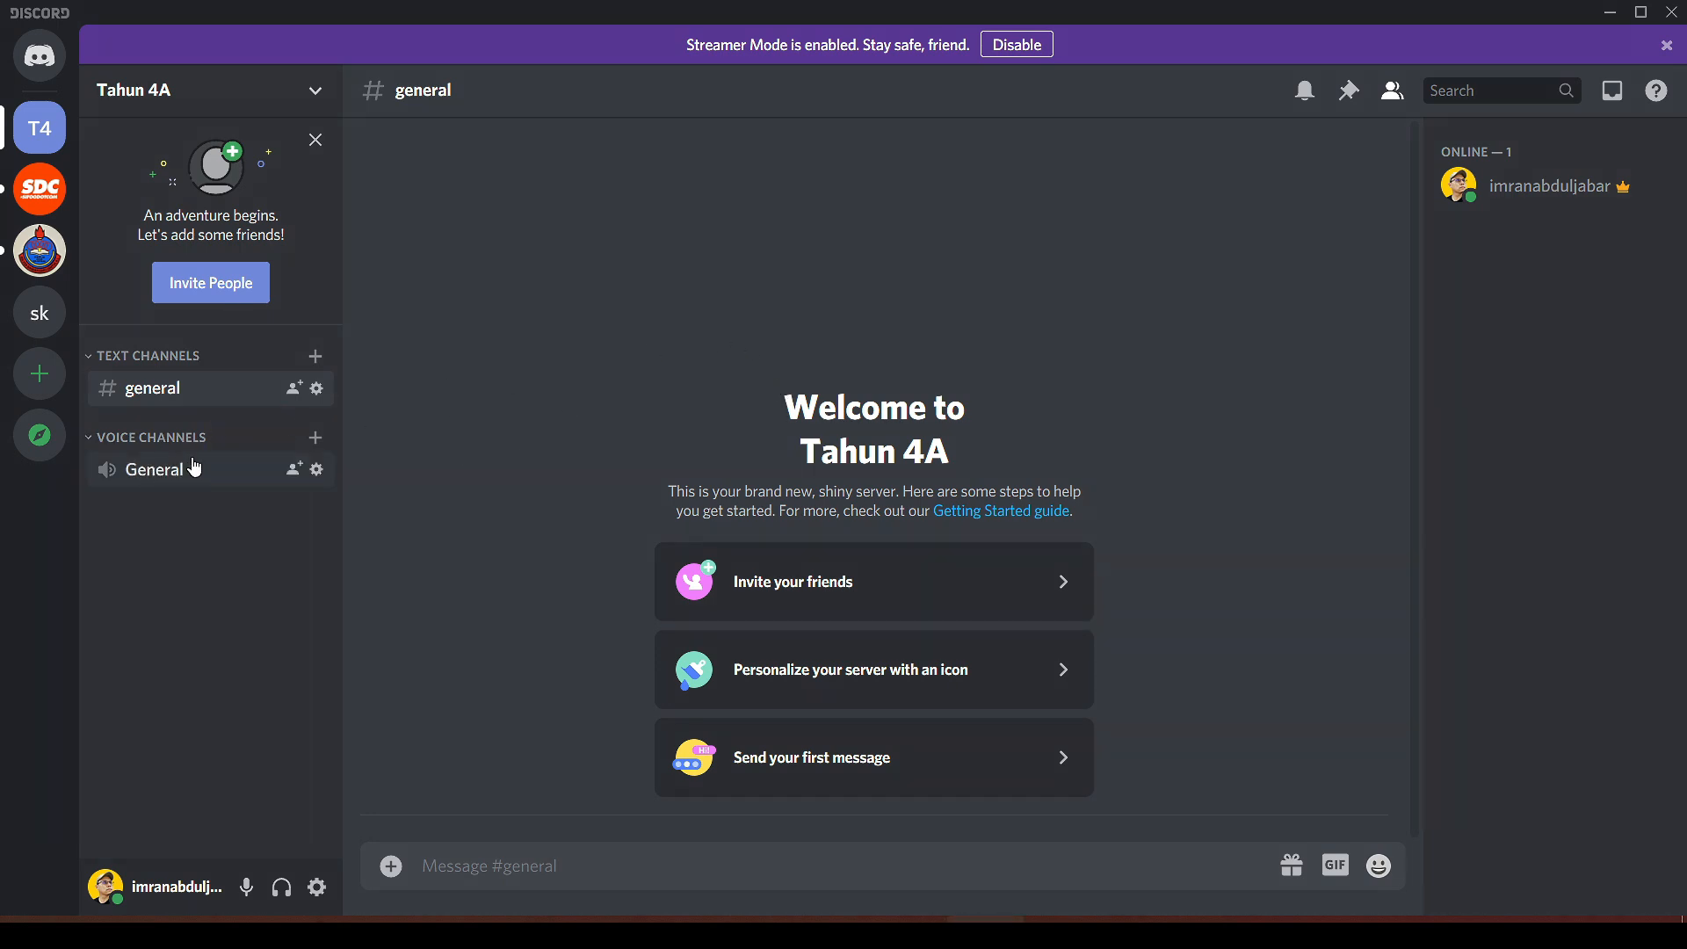
left_click(200, 403)
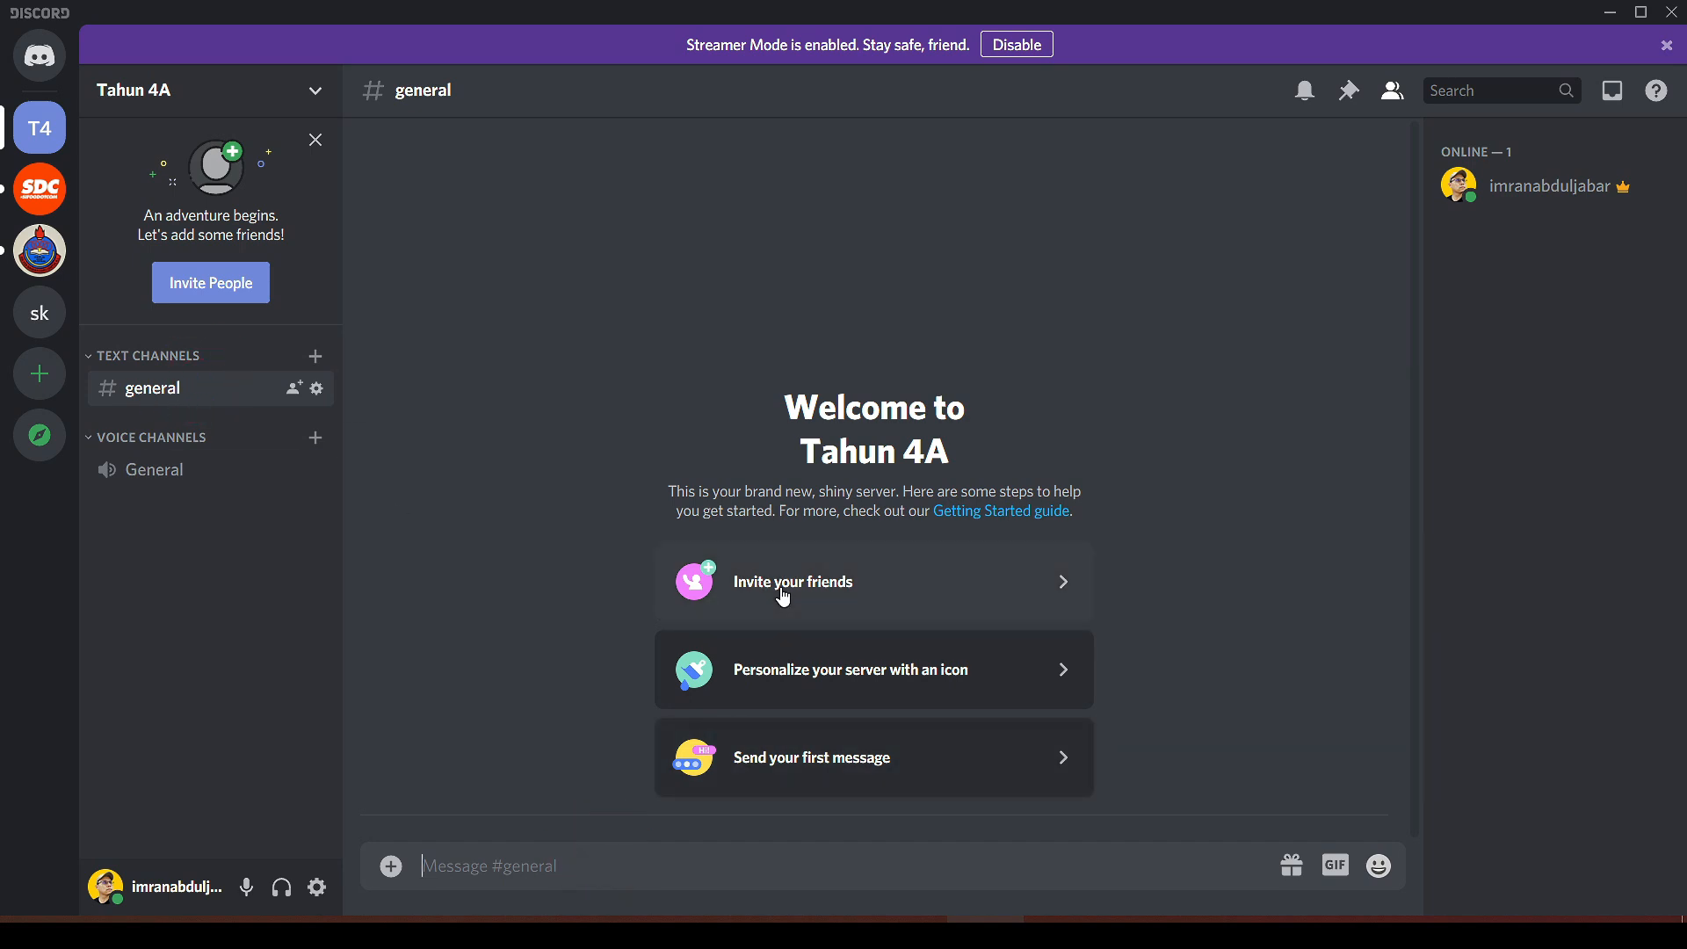
type("Hai. Salam!")
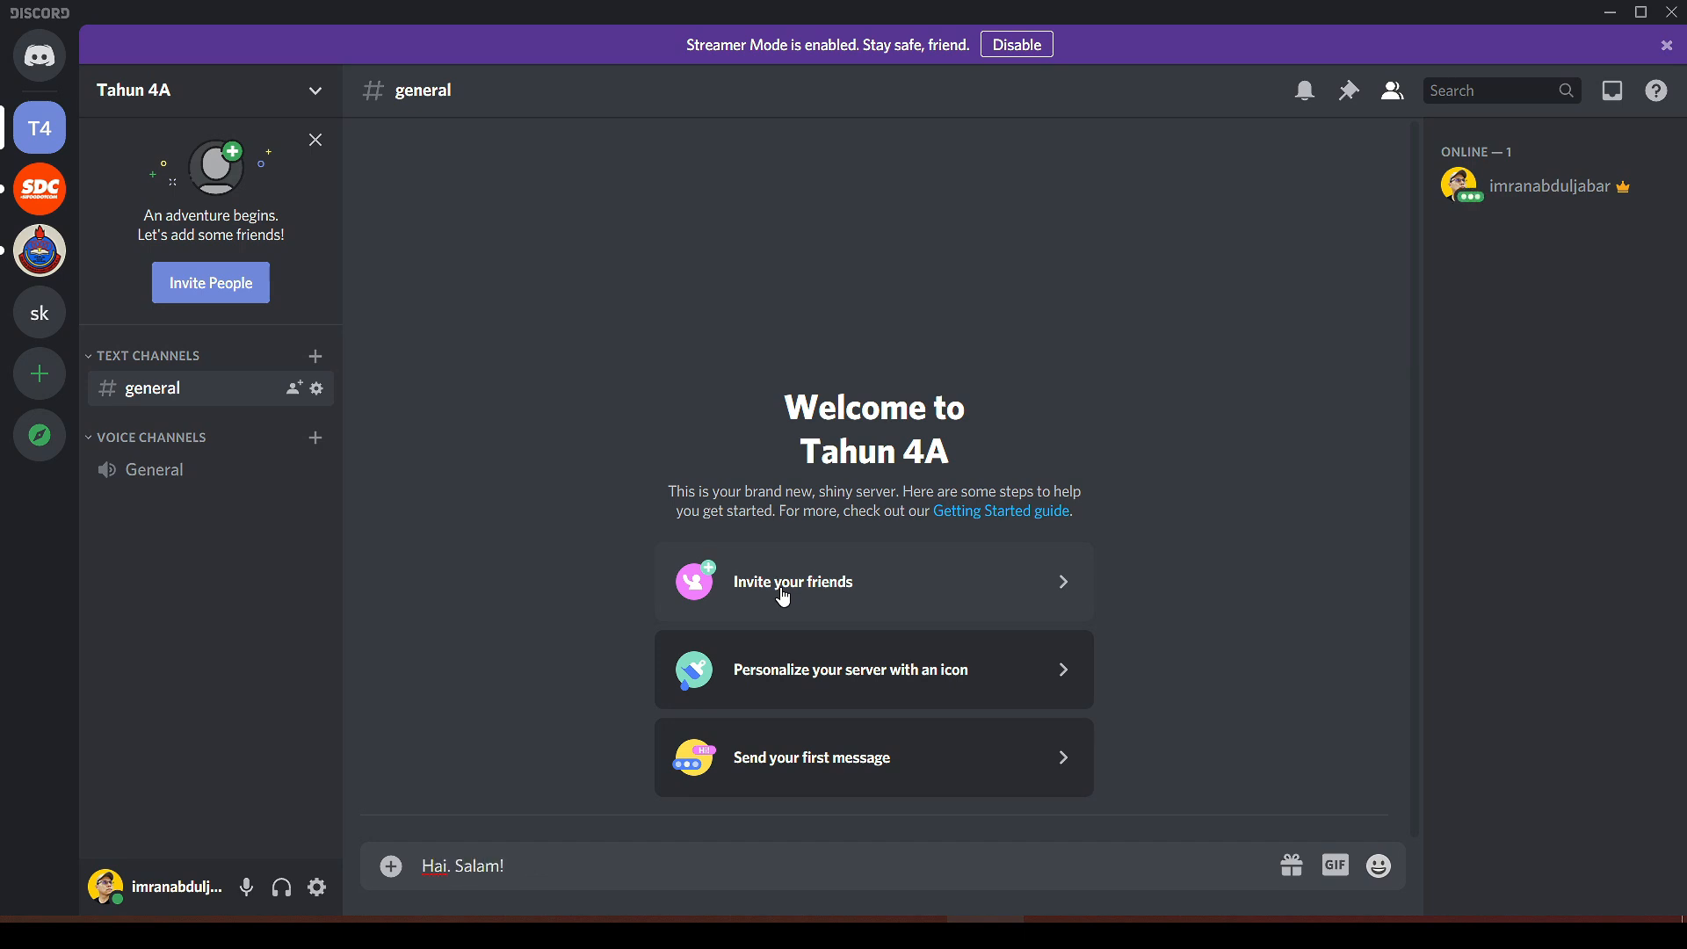
key("Return")
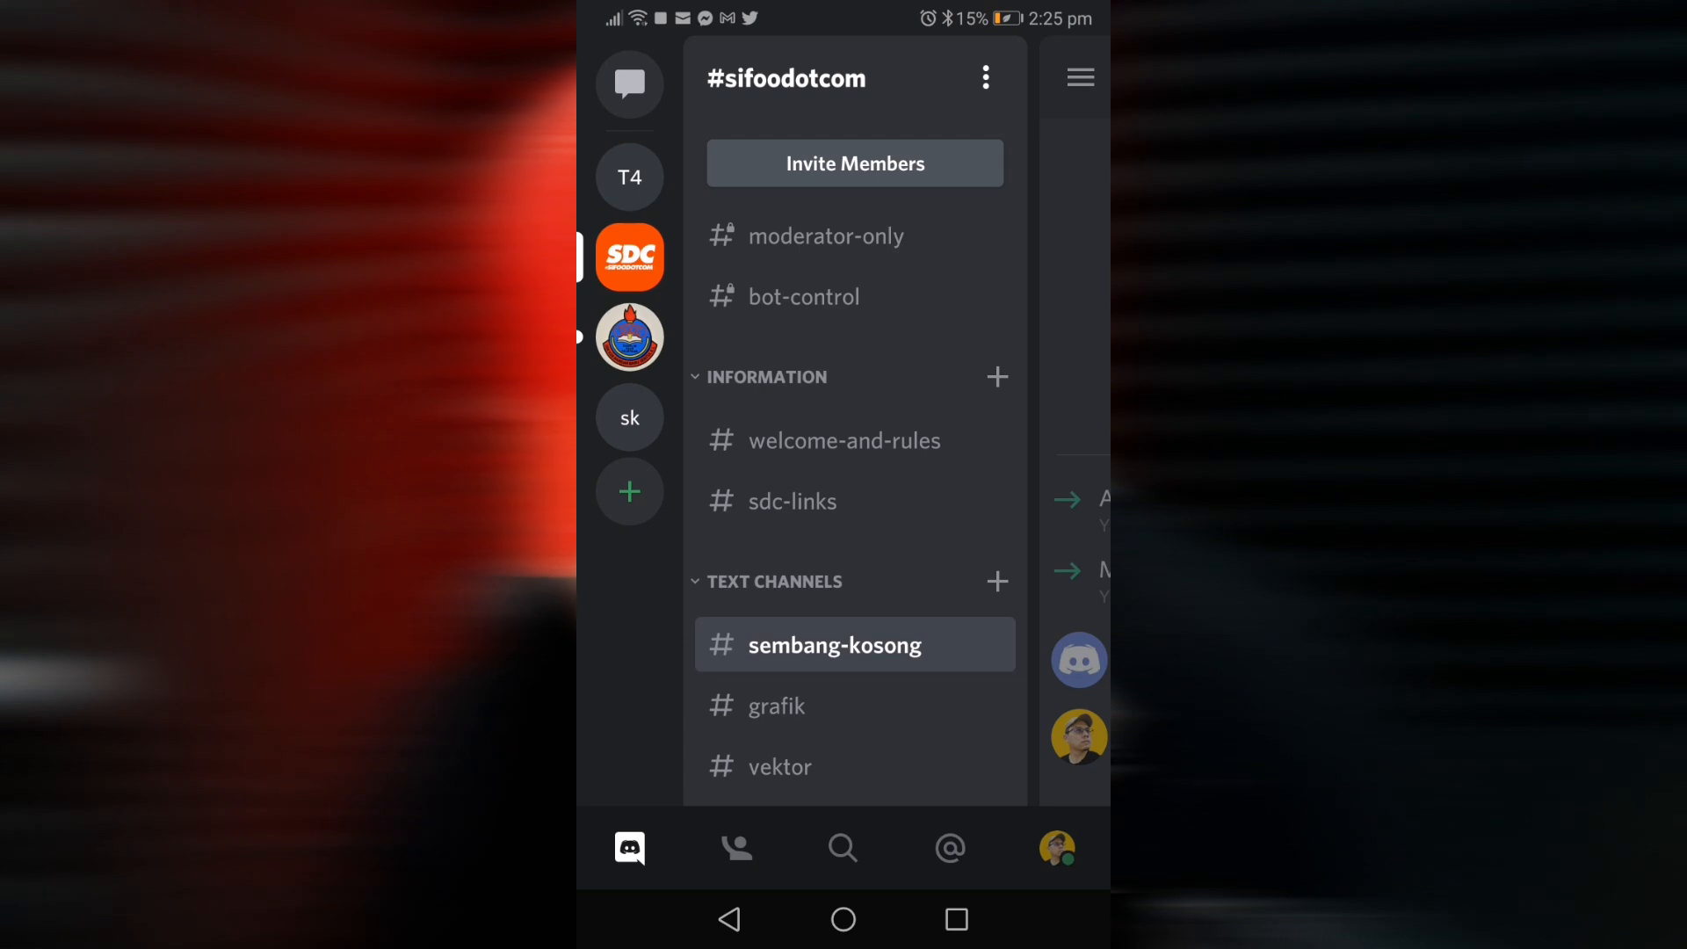
In the Discord mobile app, open the Tahun 4A general text channel and send the message "Hai jugak".
left_click(630, 177)
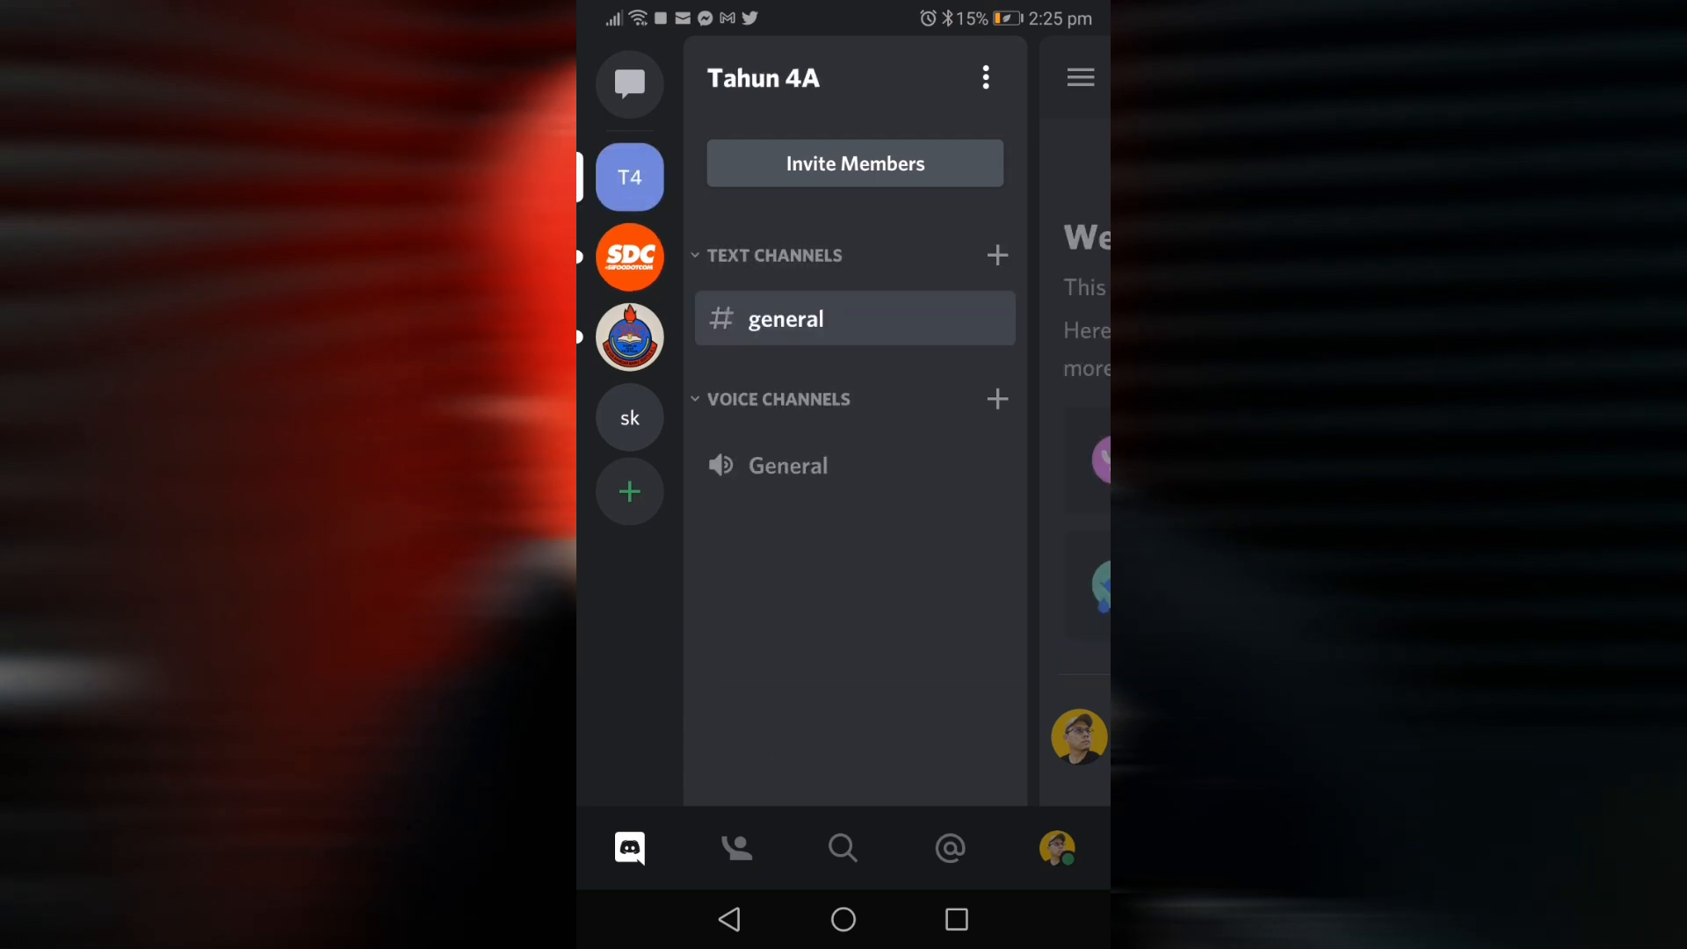
left_click(885, 325)
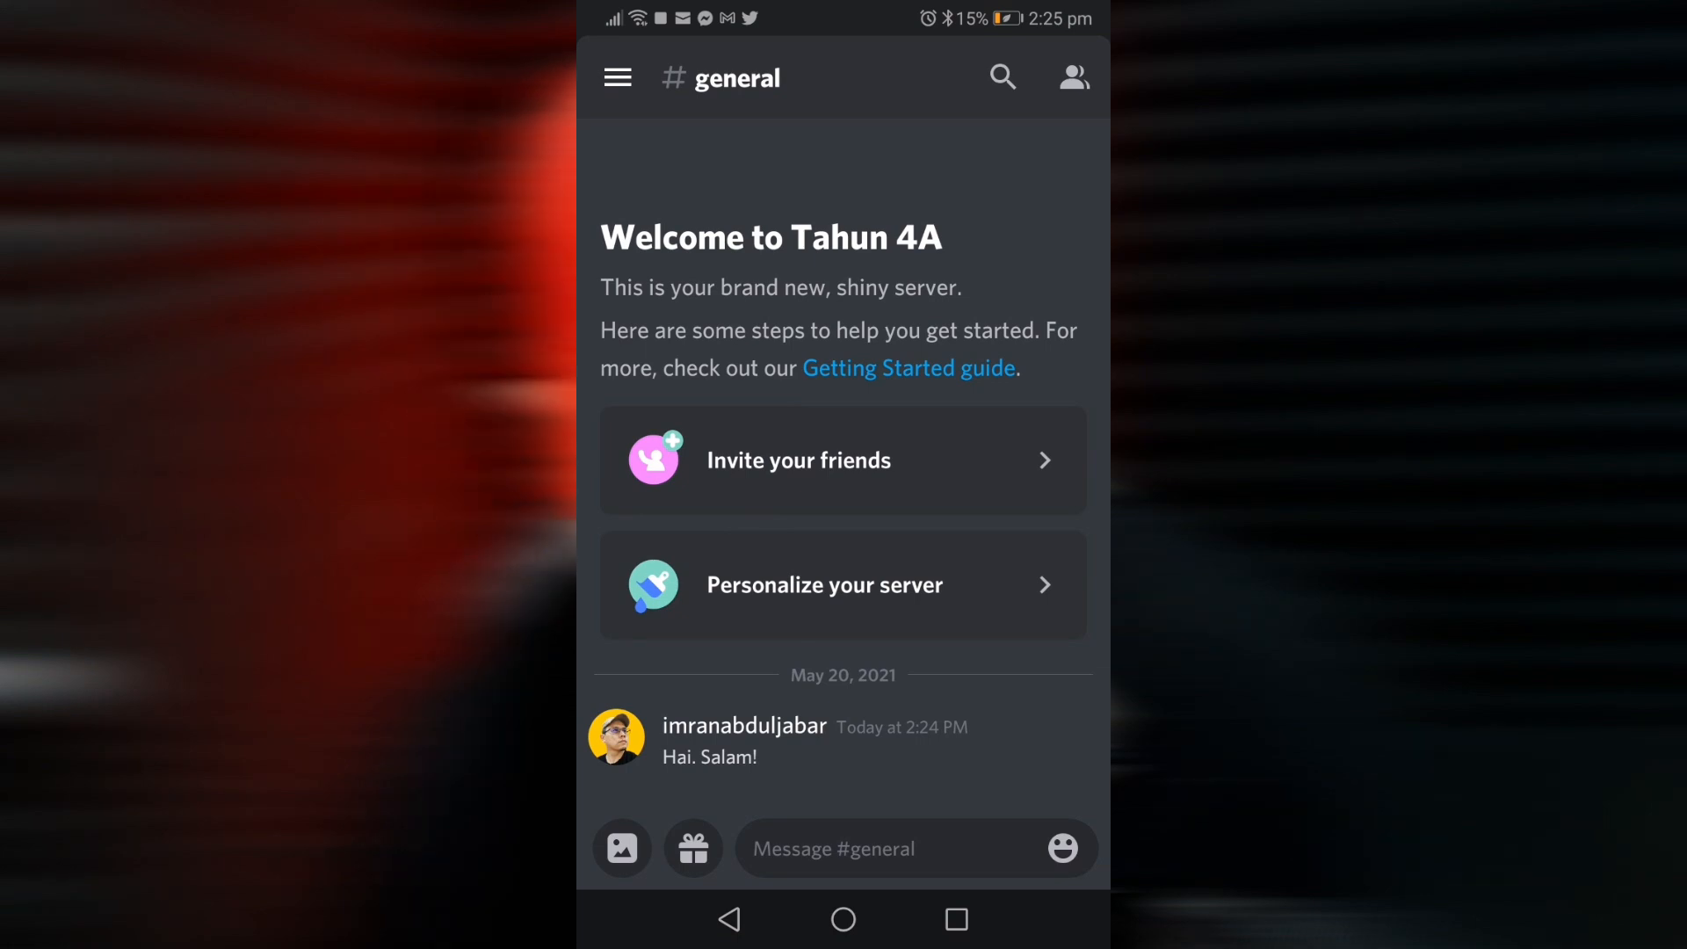
left_click(833, 849)
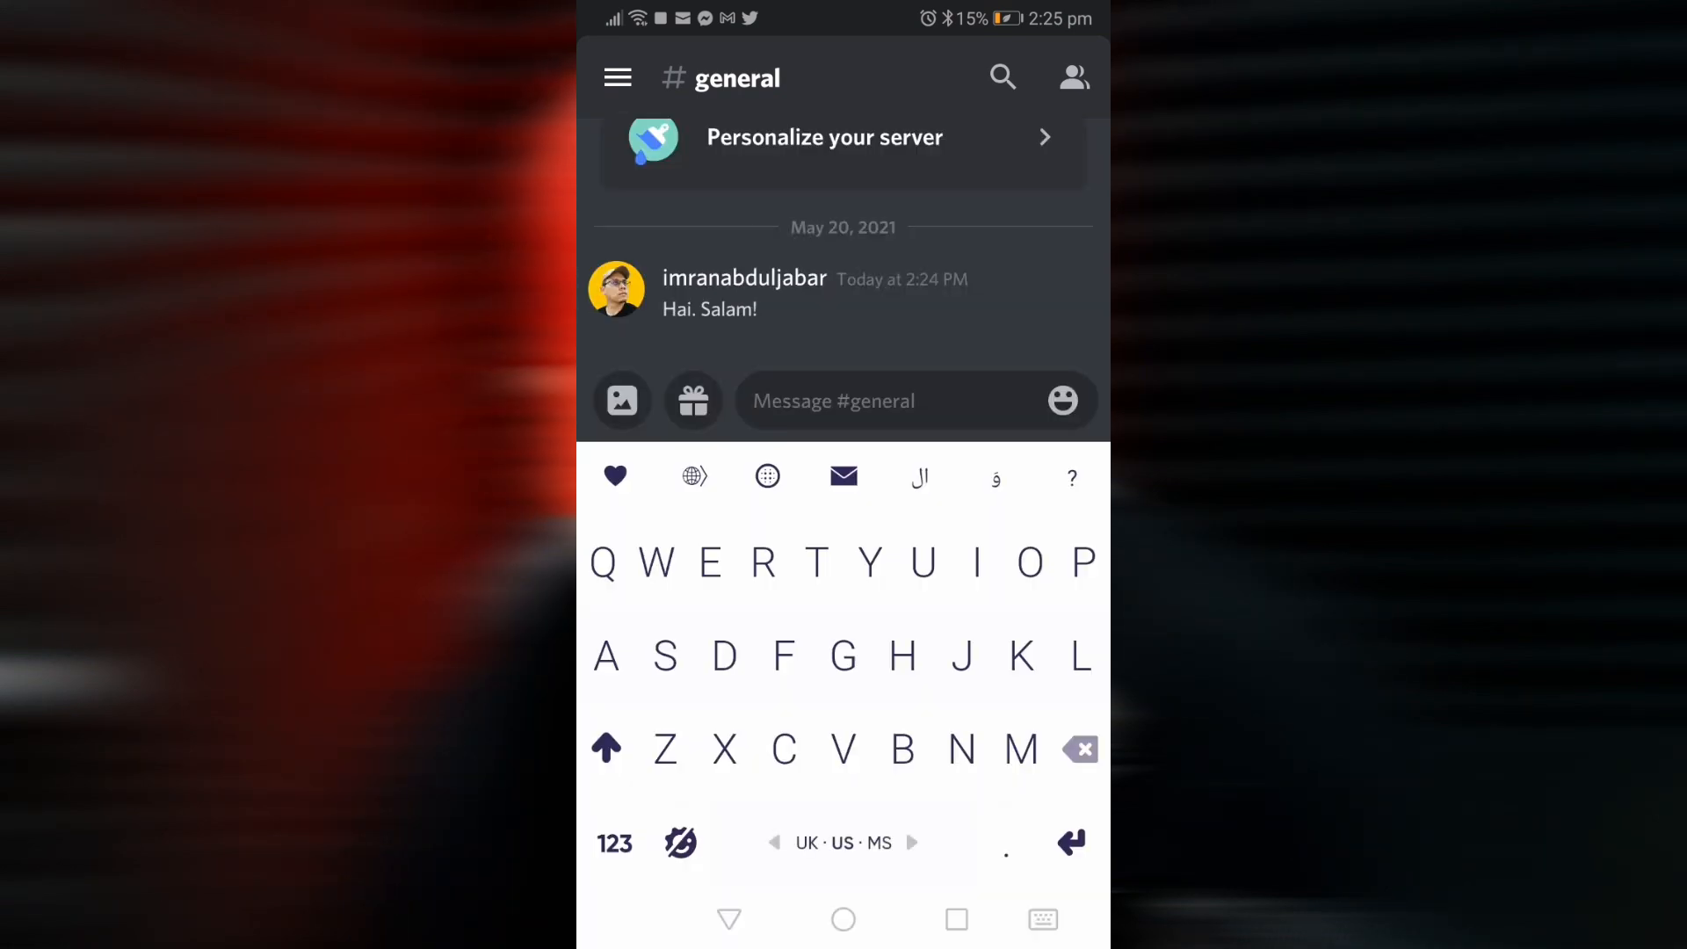
type("Hai jugak")
left_click(1065, 398)
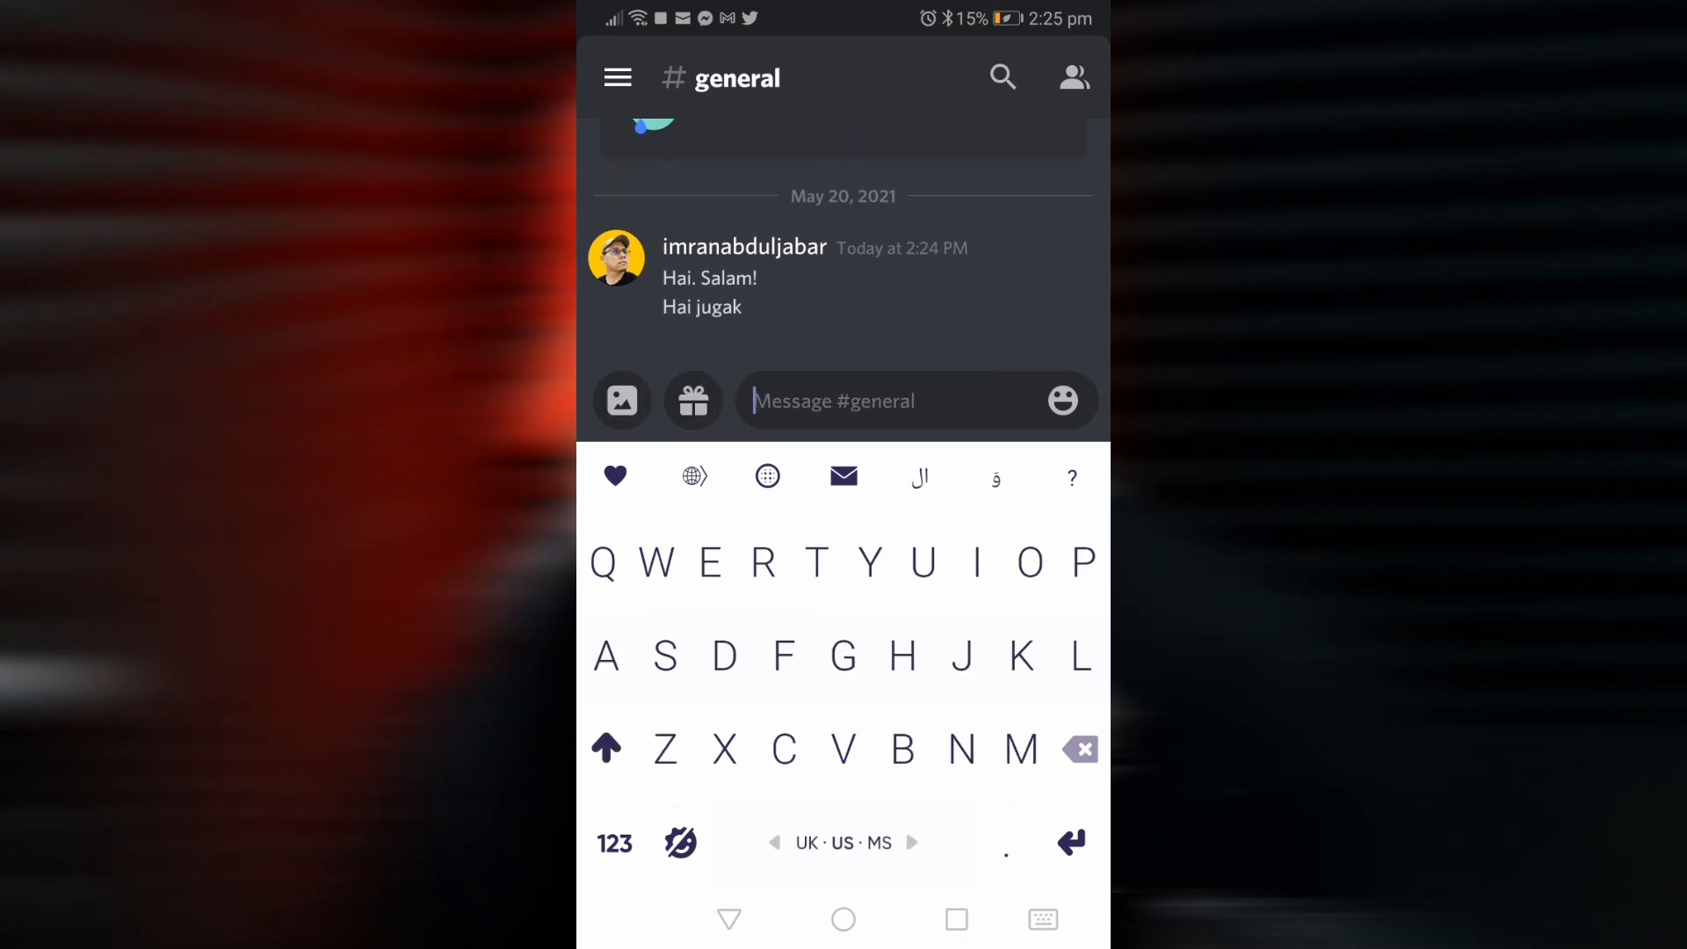
Send the photo of the completed matching worksheet from the phone gallery to the general channel.
left_click(623, 400)
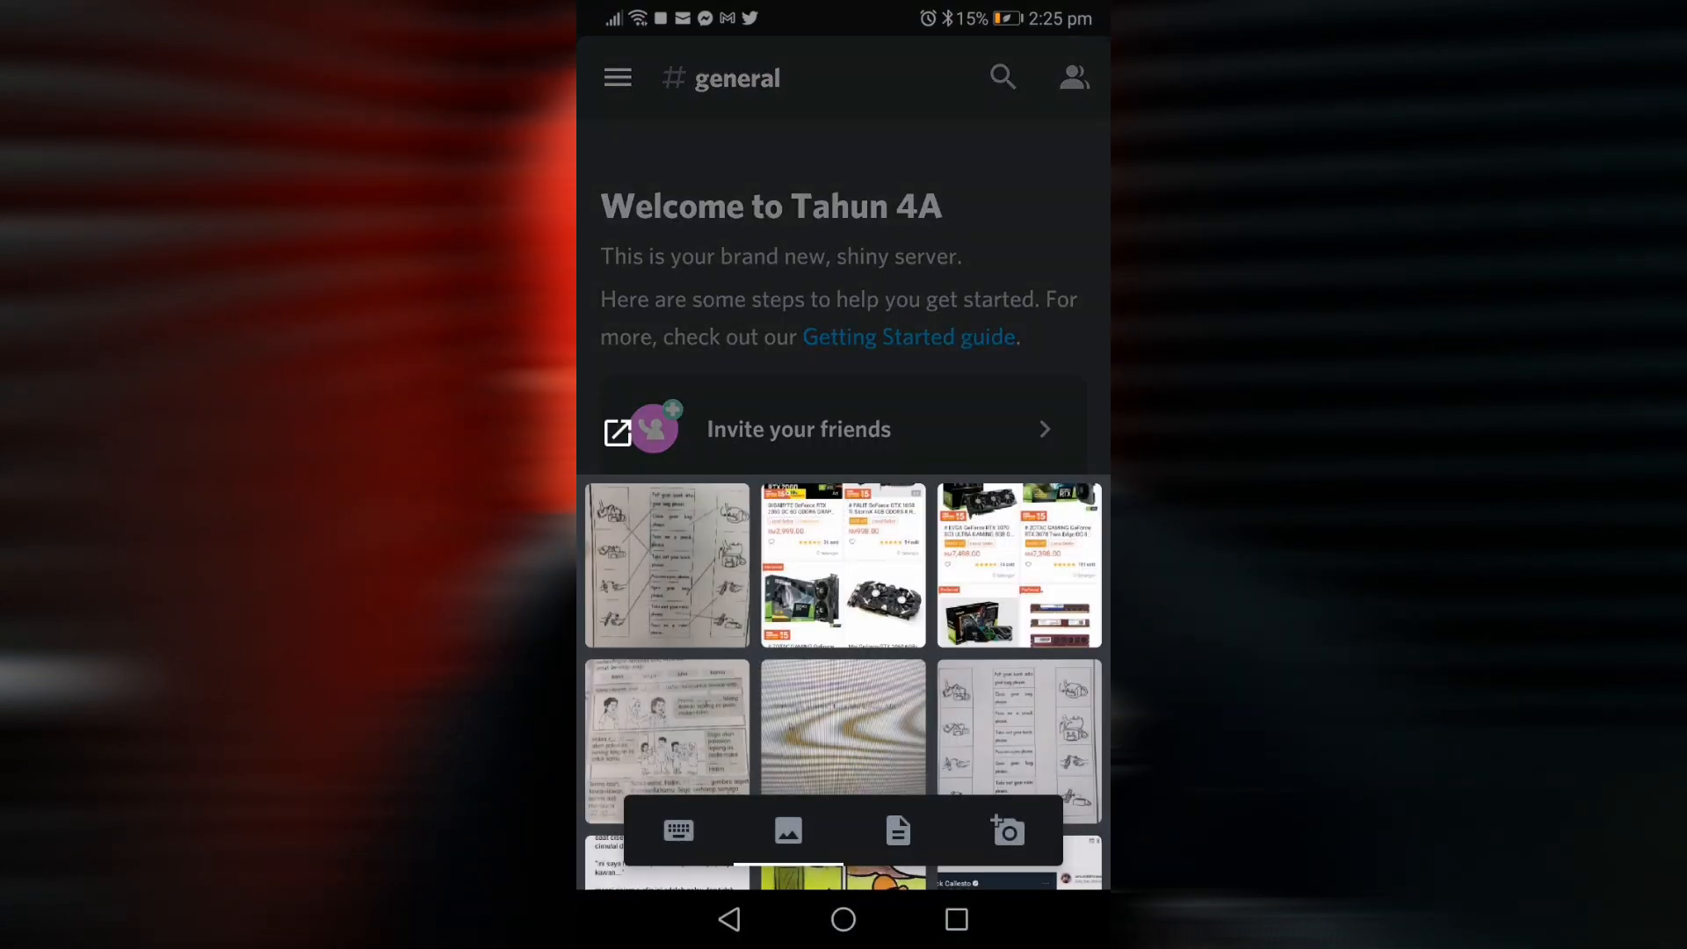
scroll(973, 655, "down", 2)
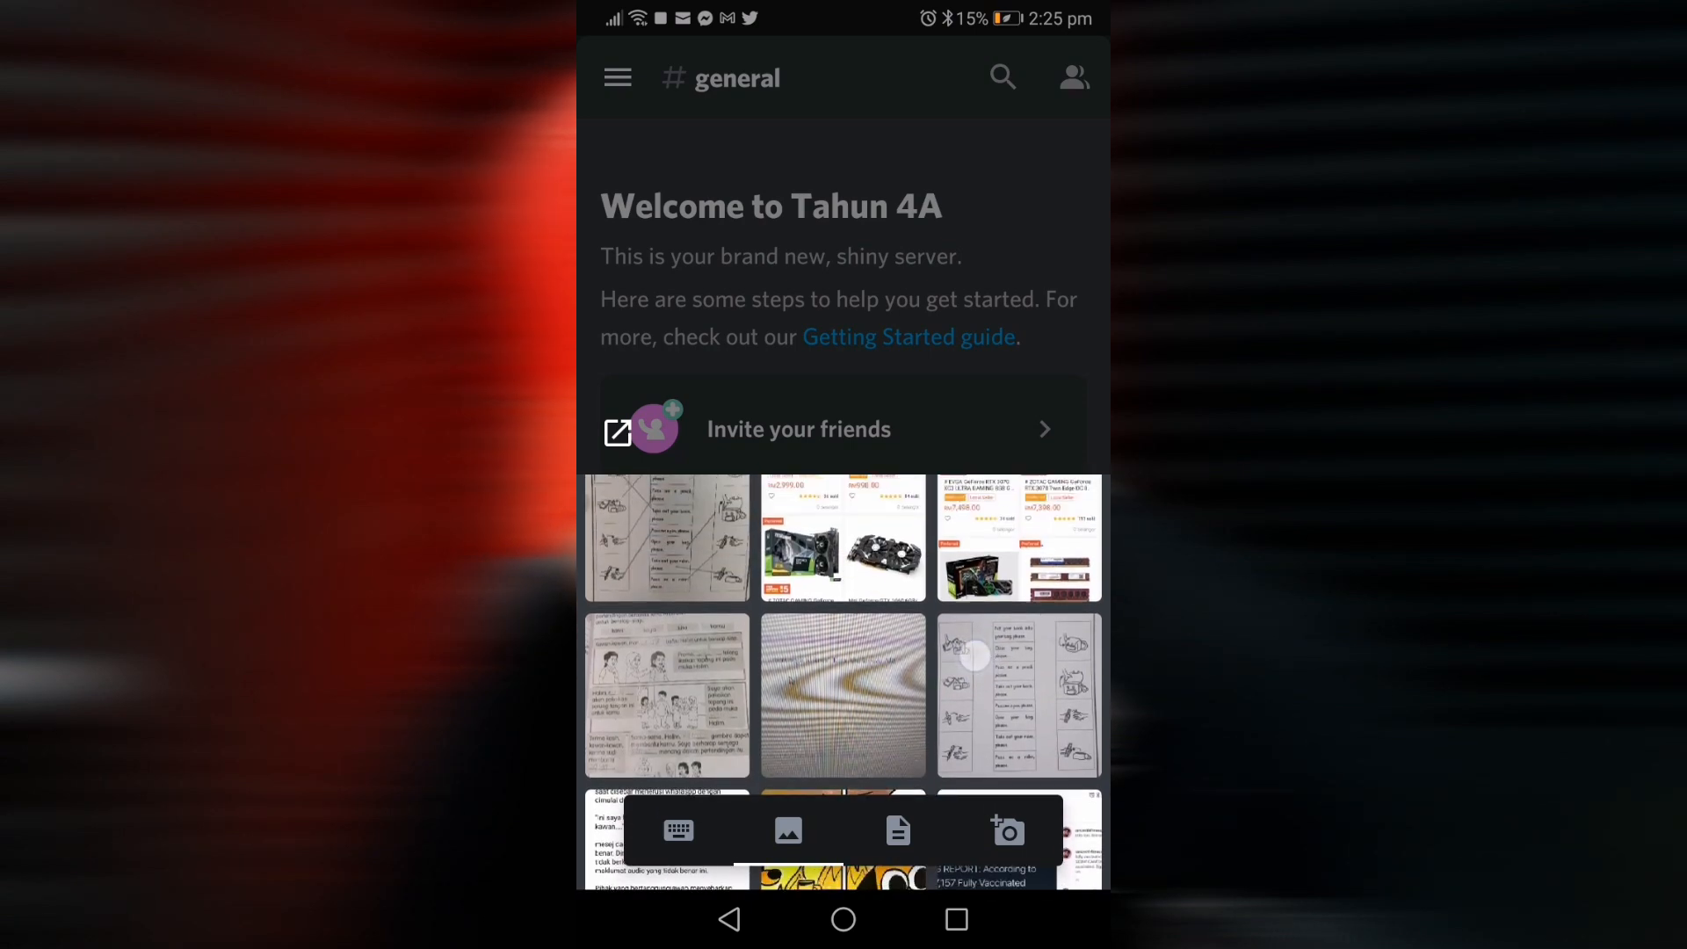
left_click(668, 549)
left_click(1045, 475)
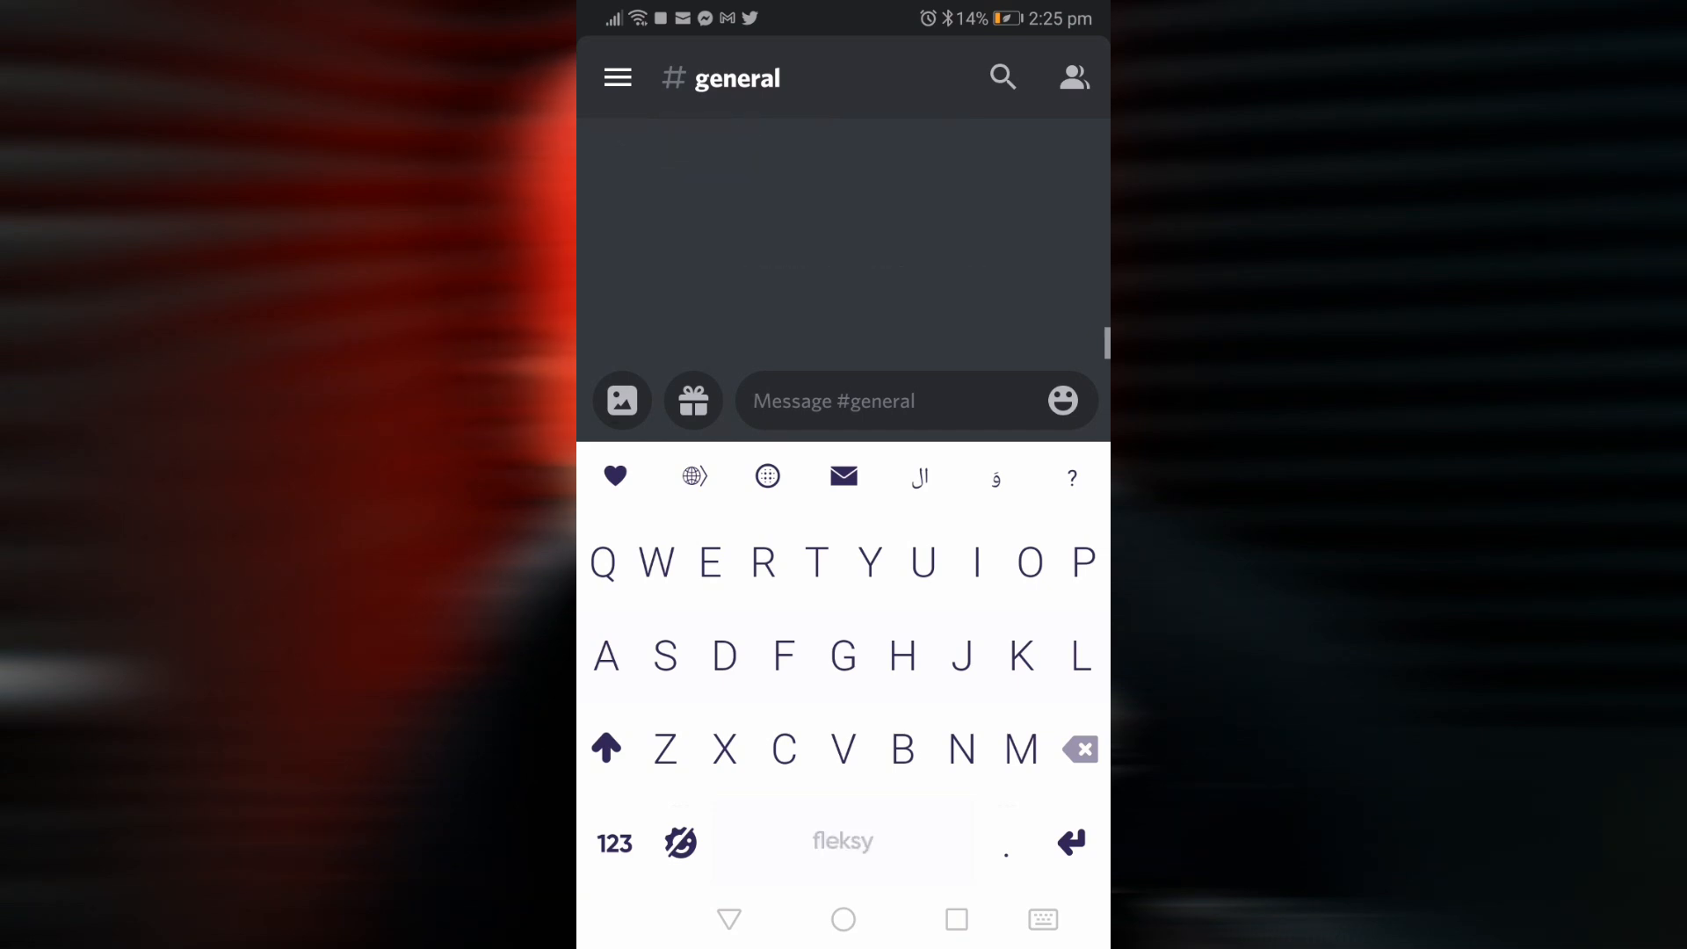
left_click(729, 919)
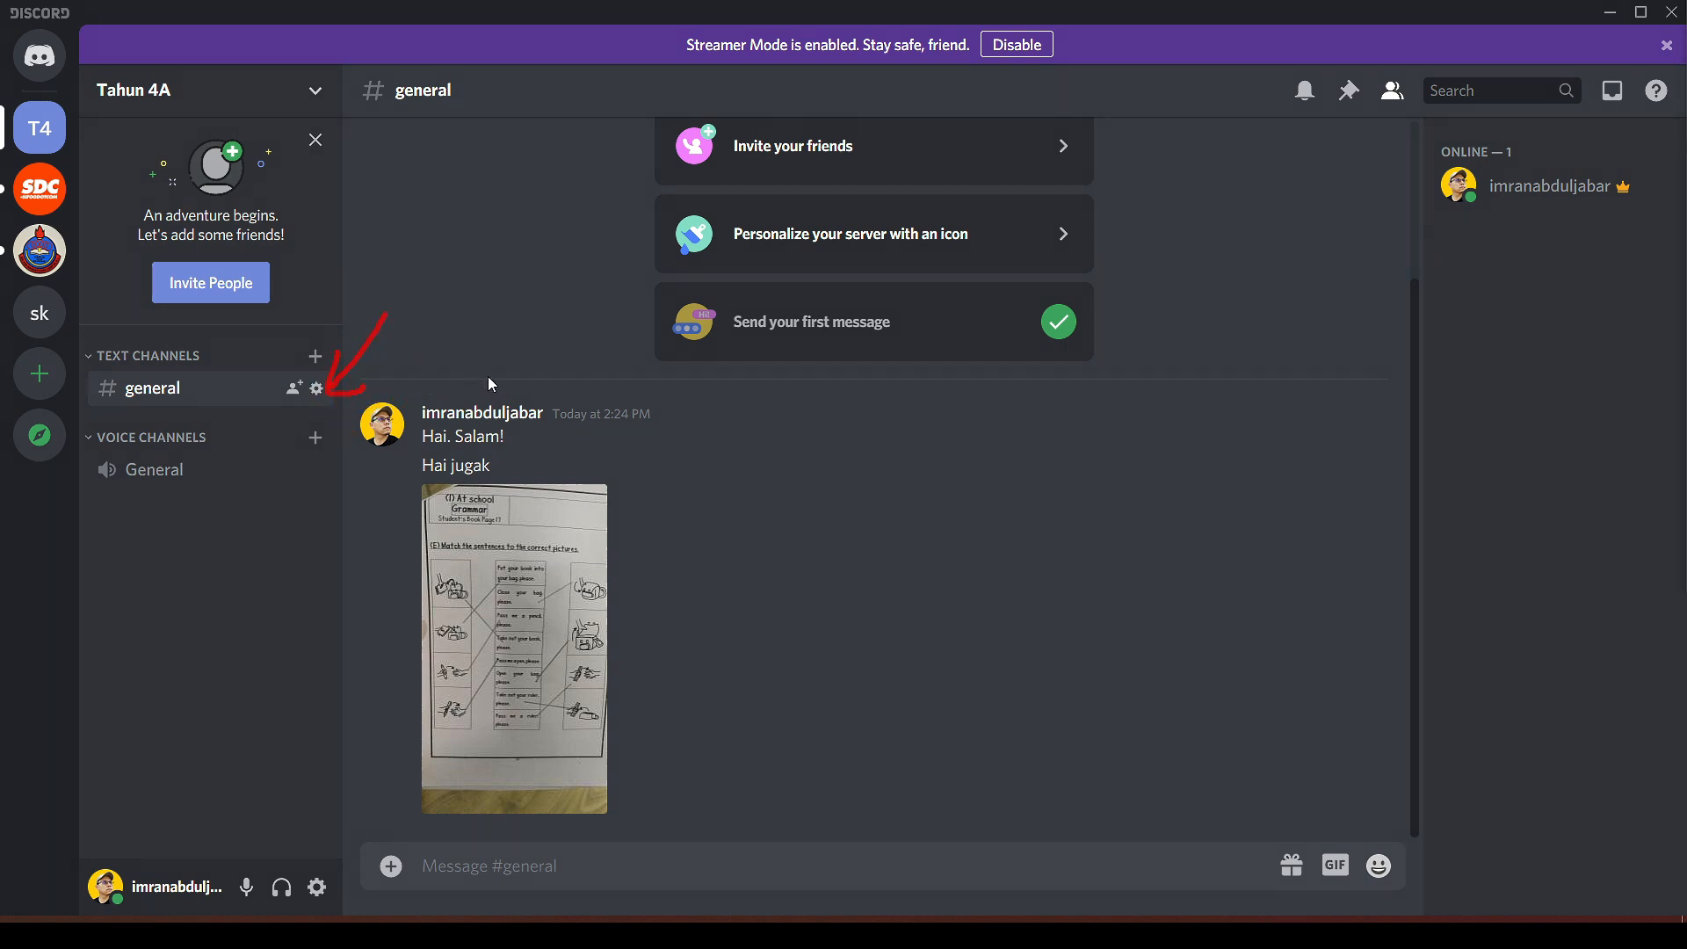
In the Discord desktop app, change the general text channel's name to tahun-4a in its settings.
left_click(317, 388)
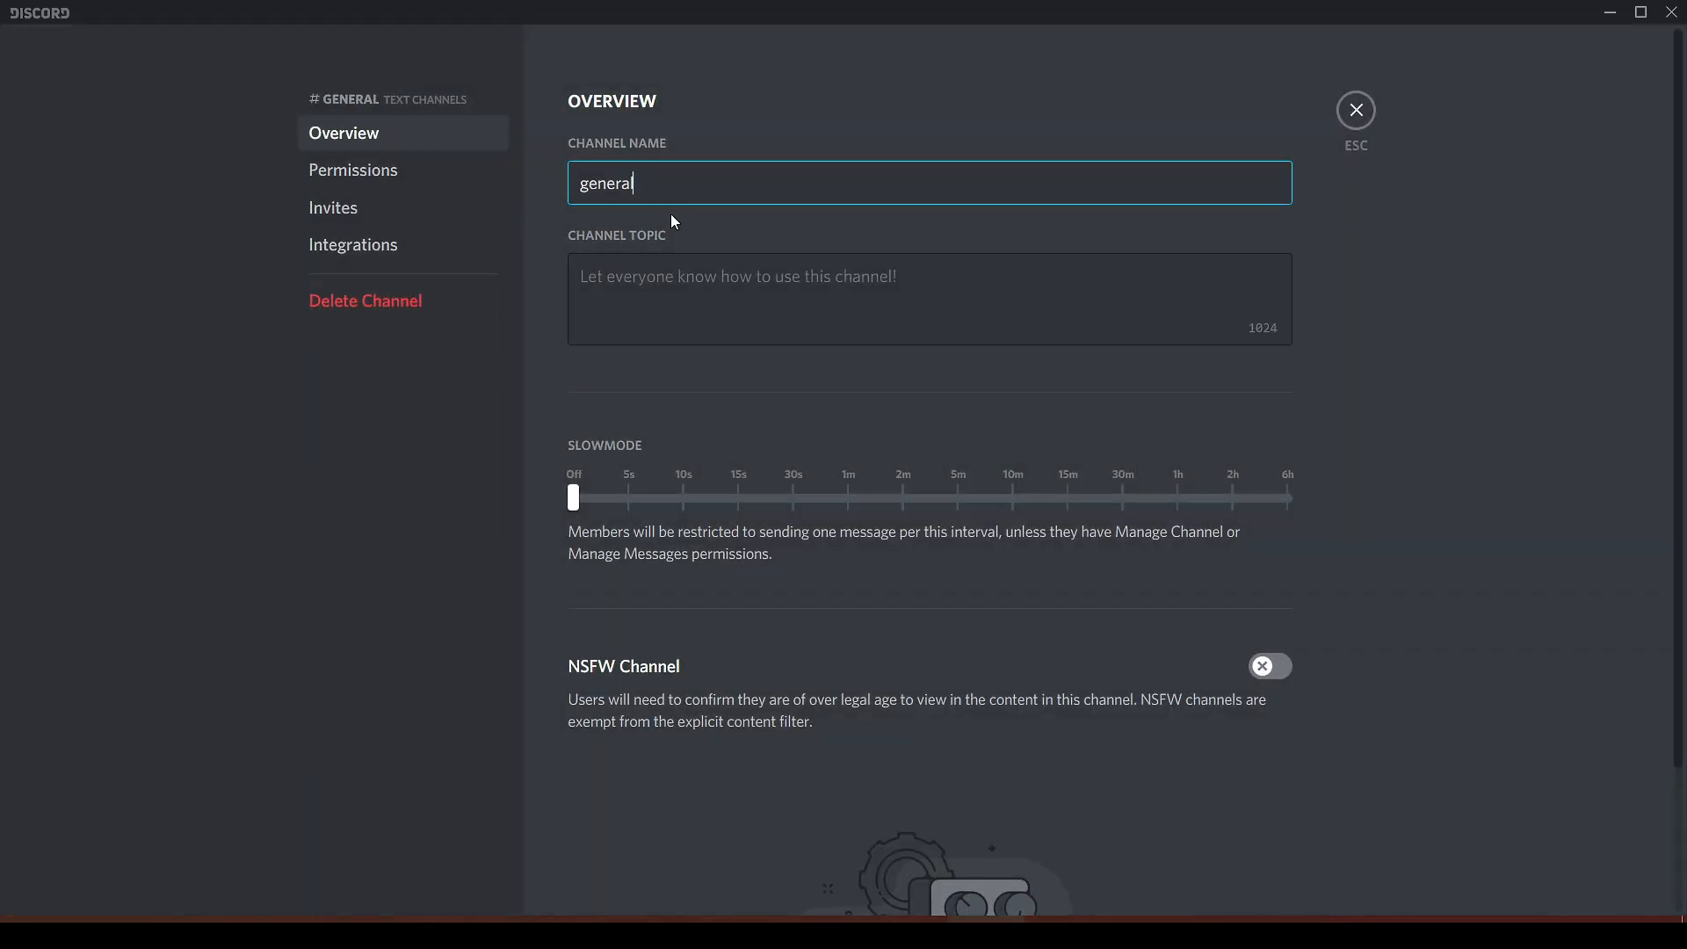
key("ctrl+a")
type("tahun4a")
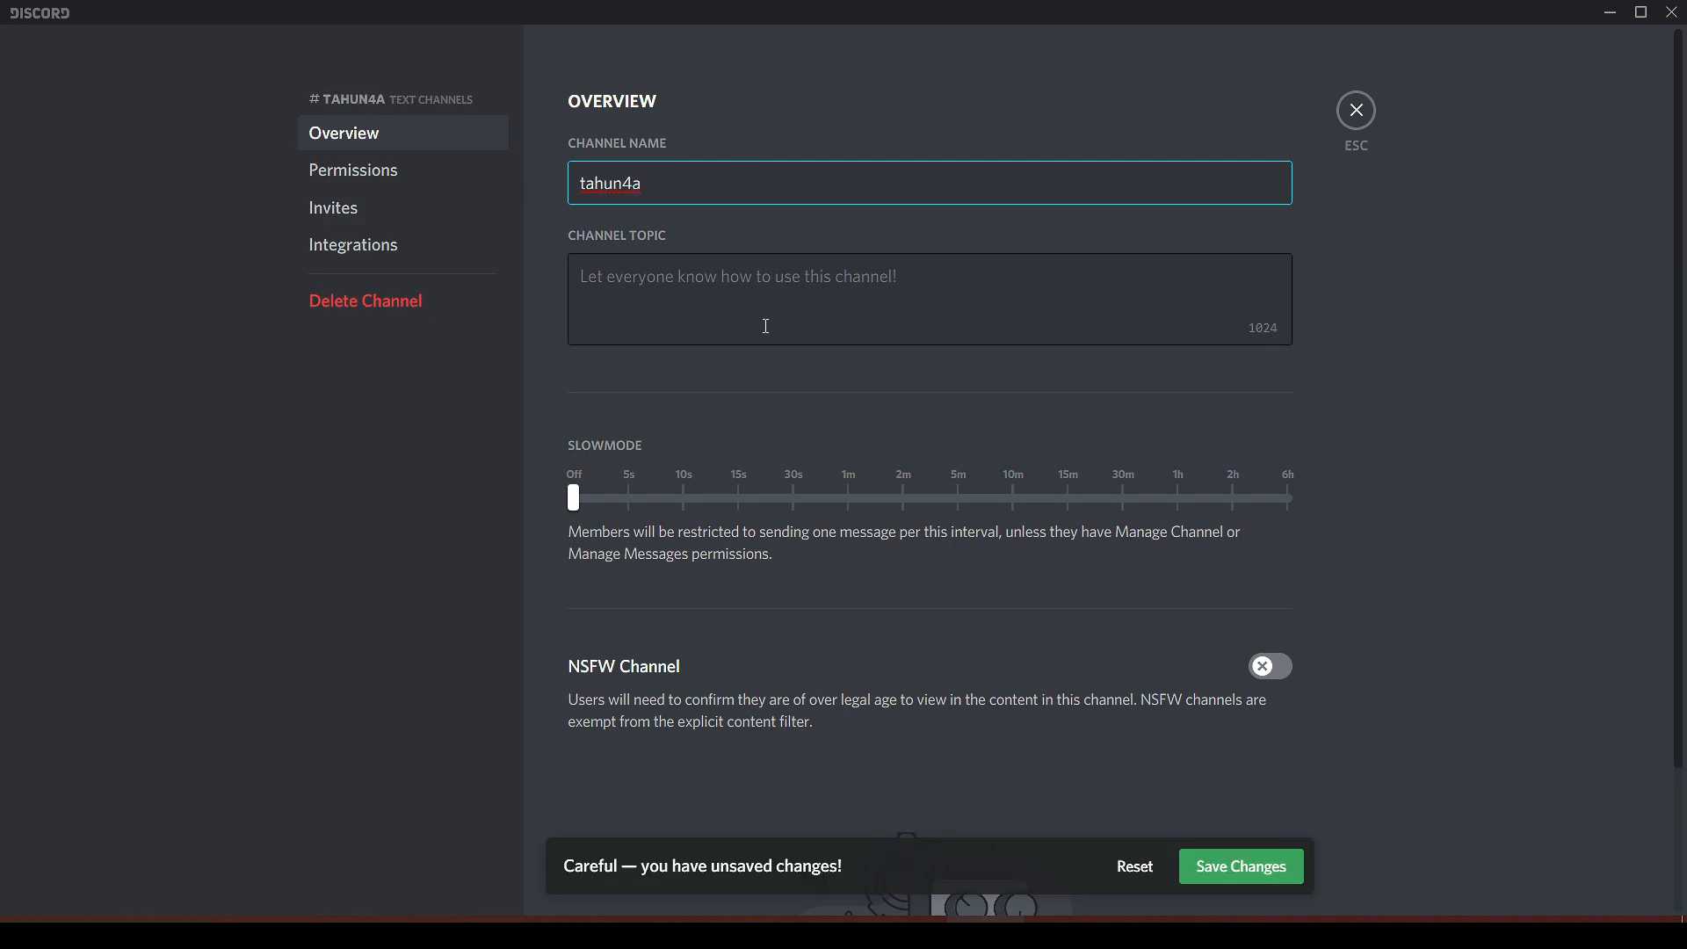
left_click(672, 299)
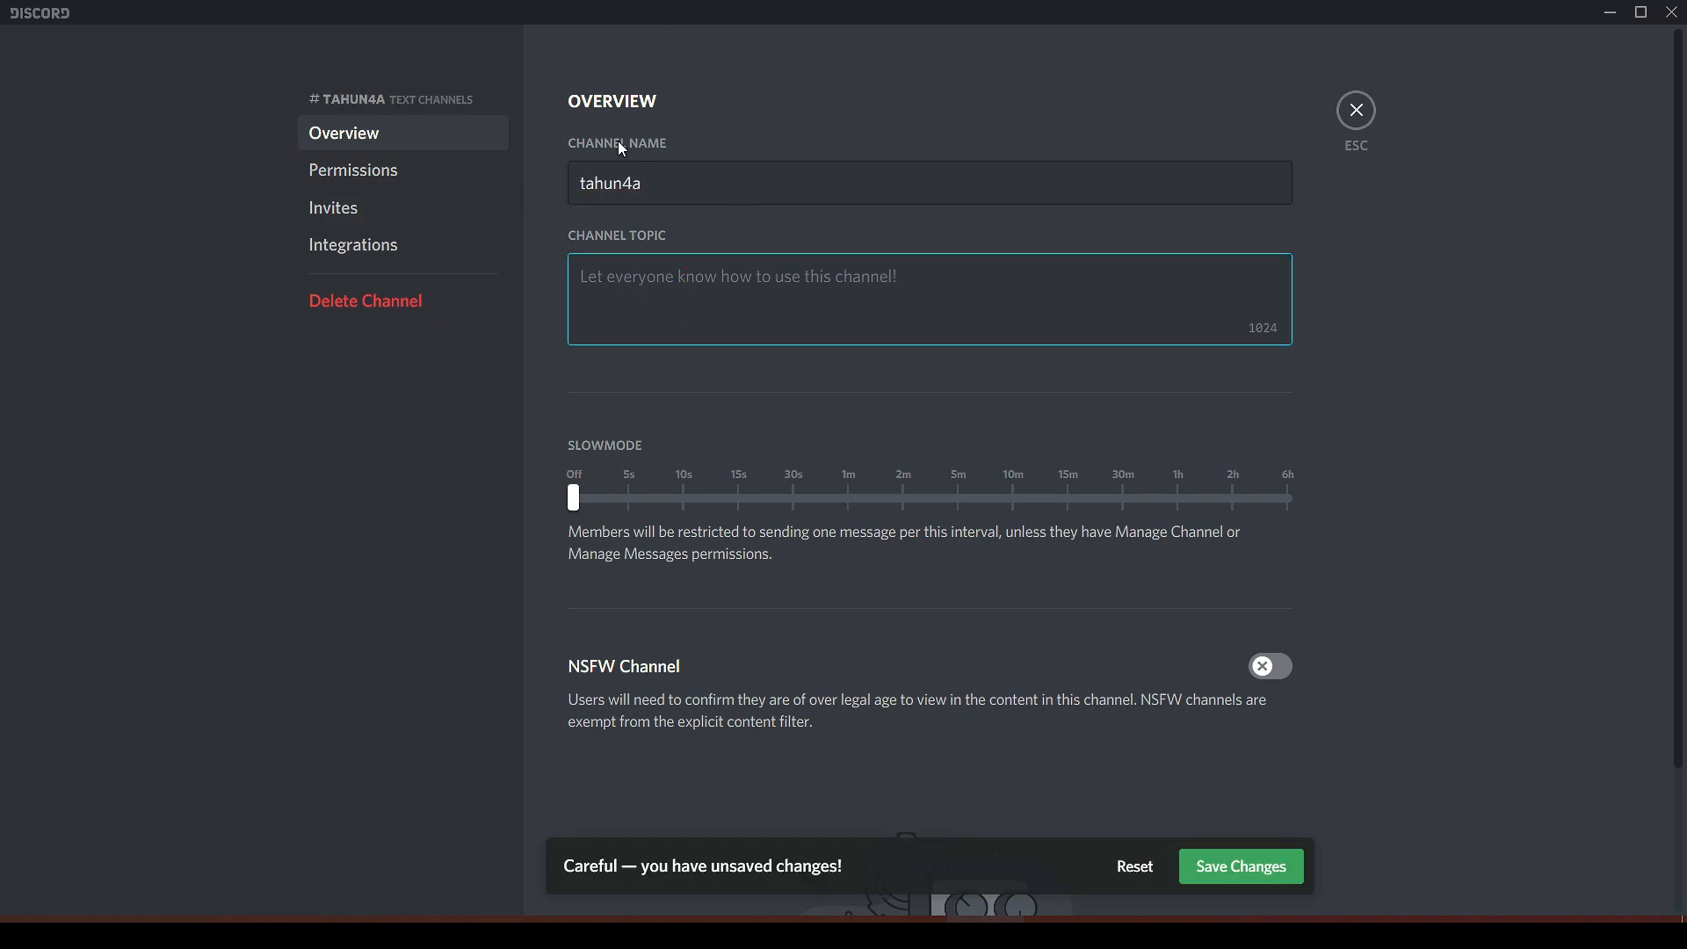
left_click(624, 188)
type("-")
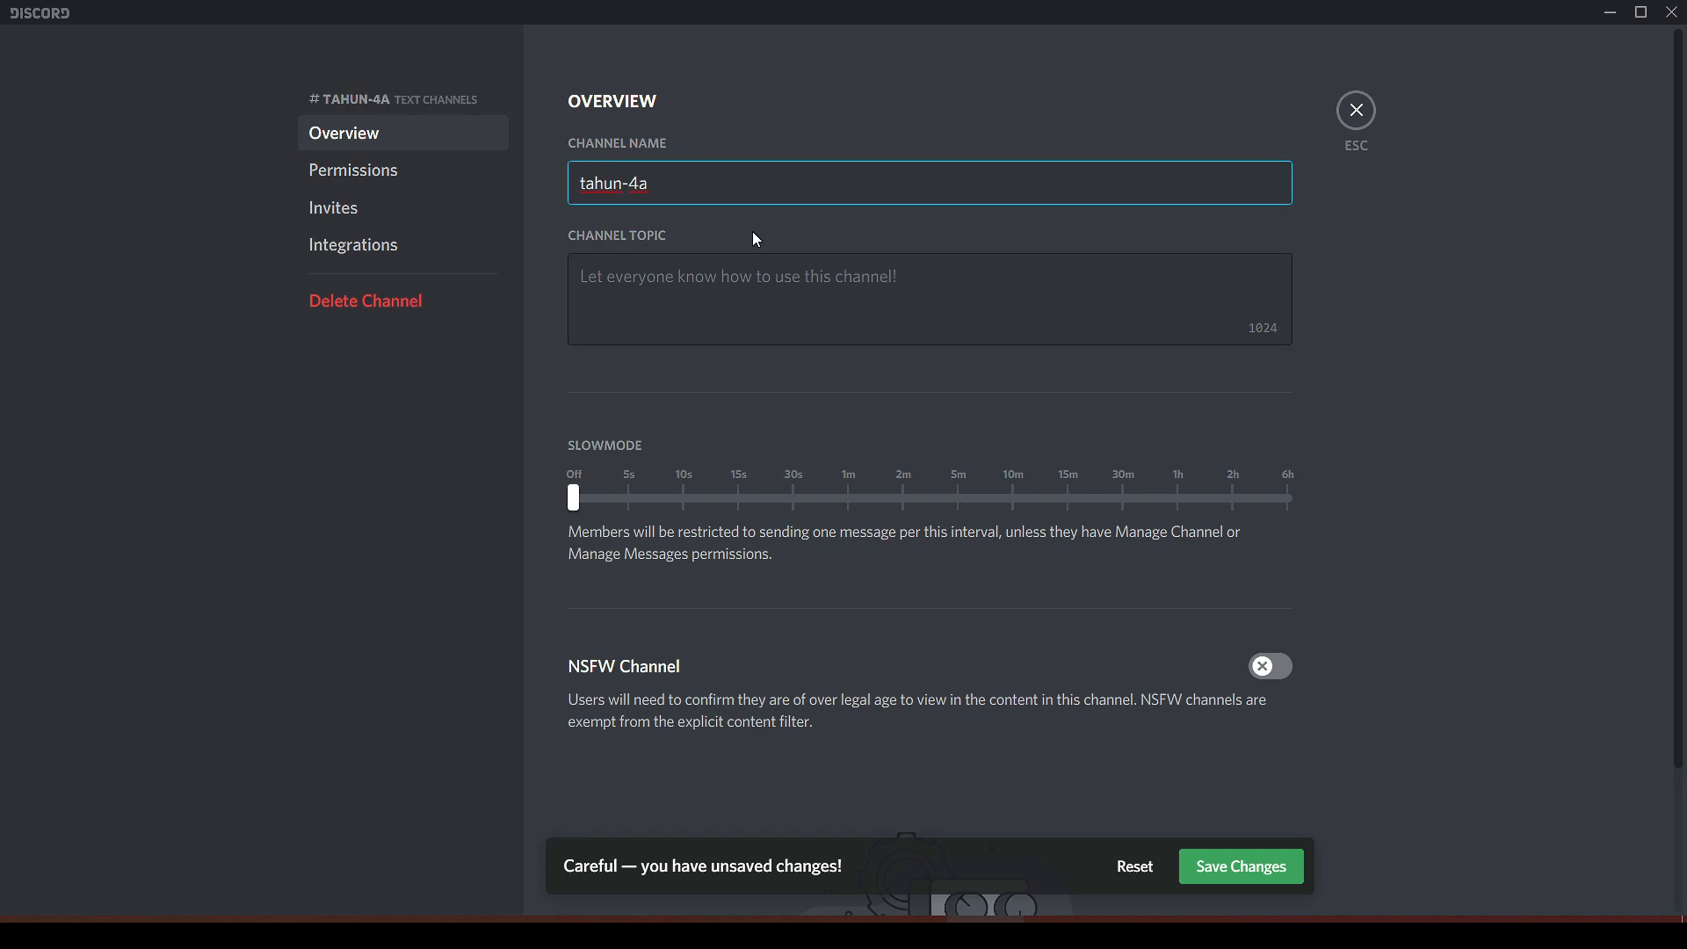
Set the channel topic to "selamat datang ke kelas Tahun 4A".
left_click(727, 279)
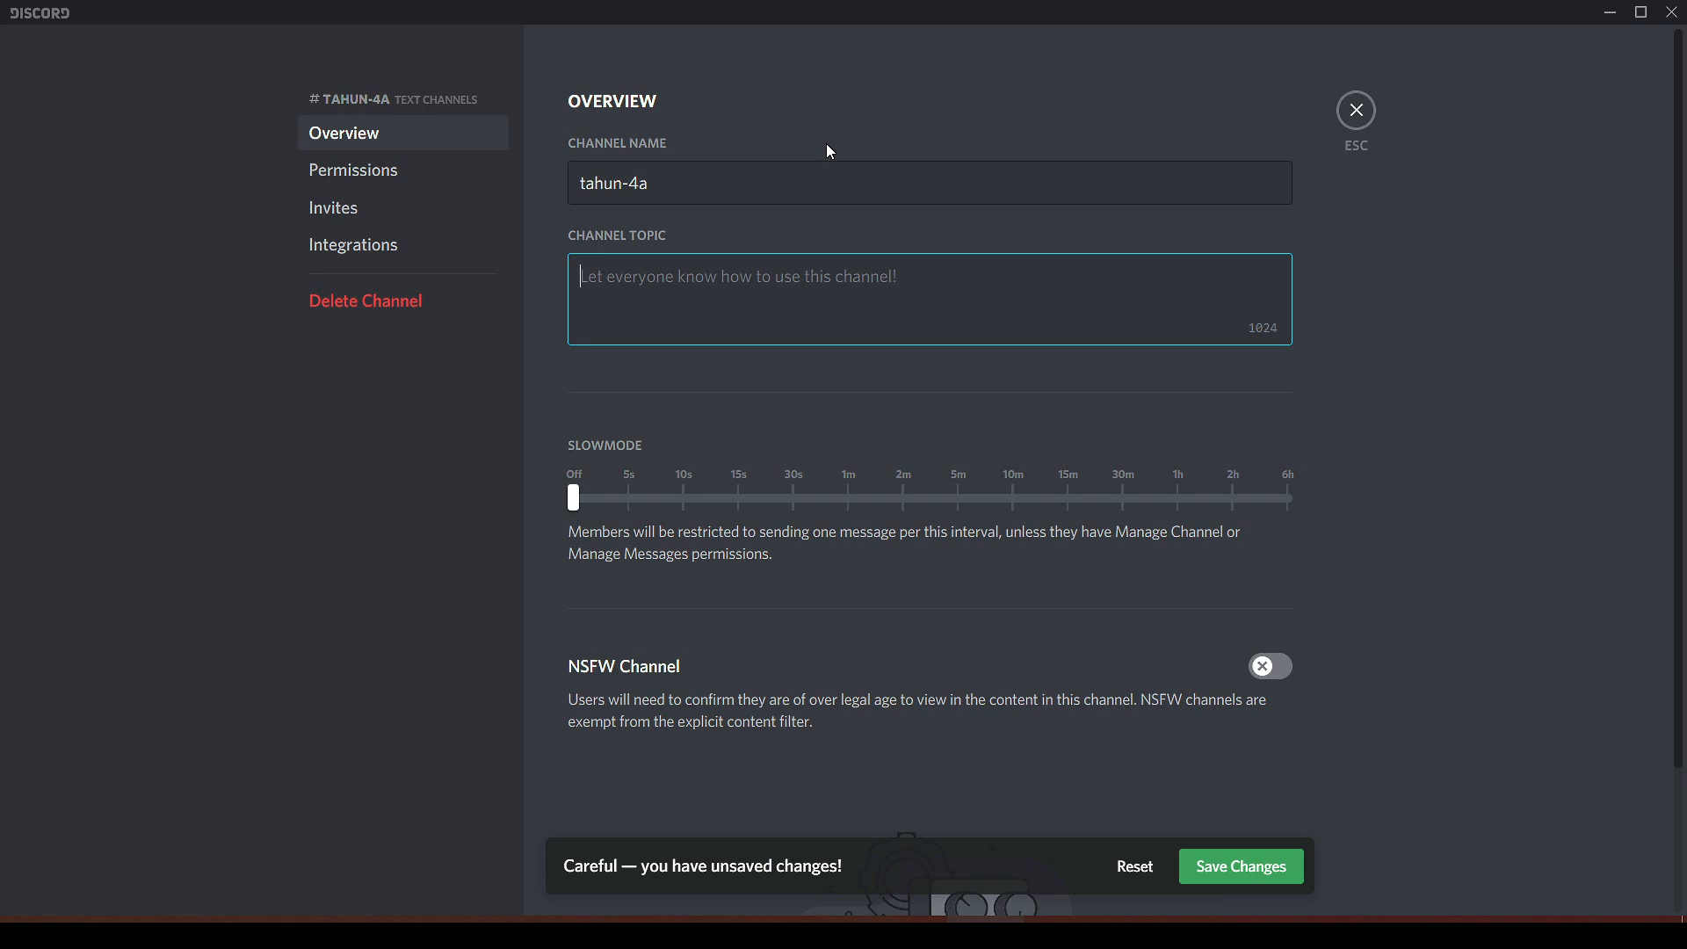
type("selamat ")
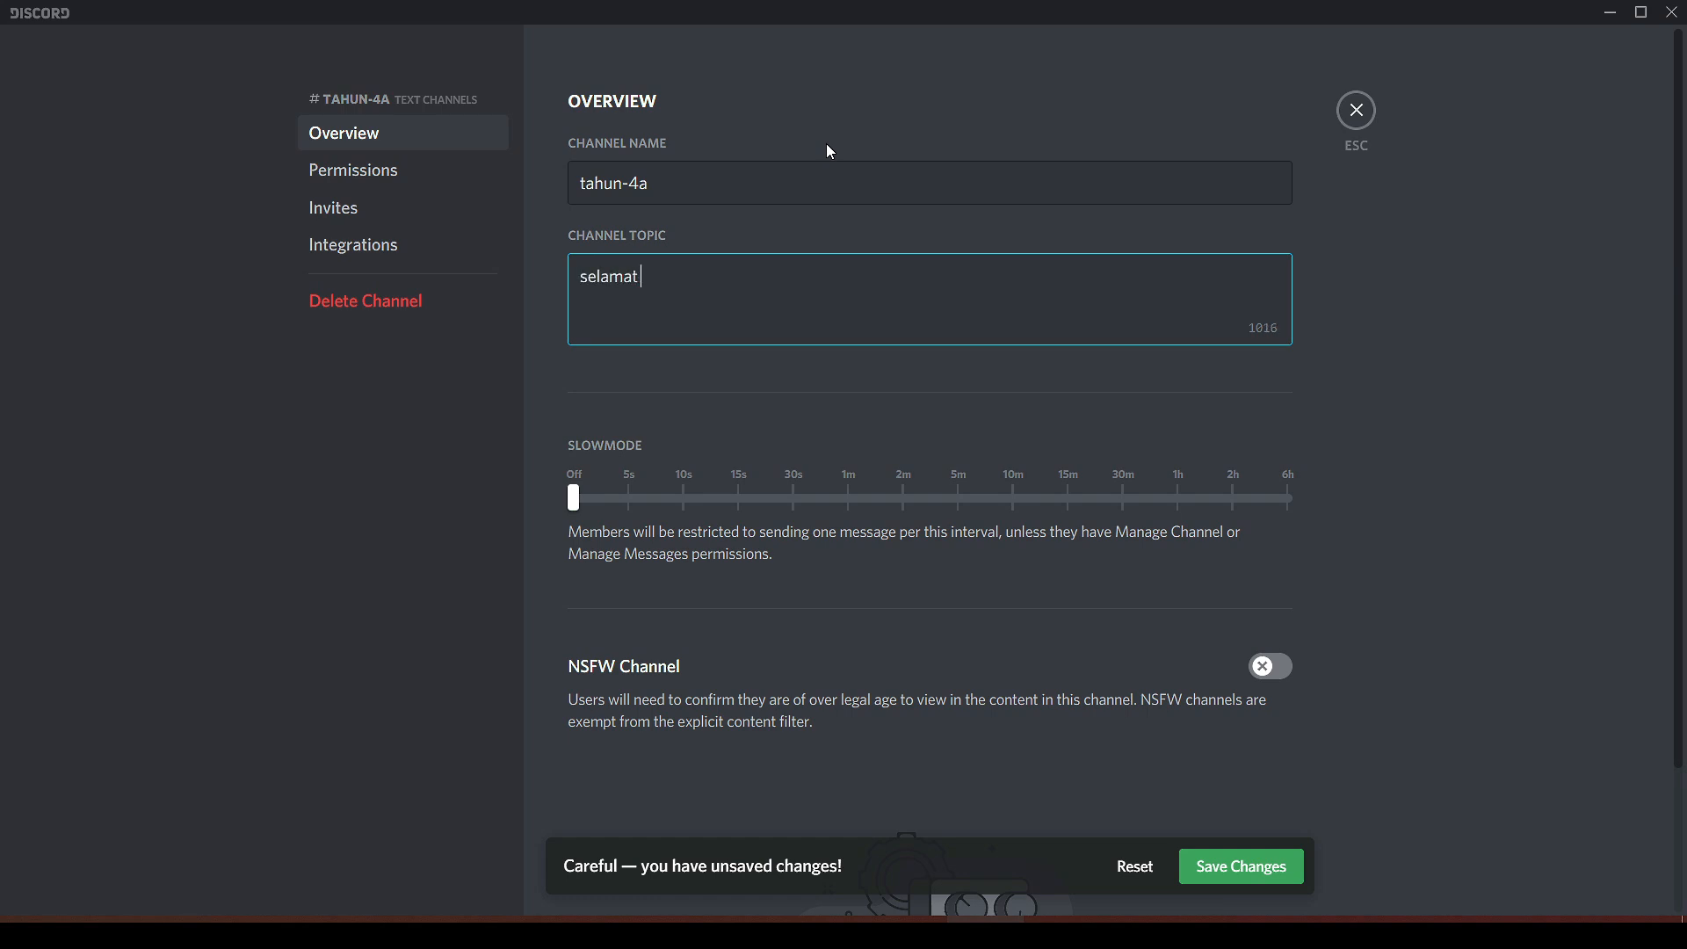
type("datang ke kelas Tahun 4A")
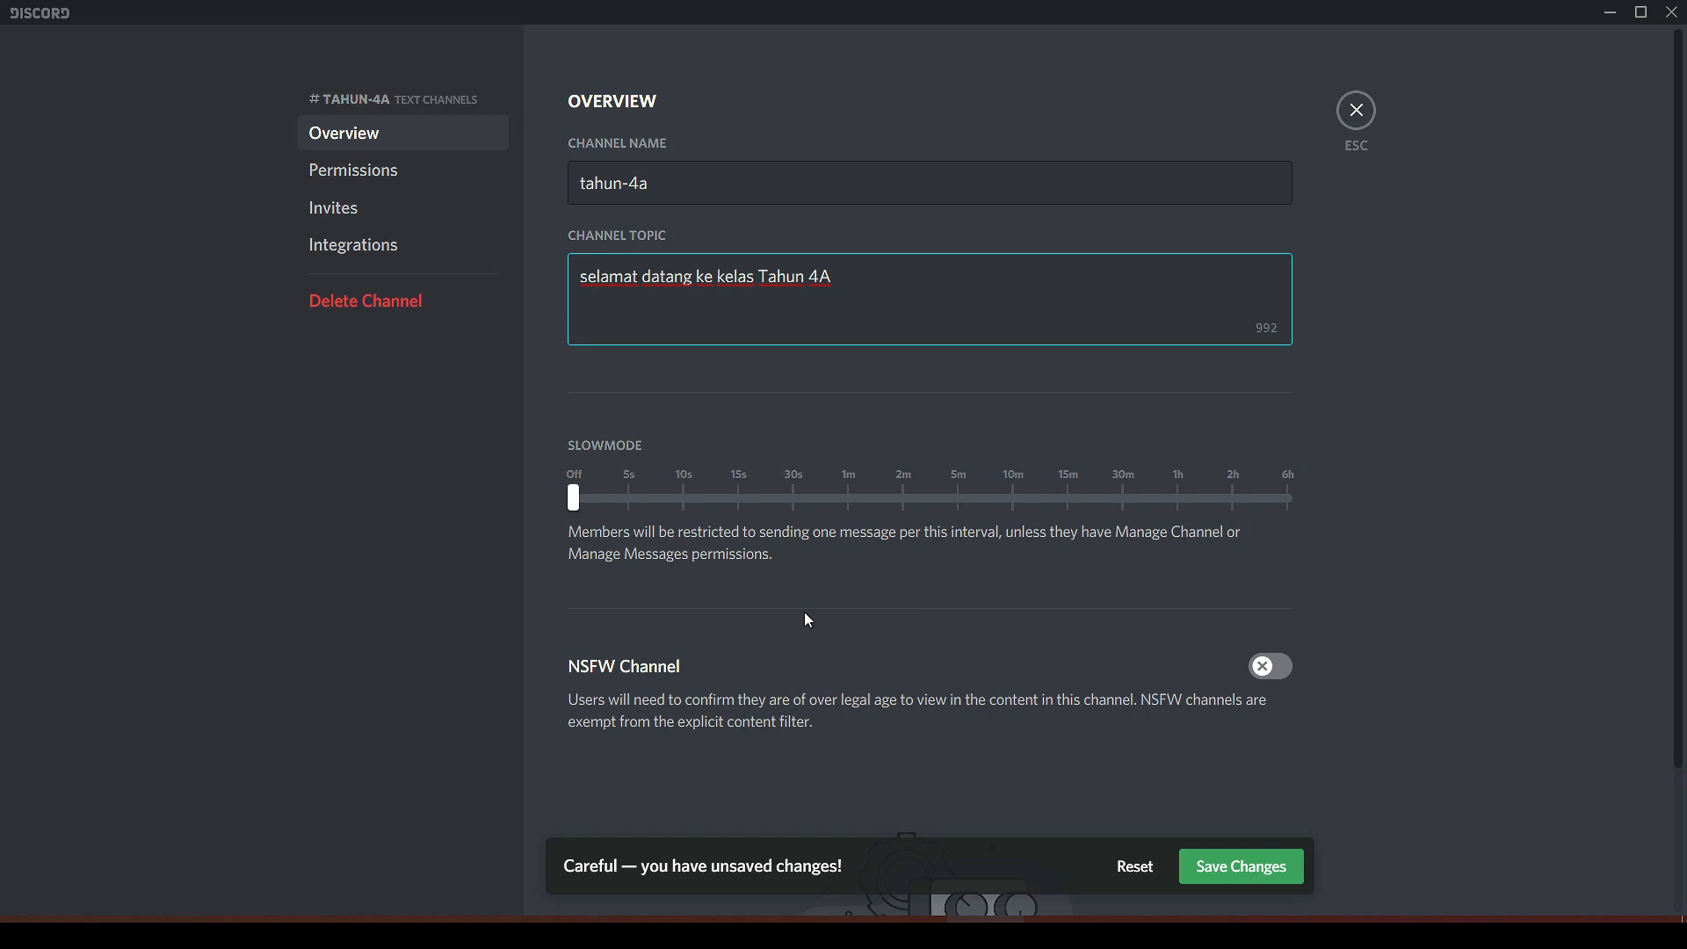
Try a slowmode interval of 5s for the channel, return it to Off and look over the remaining overview settings.
left_click(1118, 556)
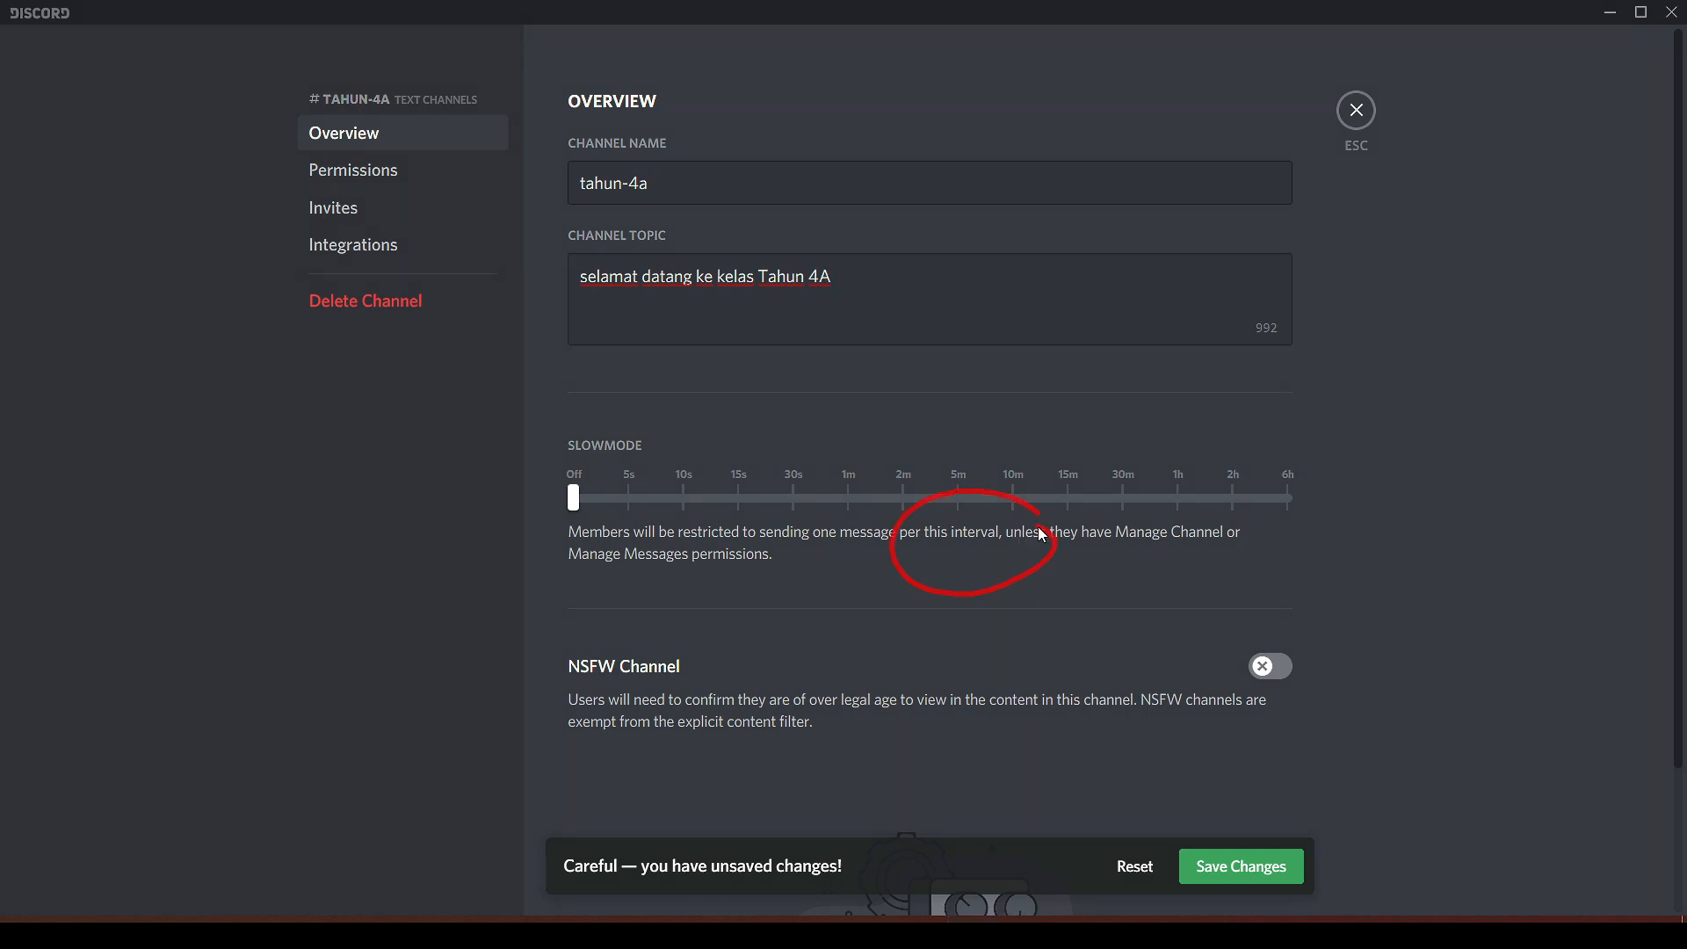
key("Escape")
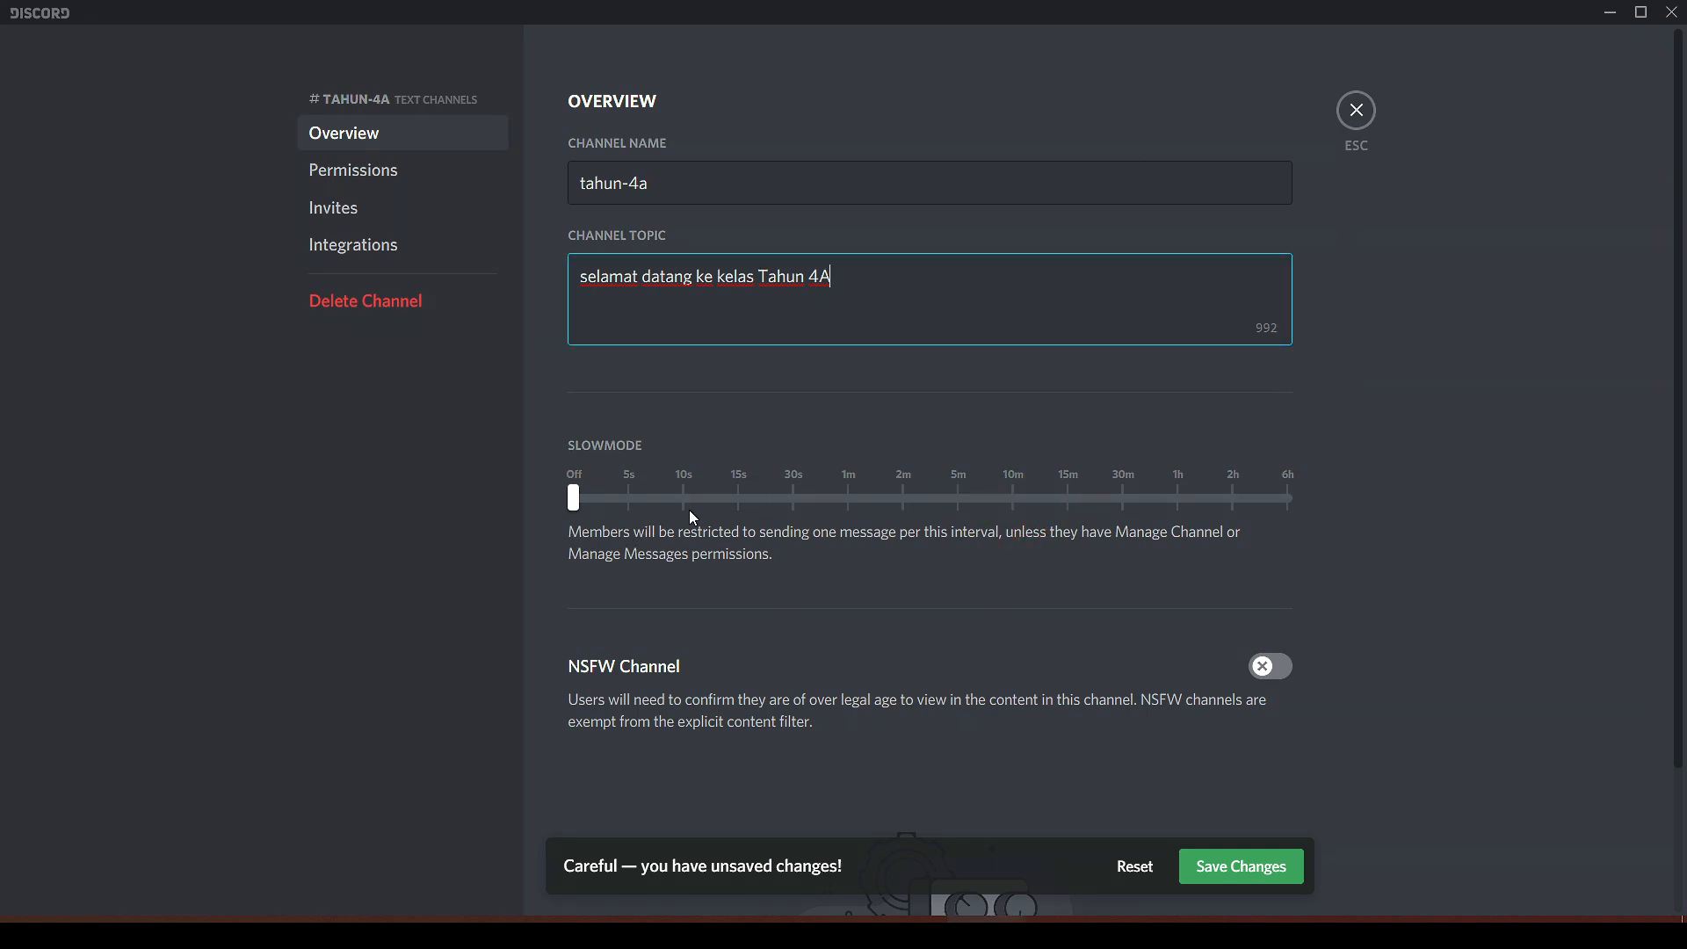
left_click_drag(598, 512, 628, 497)
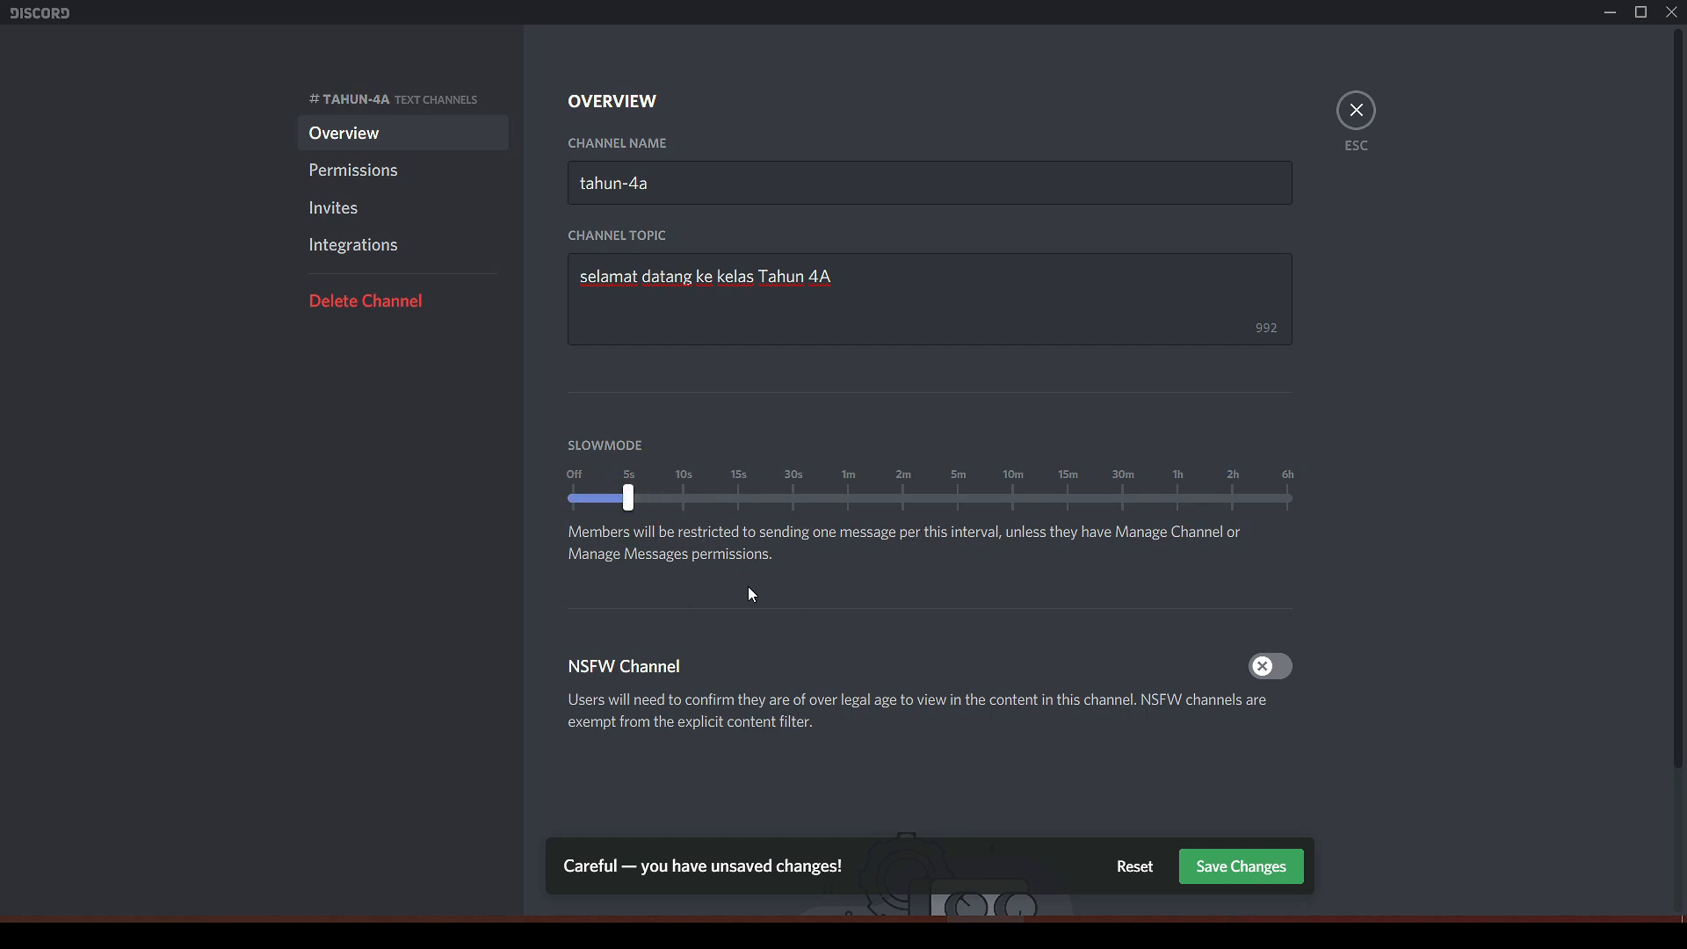
left_click_drag(629, 498, 473, 551)
scroll(957, 694, "down", 2)
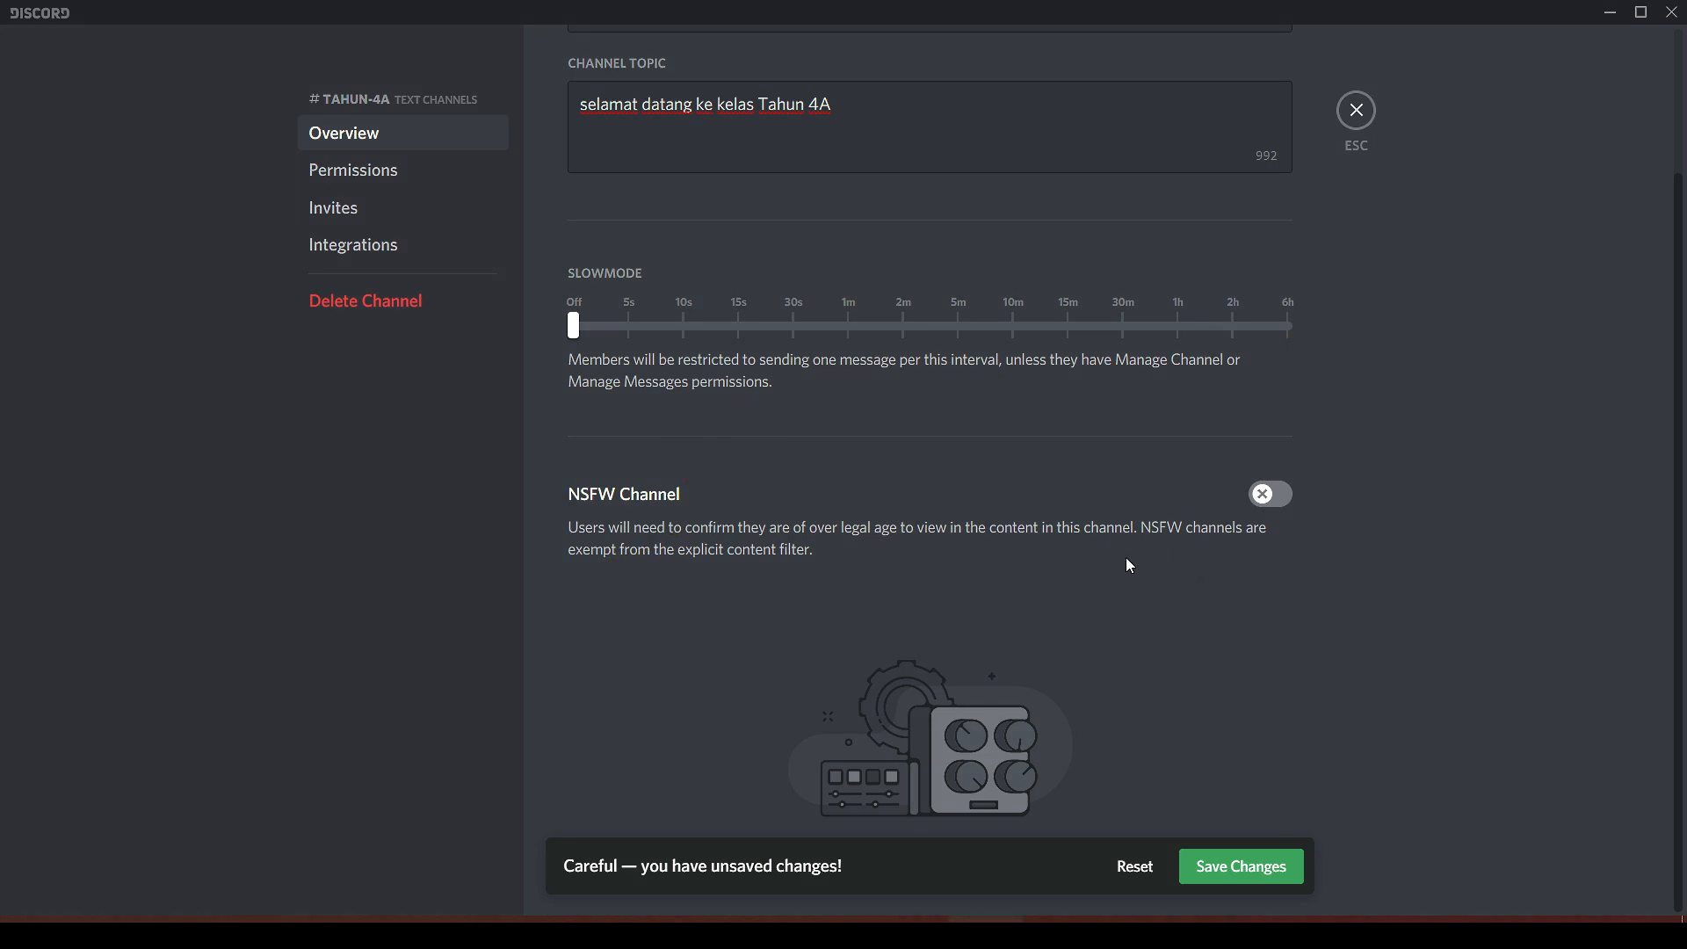
scroll(1188, 300, "up", 2)
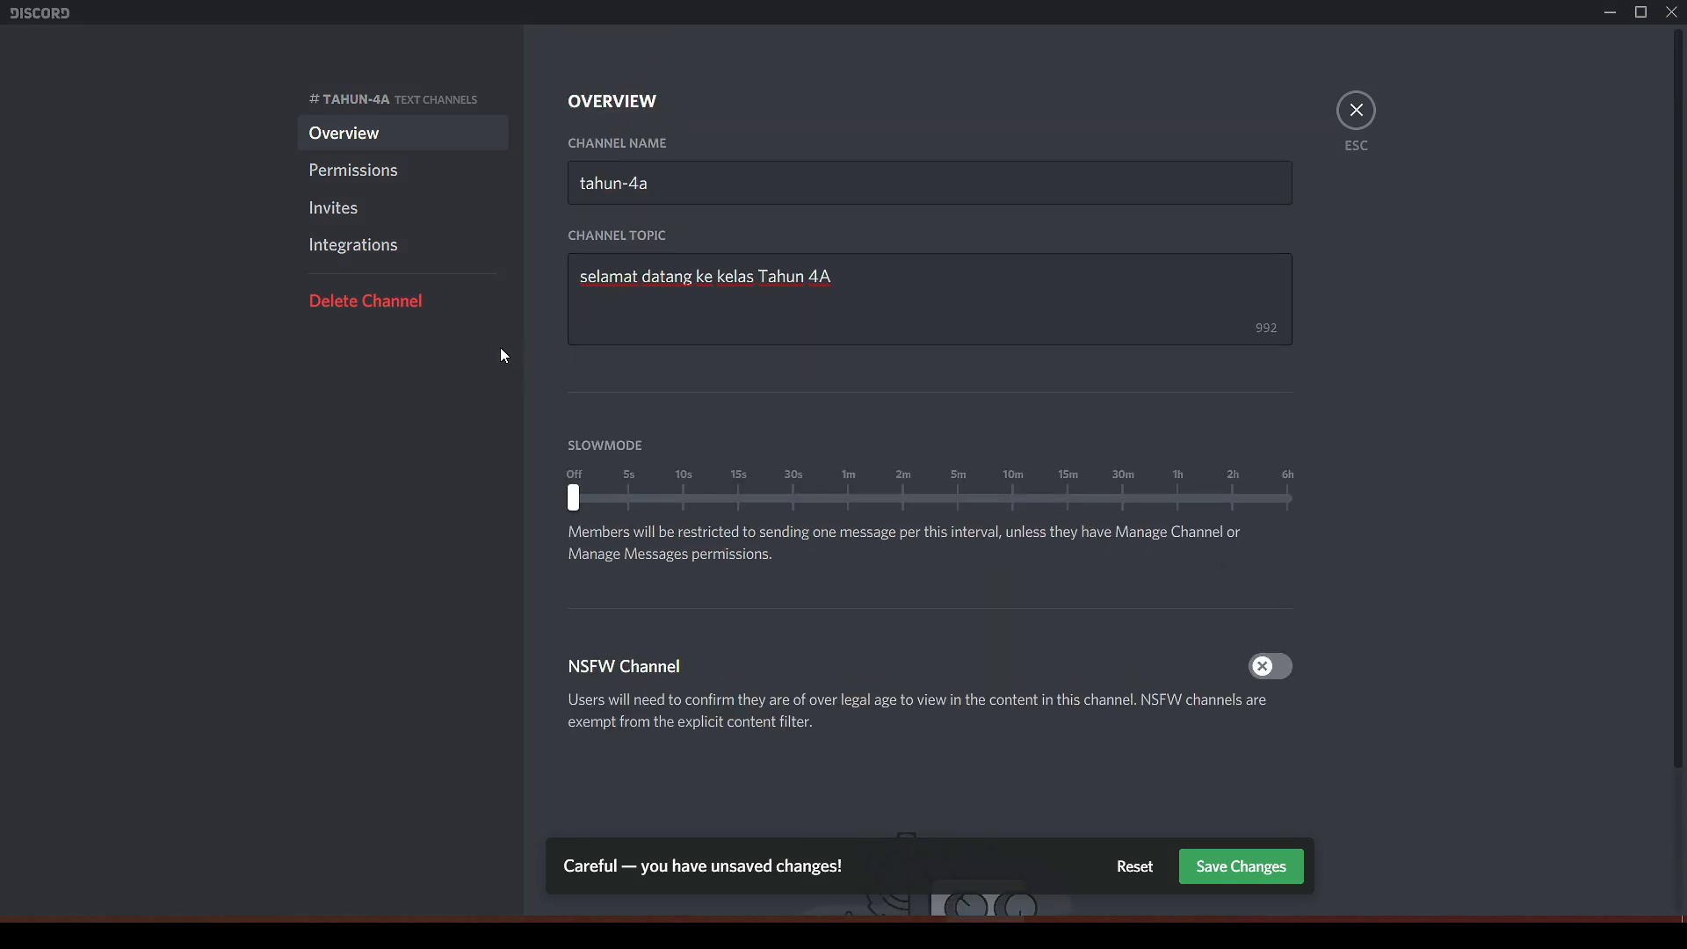
Save the tahun-4a channel's changed name and topic.
left_click(394, 169)
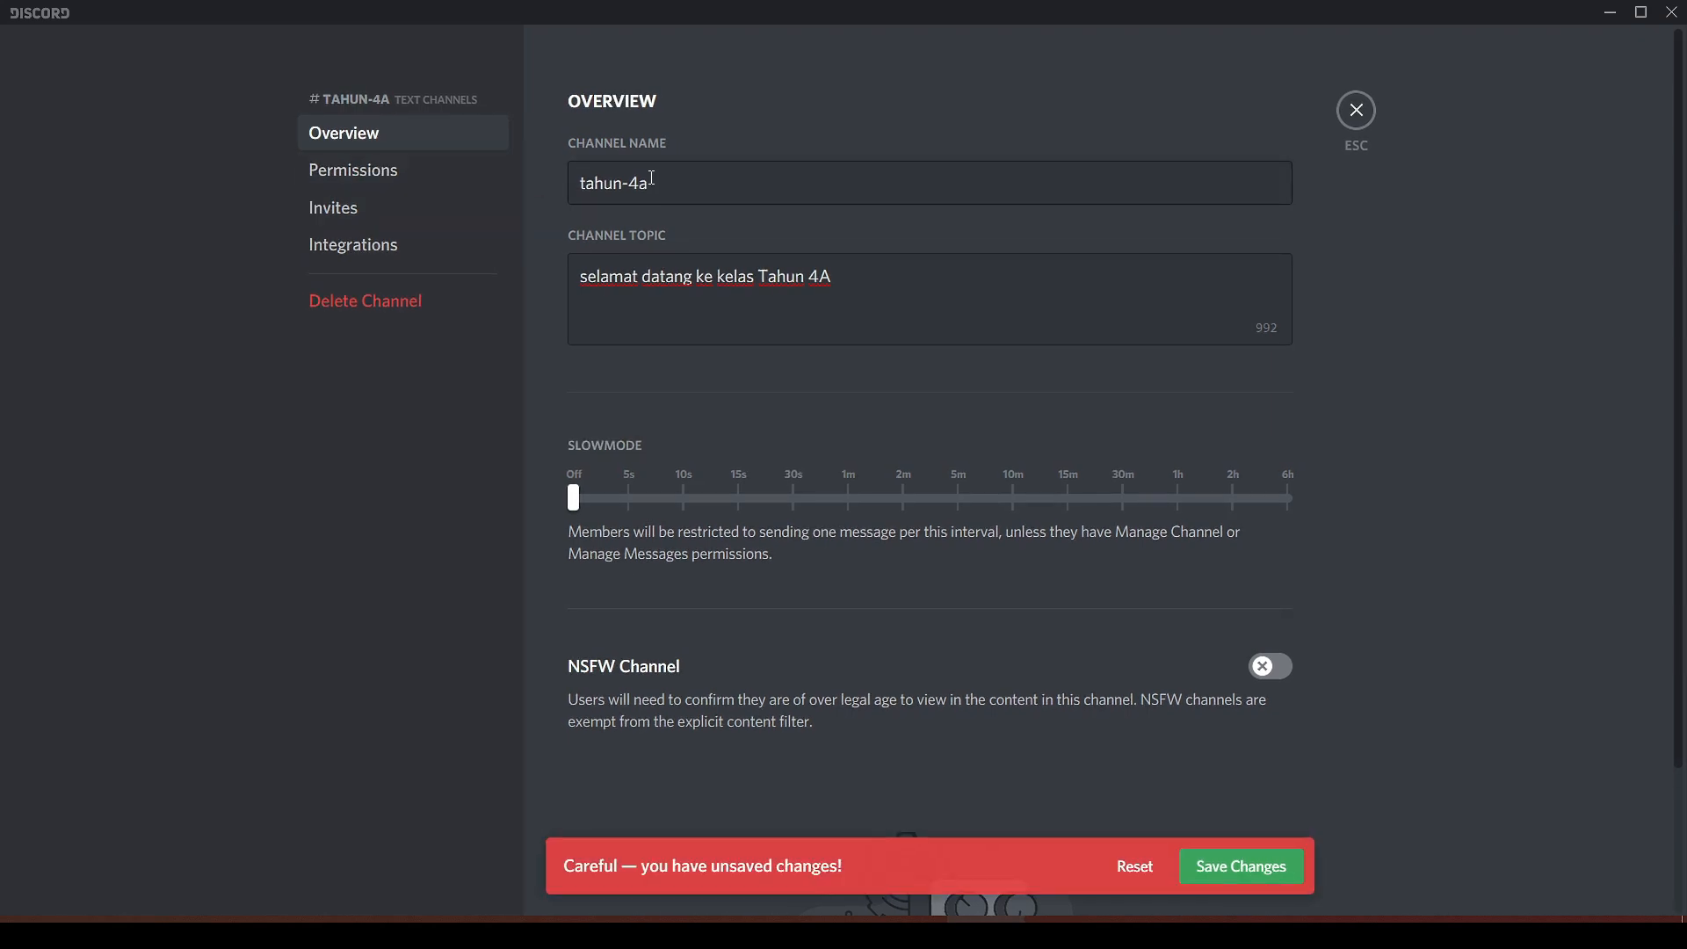
left_click(1269, 868)
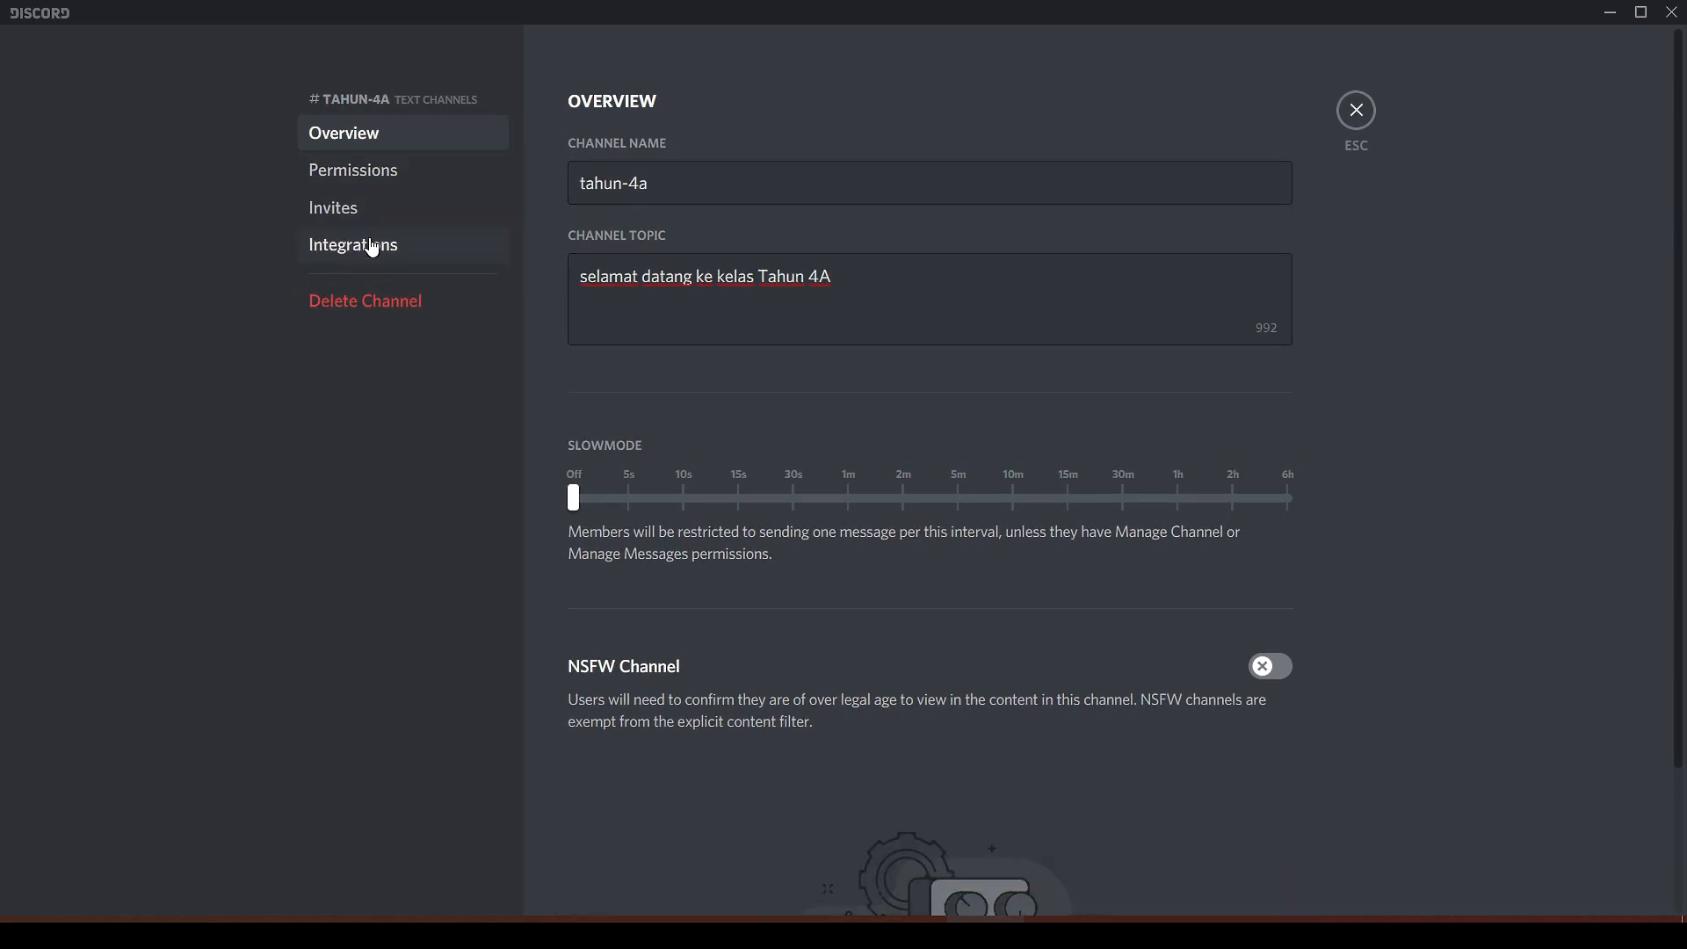
Try making the tahun-4a channel private, check the option to add members or roles, and turn the private setting off again.
left_click(387, 170)
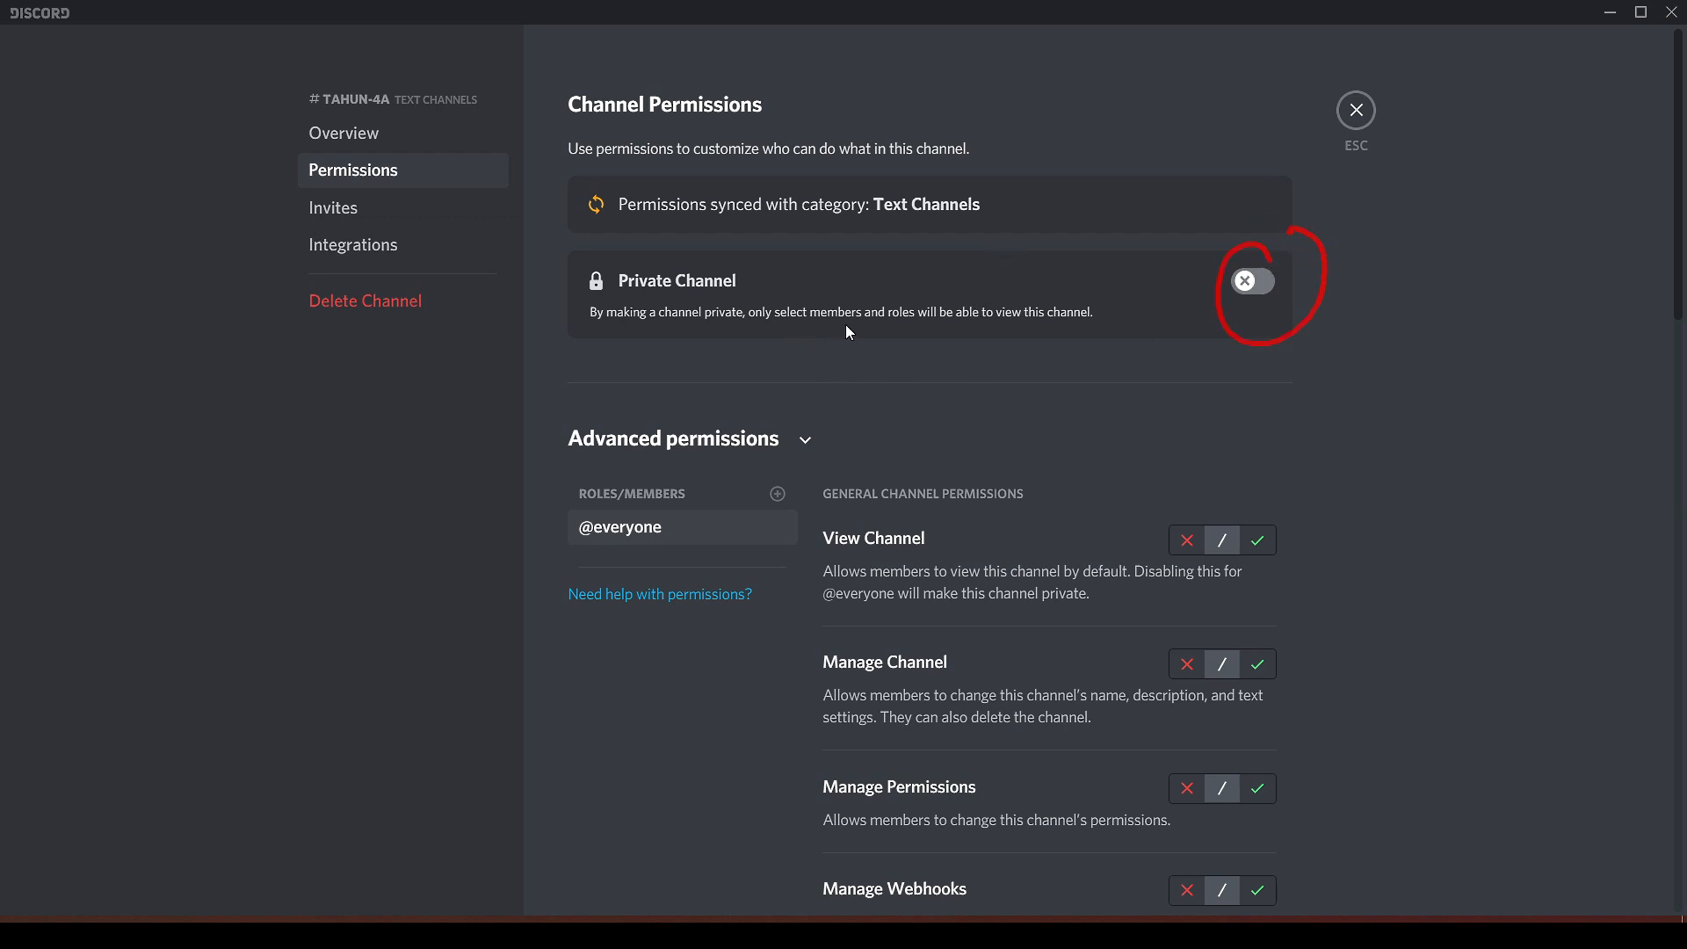
left_click_drag(814, 326, 1108, 314)
key("Escape")
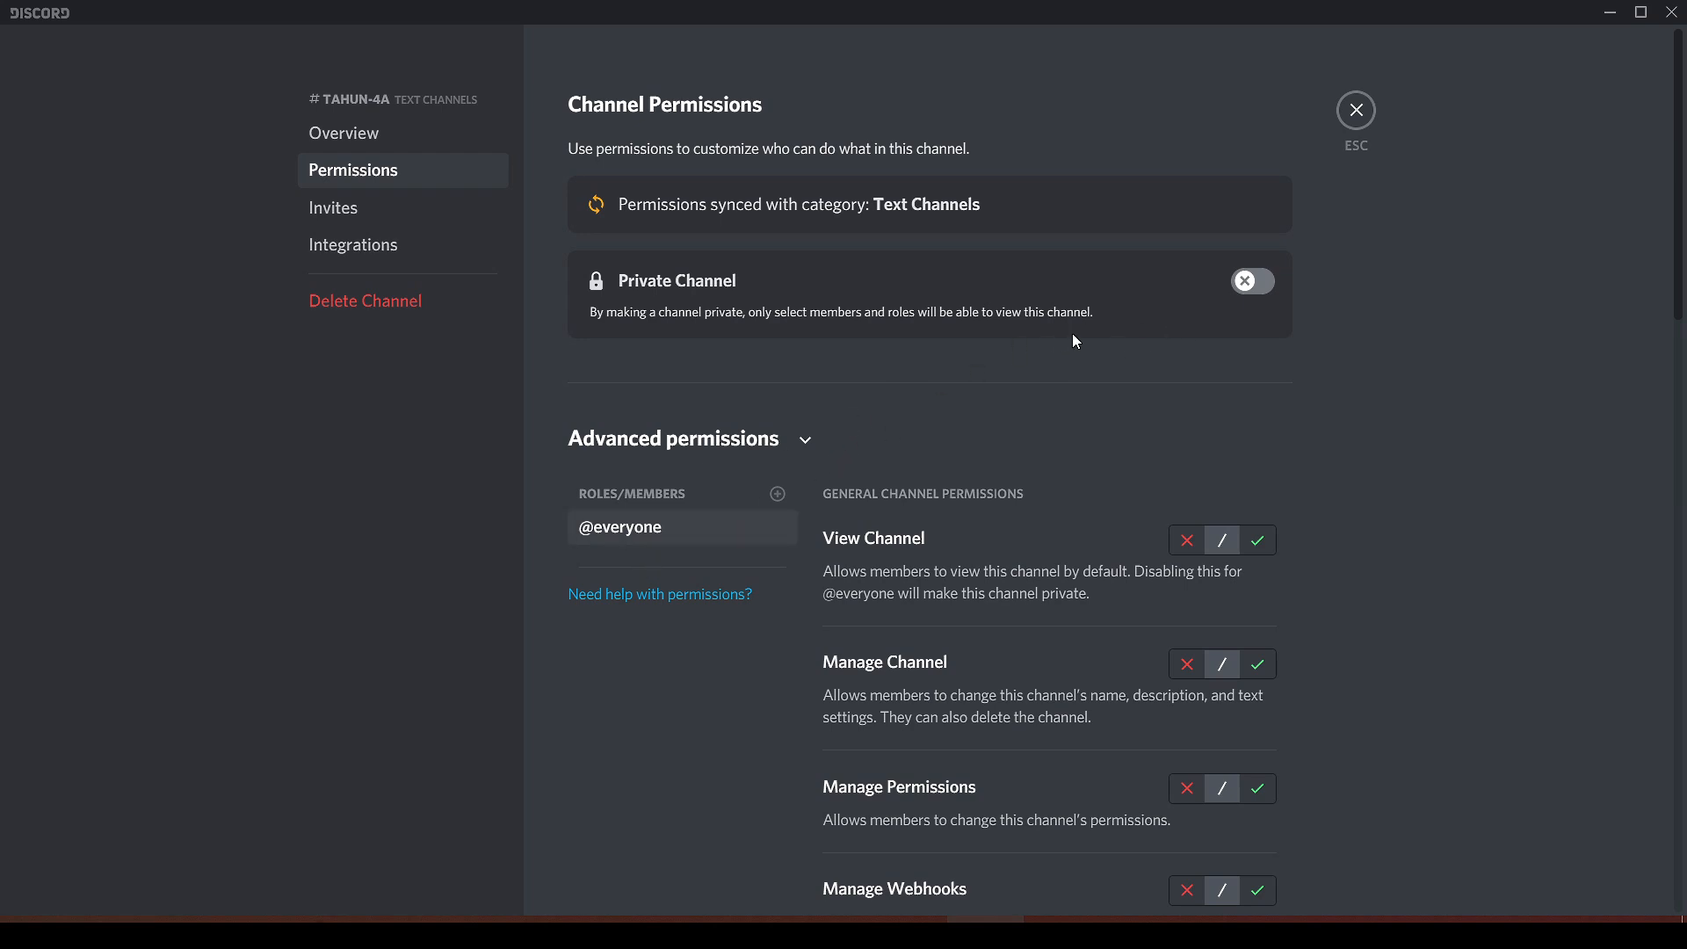
left_click(1254, 282)
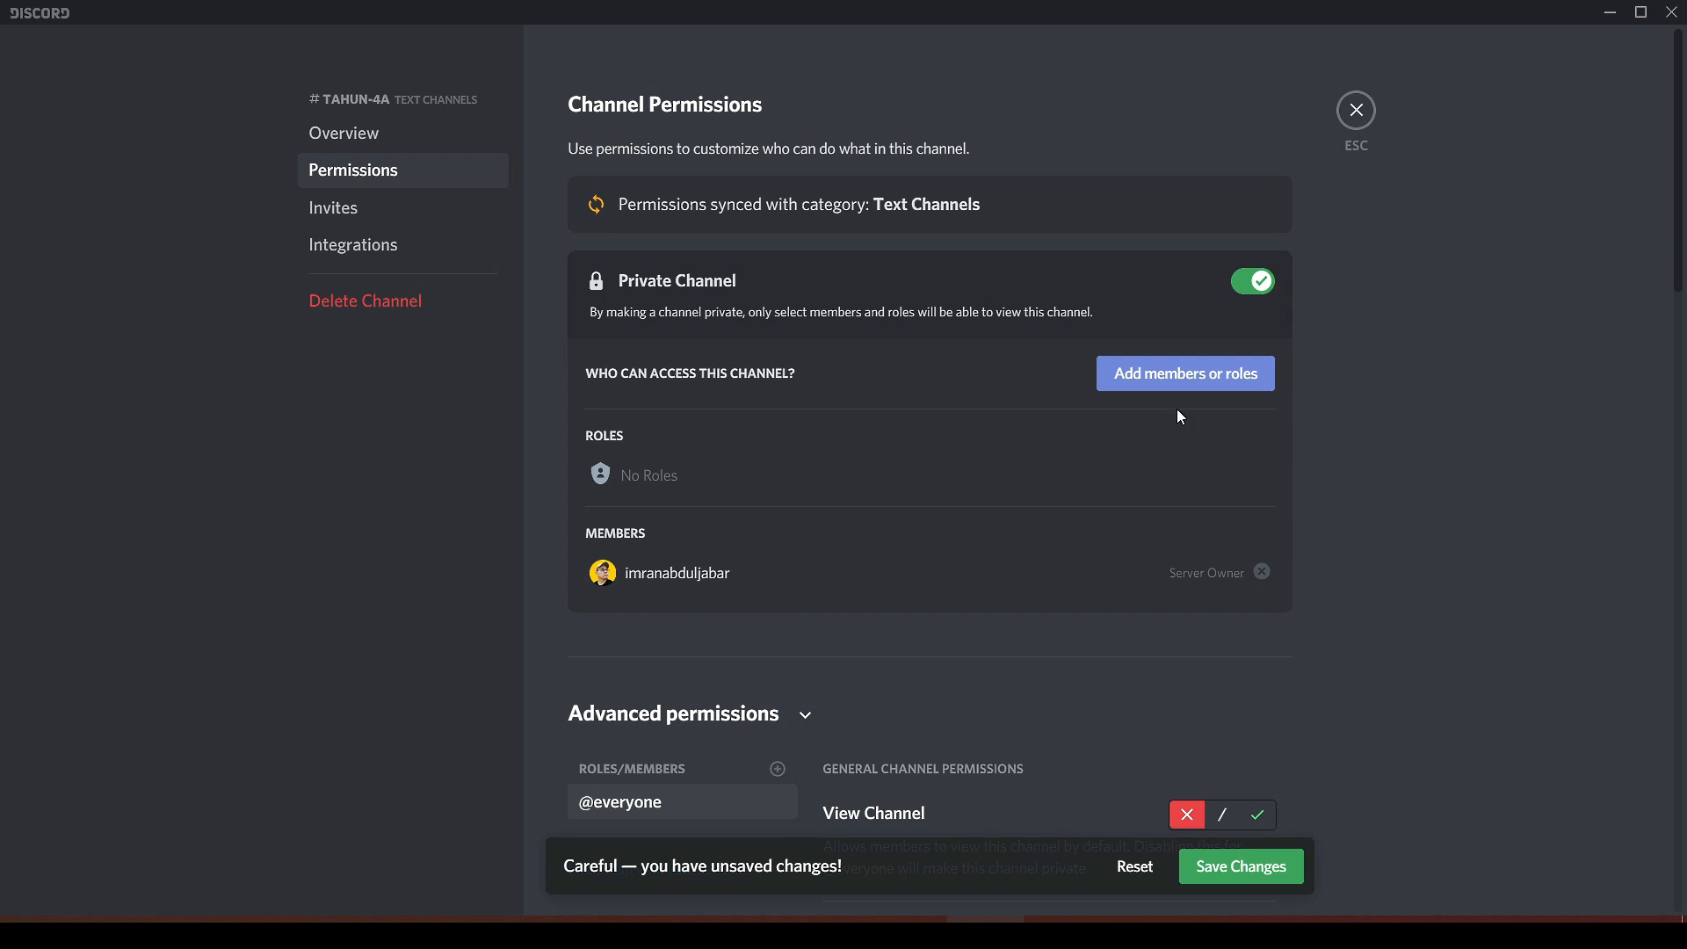
left_click(1251, 290)
left_click(1251, 288)
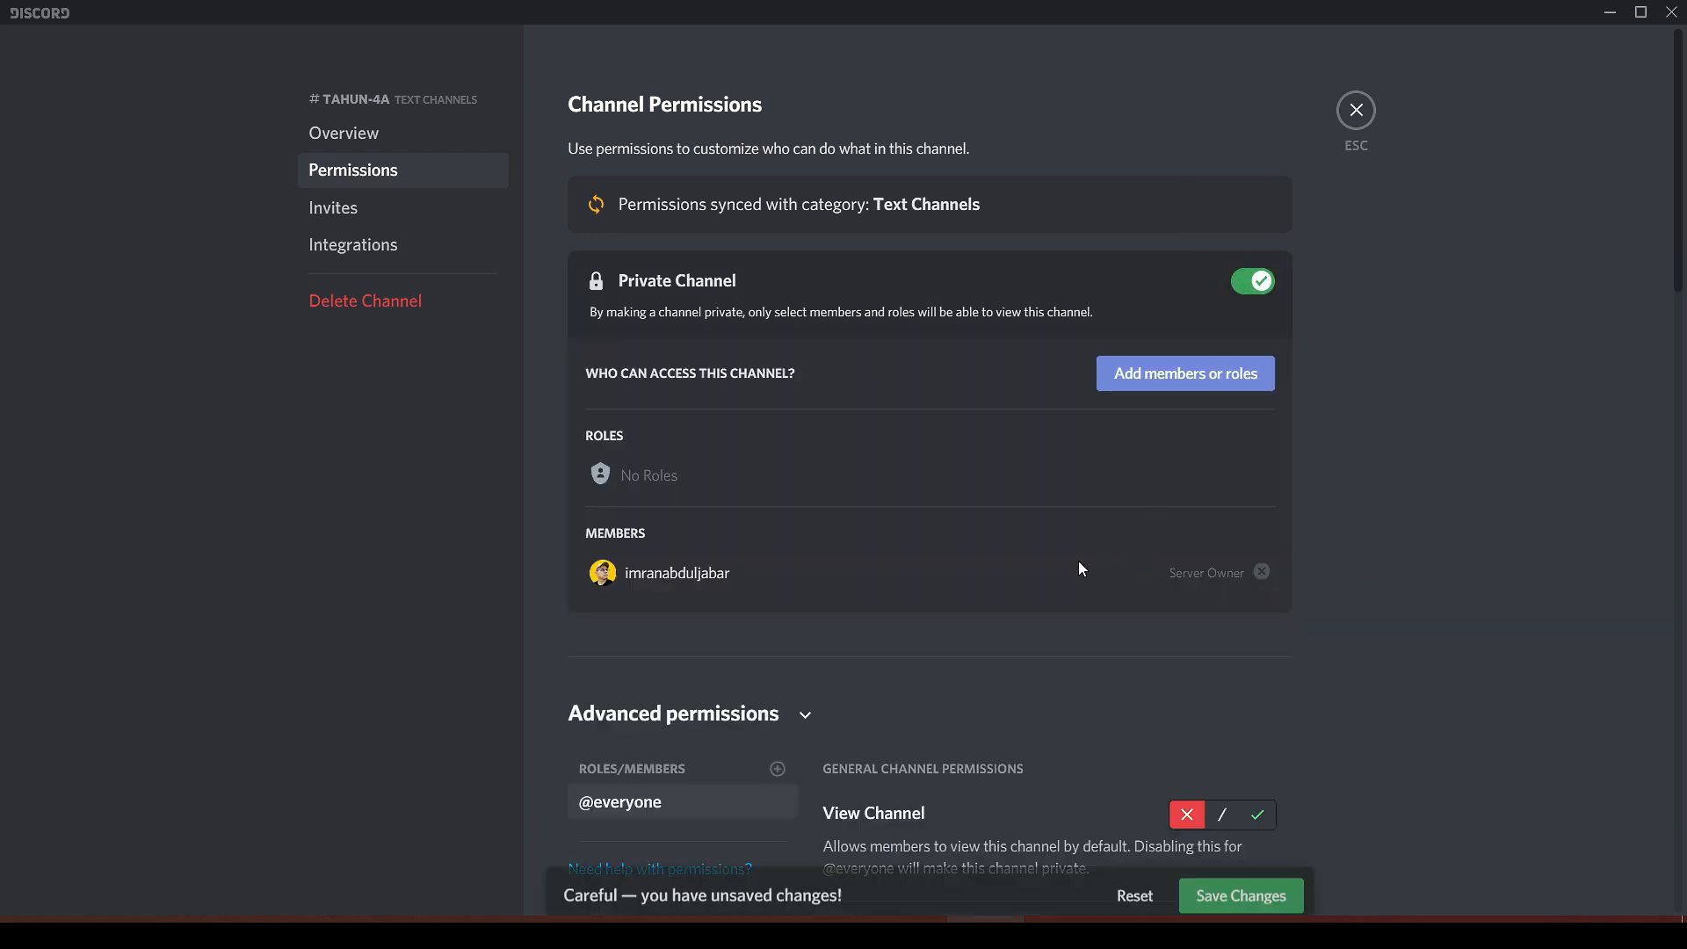
left_click(1188, 376)
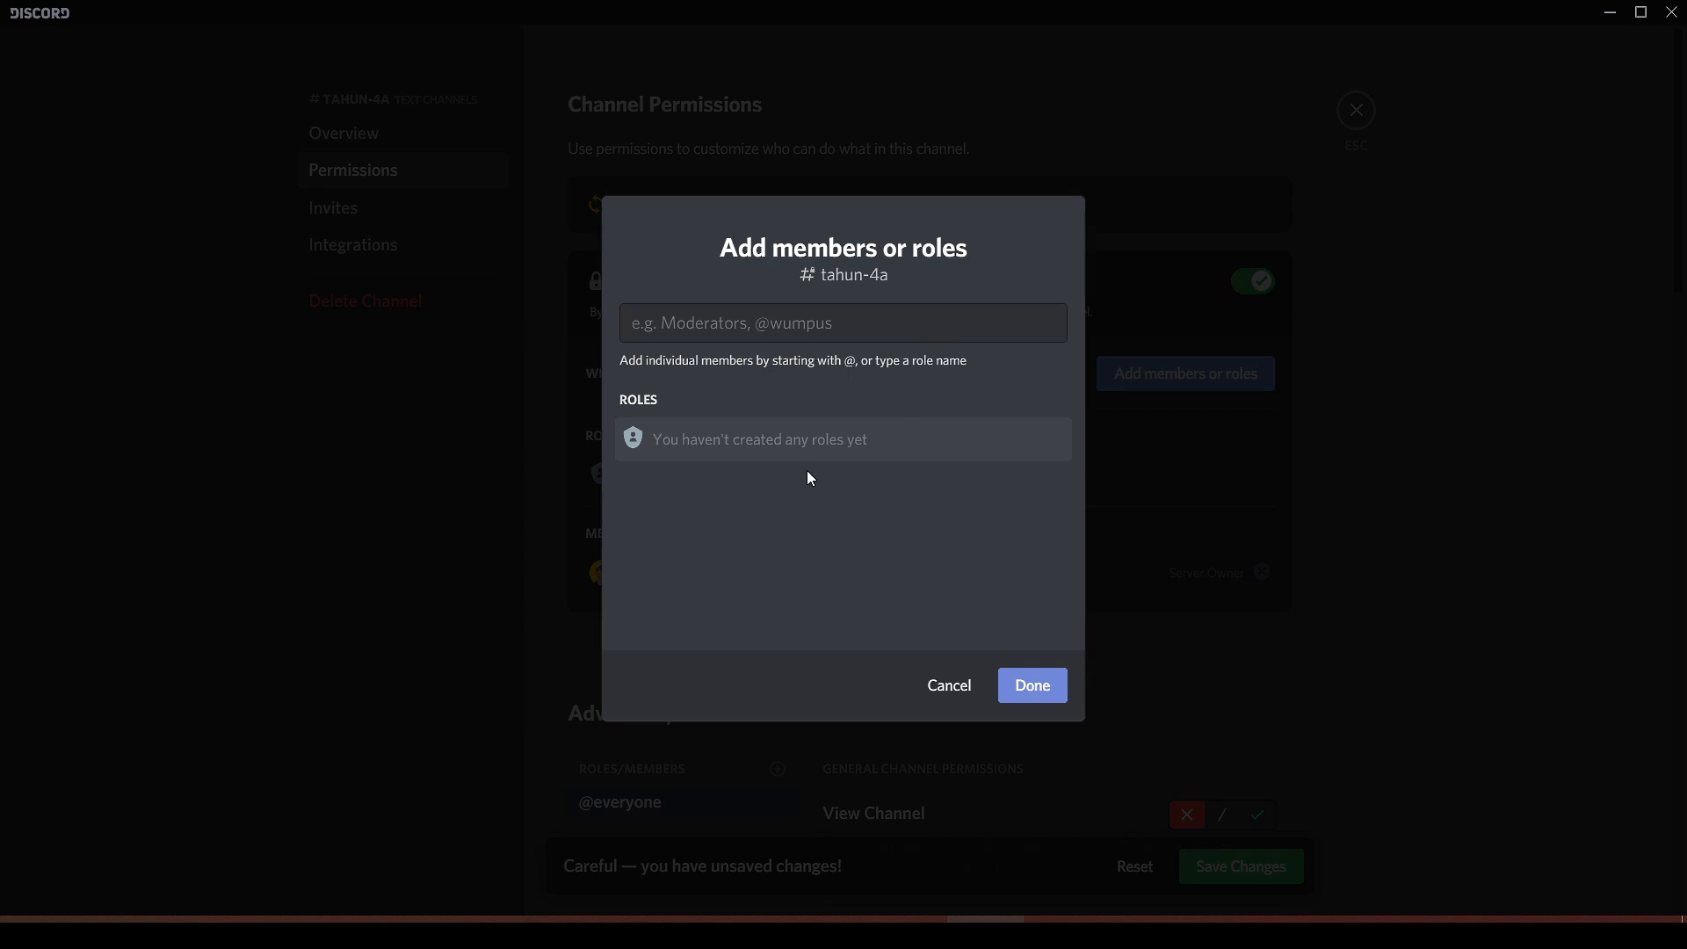
left_click(949, 686)
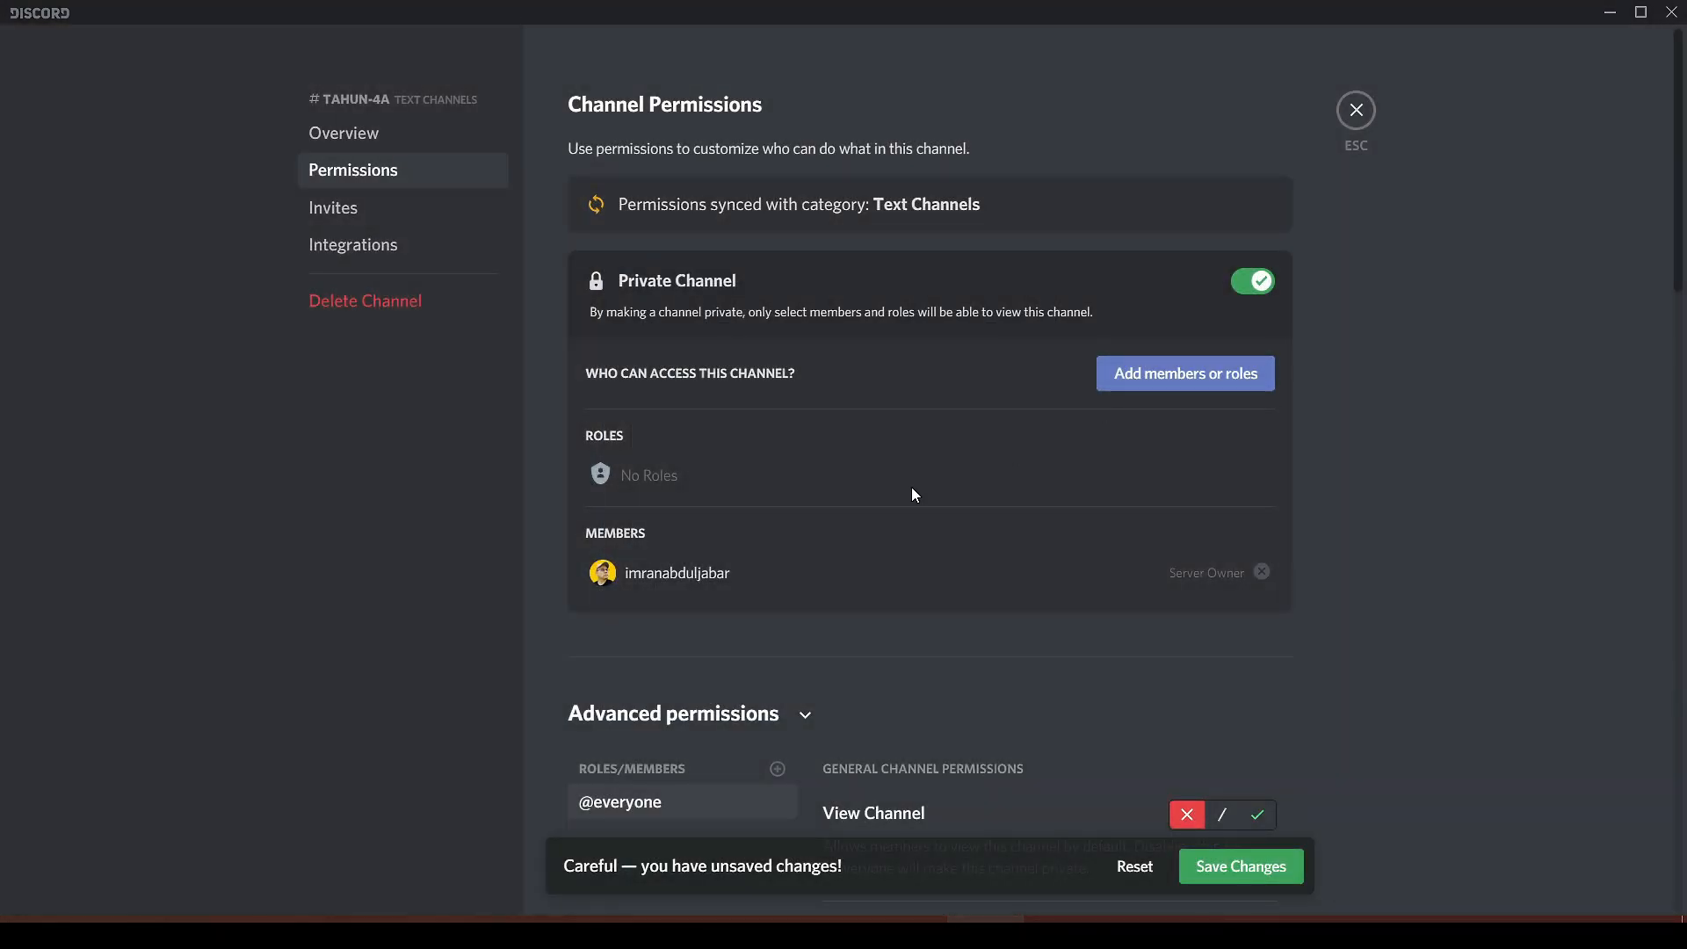
left_click(1248, 282)
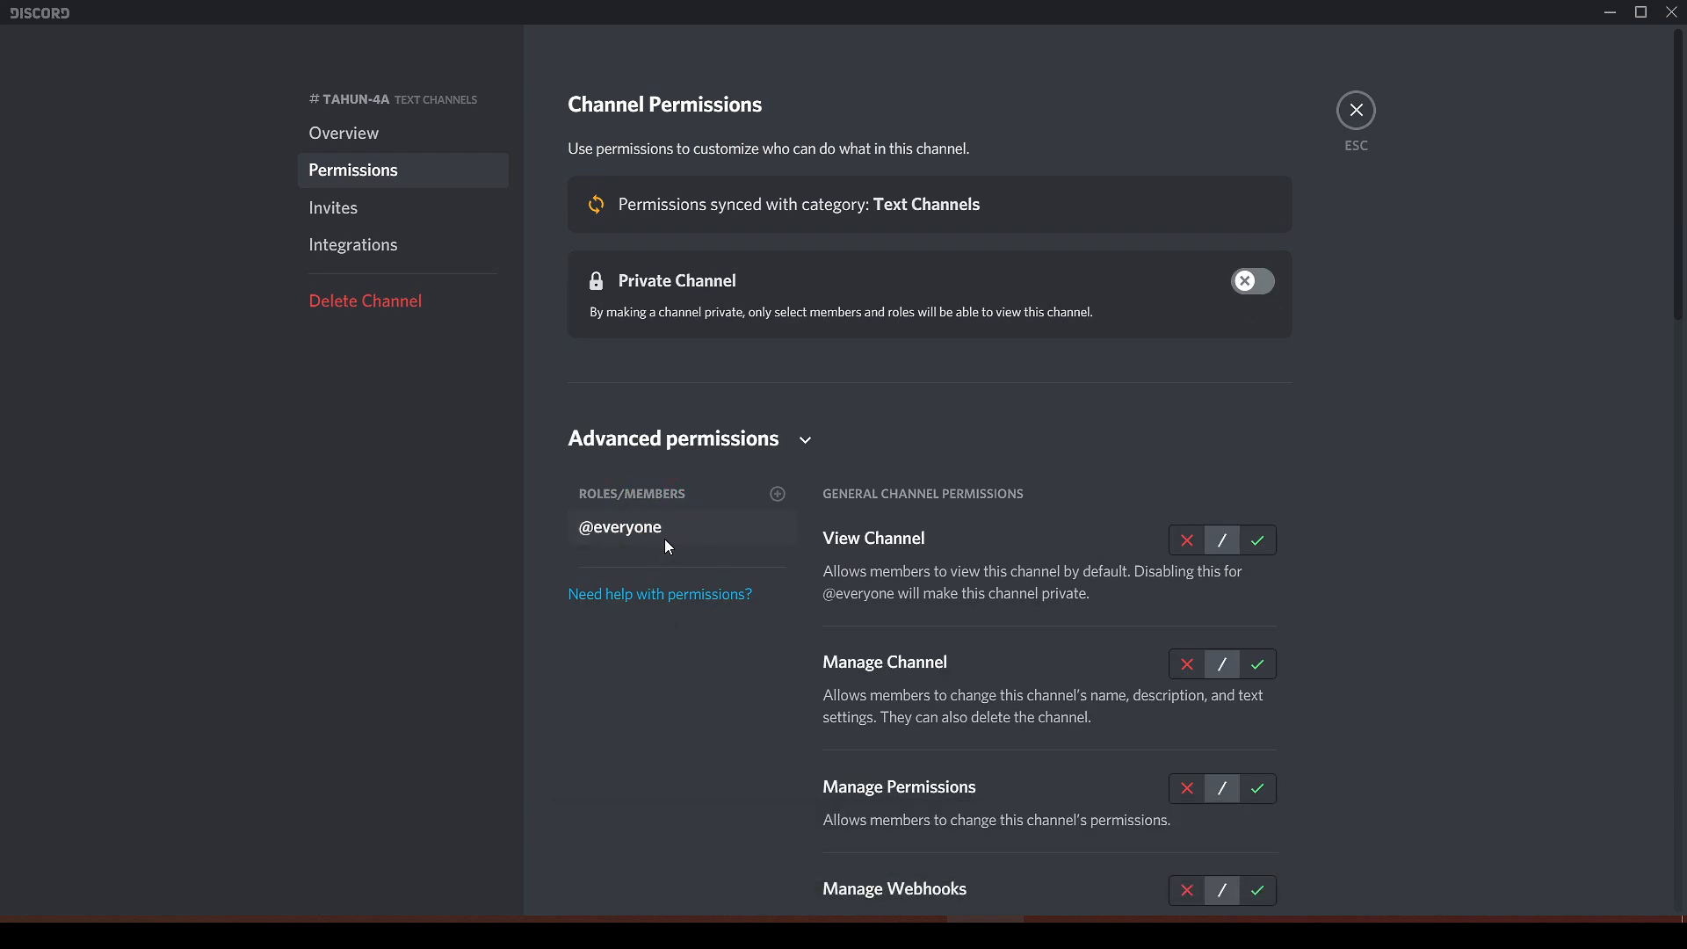
left_click_drag(490, 103, 486, 80)
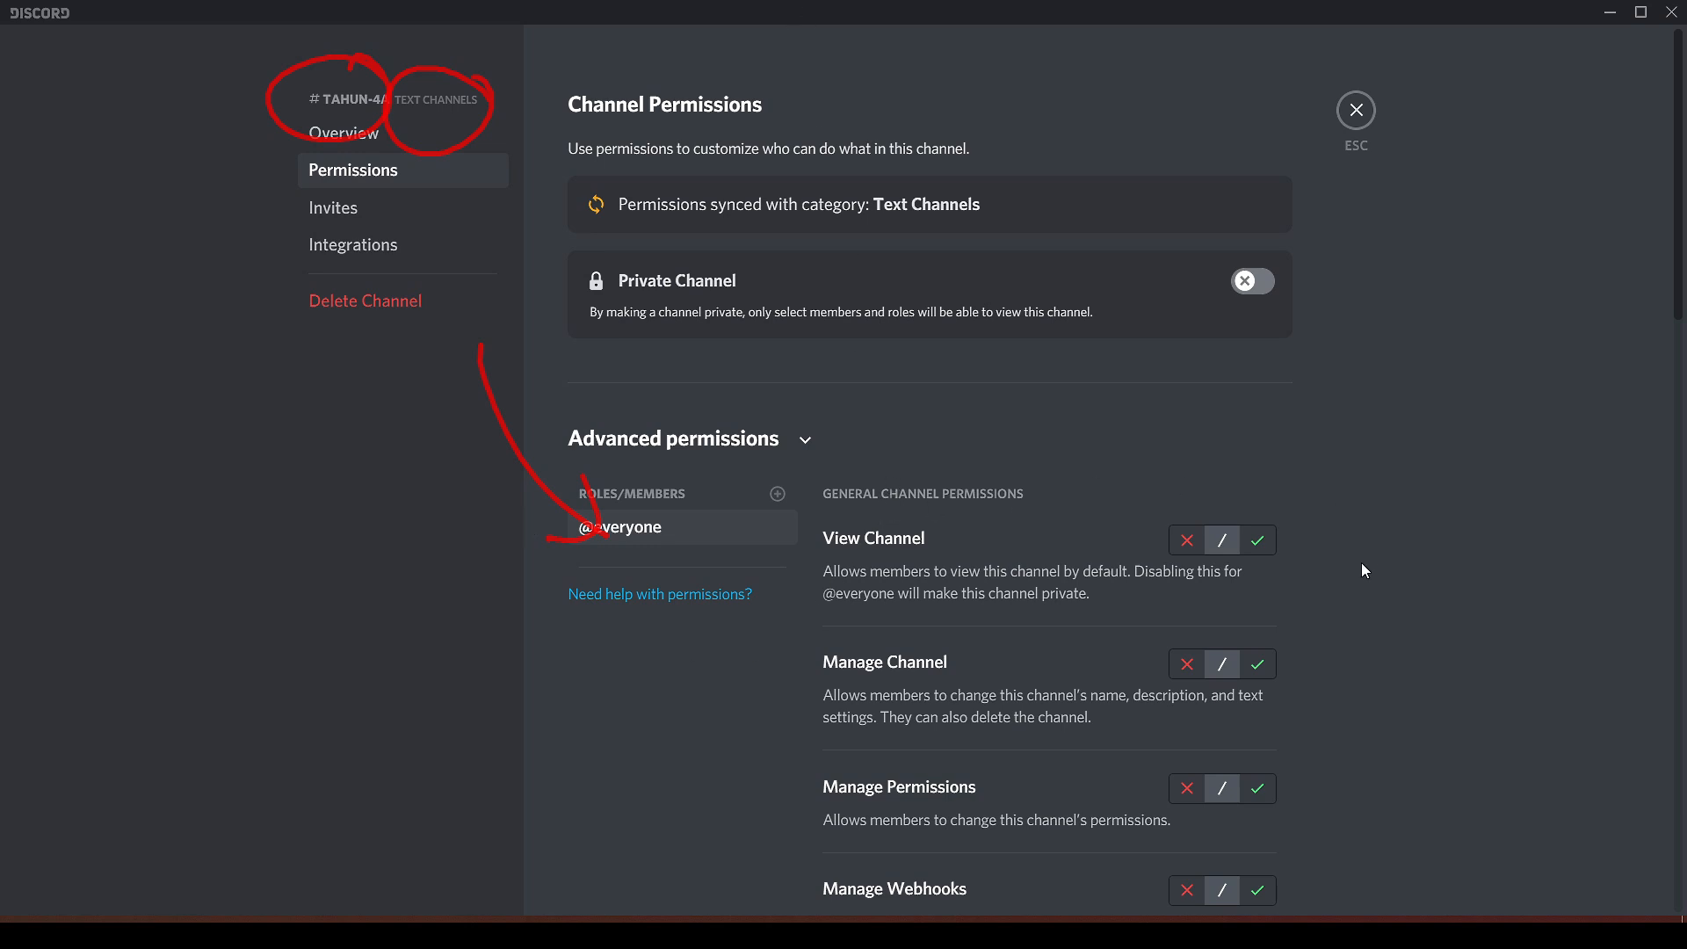
scroll(1278, 576, "down", 3)
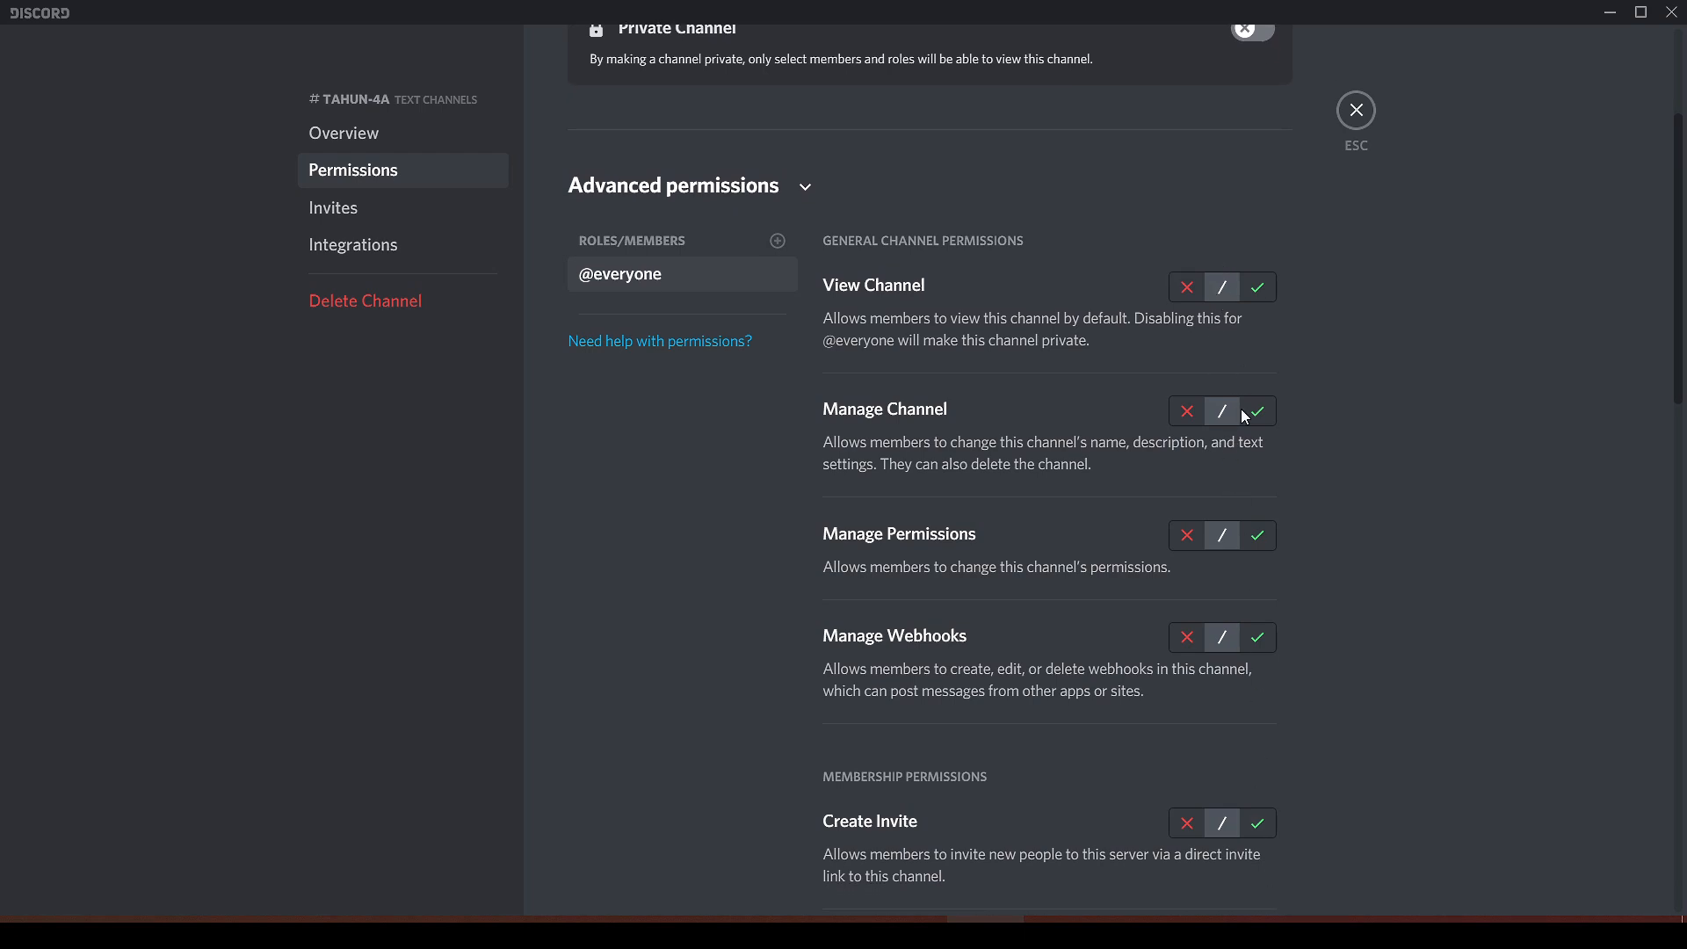
left_click(1186, 288)
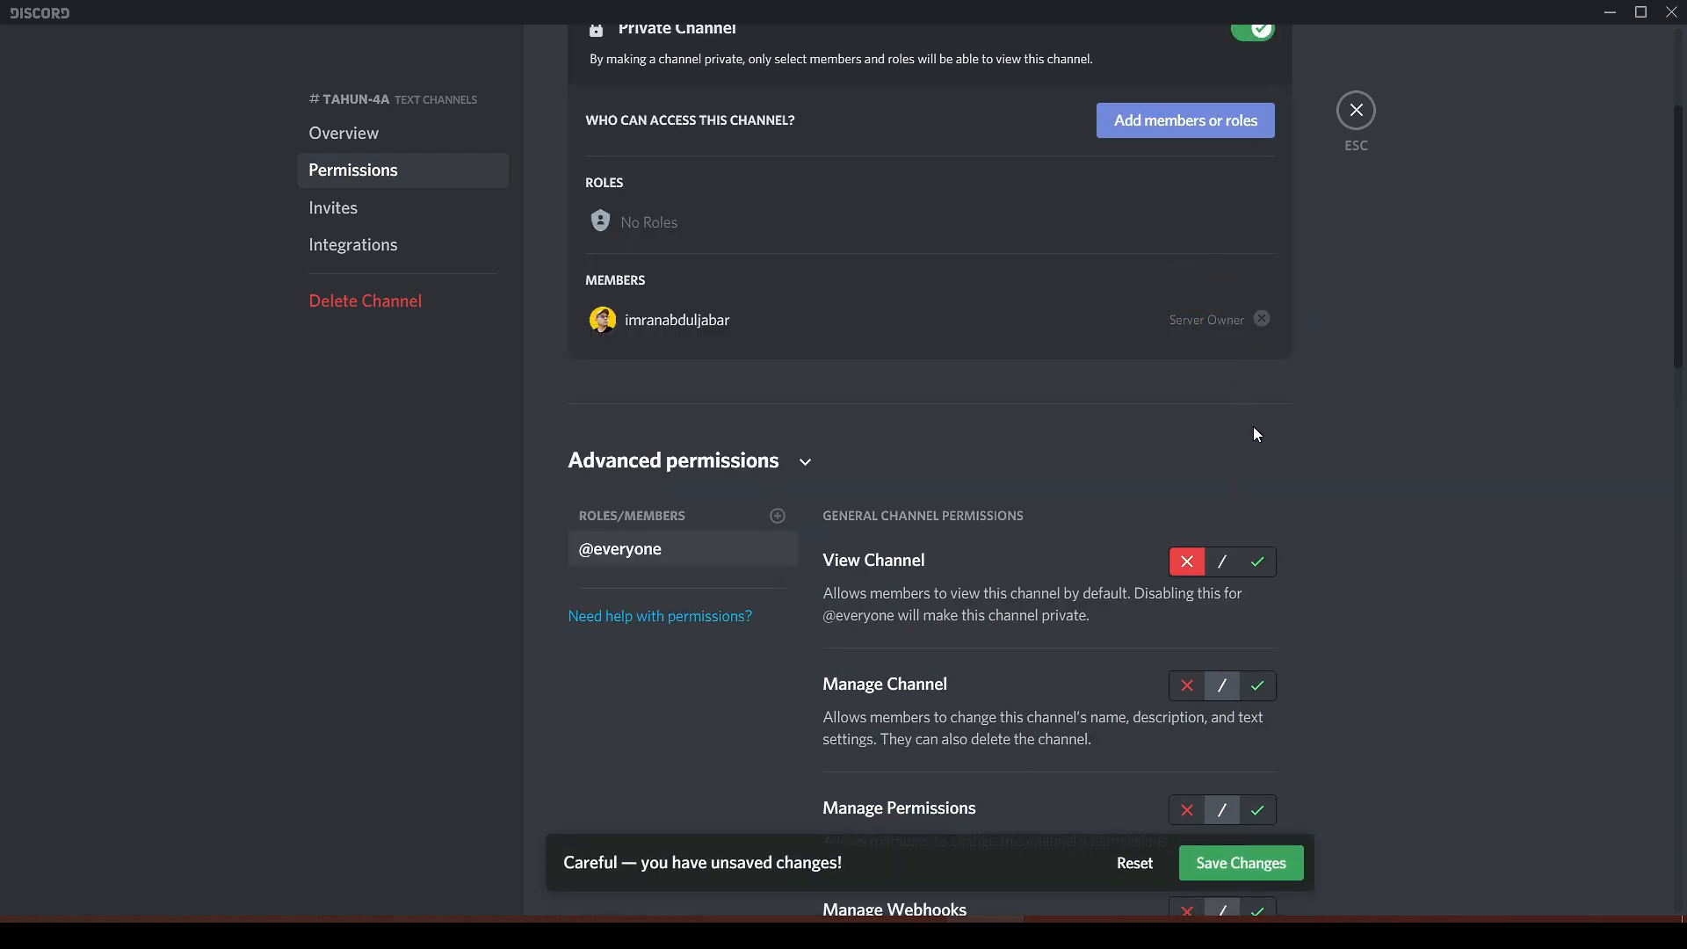
left_click(1257, 559)
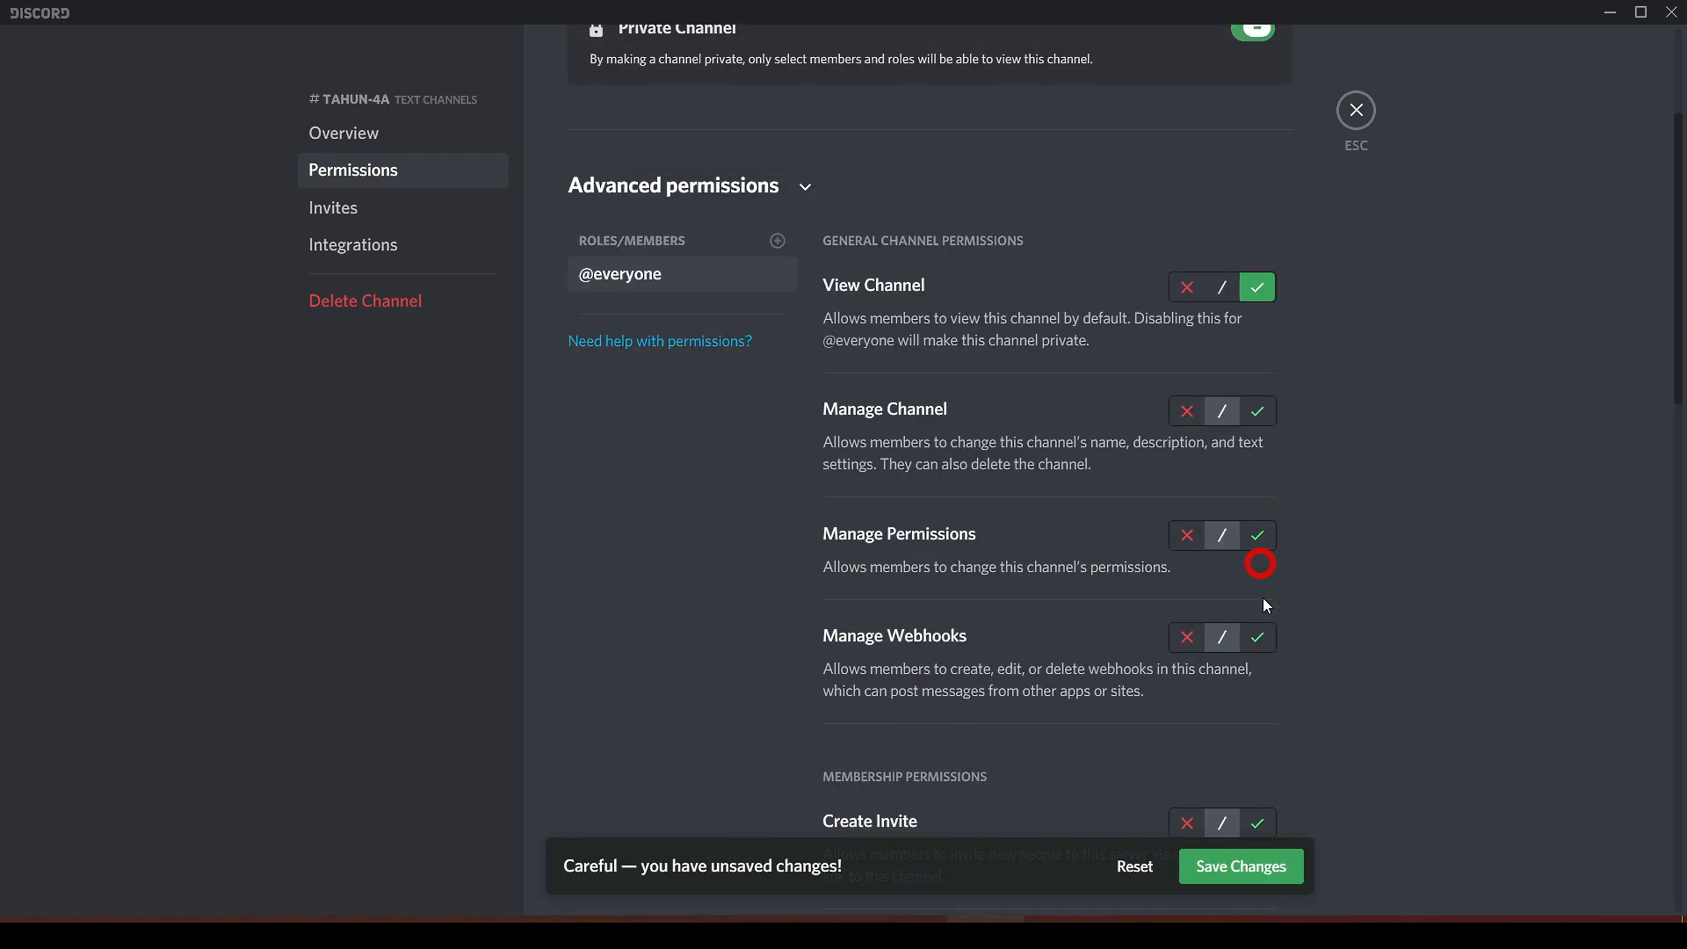
left_click(1220, 294)
scroll(1230, 325, "down", 2)
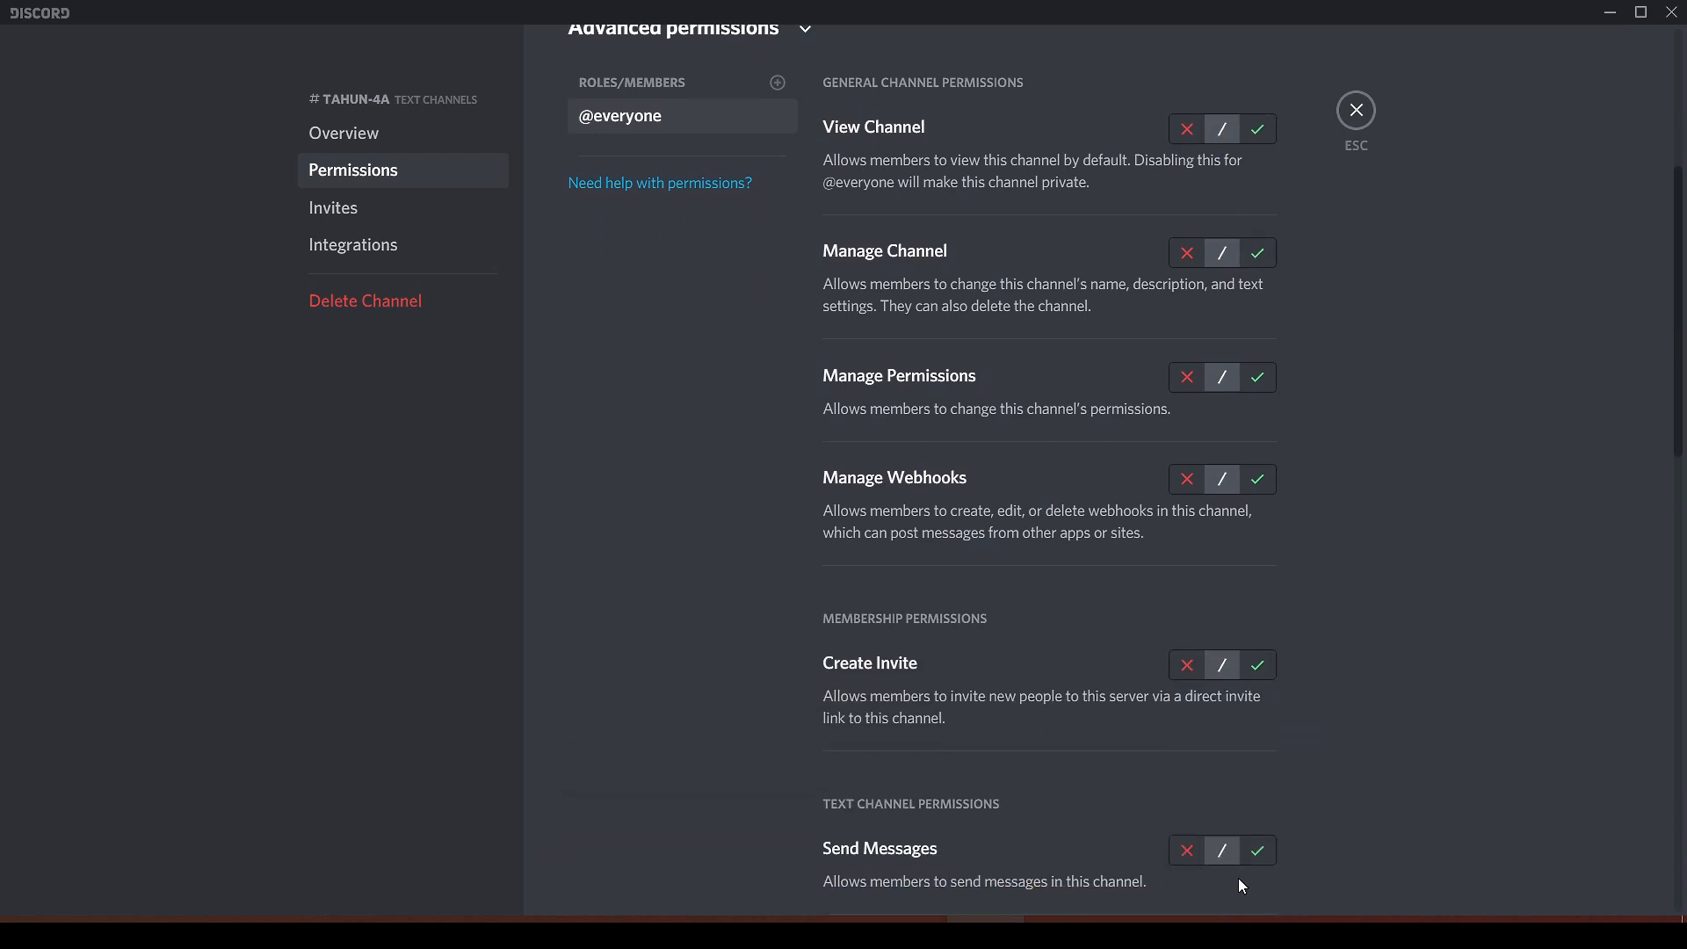
scroll(1241, 844, "down", 2)
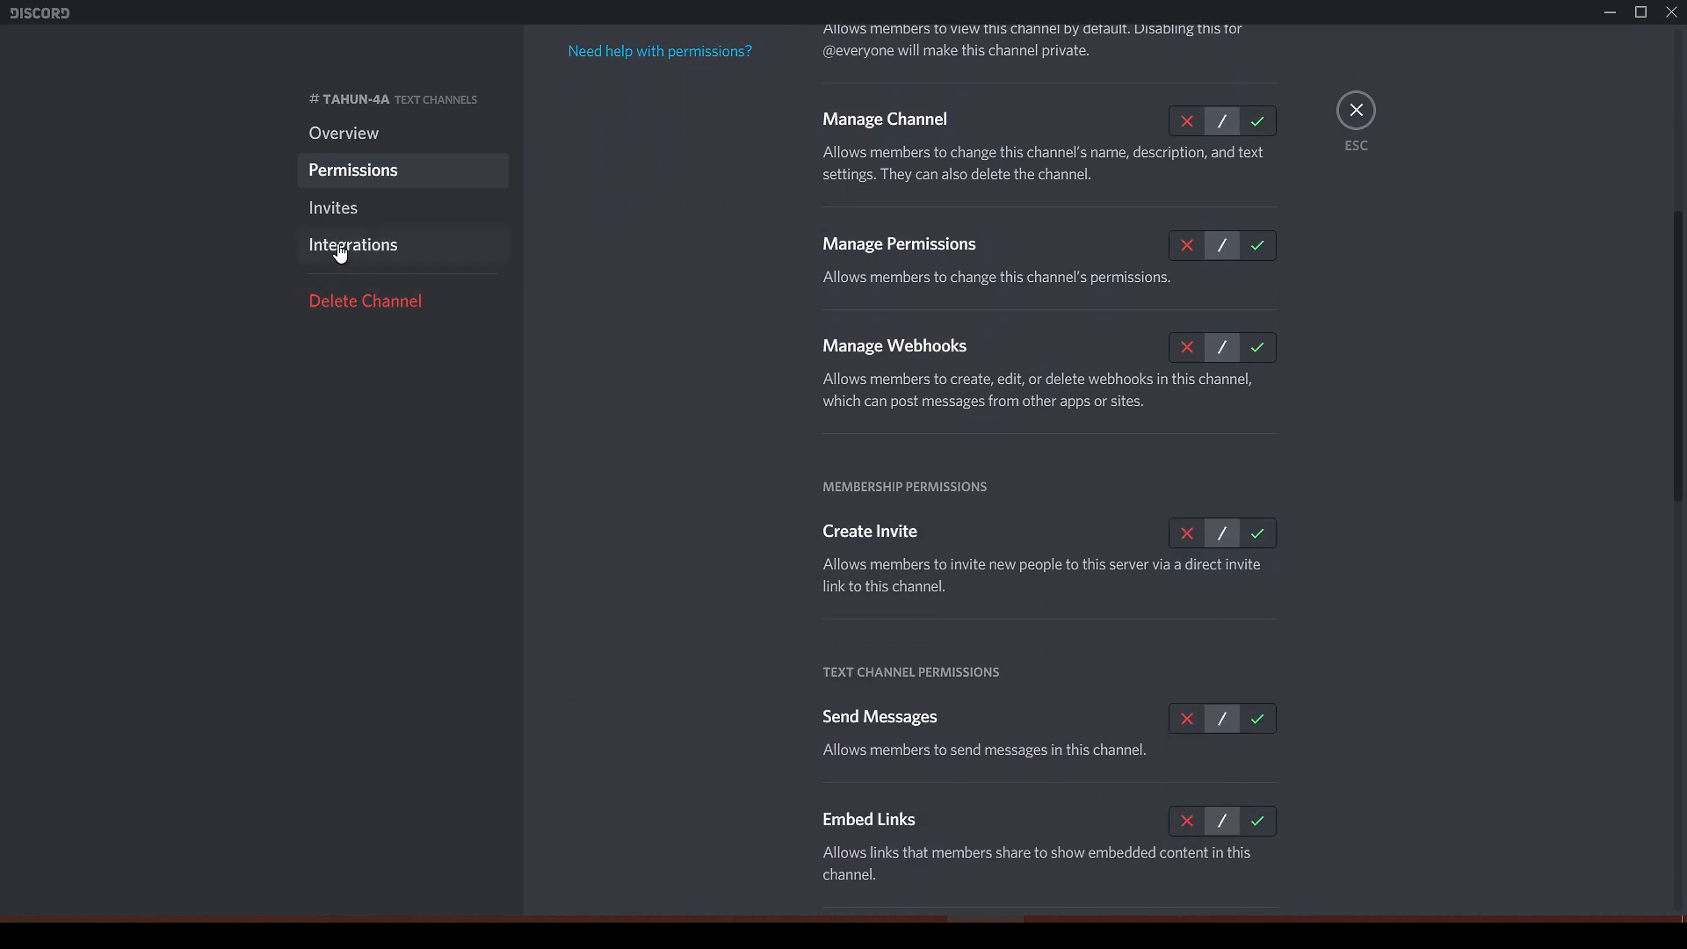
Review the invites, integrations and permissions pages of the tahun-4a channel's settings and return to the channel.
left_click(334, 208)
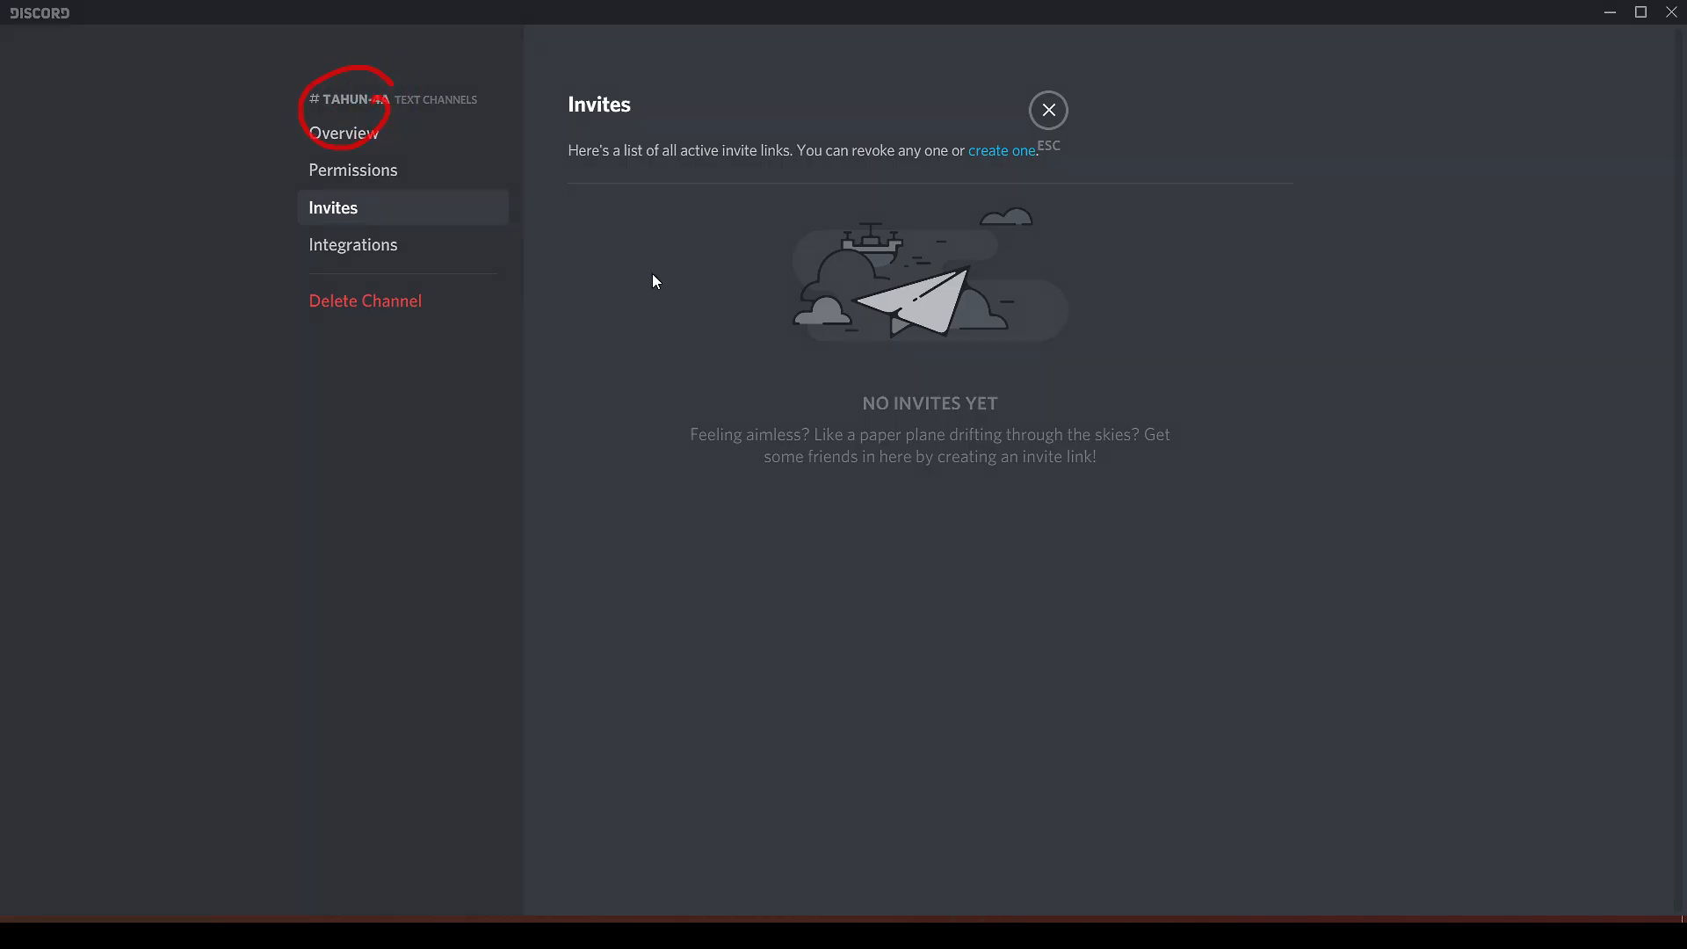
left_click(402, 250)
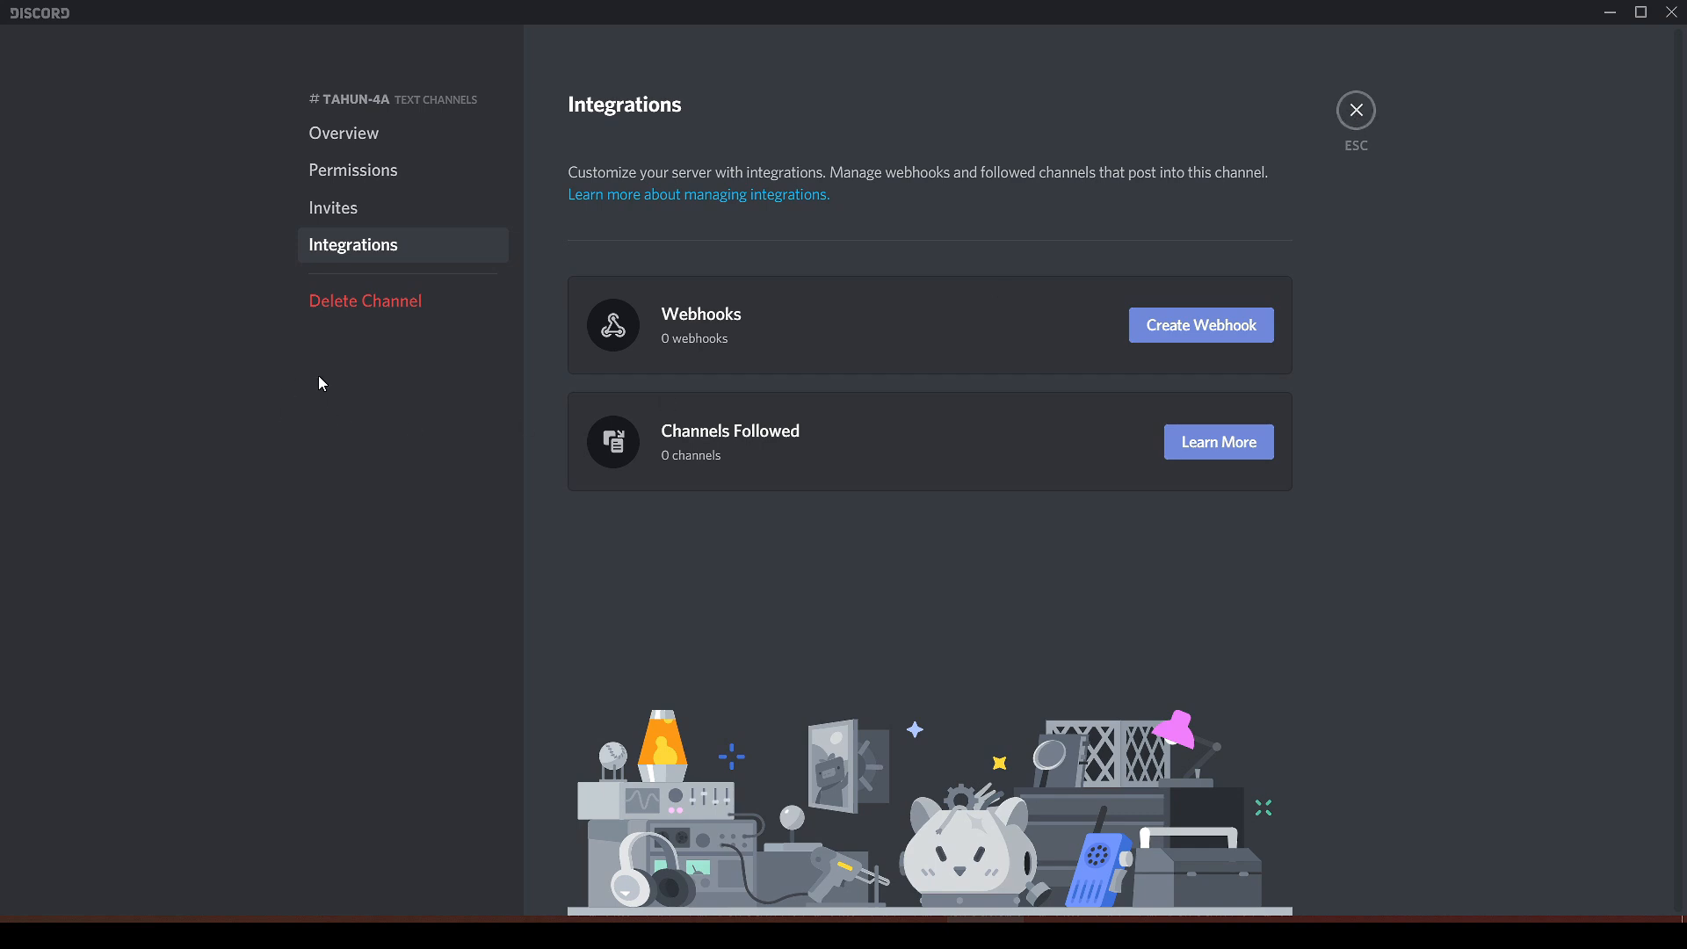
left_click_drag(277, 323, 376, 317)
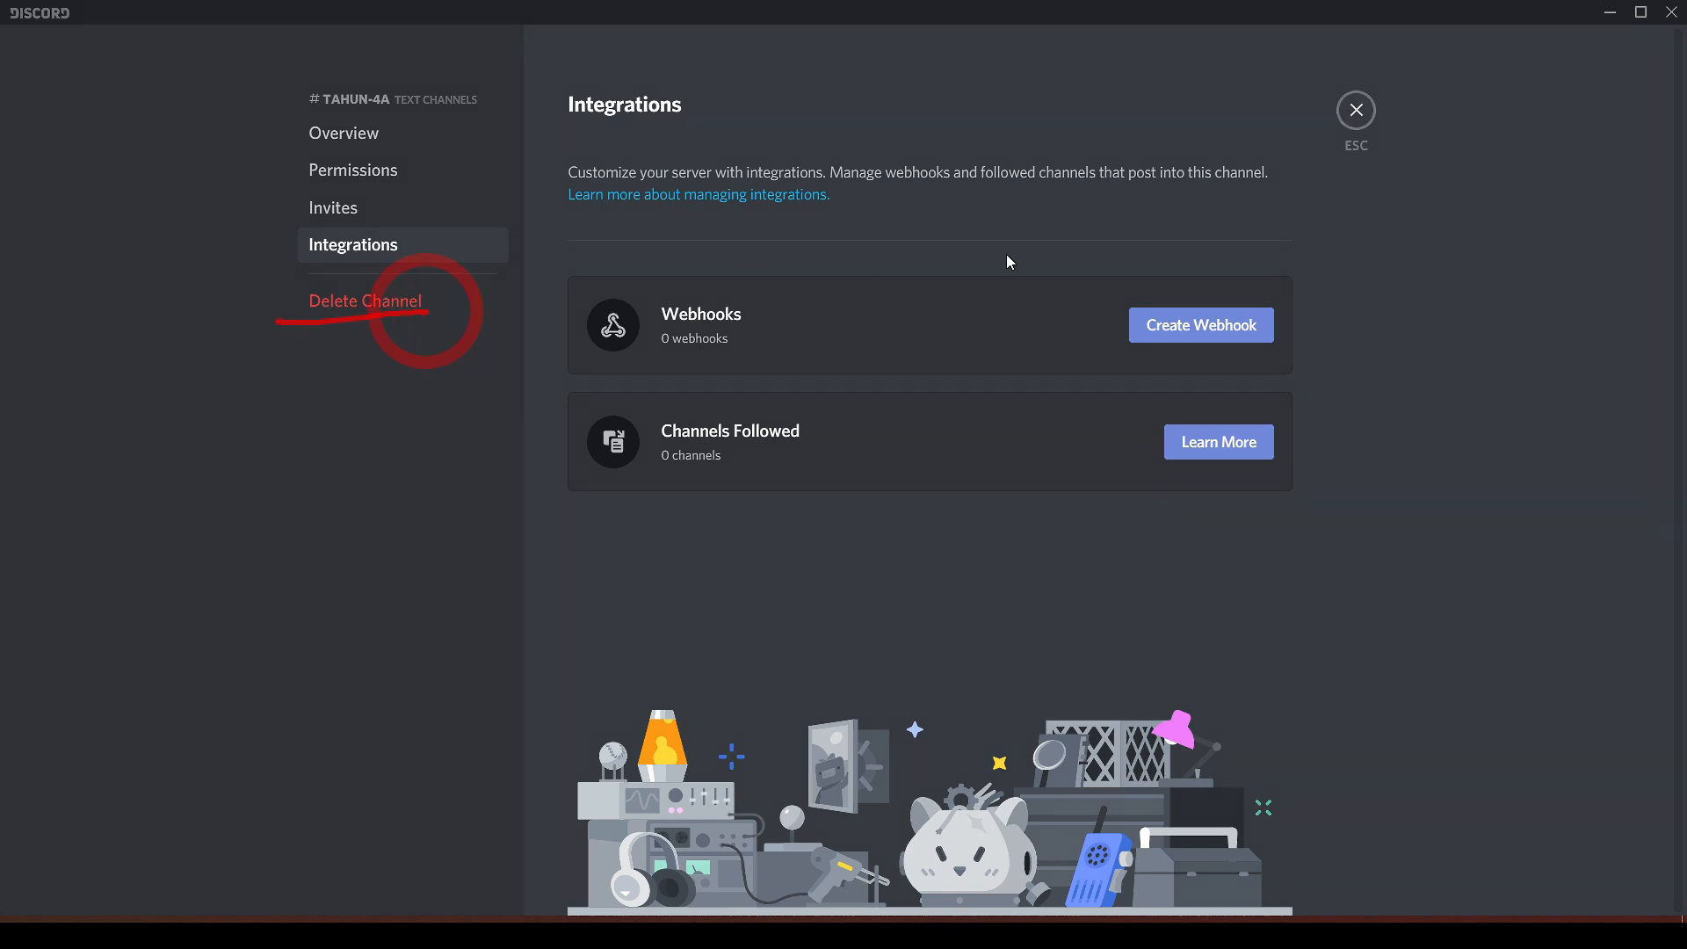
left_click(1357, 111)
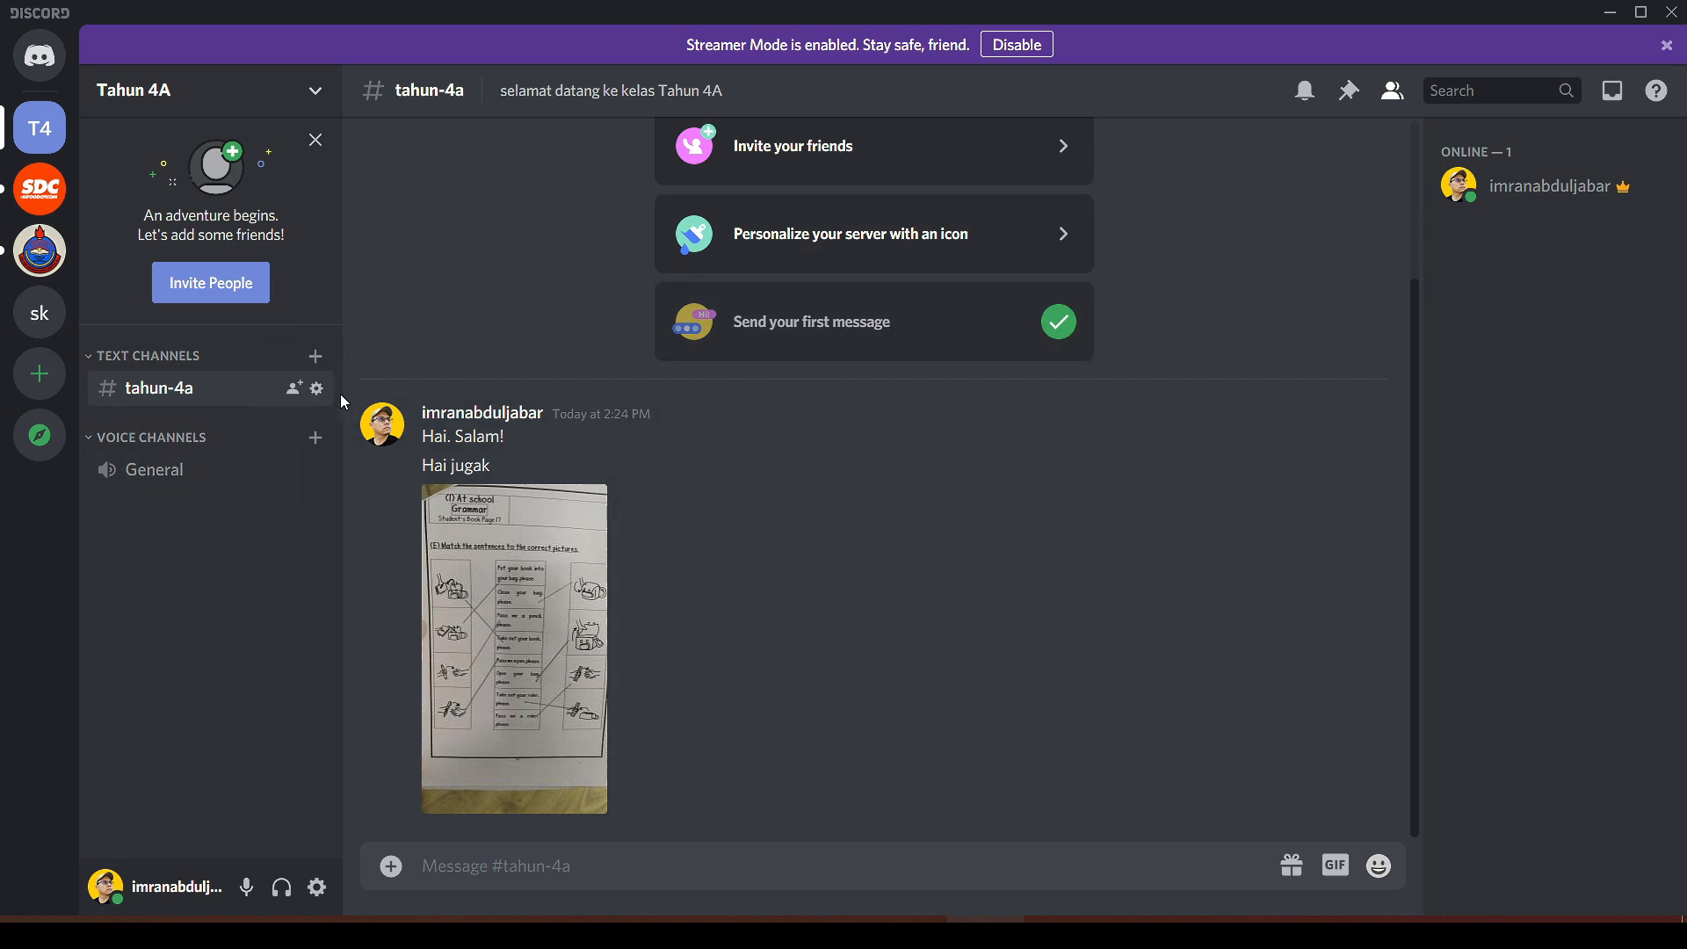
left_click(317, 388)
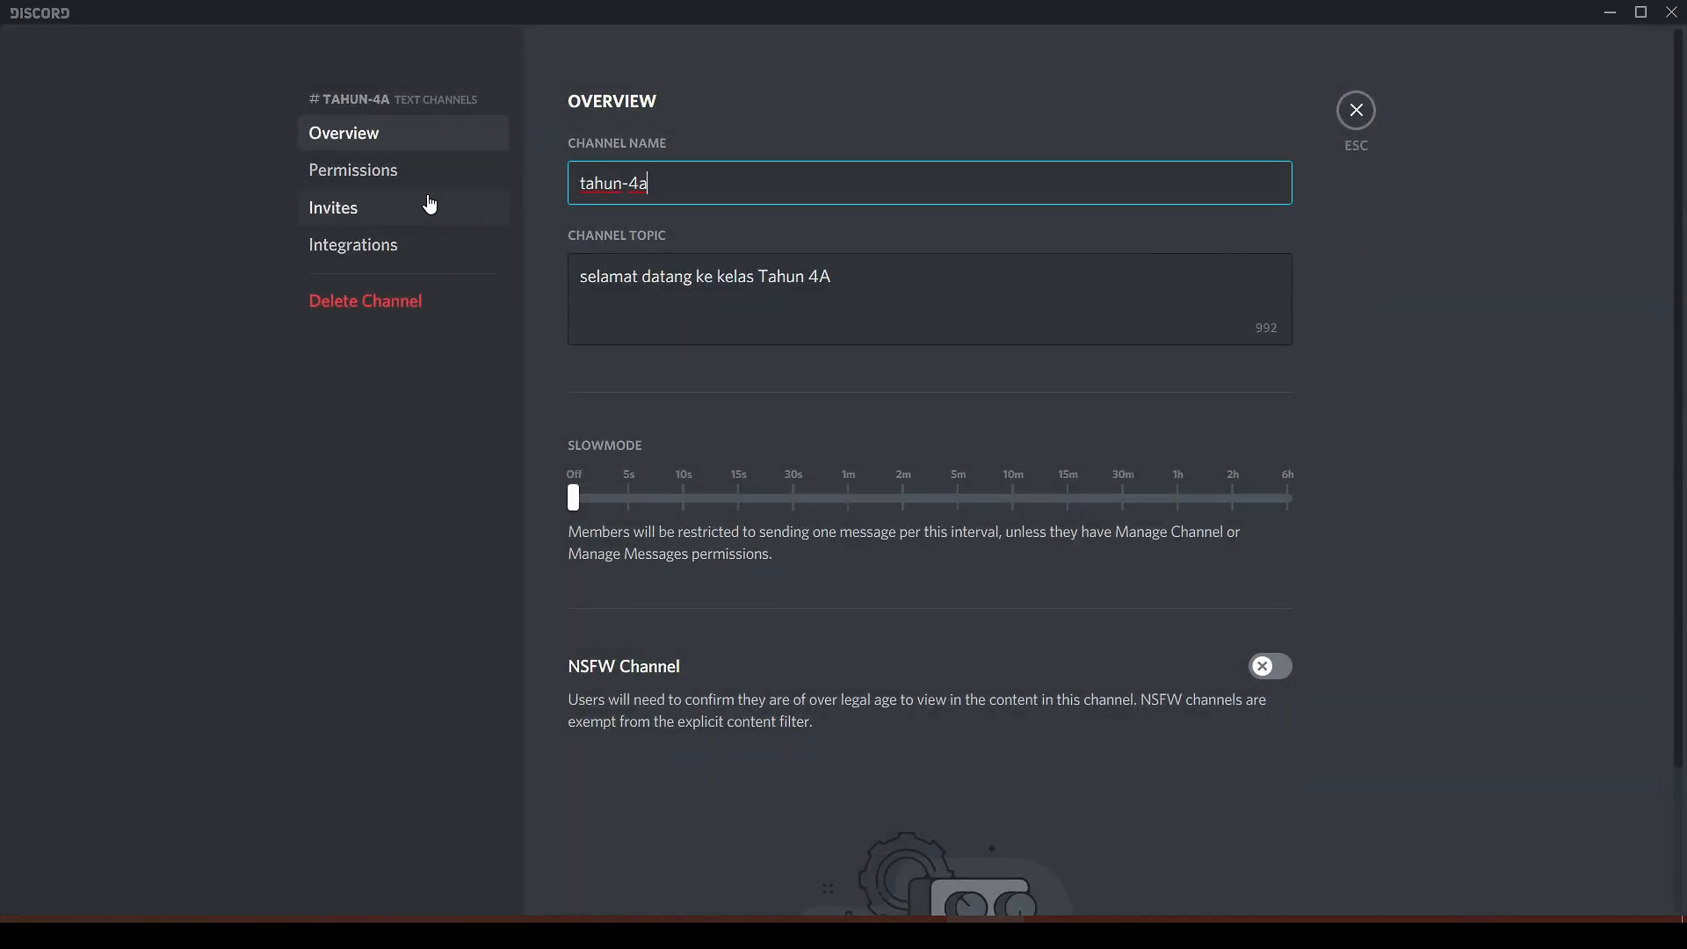
left_click(420, 171)
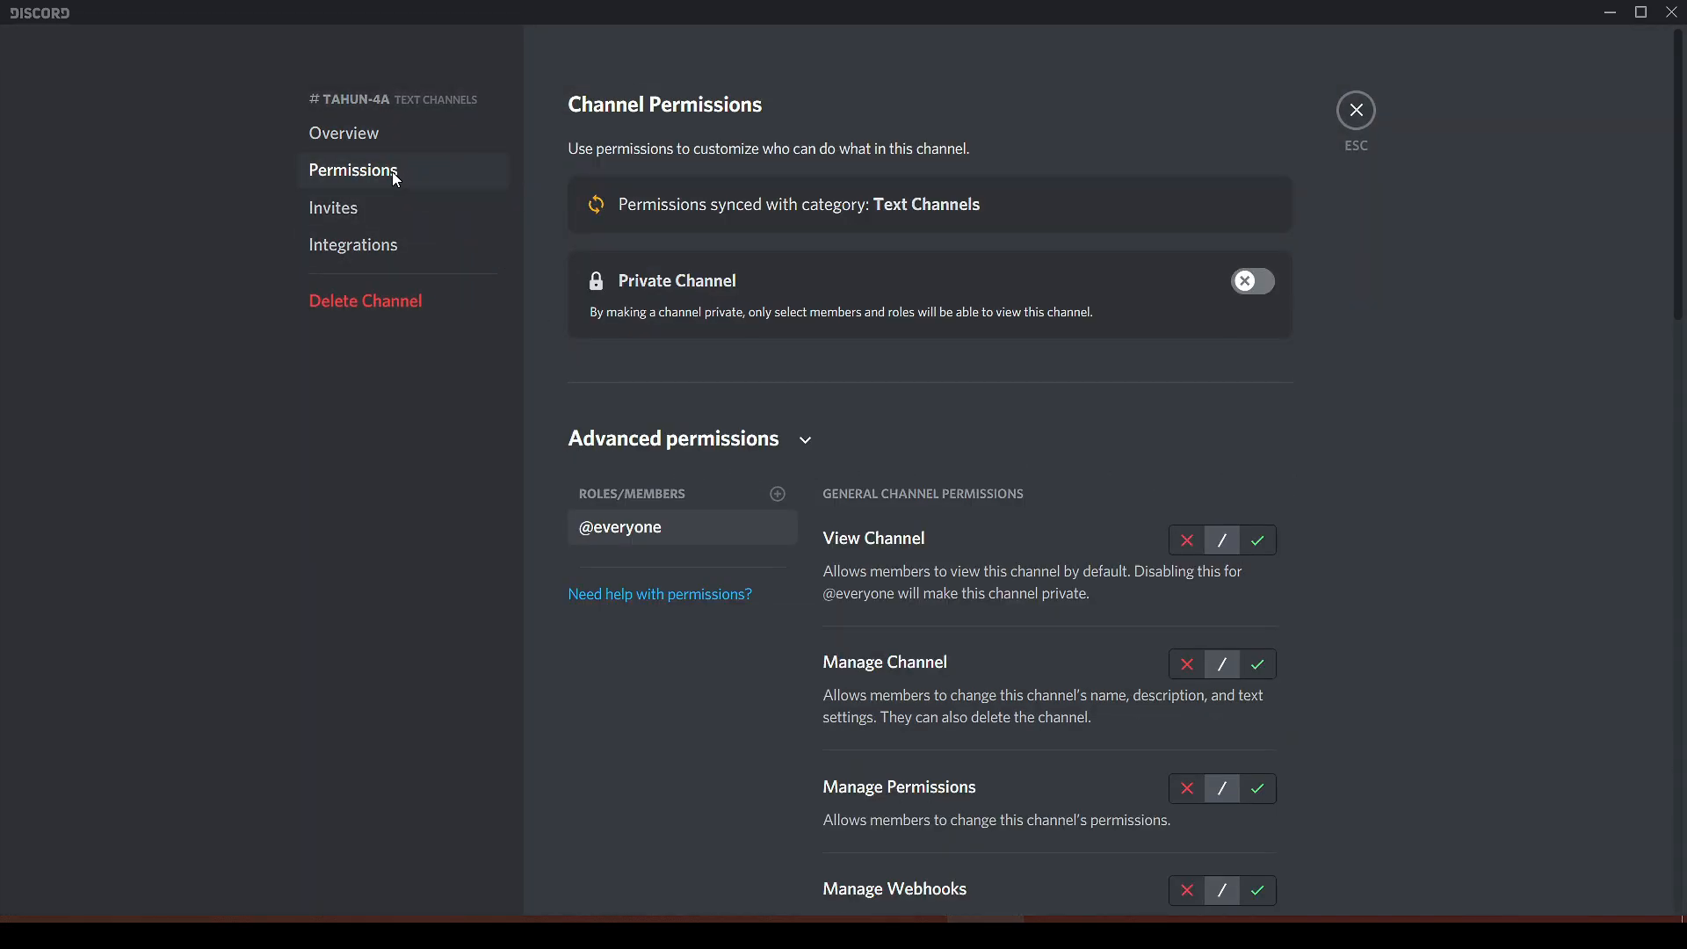
left_click(1356, 110)
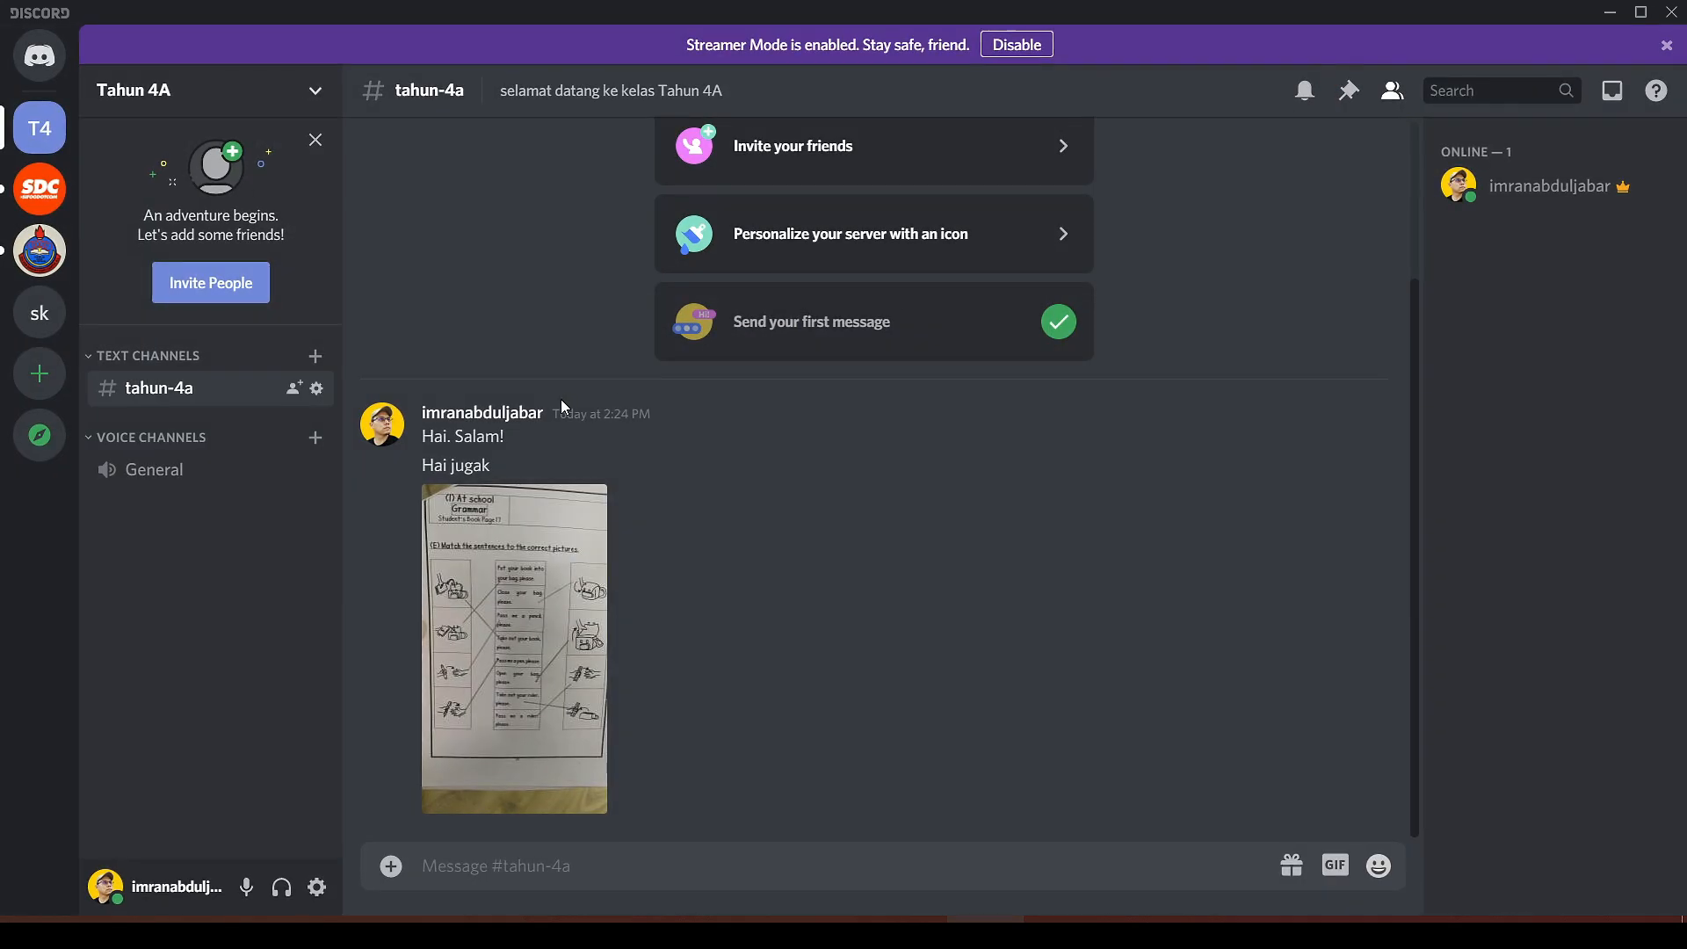
Create a non-private text channel named pengumuman-kelas4a under Text Channels.
left_click(315, 356)
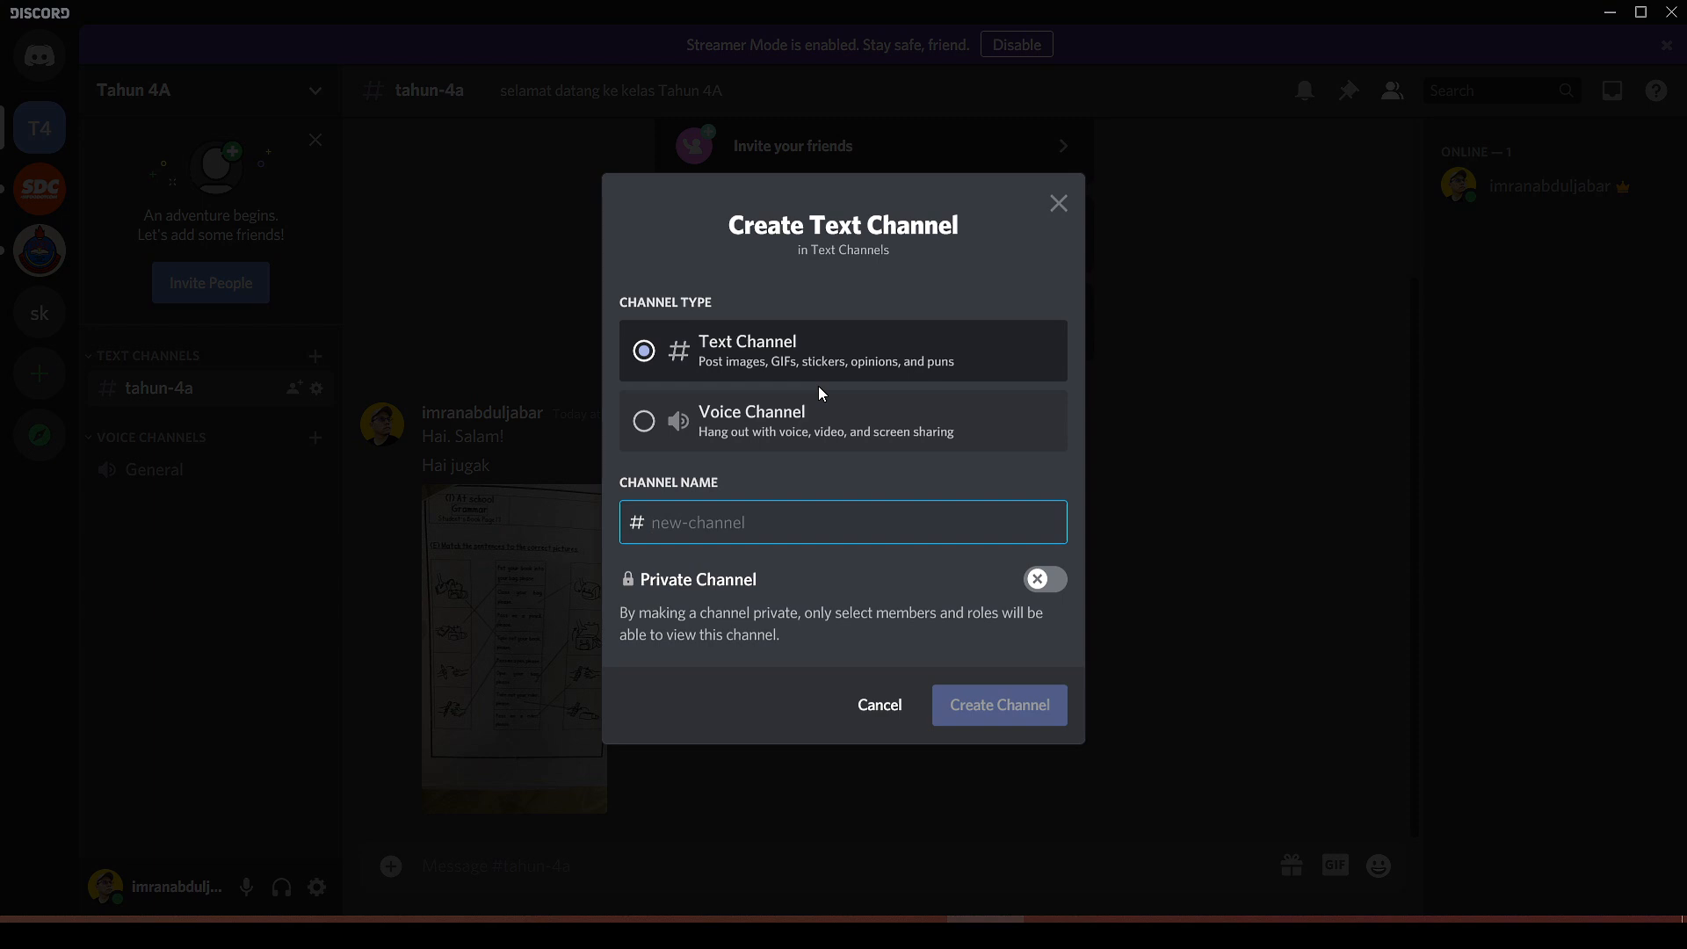
type("pengu")
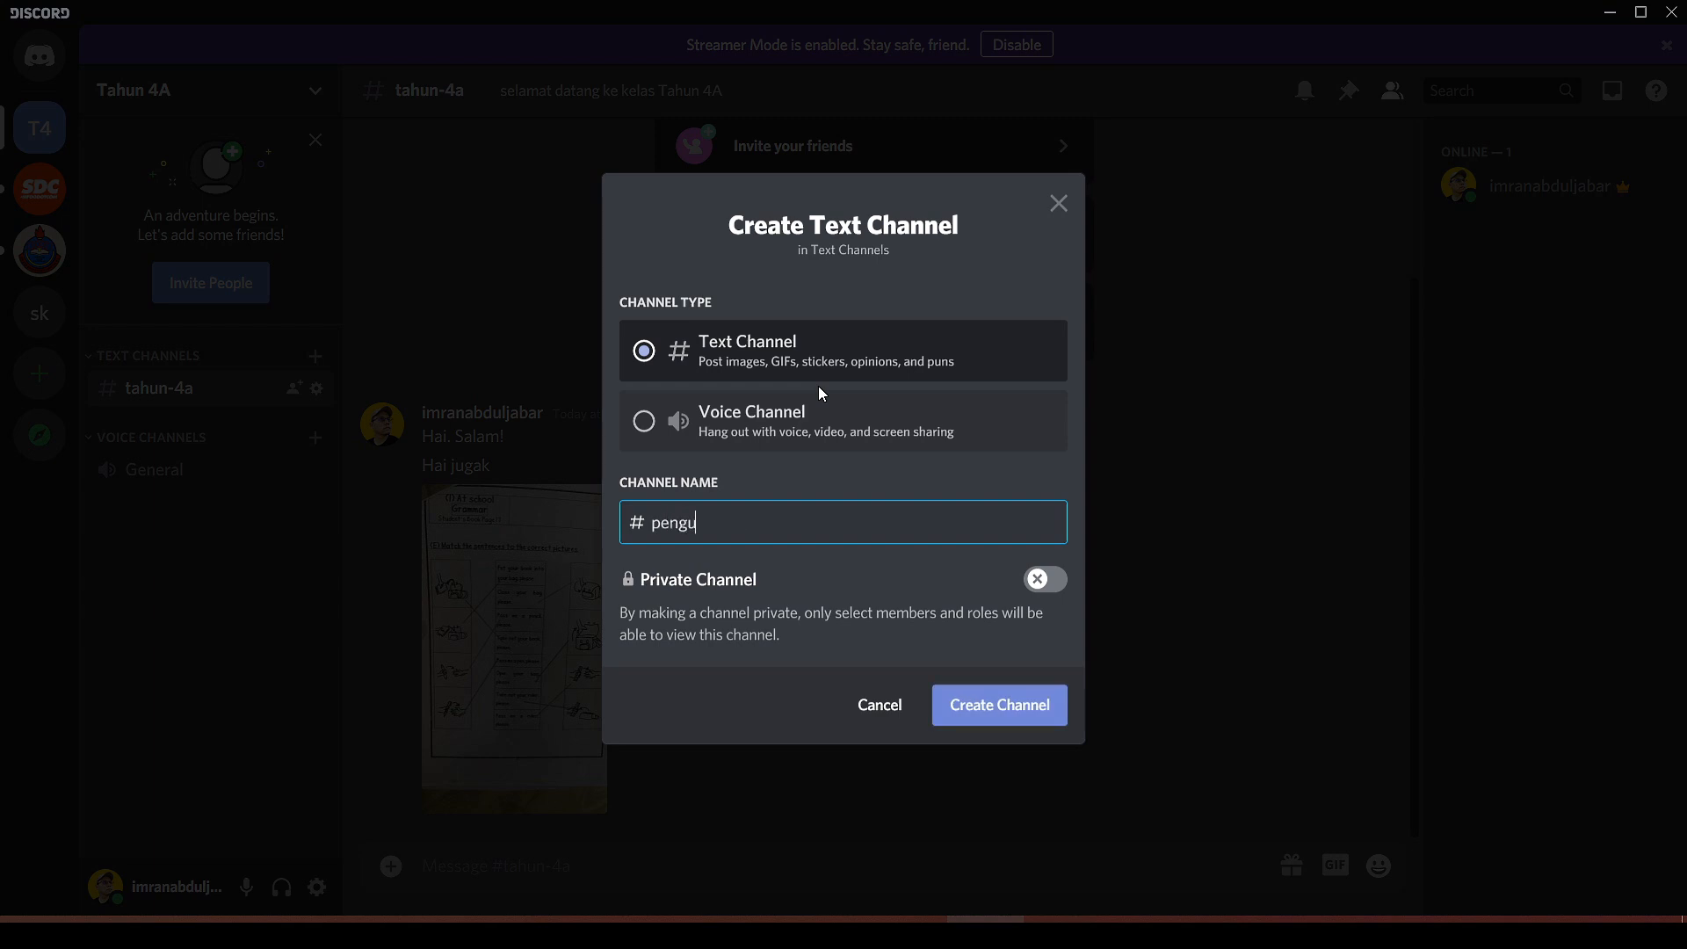
type("muman-kelas4a")
key("BackSpace")
key("BackSpace")
type("4a")
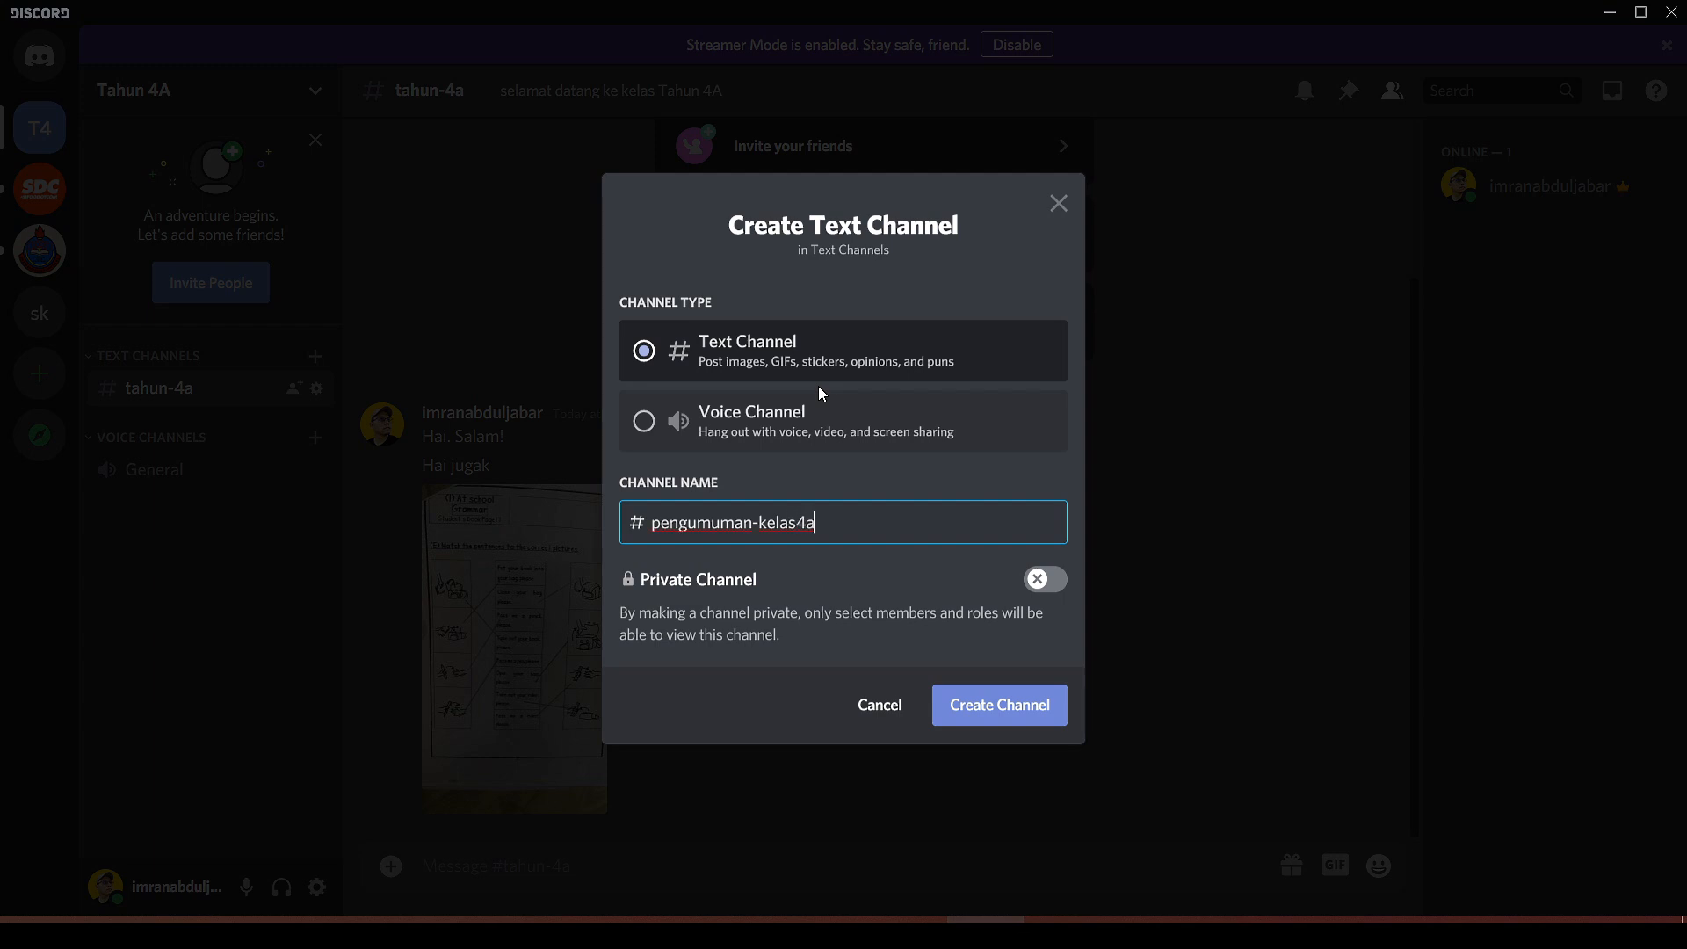
left_click(1052, 707)
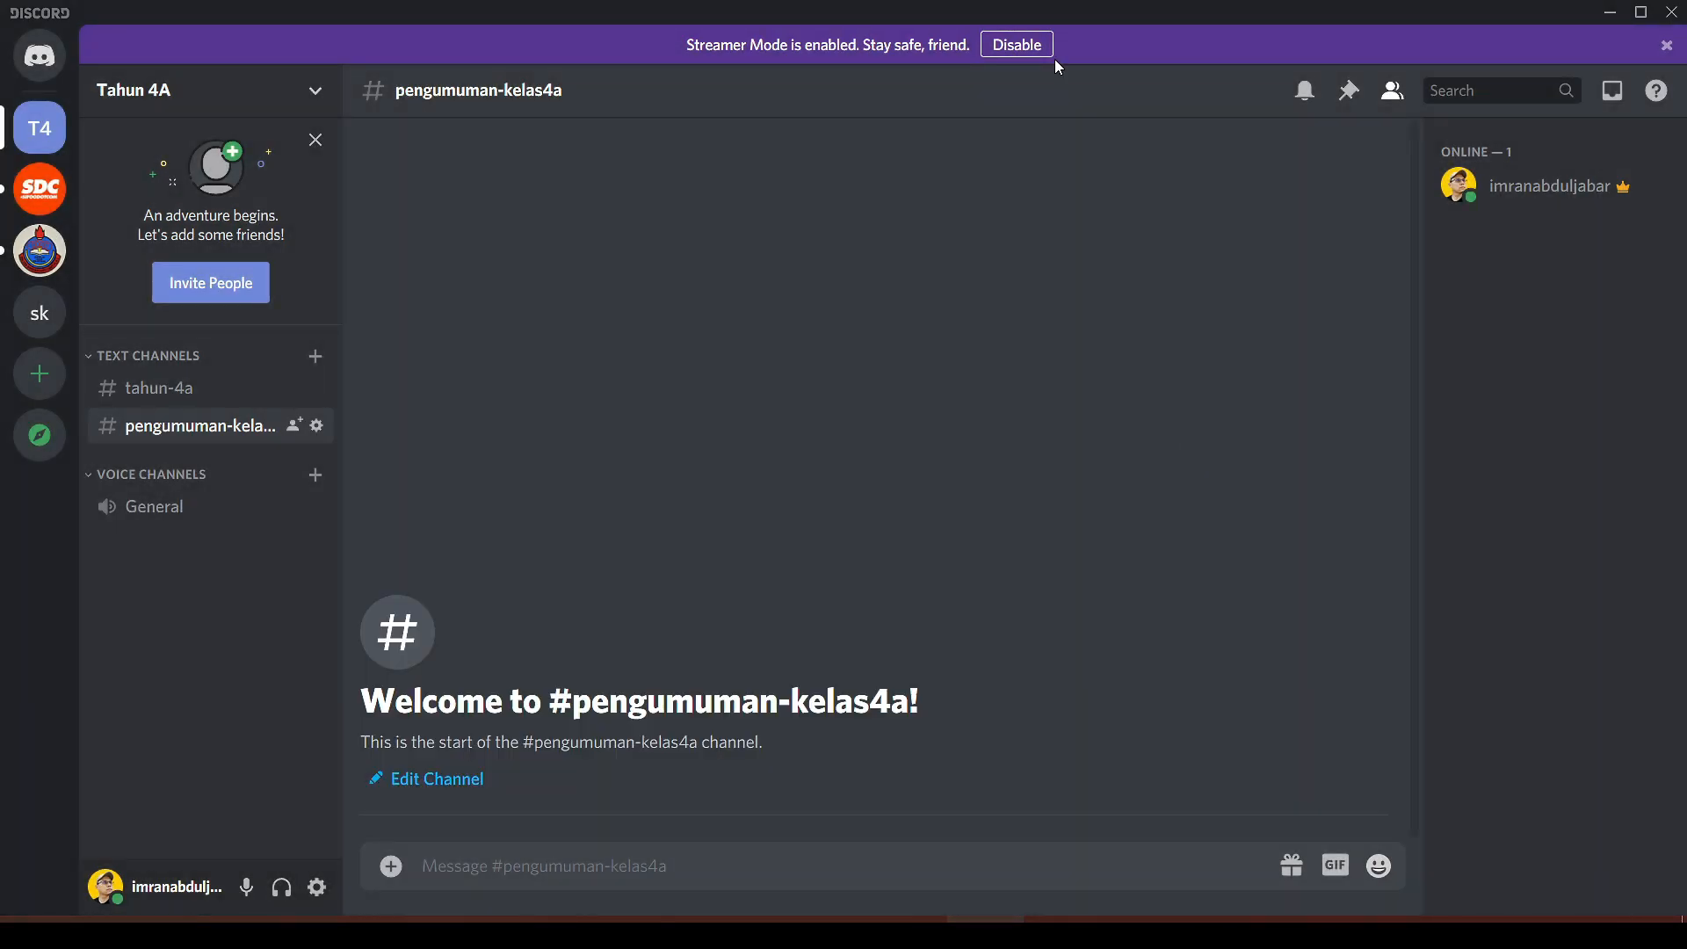
left_click(316, 425)
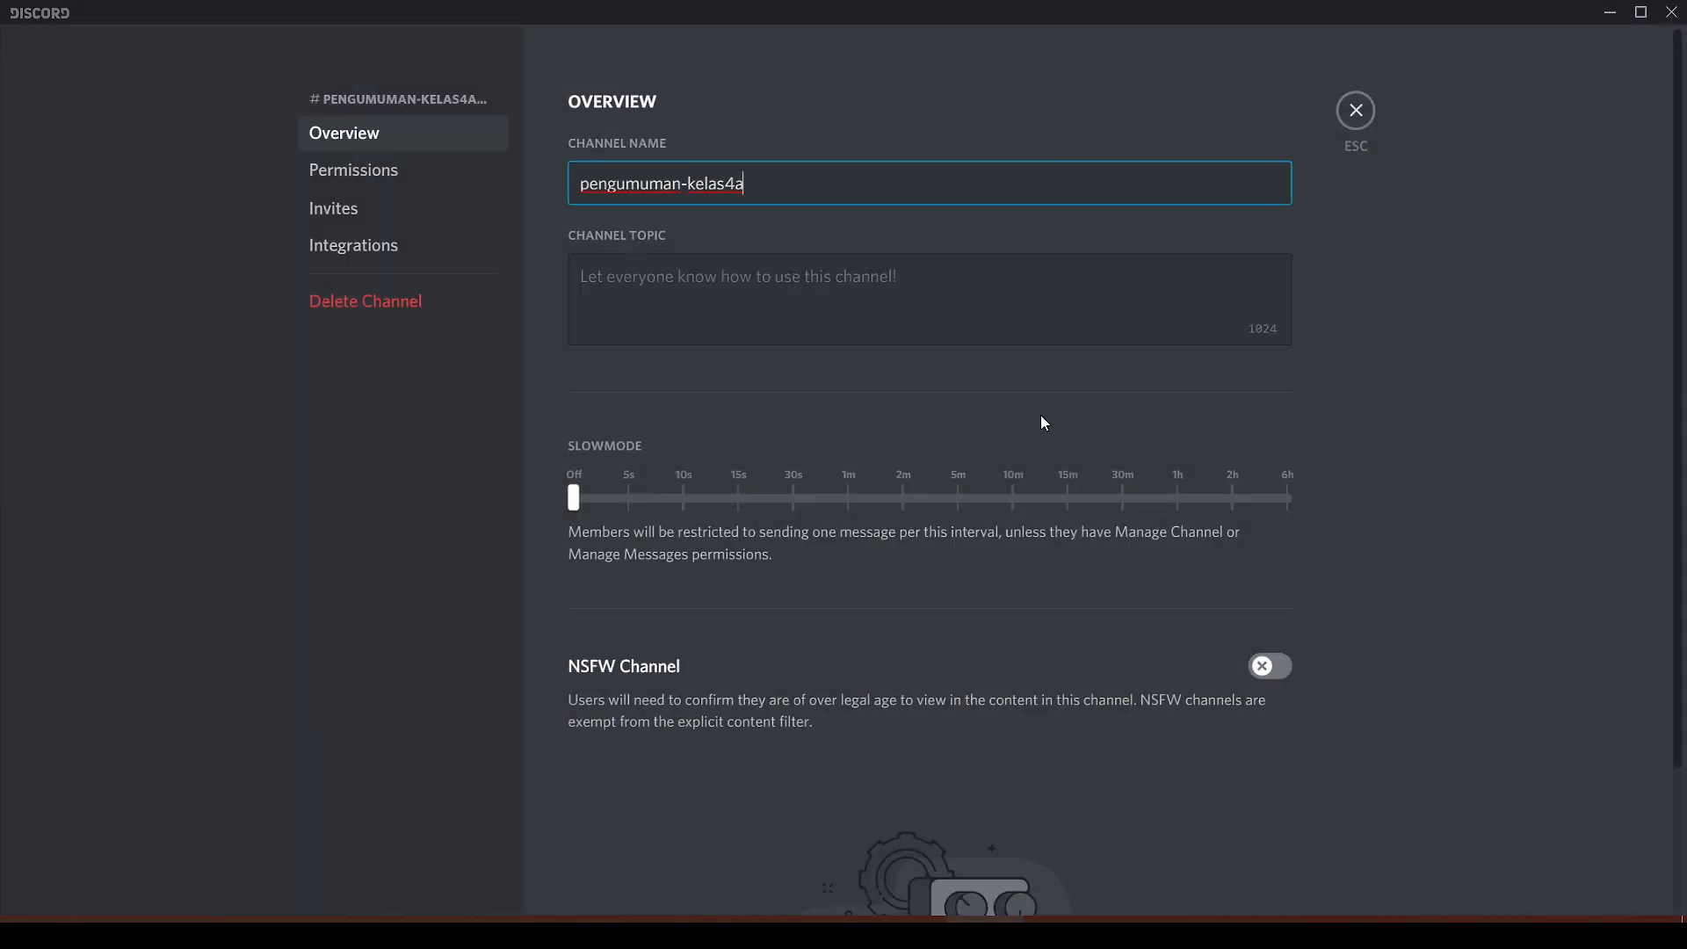
left_click(430, 185)
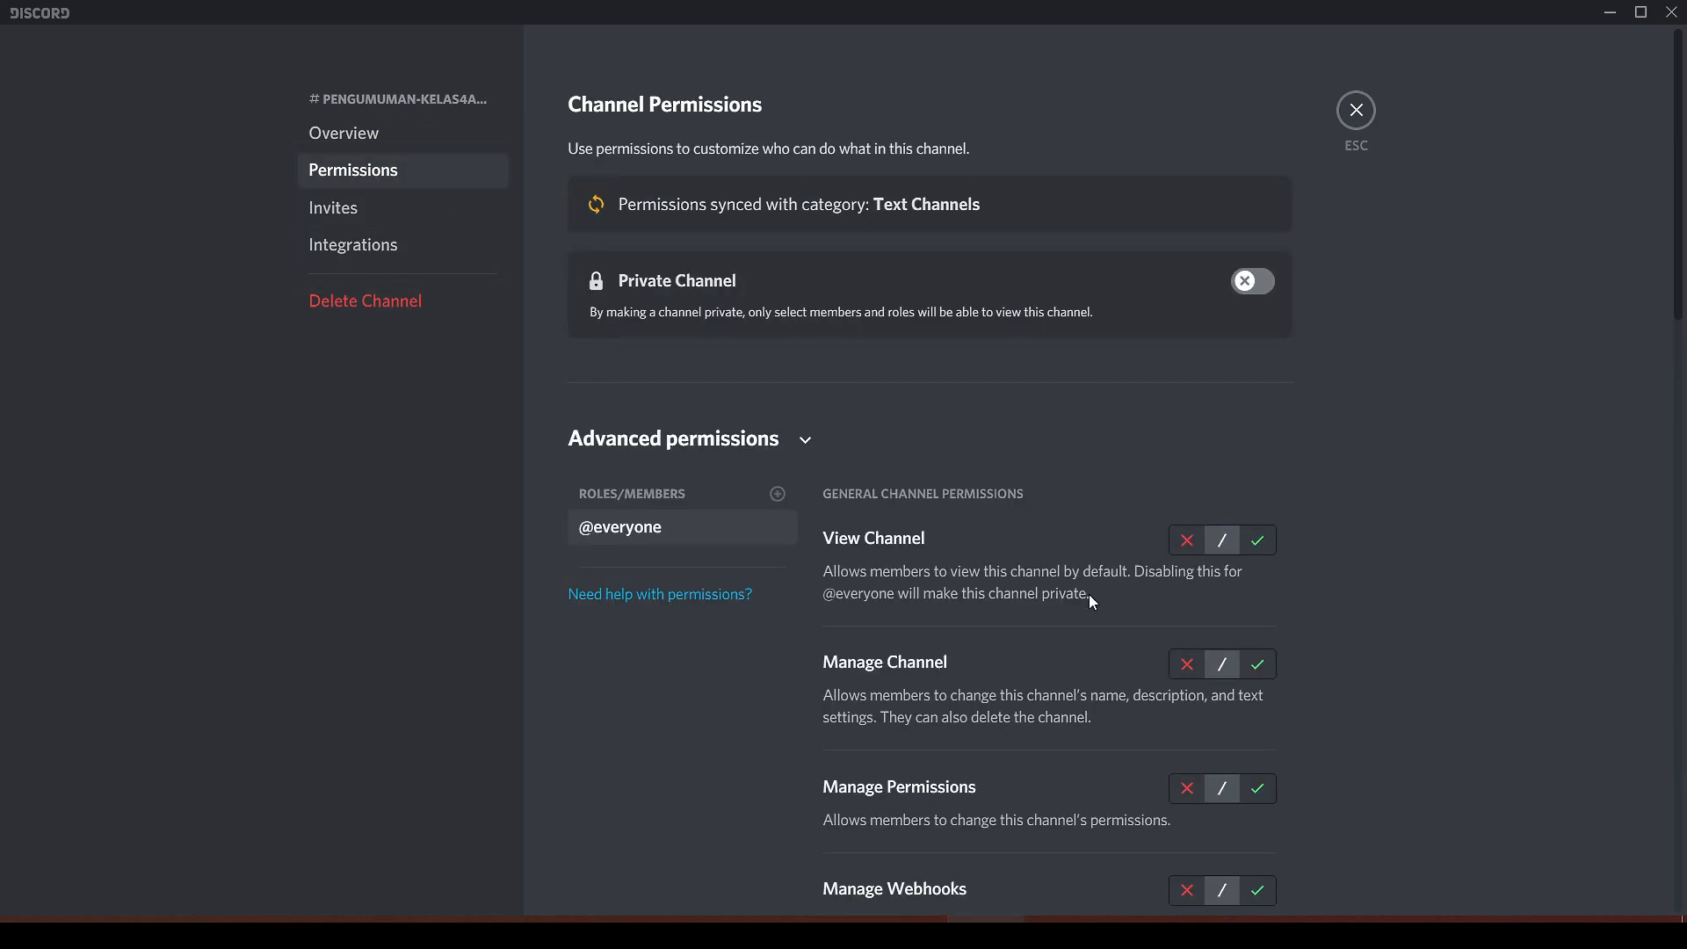
scroll(1092, 600, "down", 1)
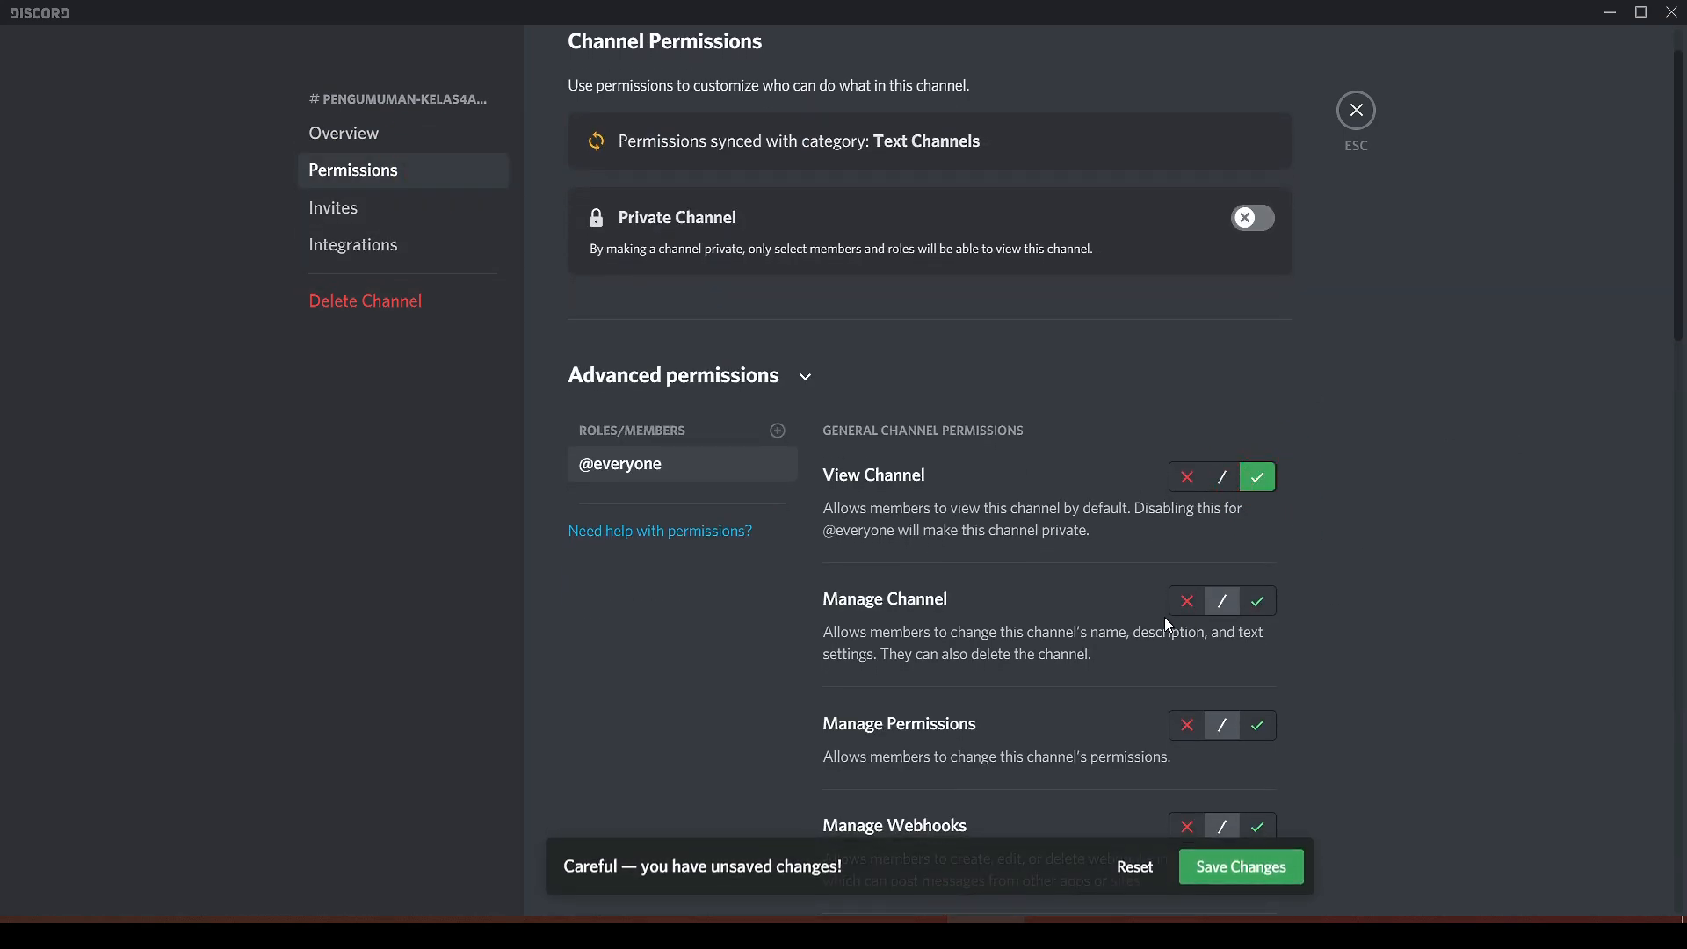
scroll(996, 557, "down", 1)
left_click(1188, 510)
scroll(1205, 580, "down", 2)
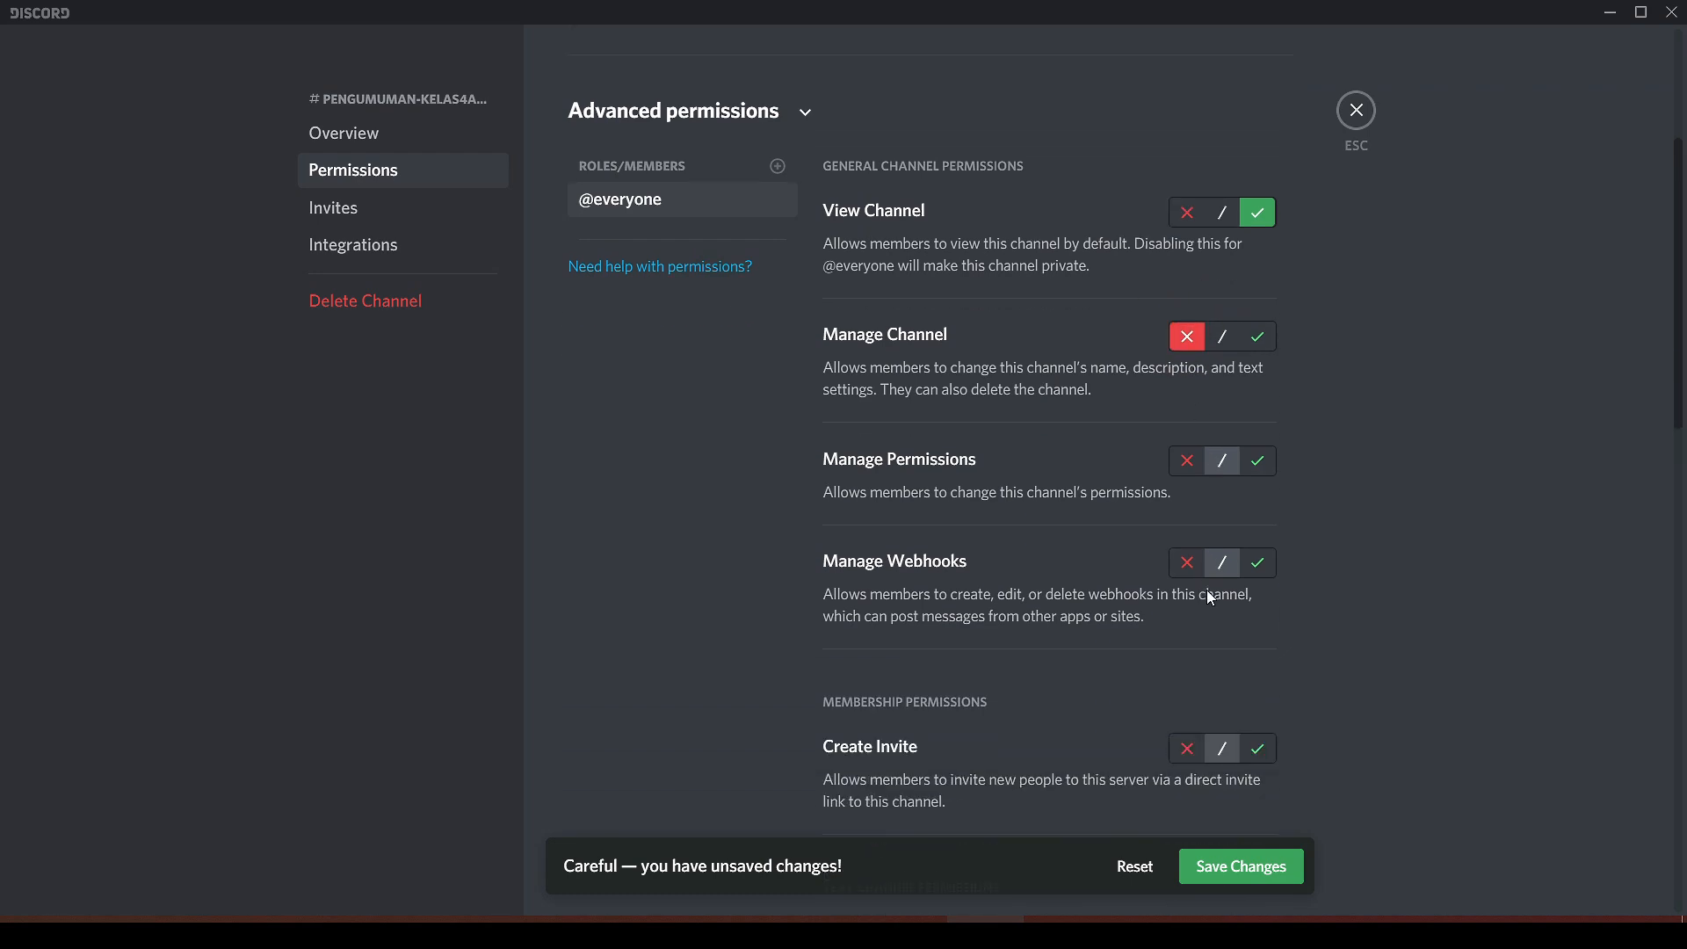
left_click(1188, 466)
scroll(1095, 517, "down", 1)
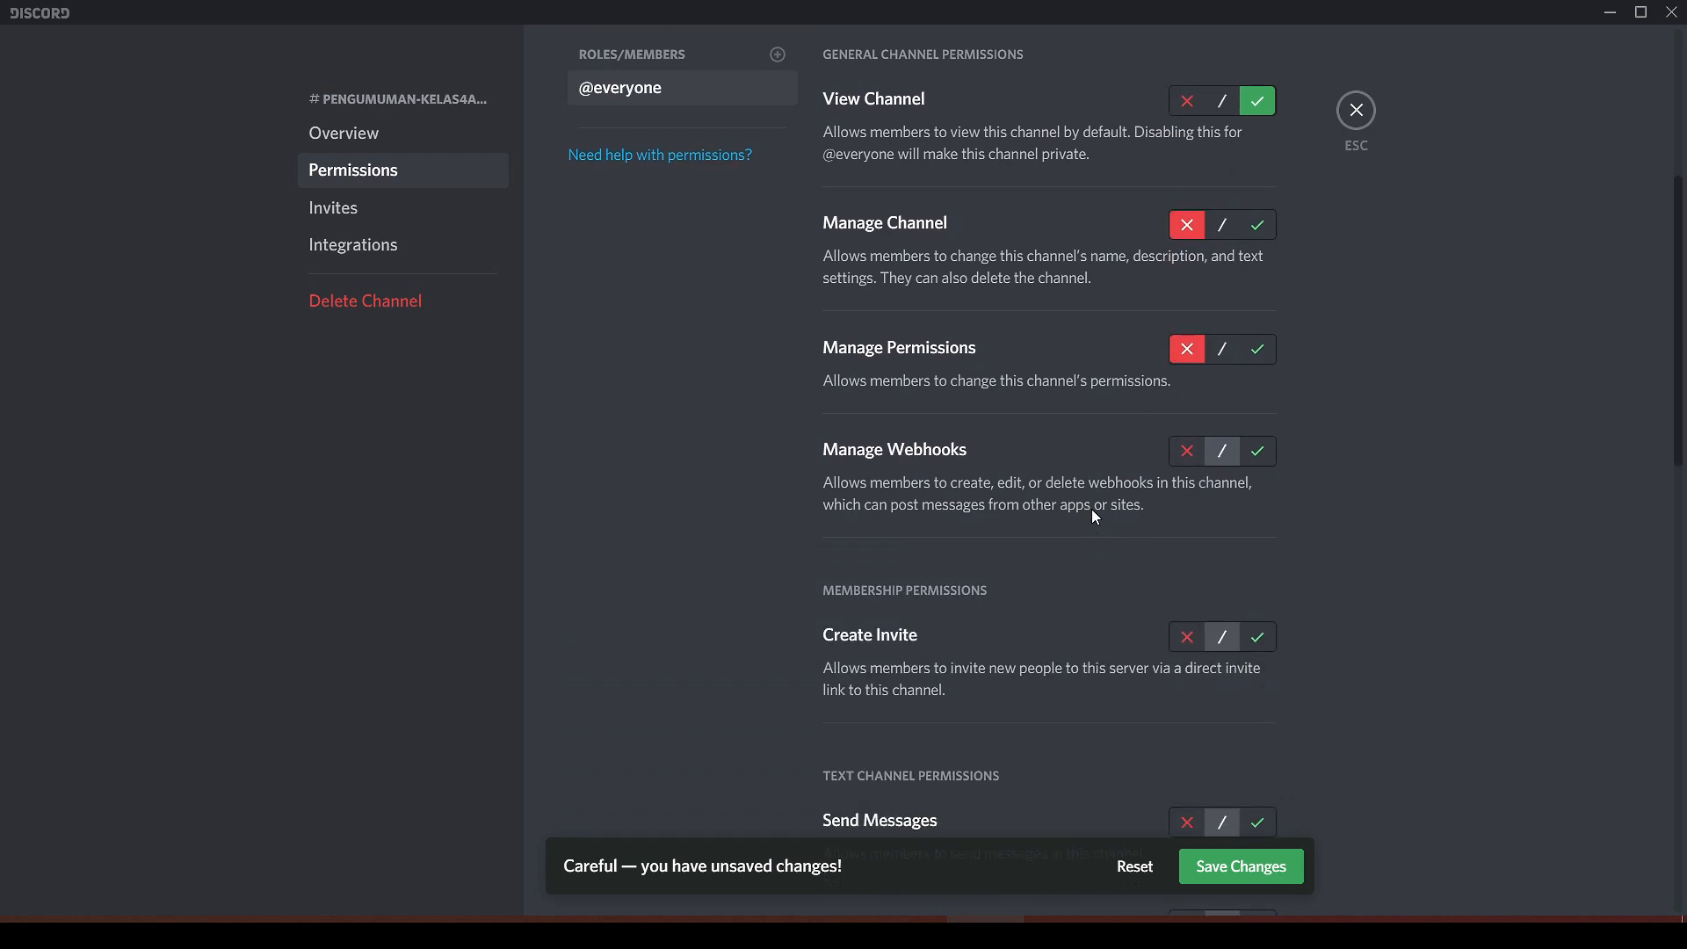
scroll(1185, 562, "down", 1)
scroll(1188, 562, "down", 1)
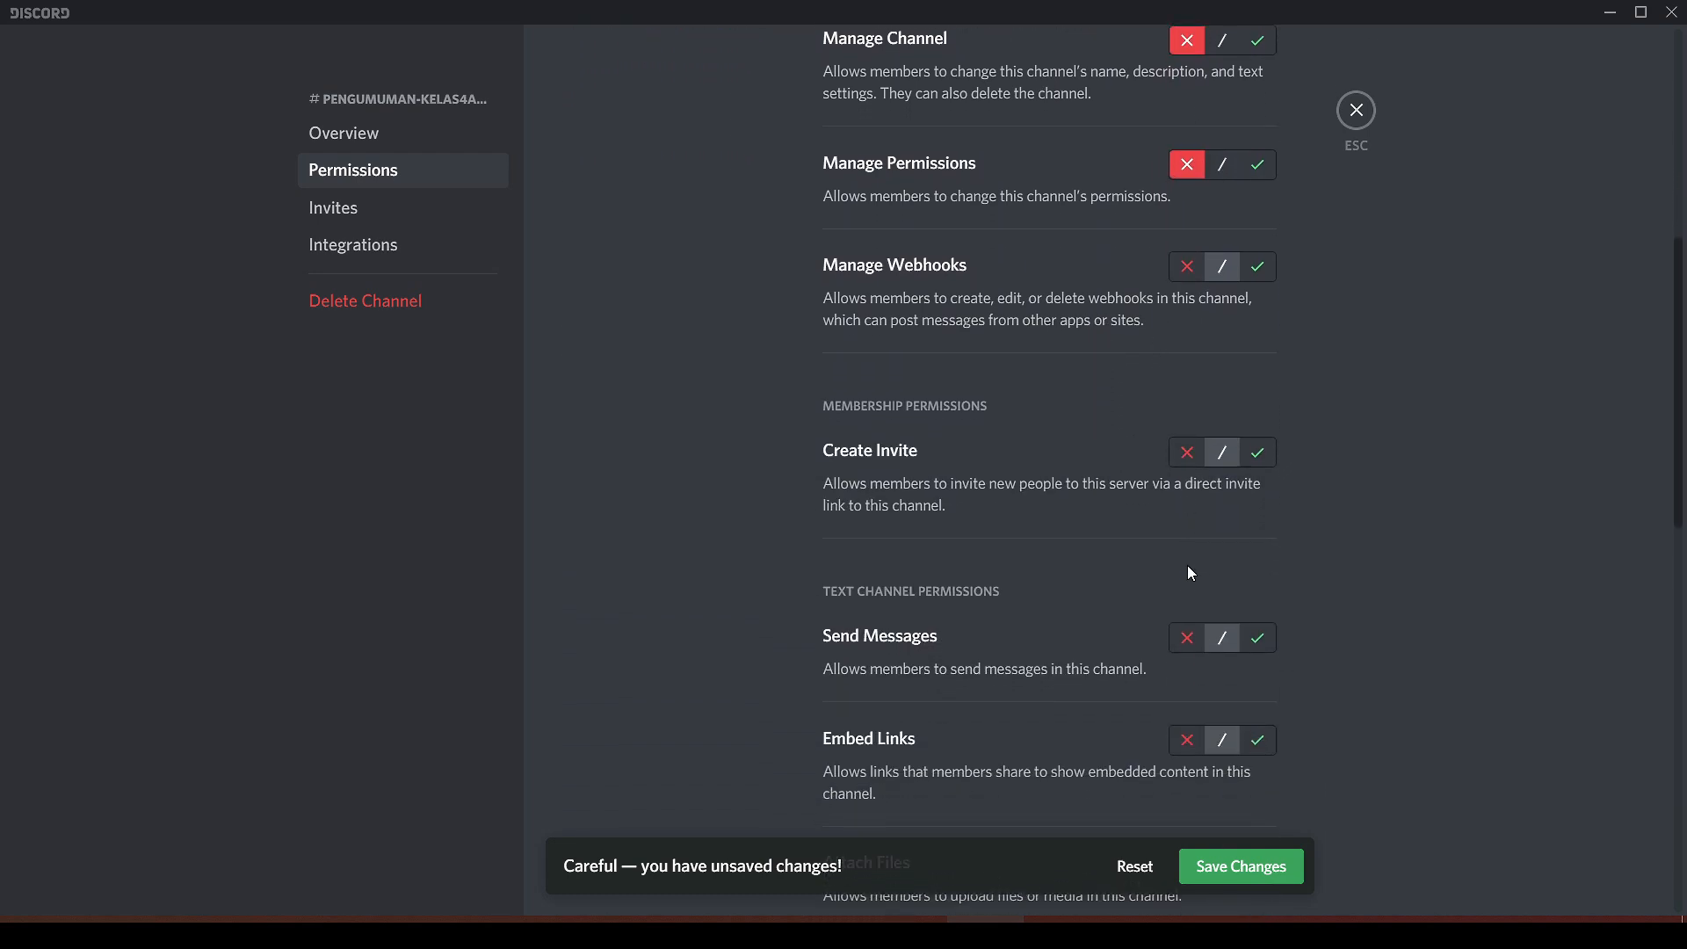
scroll(1169, 483, "up", 1)
scroll(1248, 510, "down", 2)
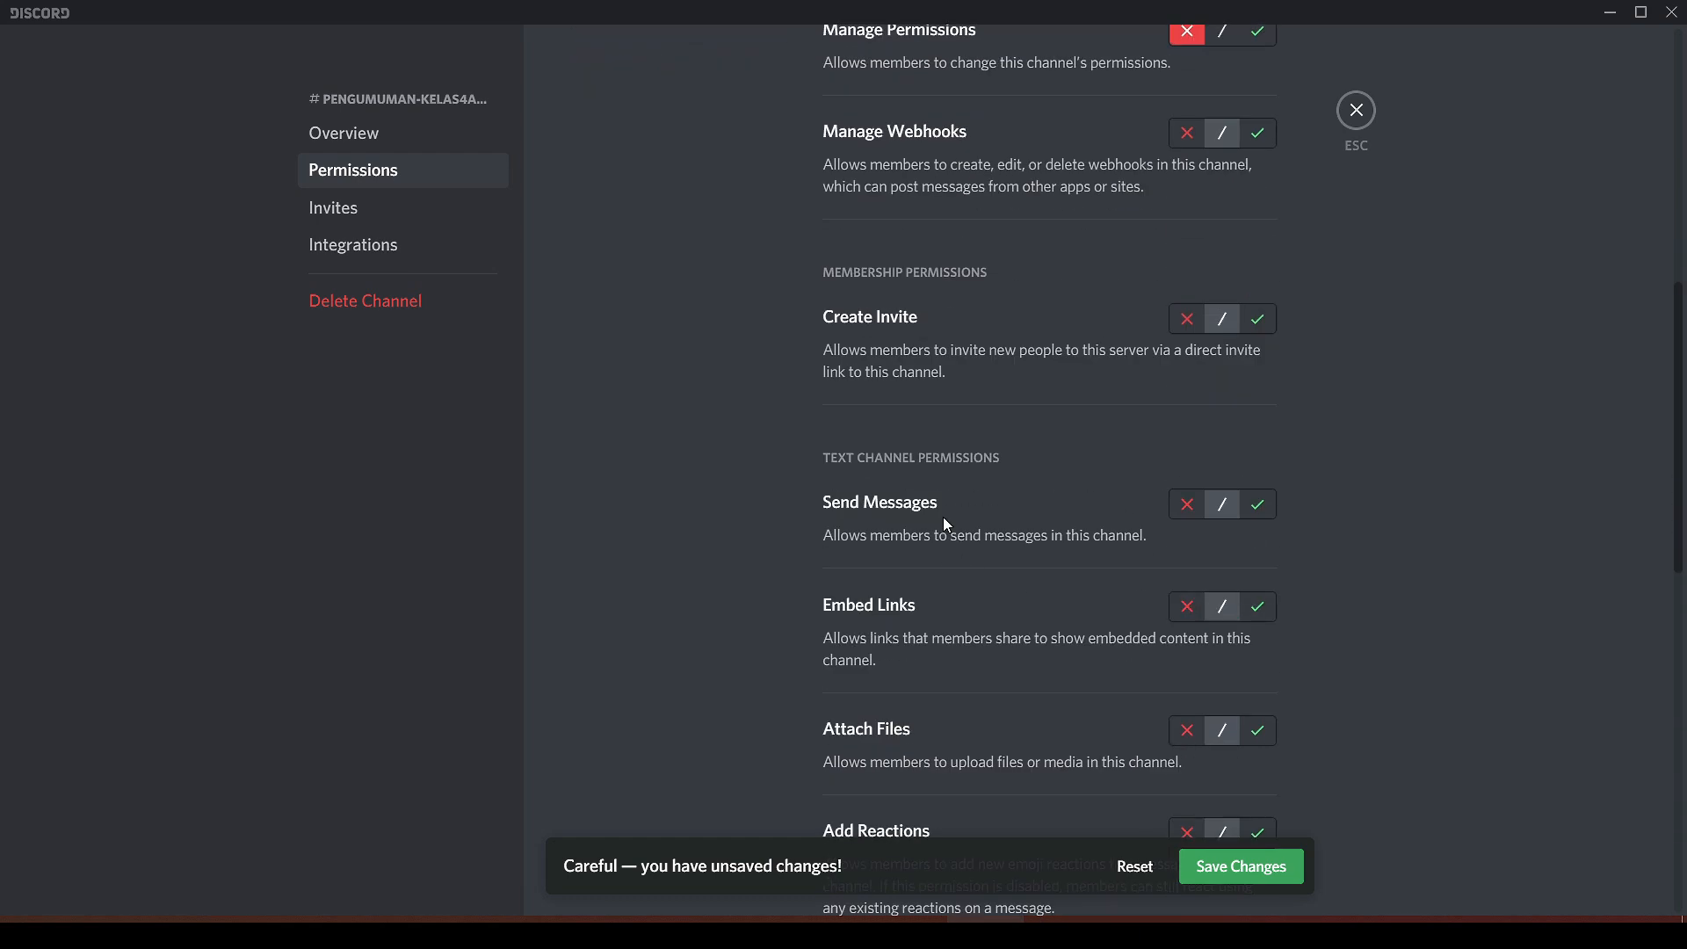
scroll(935, 466, "down", 1)
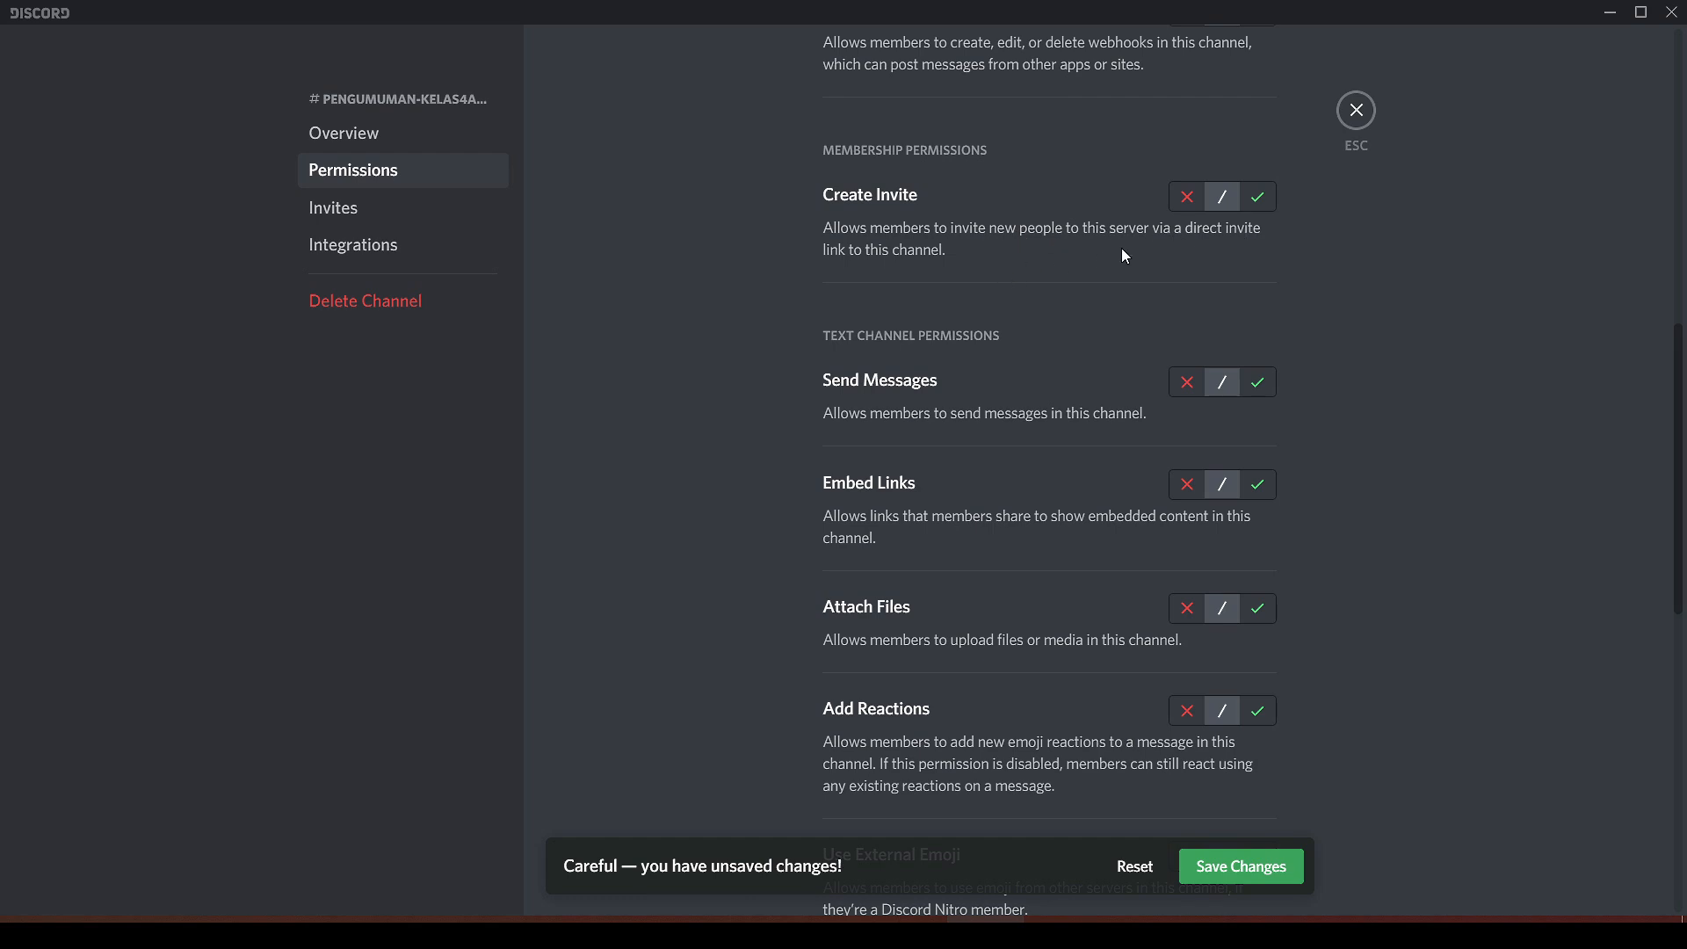
left_click(1185, 198)
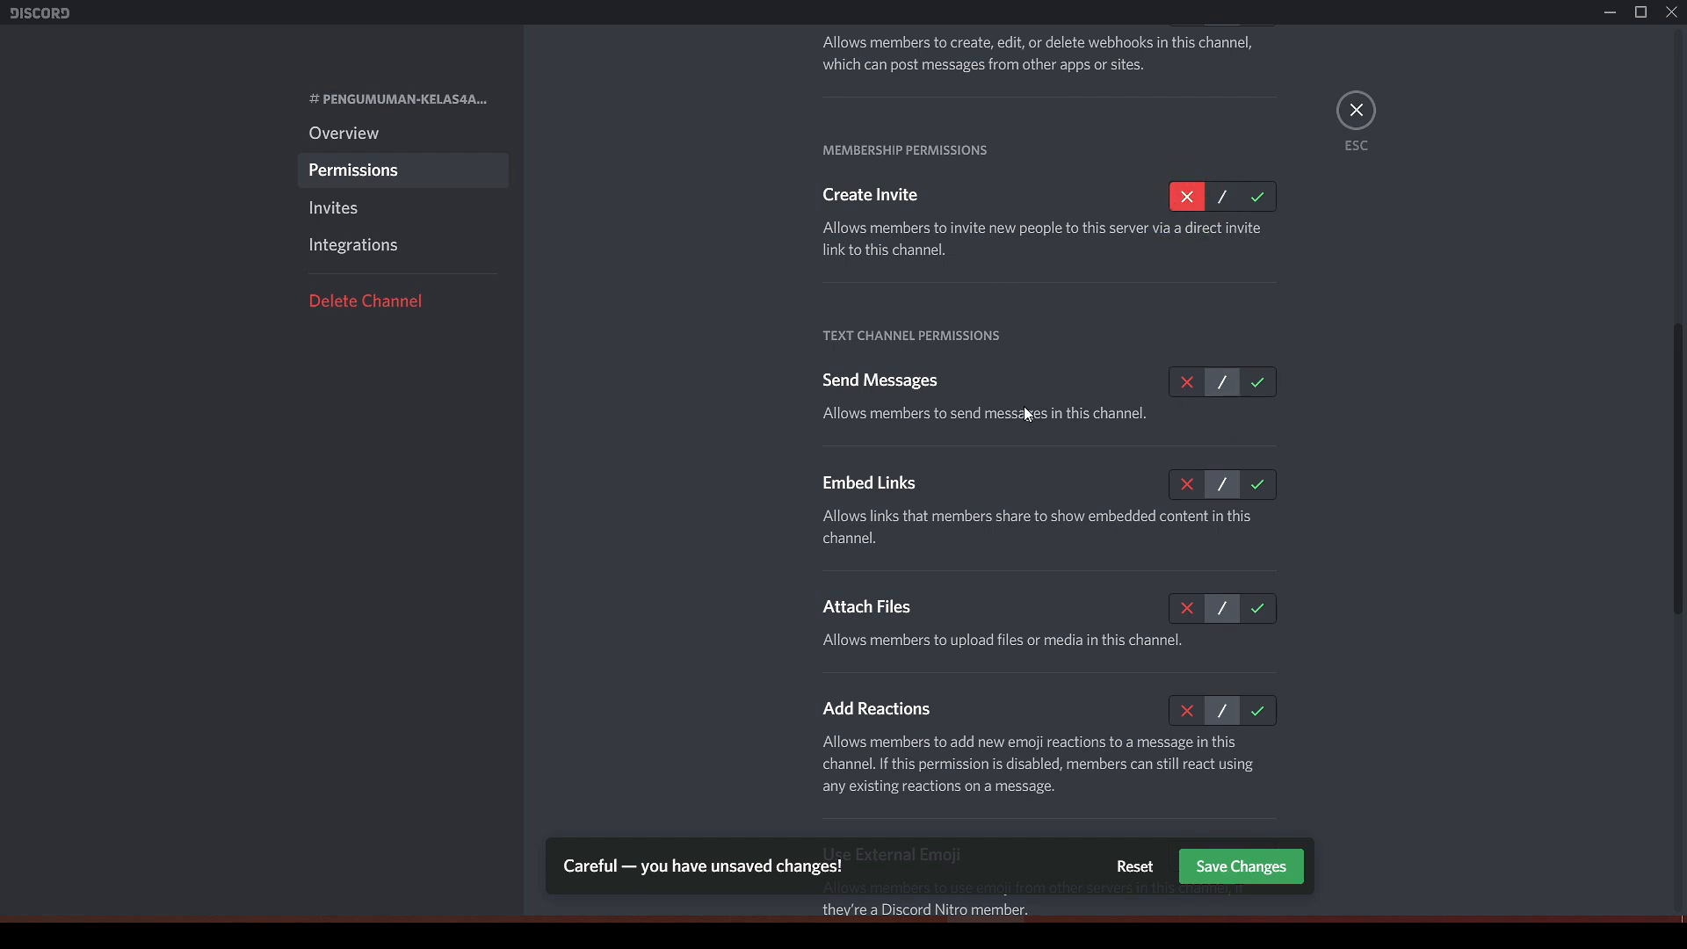
scroll(966, 378, "down", 1)
scroll(879, 274, "down", 1)
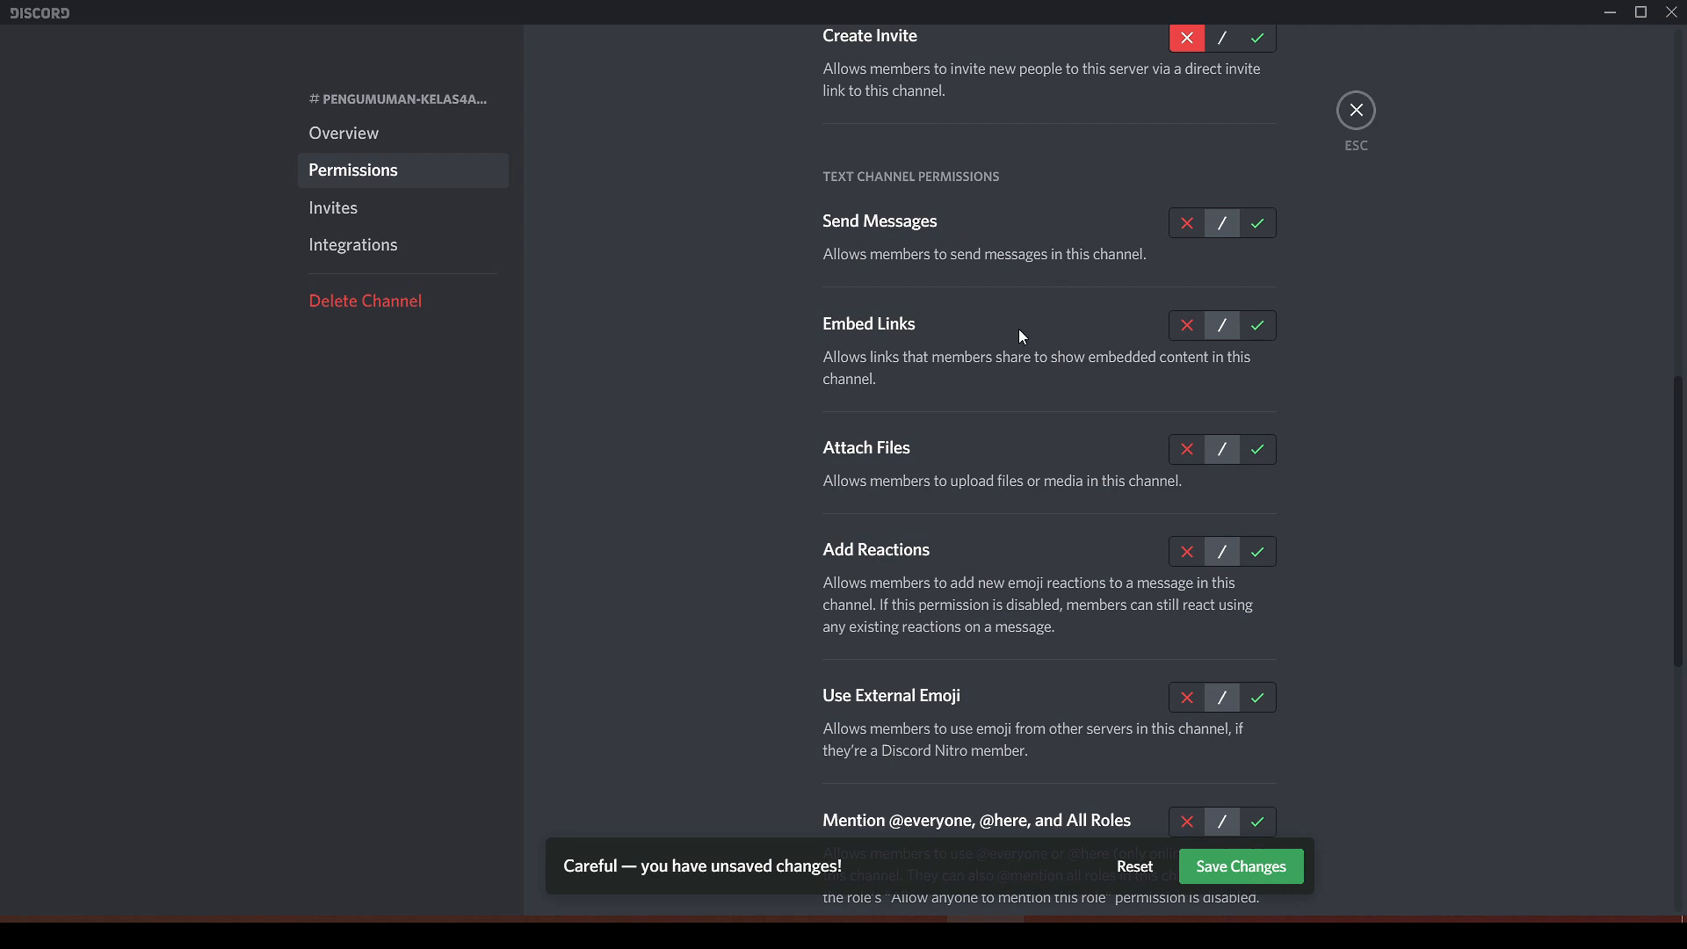
left_click(1186, 224)
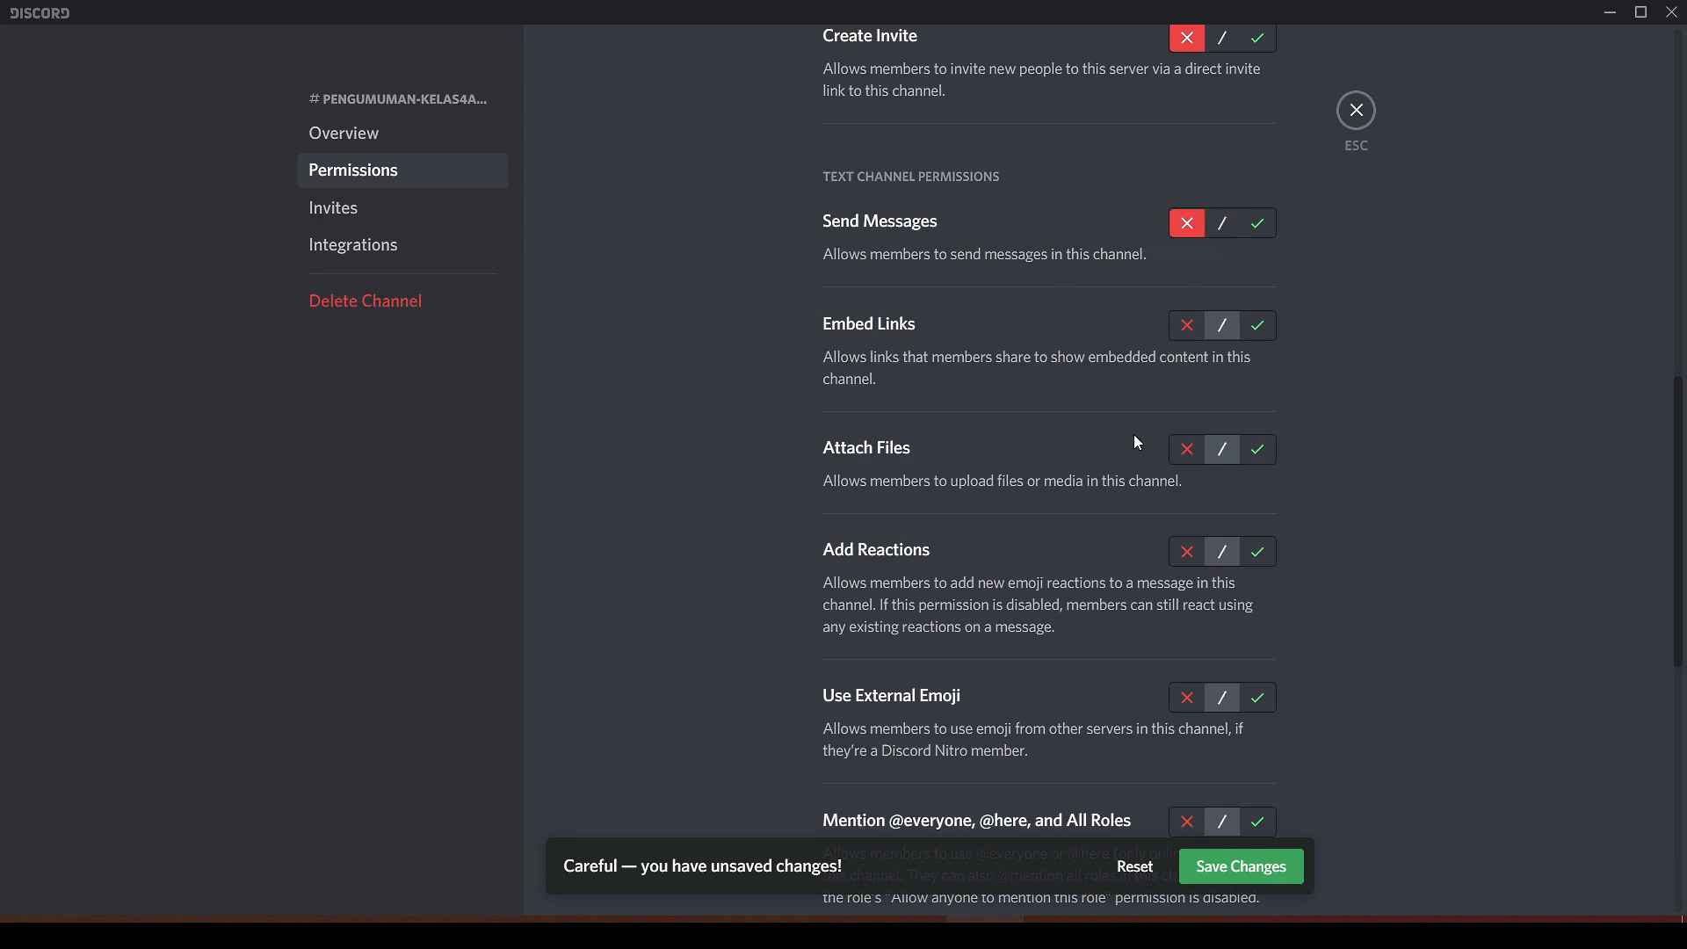
scroll(1055, 413, "down", 1)
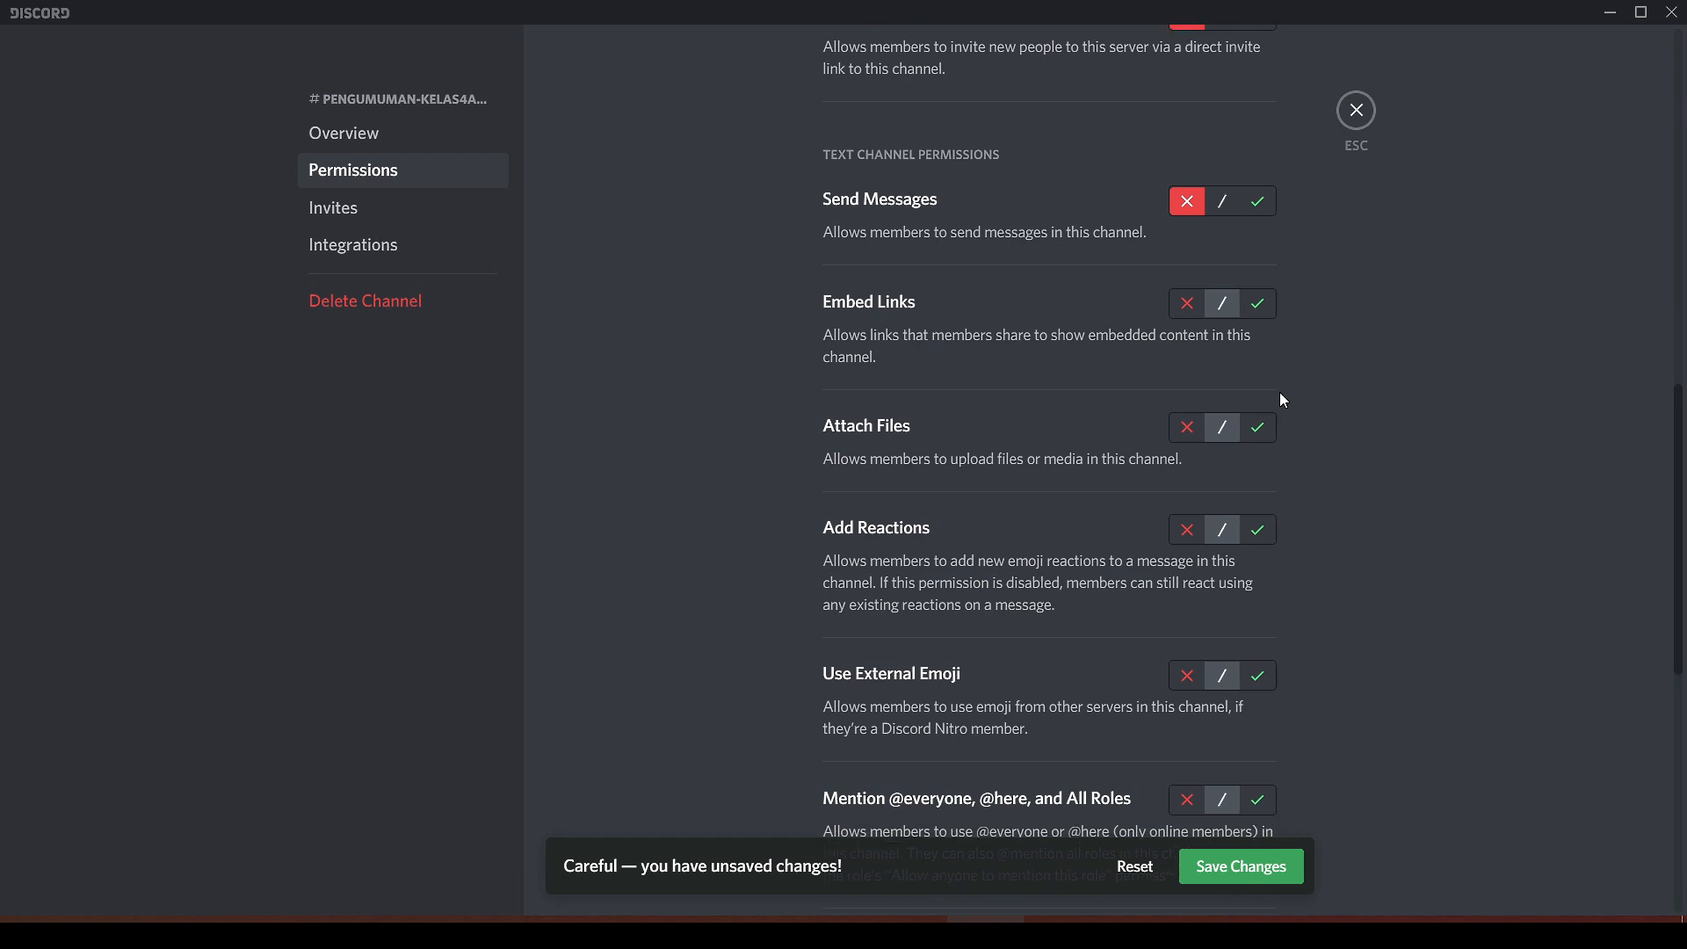
left_click(1186, 282)
left_click(1188, 407)
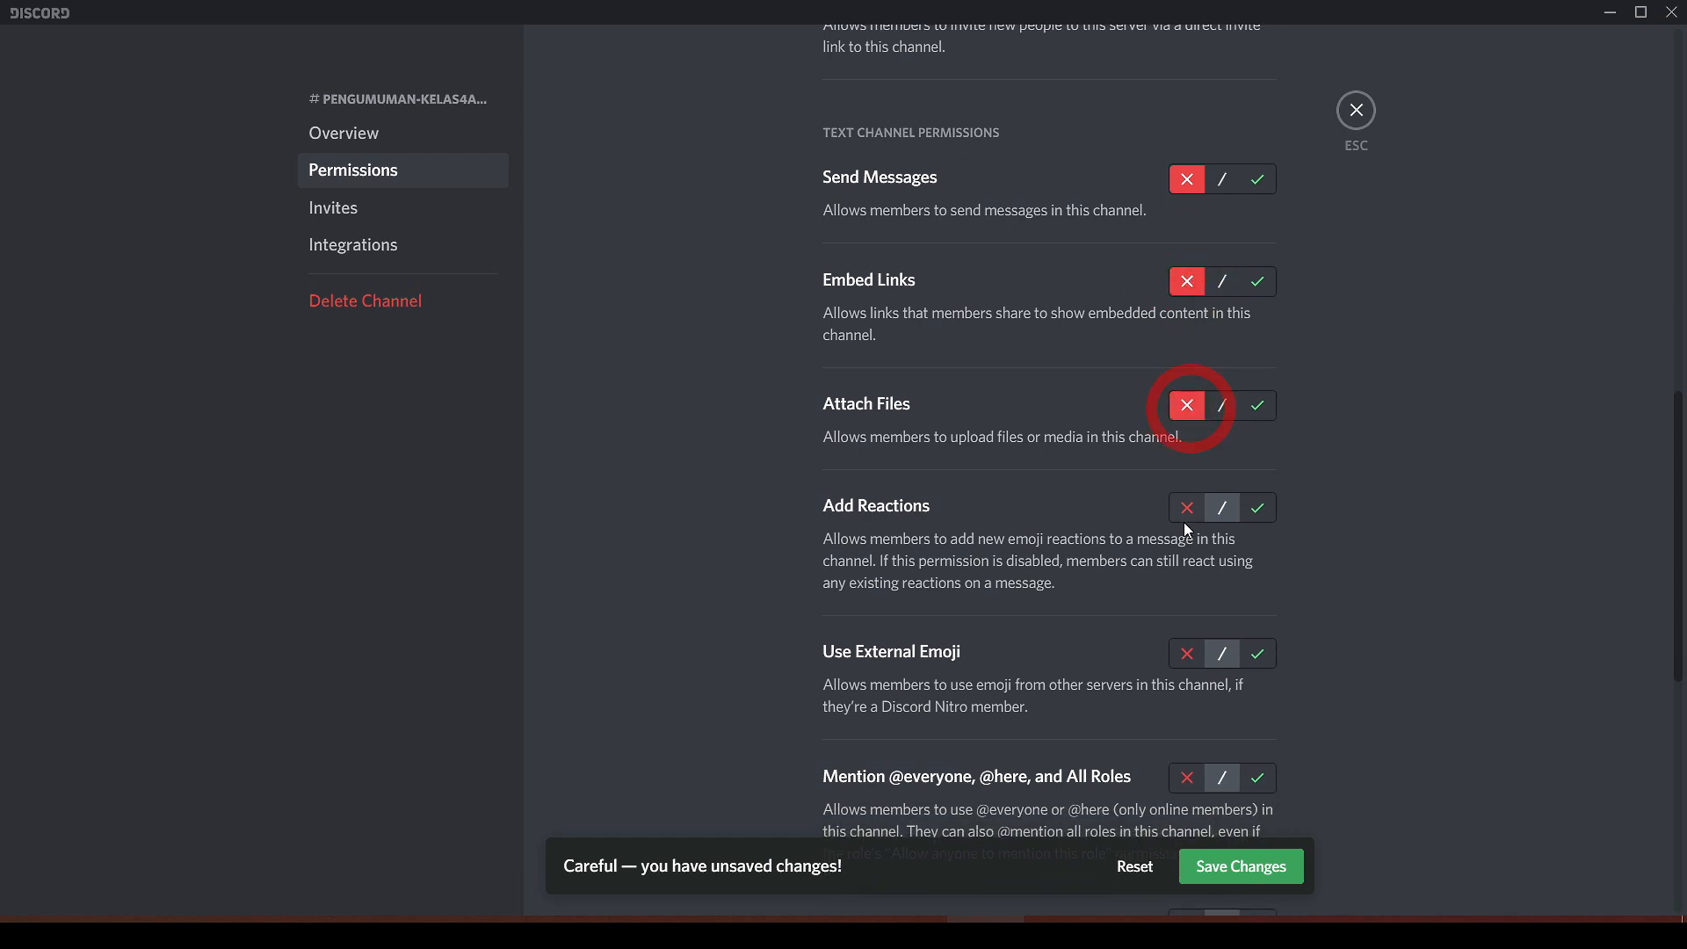
scroll(1178, 475, "down", 1)
left_click(1186, 432)
left_click(1190, 582)
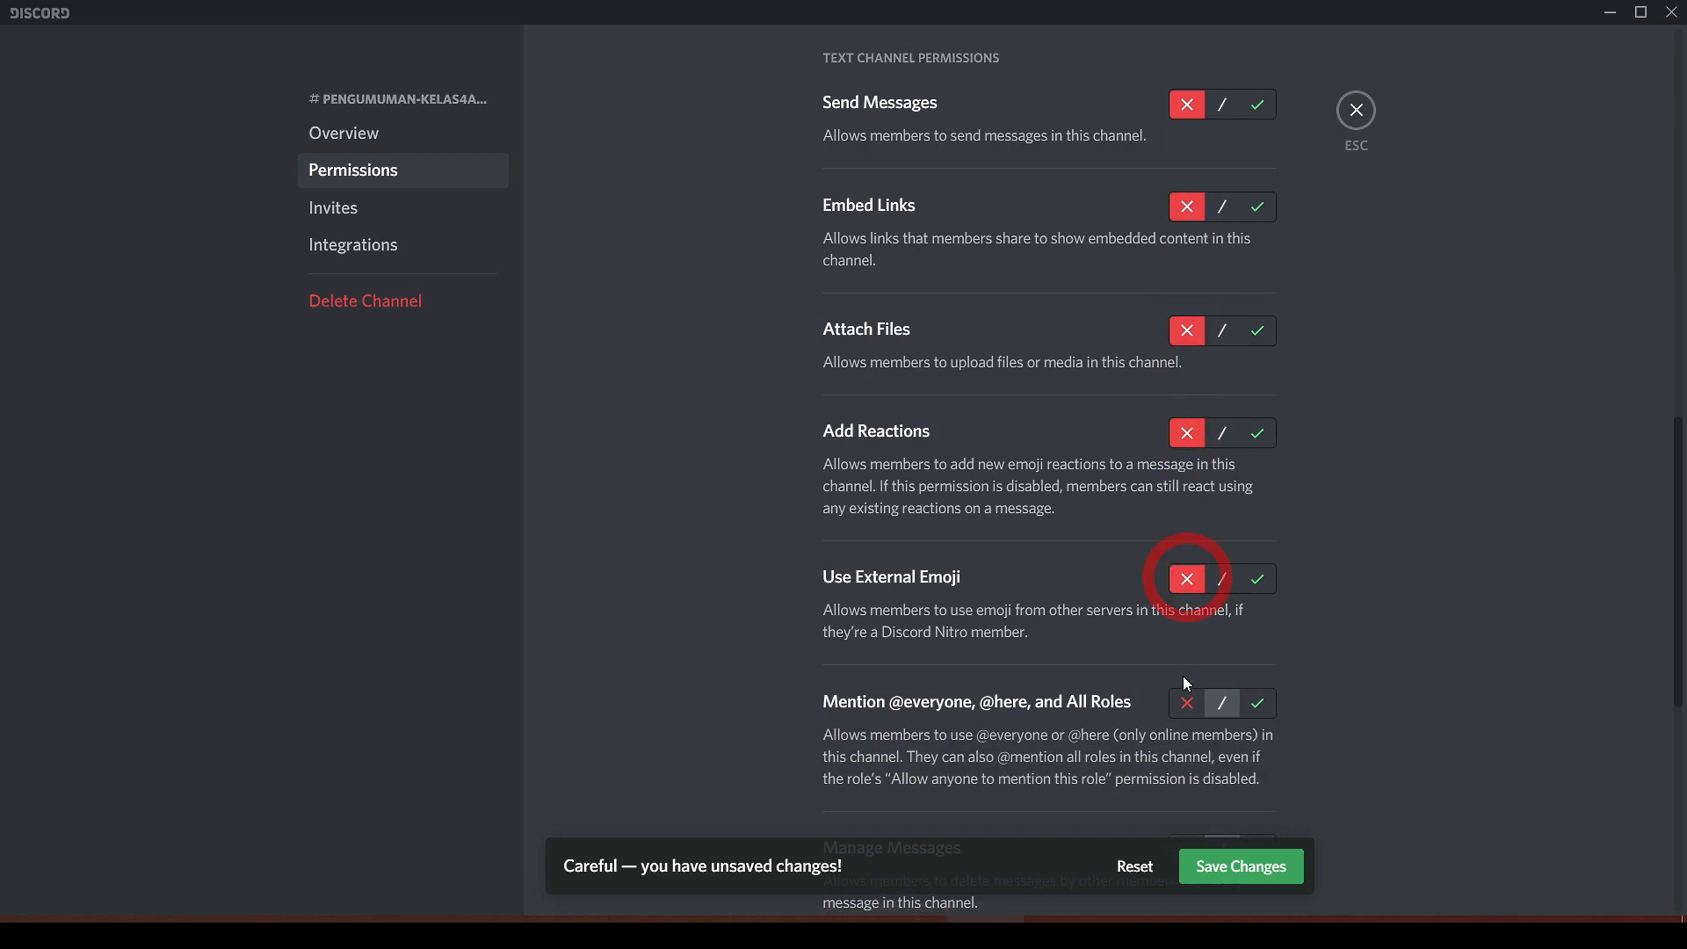
scroll(1178, 633, "down", 3)
left_click(1179, 498)
scroll(1169, 518, "down", 2)
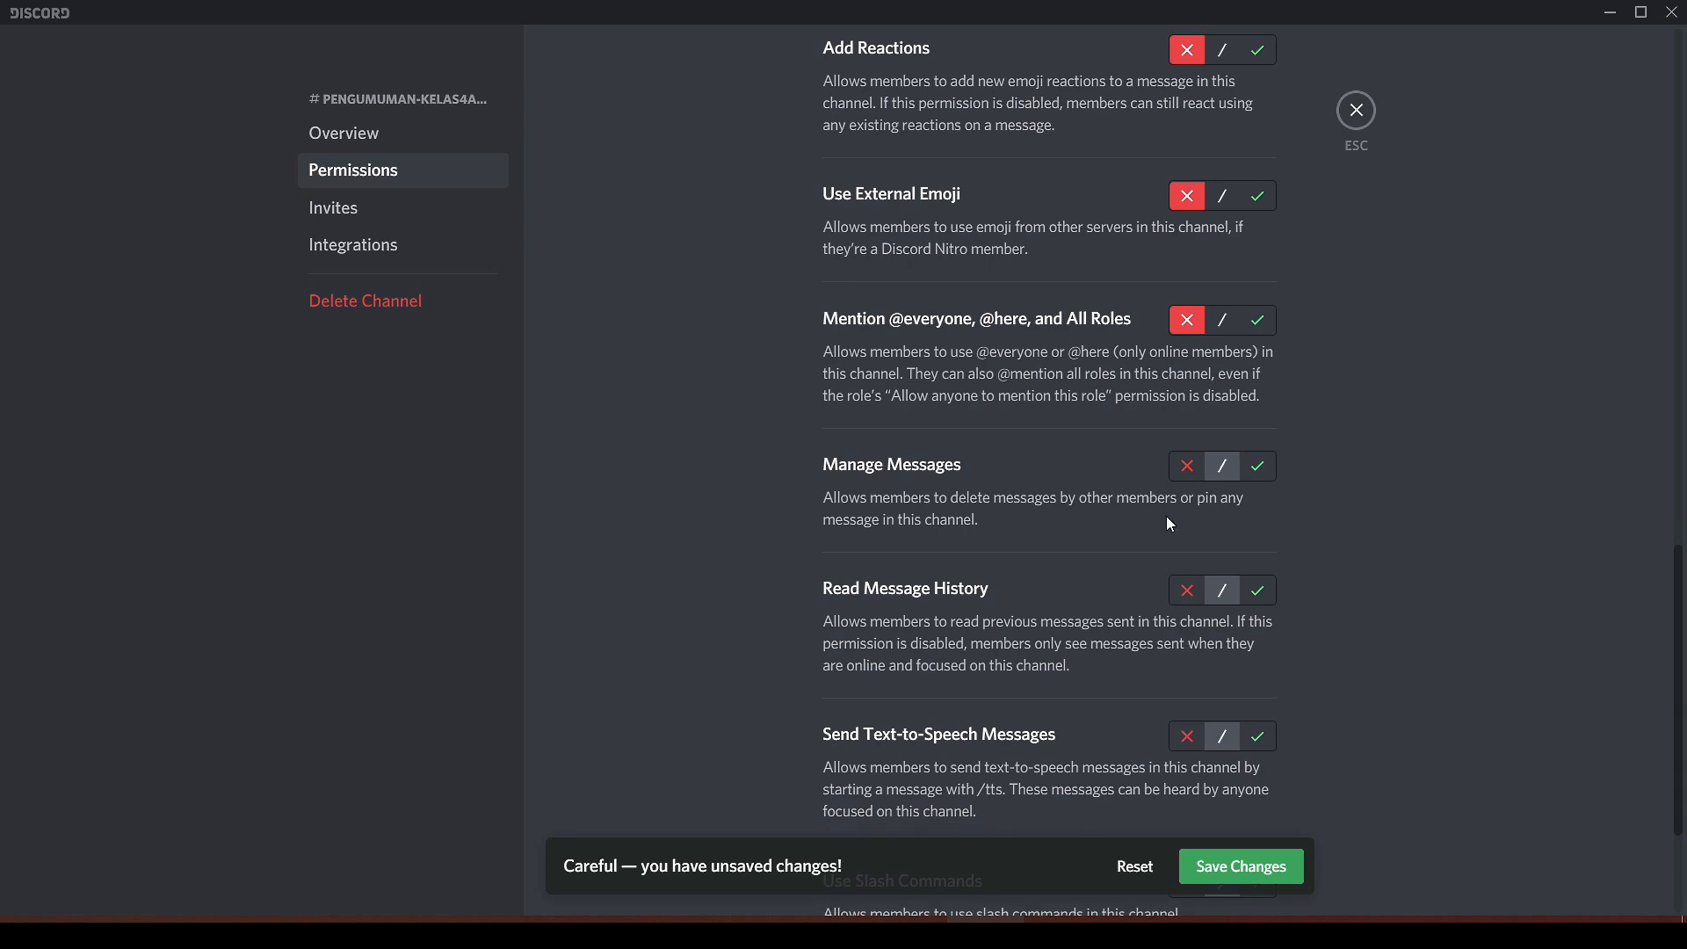
scroll(1165, 554, "down", 1)
left_click(1184, 367)
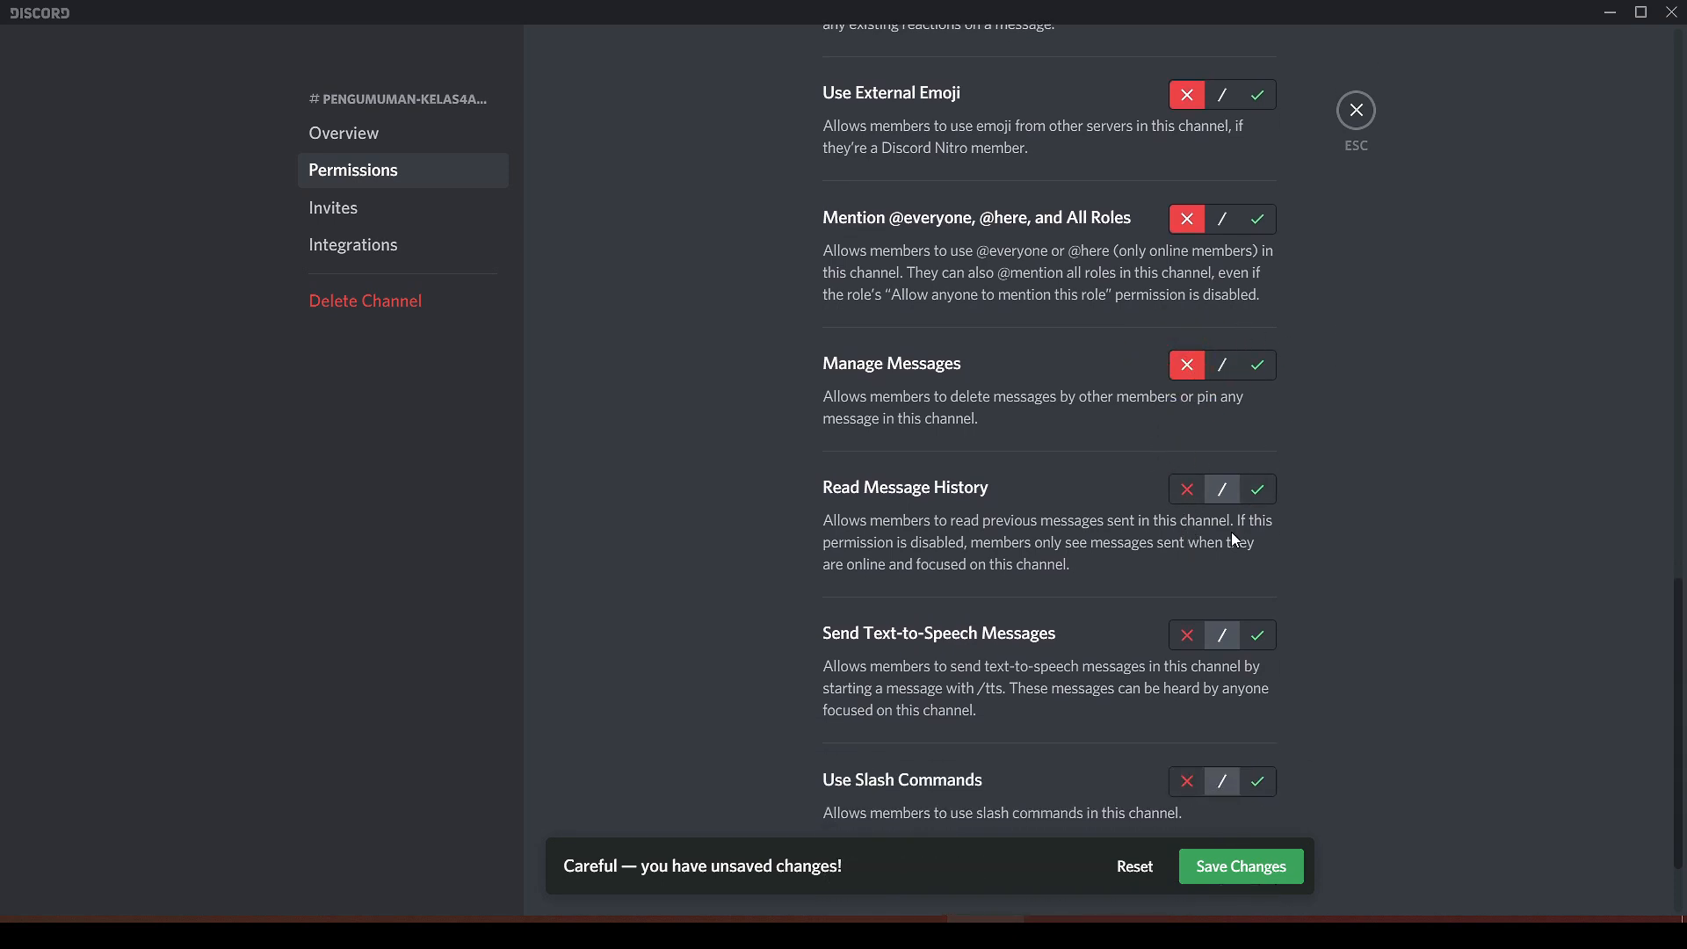
scroll(1231, 556, "down", 1)
left_click(1188, 394)
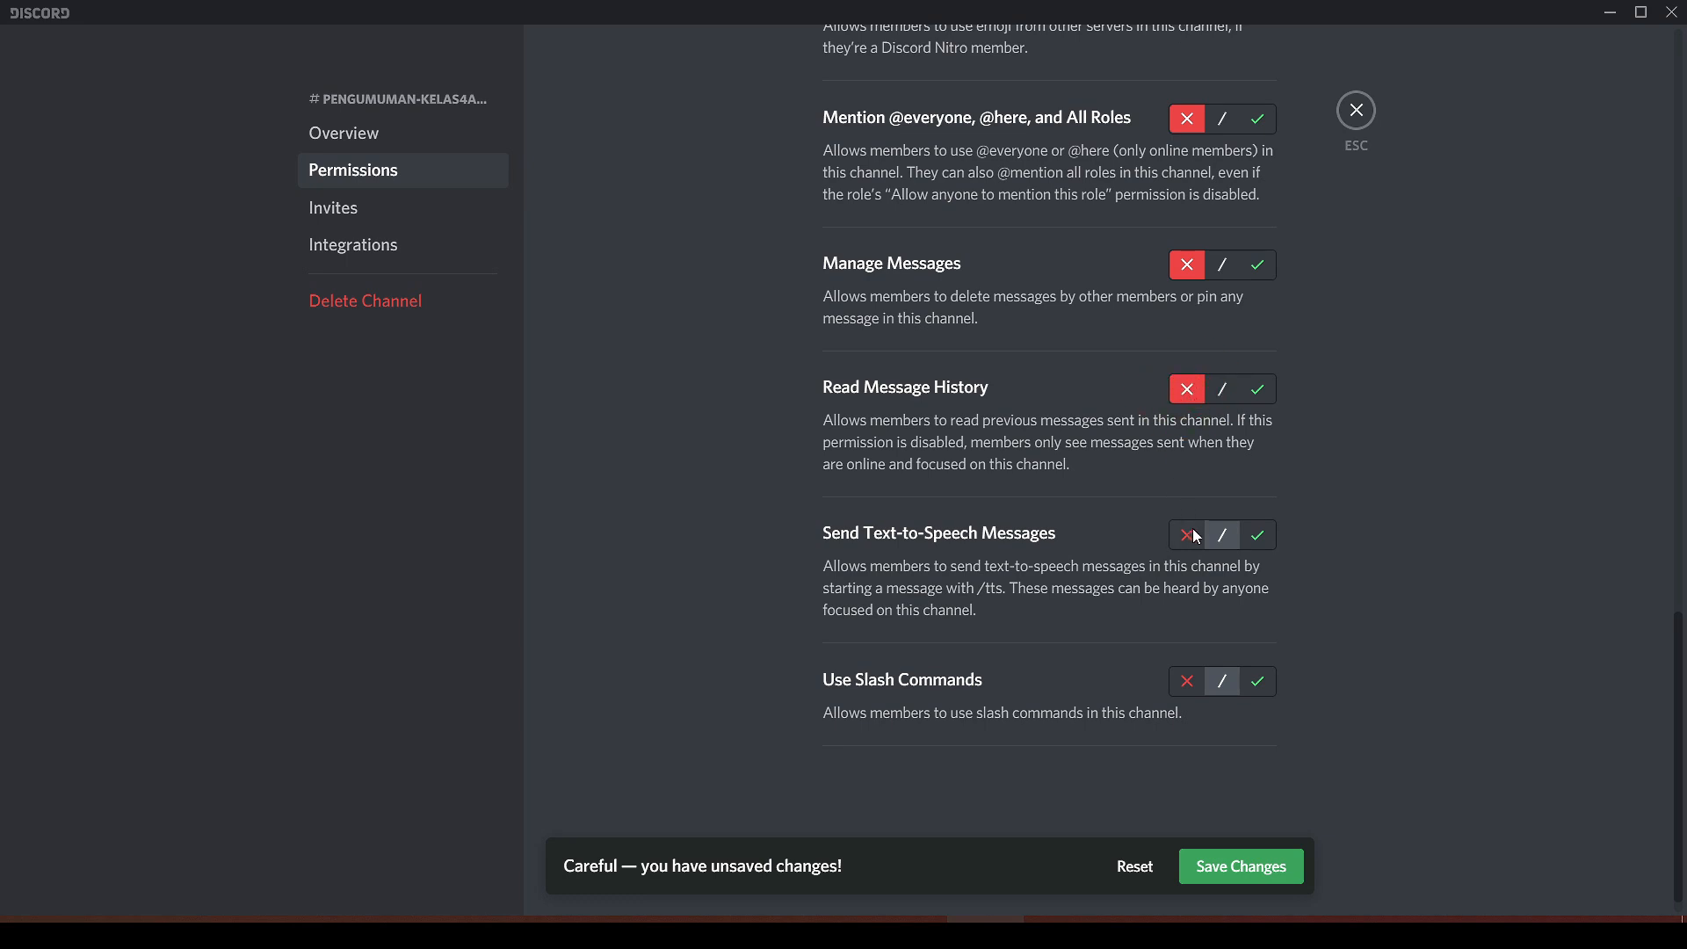
left_click(1192, 535)
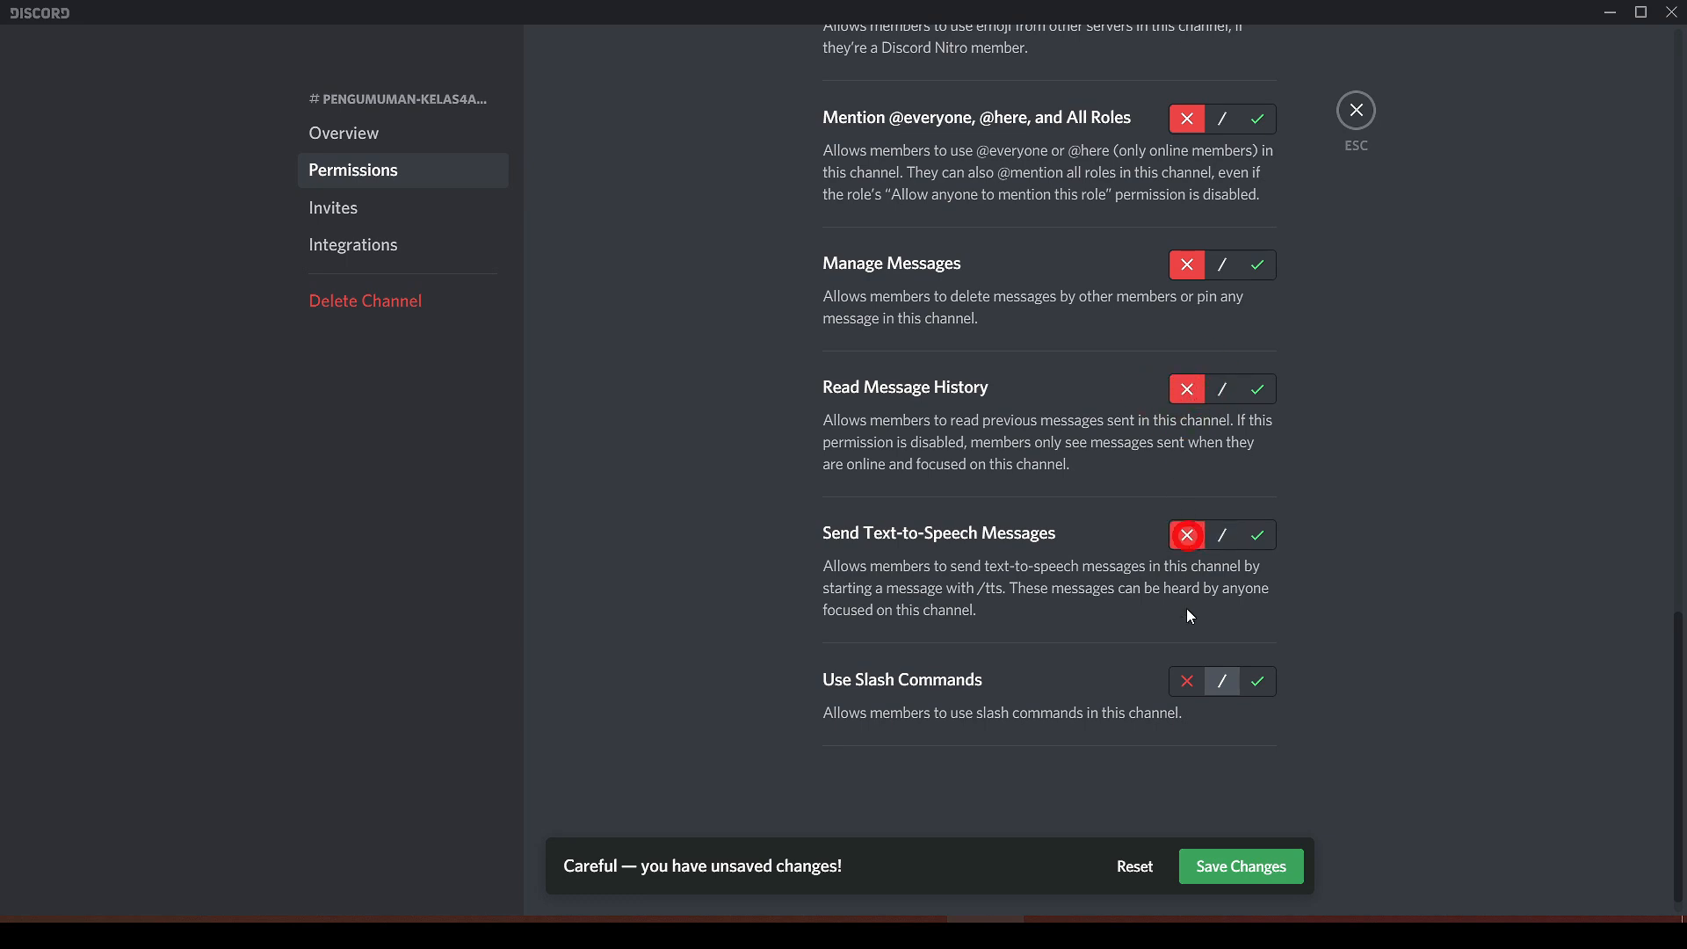
left_click(1277, 868)
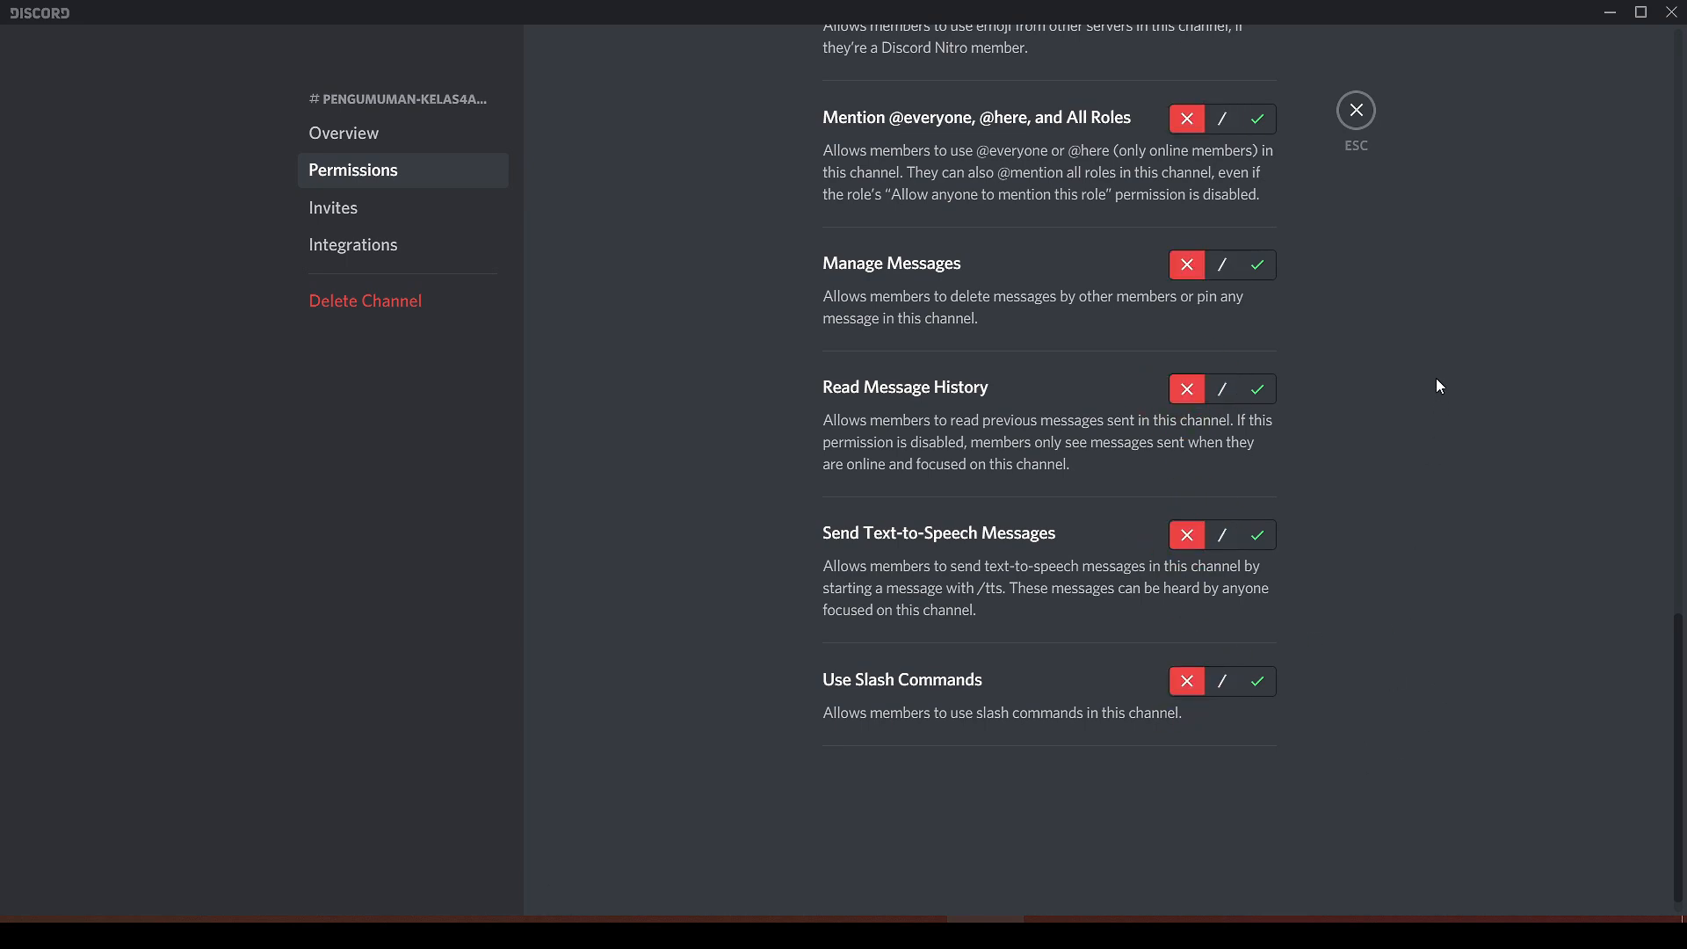
scroll(1406, 198, "up", 5)
left_click(1356, 110)
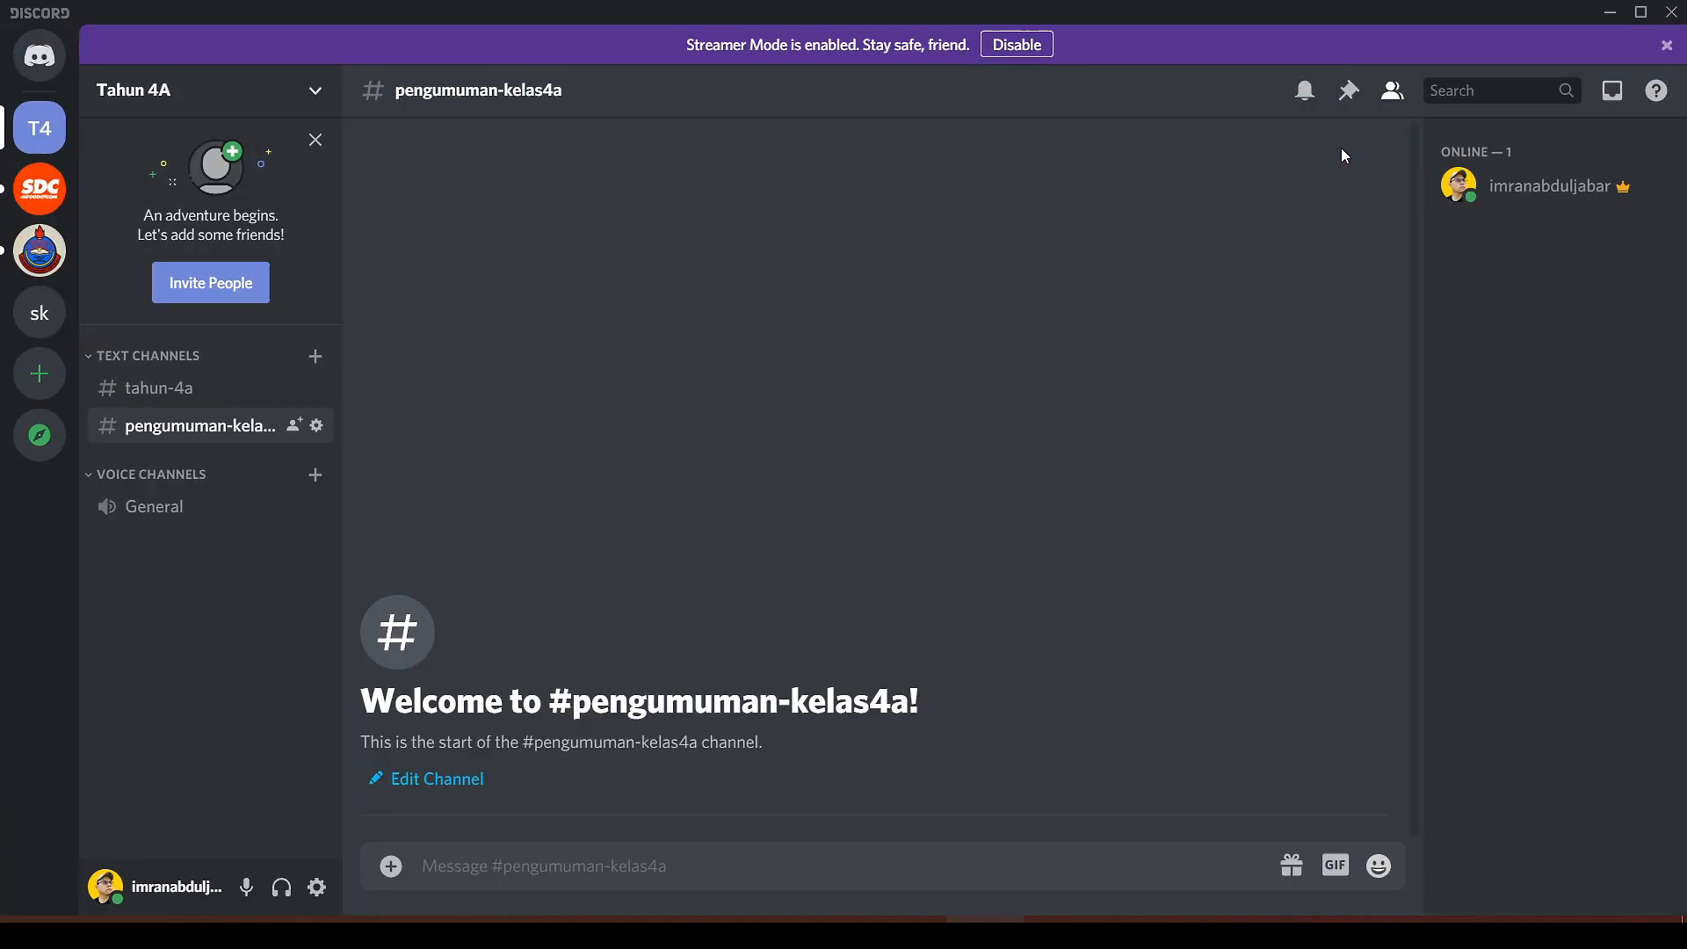
Post the message "hanya admin boleh post" in the pengumuman-kelas4a channel.
left_click(681, 866)
type("hanya")
key("BackSpace")
key("BackSpace")
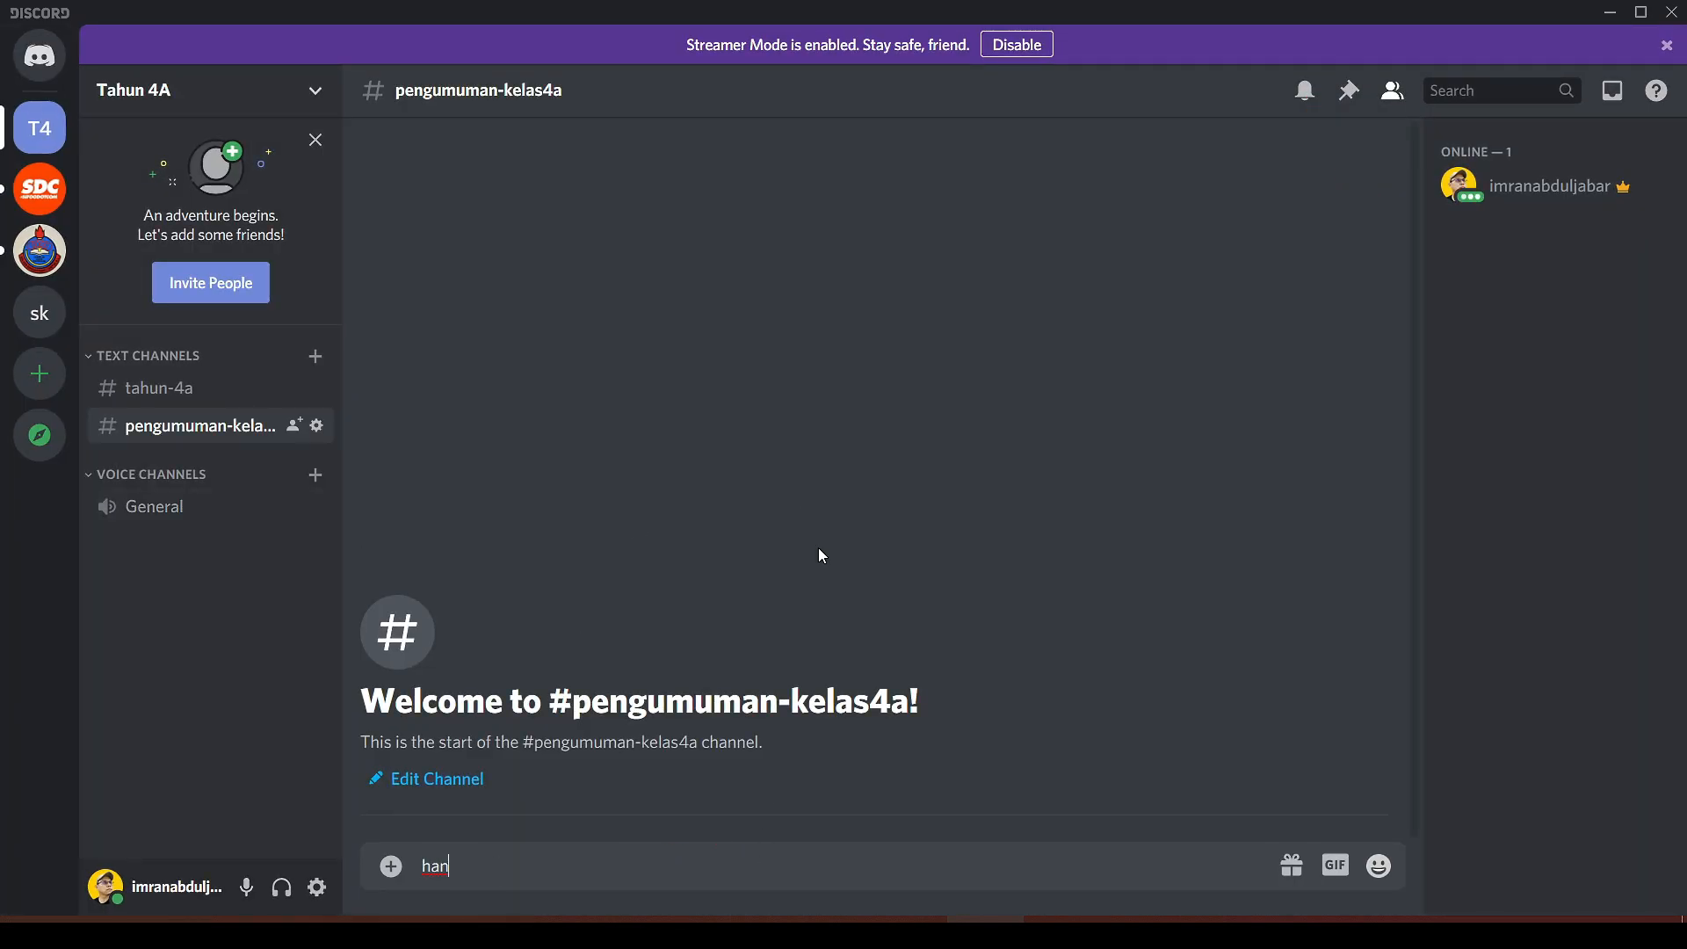
type("ya admi")
type("boleh post")
key("Return")
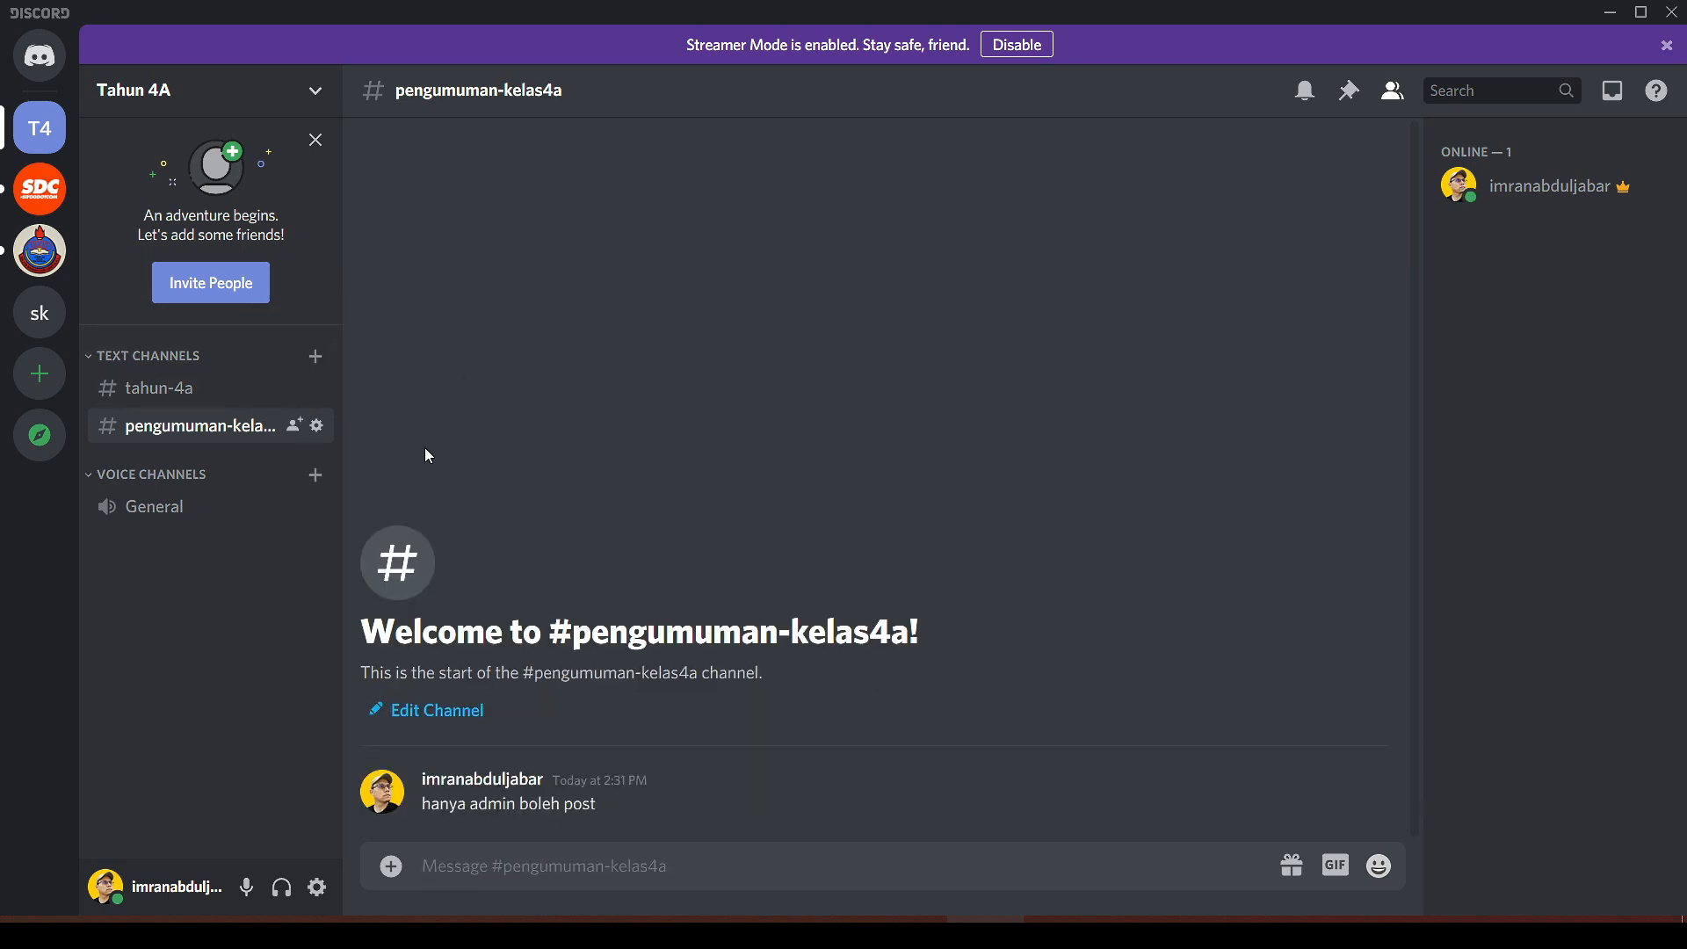
Create a non-private text channel under Text Channels, named "bm-cikgu-" followed by the teacher's name.
left_click(316, 356)
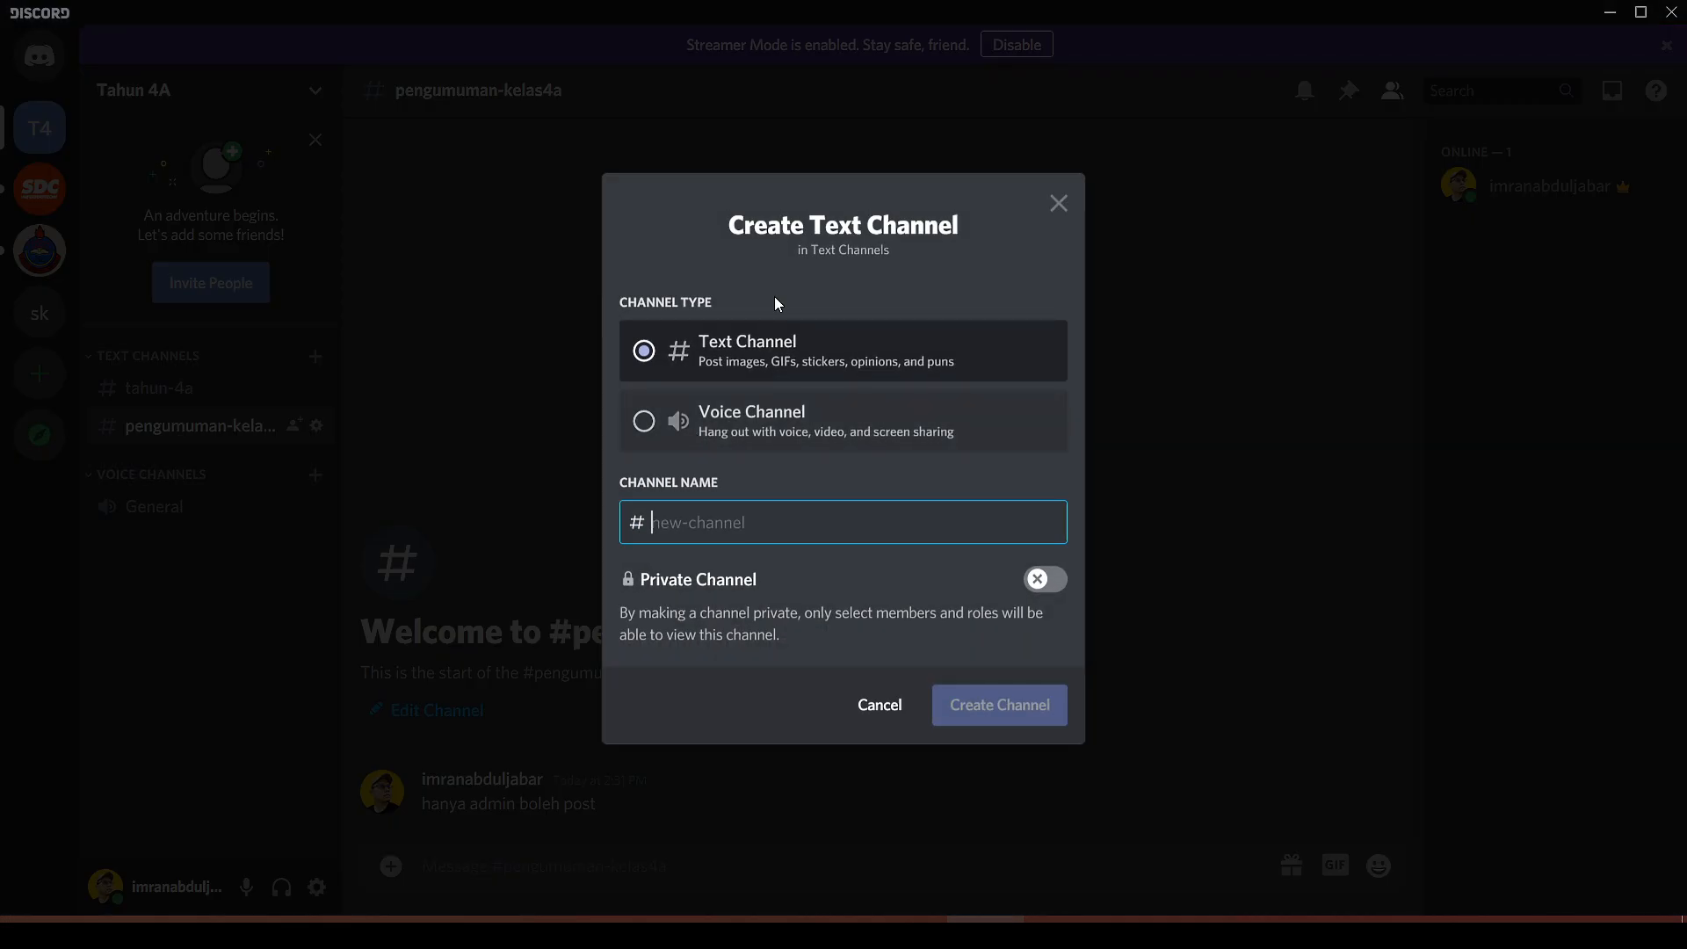
type("bm-cik")
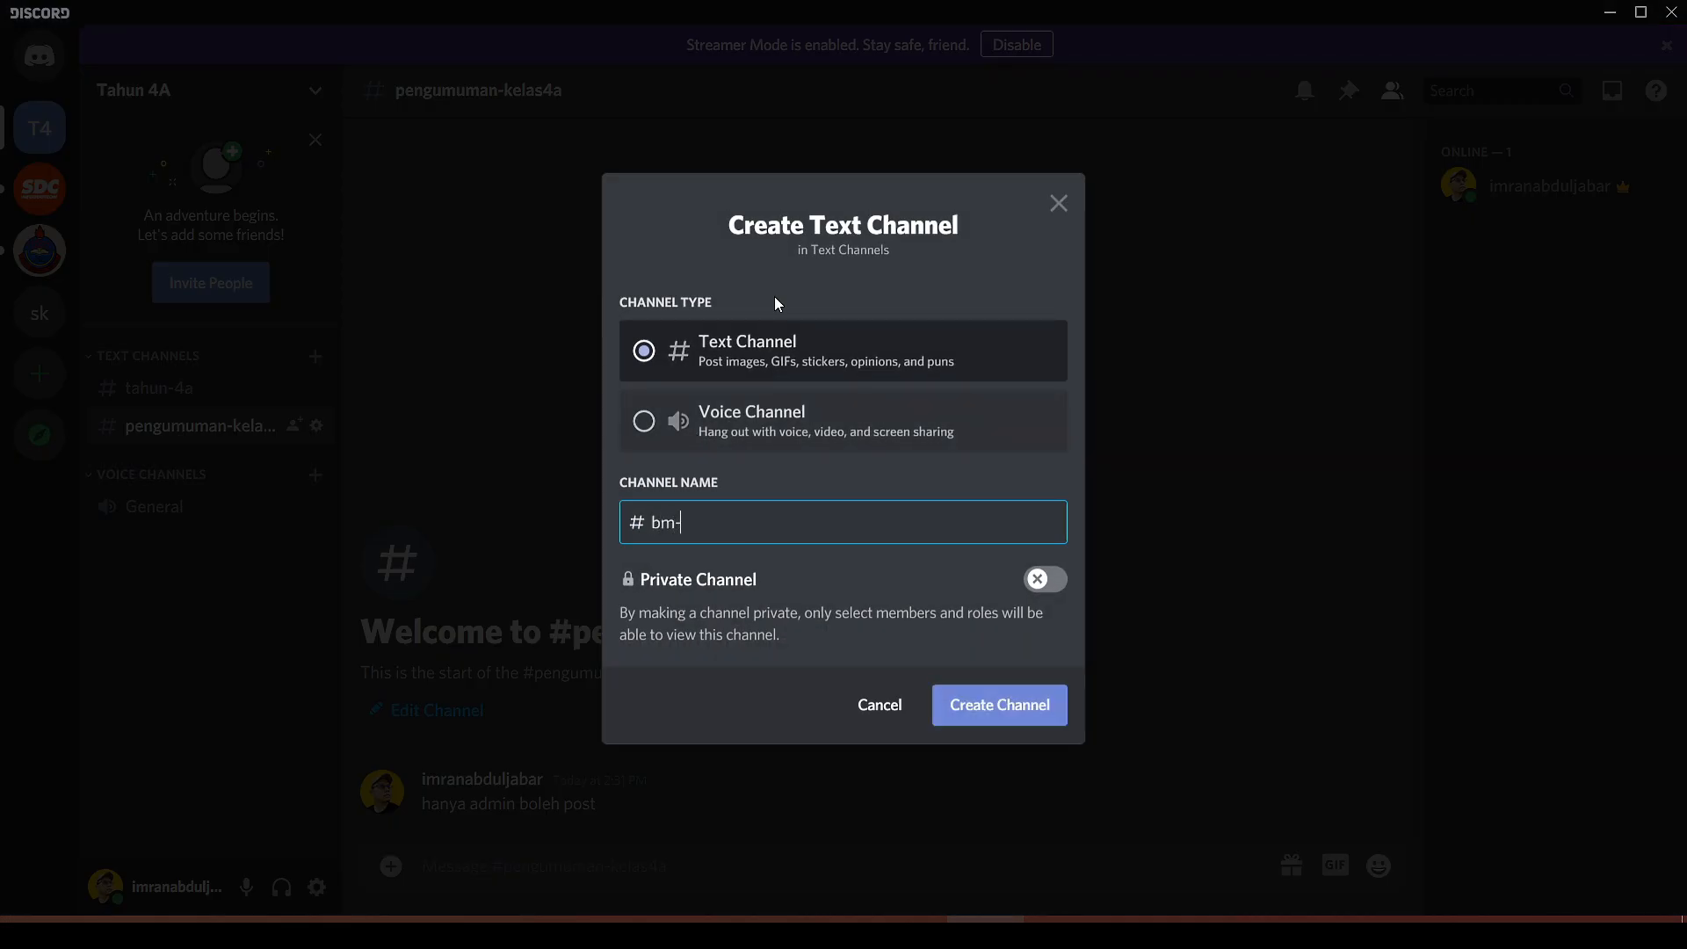
type("gu-")
key("BackSpace")
type("-hadi")
left_click(1043, 704)
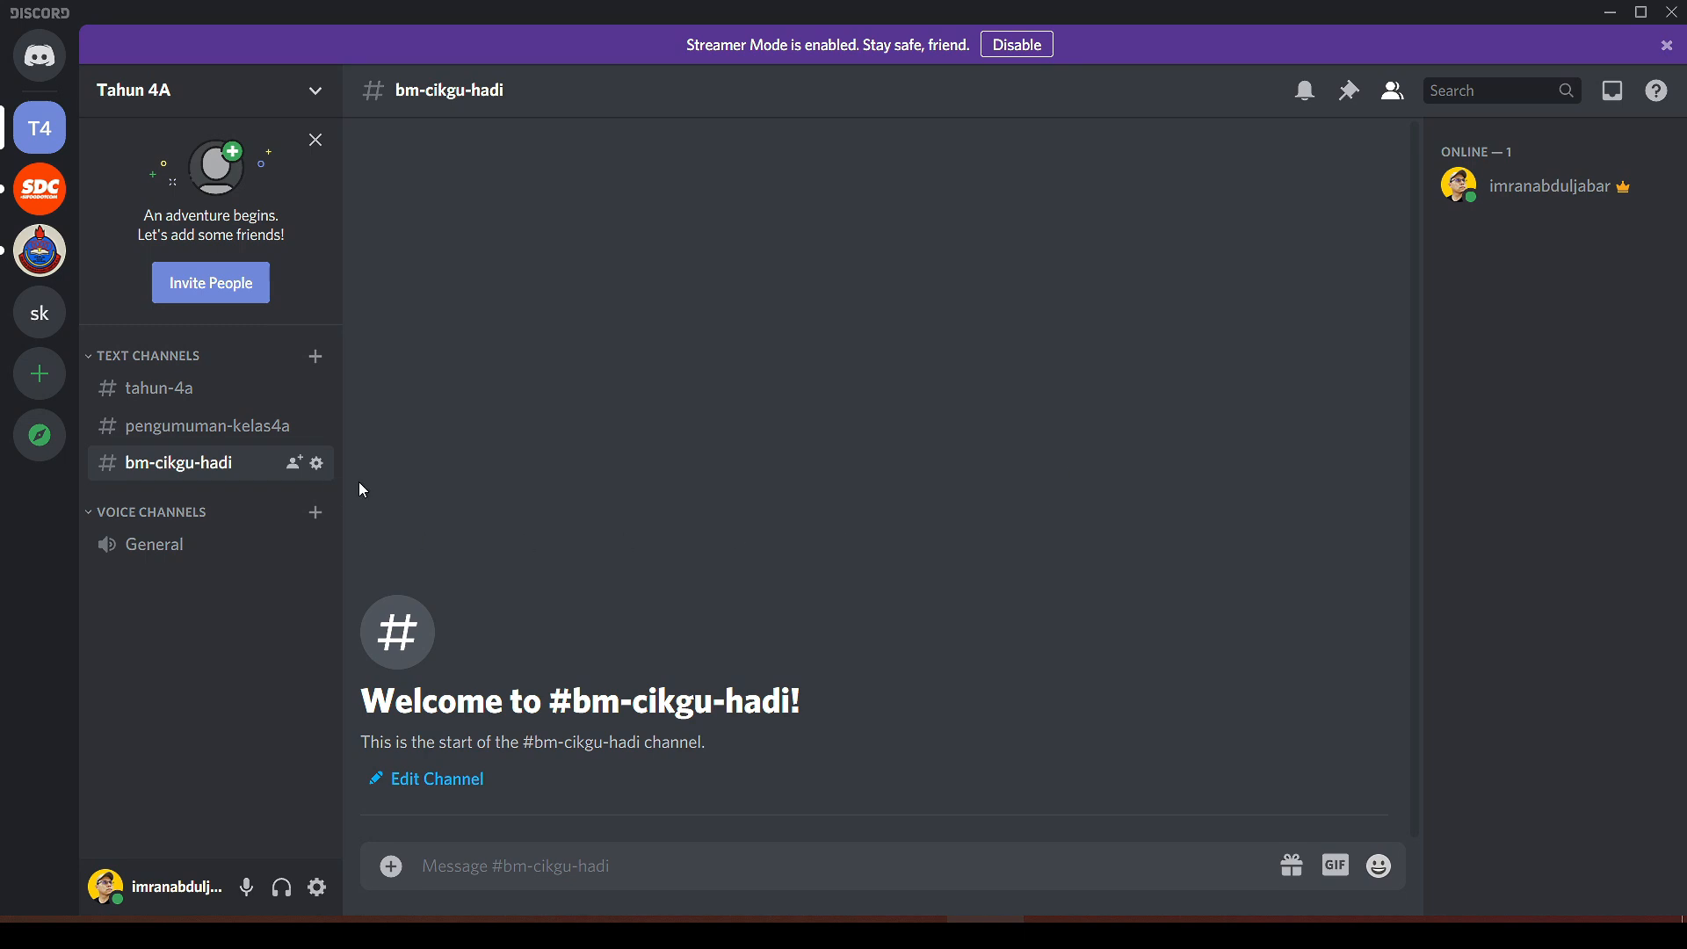
Set the new BM channel's topic to "Bahsa Melayu oleh Cikgu" followed by the teacher's name, and save it.
left_click(317, 464)
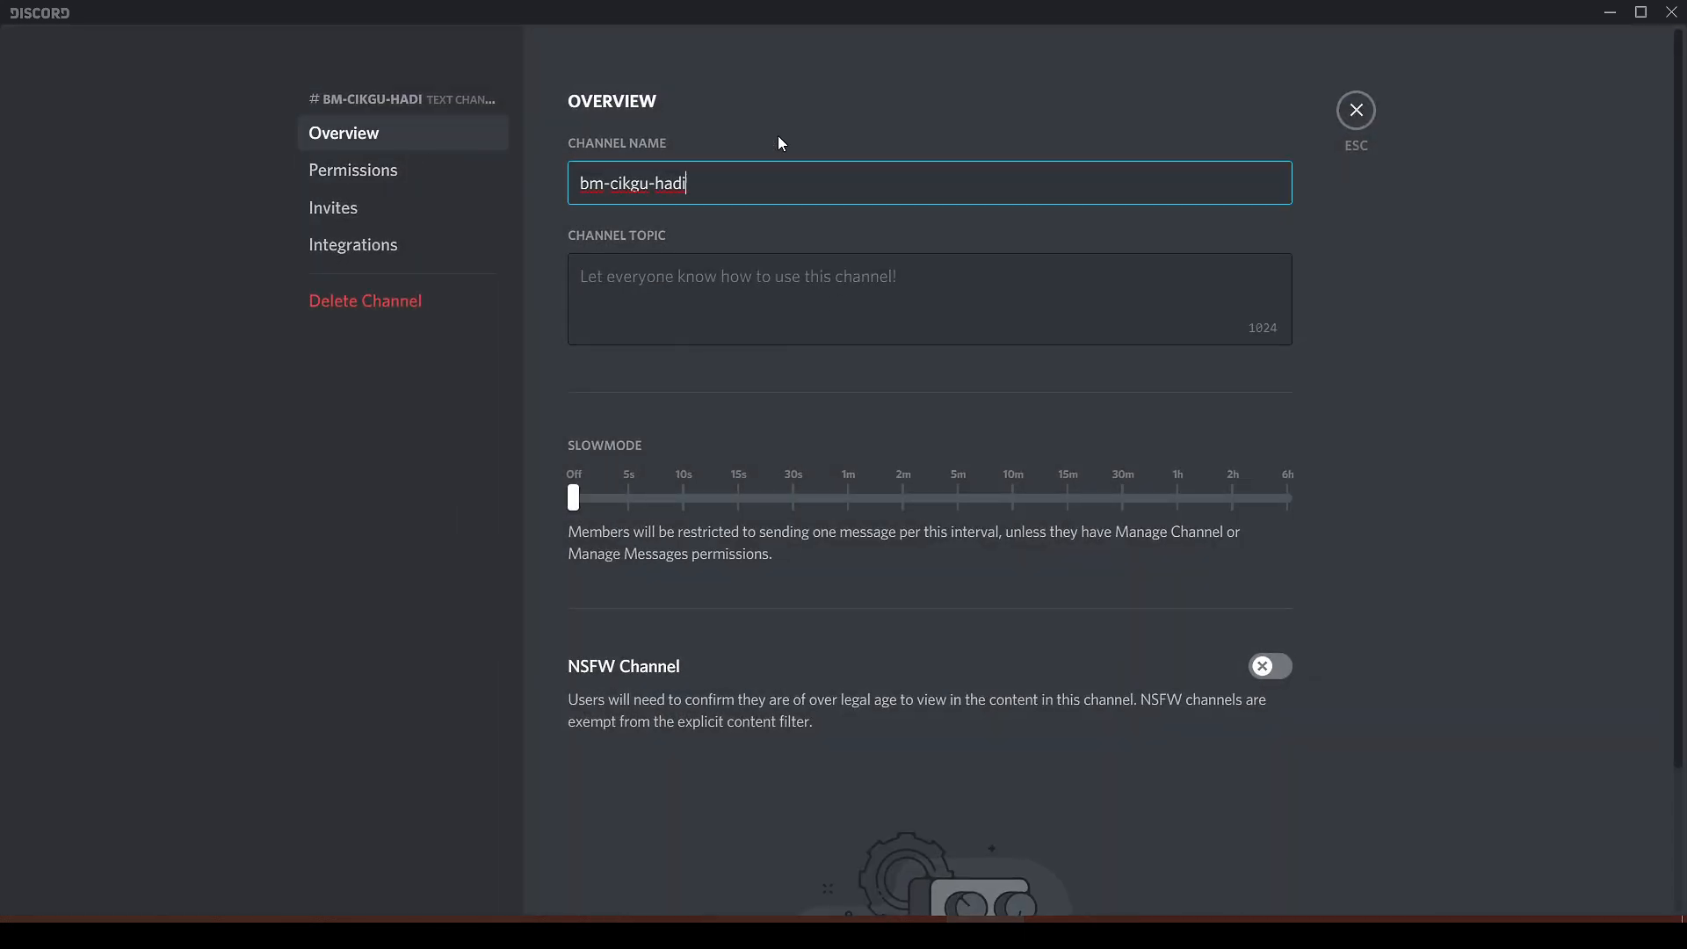
left_click(742, 277)
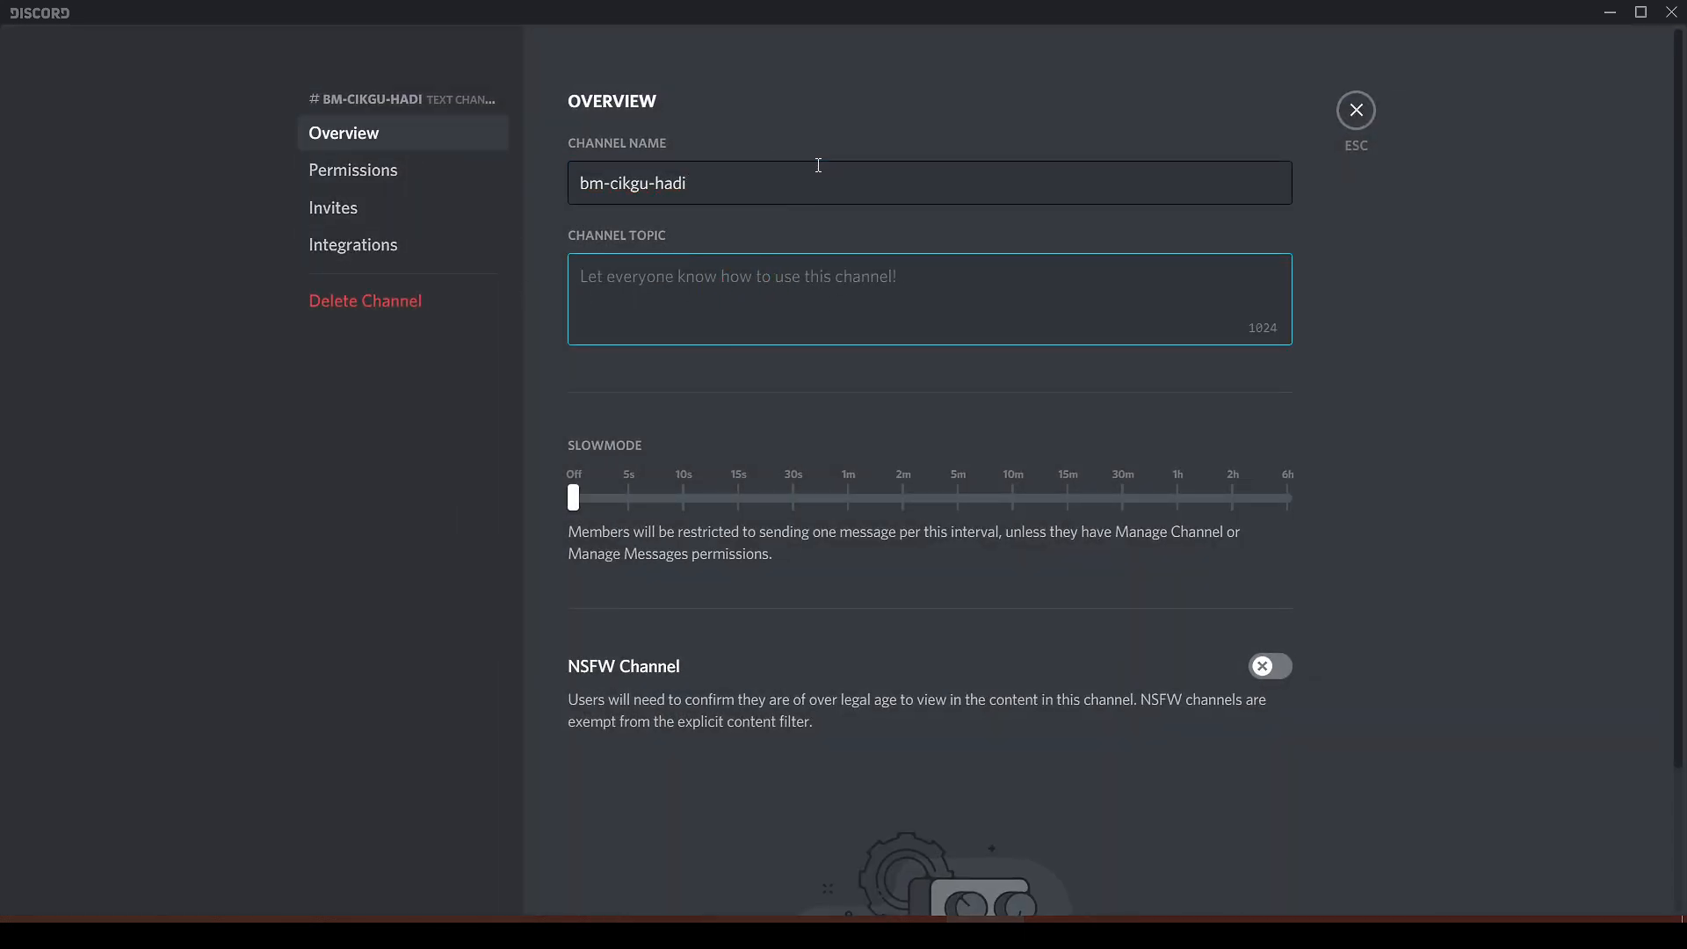
type("Cikgu")
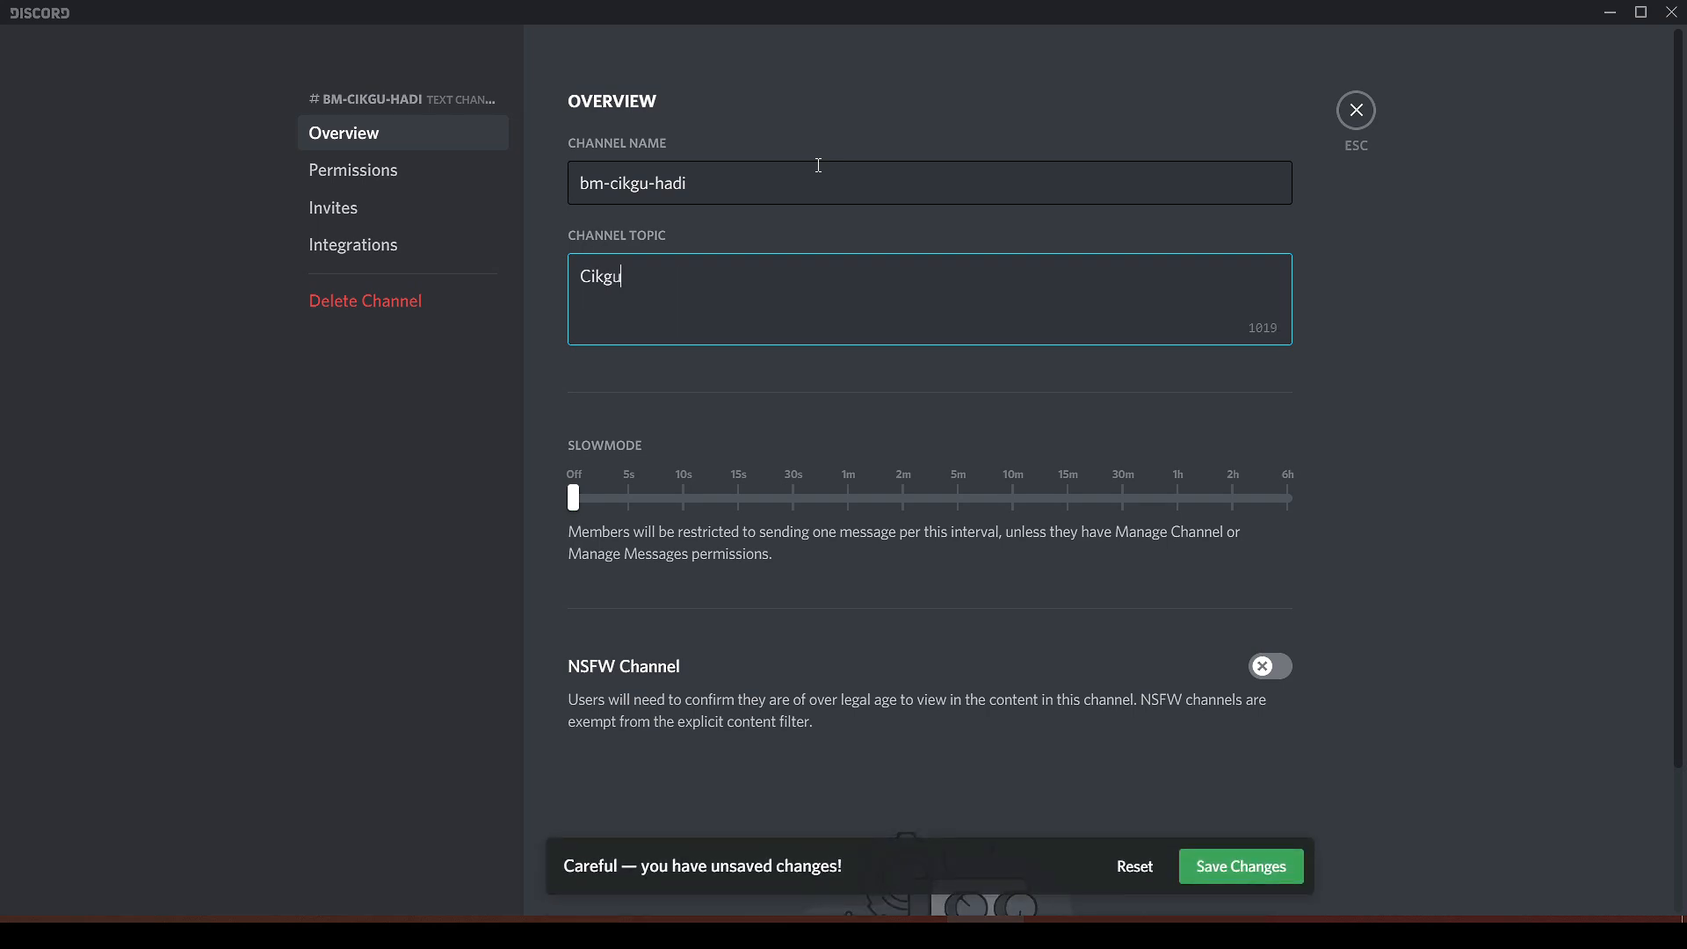
type(" Hadi")
type("Bah")
type("sa Mela")
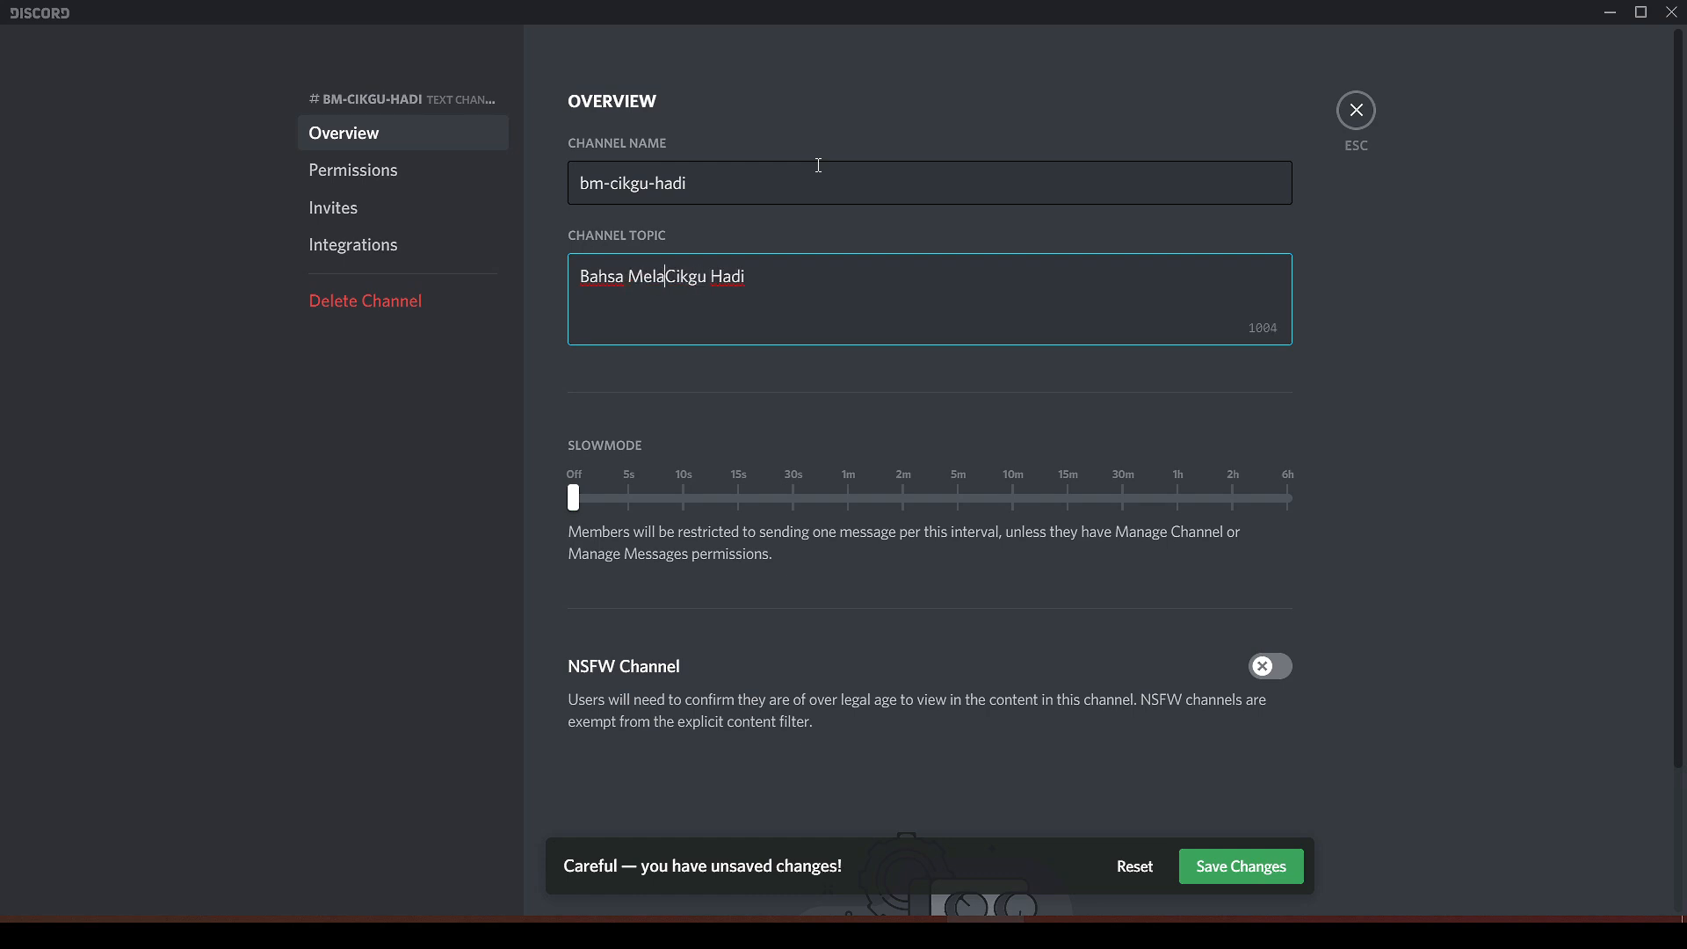
type("yu oleh")
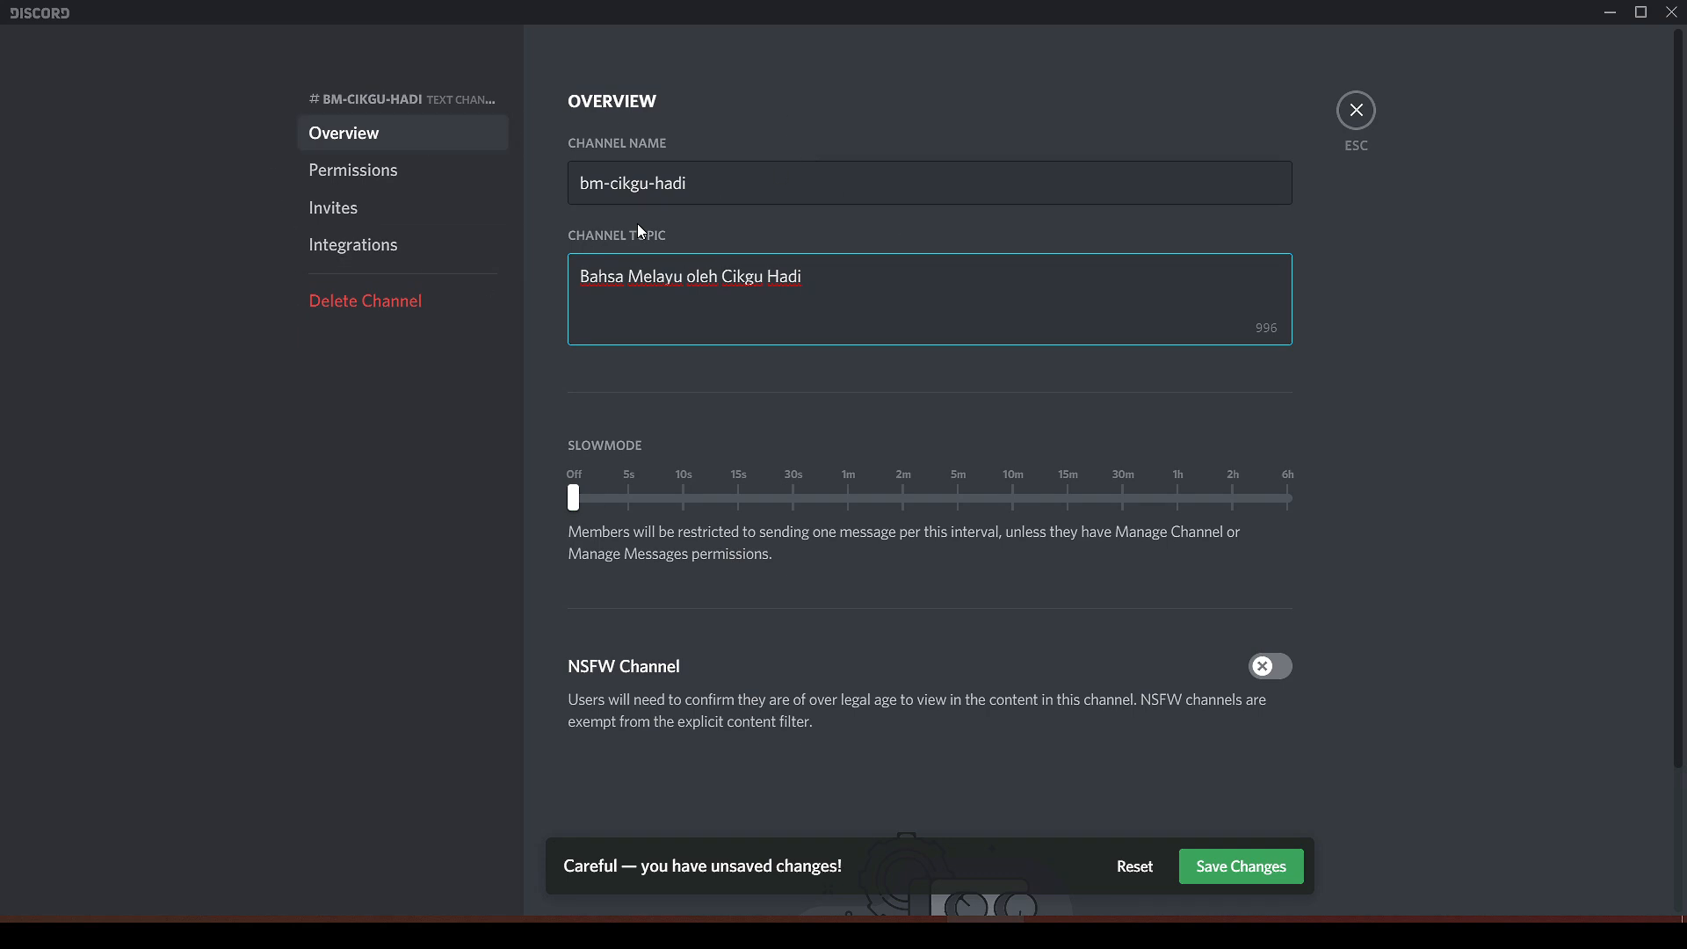
left_click(1281, 855)
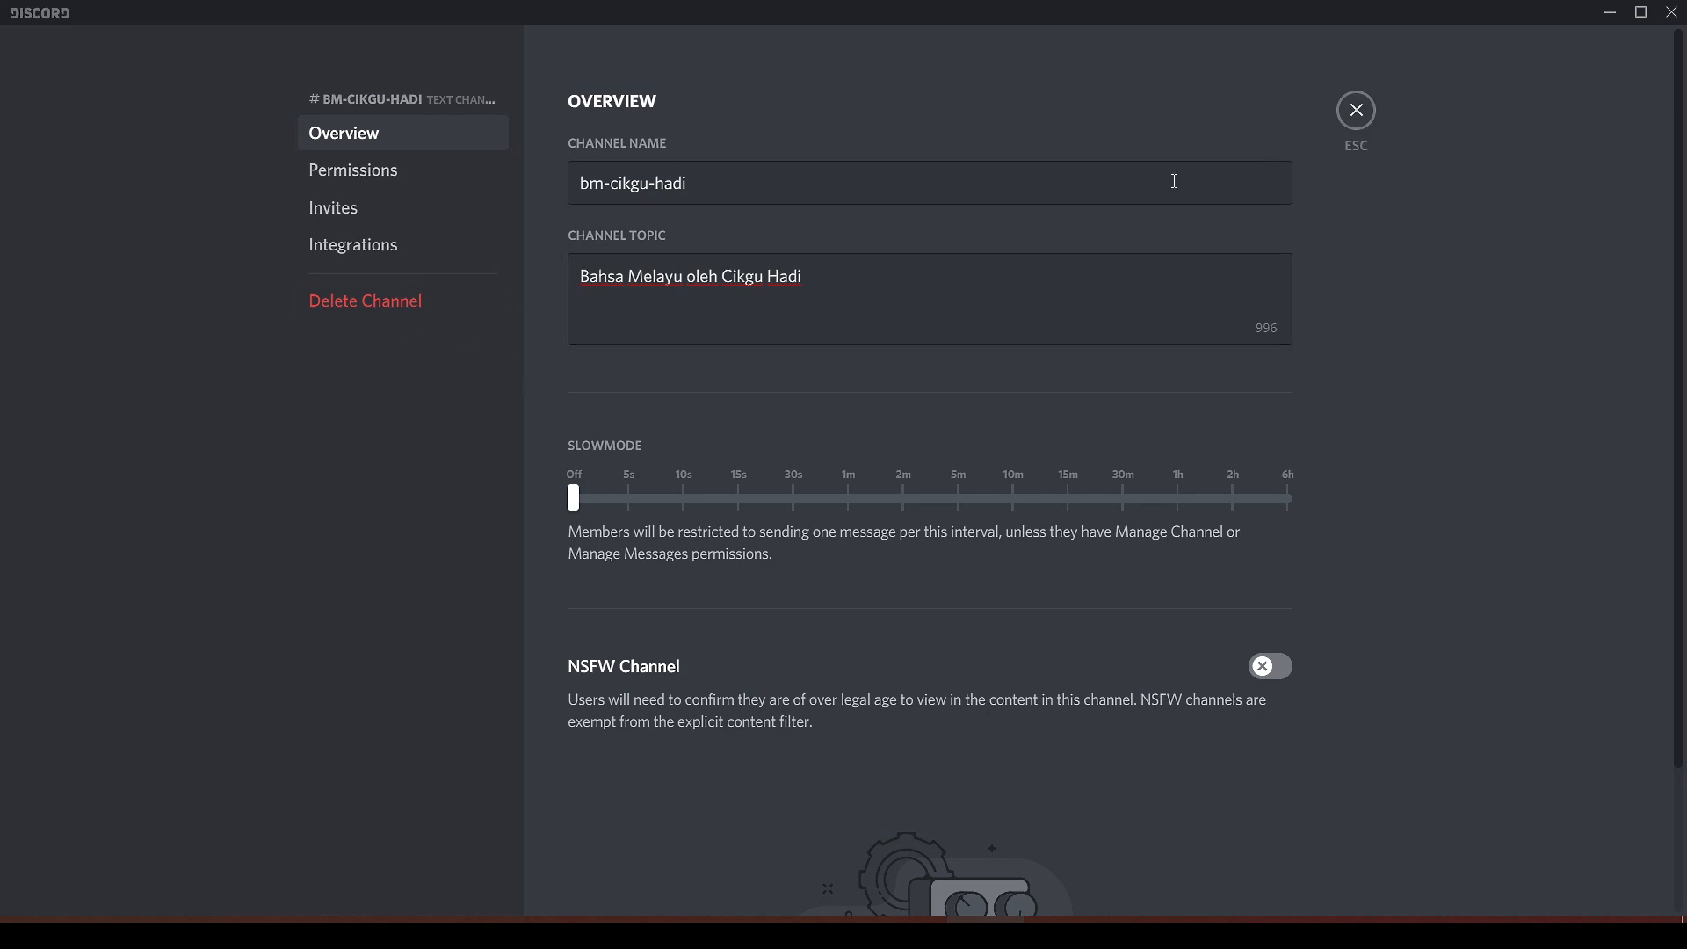
left_click(432, 172)
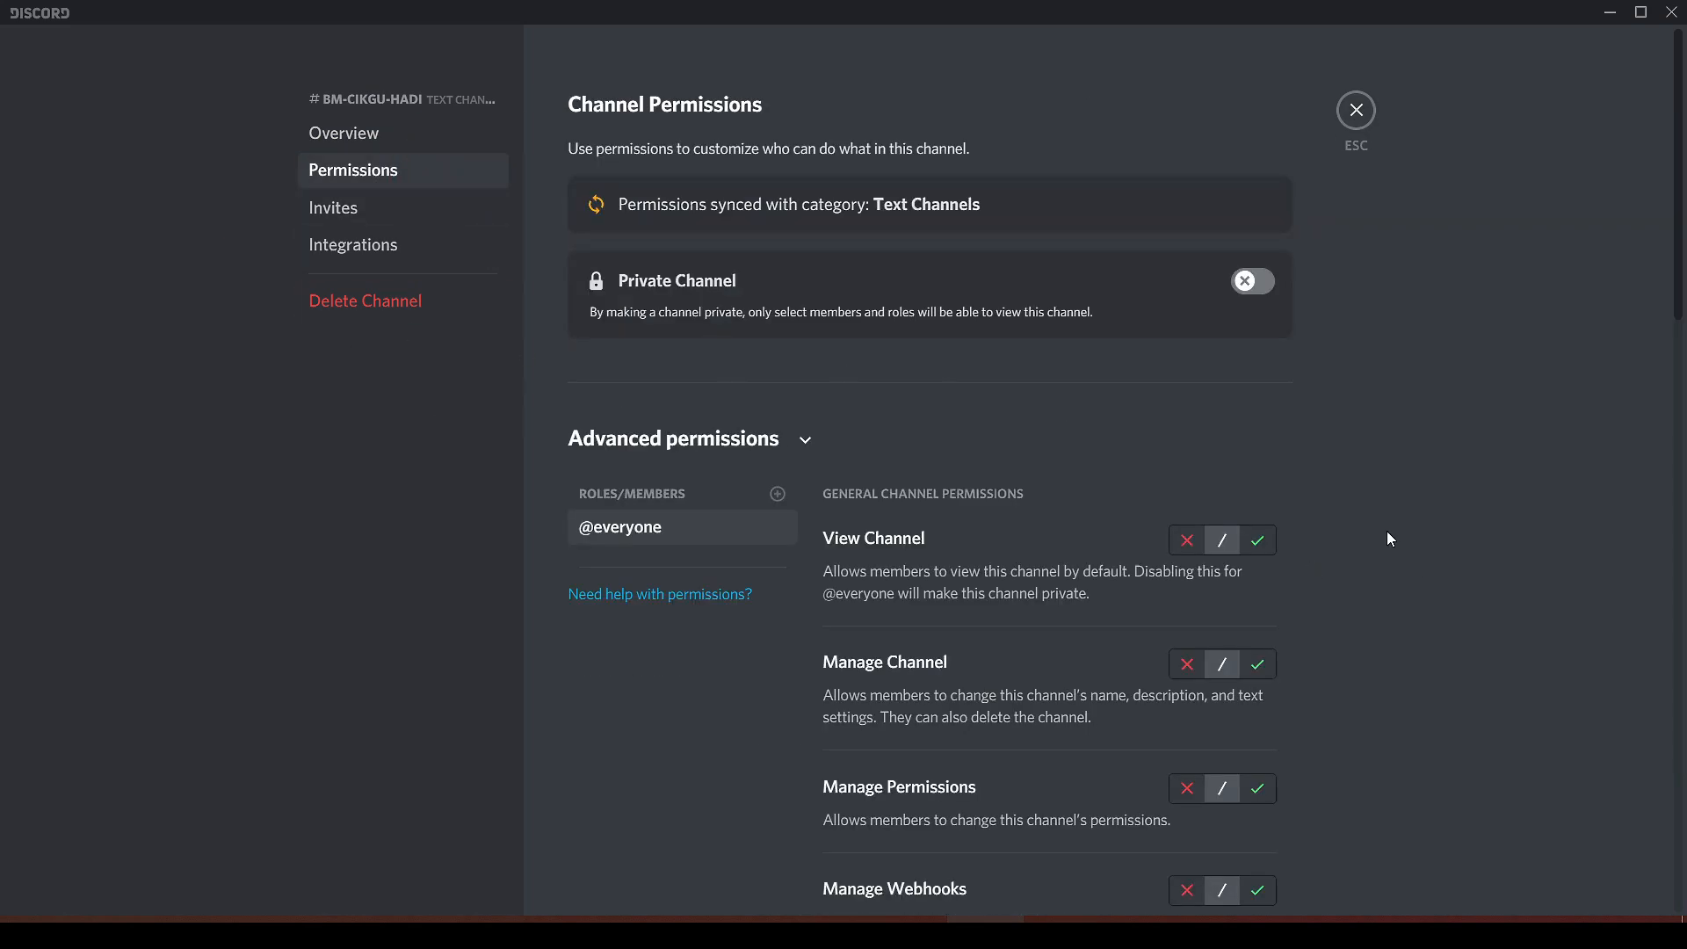
scroll(1386, 538, "down", 10)
scroll(1348, 527, "down", 5)
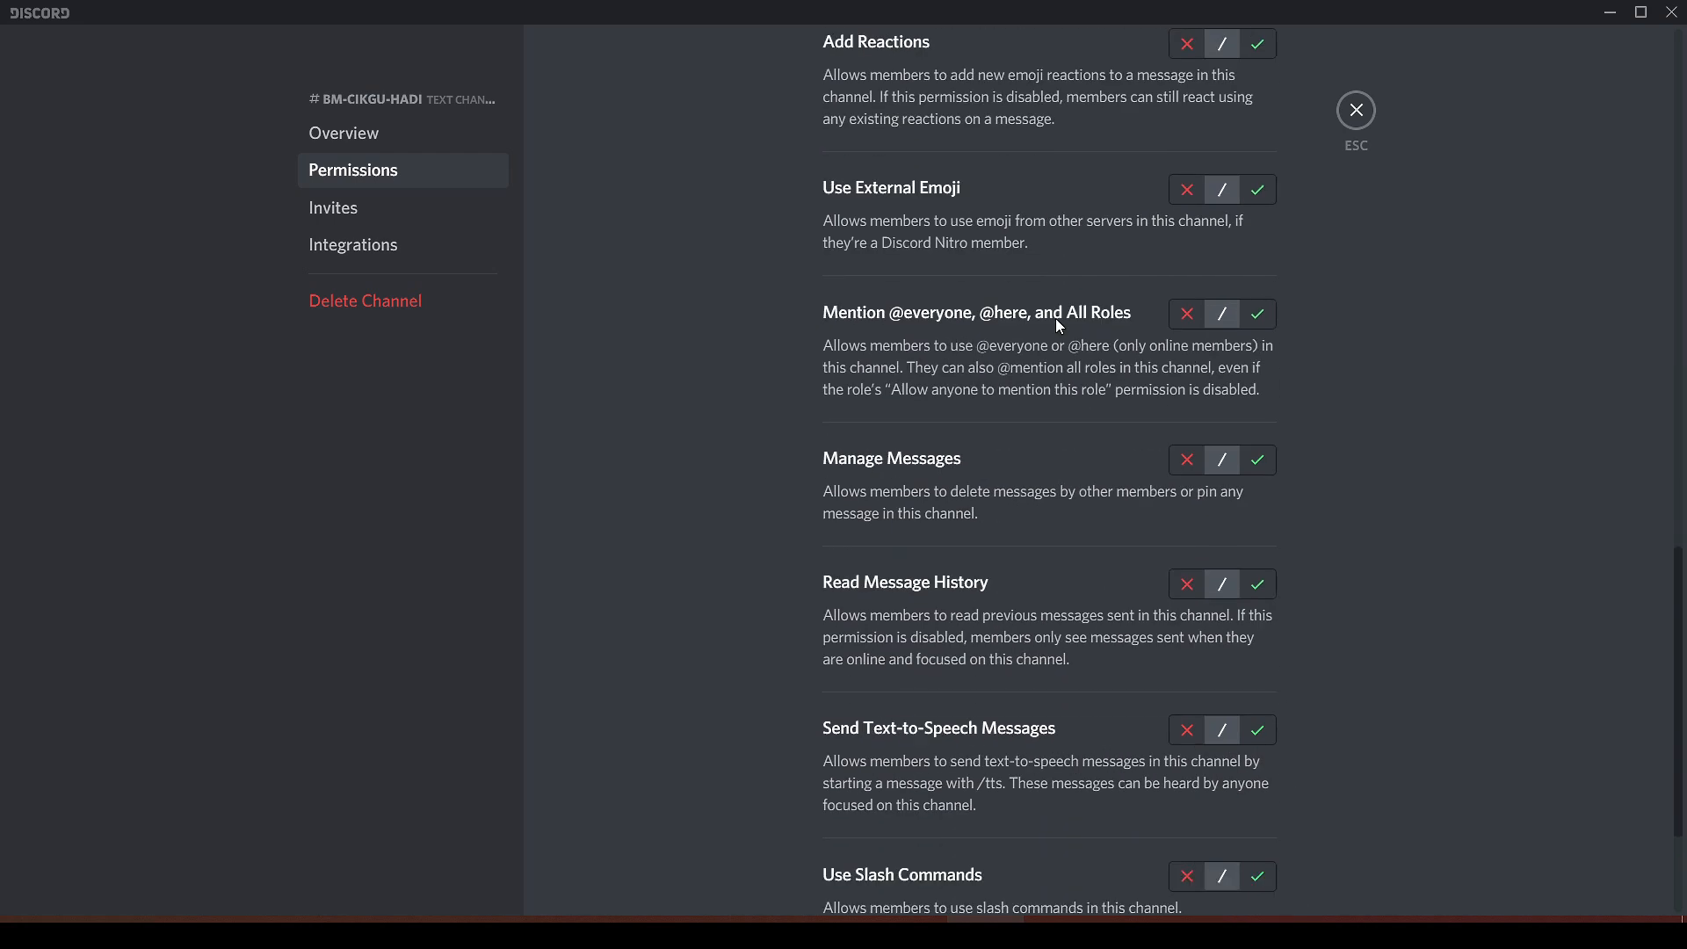
scroll(1279, 468, "up", 15)
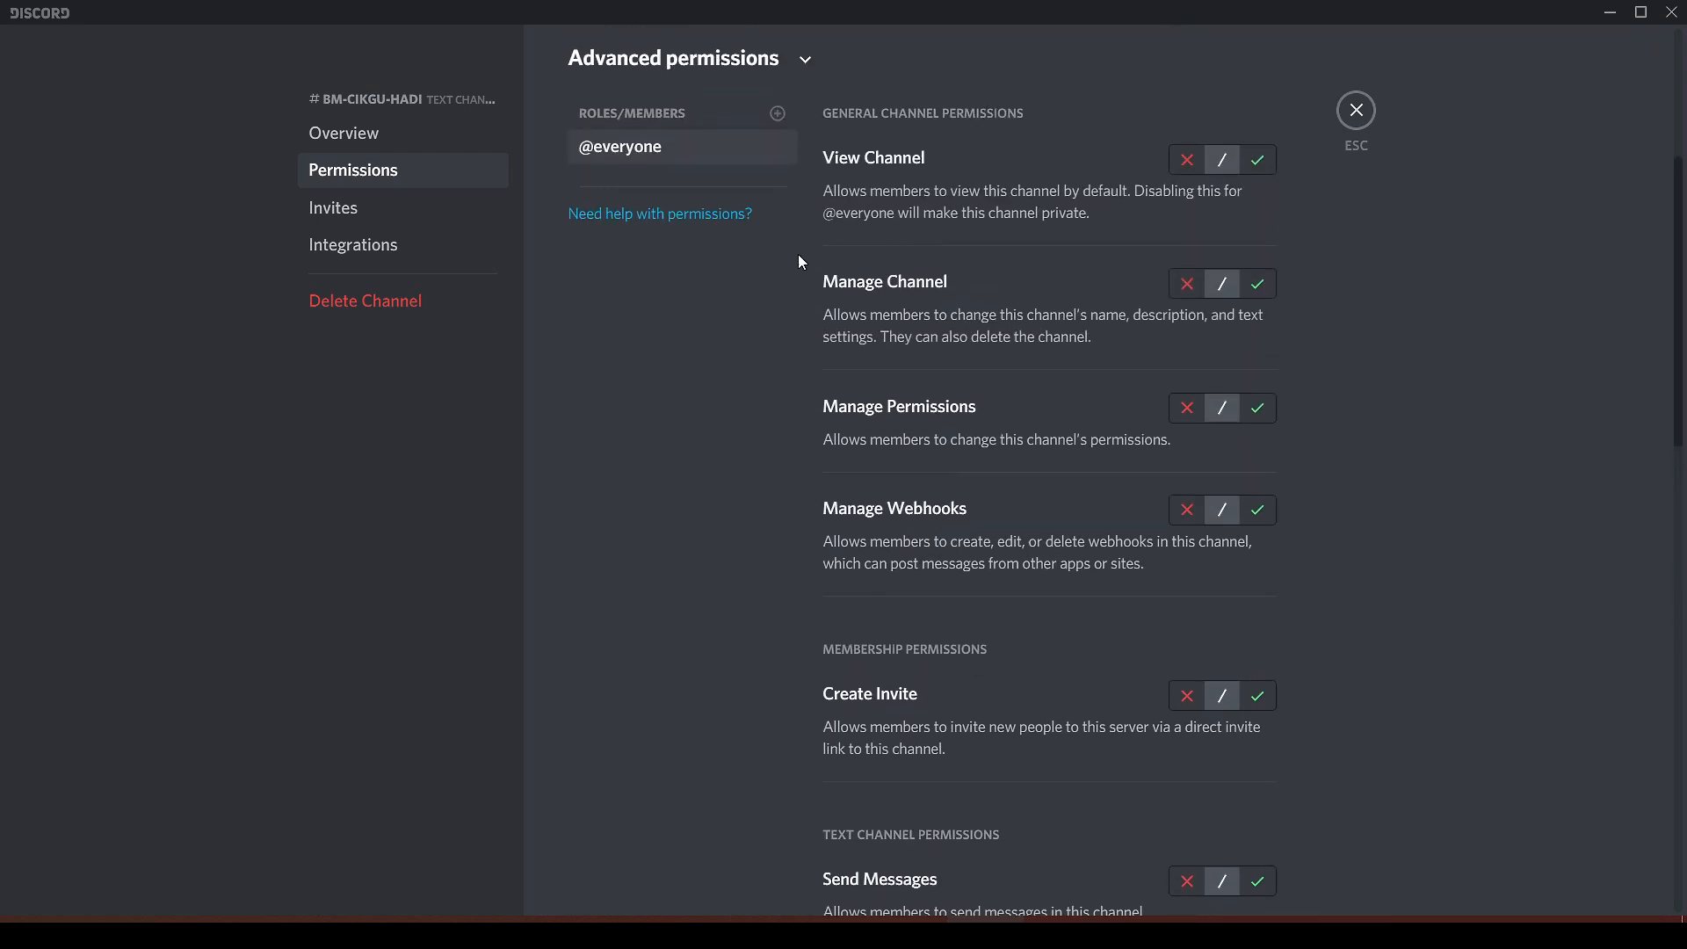
left_click(1358, 113)
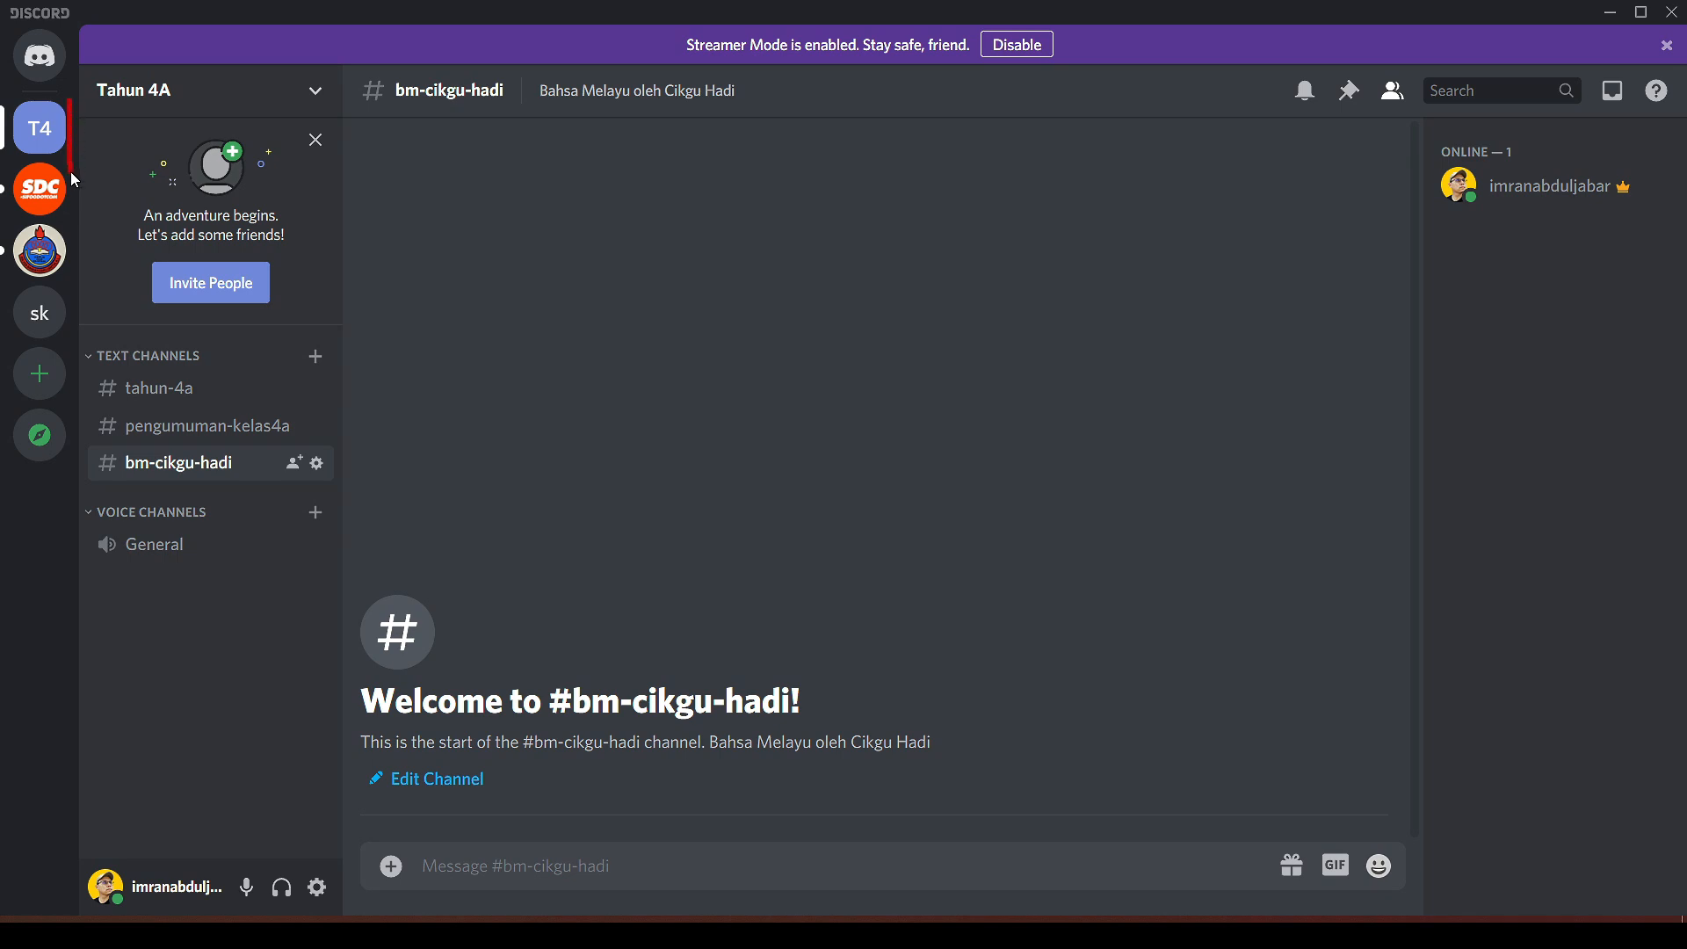
left_click_drag(71, 172, 79, 472)
mouse_move(16, 90)
left_mouse_down()
mouse_move(79, 96)
mouse_move(92, 388)
mouse_move(10, 413)
mouse_move(6, 105)
mouse_move(77, 95)
left_mouse_up()
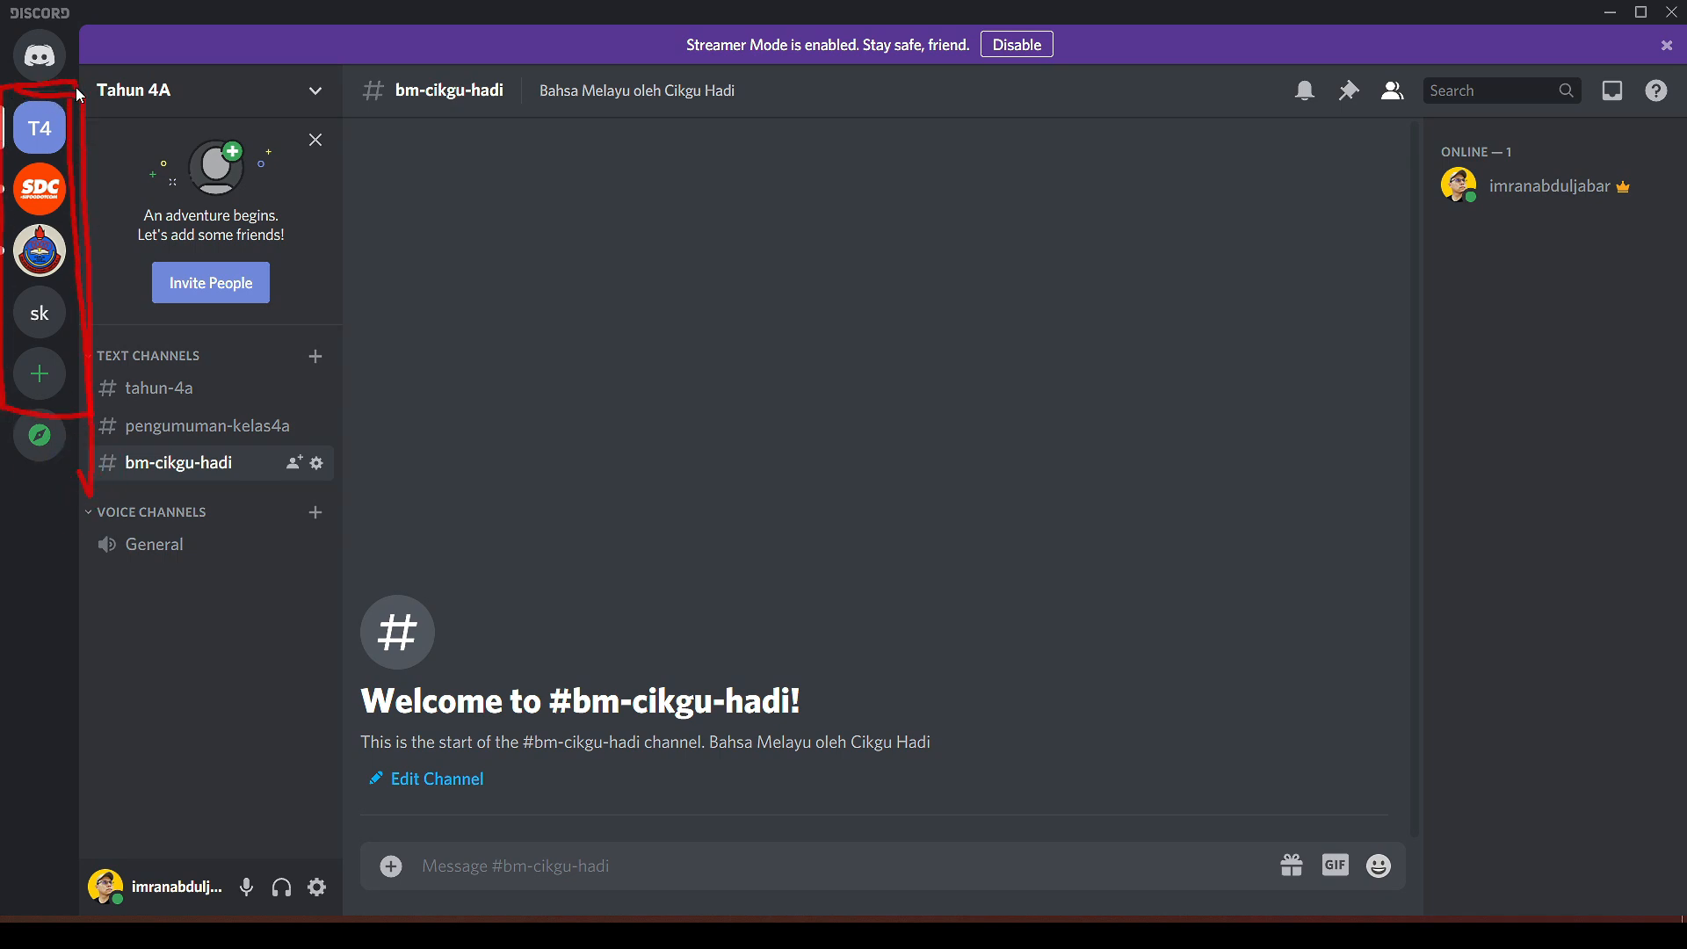
key("Escape")
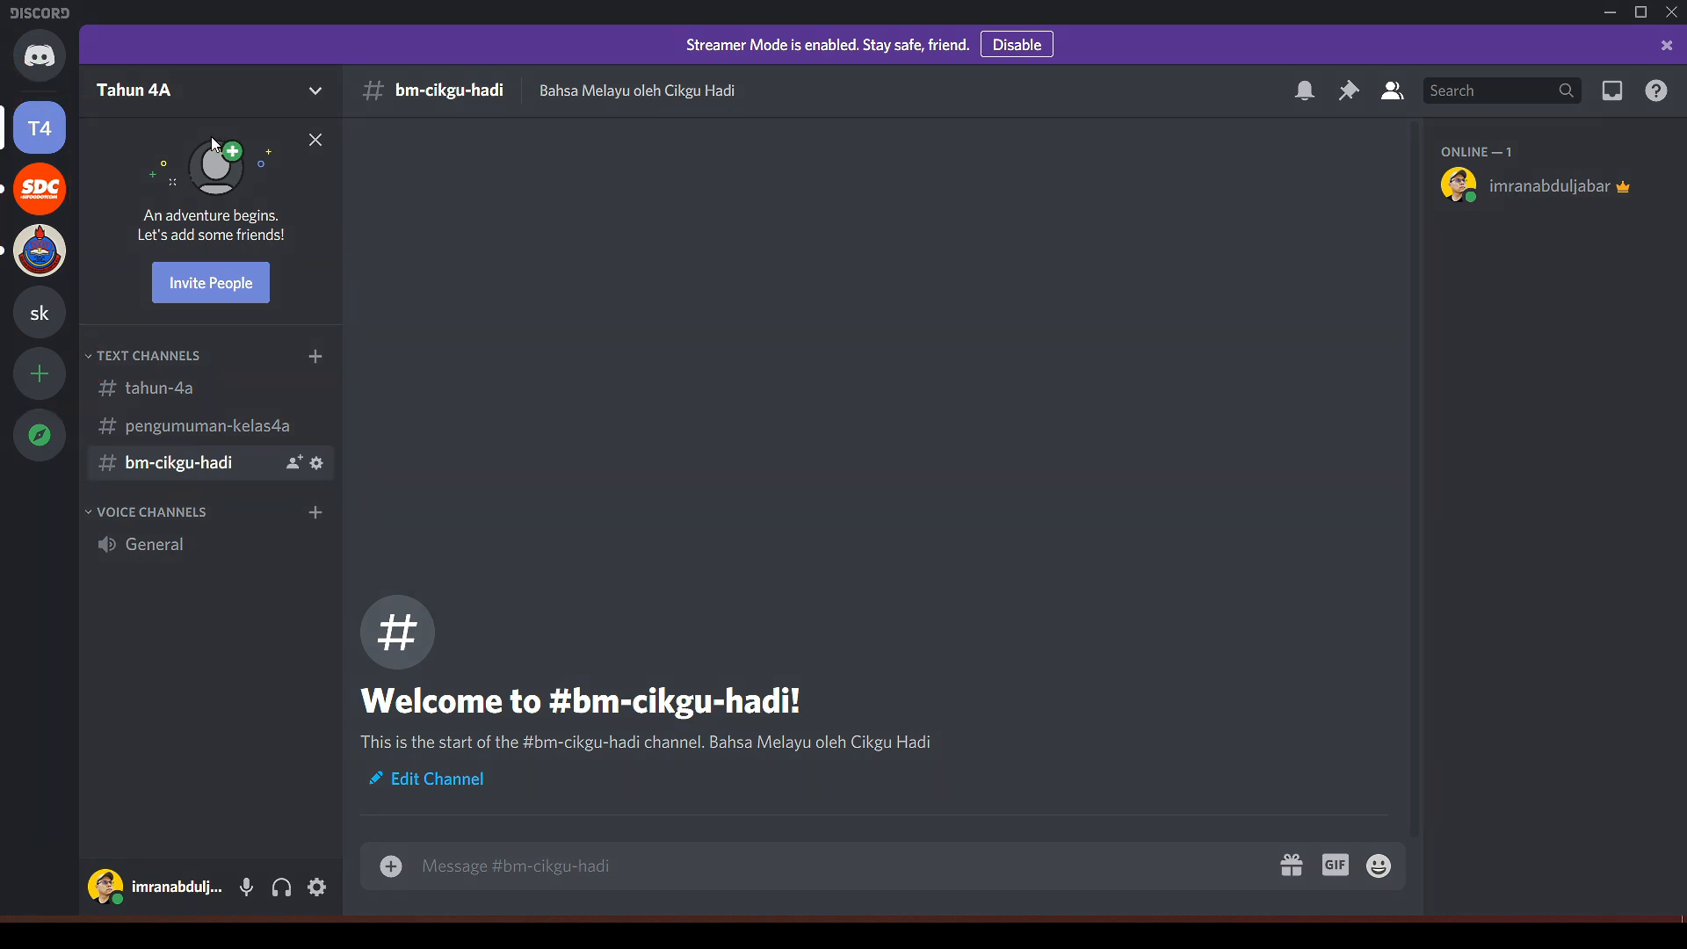
Open the Tahun 4A server's overview settings and examine the server name field and the inactive channel options.
right_click(37, 140)
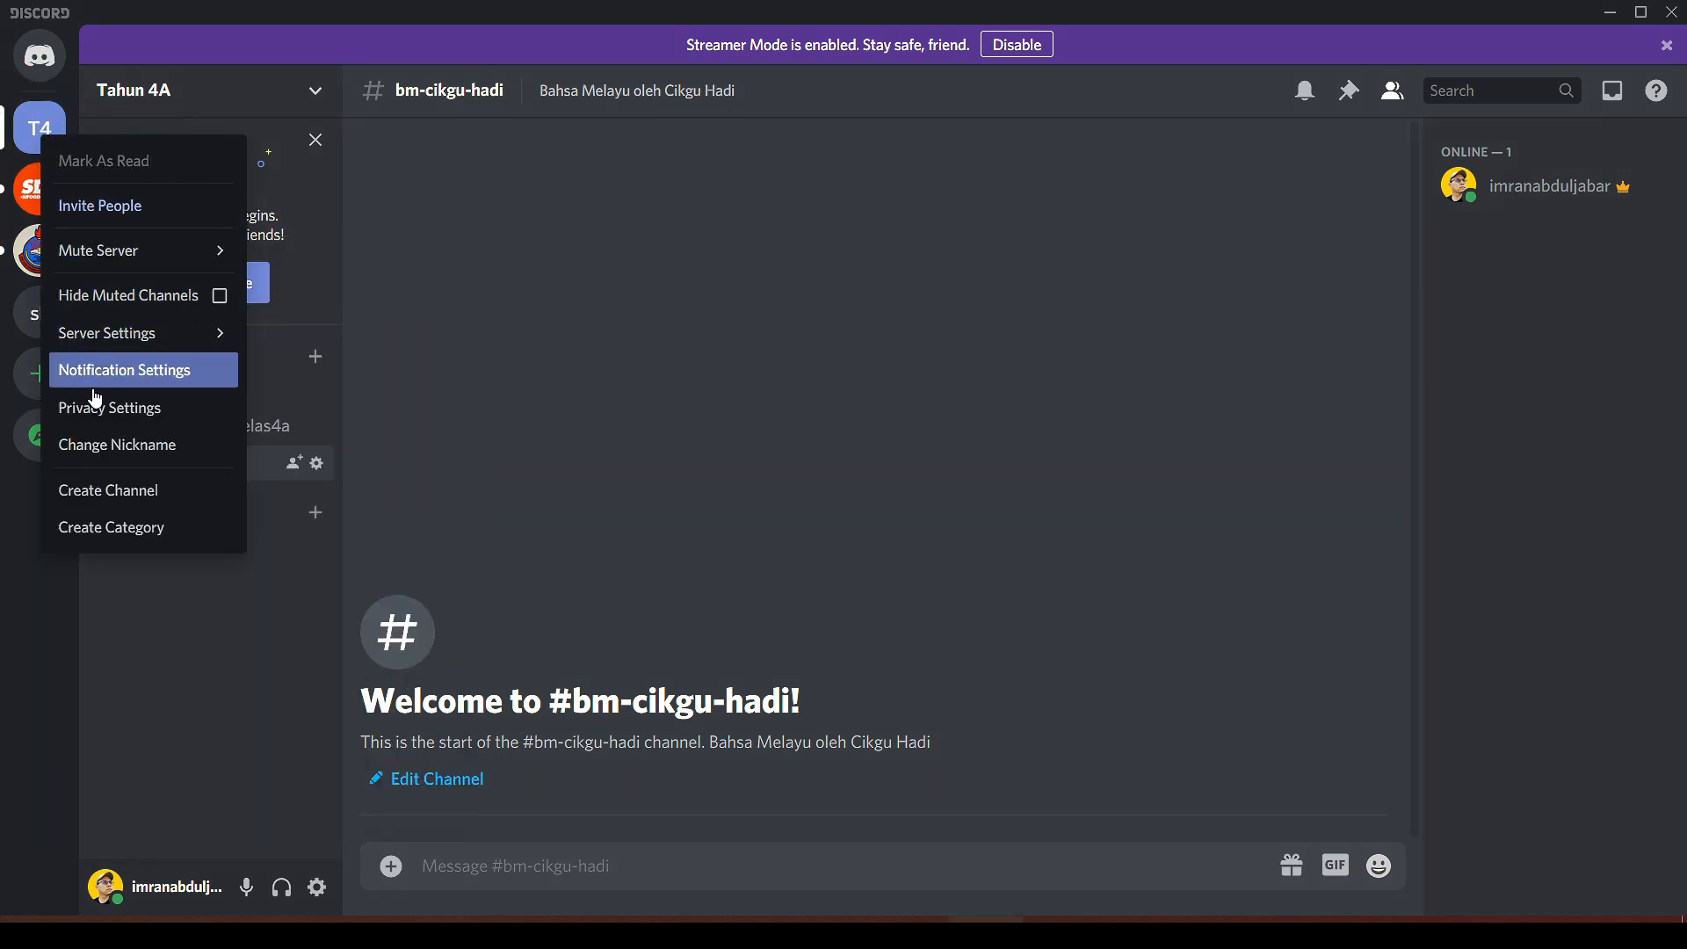
mouse_move(89, 338)
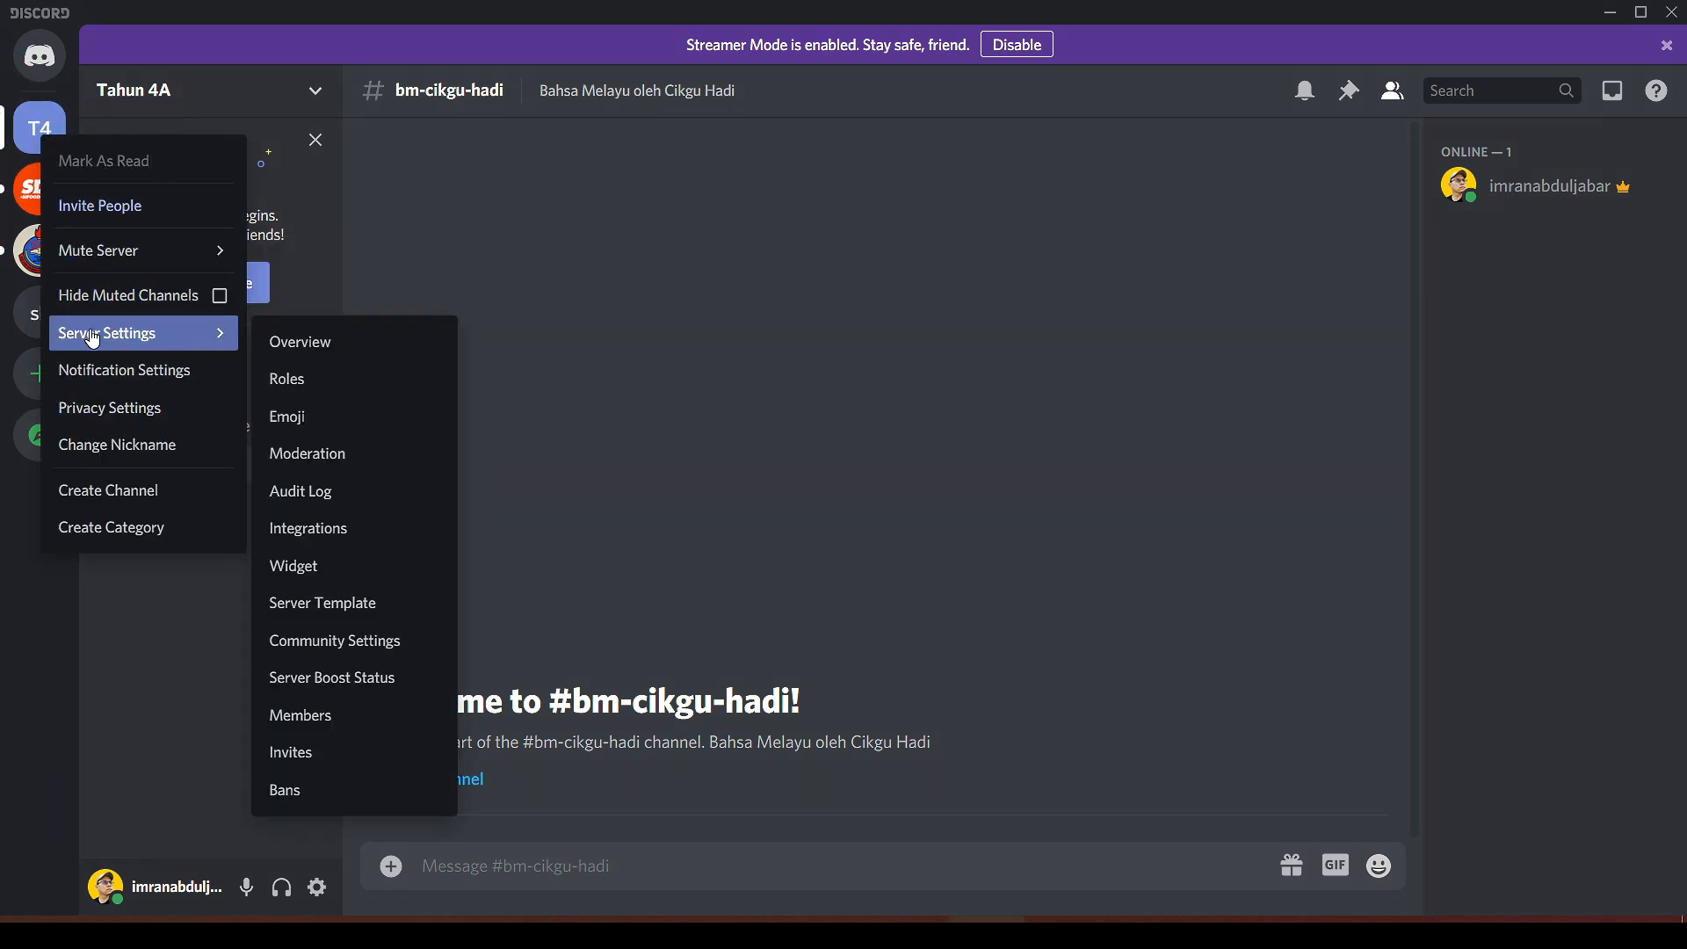
left_click(138, 343)
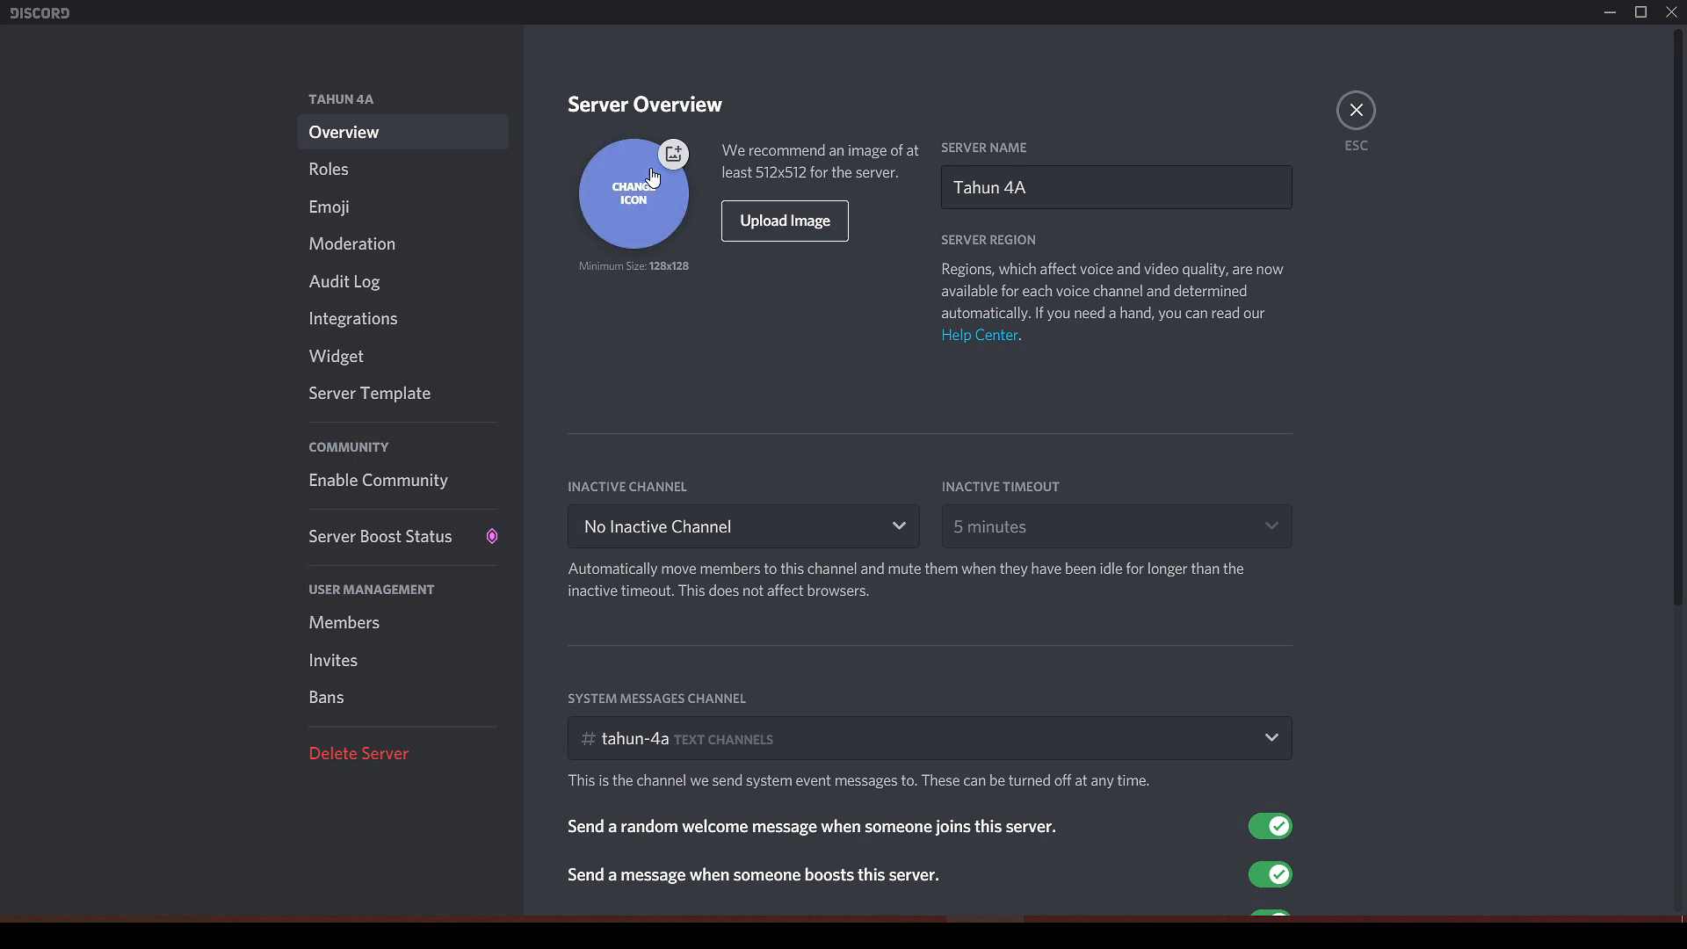
left_click(1057, 185)
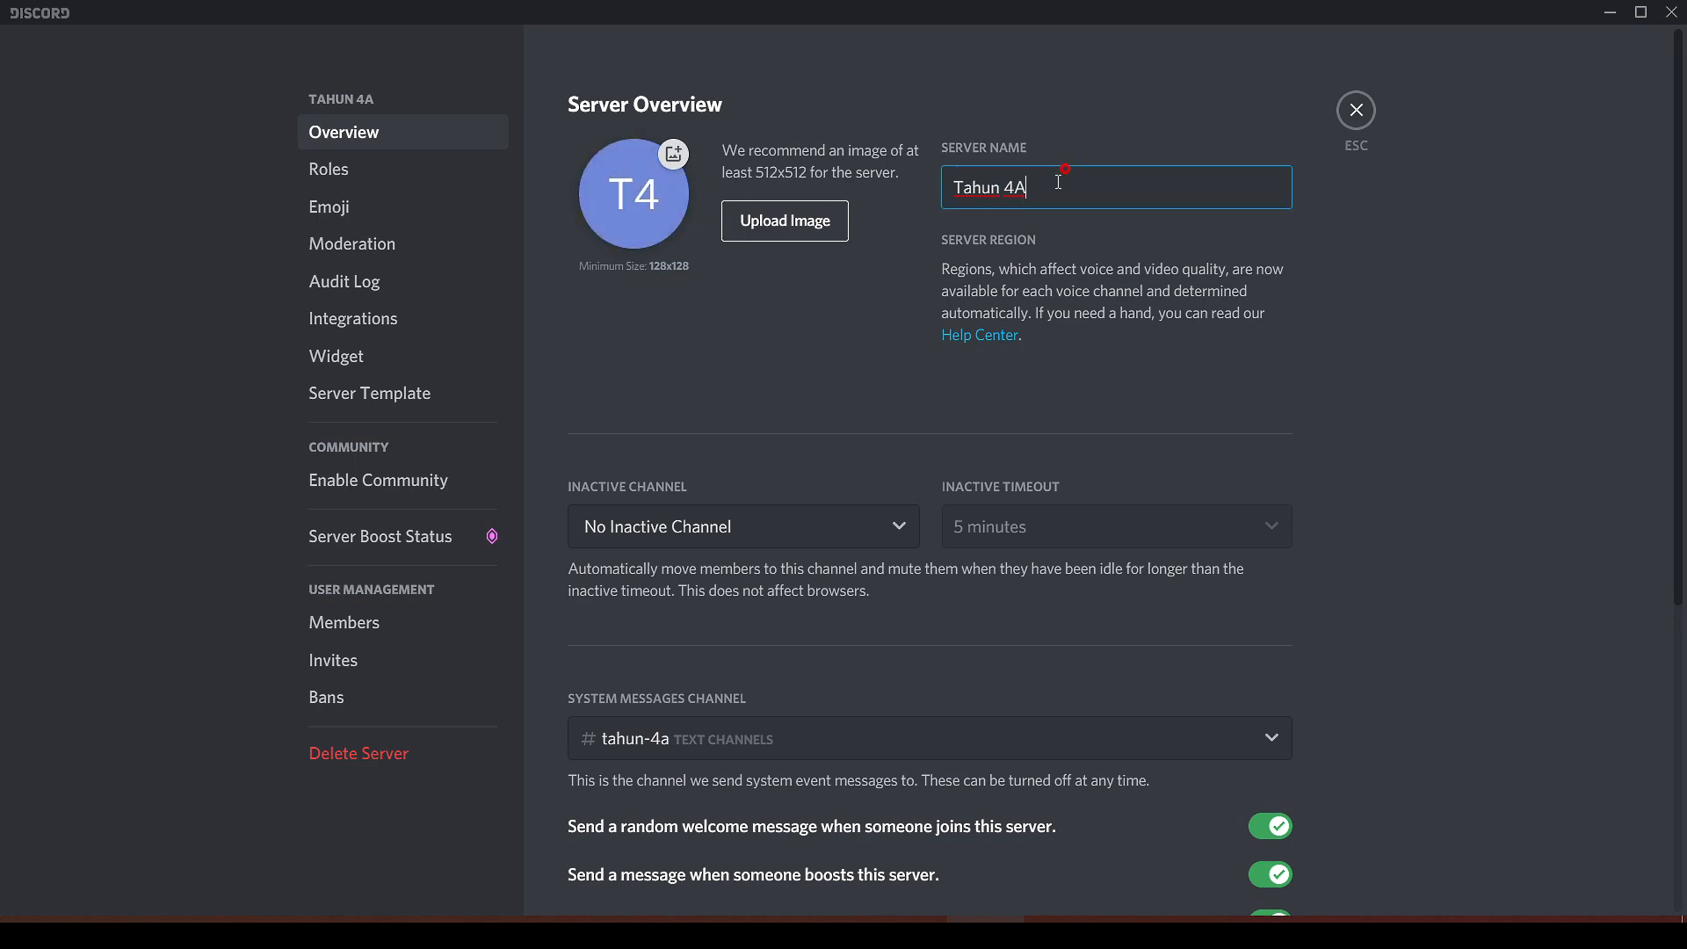
scroll(849, 484, "down", 2)
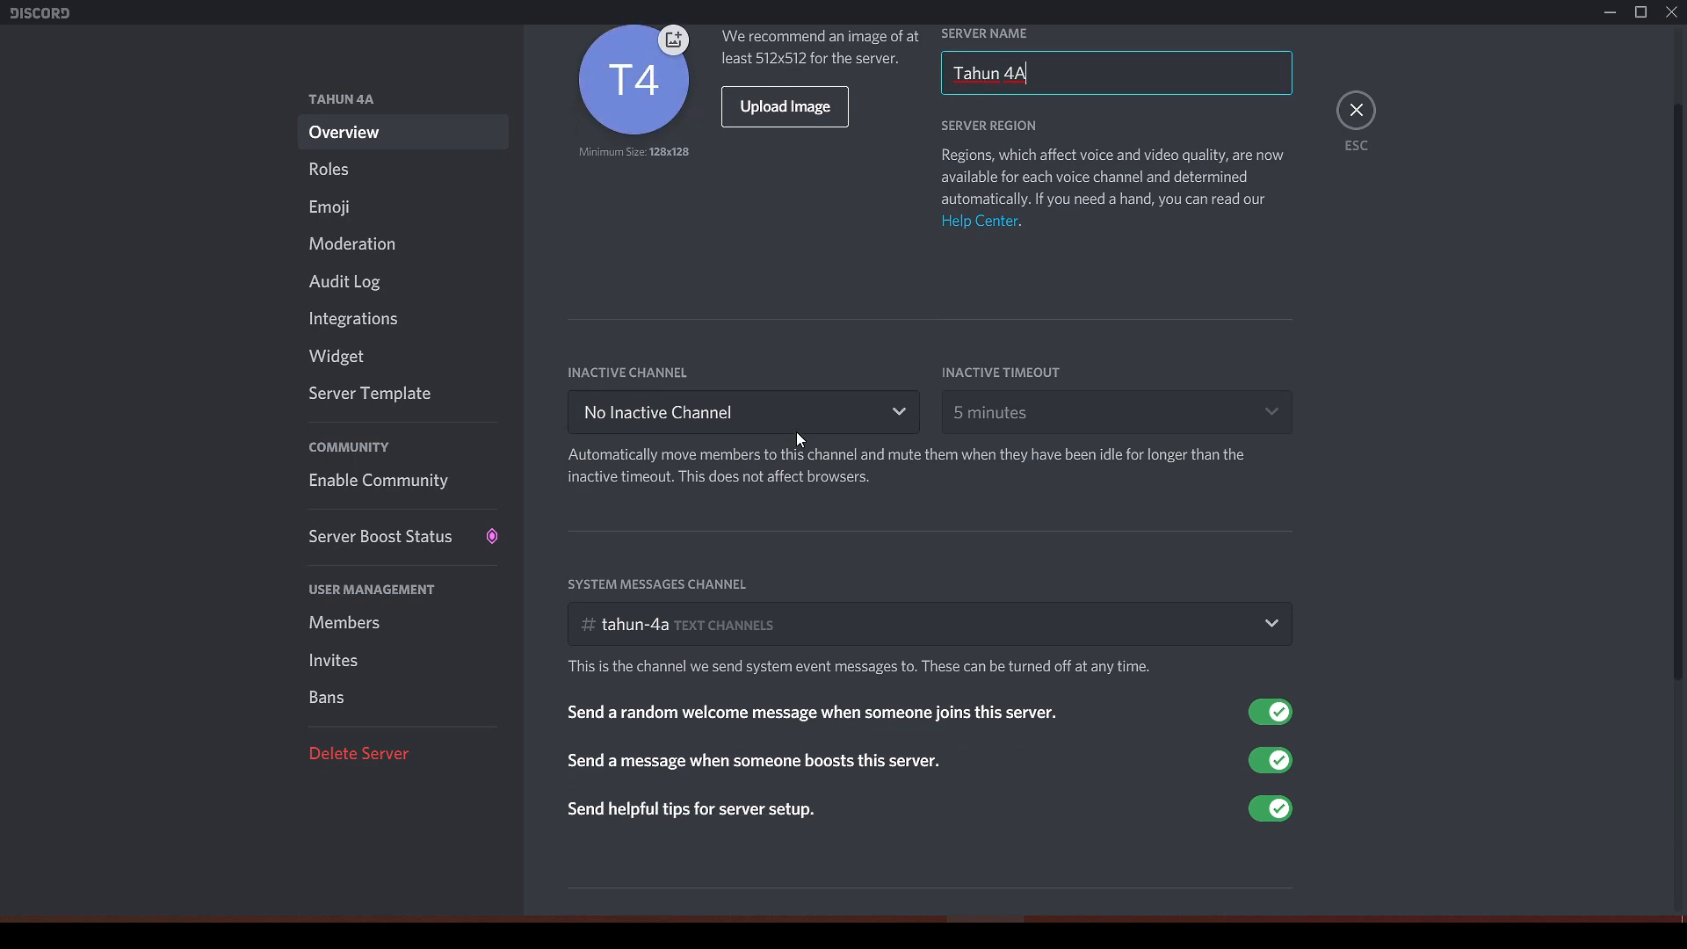
left_click(869, 430)
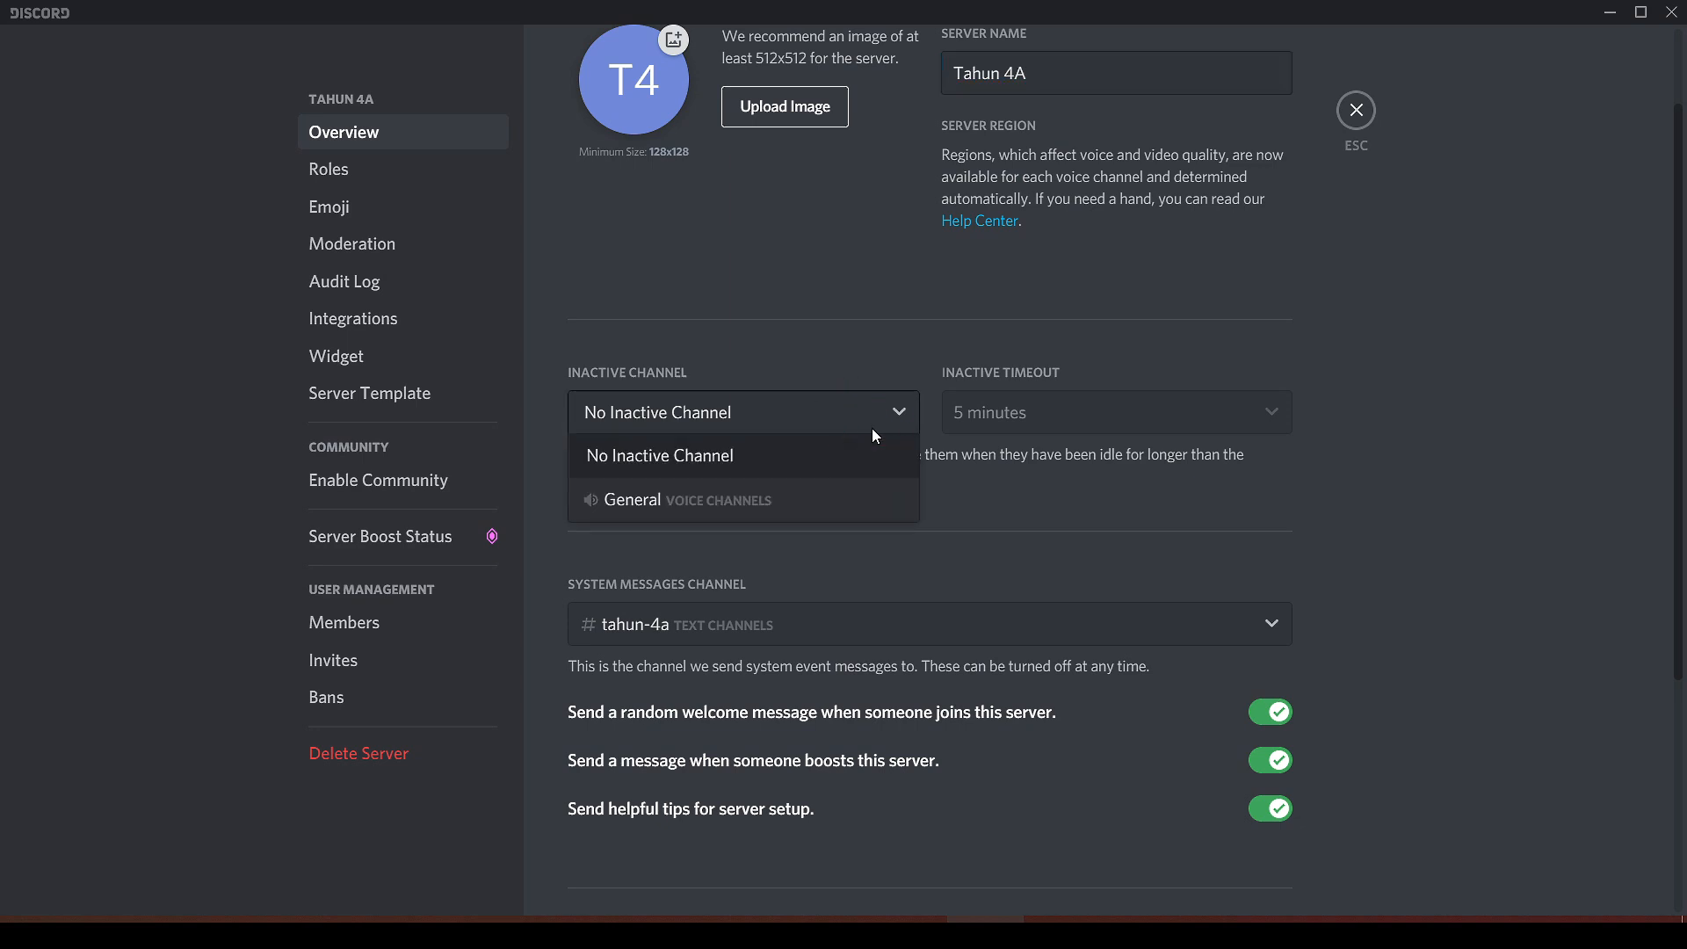
left_click(862, 352)
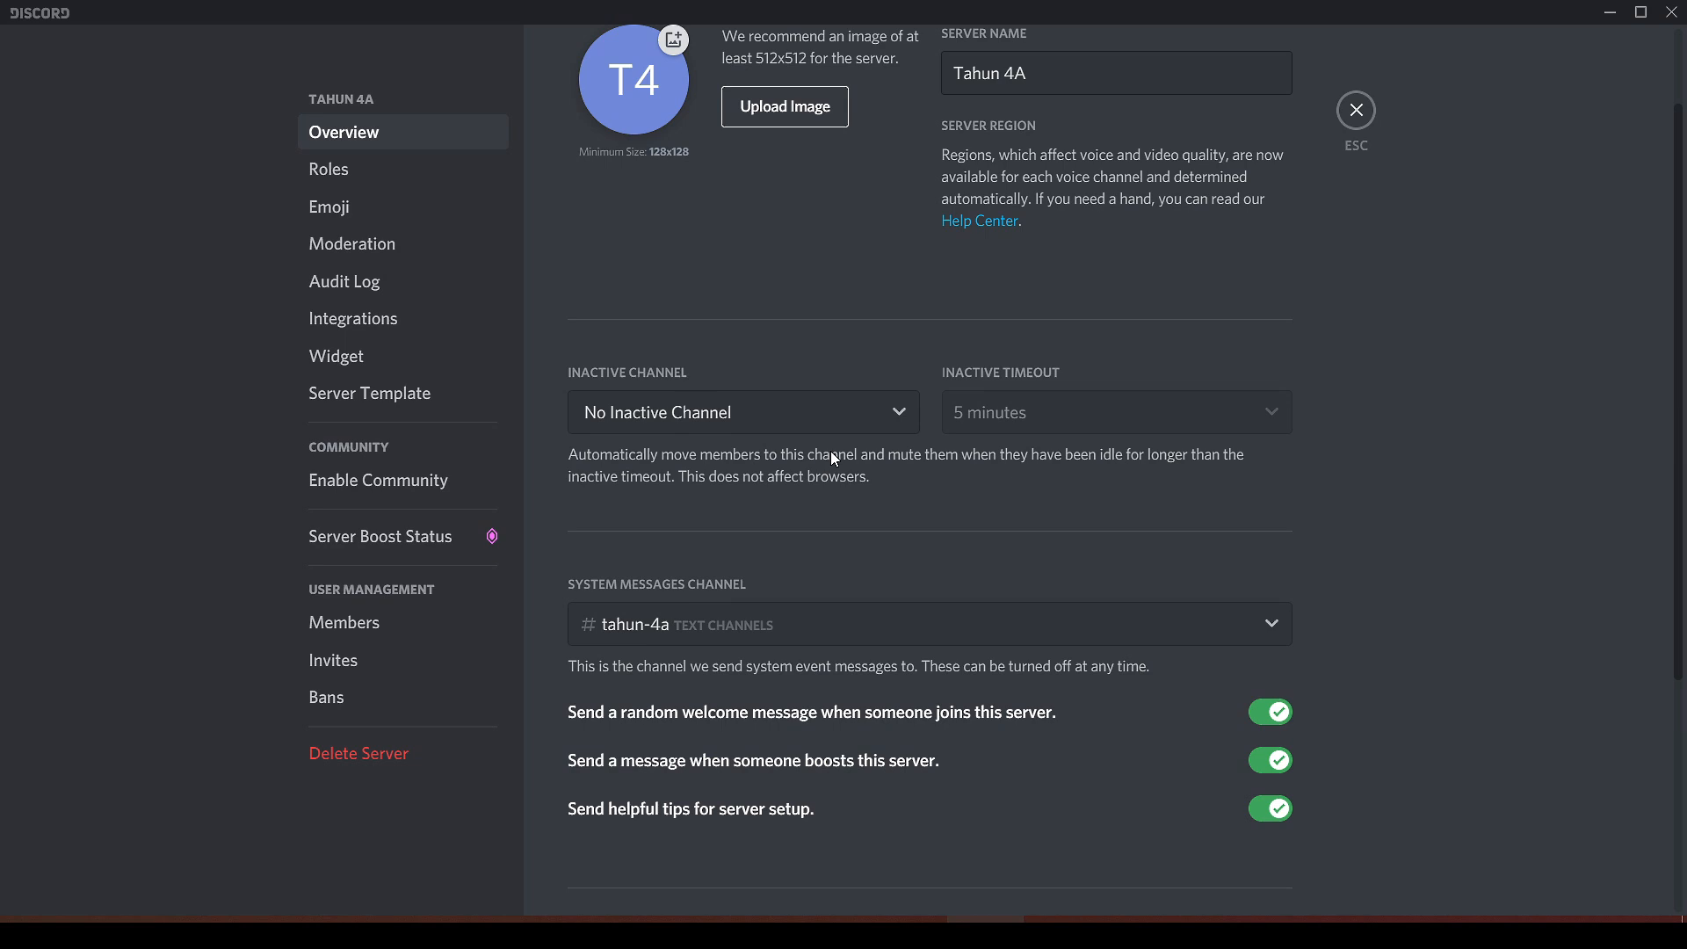
scroll(891, 436, "up", 2)
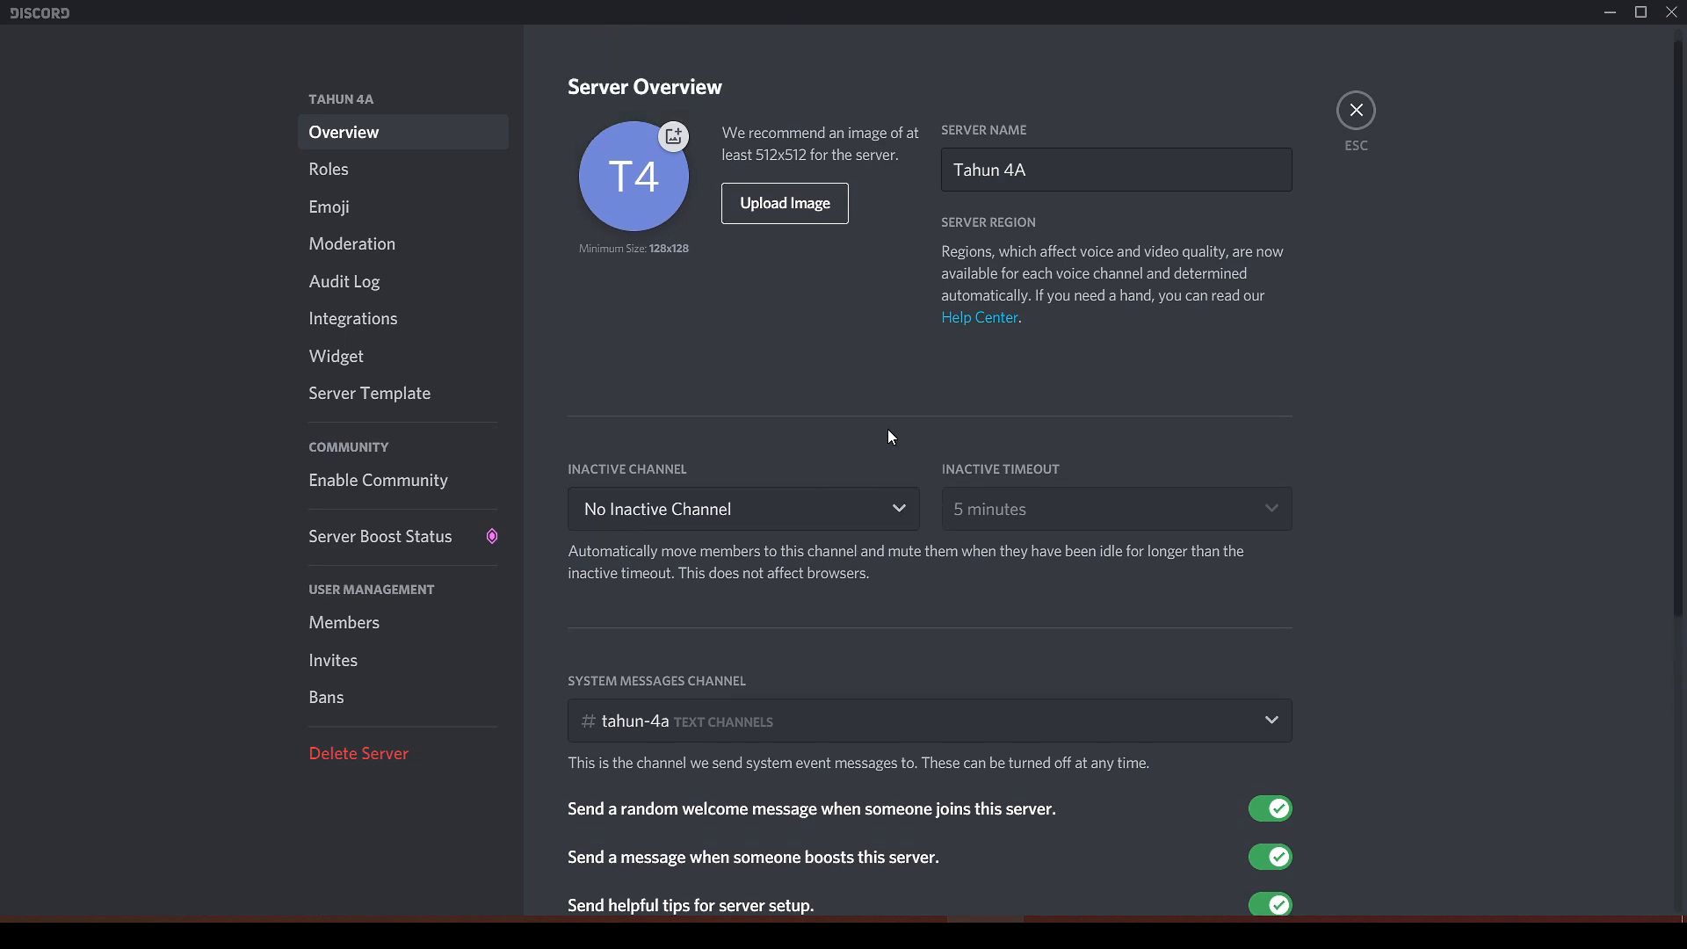
scroll(942, 419, "down", 3)
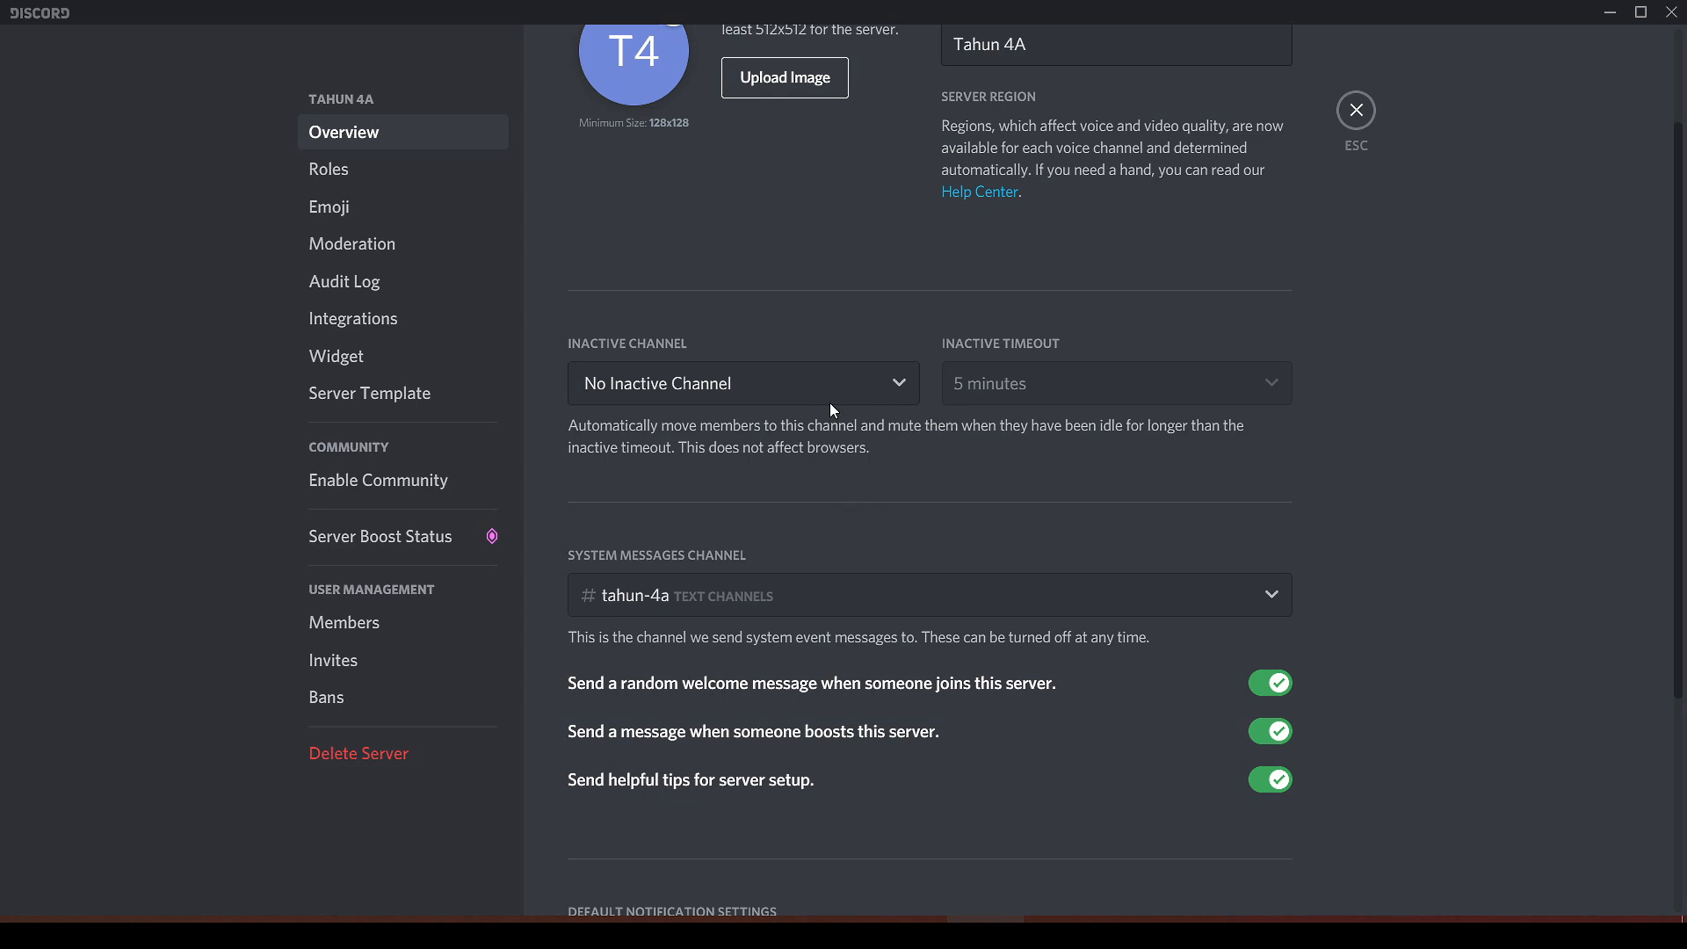
left_click(885, 401)
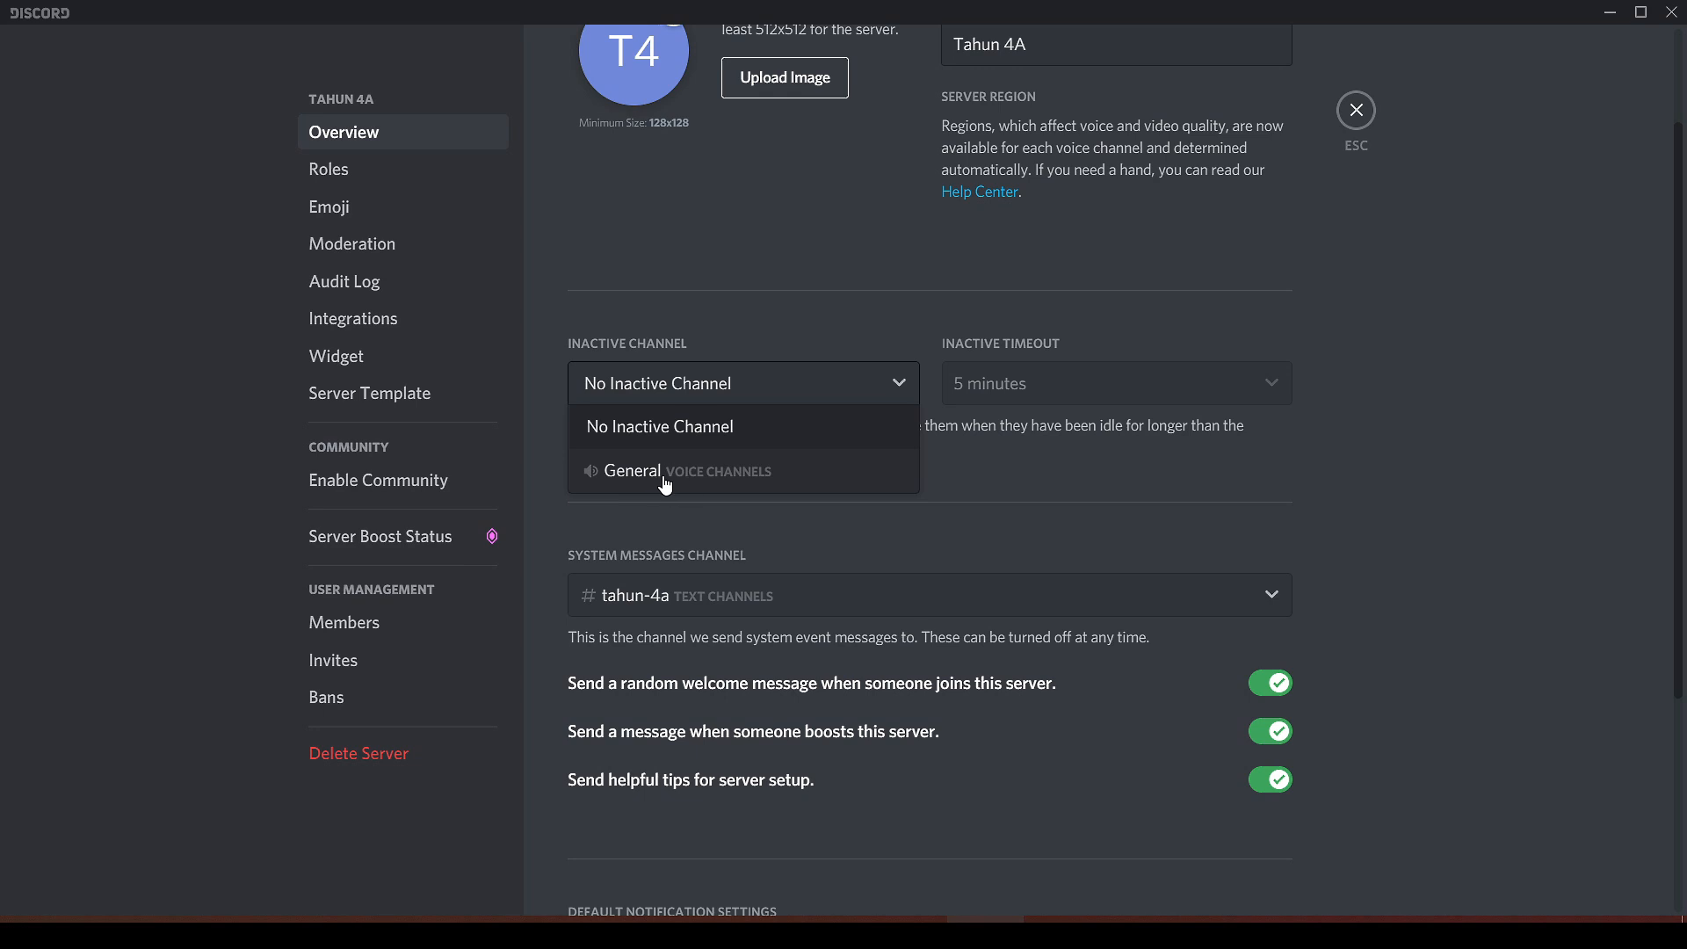
left_click(693, 434)
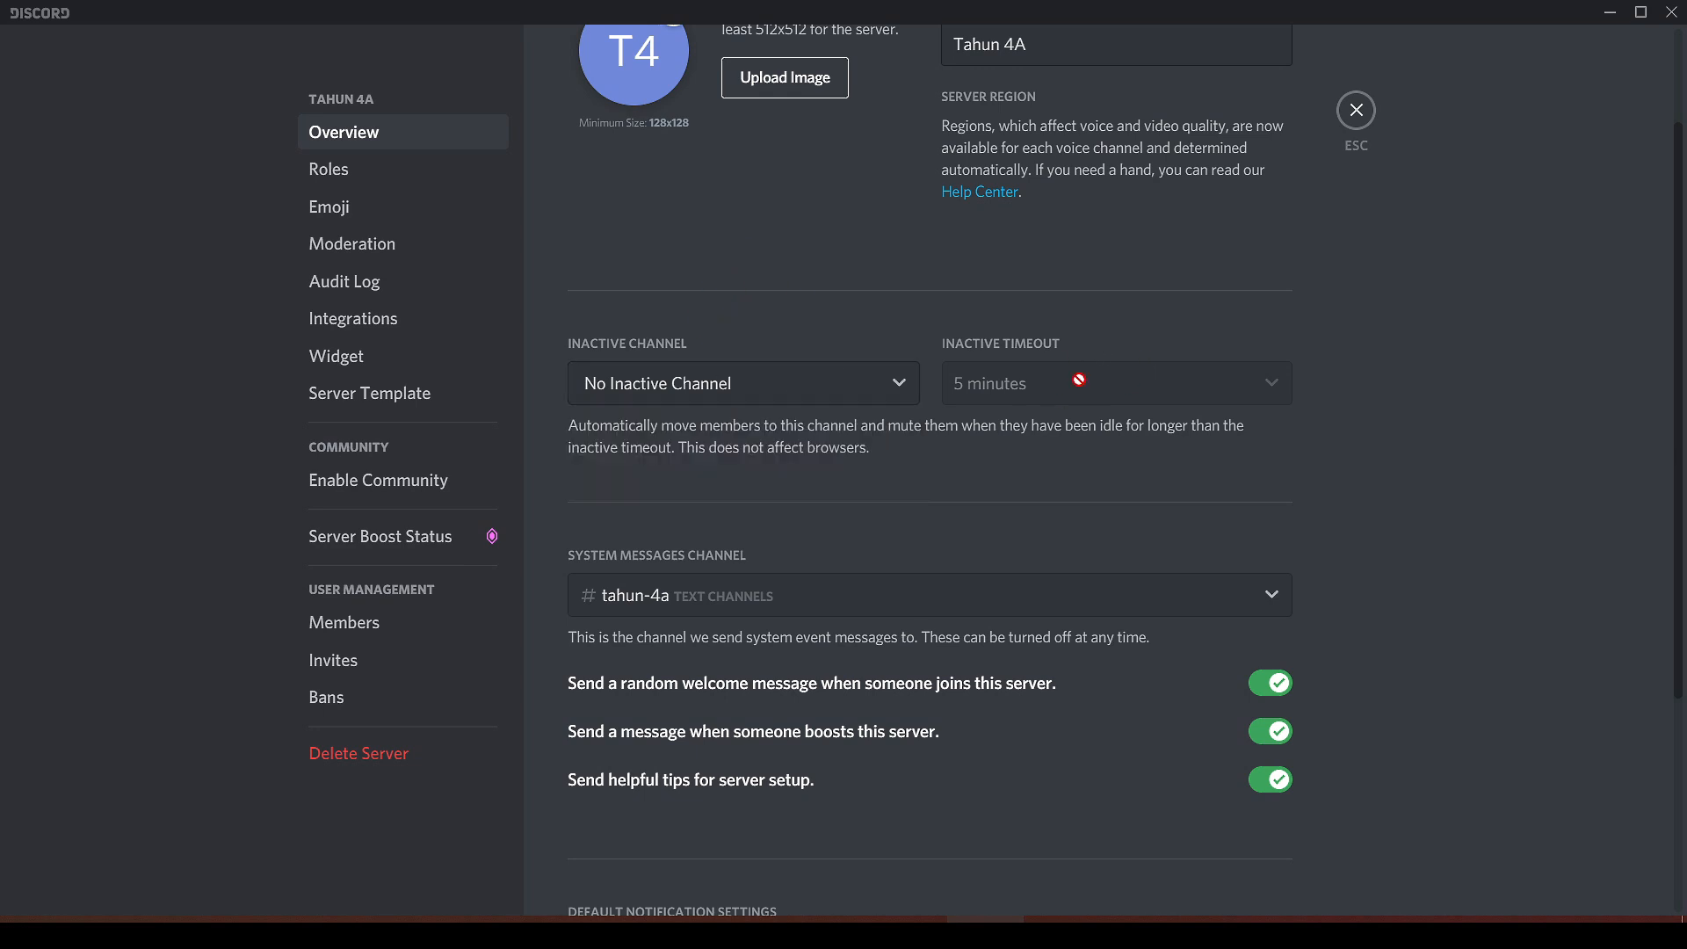
Examine the system messages and default notification settings in the overview, and close the server settings.
scroll(967, 453, "down", 1)
scroll(879, 562, "down", 1)
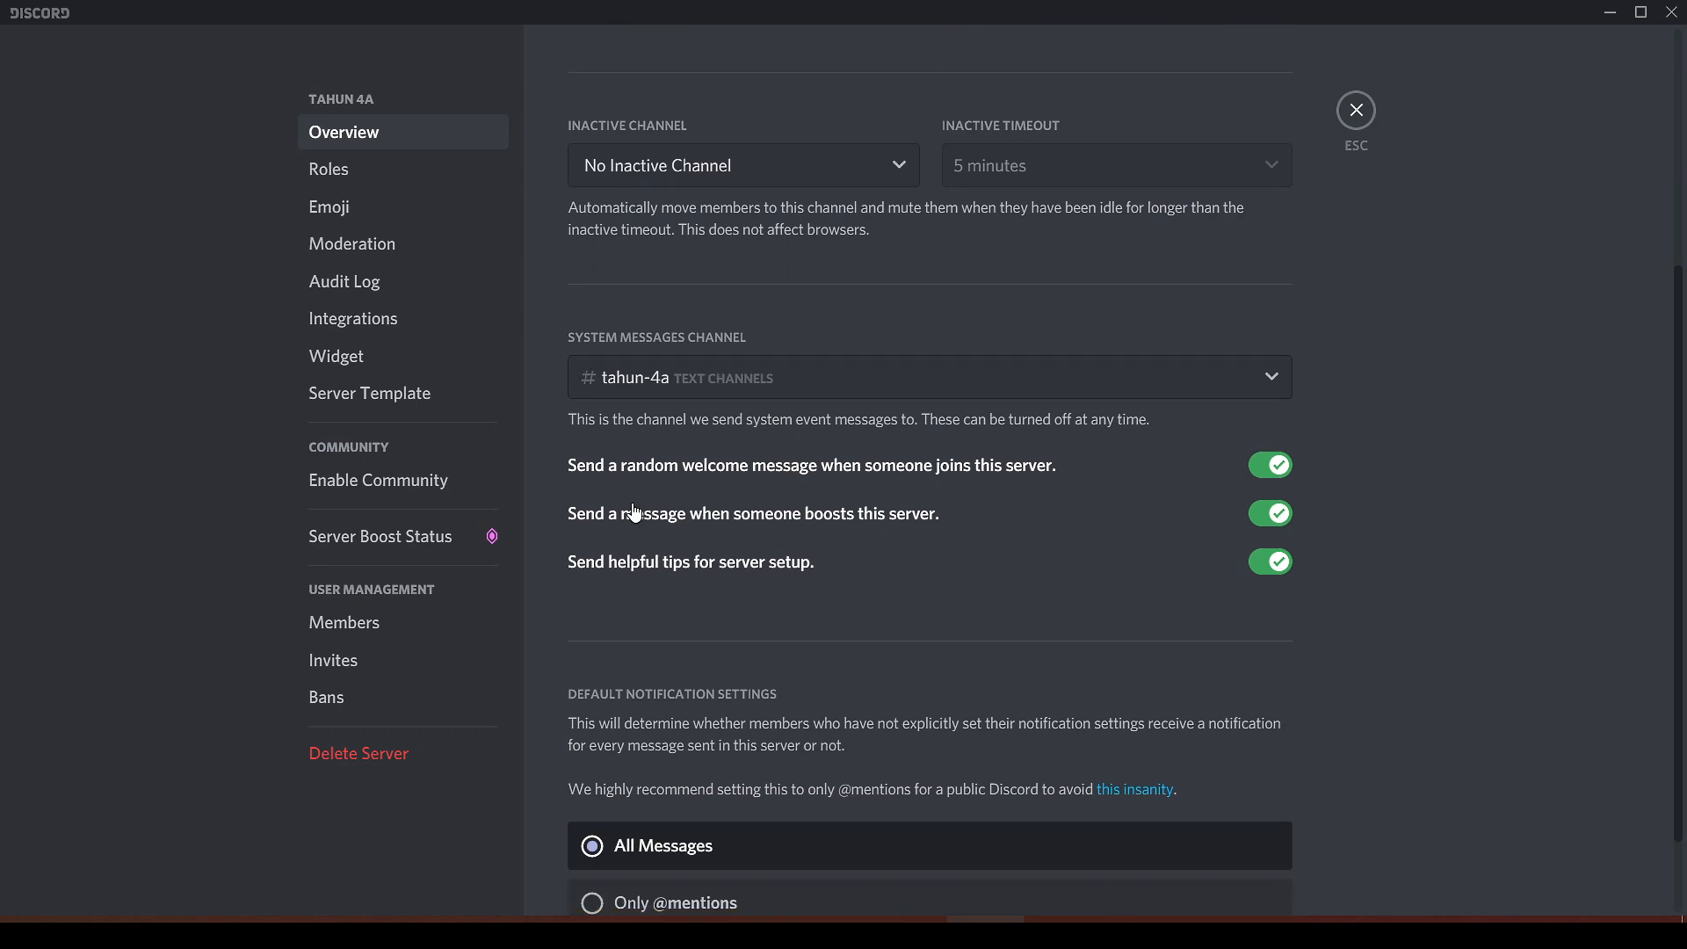
scroll(815, 479, "down", 1)
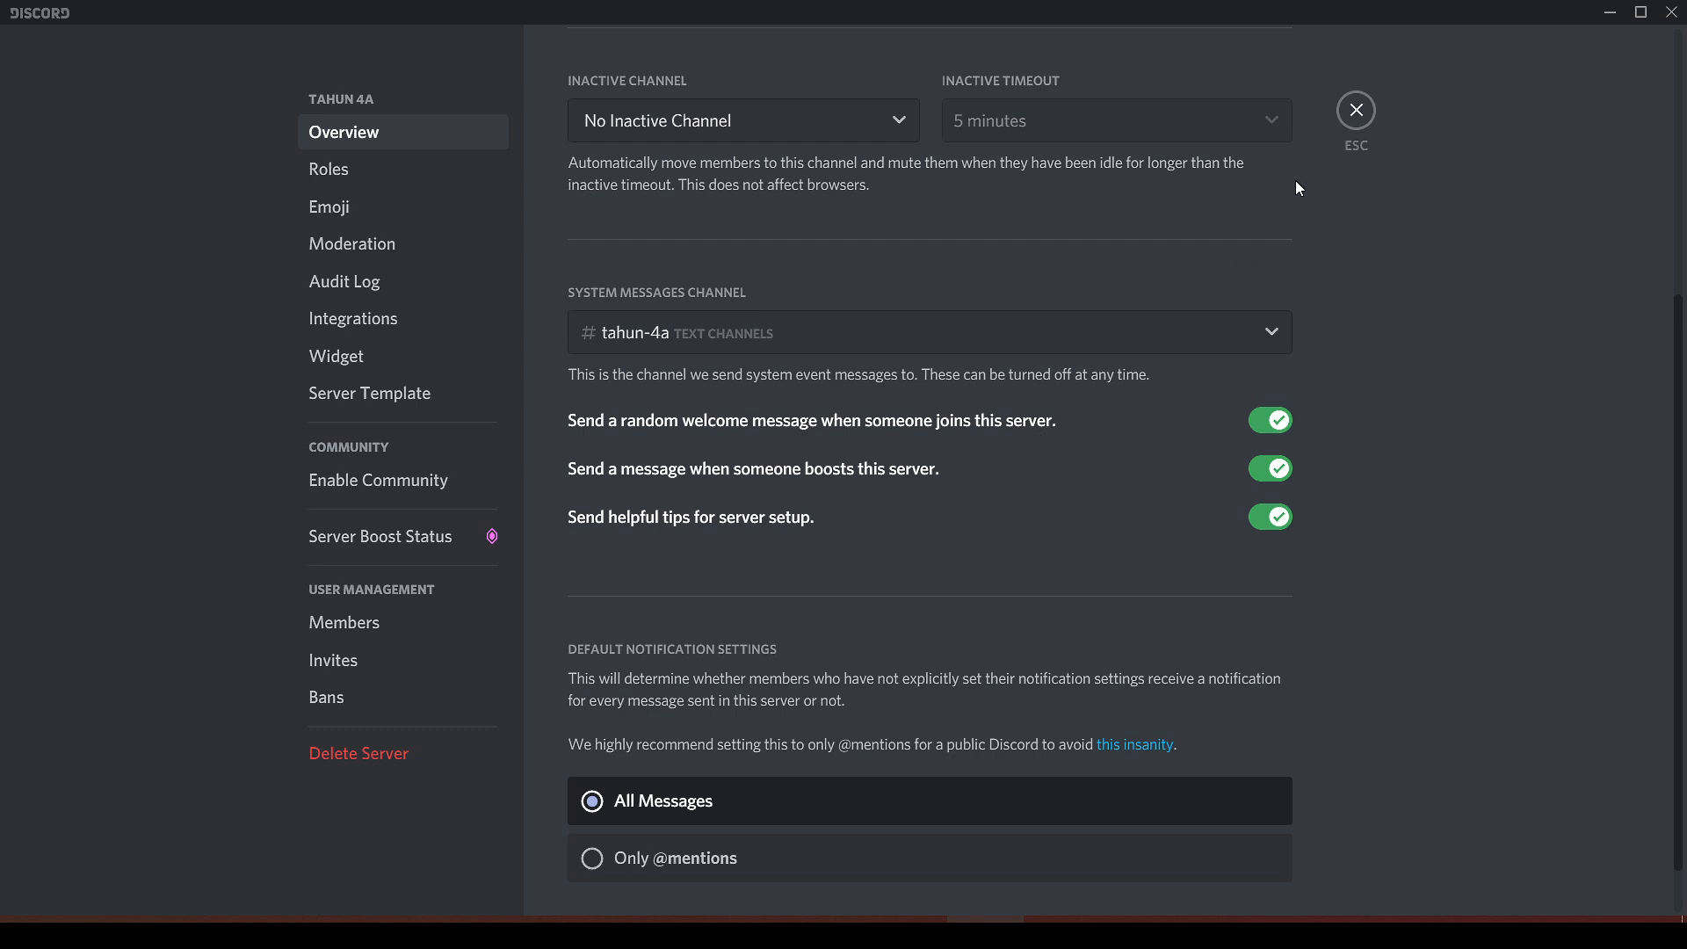
left_click(1355, 110)
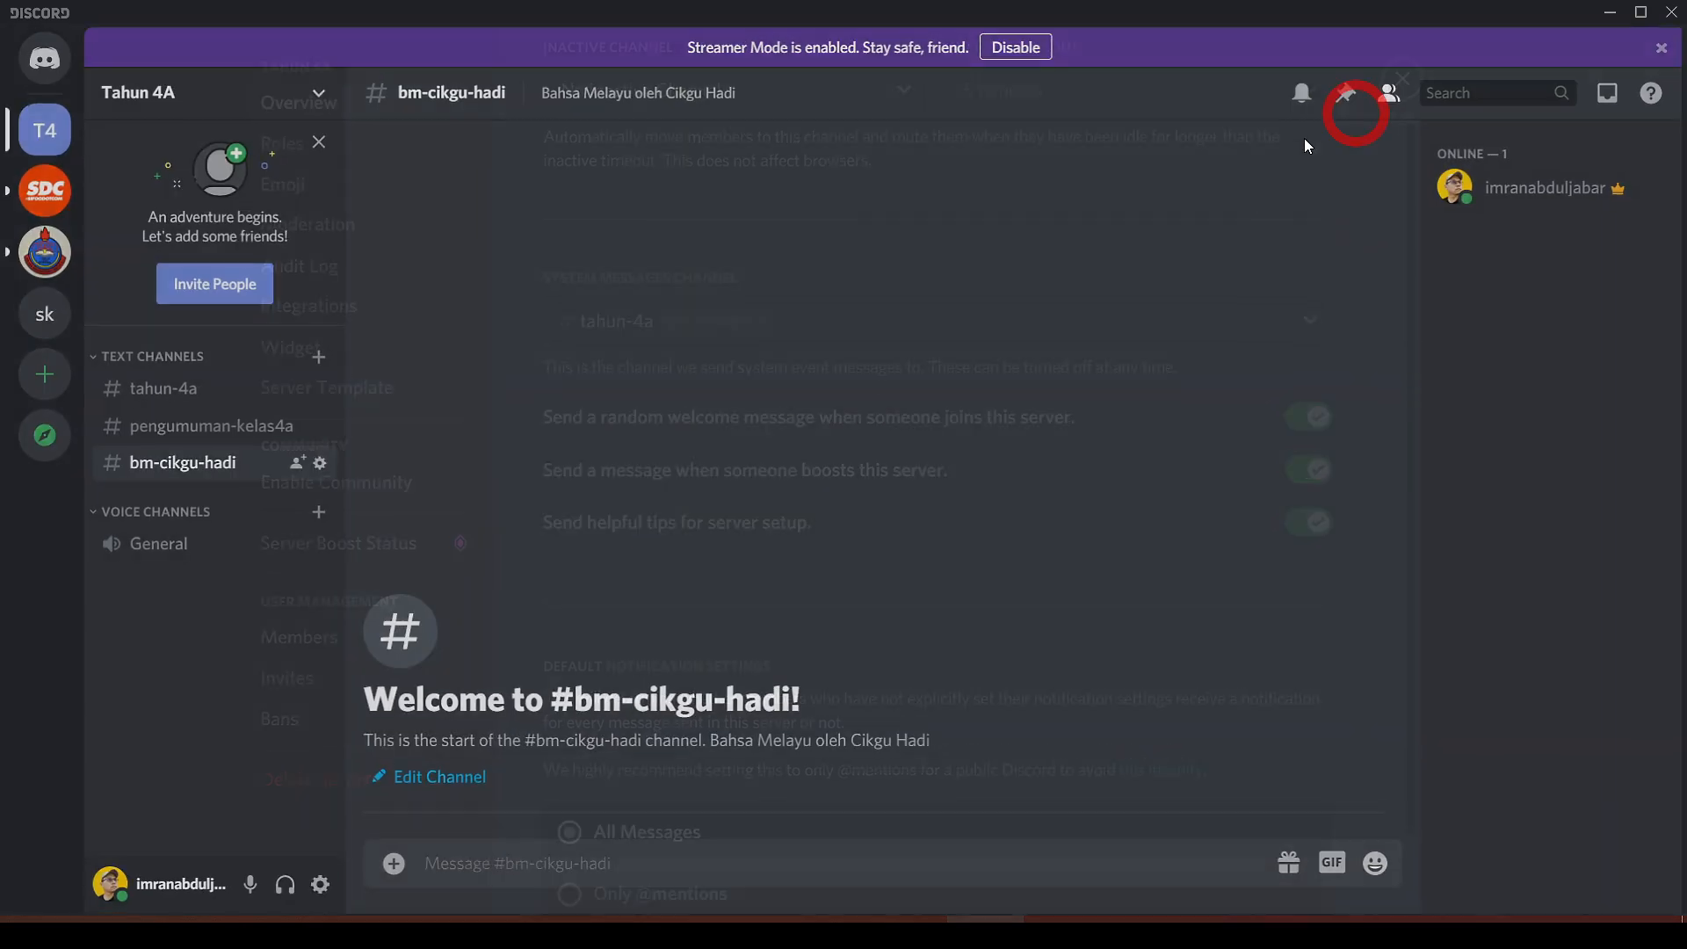
Switch to the #sifoodotcom server and examine the automatic welcome messages in its sembang-kosong channel.
left_click(60, 211)
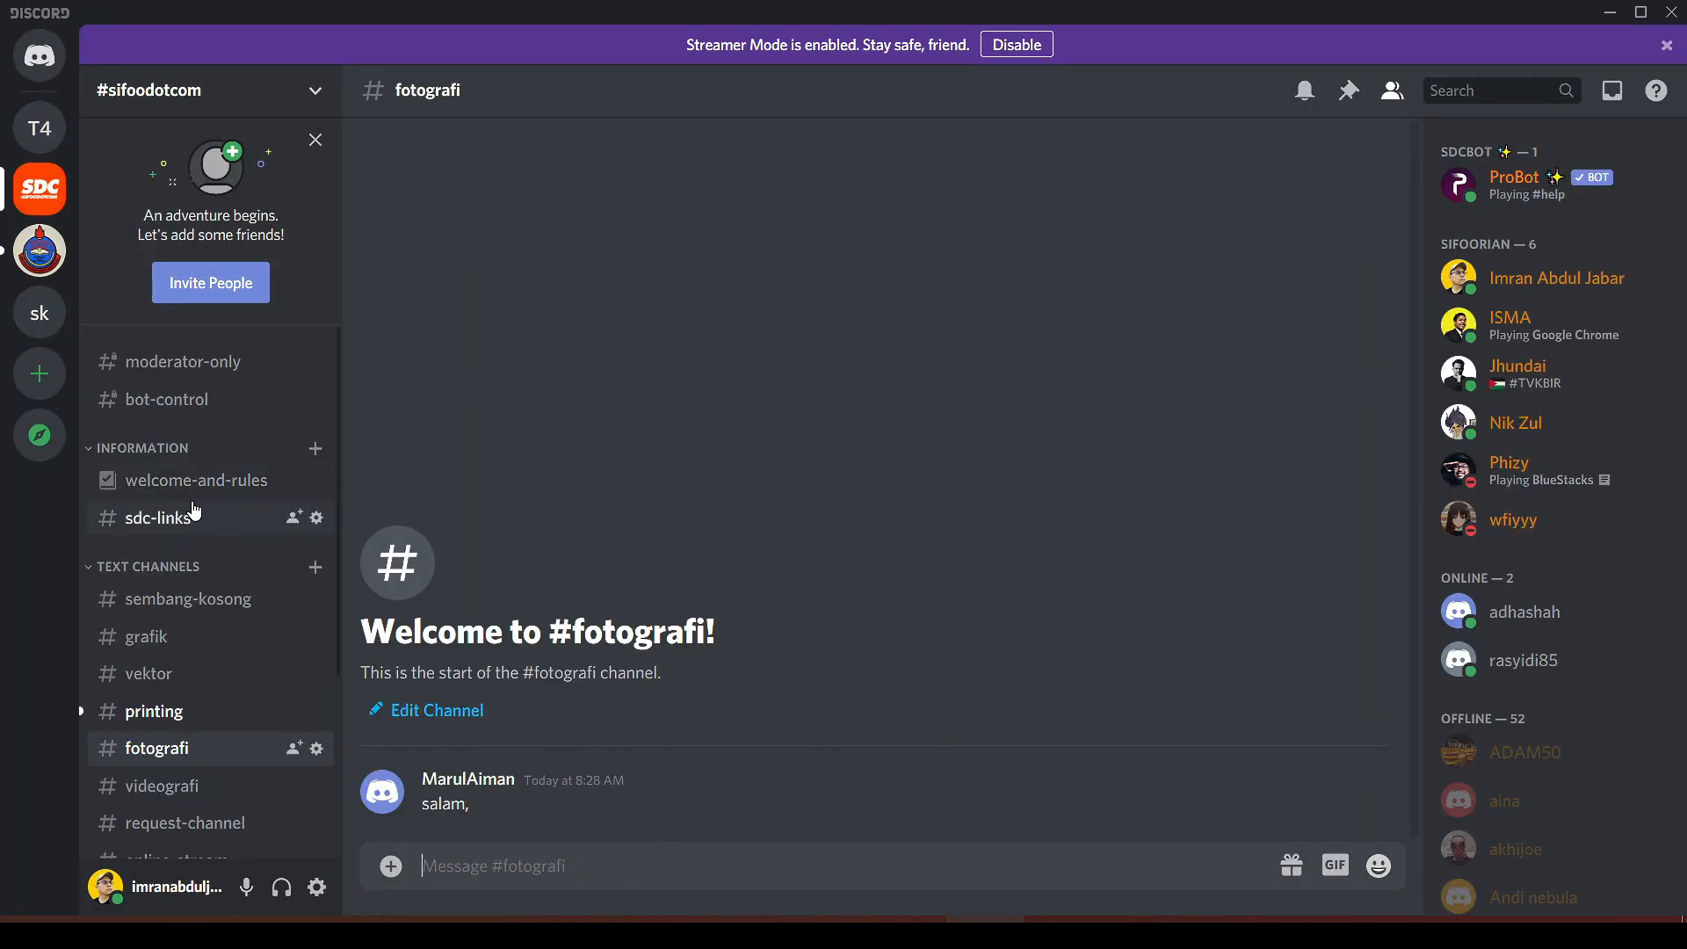
left_click(204, 483)
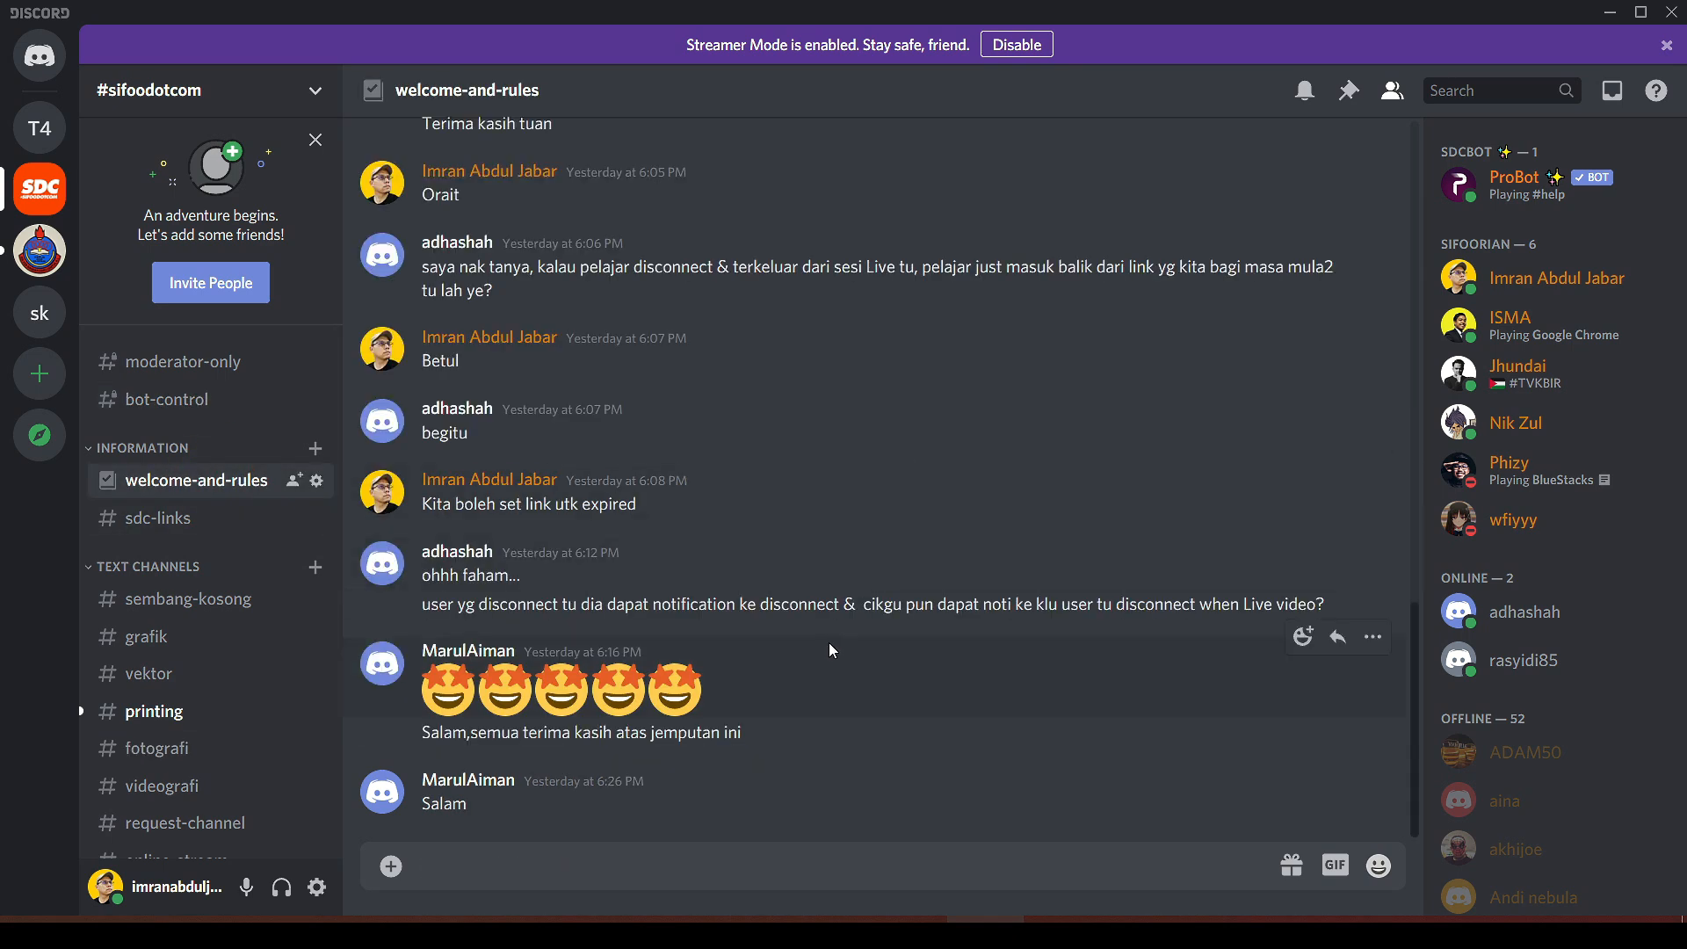
left_click(188, 598)
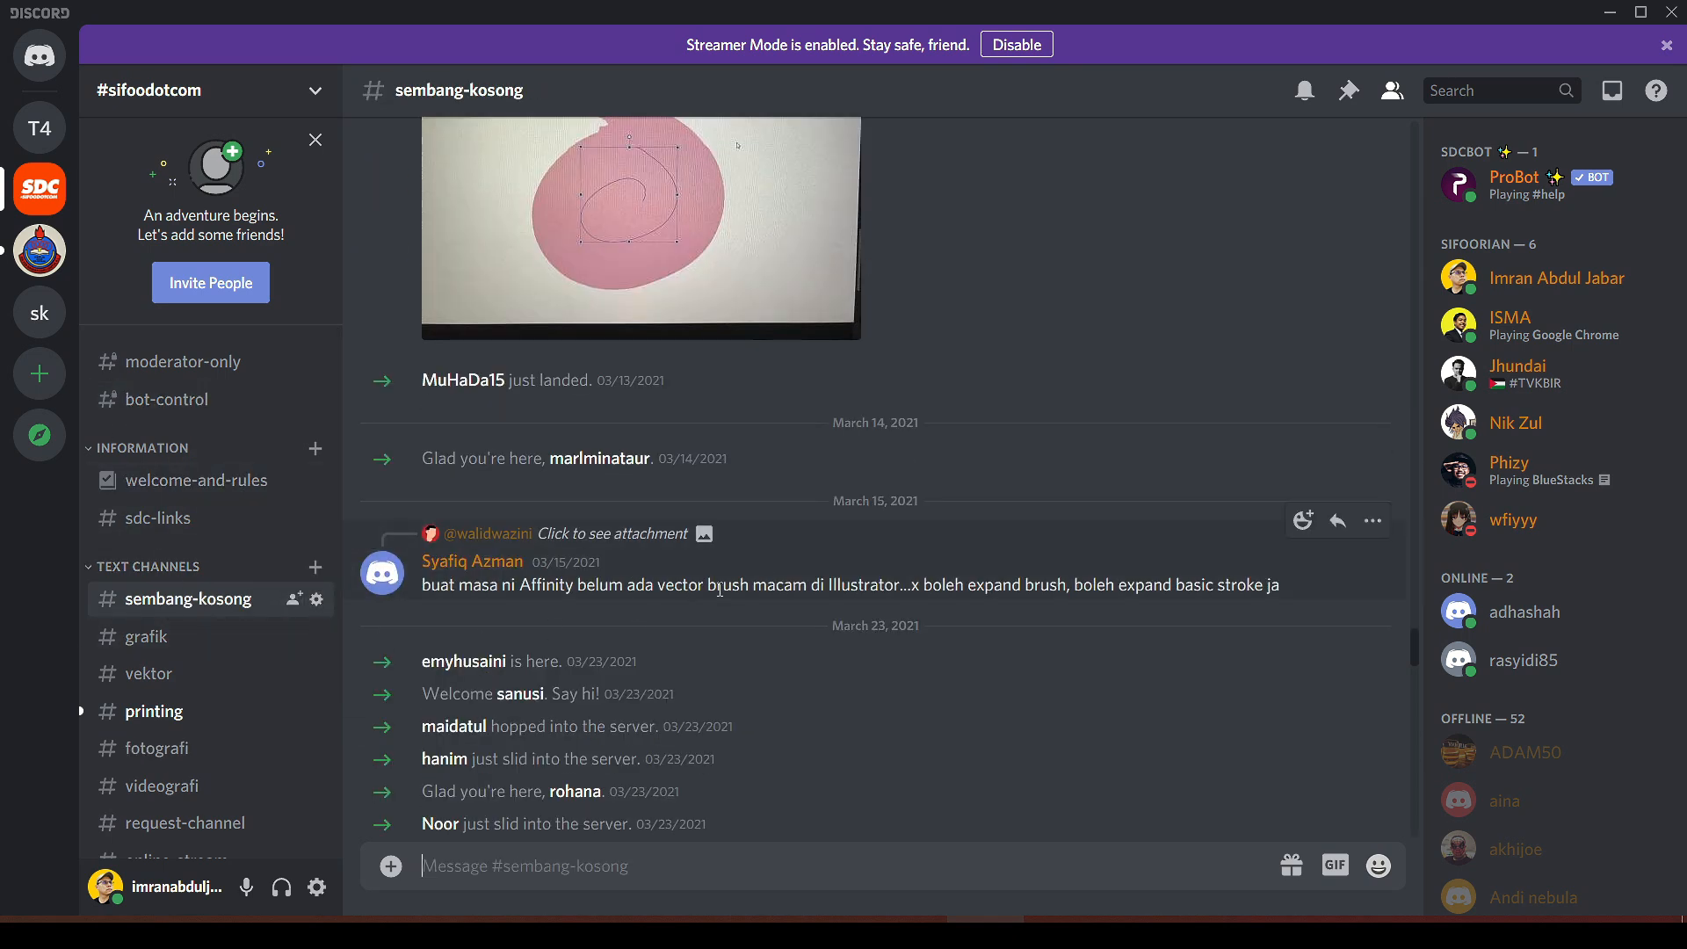
scroll(721, 589, "down", 3)
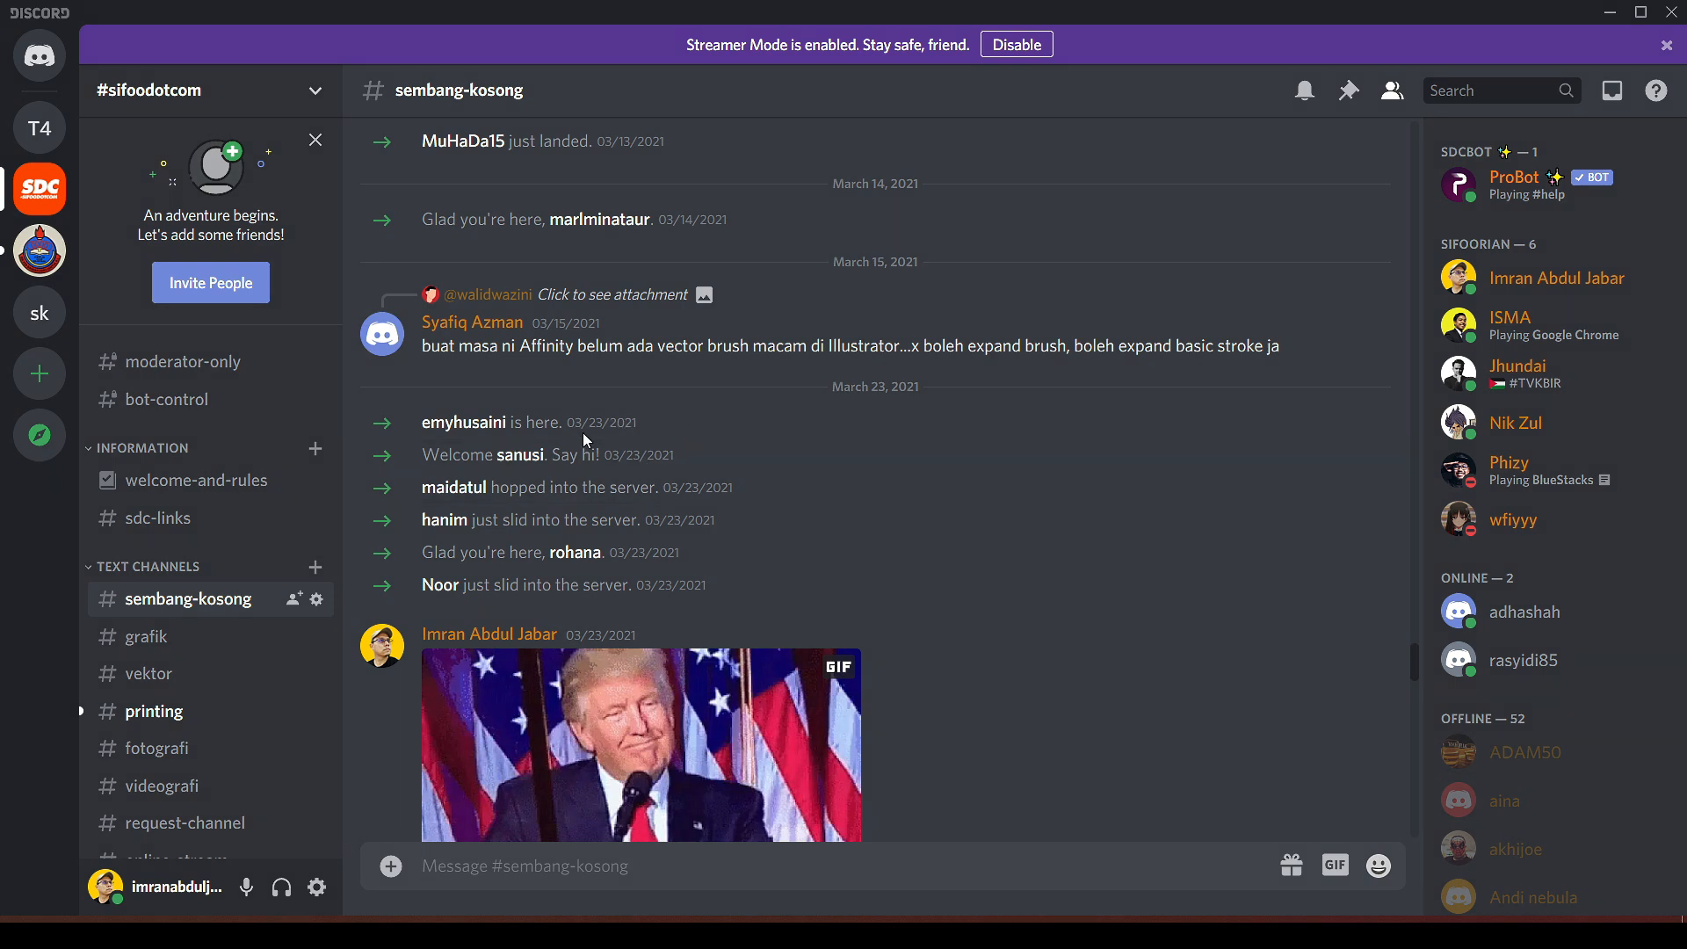
left_click_drag(583, 457, 617, 448)
left_click_drag(533, 499, 627, 502)
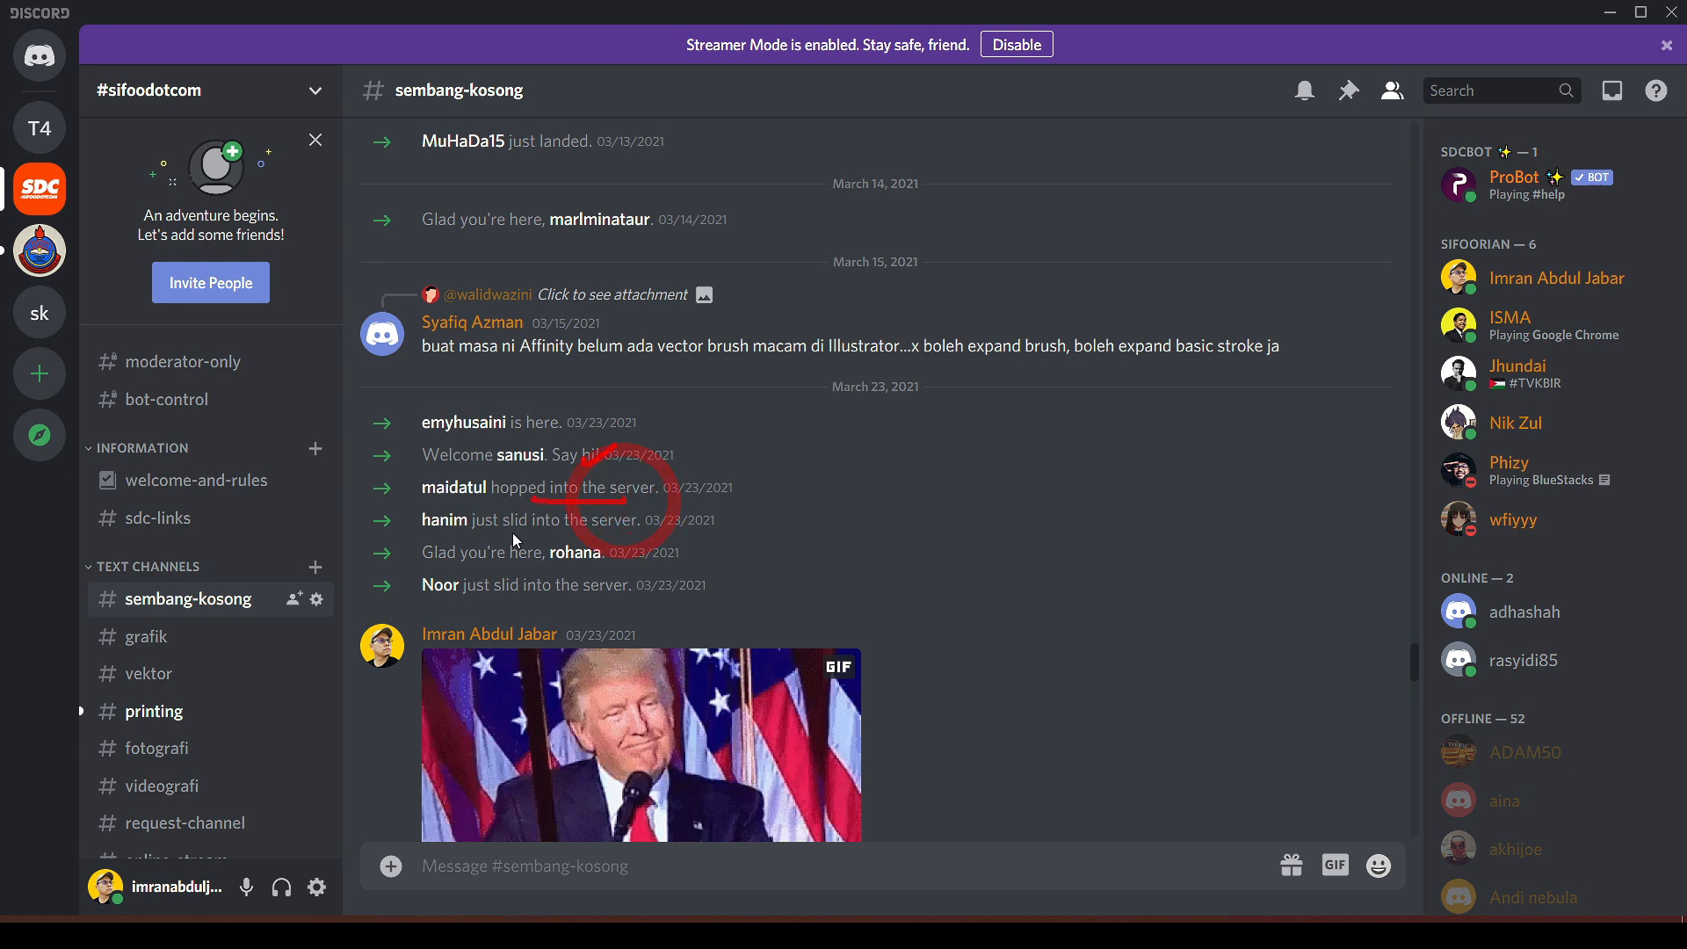
left_click_drag(474, 530, 639, 527)
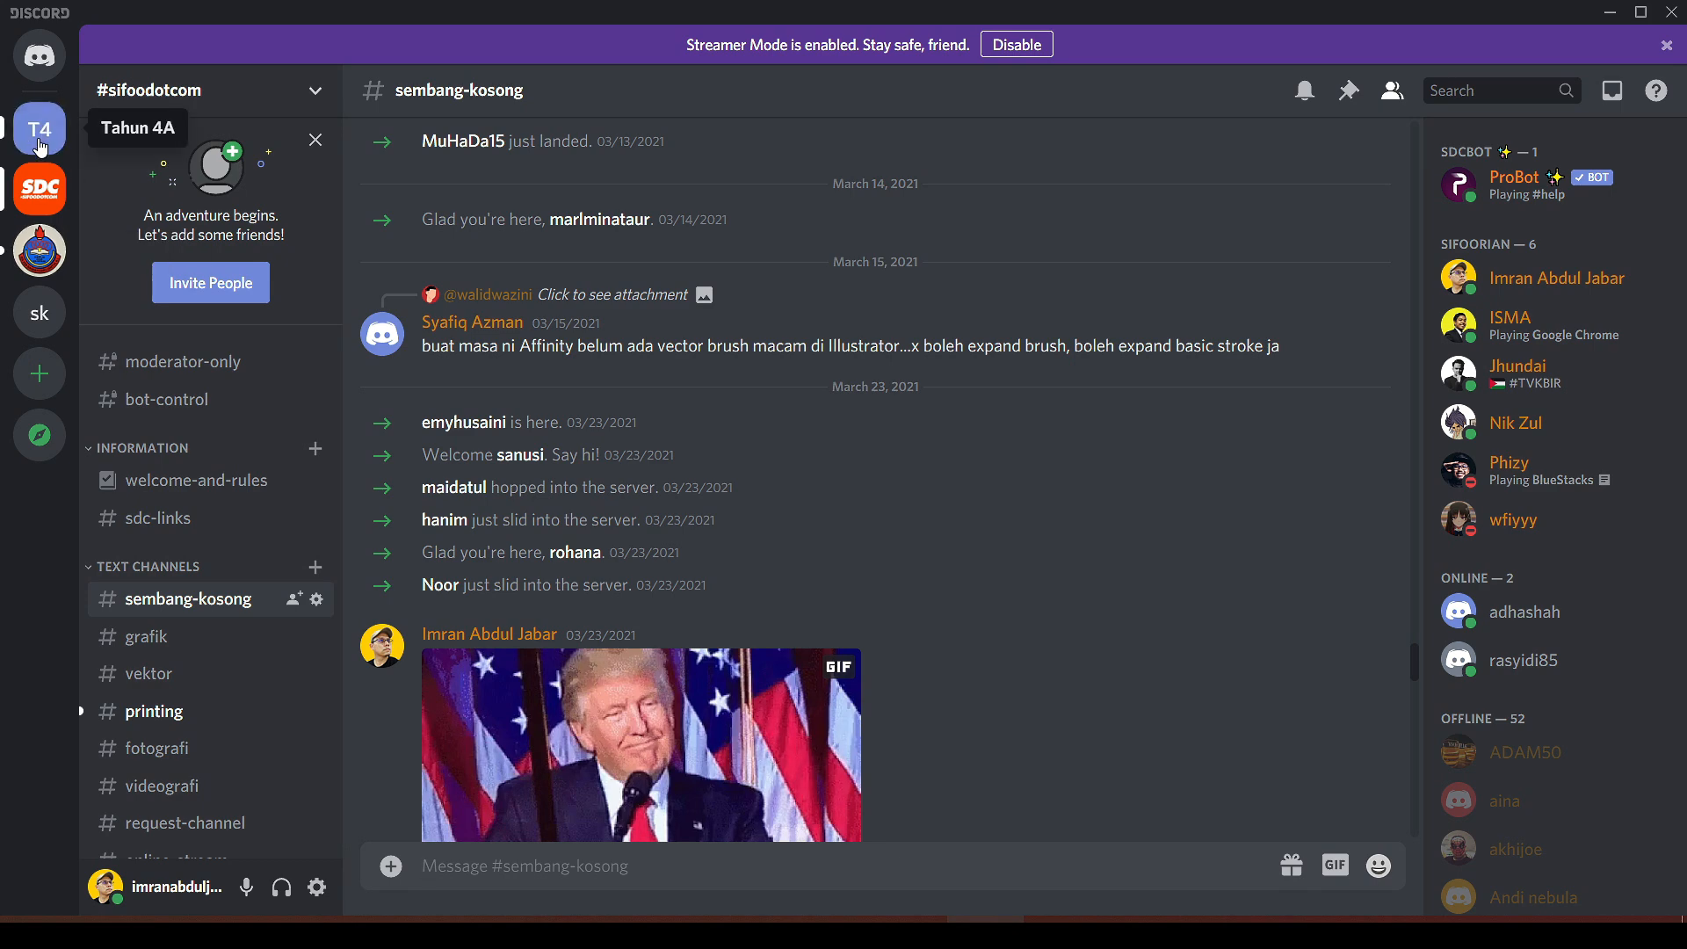
Return to the Tahun 4A server and open its overview settings at the system messages options.
left_click(39, 130)
right_click(39, 132)
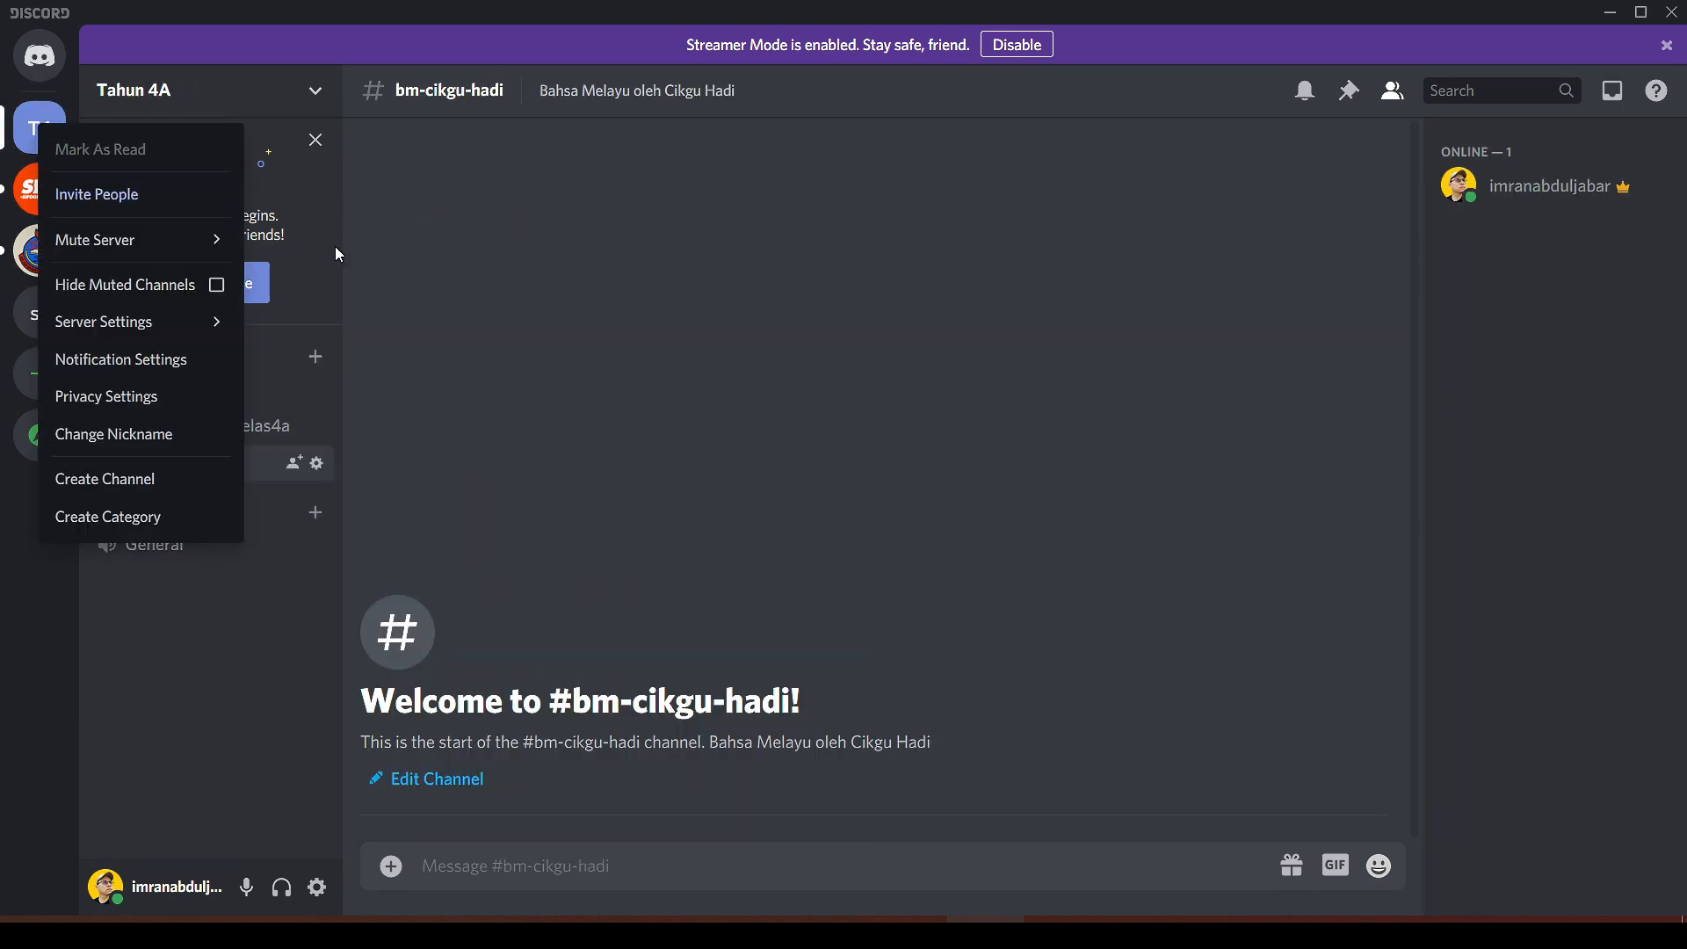
mouse_move(141, 325)
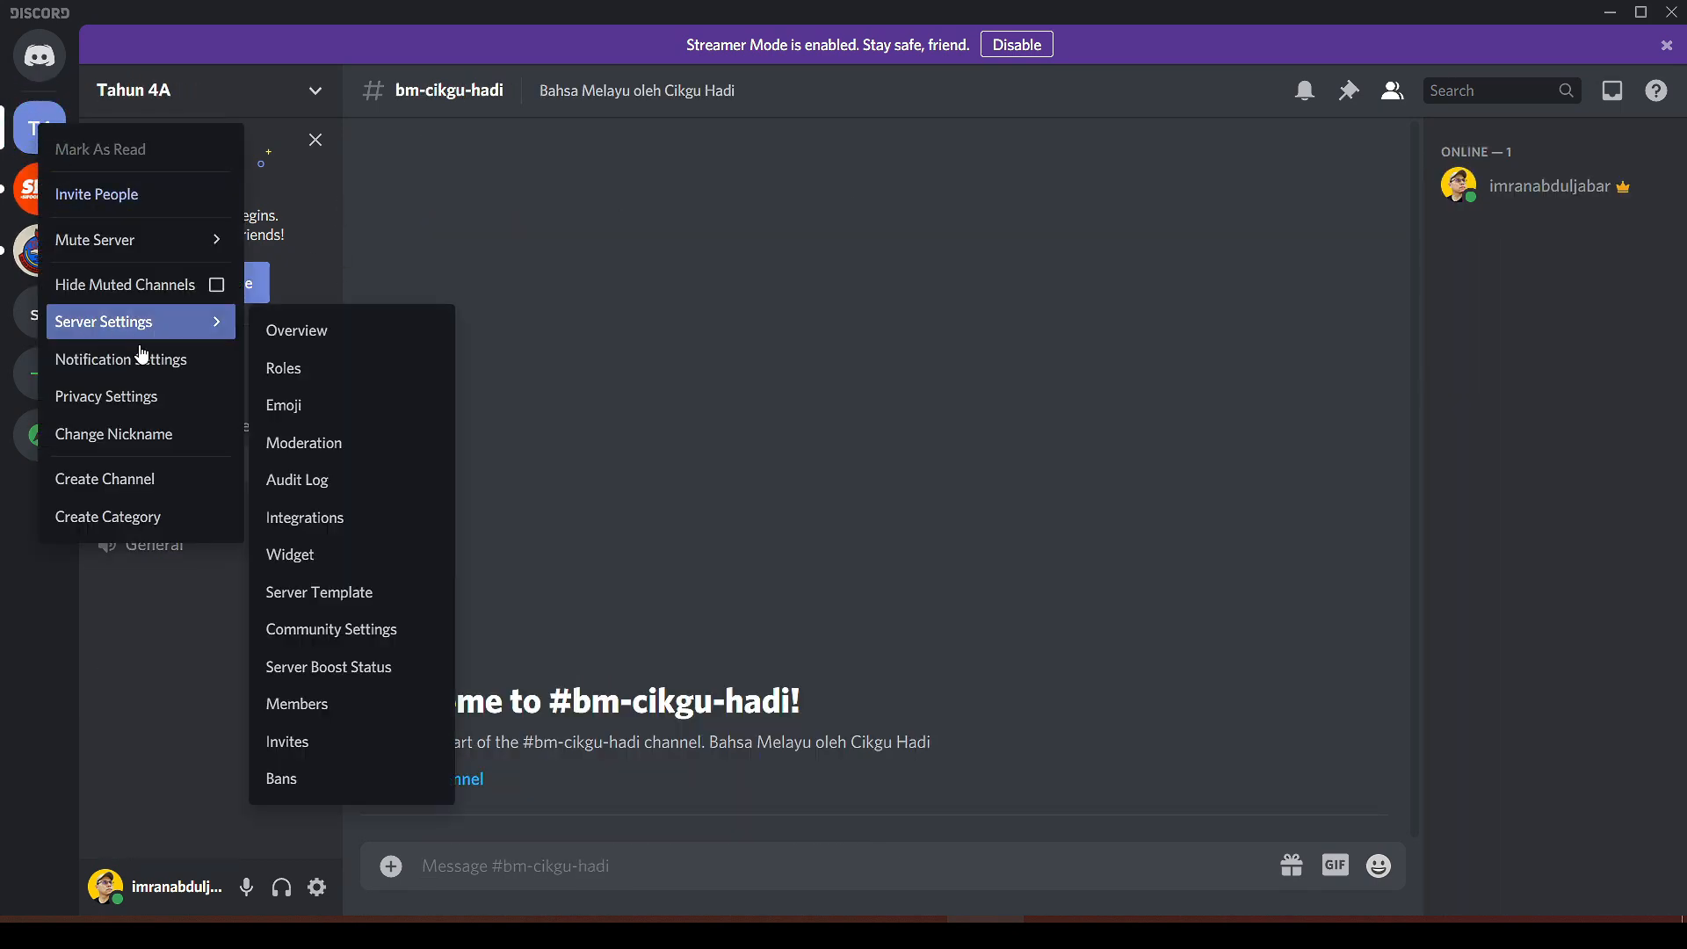
left_click(318, 331)
scroll(940, 650, "down", 4)
scroll(958, 583, "down", 2)
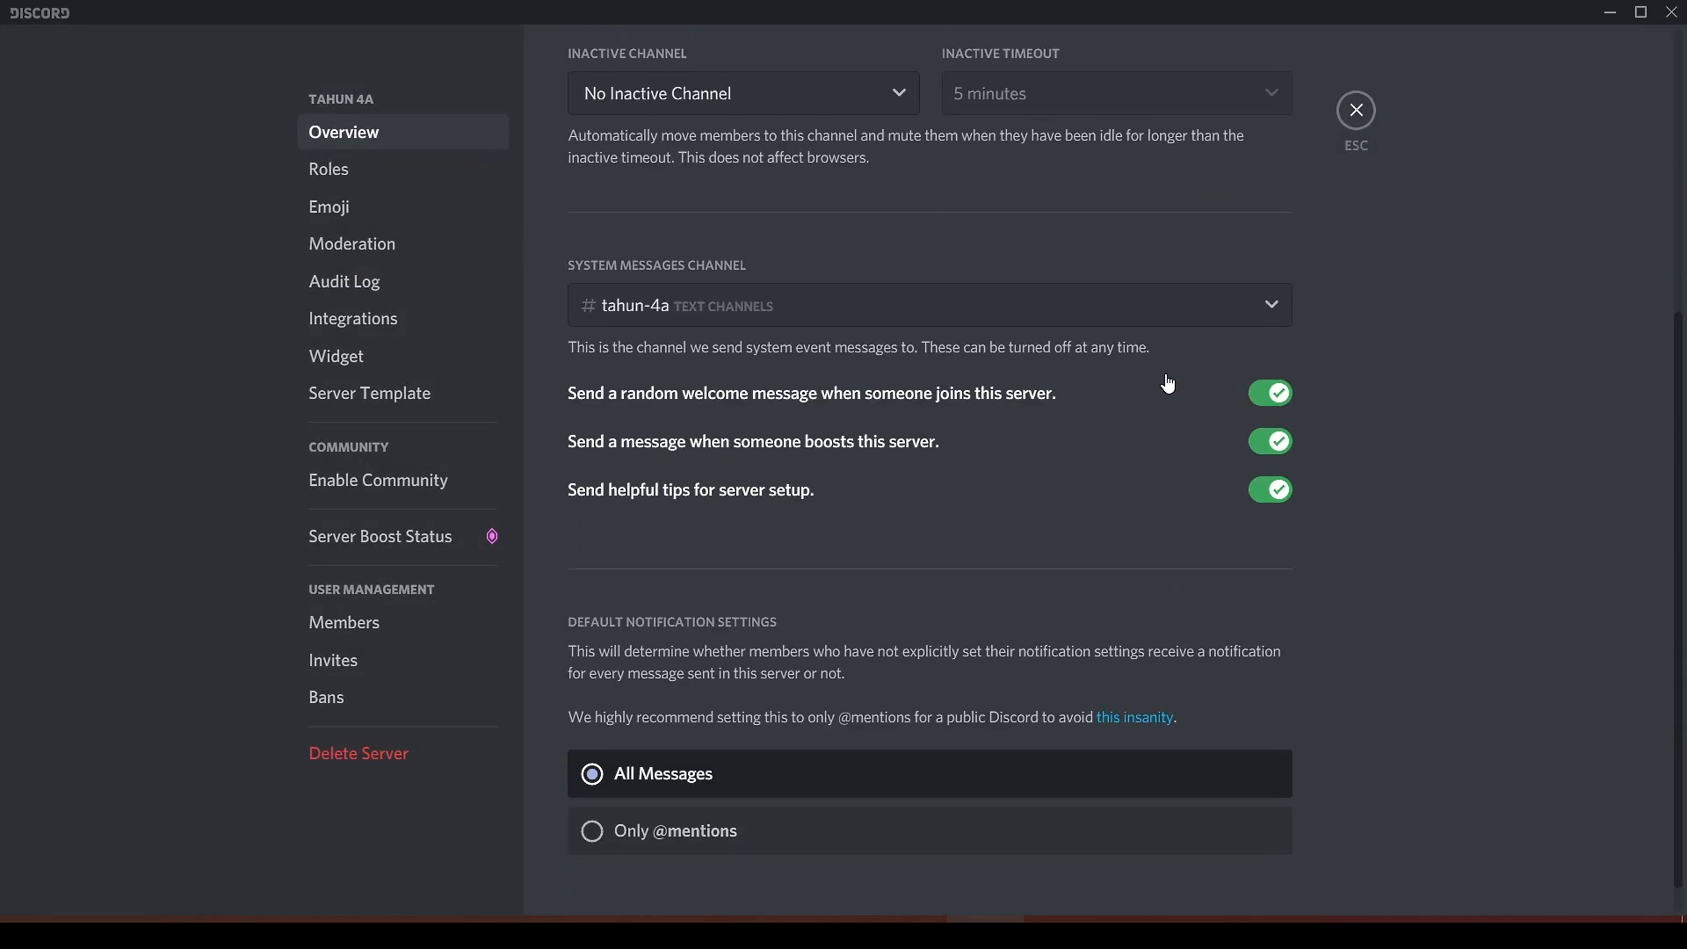
Try turning off the random welcome, server boost and helpful tips messages, and switch them back on.
left_click(1274, 395)
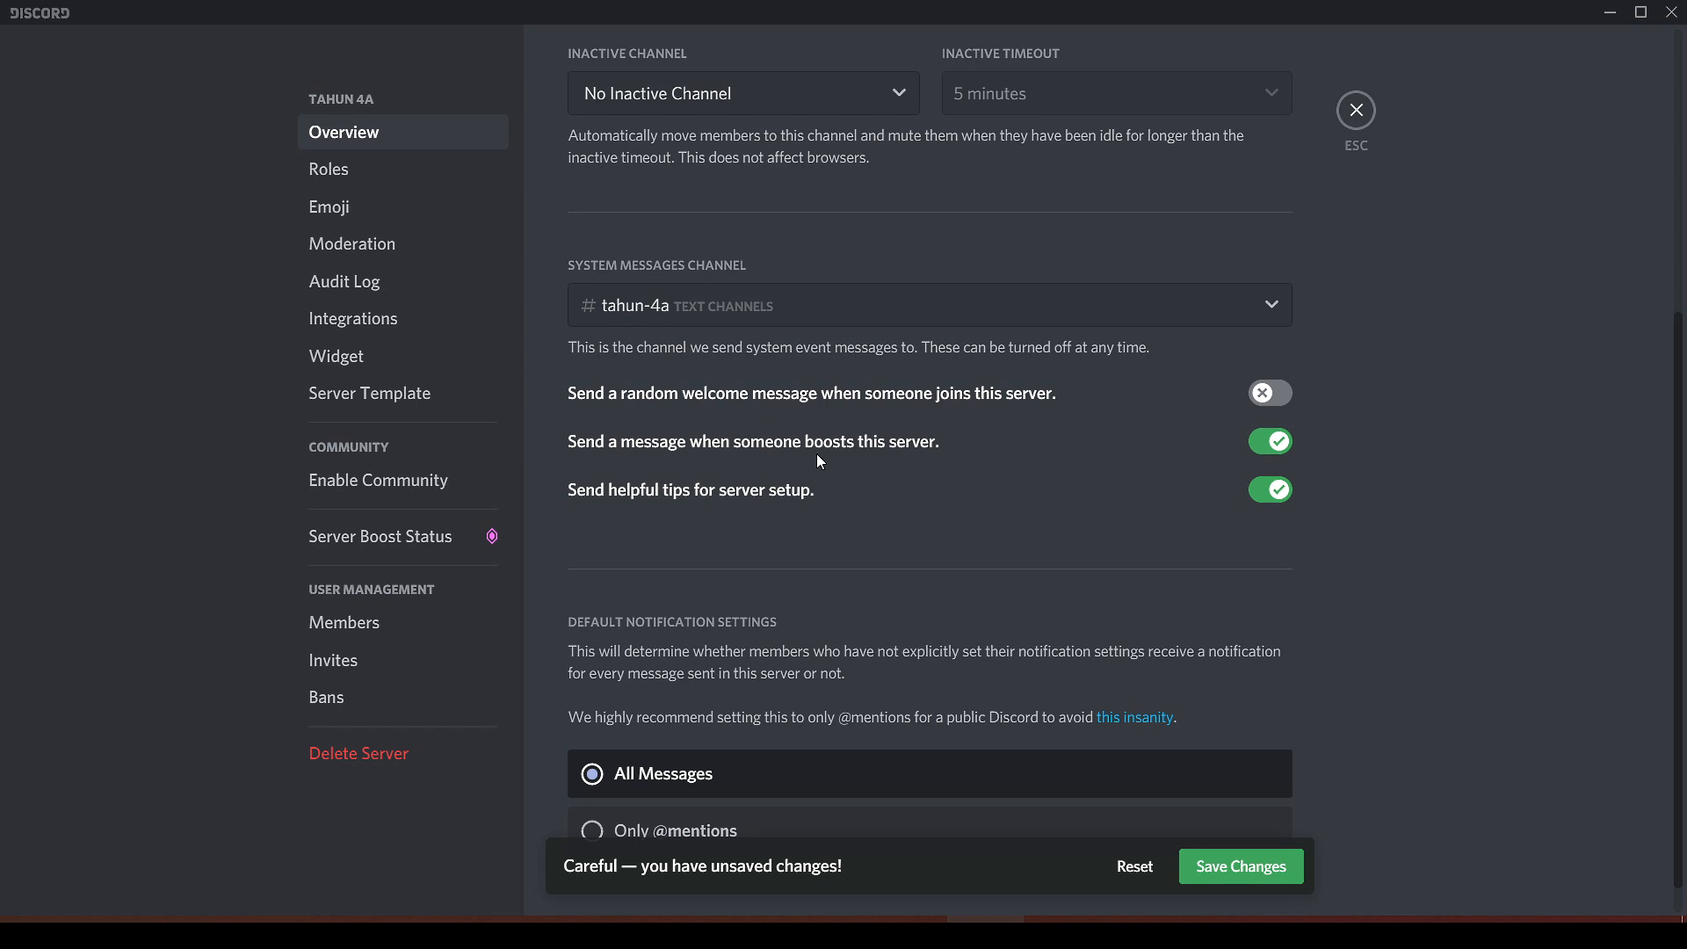
left_click(1270, 441)
left_click(1271, 490)
left_click(1271, 490)
scroll(1283, 505, "down", 1)
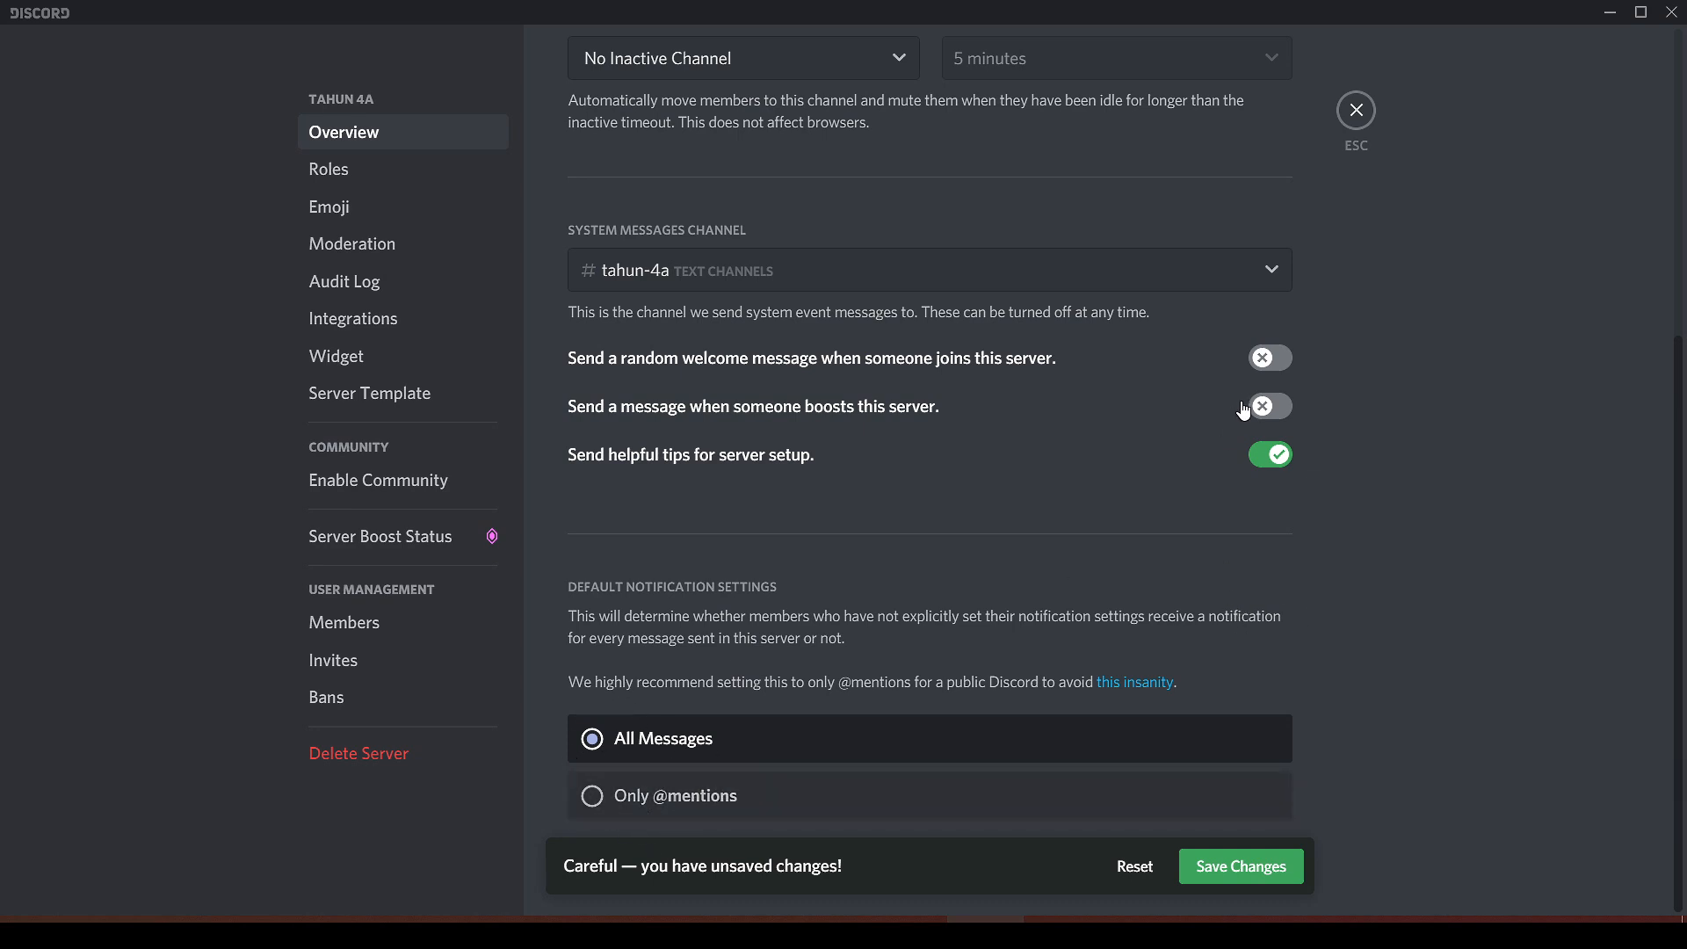
left_click(1272, 407)
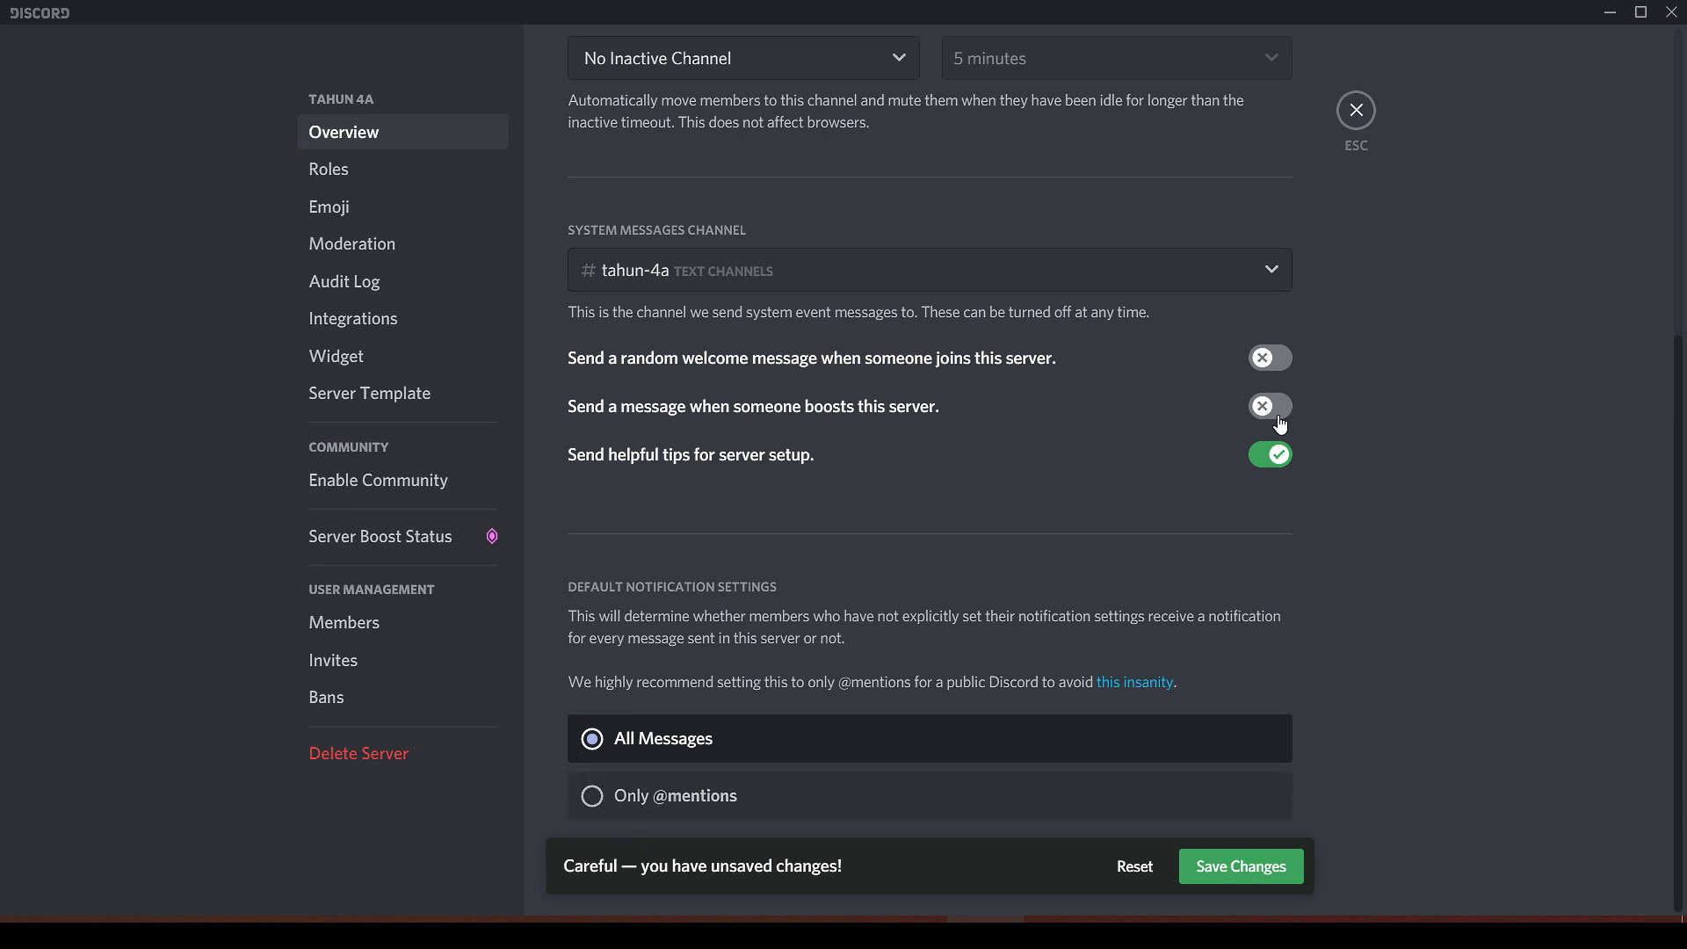
left_click(1277, 369)
scroll(786, 253, "up", 3)
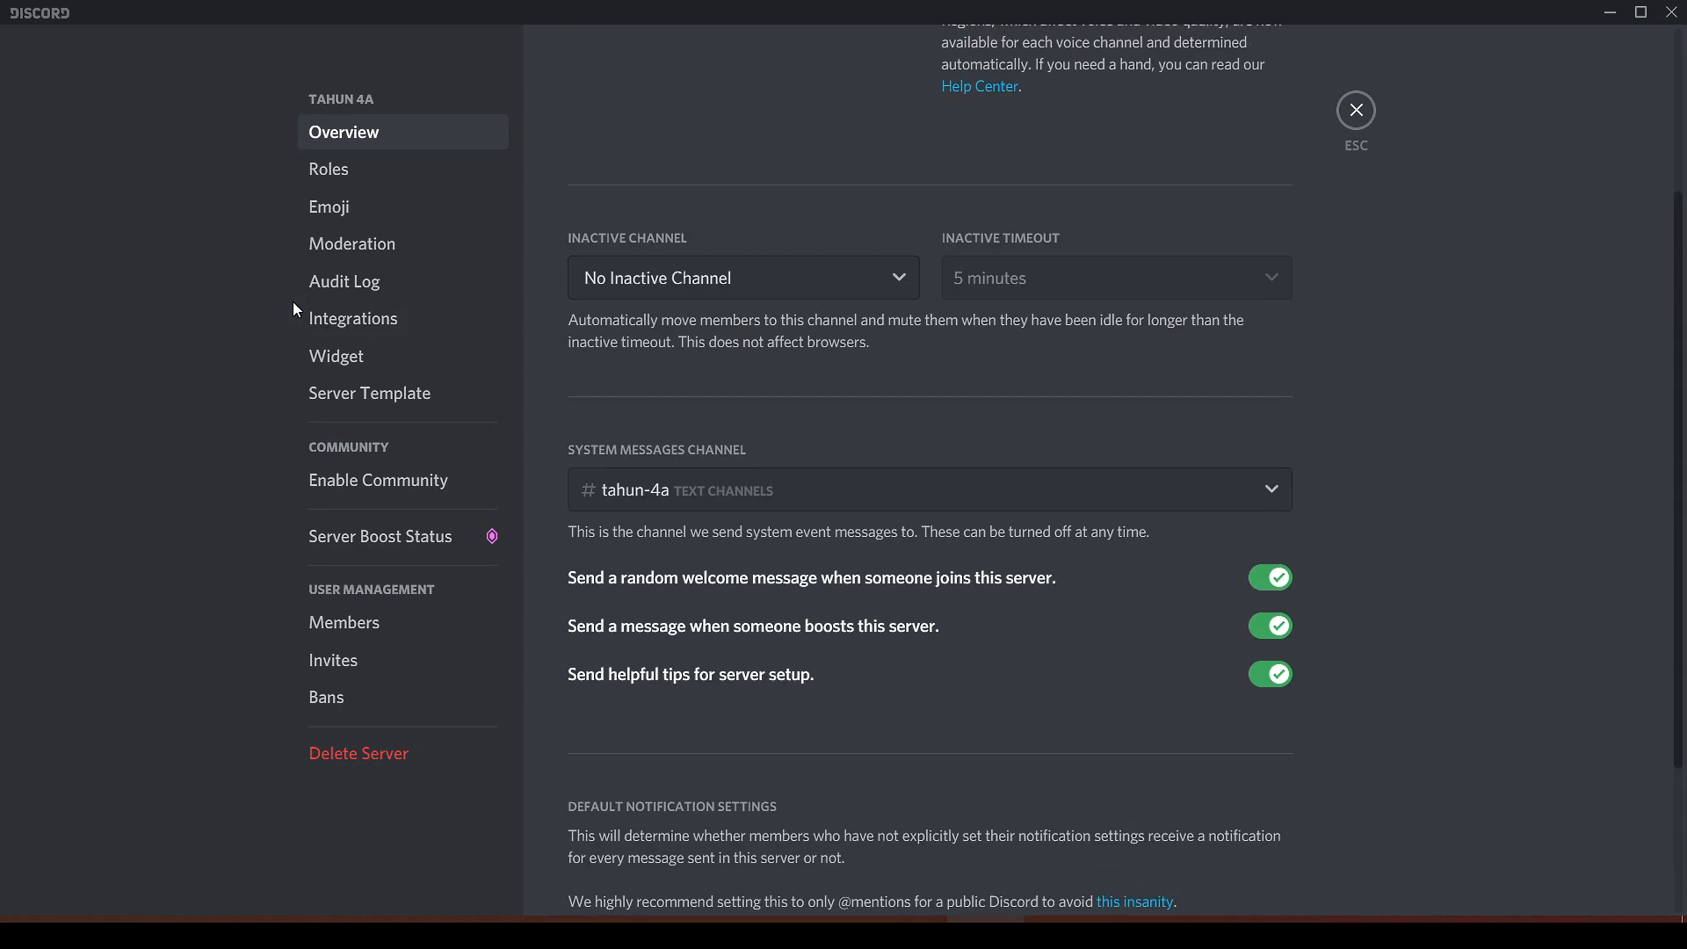
Create a new role in the Tahun 4A server, name it "guru" and give it the purple role color.
scroll(514, 306, "up", 2)
left_click(350, 174)
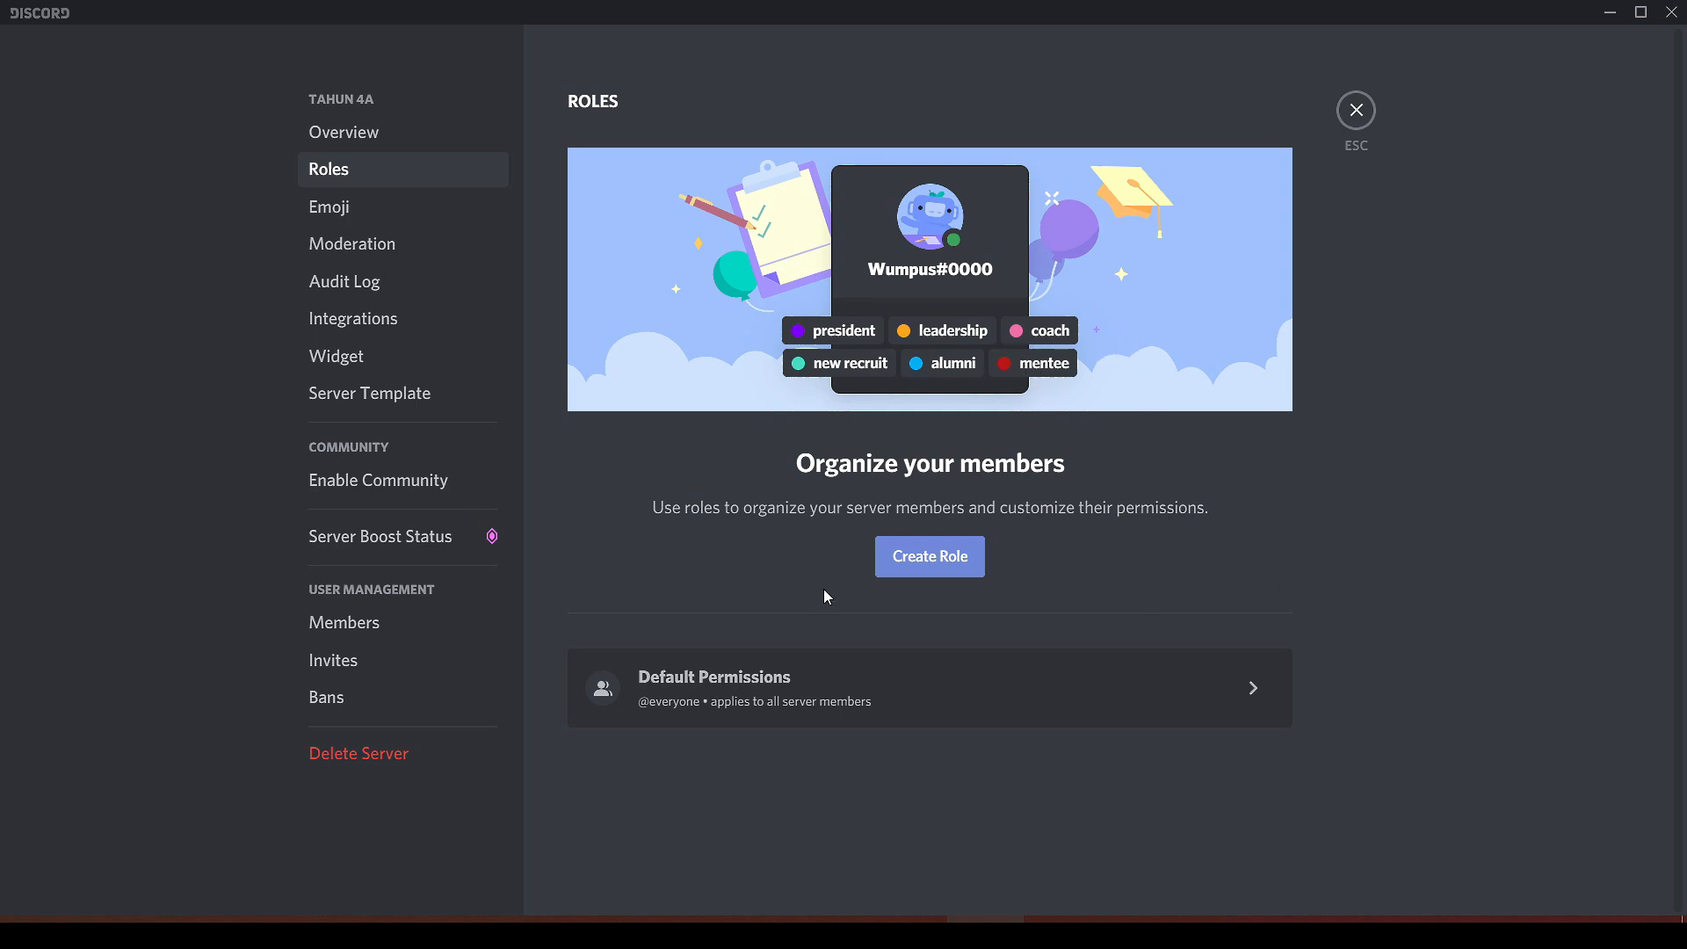
left_click(950, 565)
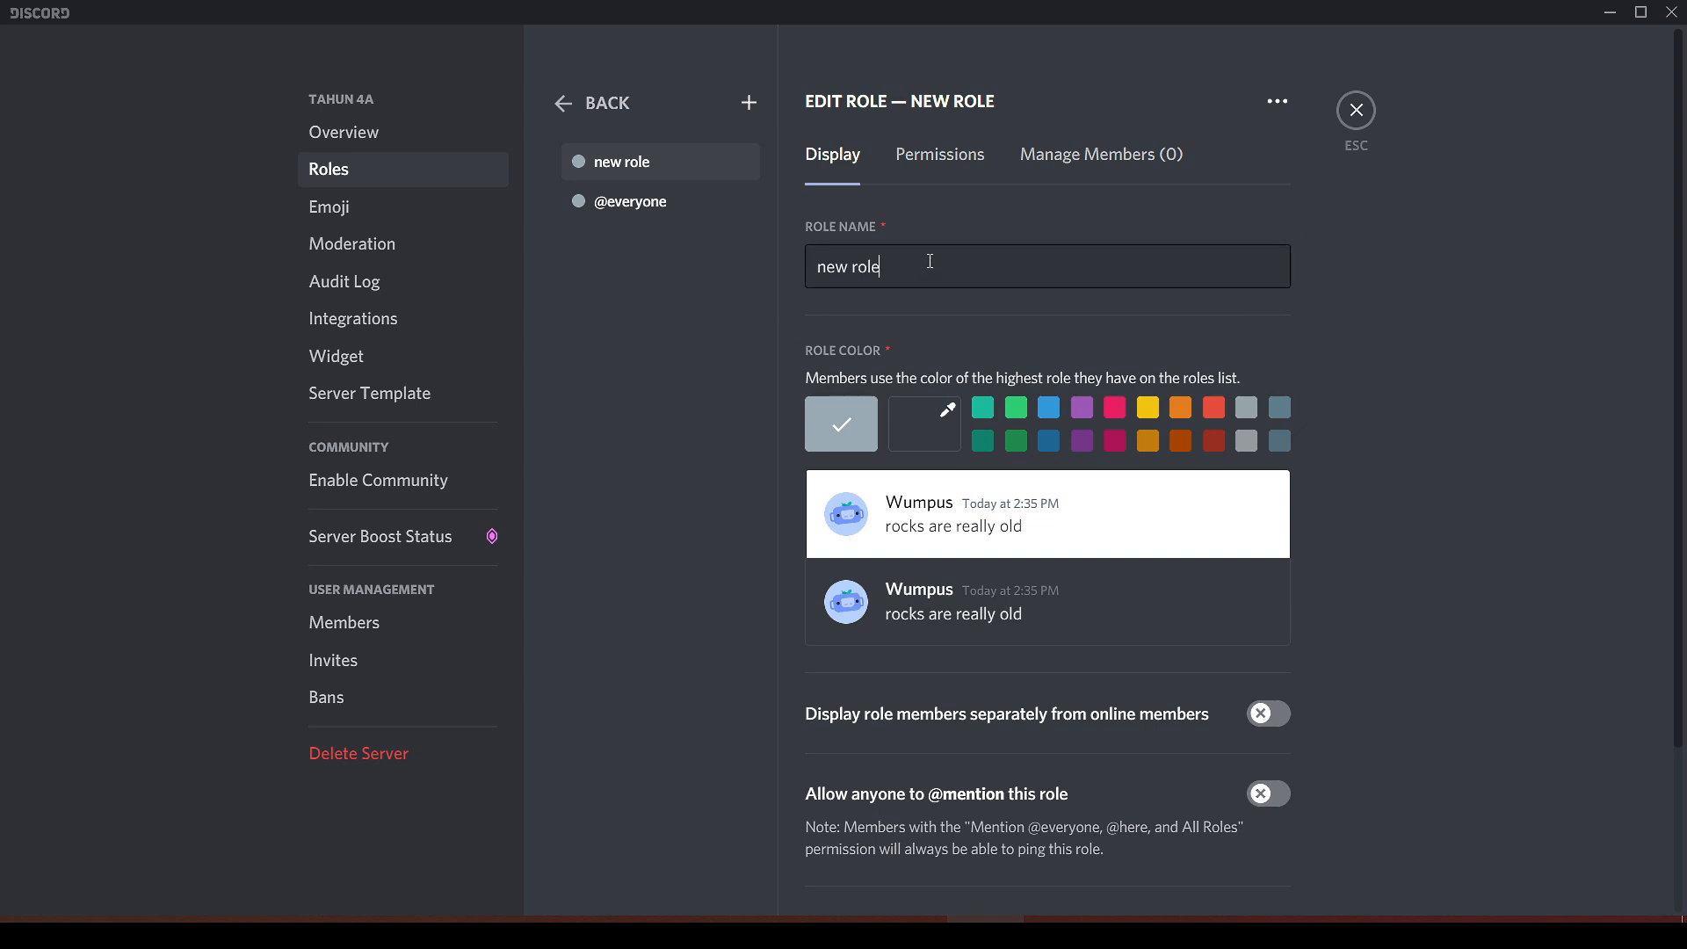
left_click_drag(930, 261, 743, 156)
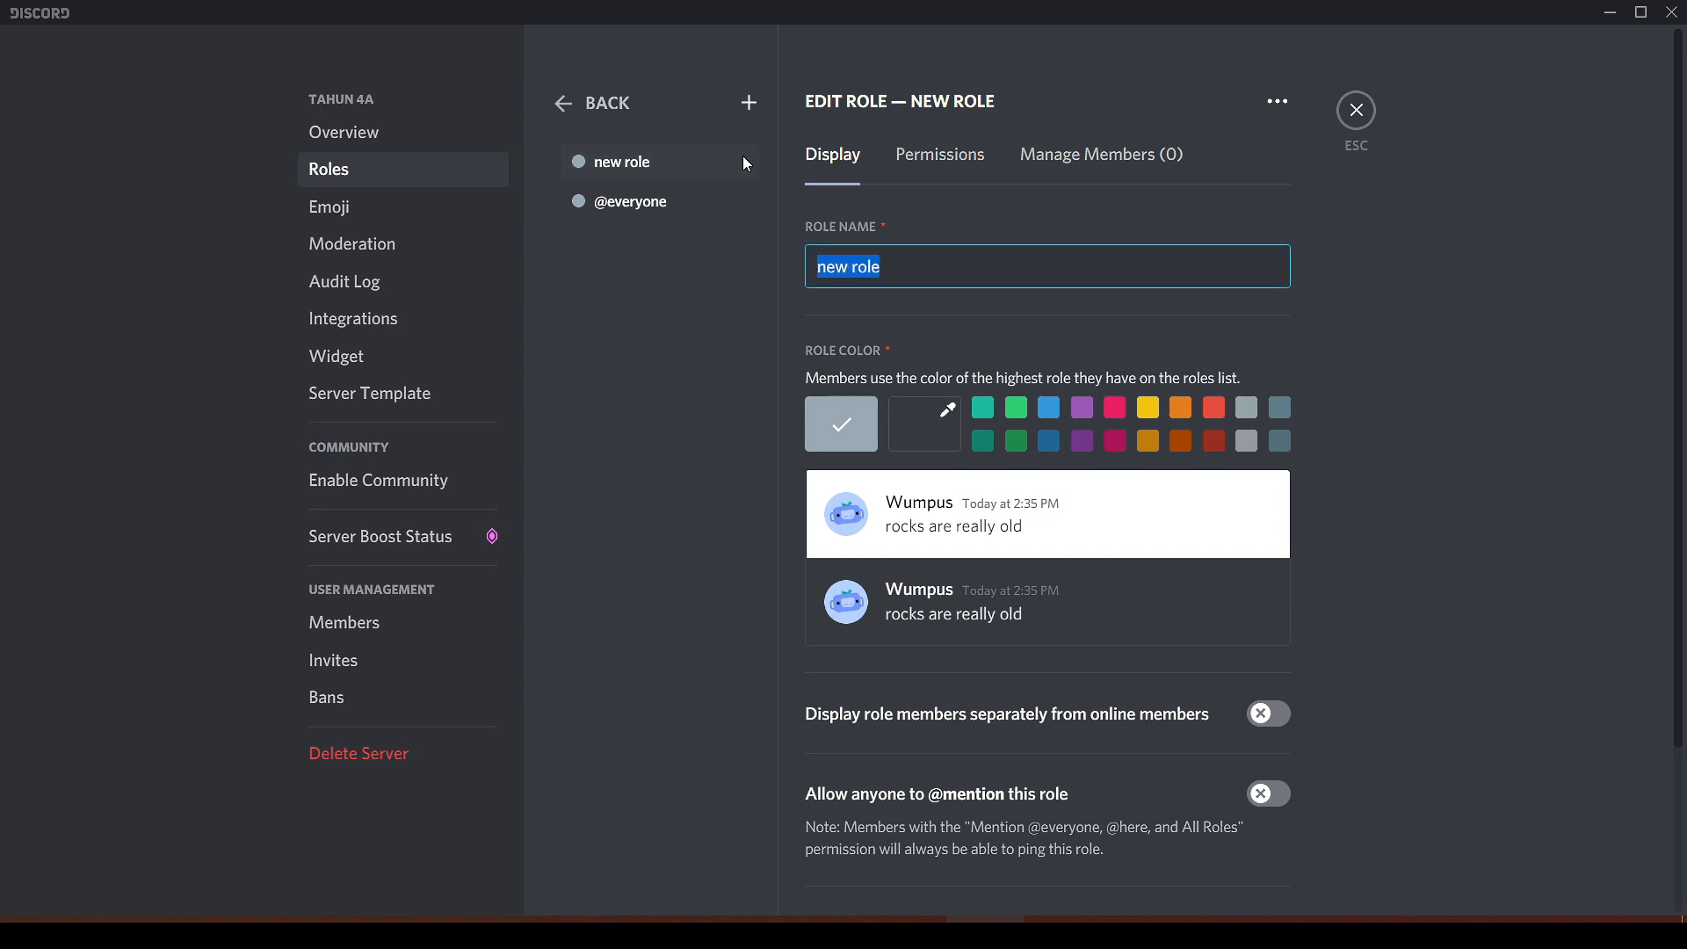
type("guru")
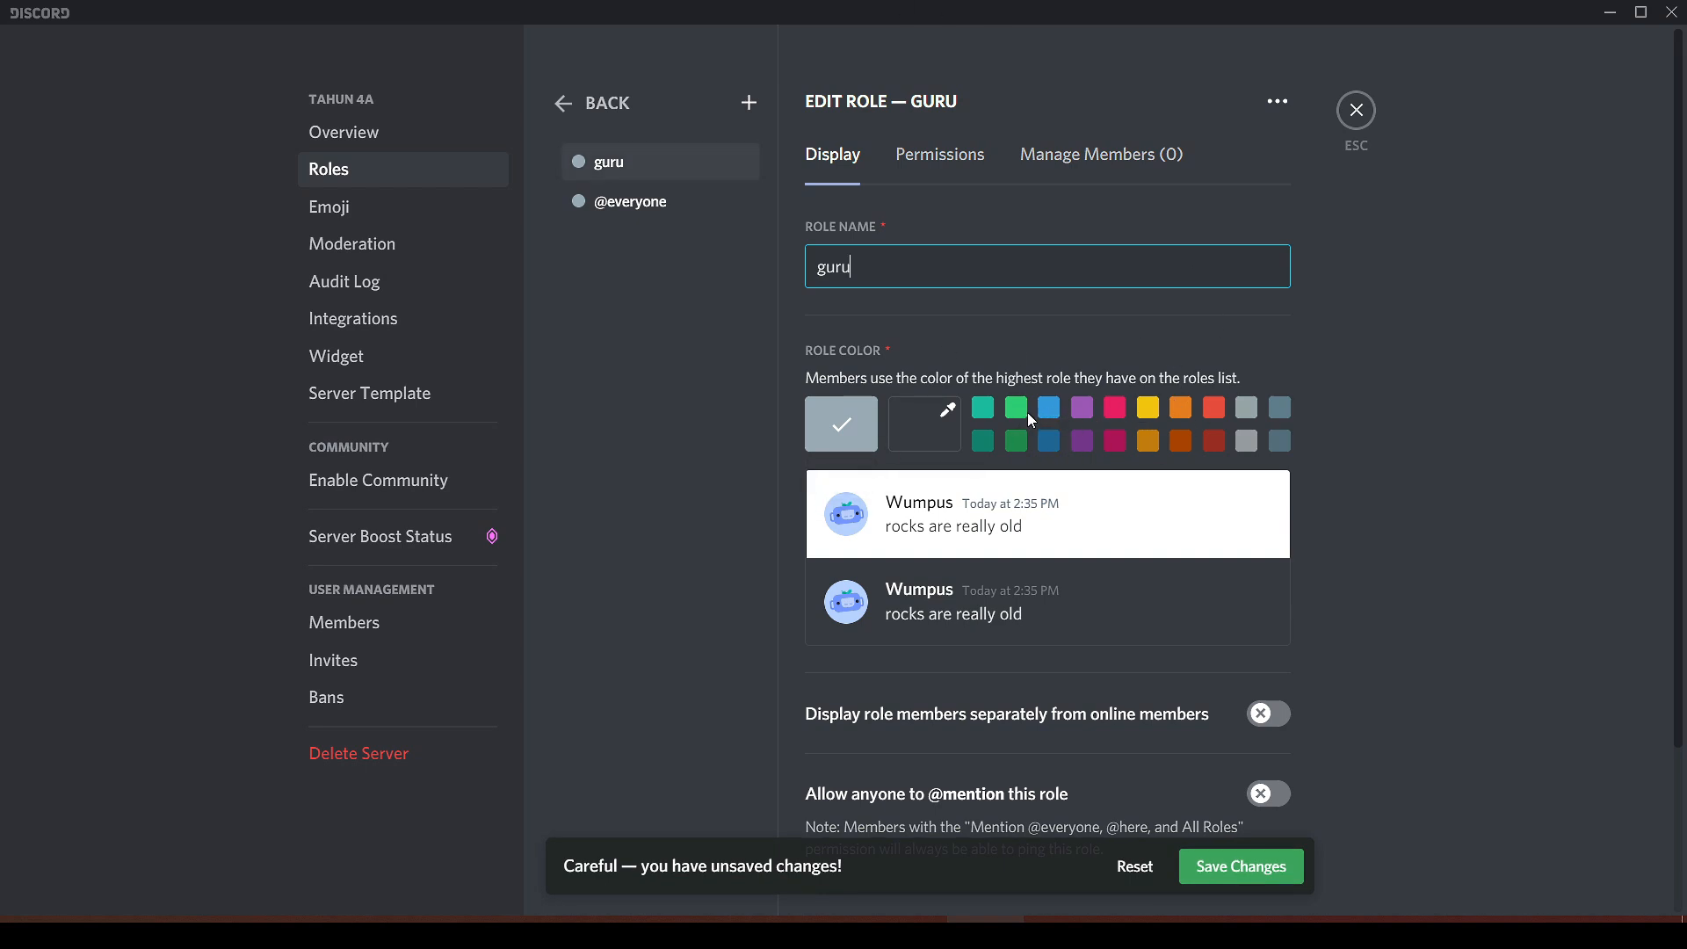
left_click(1081, 409)
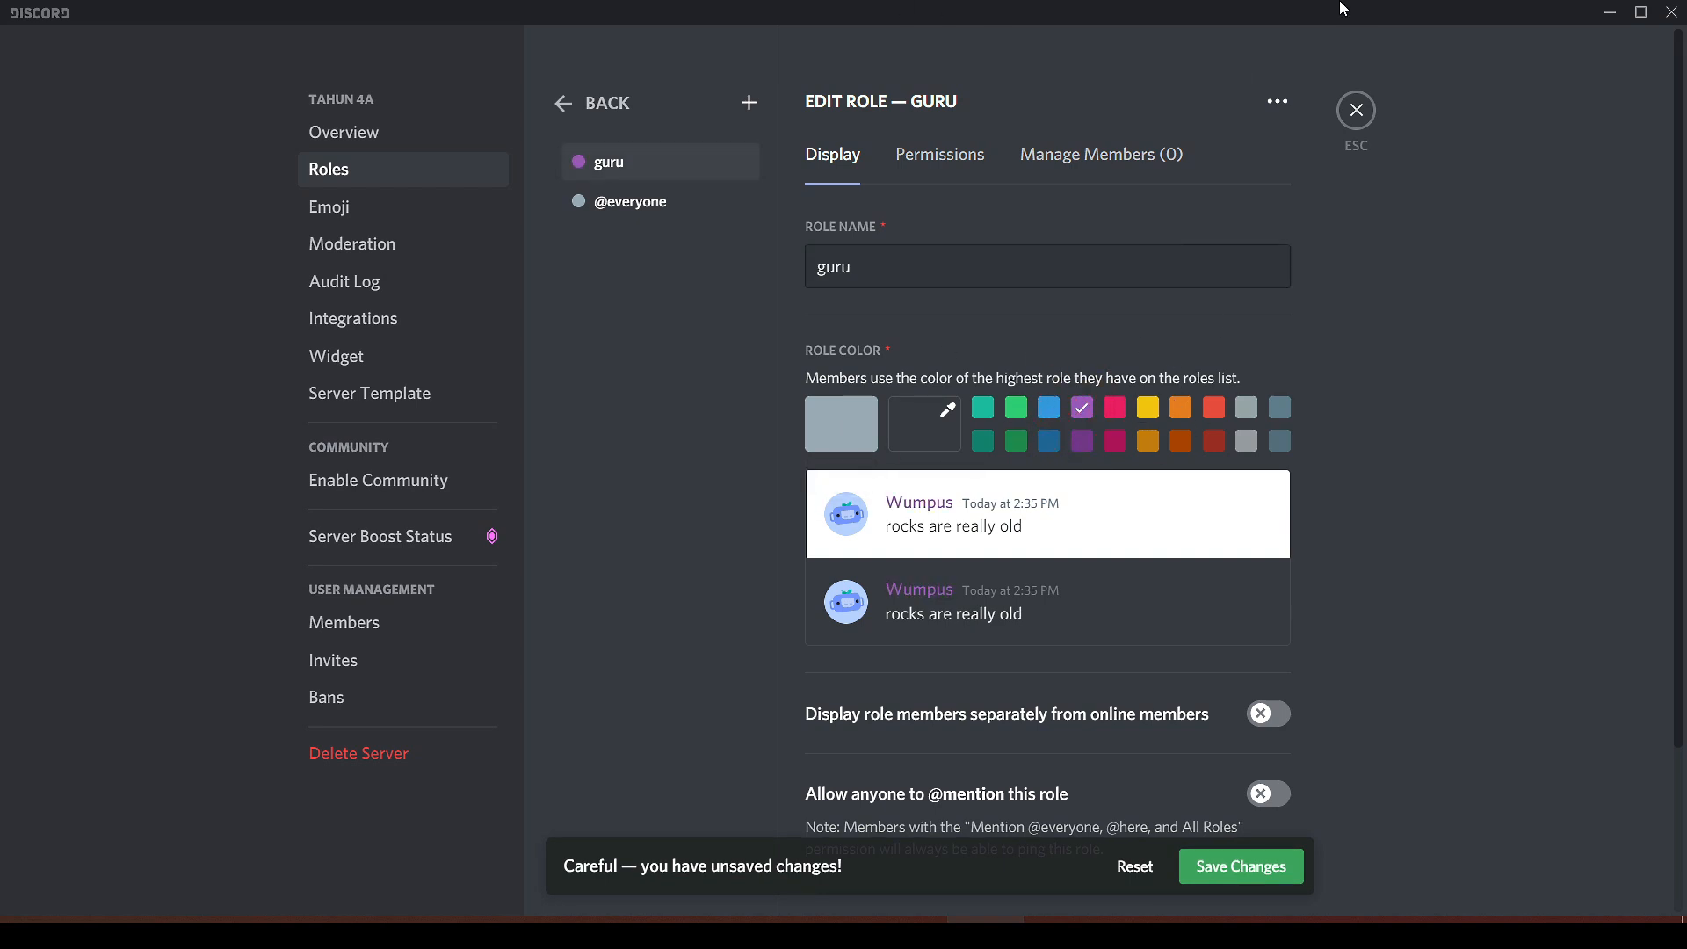
Enable displaying the guru role's members separately from online members.
left_click(660, 125)
mouse_move(660, 125)
left_mouse_down()
mouse_move(640, 165)
mouse_move(669, 158)
left_mouse_up()
scroll(1406, 470, "down", 2)
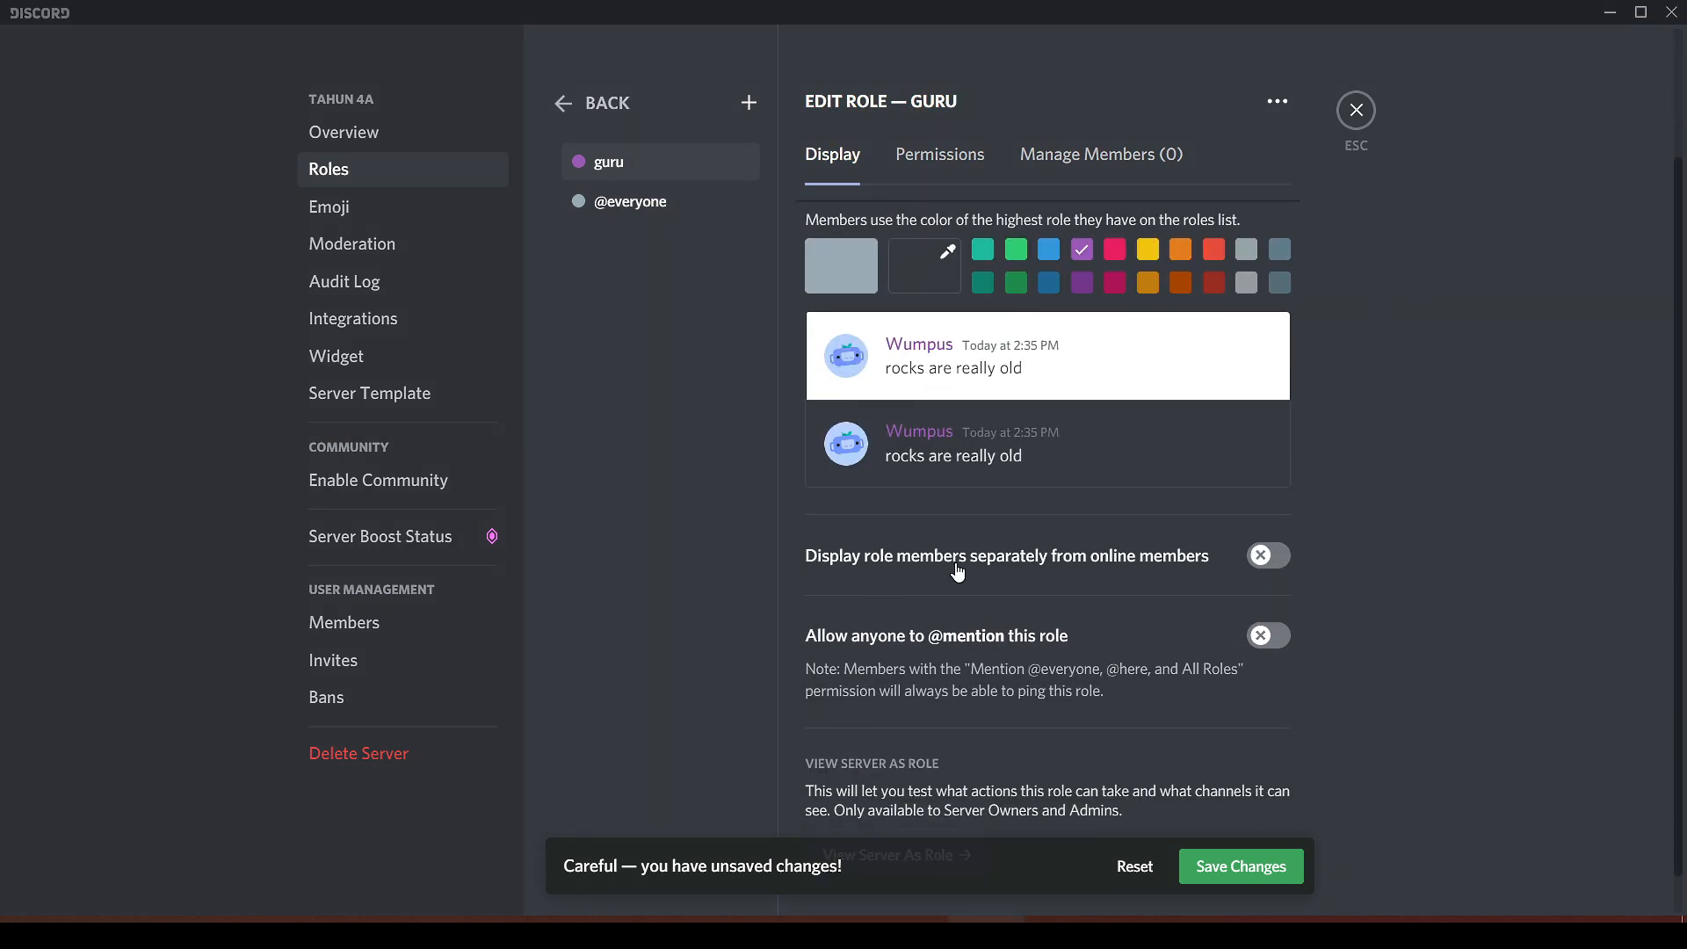
scroll(1178, 574, "up", 1)
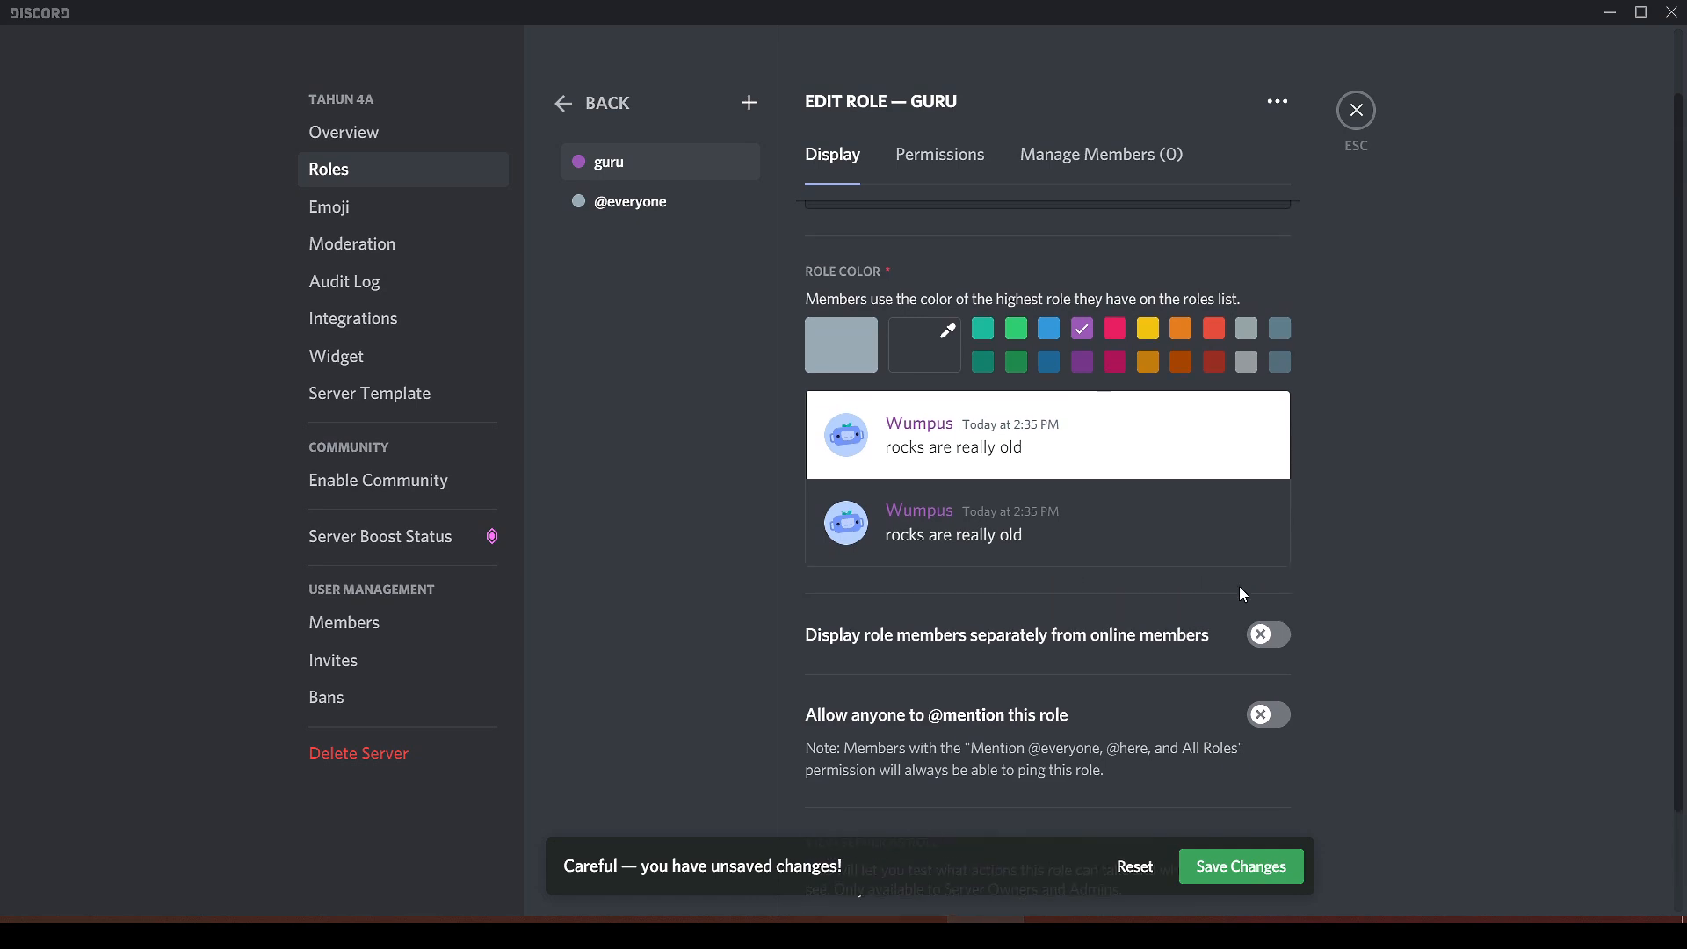
scroll(1476, 479, "down", 2)
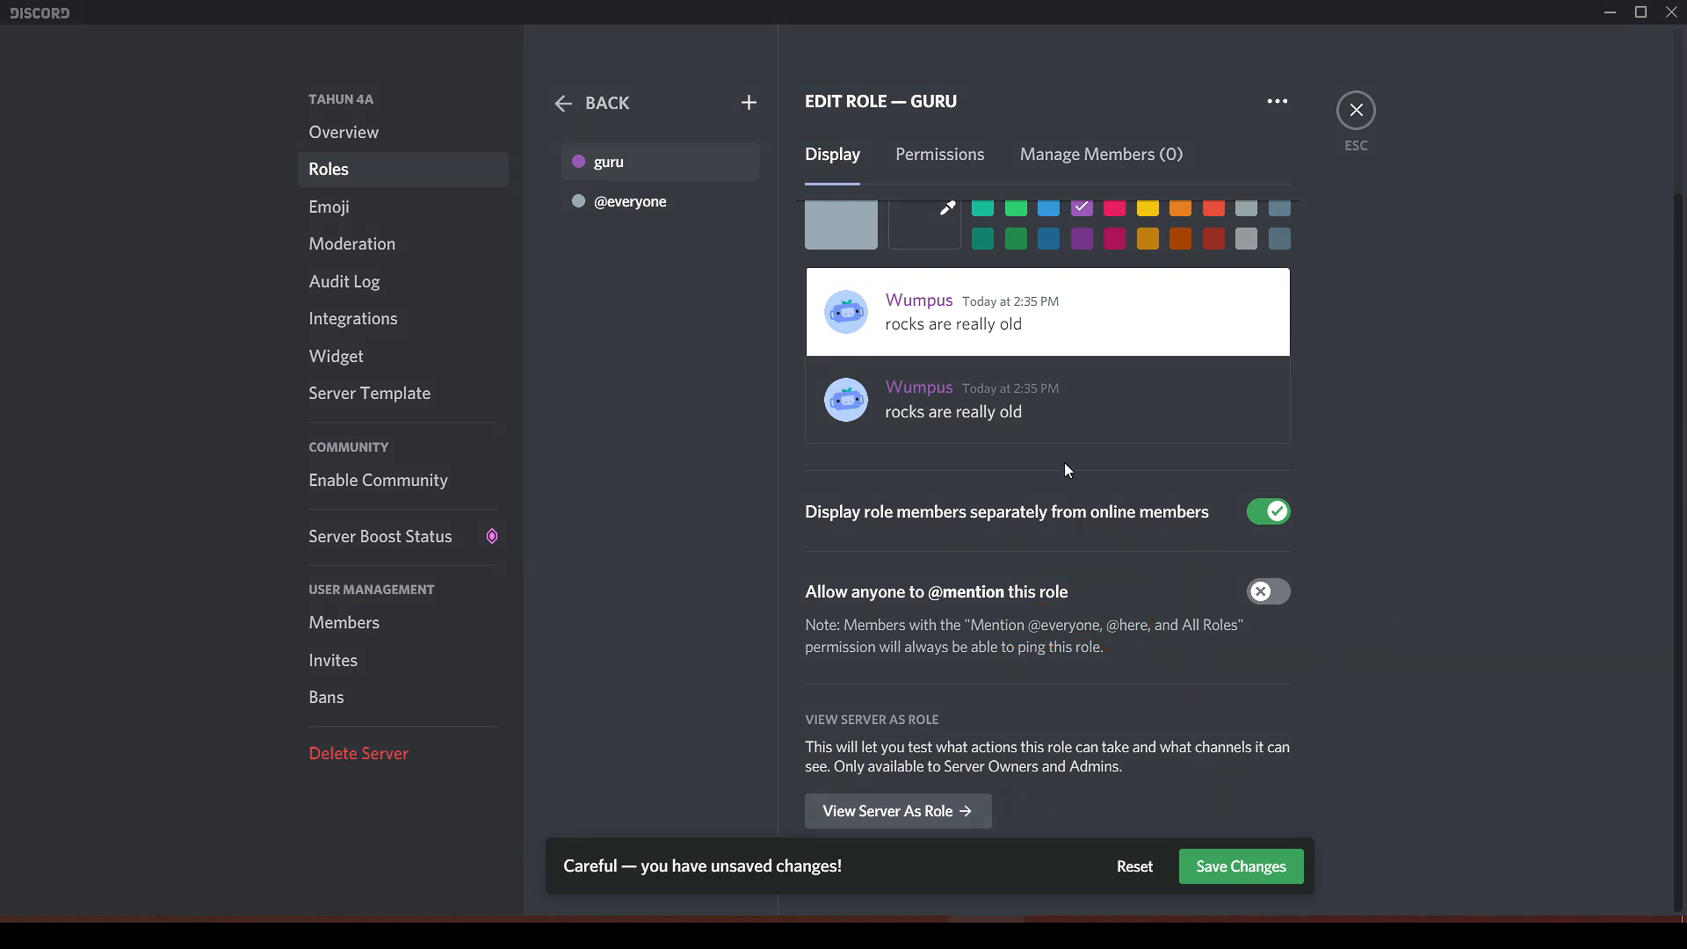
Preview the Tahun 4A server as a member with the guru role, and return to the roles settings.
left_click(905, 809)
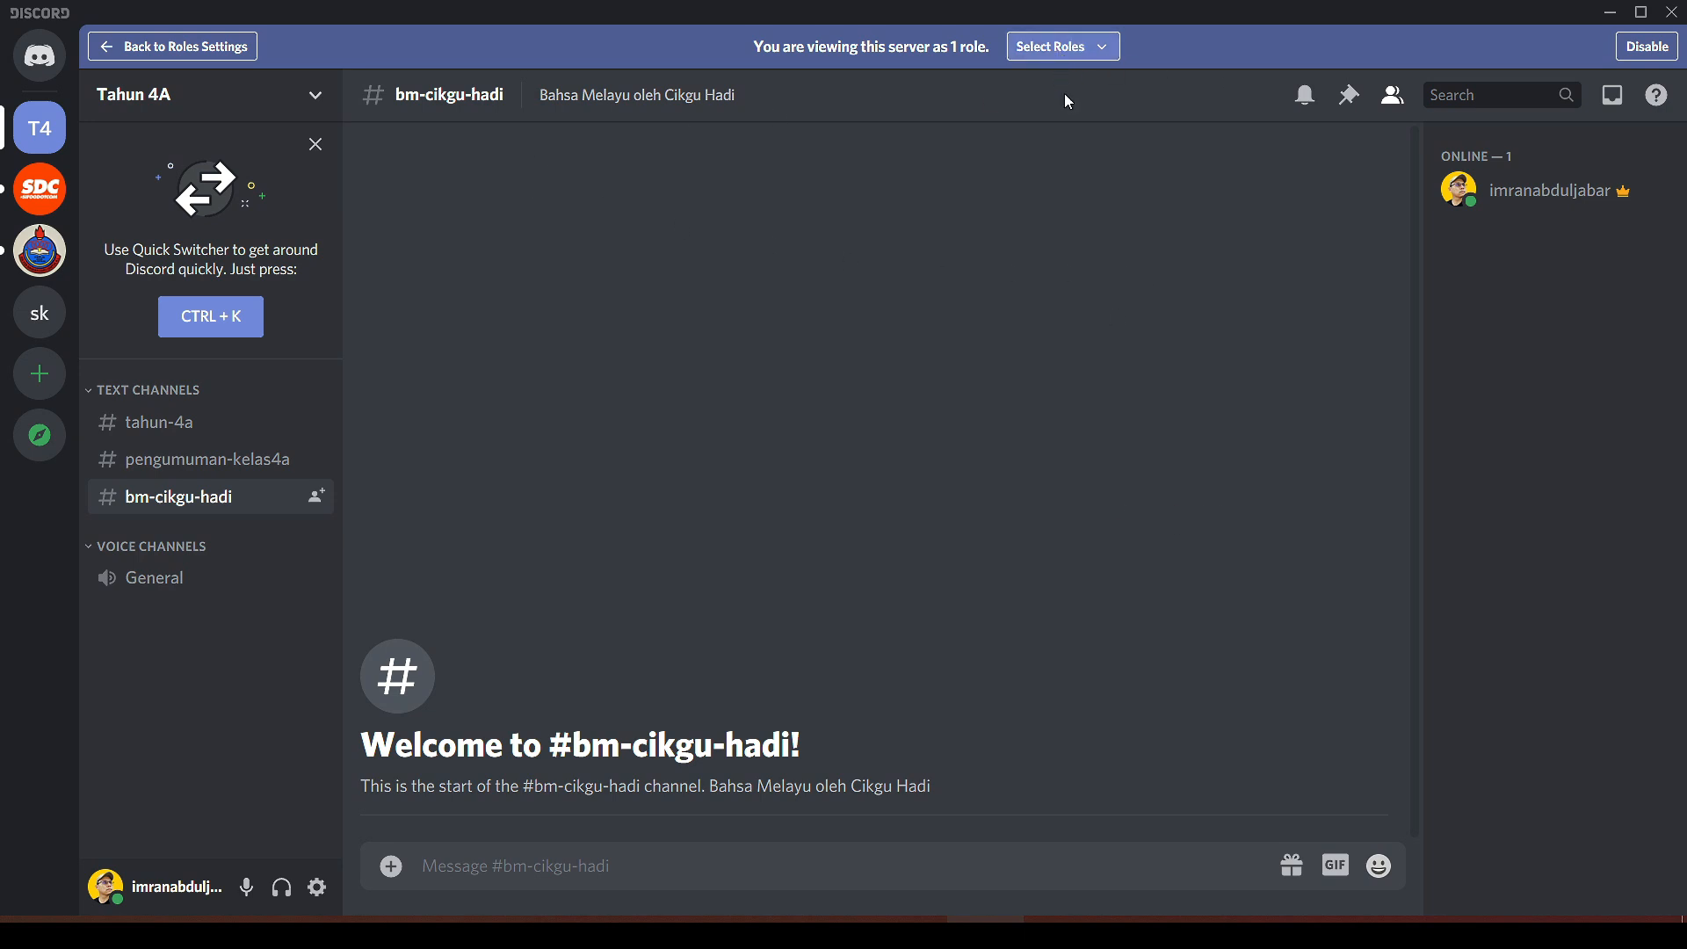
left_click(188, 49)
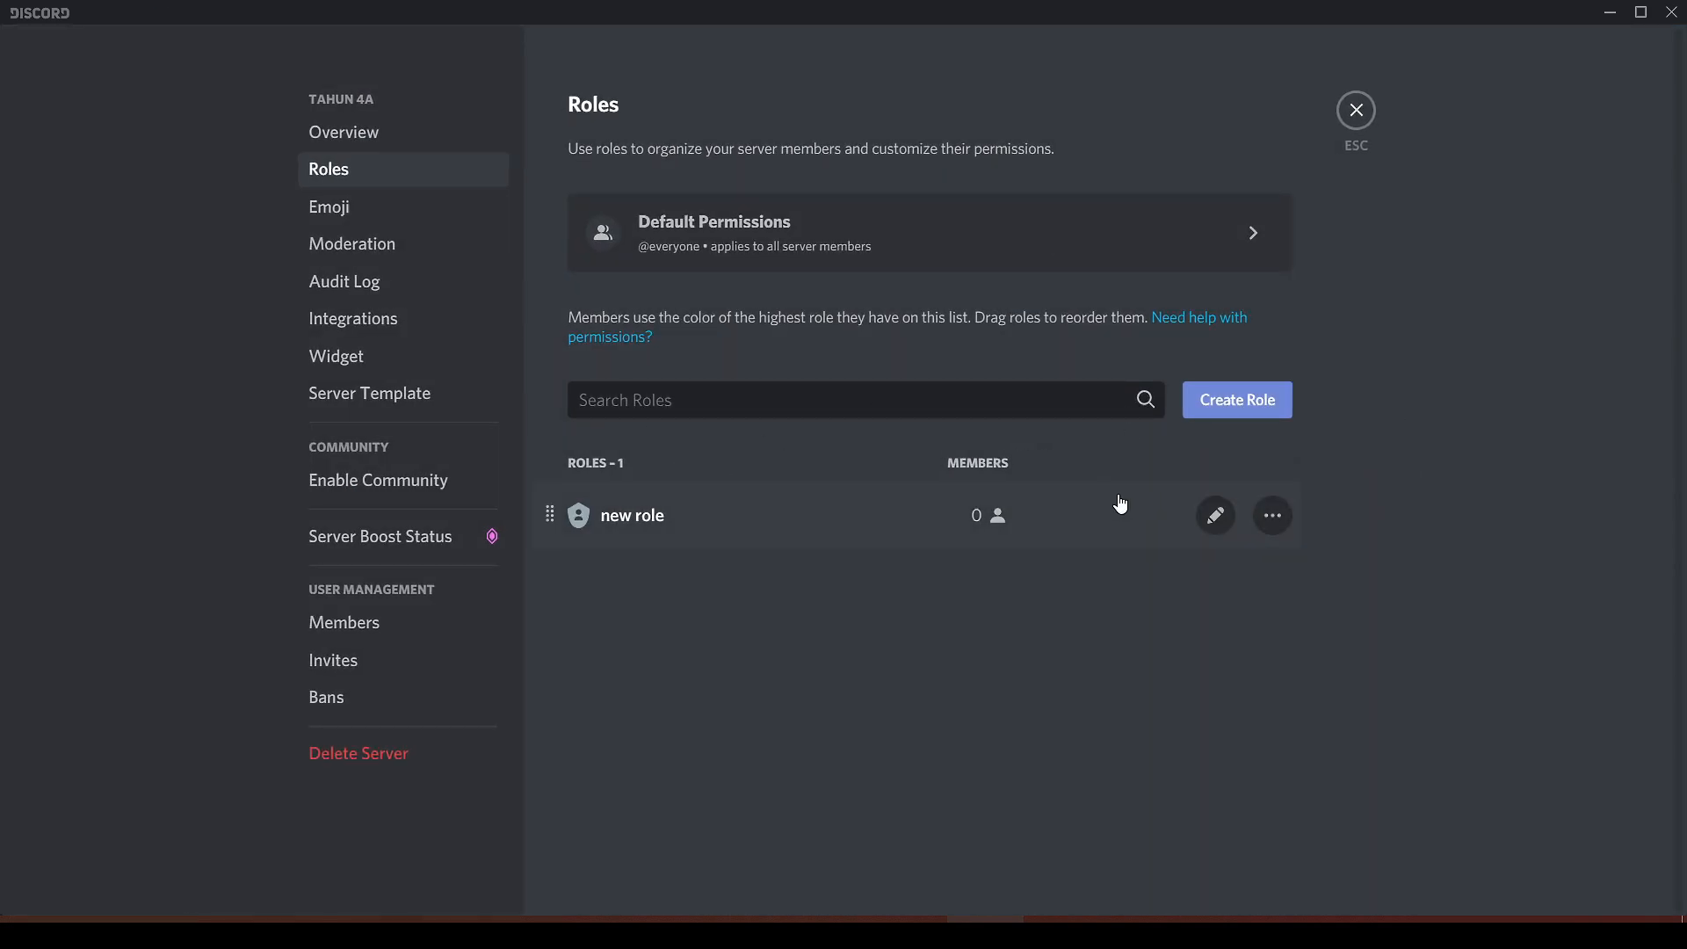
Edit the existing new role, renaming it "guru" and giving it the purple role color.
left_click(1215, 515)
left_click_drag(903, 266, 678, 275)
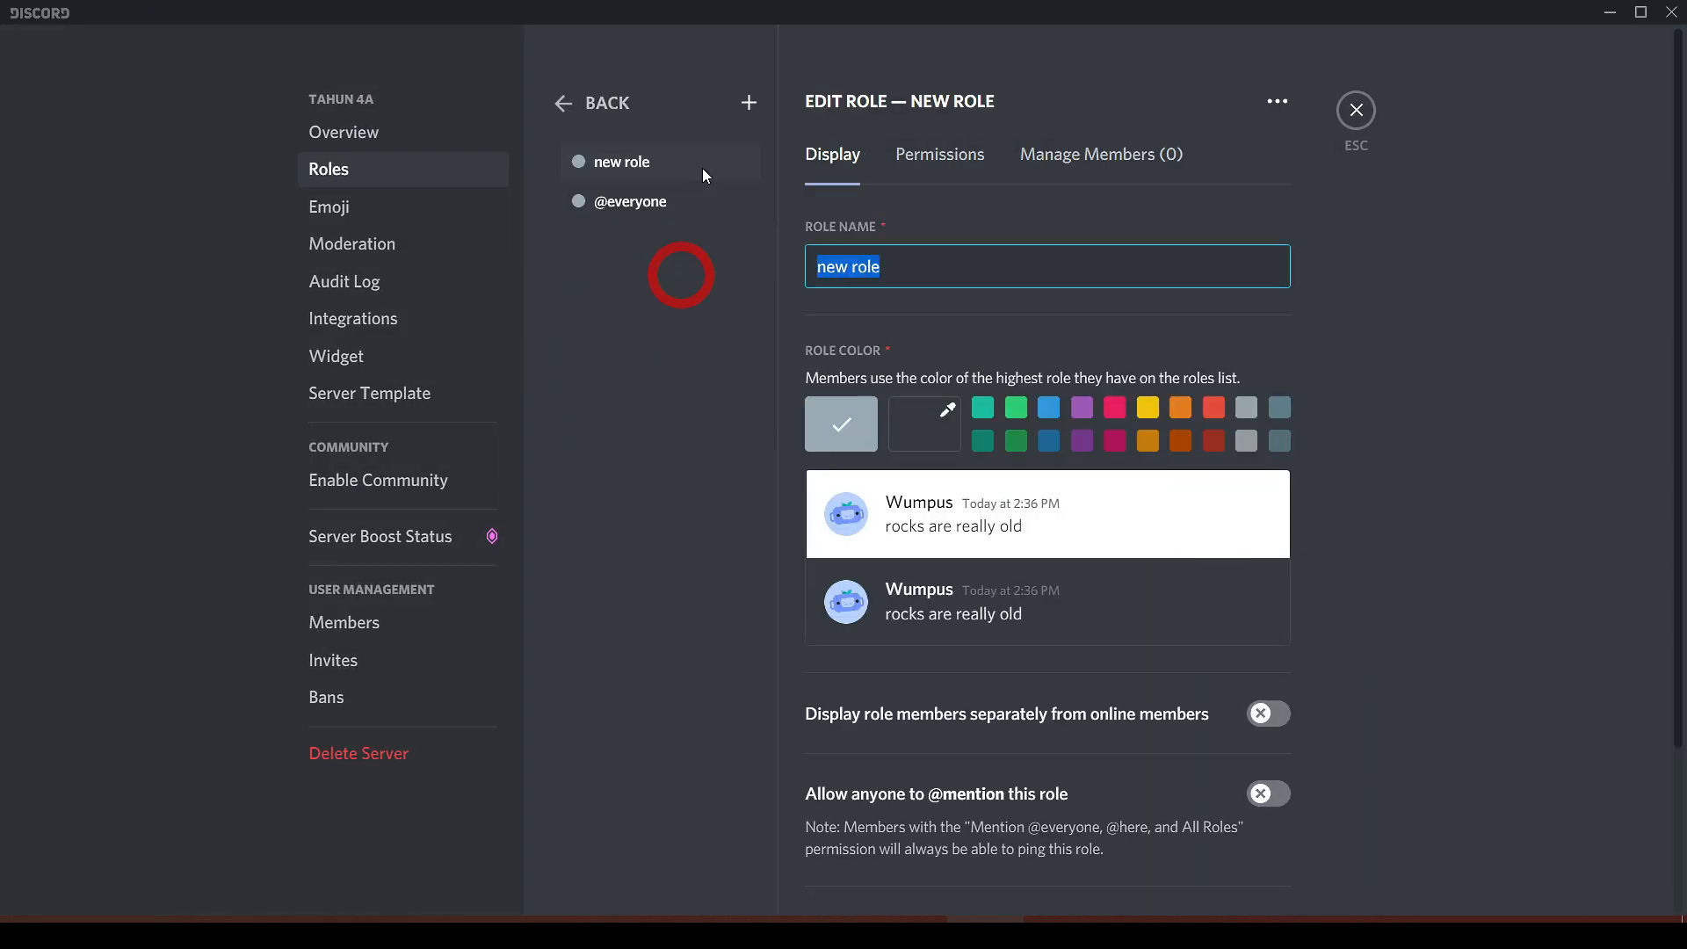
type("guru")
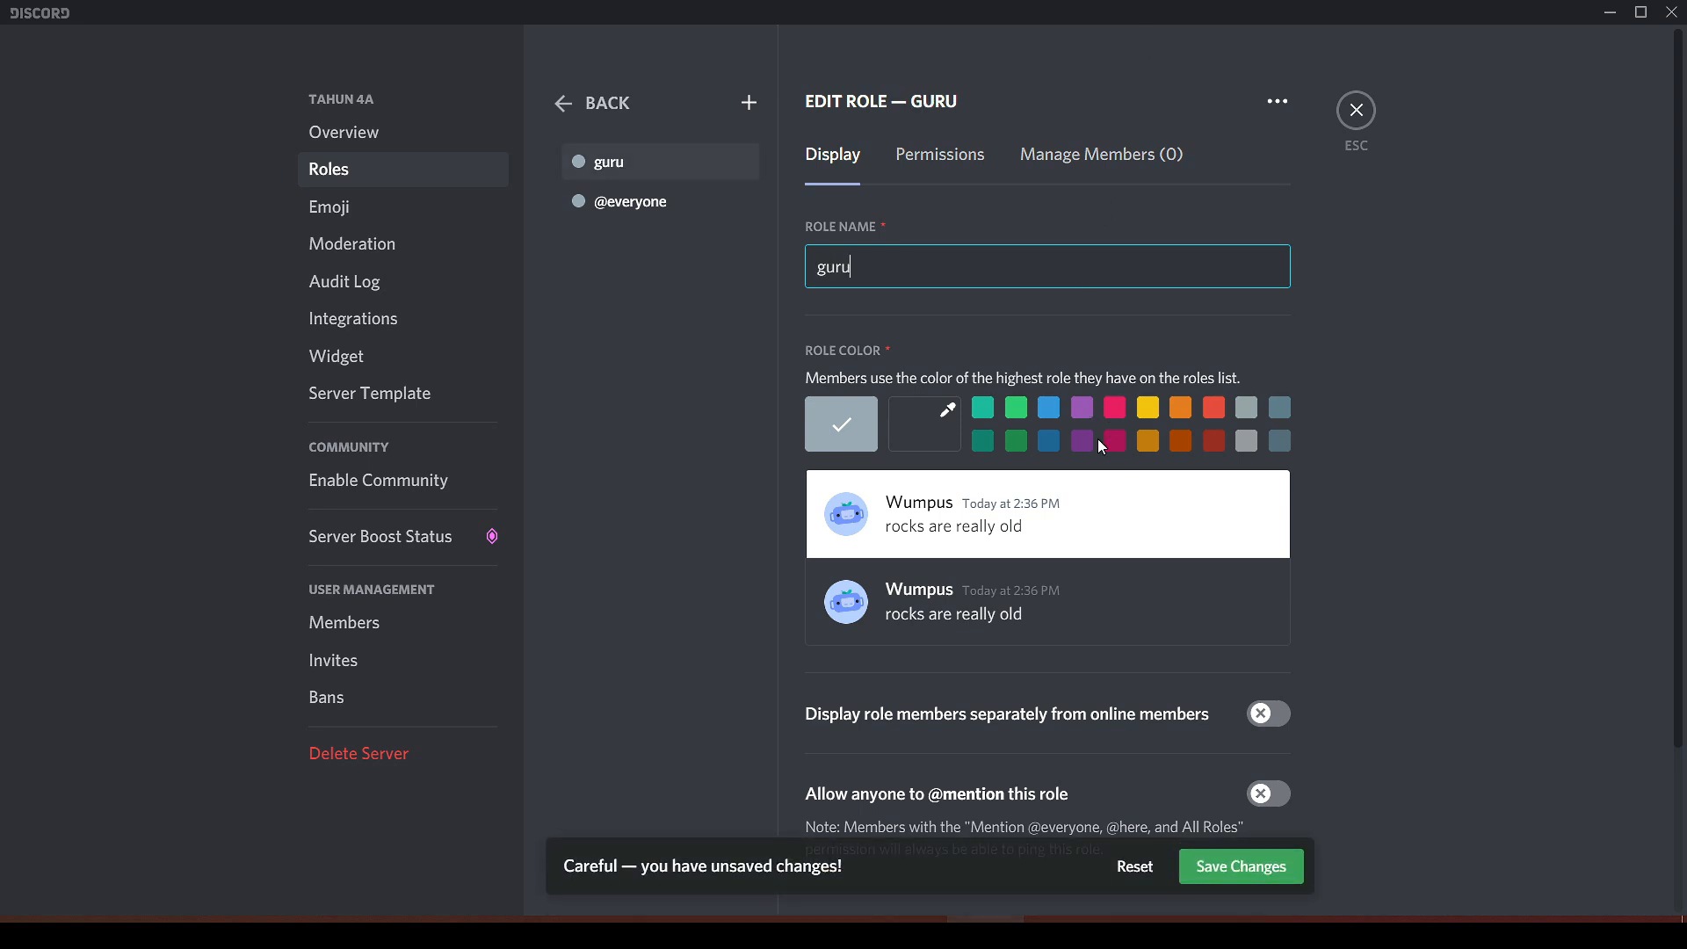
left_click(1081, 407)
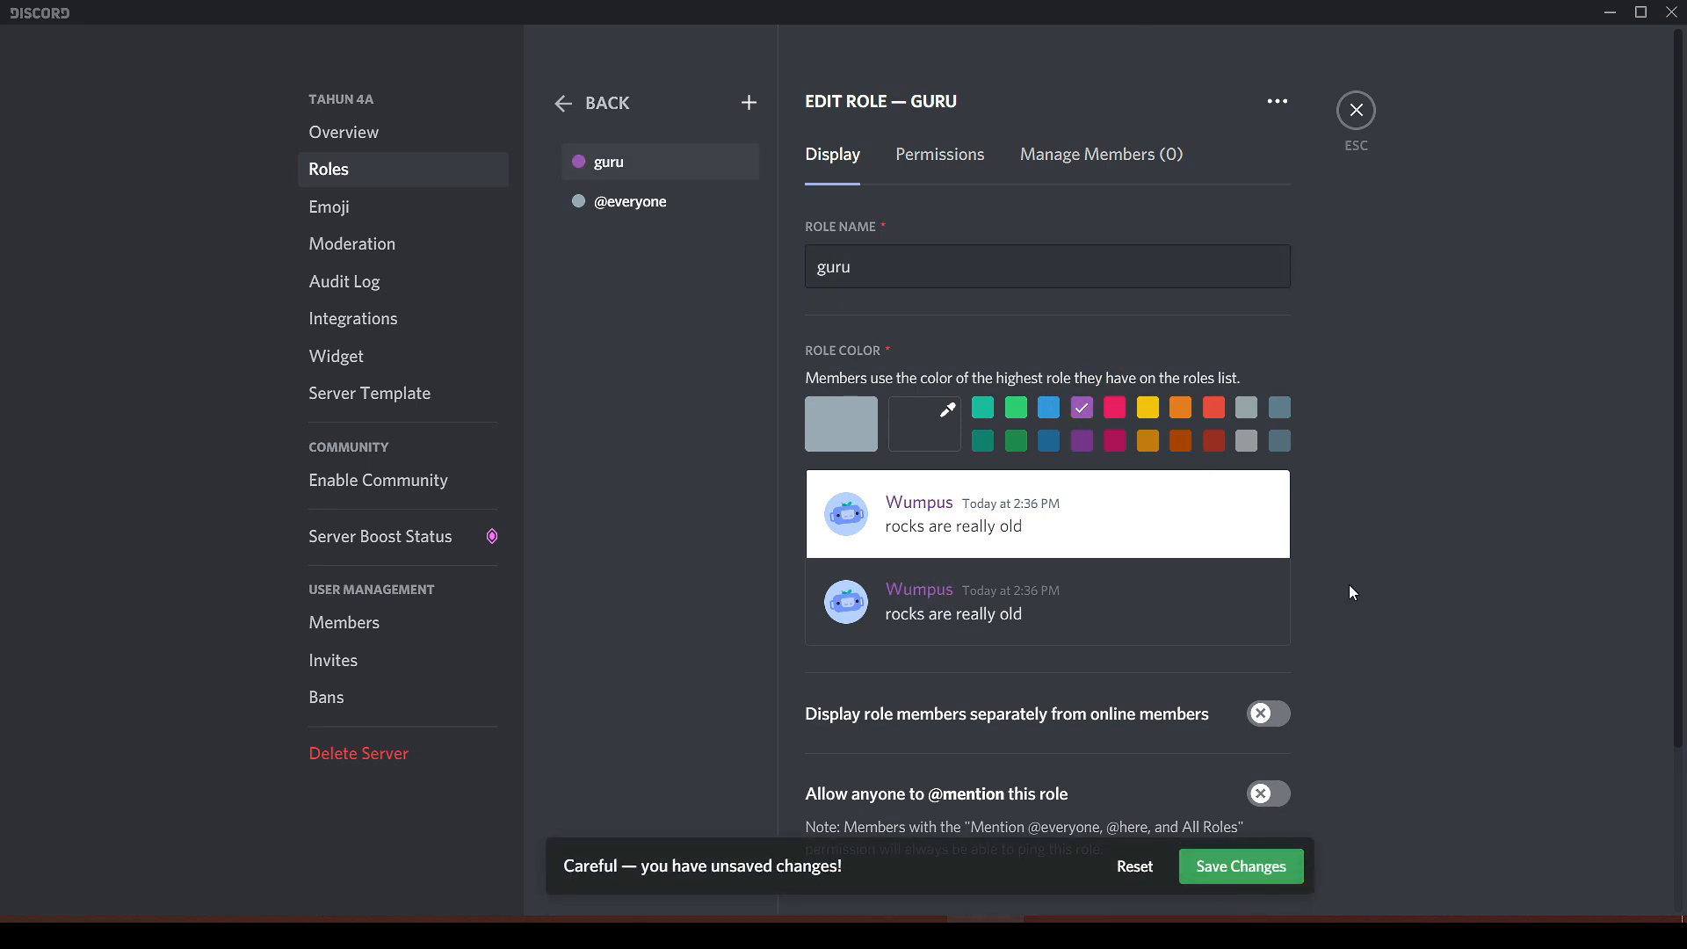
scroll(1333, 470, "down", 5)
left_click(1269, 510)
left_click(1242, 874)
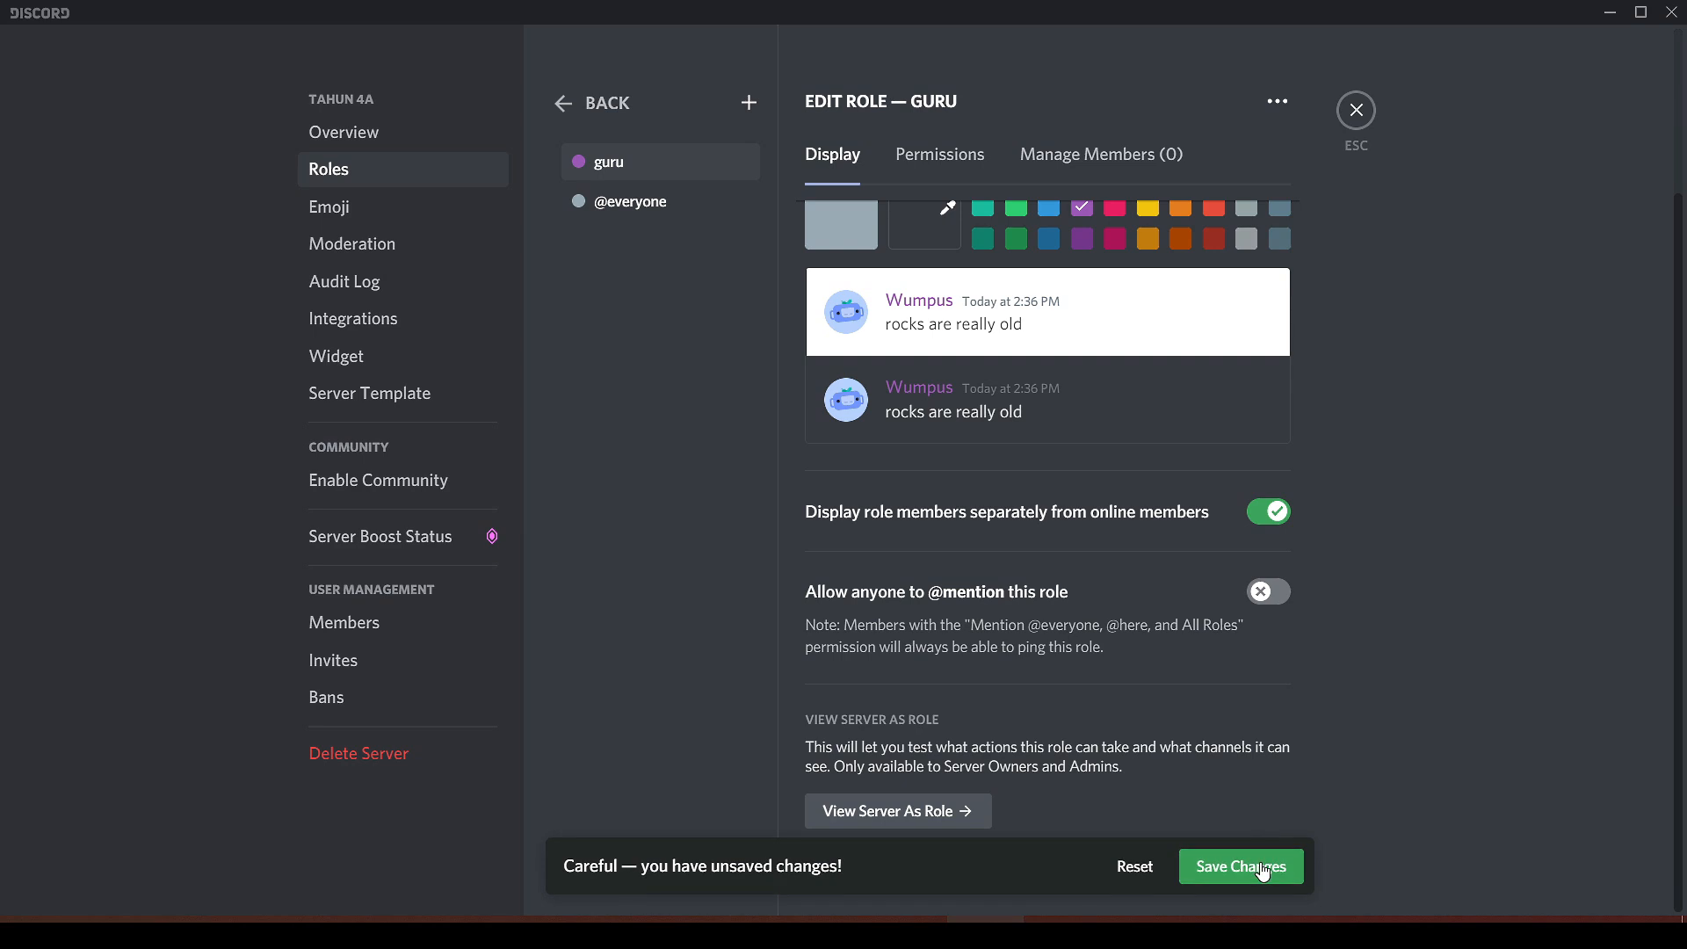
left_click(1252, 601)
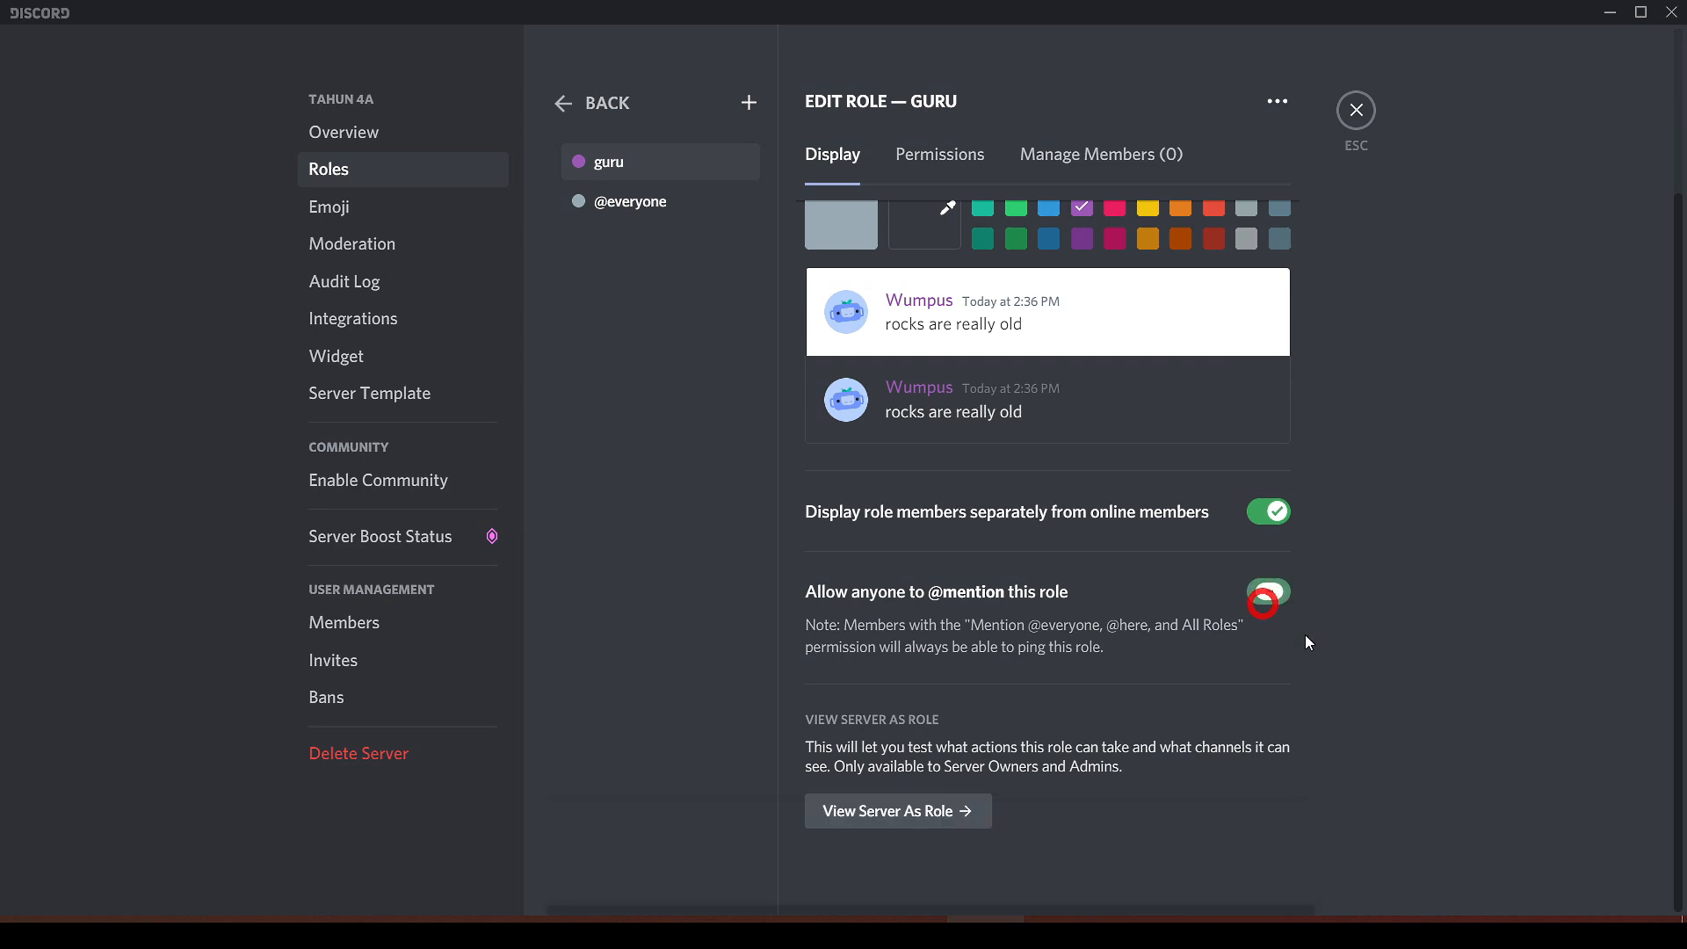
left_click(1273, 873)
scroll(1292, 334, "up", 5)
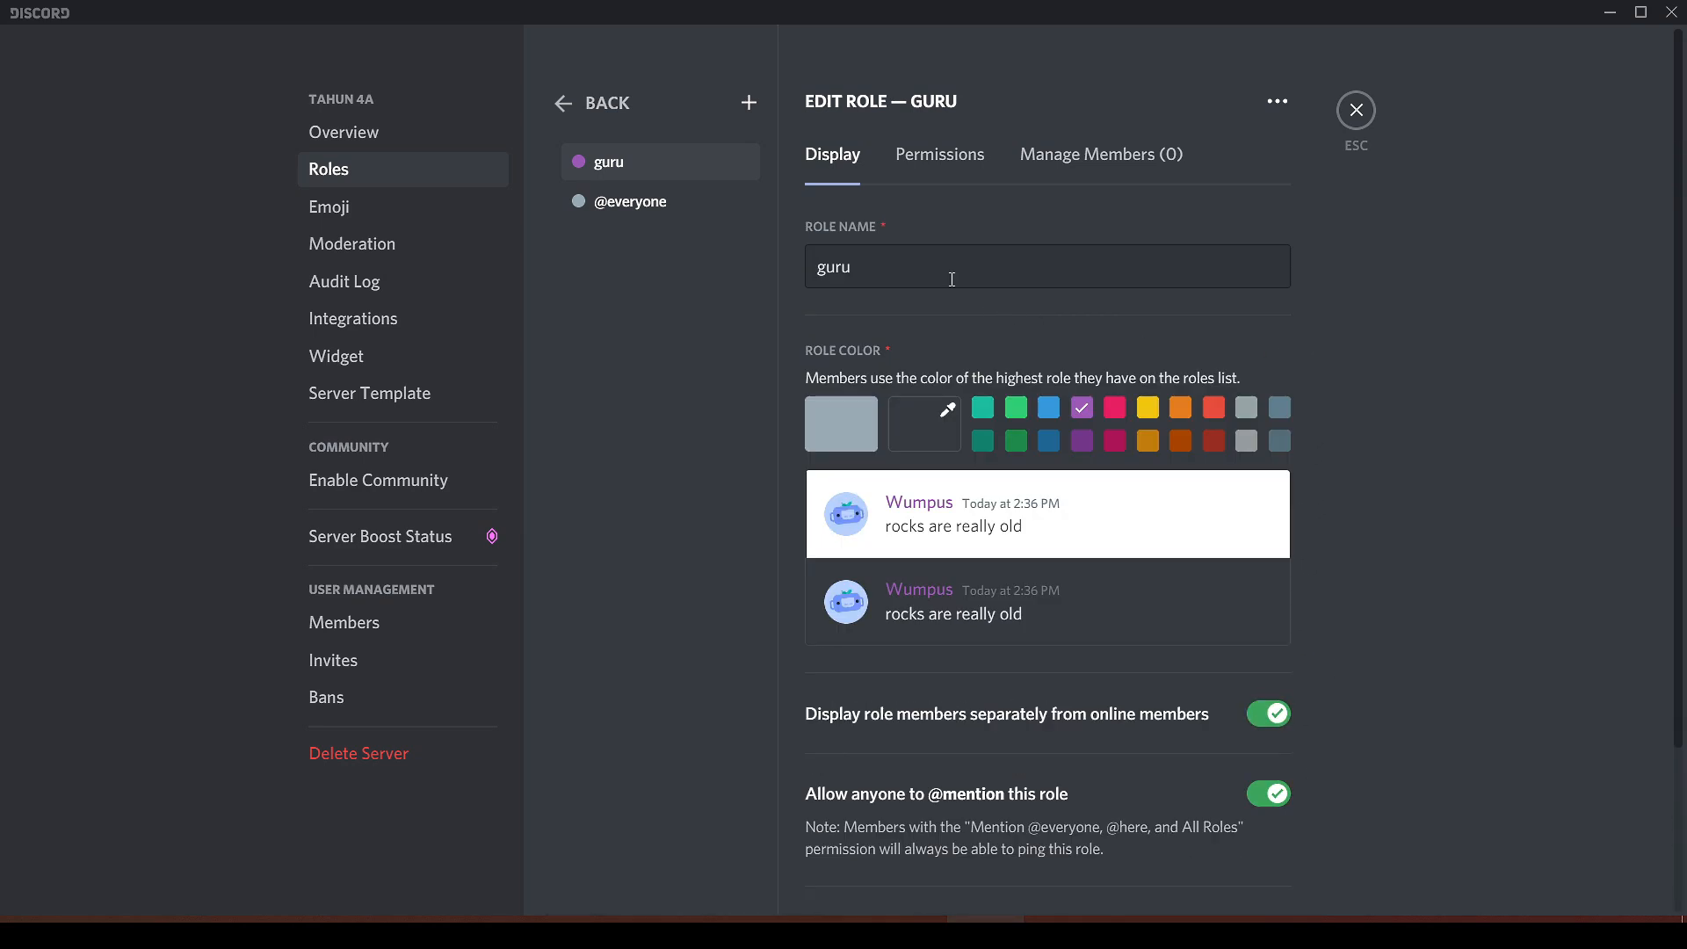
Open the guru role's permissions and examine the general server permissions, from View Channels to Manage Webhooks.
left_click(940, 175)
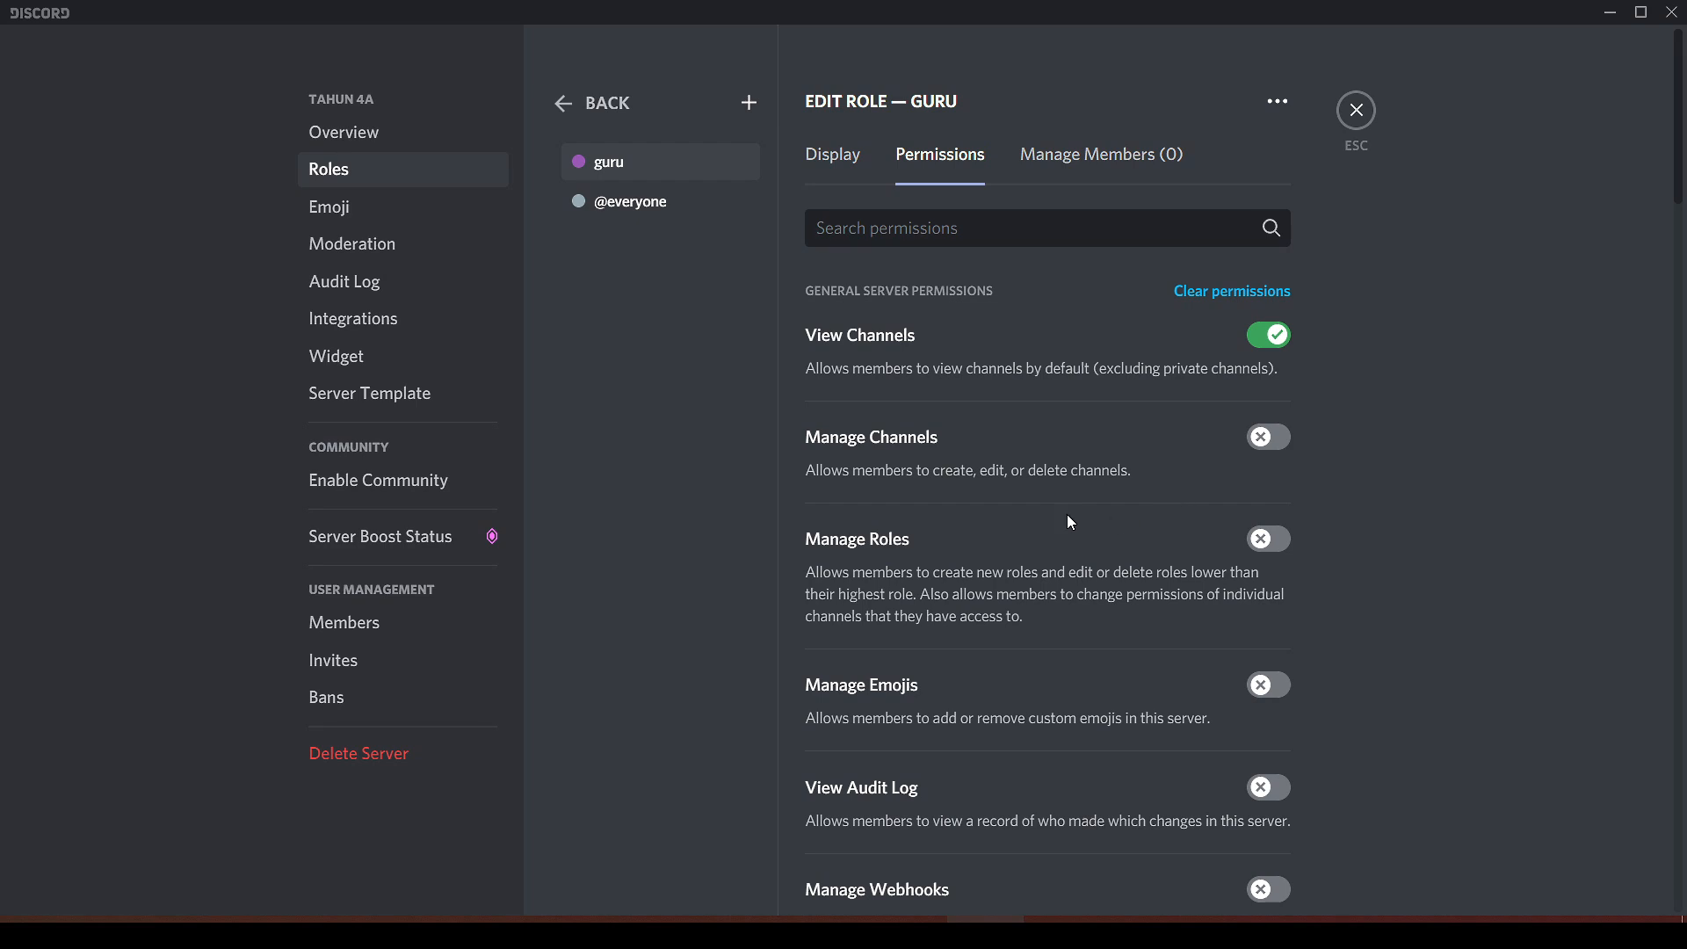
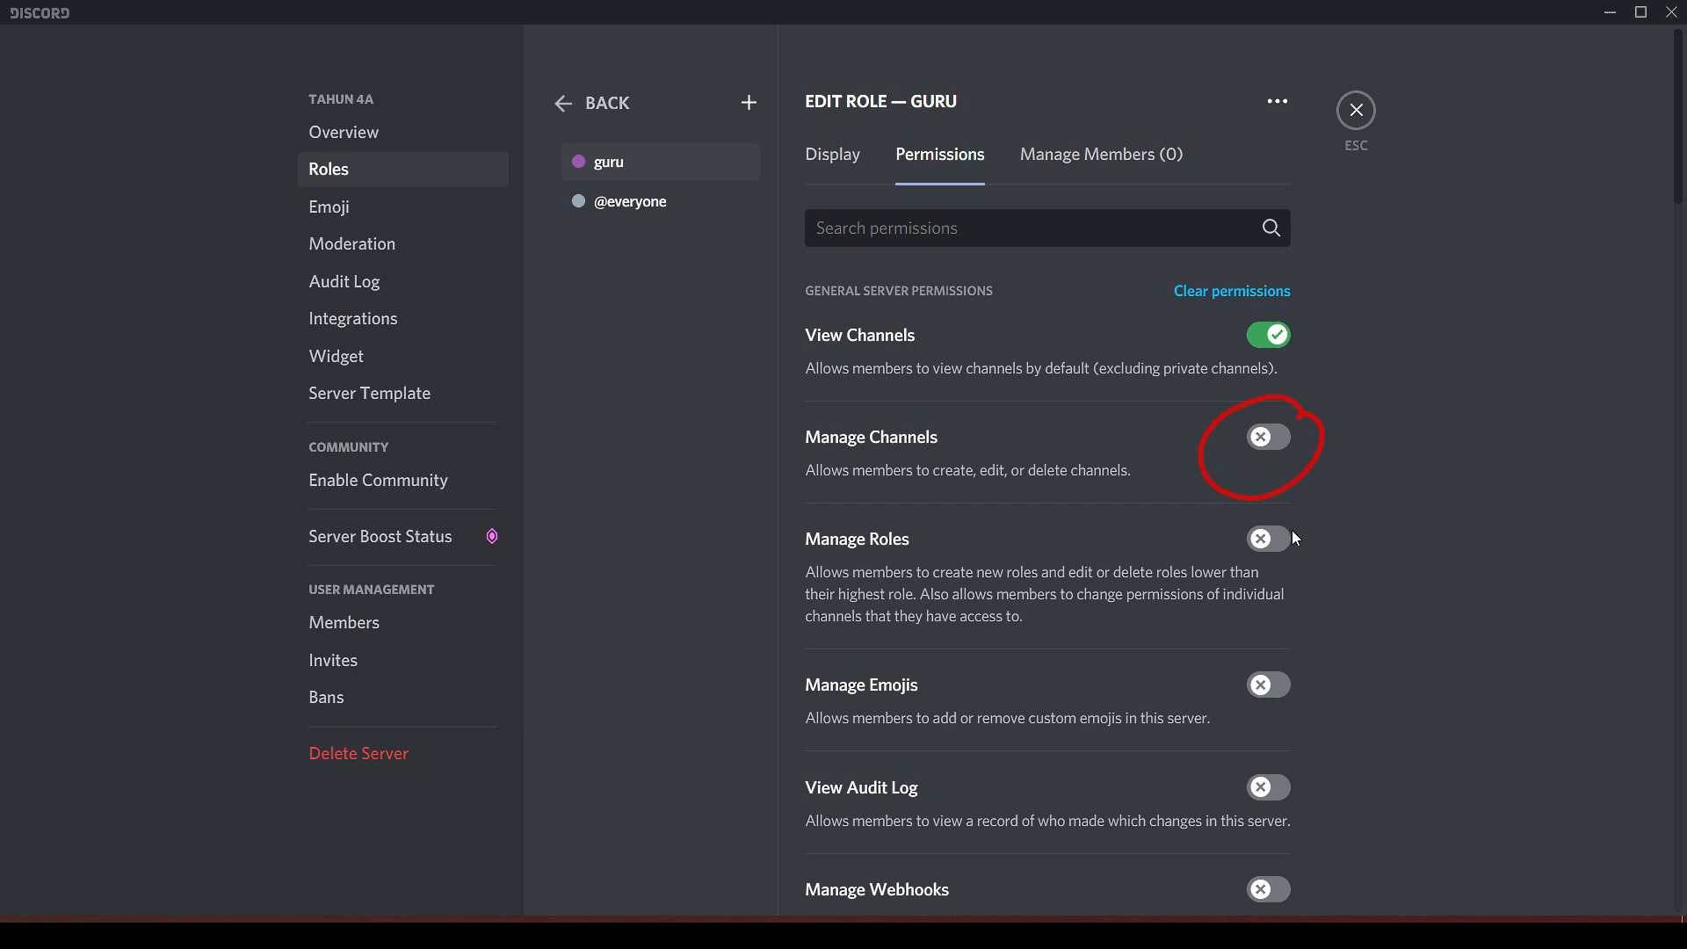
left_click_drag(1315, 678, 1289, 654)
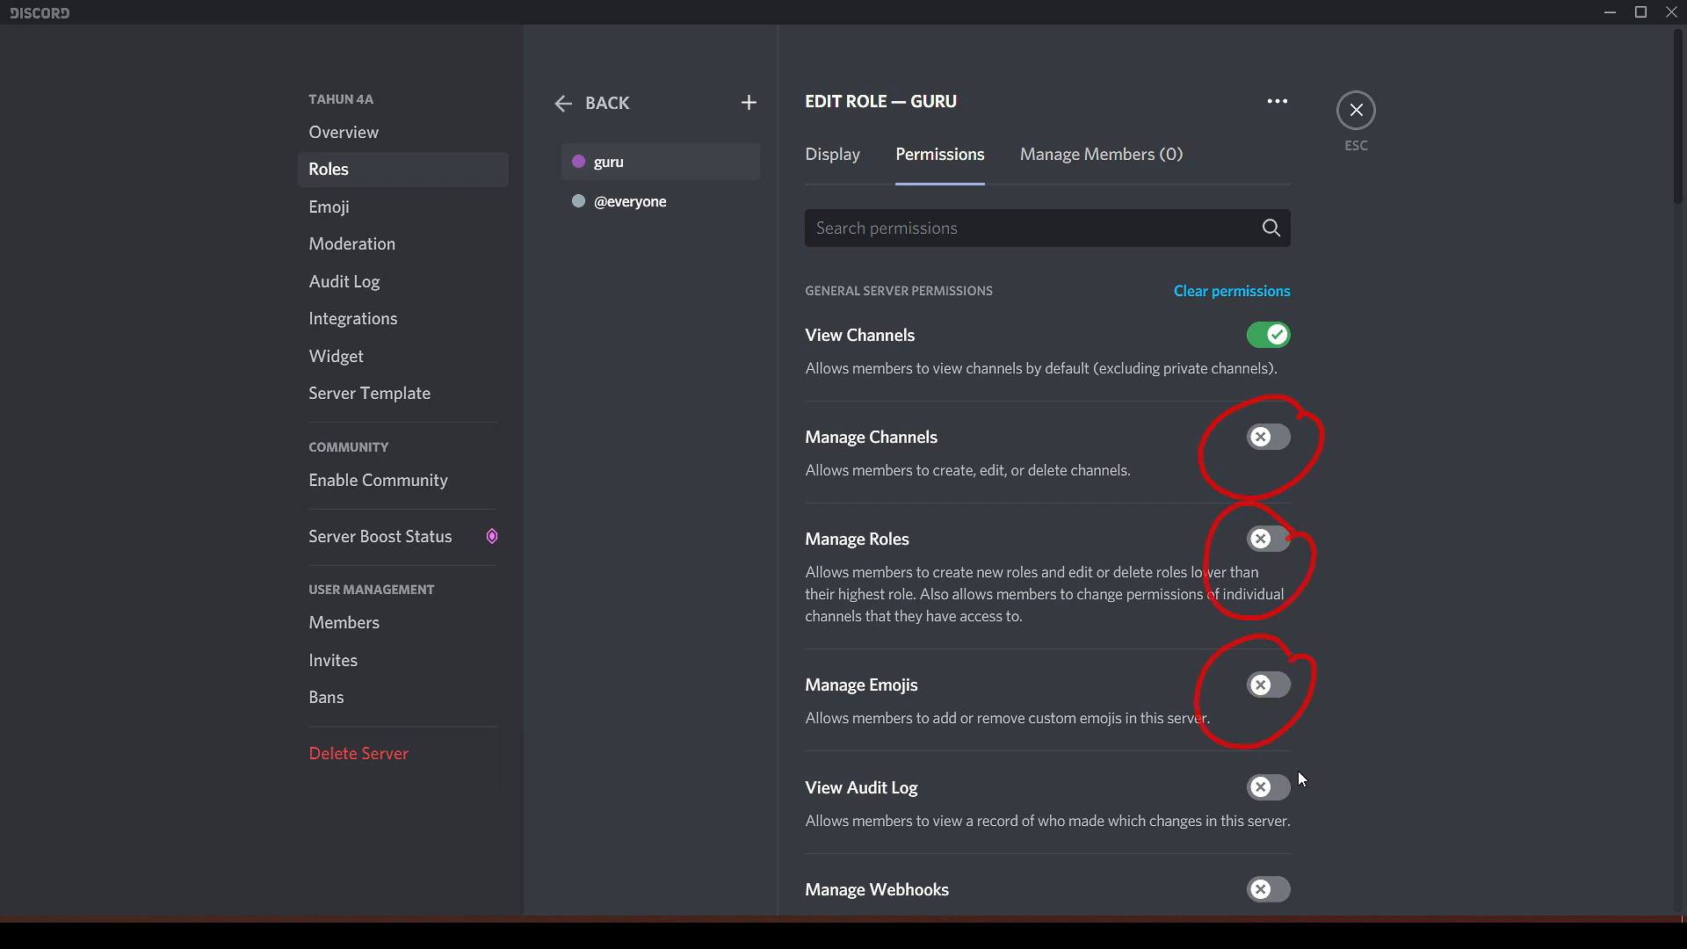
left_click_drag(1300, 898, 1290, 854)
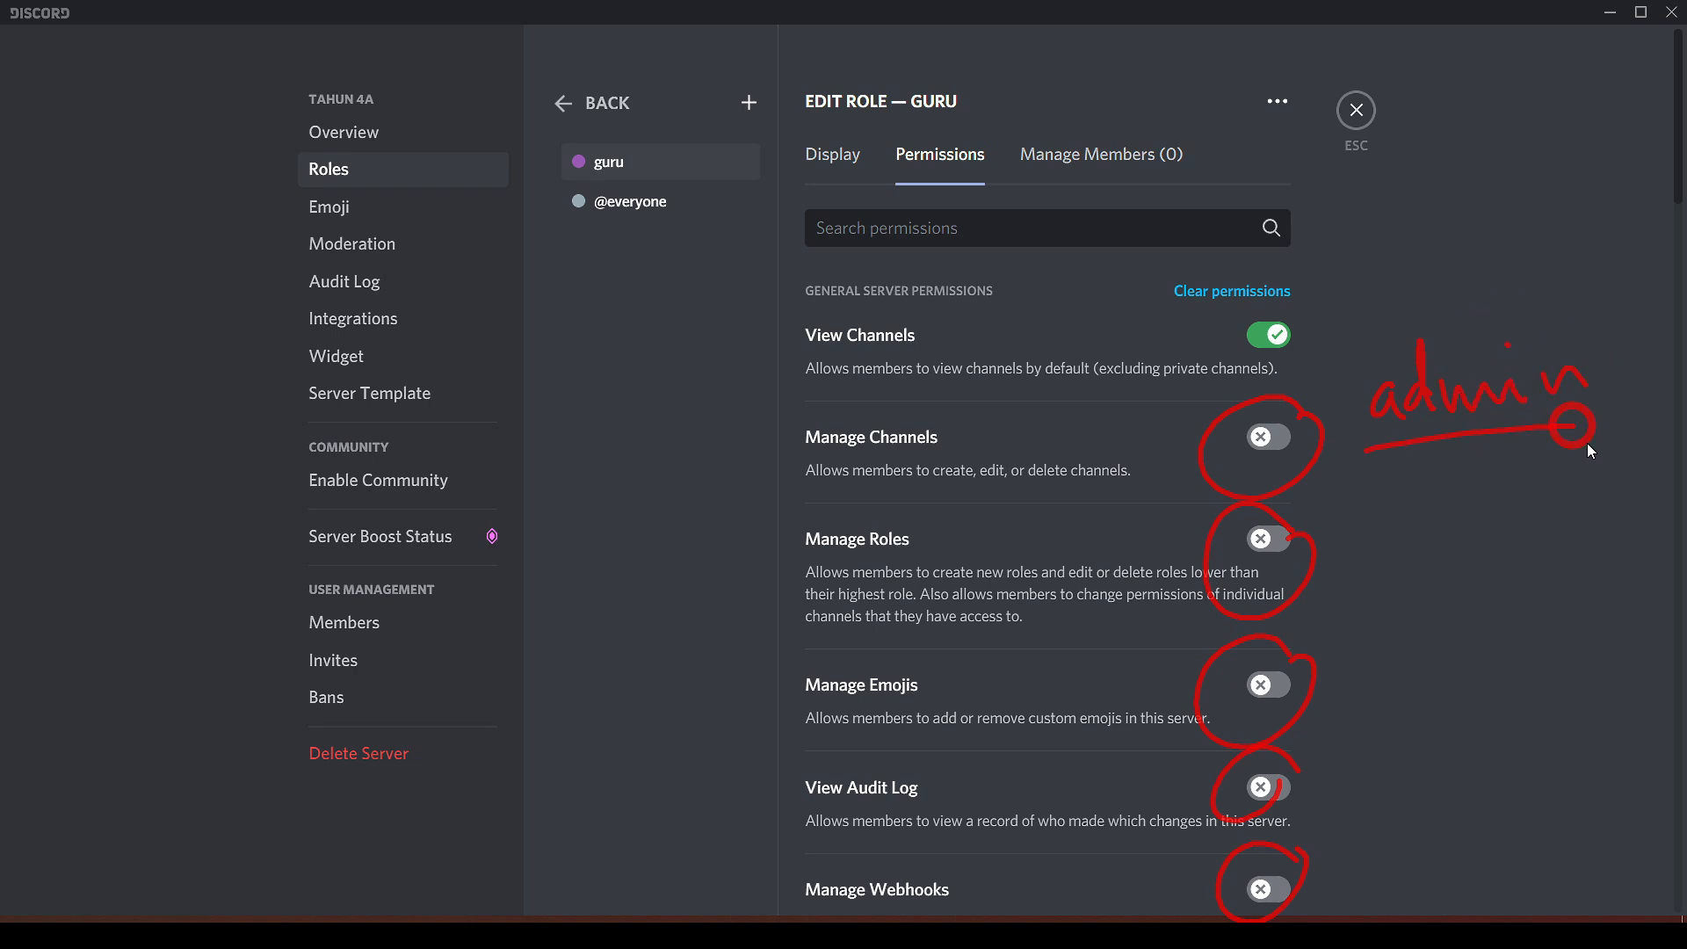
key("Escape")
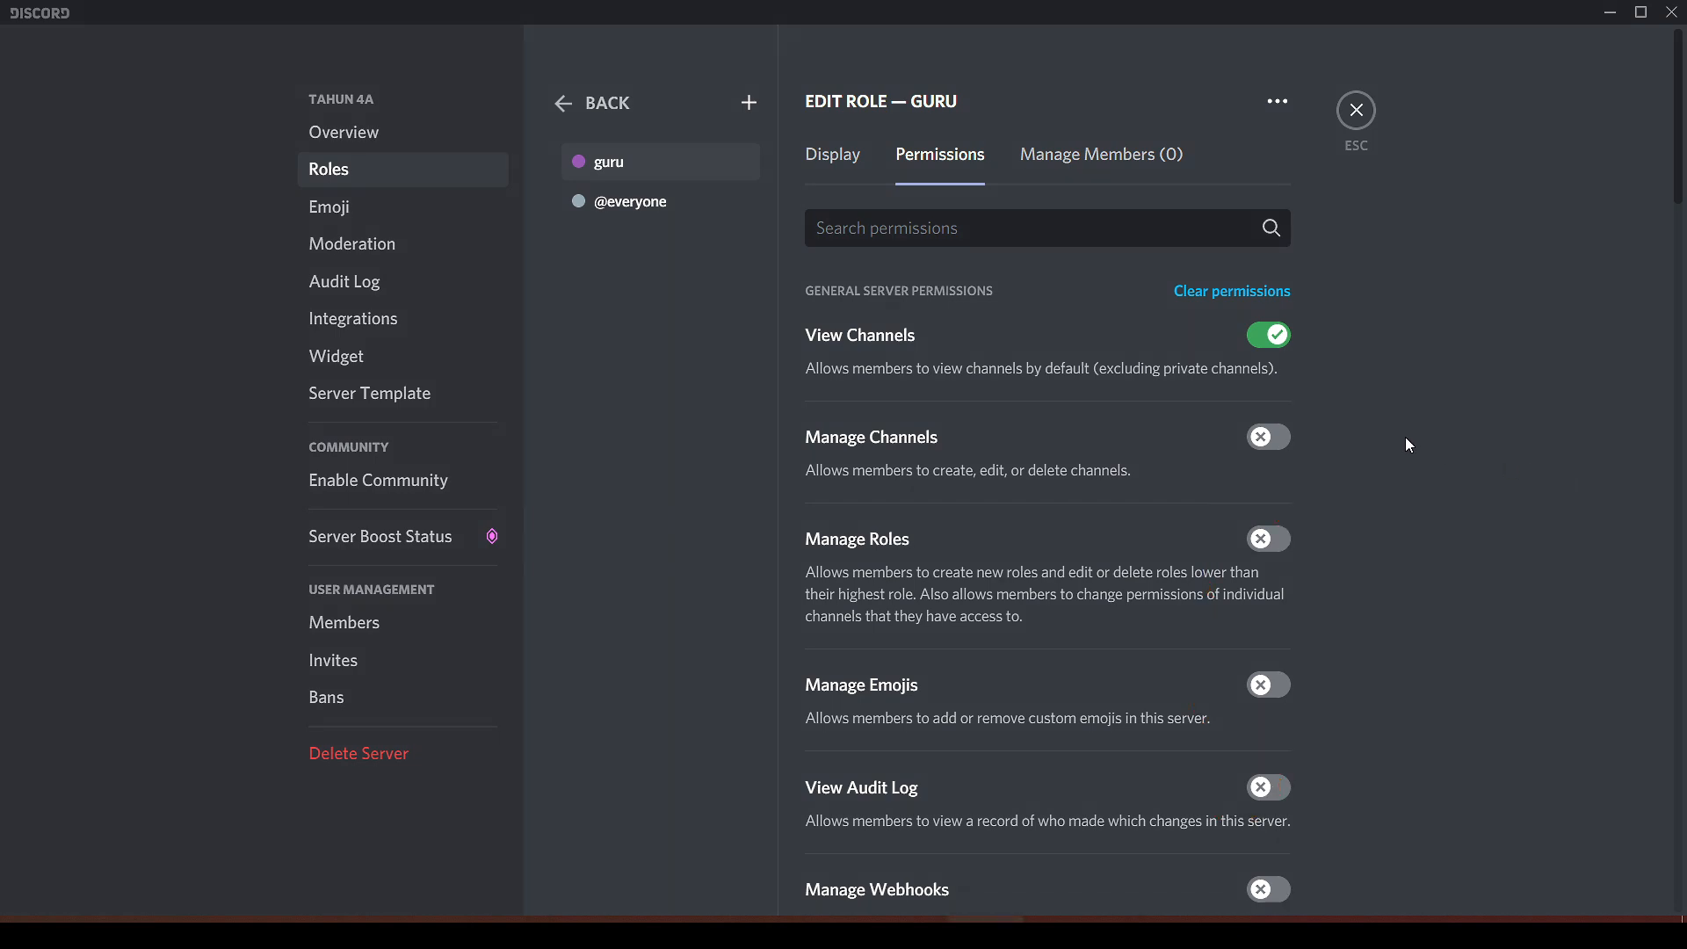
Allow the guru role to manage nicknames and kick members in the membership permissions.
scroll(1406, 438, "down", 5)
scroll(1142, 615, "down", 2)
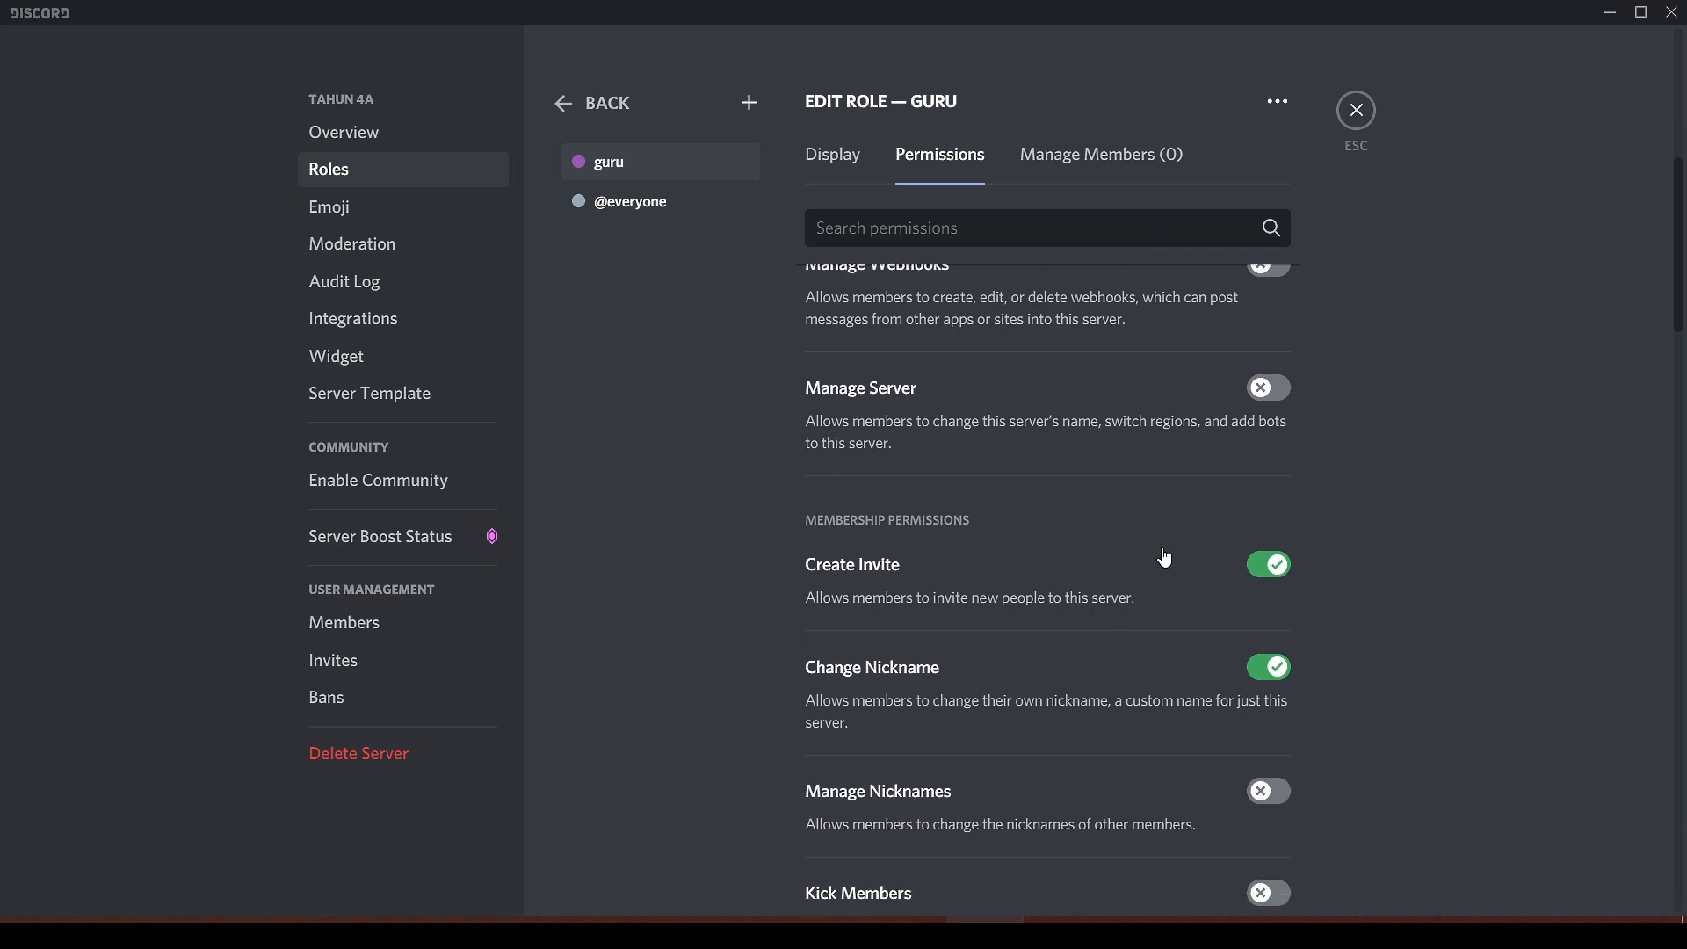
scroll(1292, 524, "down", 2)
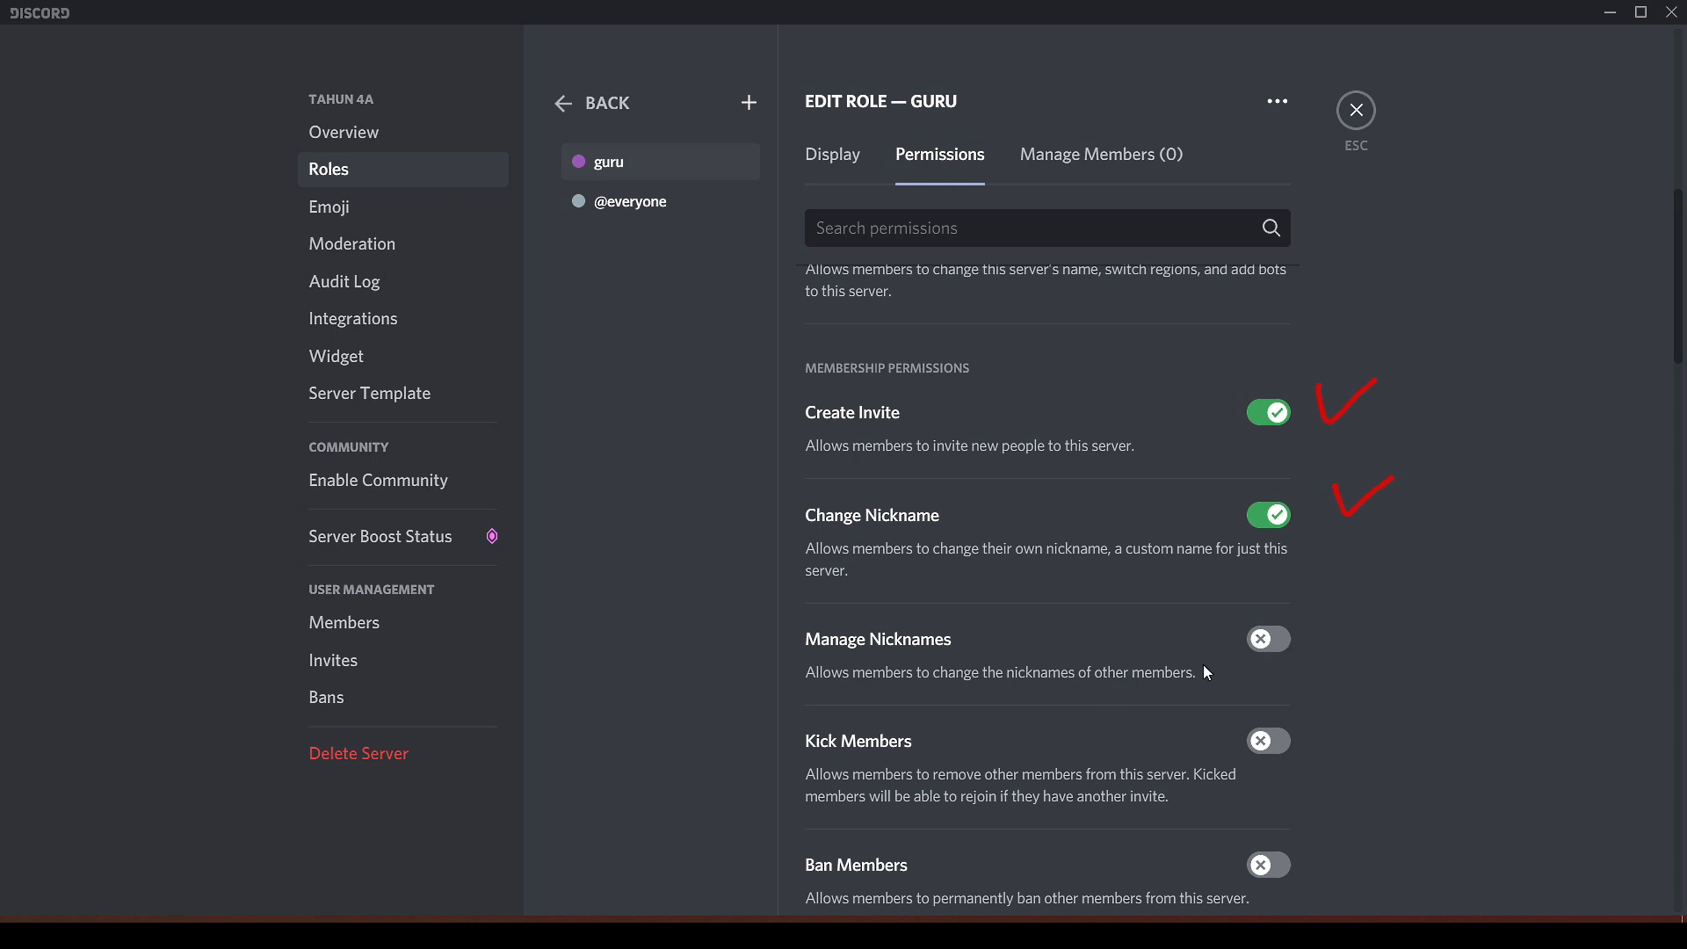
left_click(1263, 641)
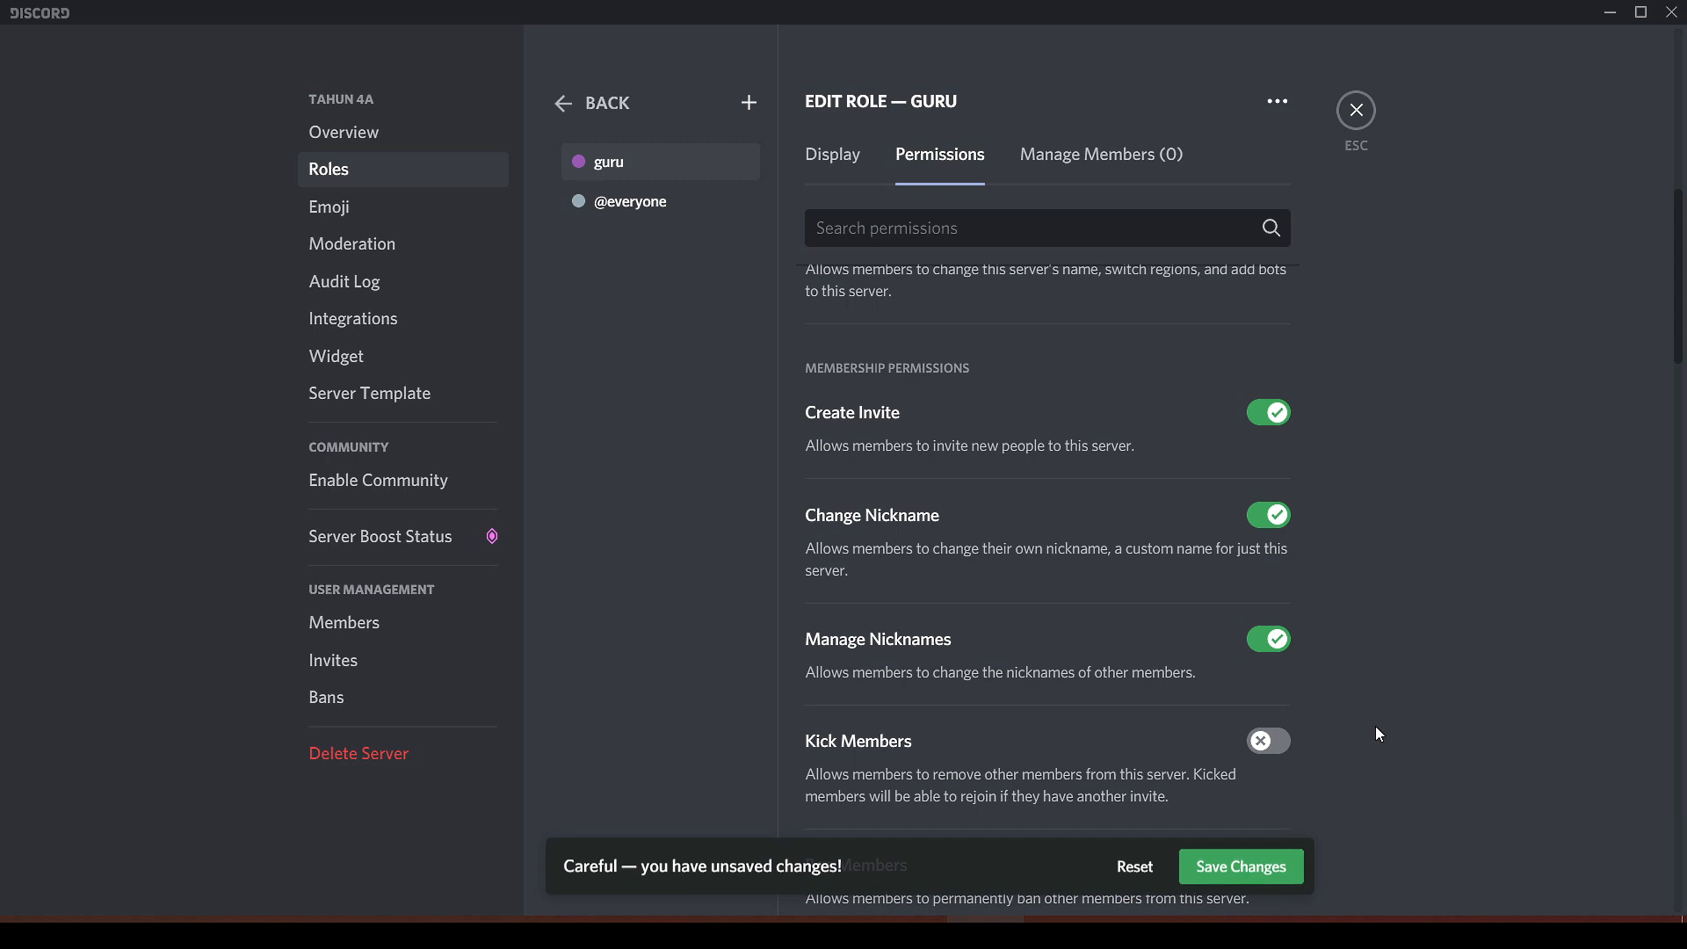
scroll(1363, 663, "down", 3)
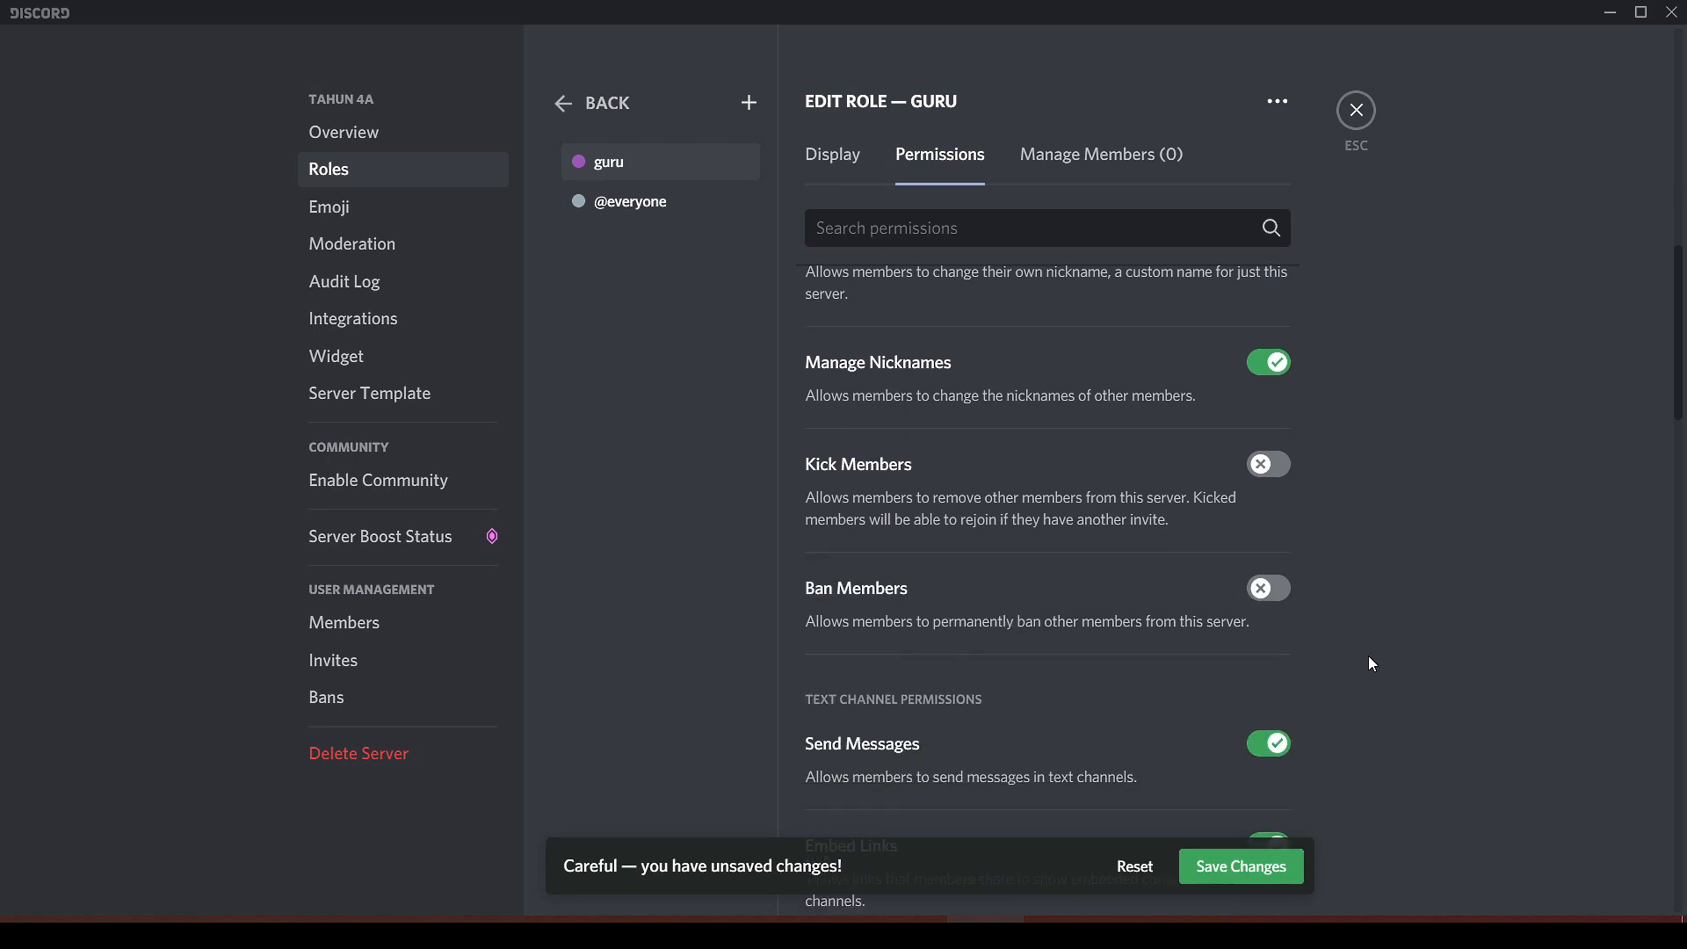
left_click(1268, 463)
Review the guru role's text channel, voice channel and Administrator permissions, and save the permission changes.
scroll(1424, 533, "down", 2)
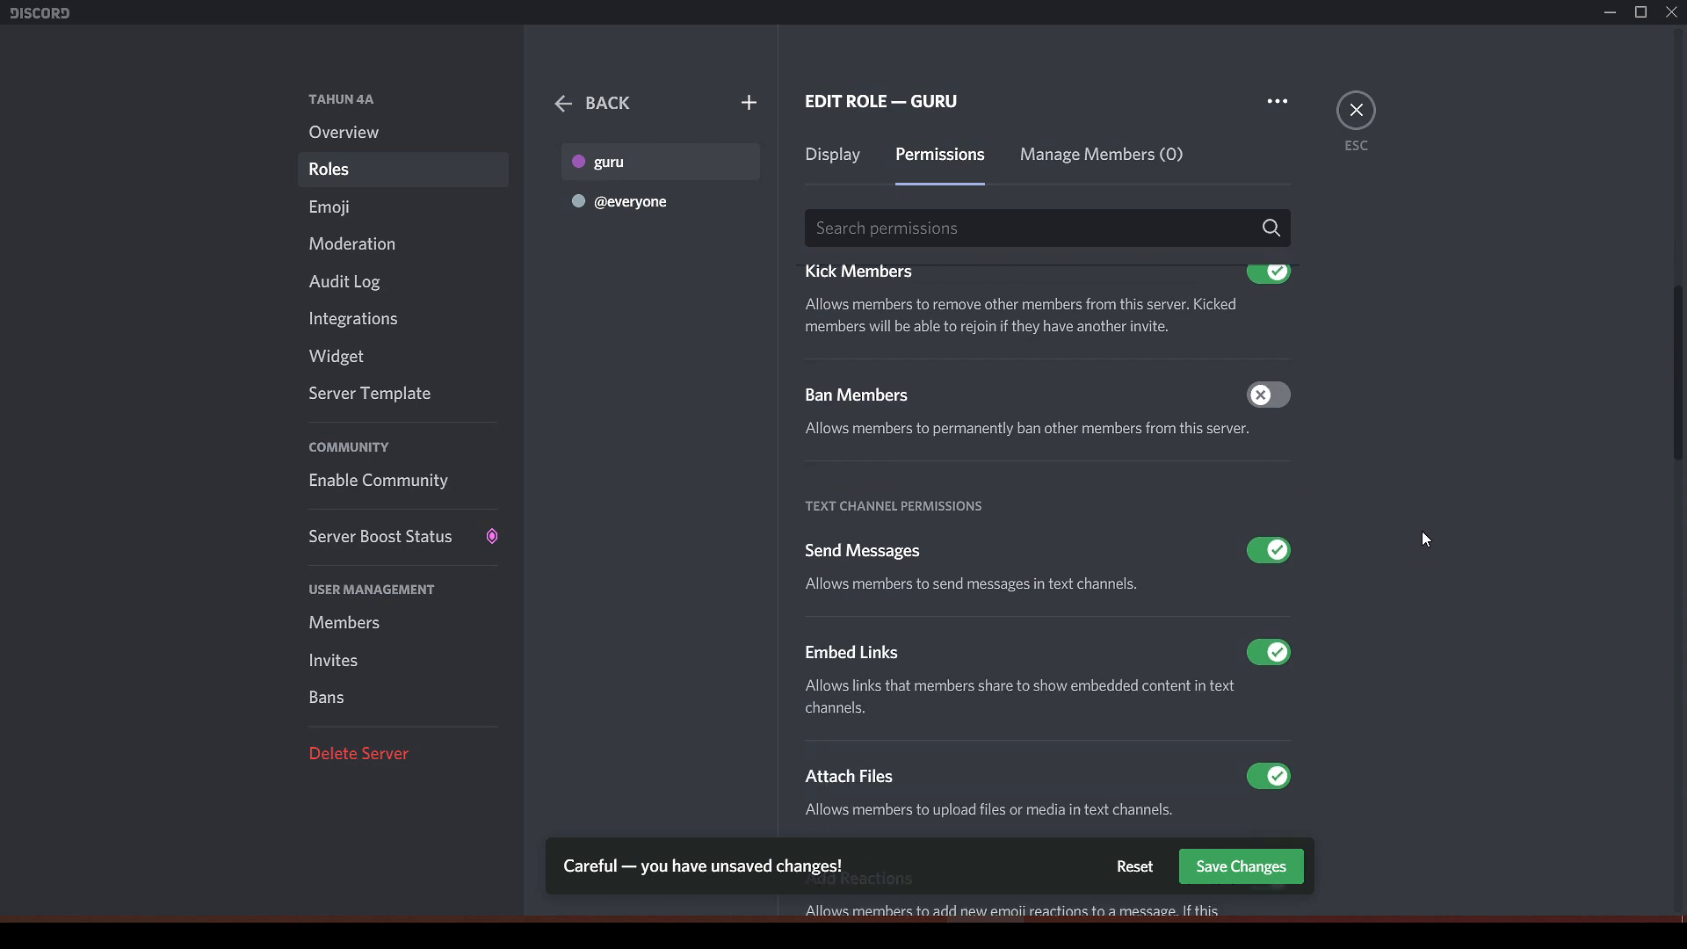
scroll(1353, 446, "up", 1)
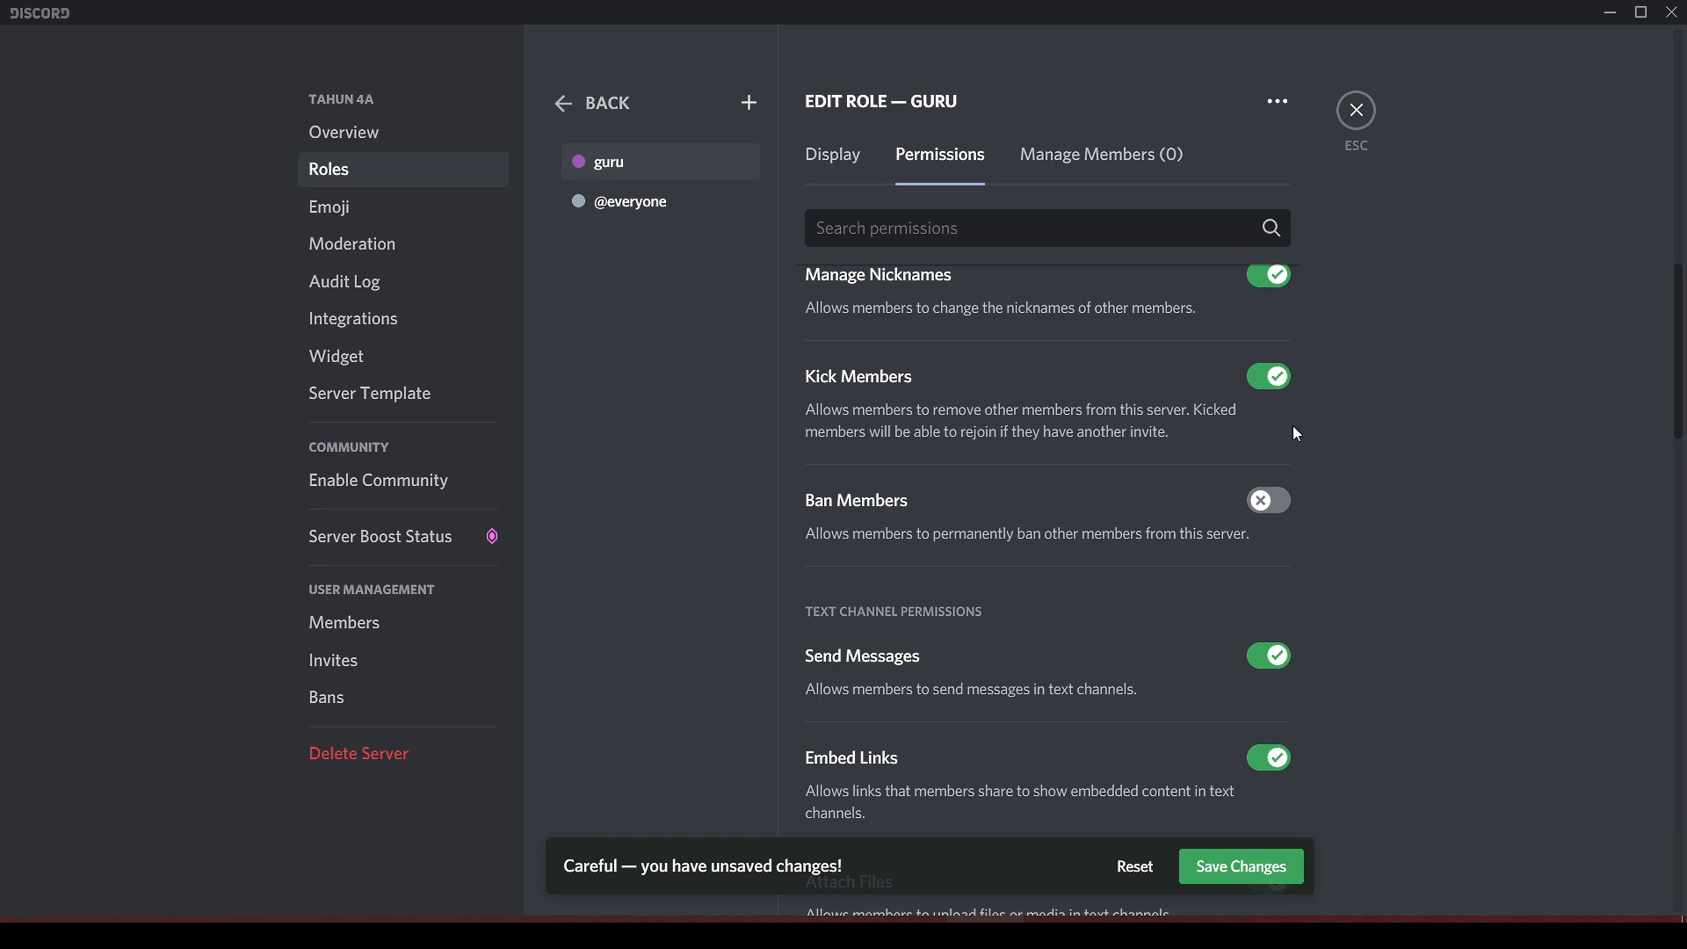
scroll(1345, 619, "down", 2)
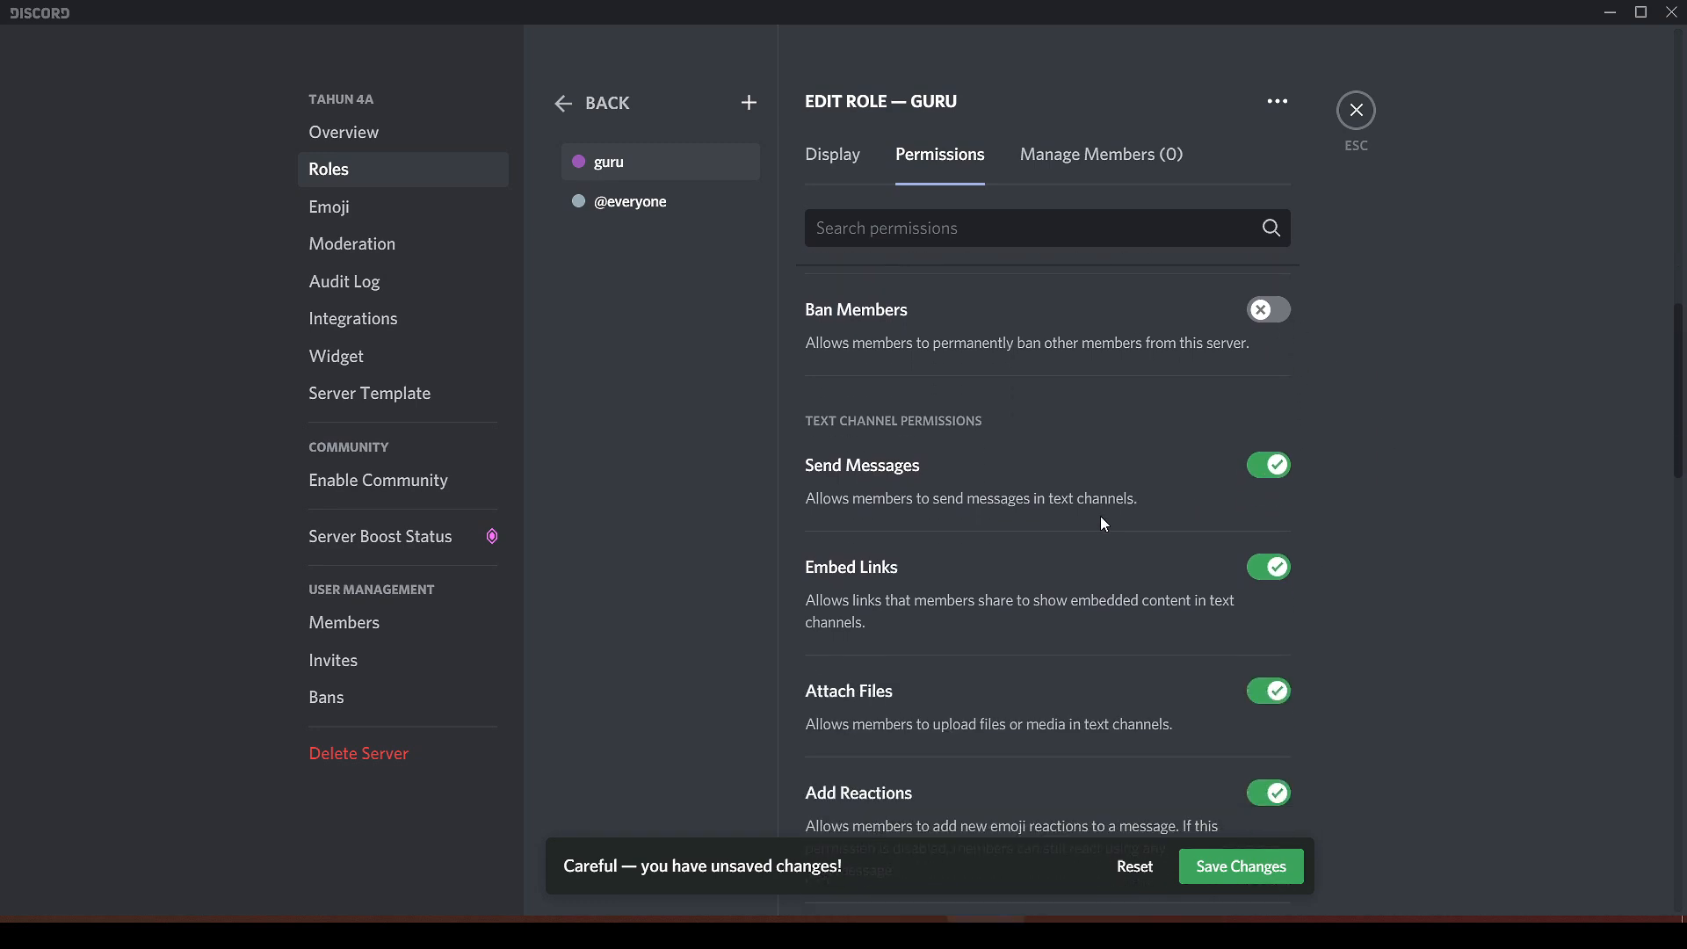
scroll(1023, 508, "down", 1)
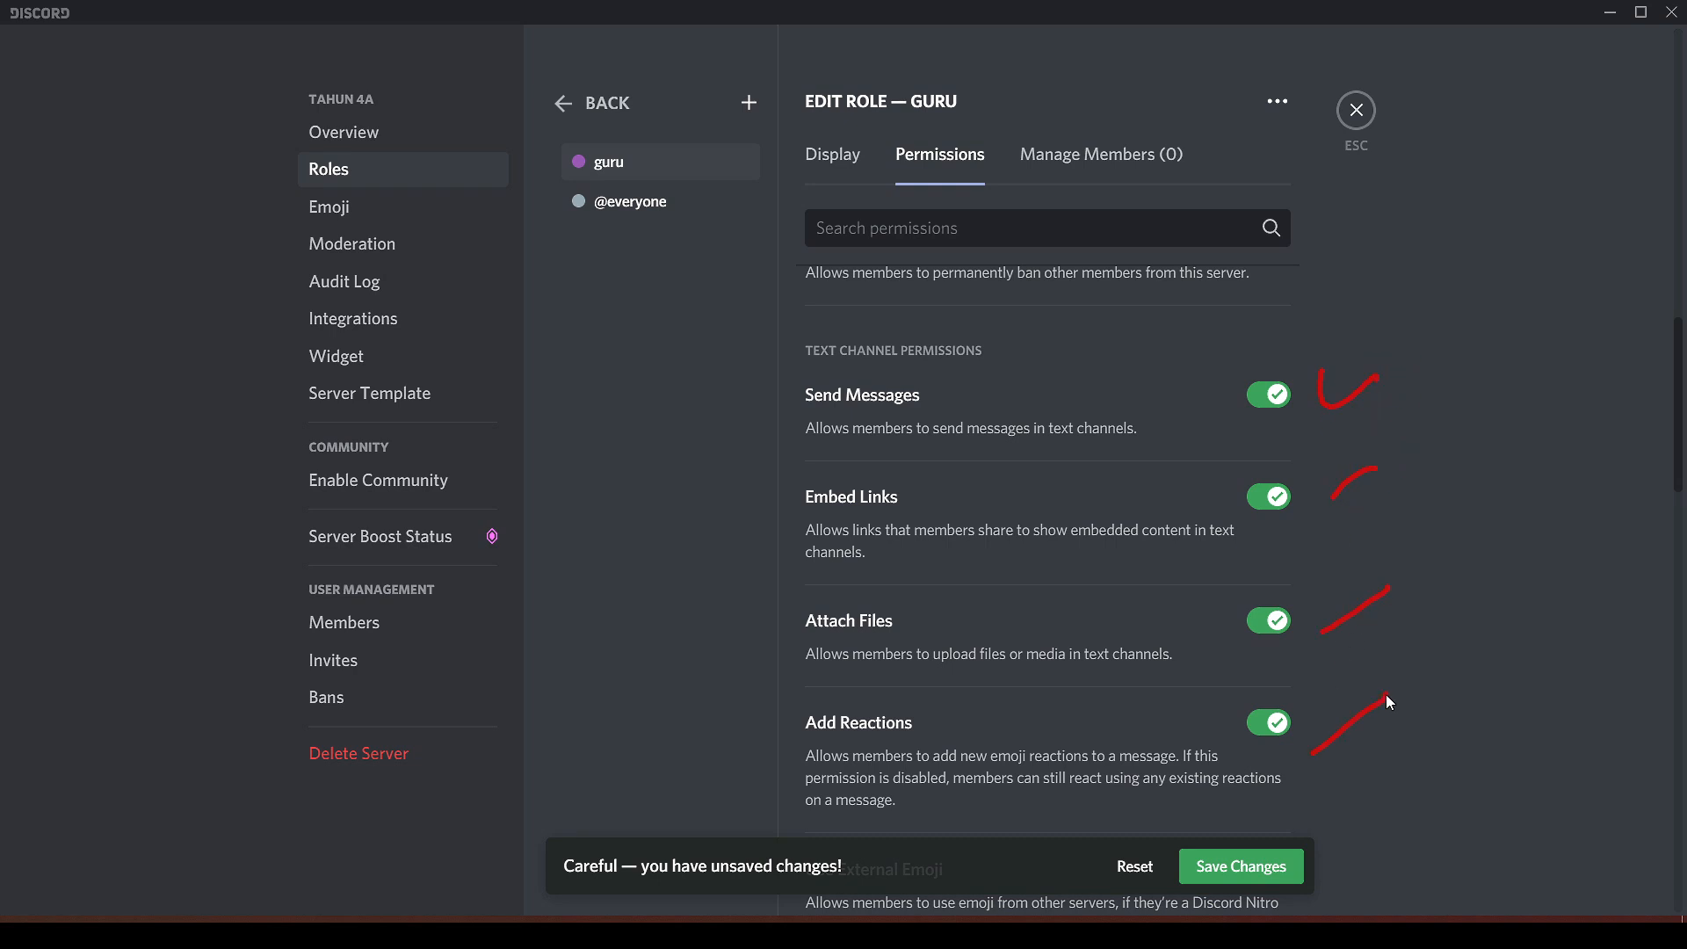
scroll(1319, 747, "down", 4)
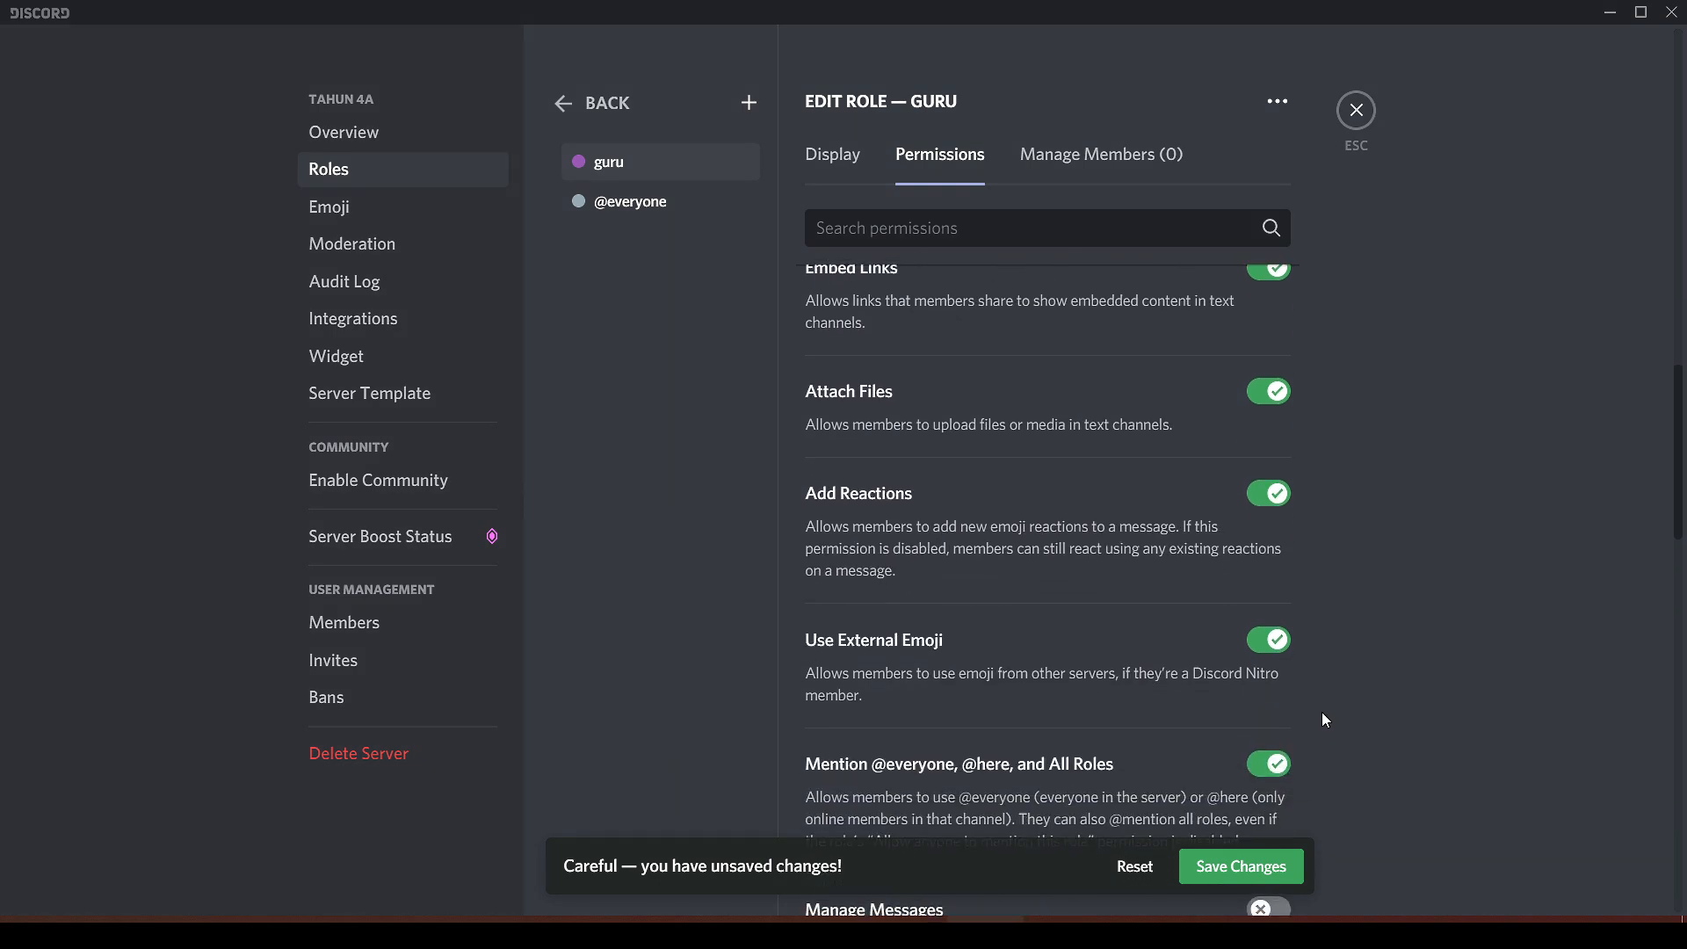
scroll(1266, 710, "down", 4)
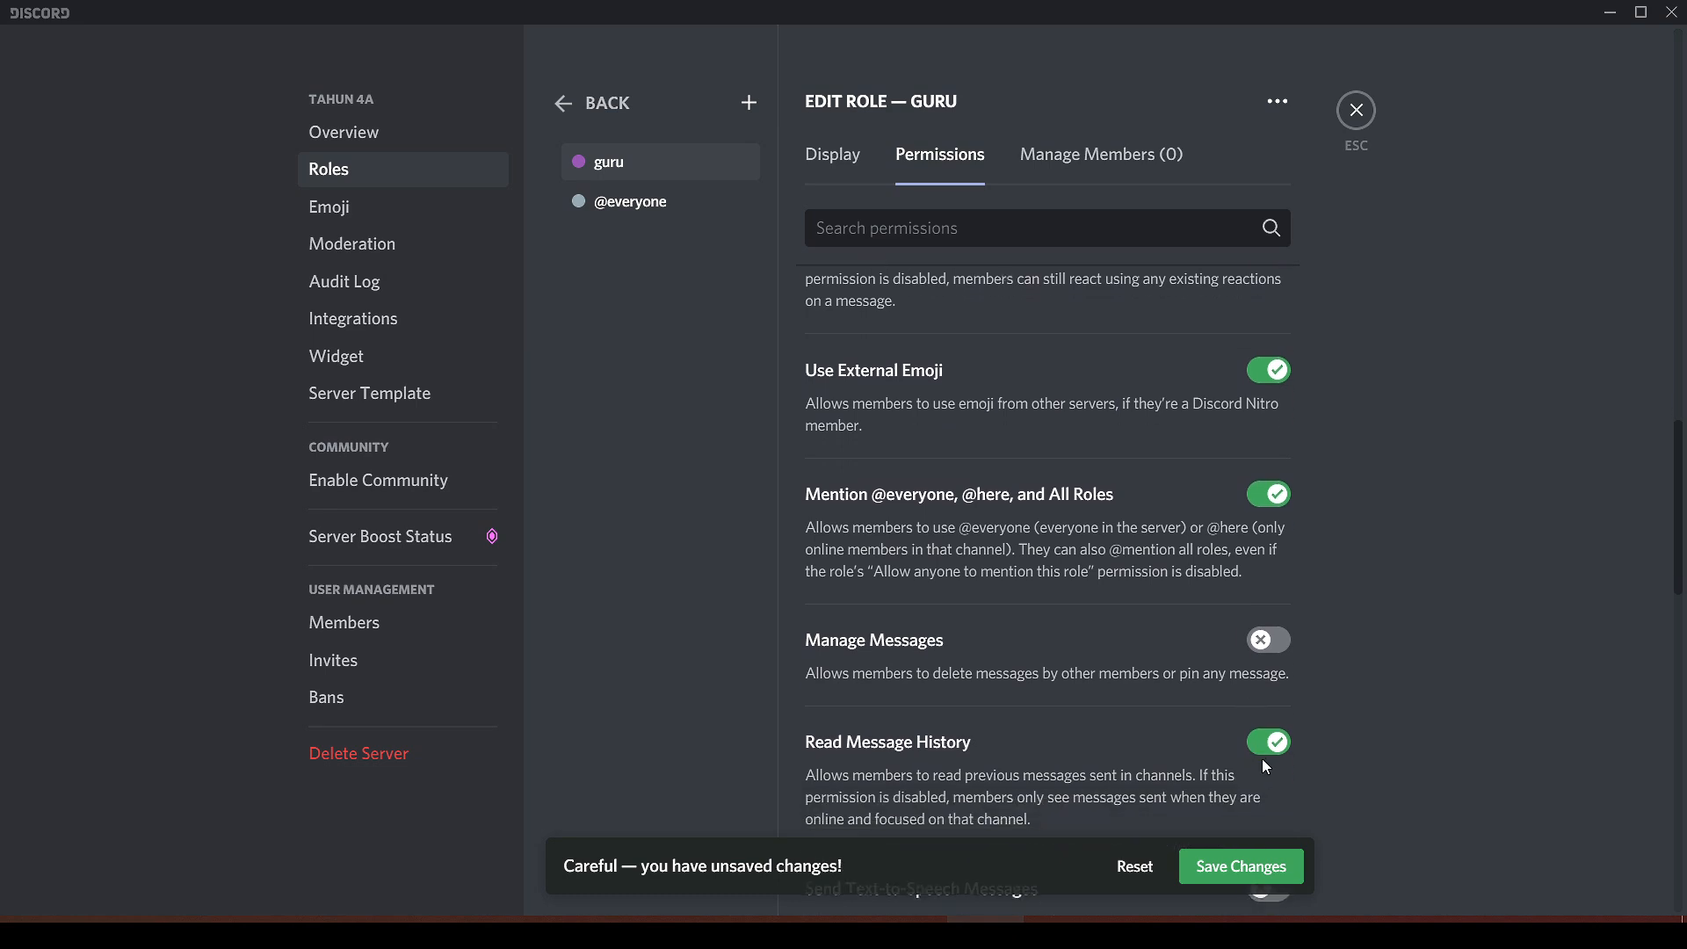
scroll(1227, 641, "down", 3)
scroll(1210, 497, "down", 3)
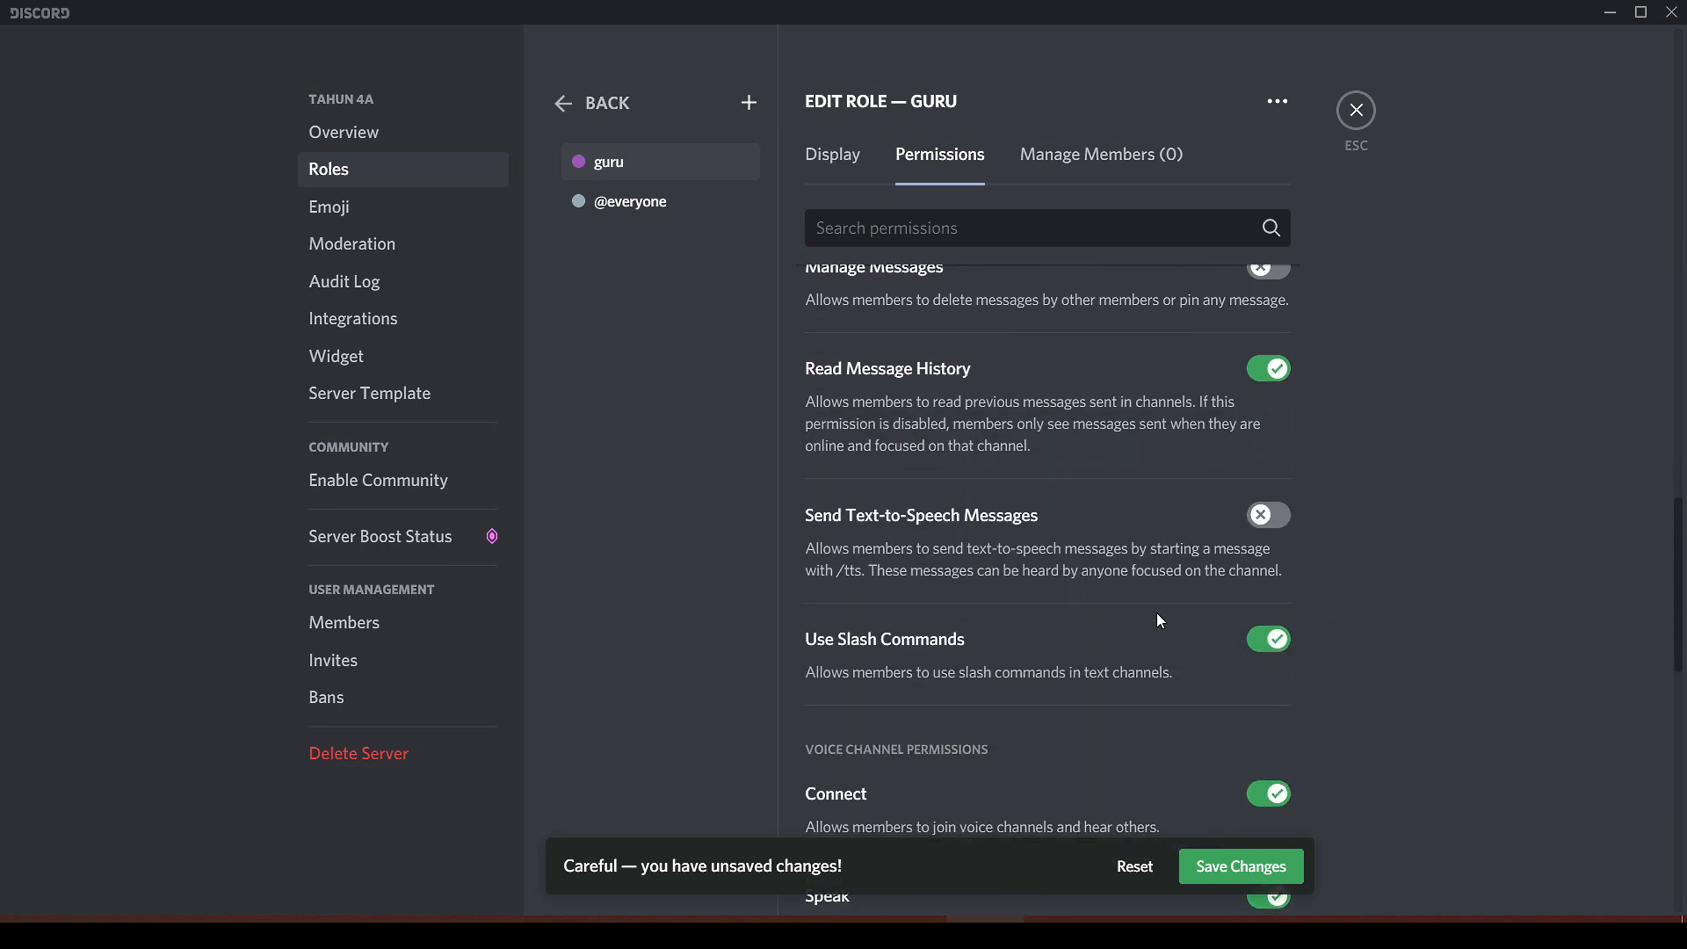
scroll(1131, 727, "down", 5)
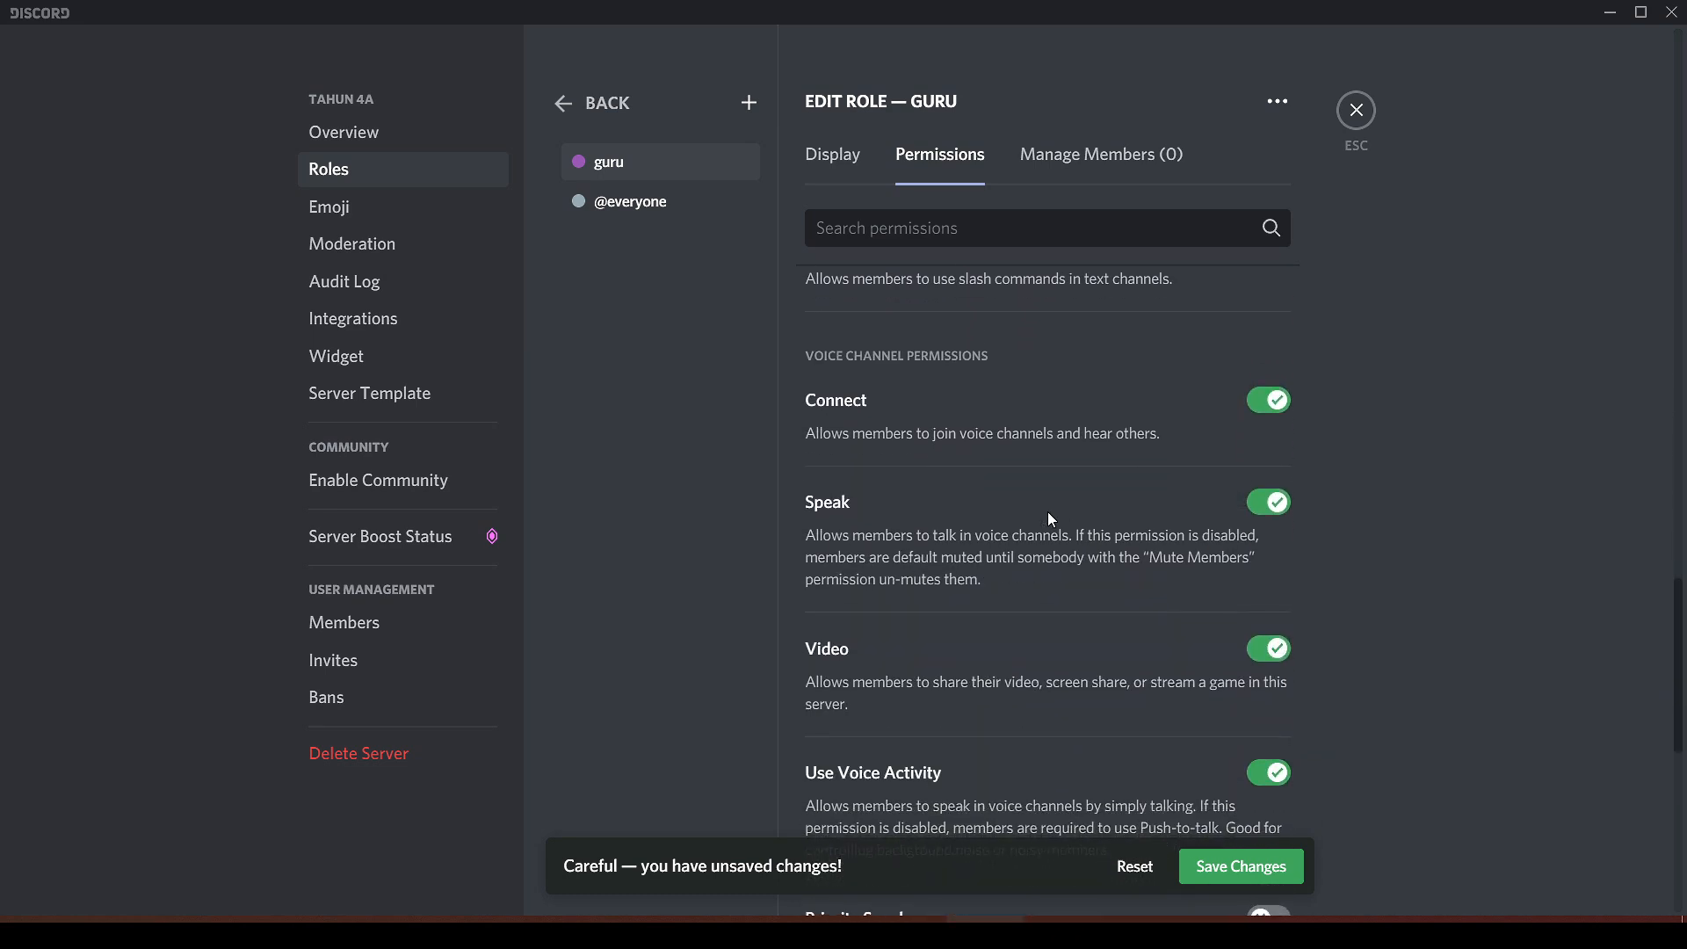
scroll(1058, 479, "down", 8)
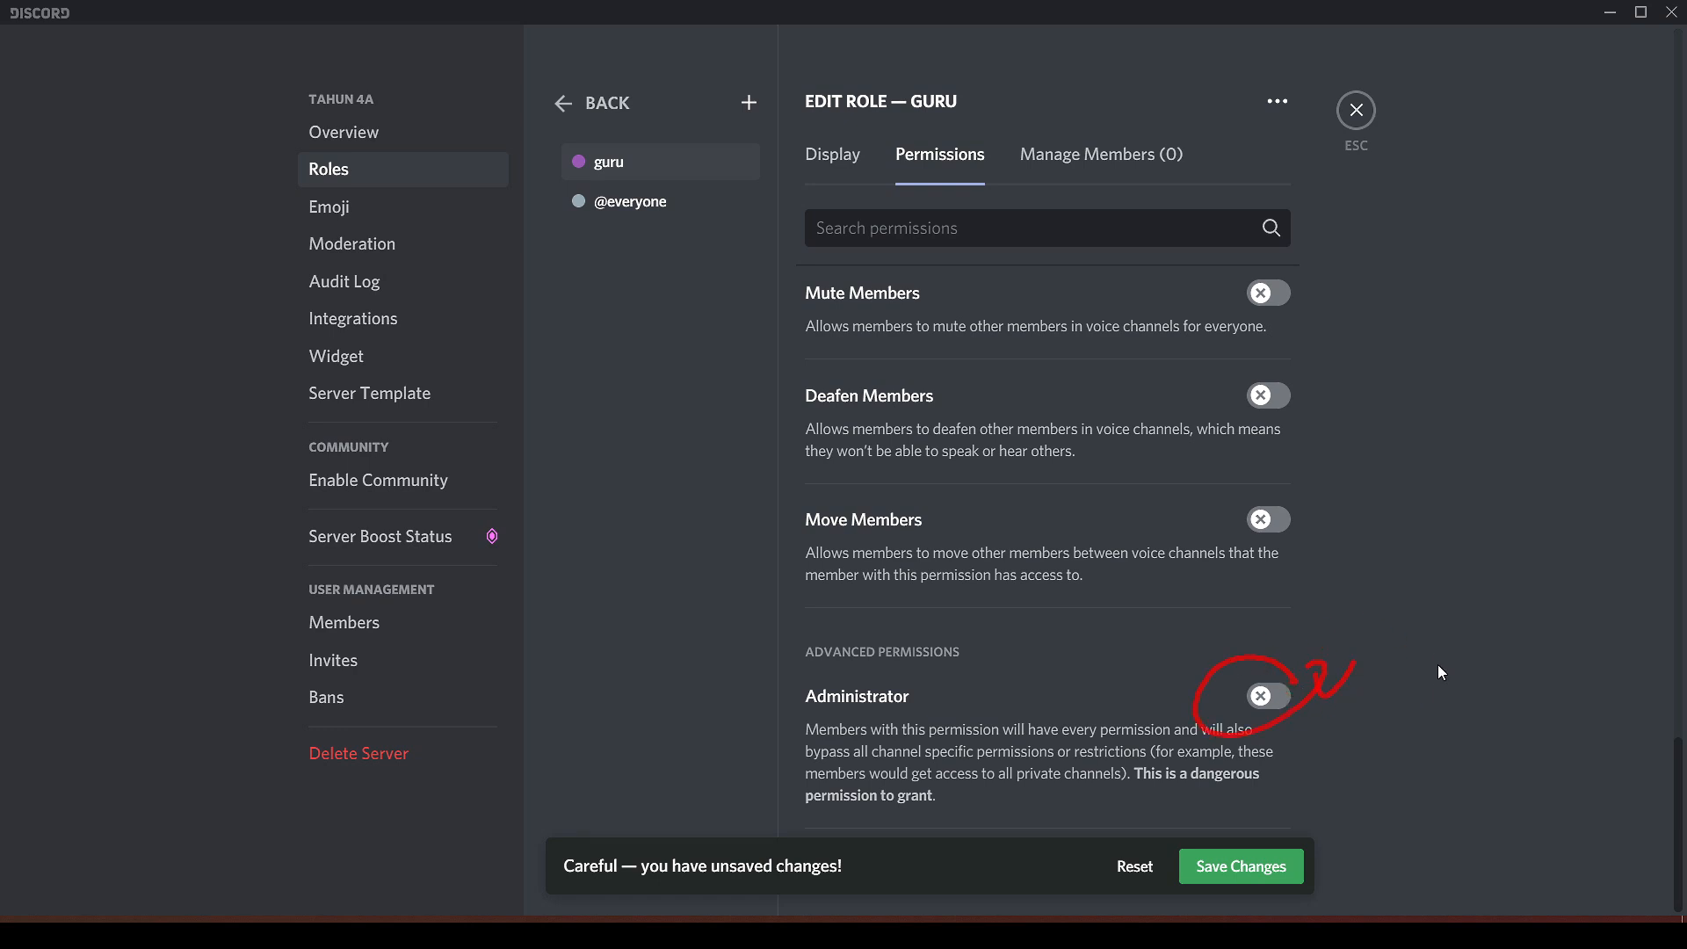
key("Escape")
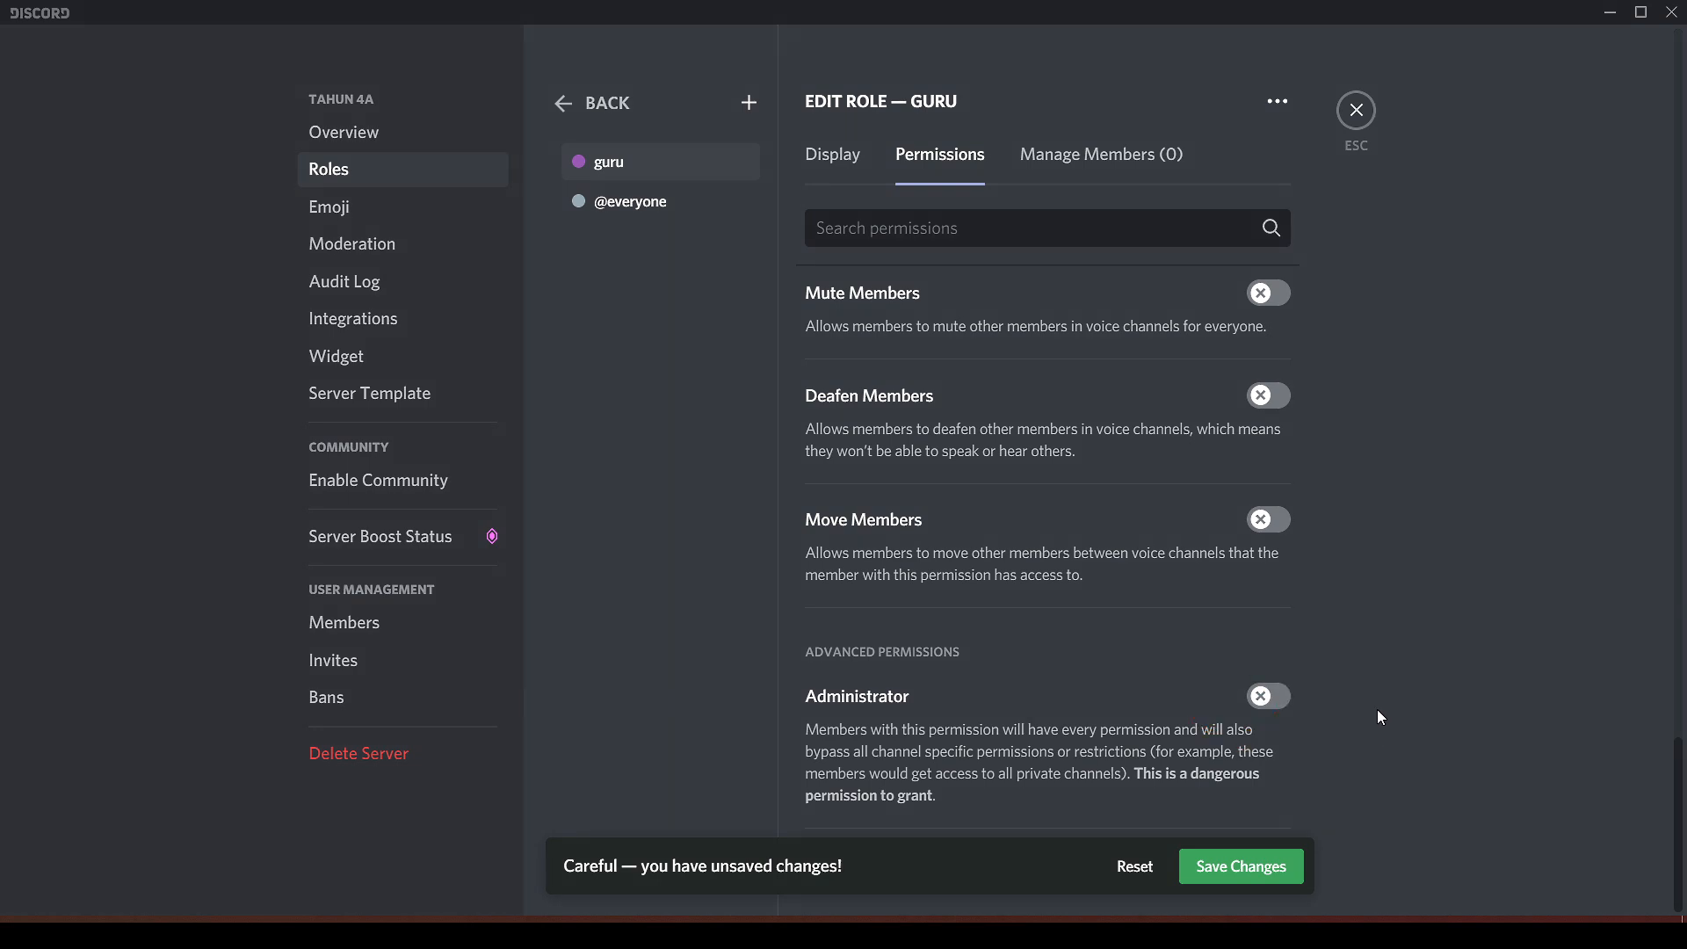
left_click(1252, 869)
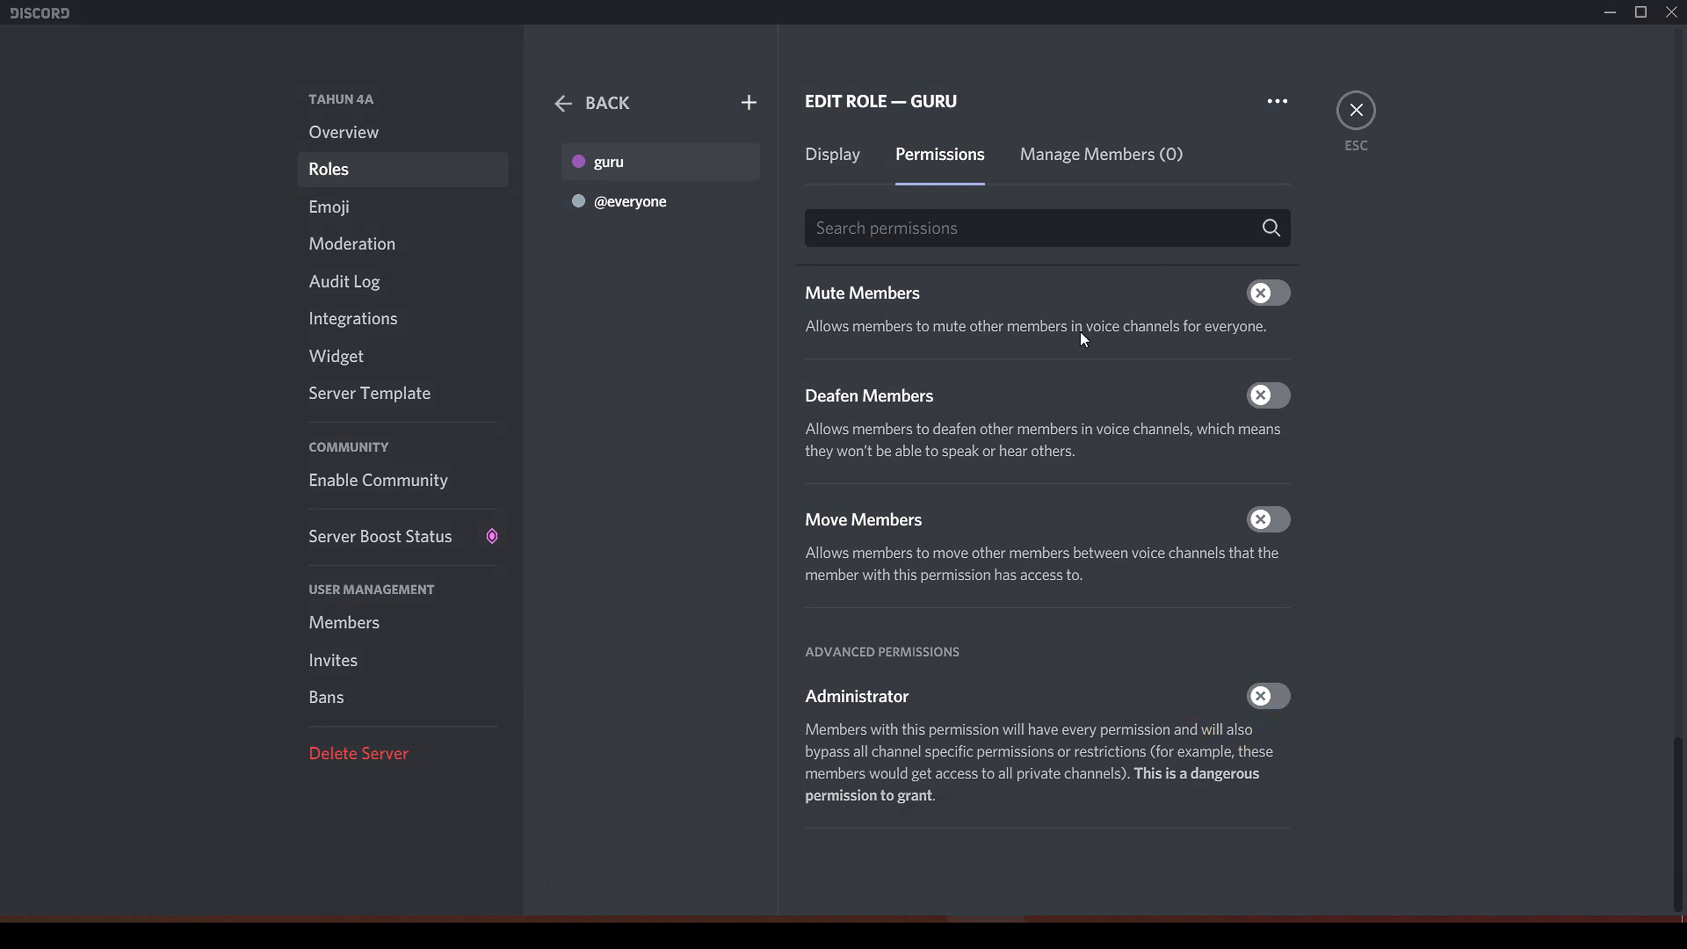
Check which members can be assigned to the guru role, and cancel without adding anyone.
left_click(1101, 156)
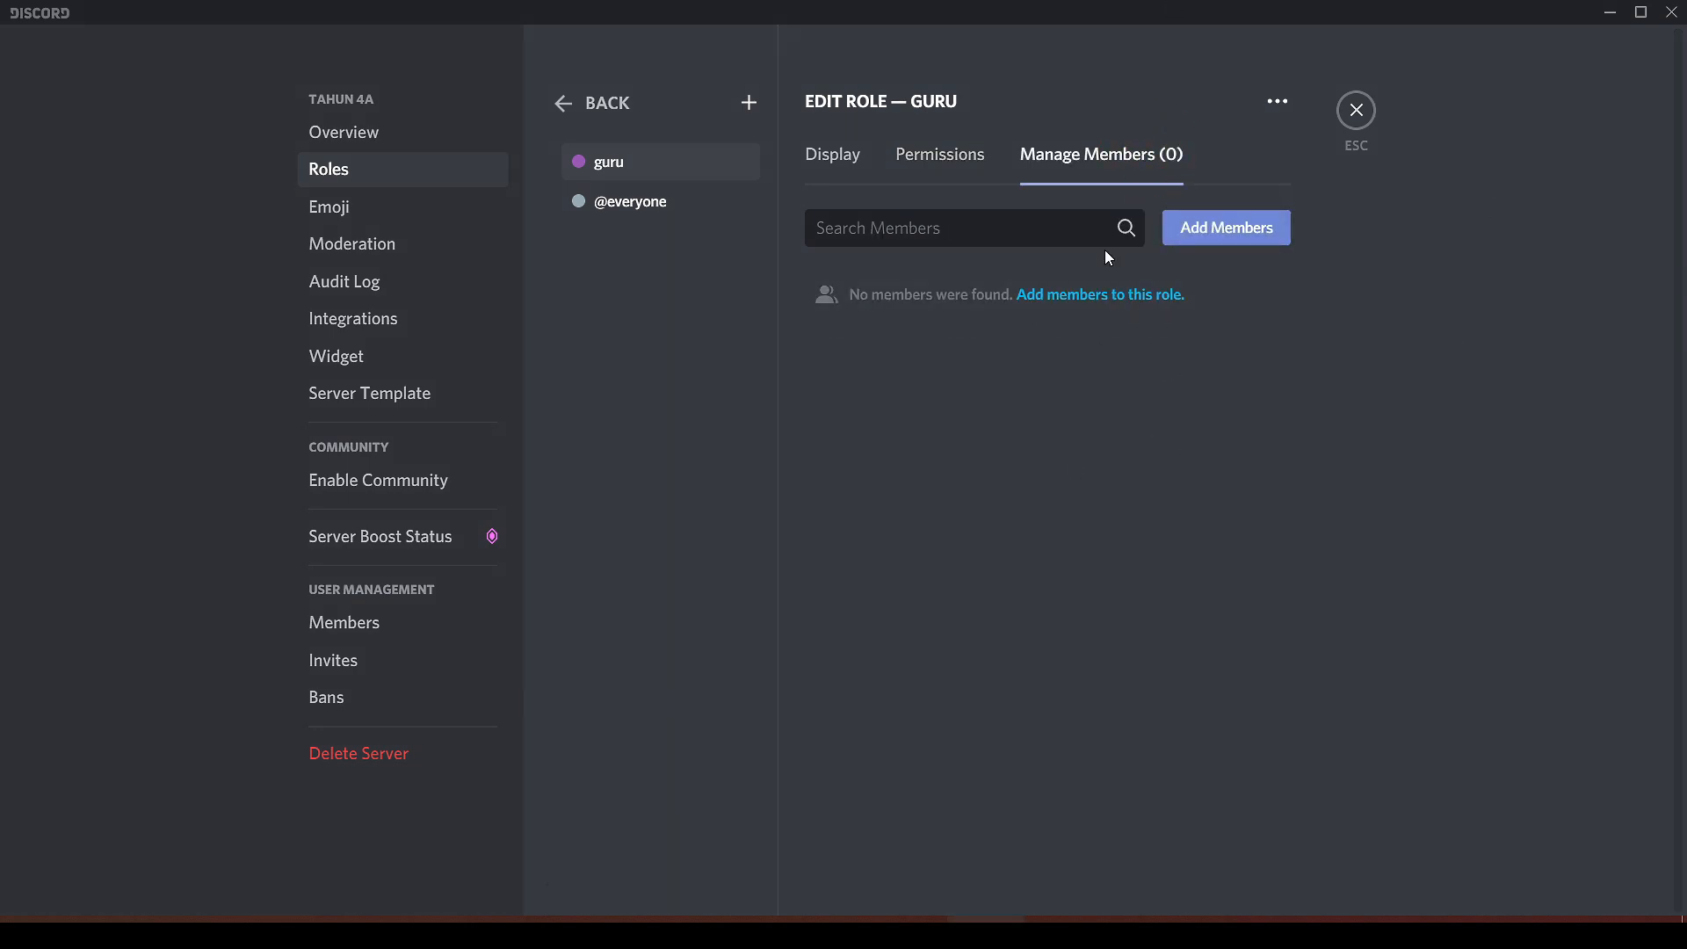
left_click(1228, 228)
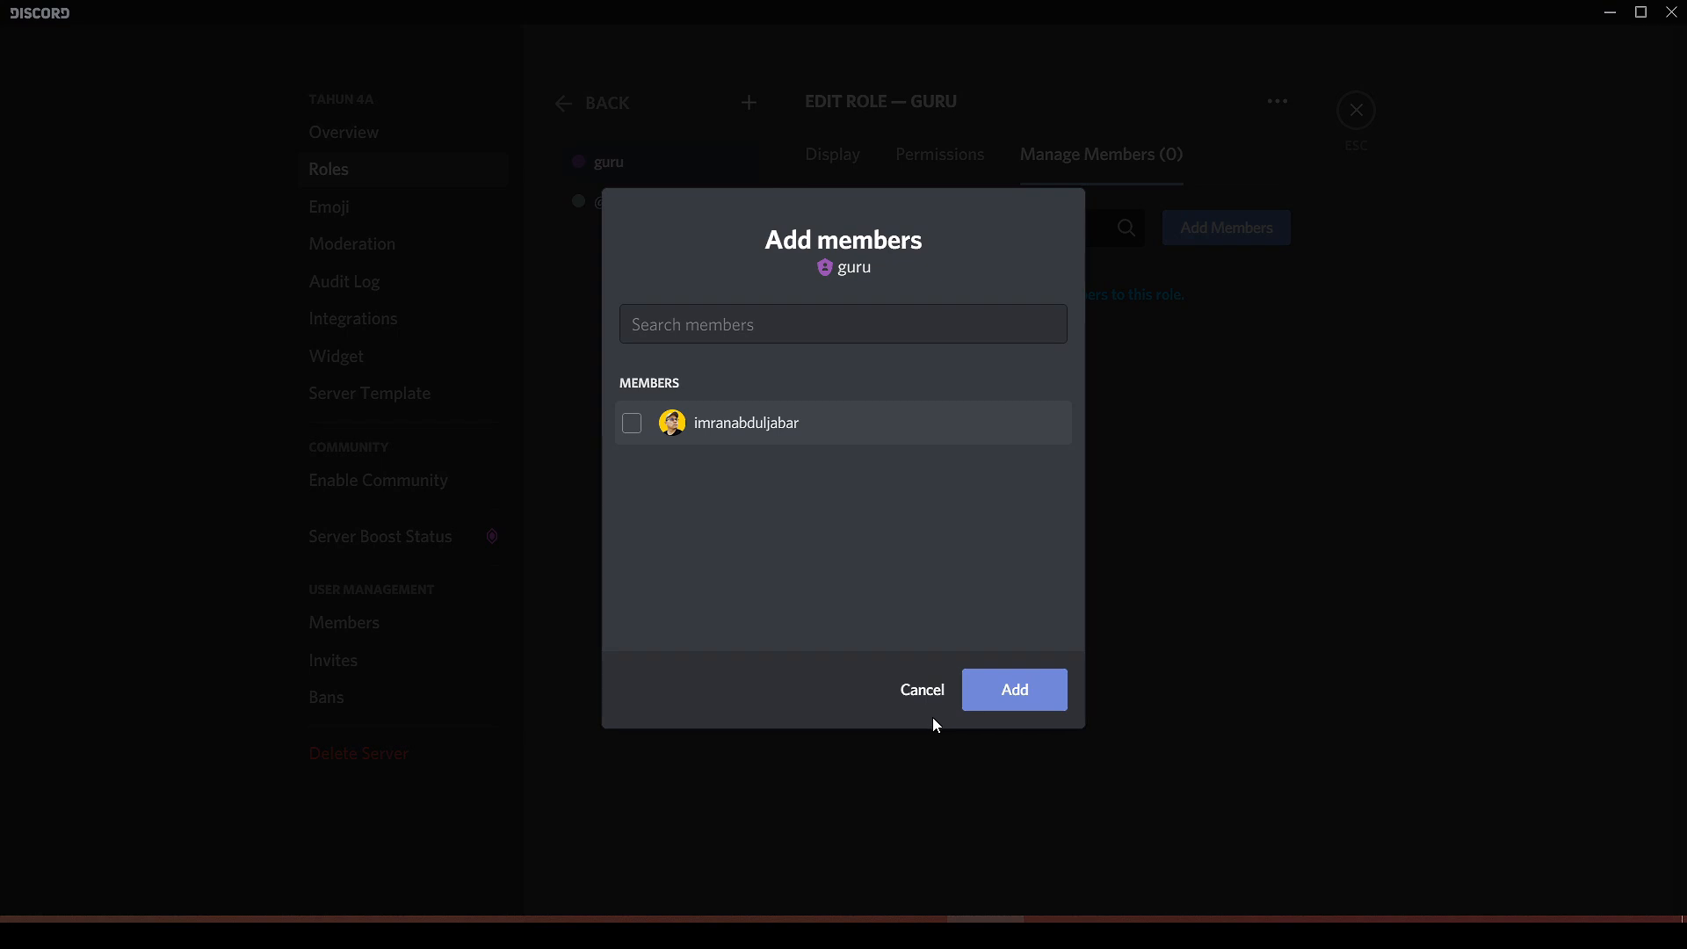
left_click(926, 696)
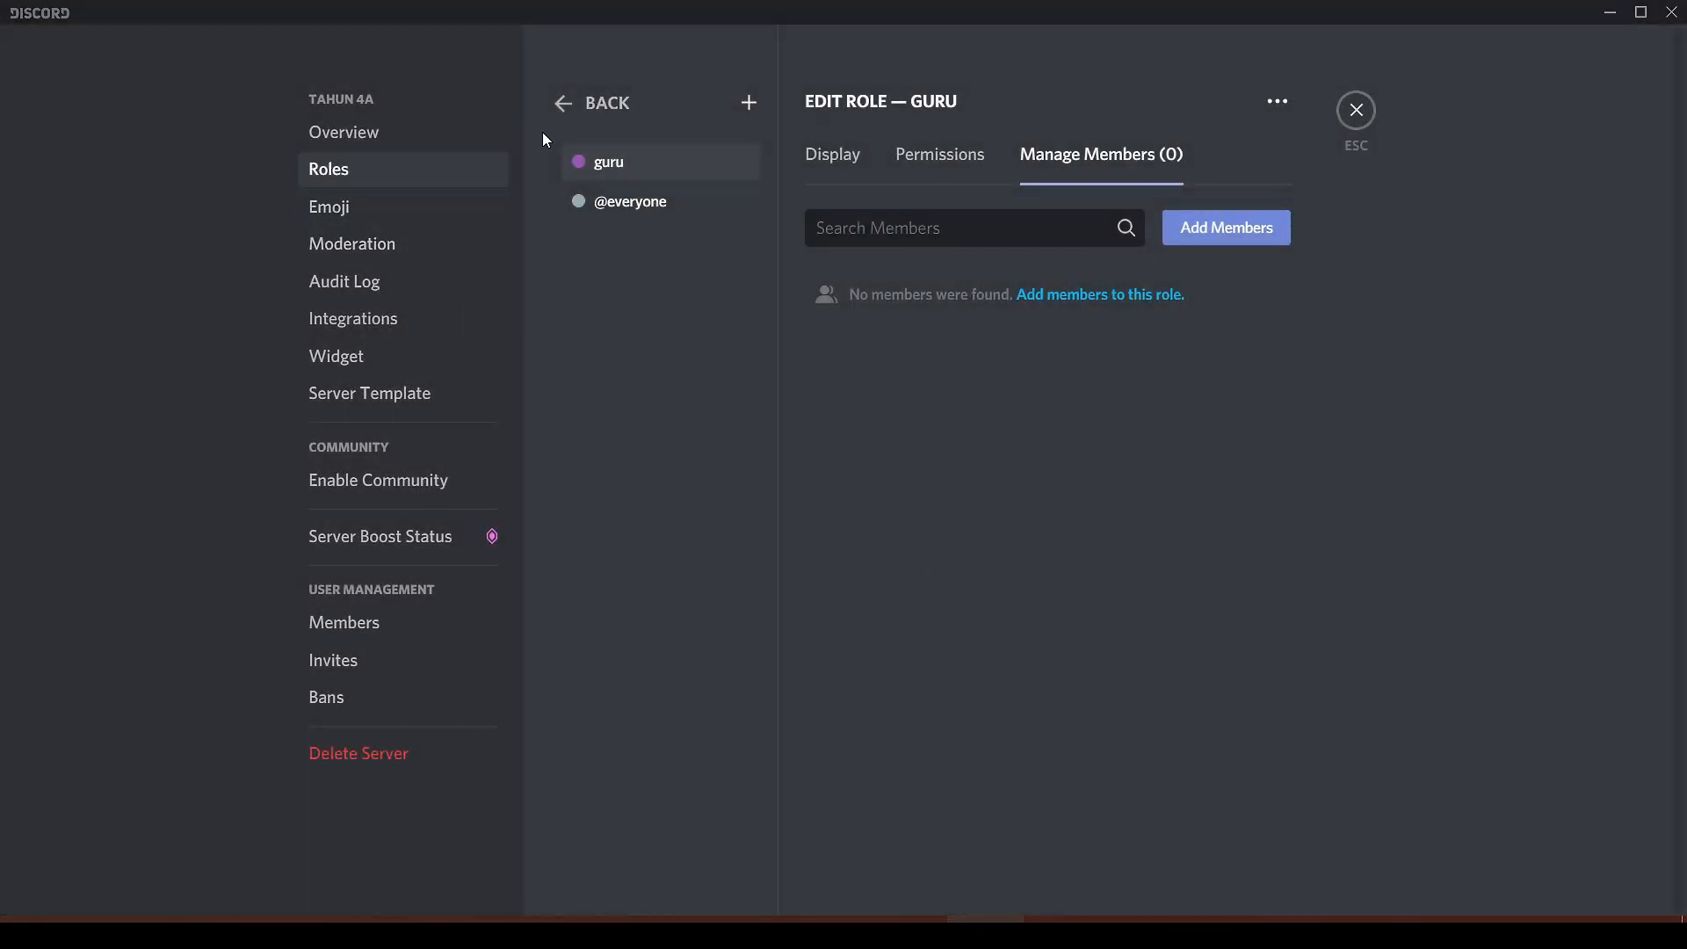
Leave the Tahun 4A settings, switch to the #sifoodotcom server and open its settings overview.
left_click(1358, 111)
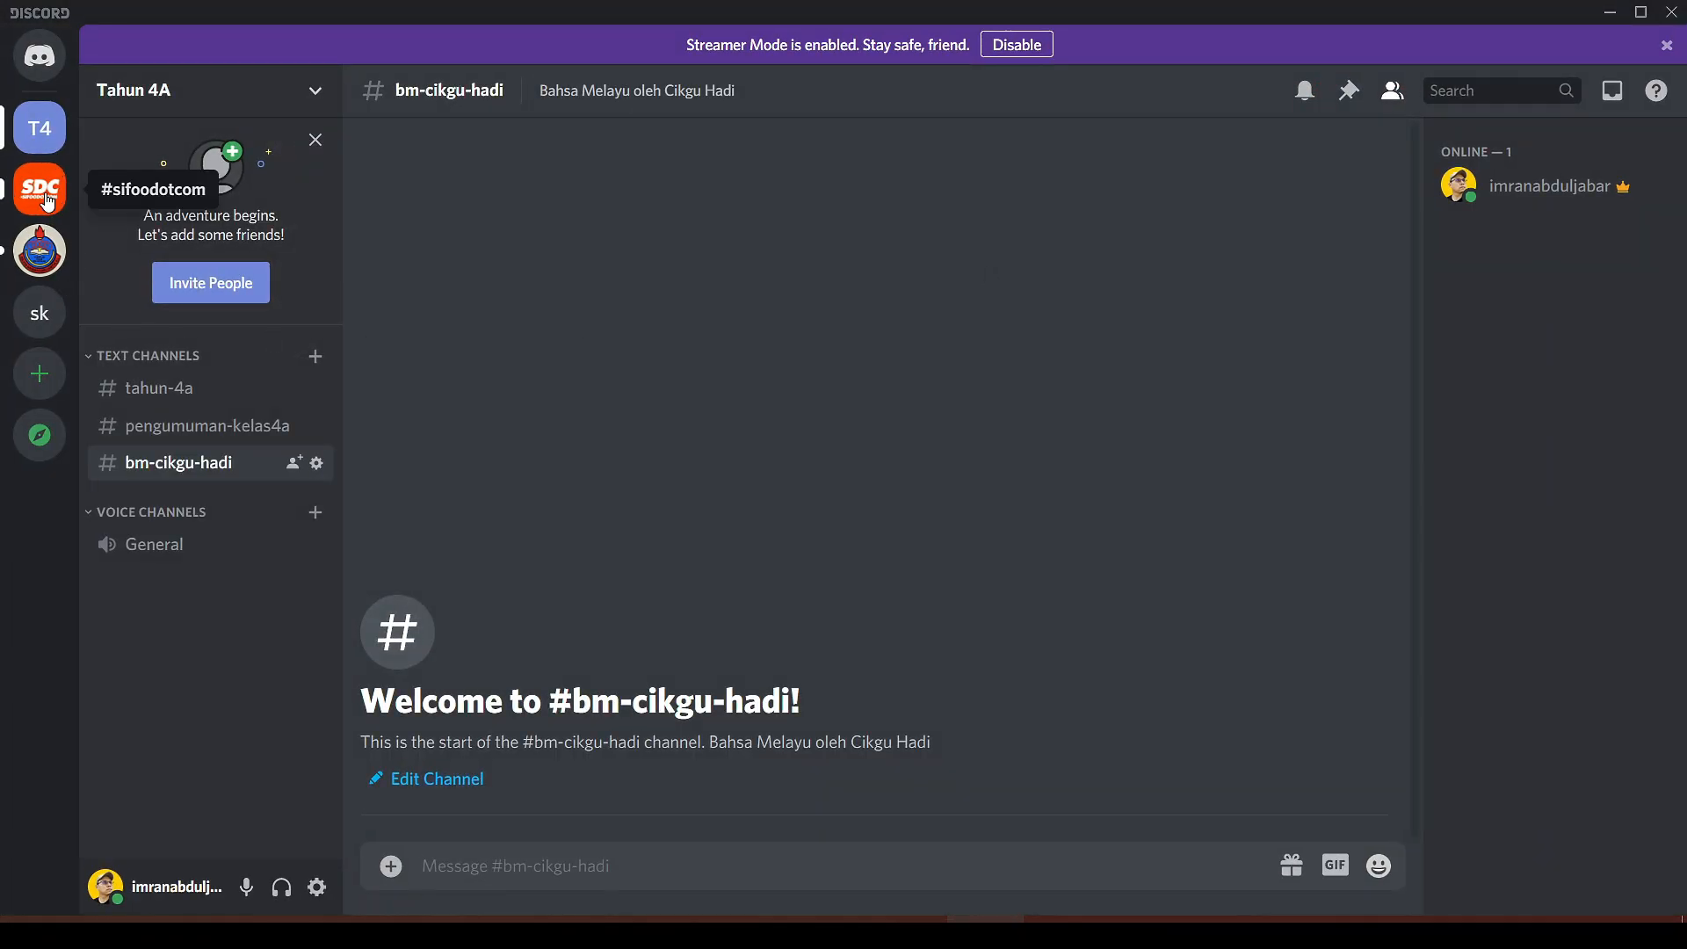
left_click(39, 190)
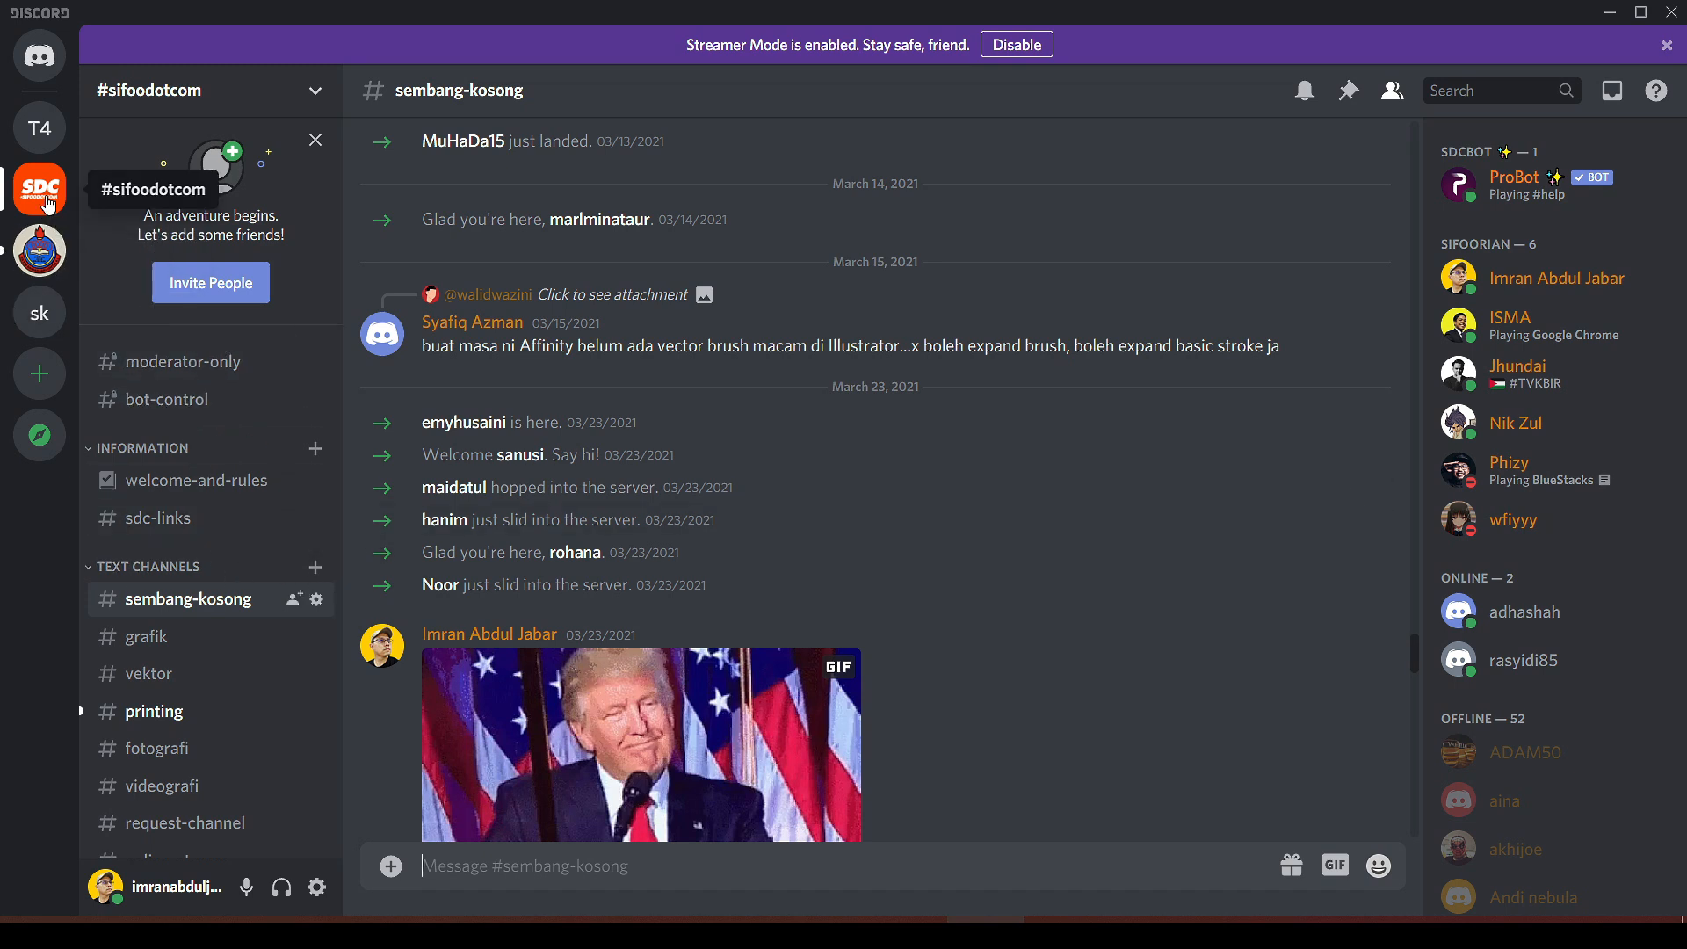
right_click(39, 189)
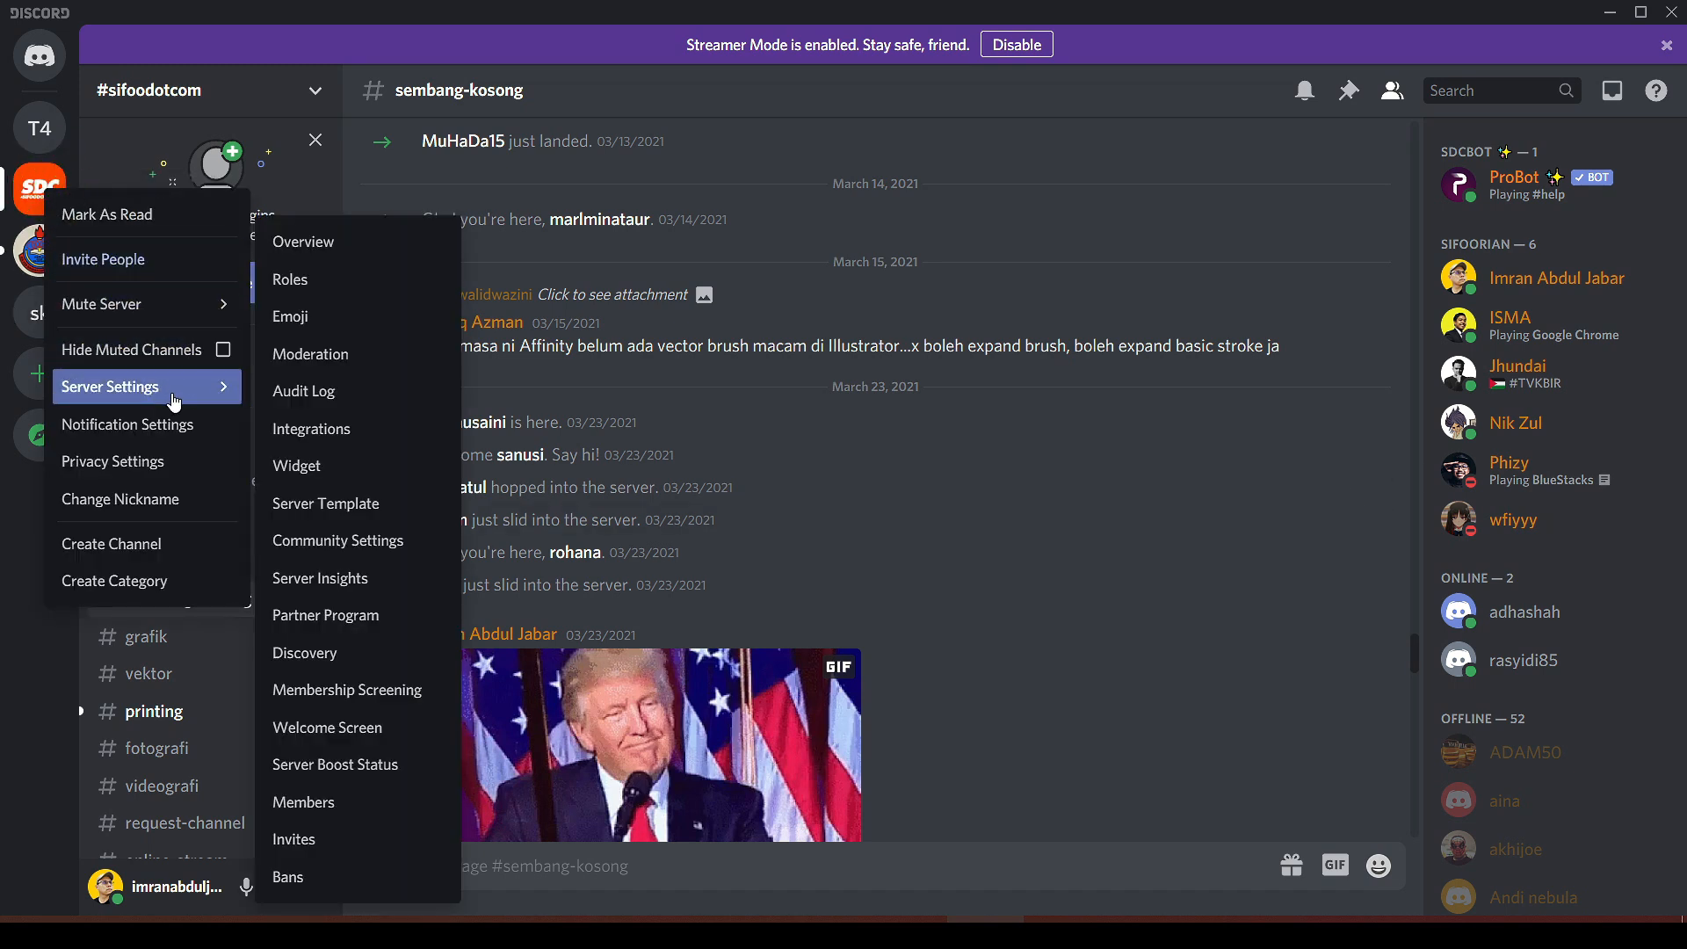
left_click(116, 385)
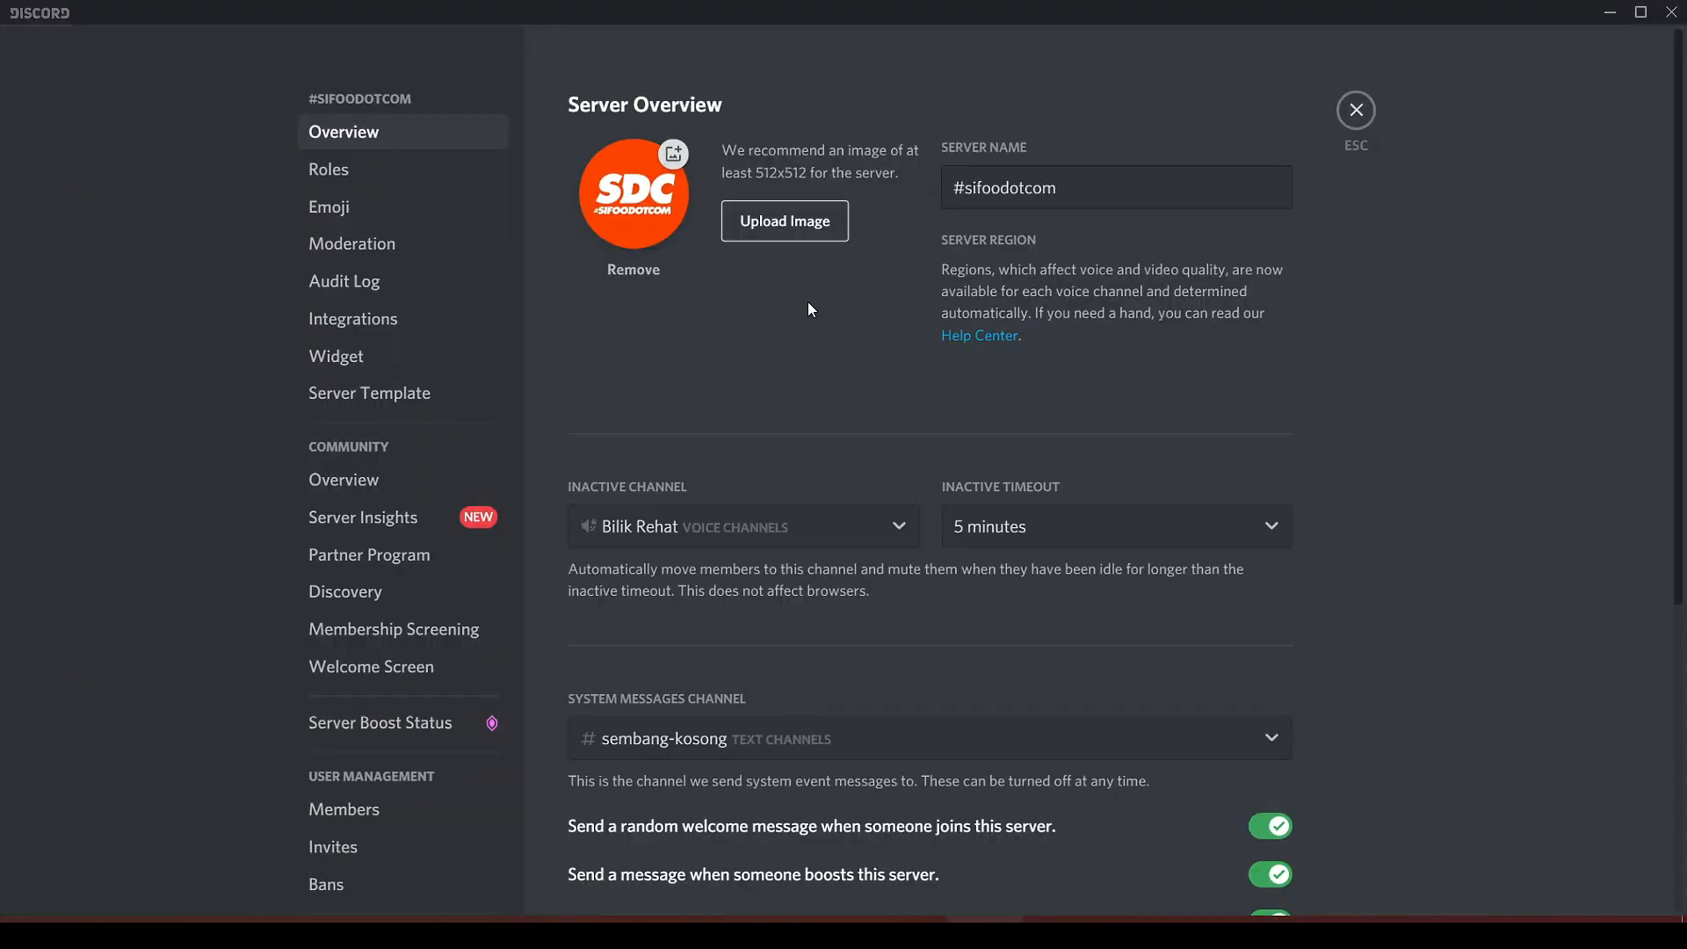
View the members assigned to the moderator role in the #sifoodotcom server's role settings.
left_click(378, 176)
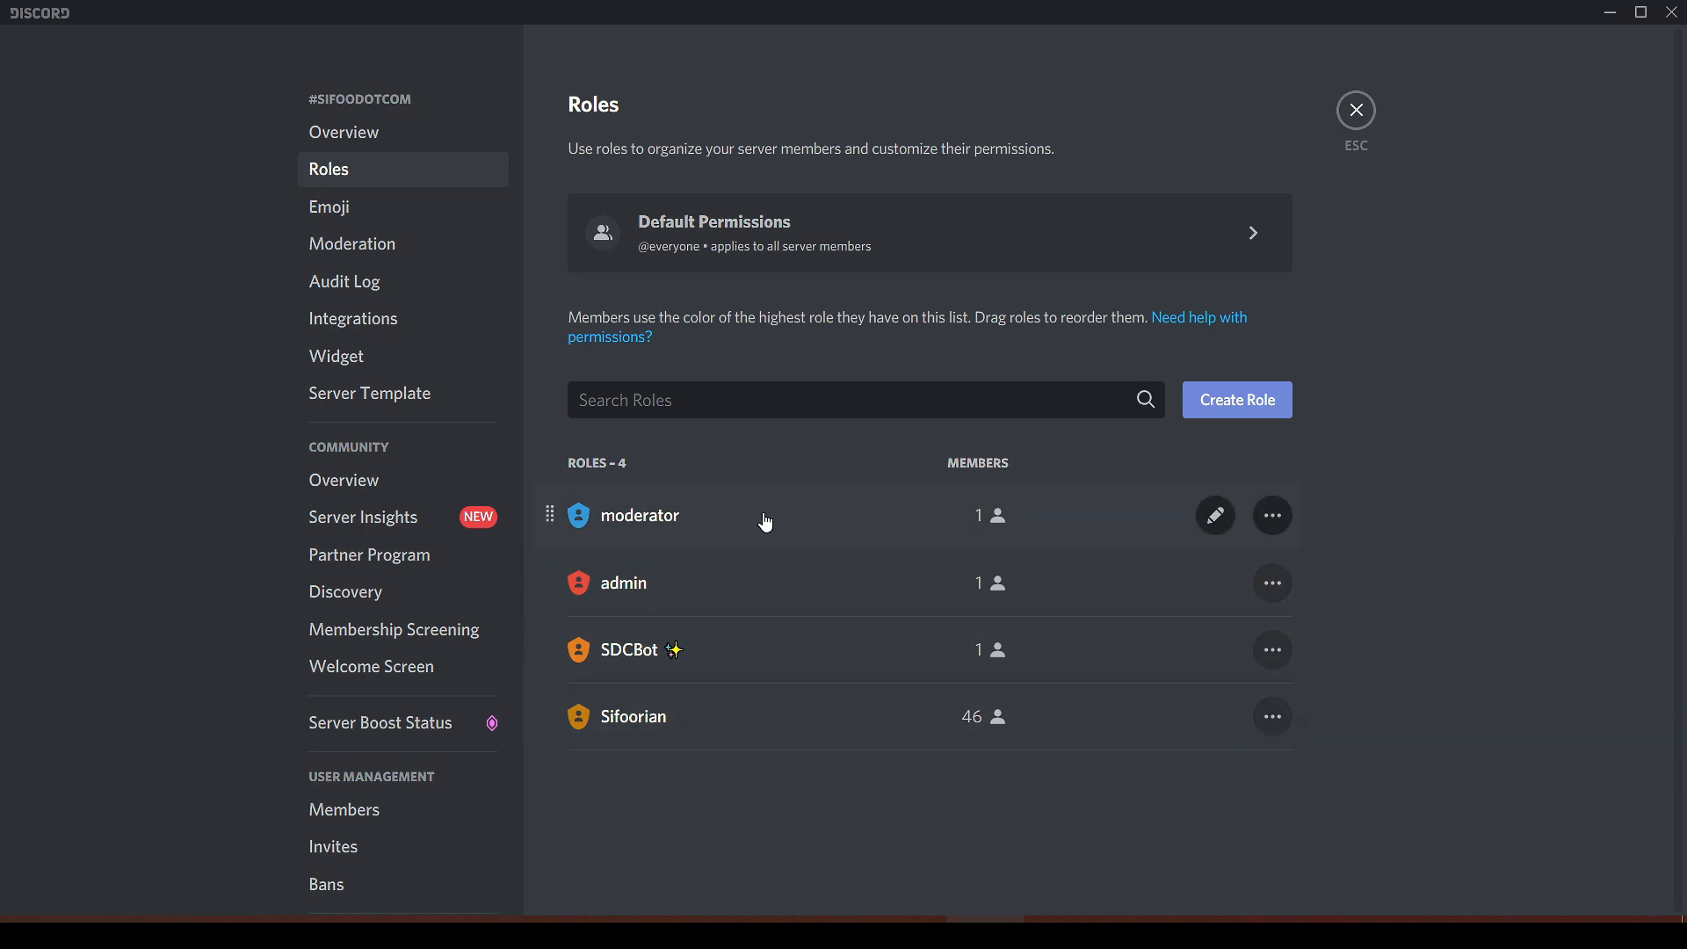
left_click(1215, 516)
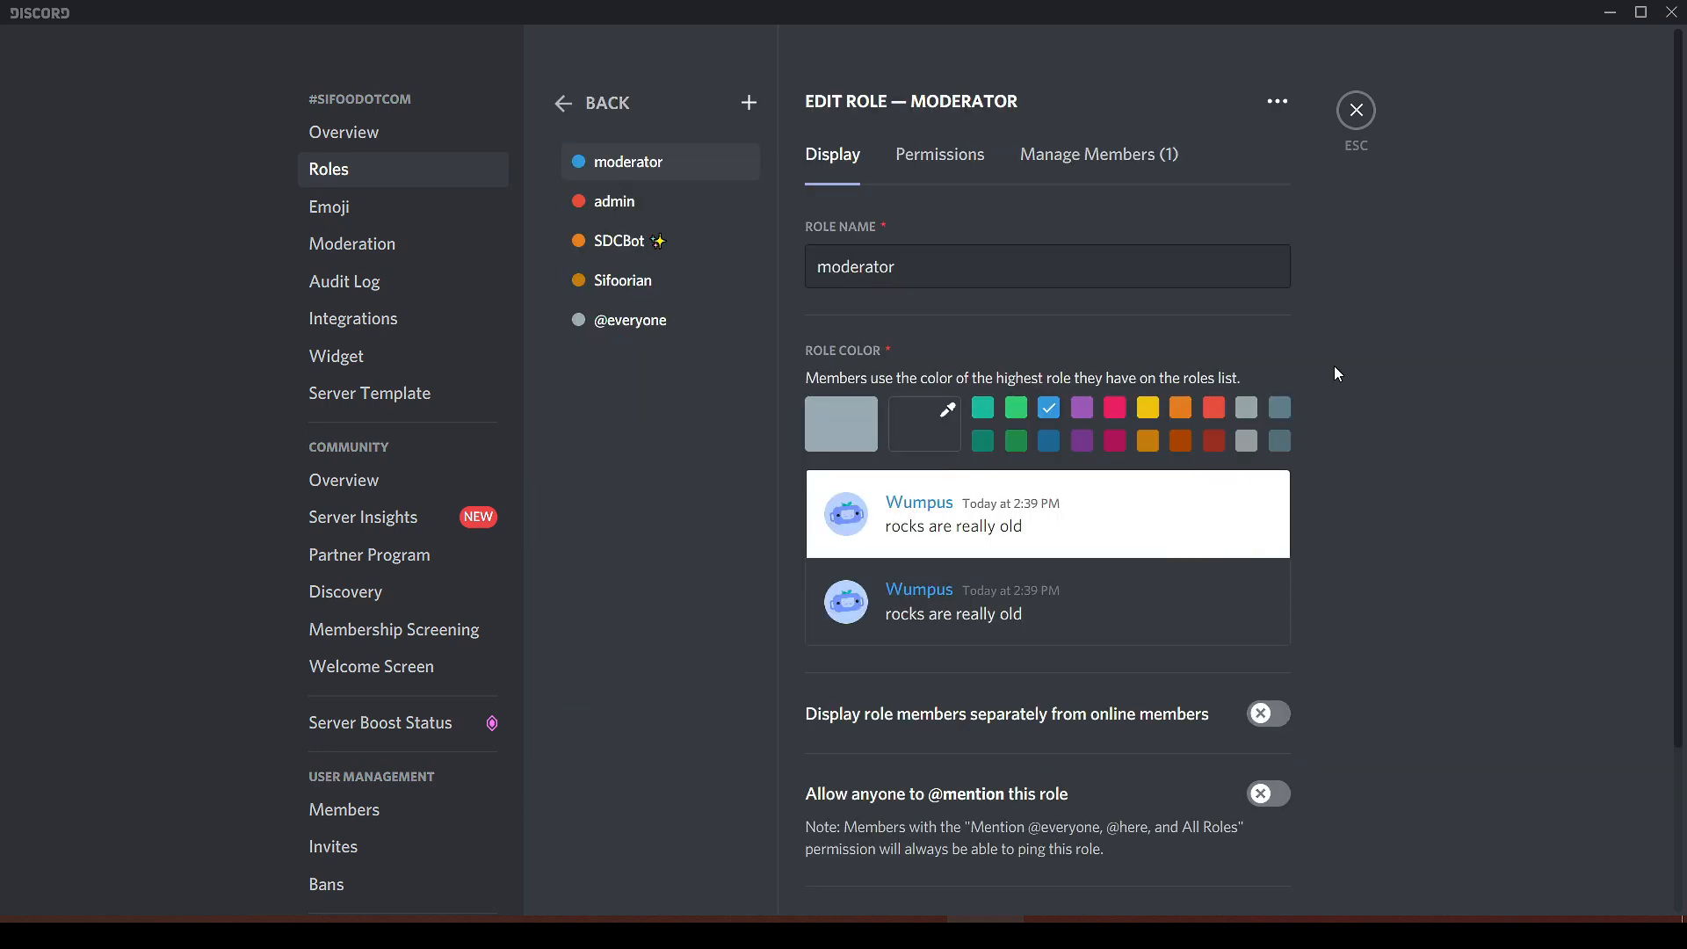
left_click(1063, 167)
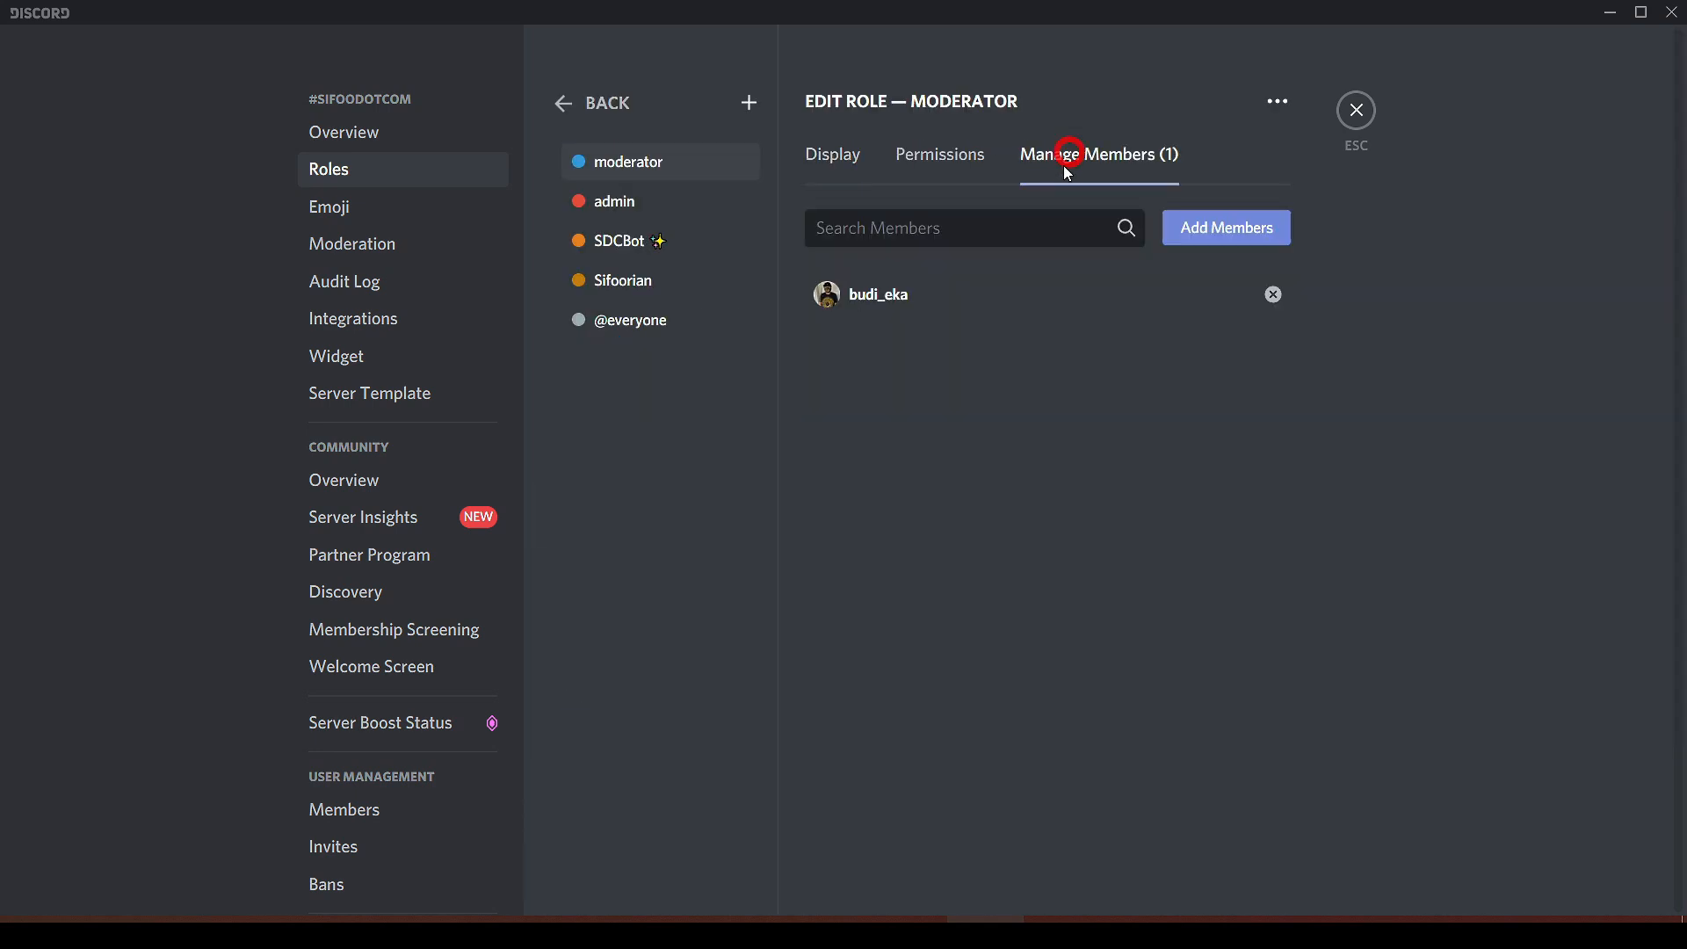
Select two members as candidates for the moderator role, and cancel without adding them.
left_click(1207, 234)
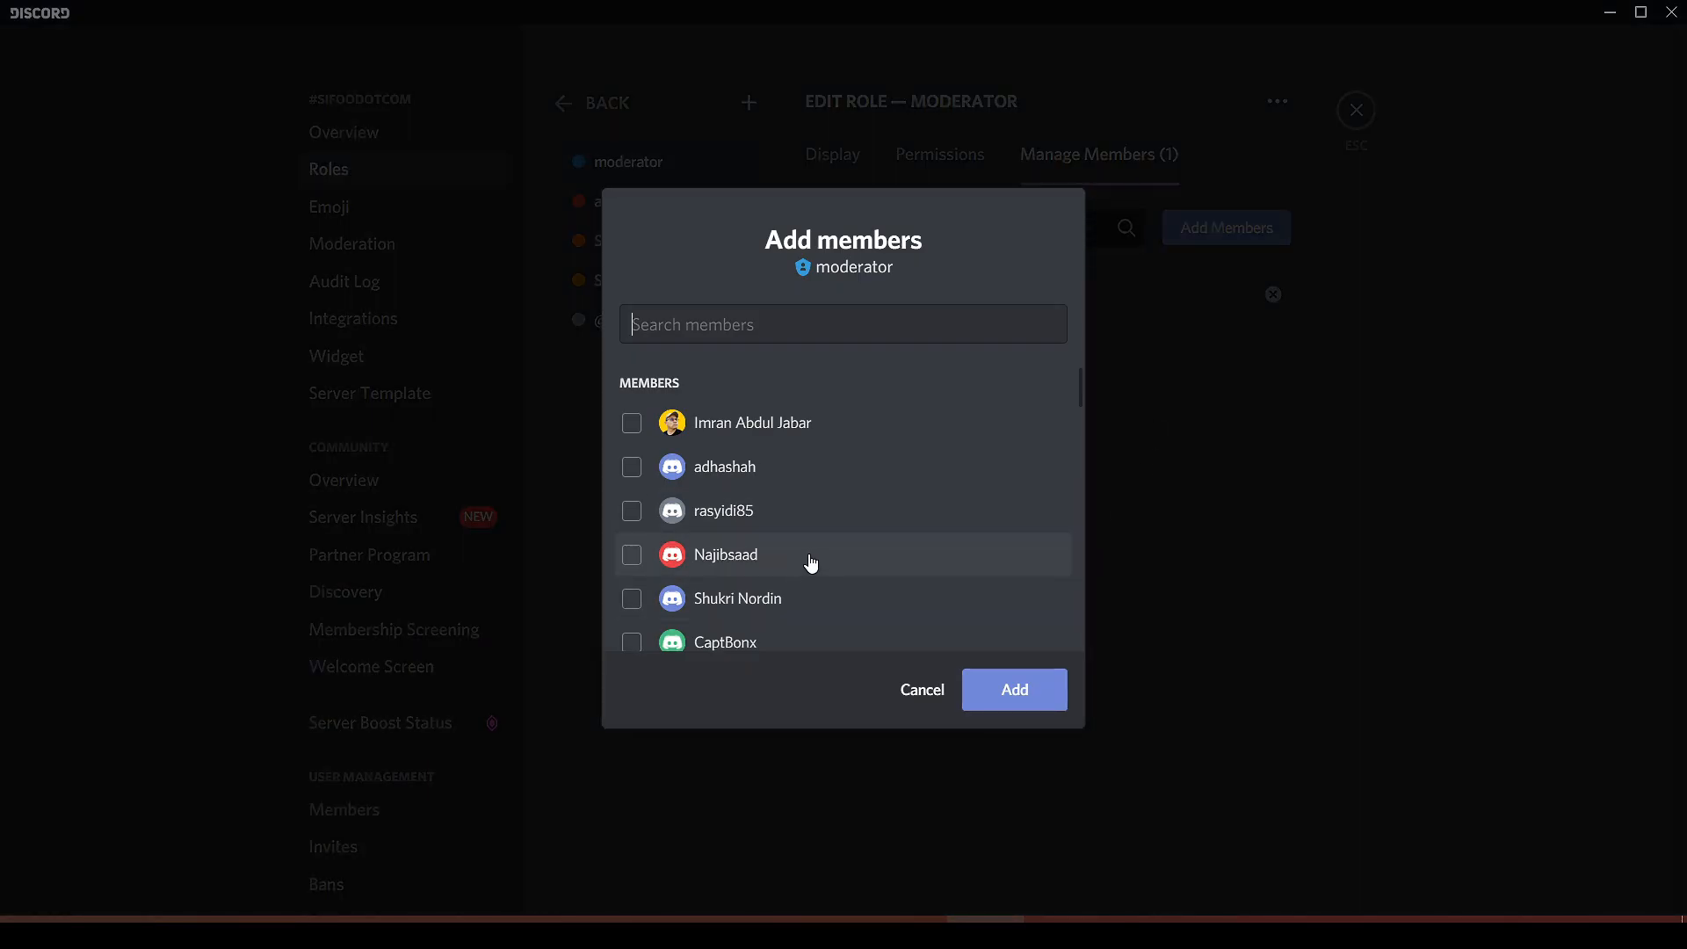
scroll(807, 527, "down", 3)
scroll(756, 519, "up", 3)
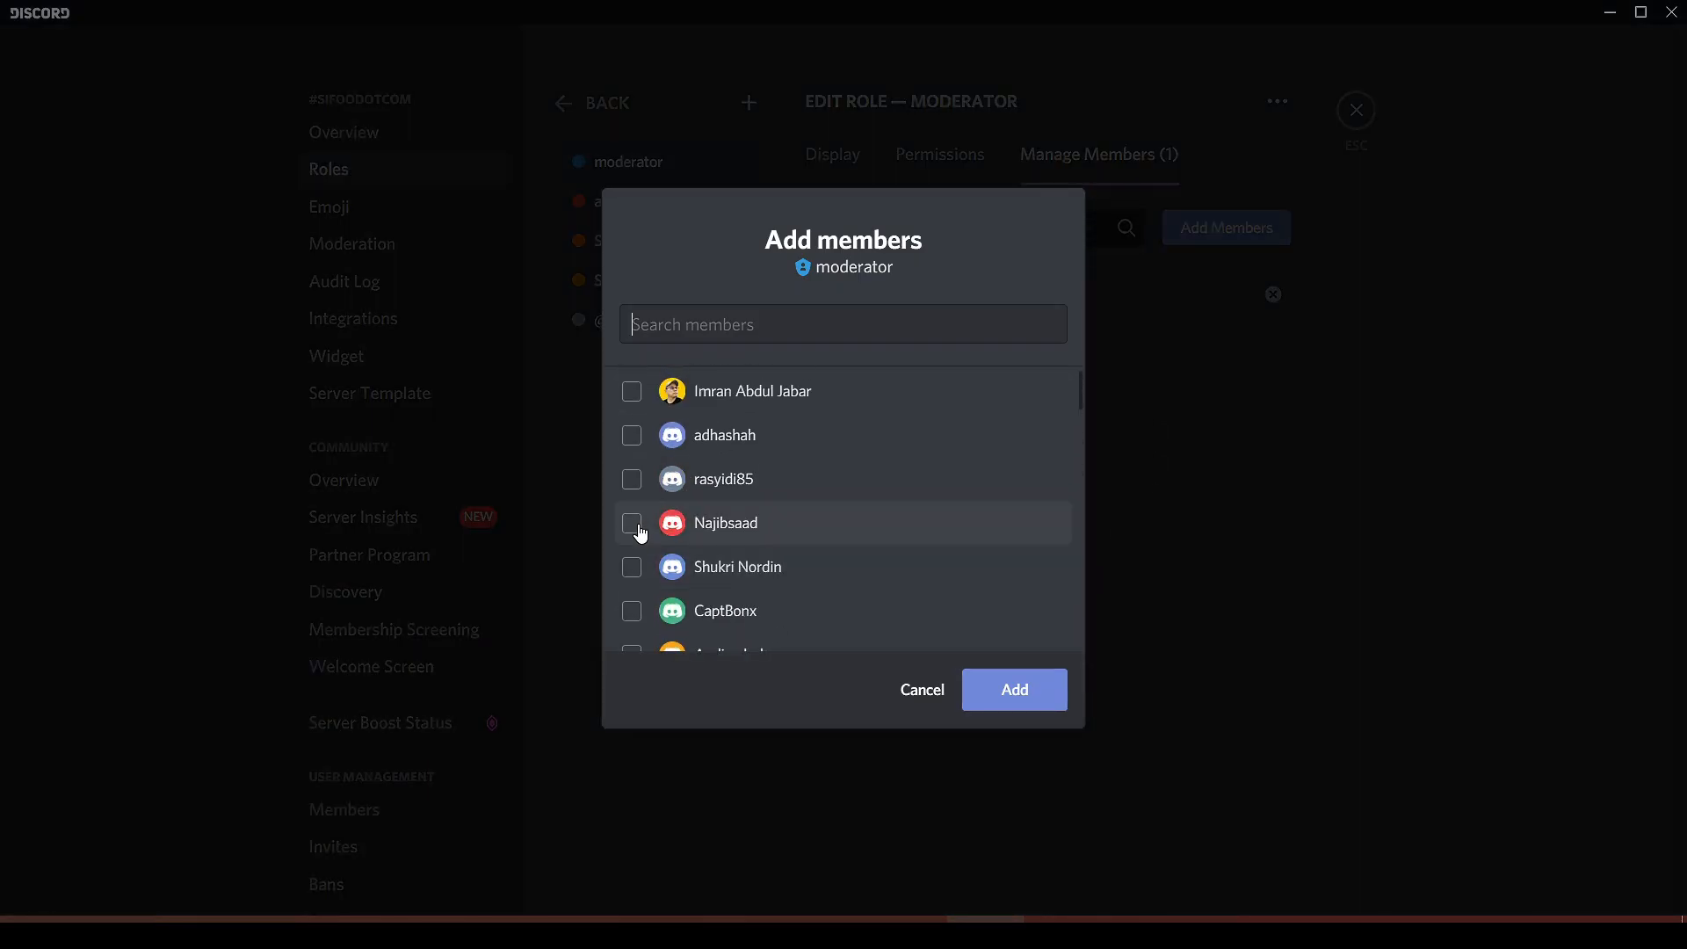
left_click(631, 522)
scroll(632, 571, "down", 5)
left_click(629, 508)
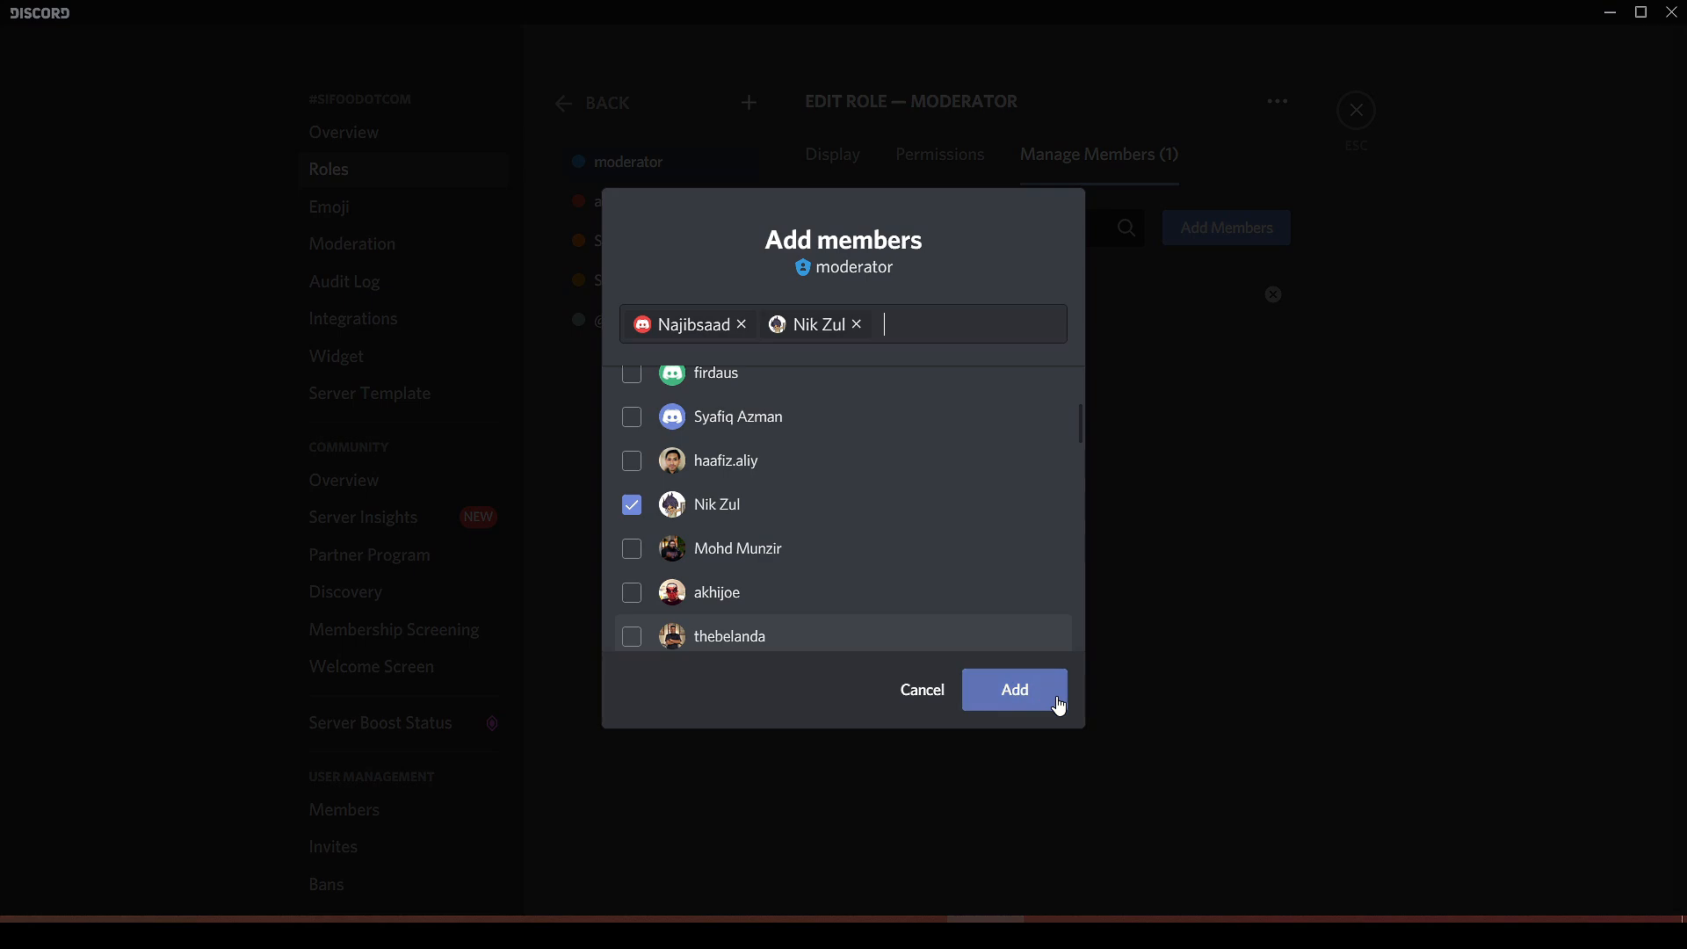
left_click(922, 690)
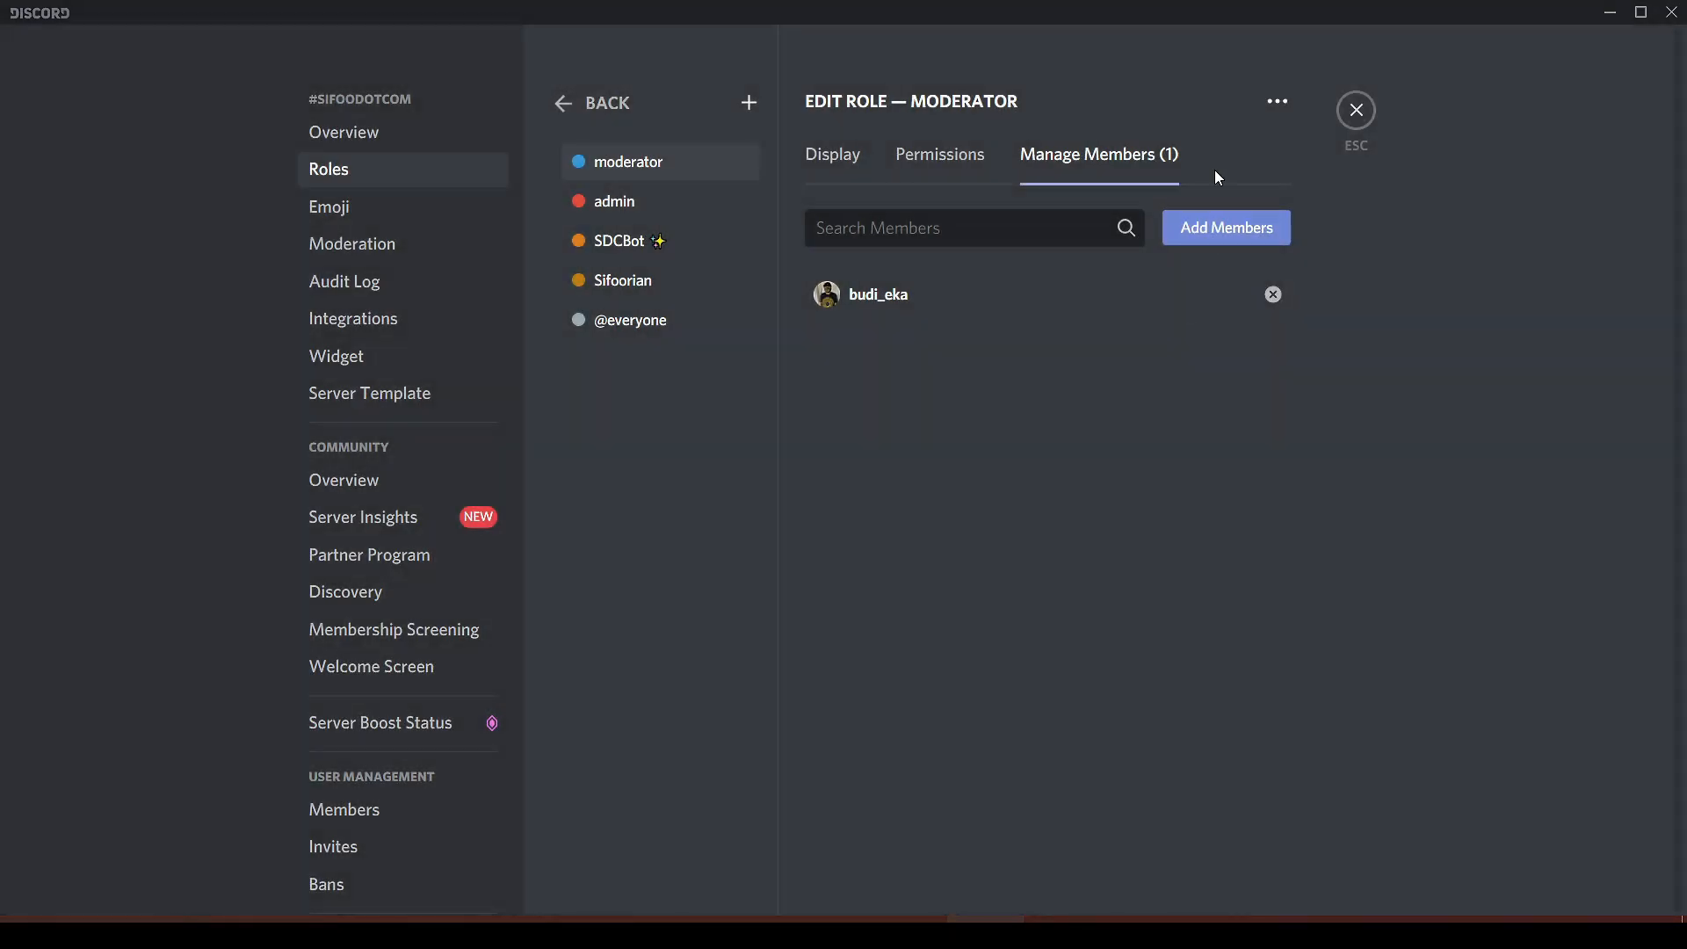
Review the member lists of the Sifoorian and SDCBot roles.
left_click(640, 279)
scroll(979, 632, "down", 12)
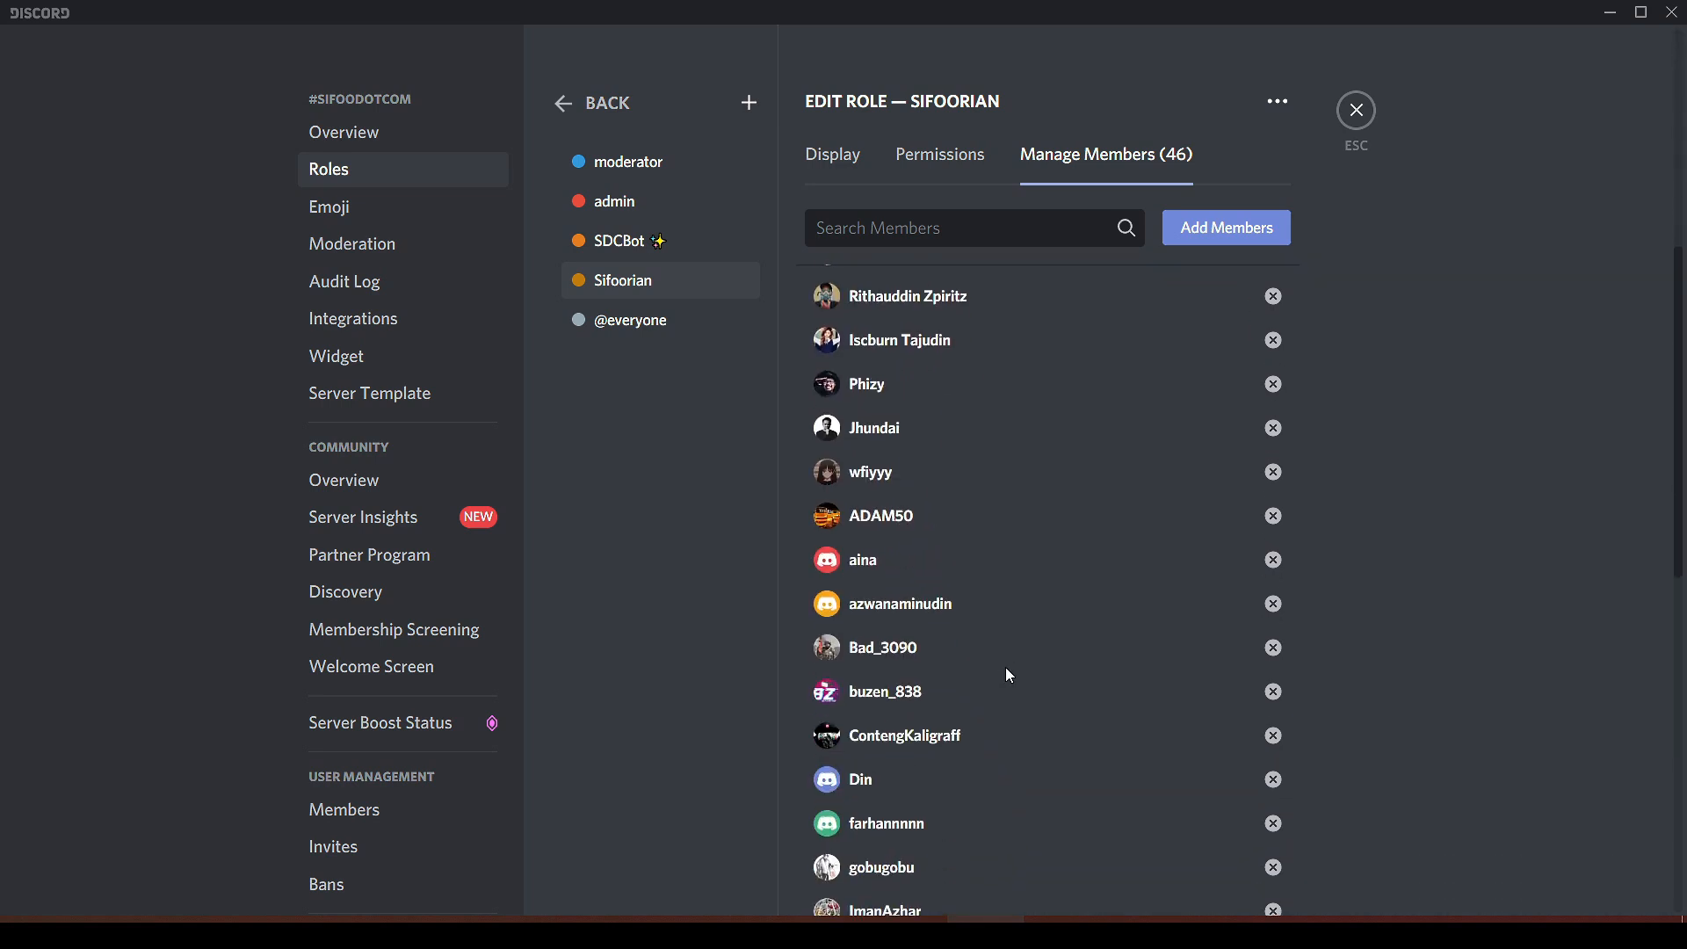
scroll(982, 656, "up", 12)
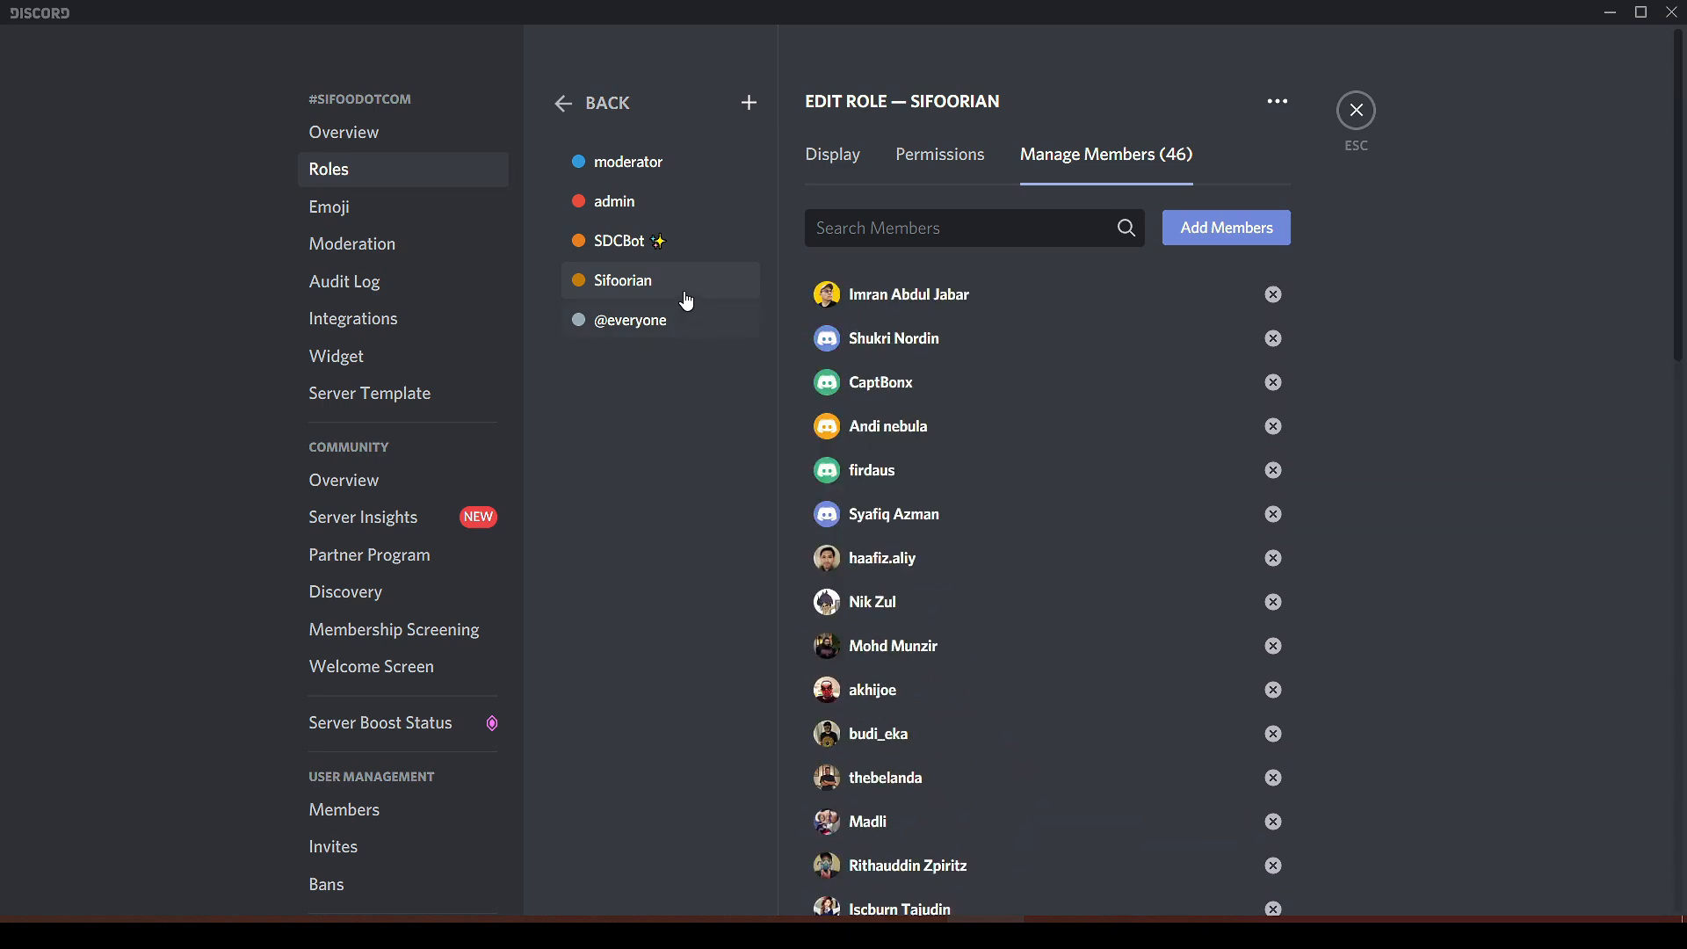
left_click(621, 243)
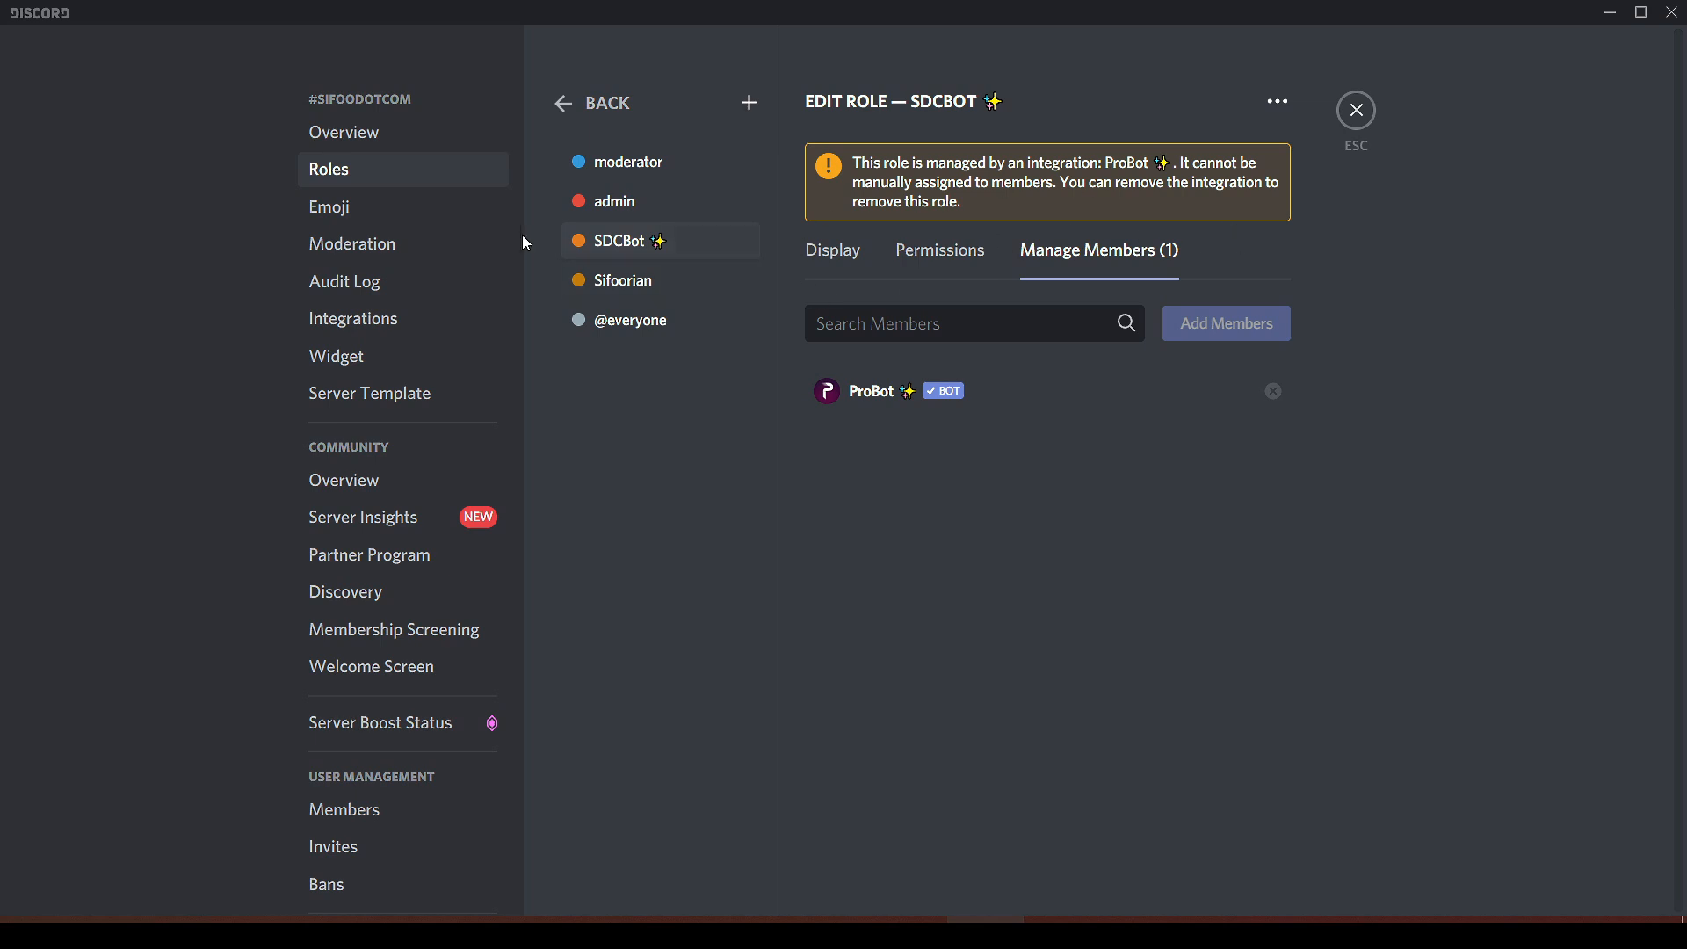
Leave the #sifoodotcom settings, return to the Tahun 4A server and open its emoji settings.
left_click(1357, 110)
left_click(39, 127)
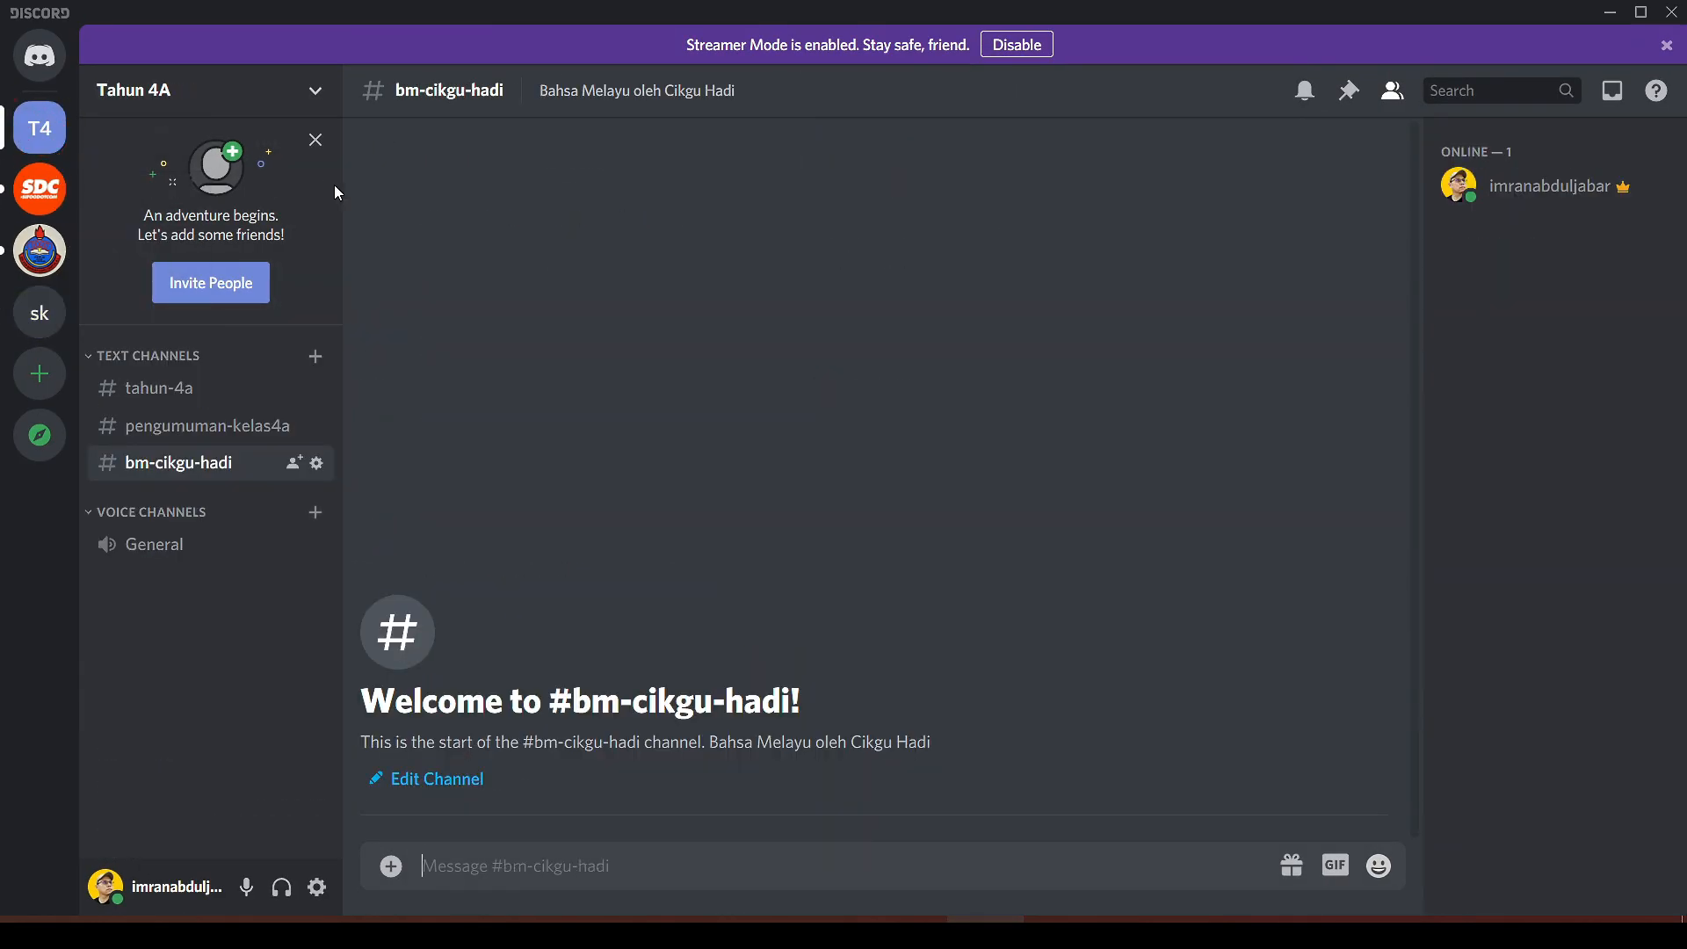
right_click(49, 132)
mouse_move(234, 329)
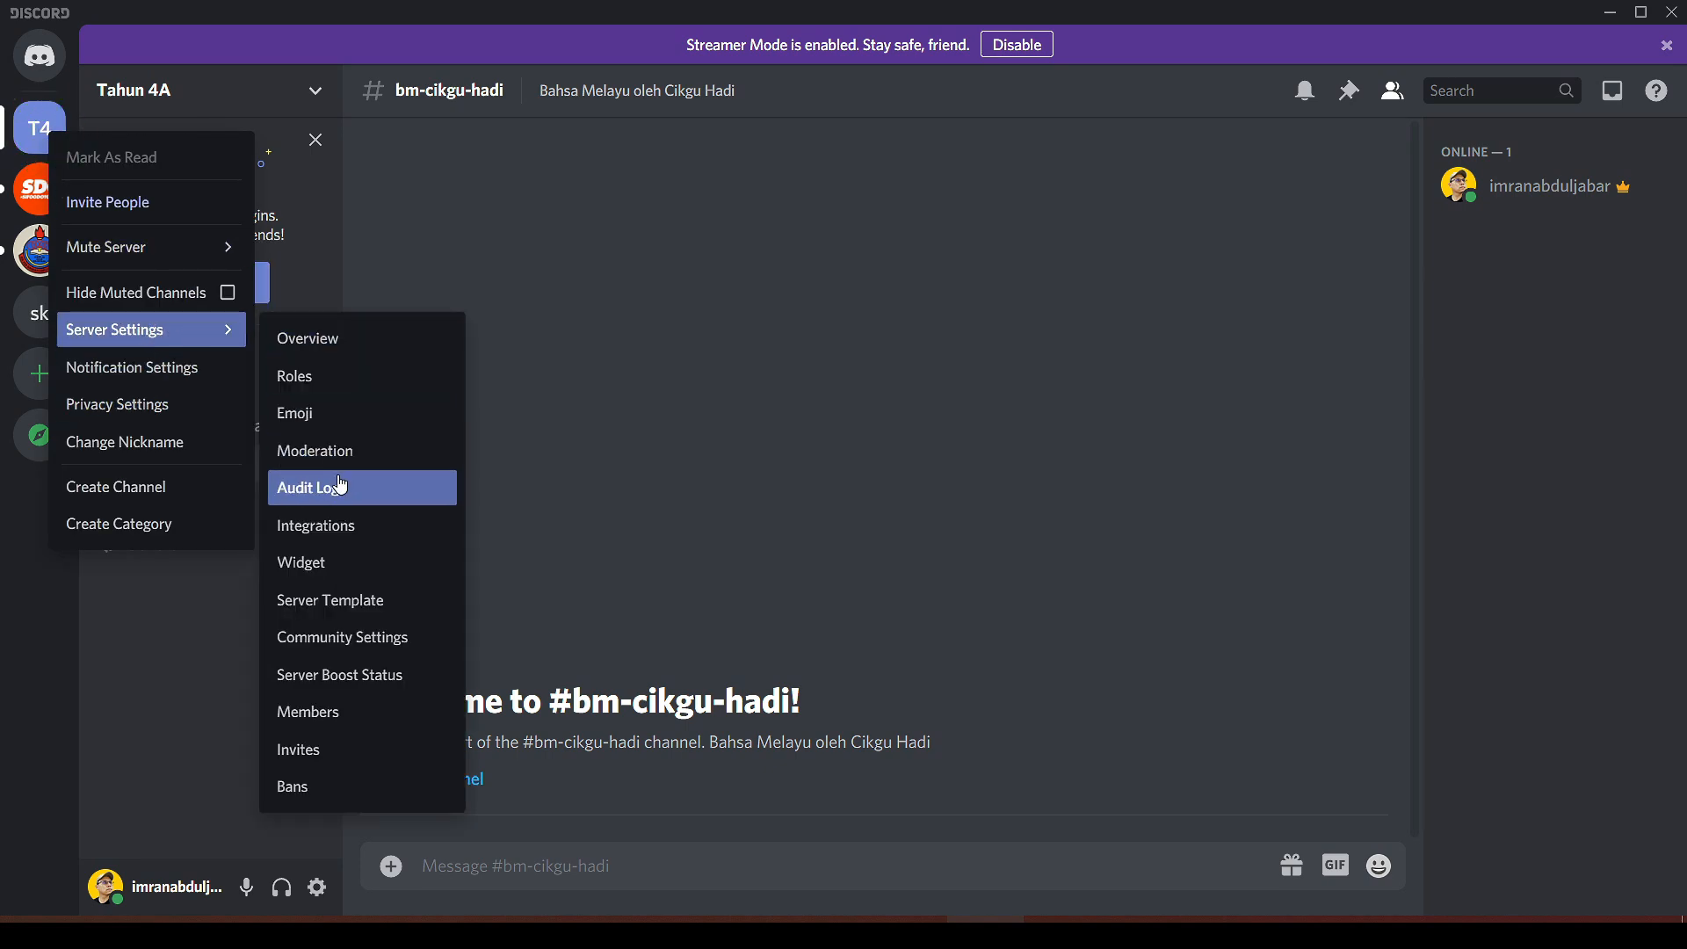
left_click(336, 422)
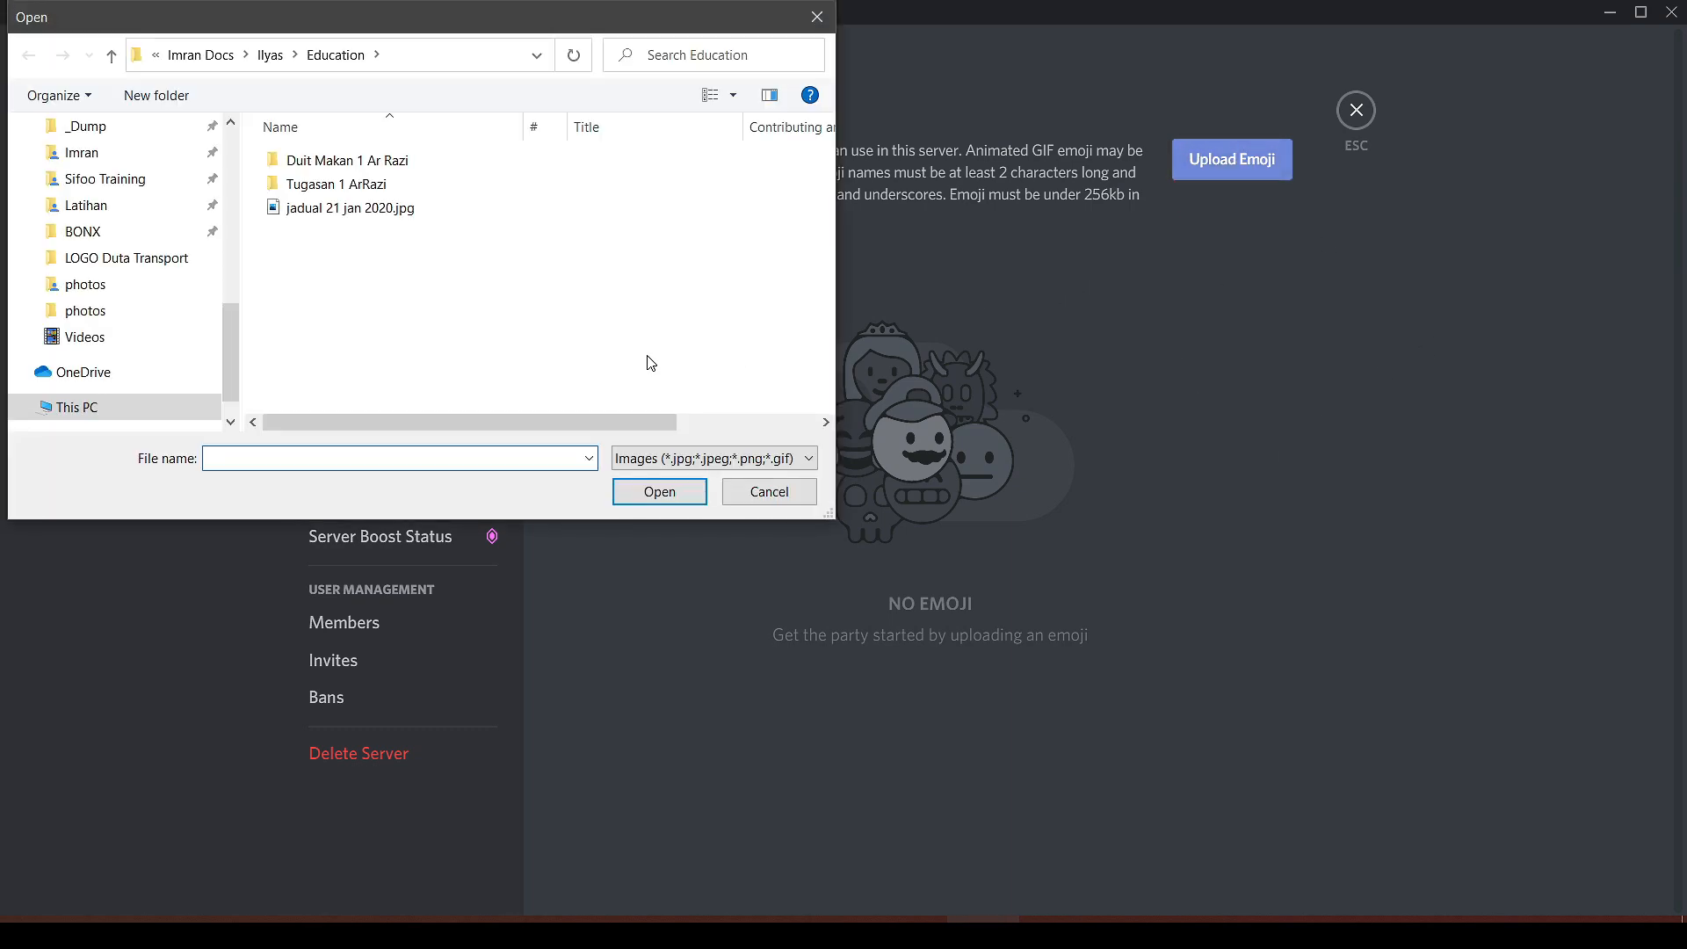
Upload jadual 21 jan 2020.jpg as a custom server emoji and set its alias to verygood.
left_click(308, 207)
left_click(659, 492)
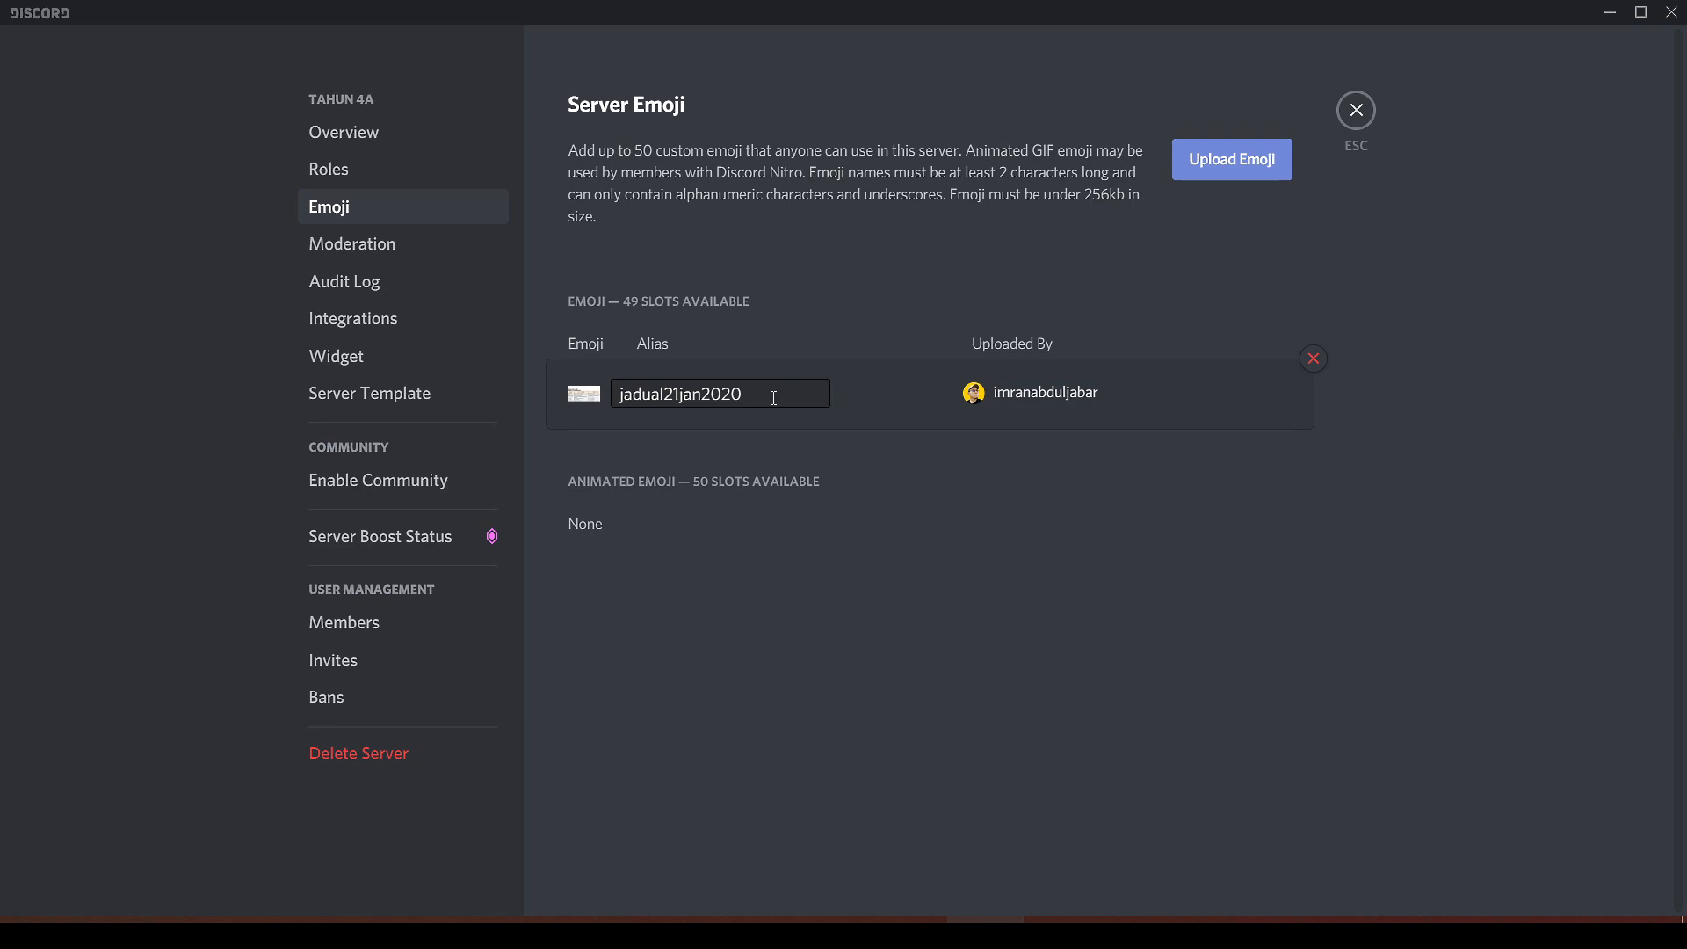
left_click_drag(774, 392, 518, 419)
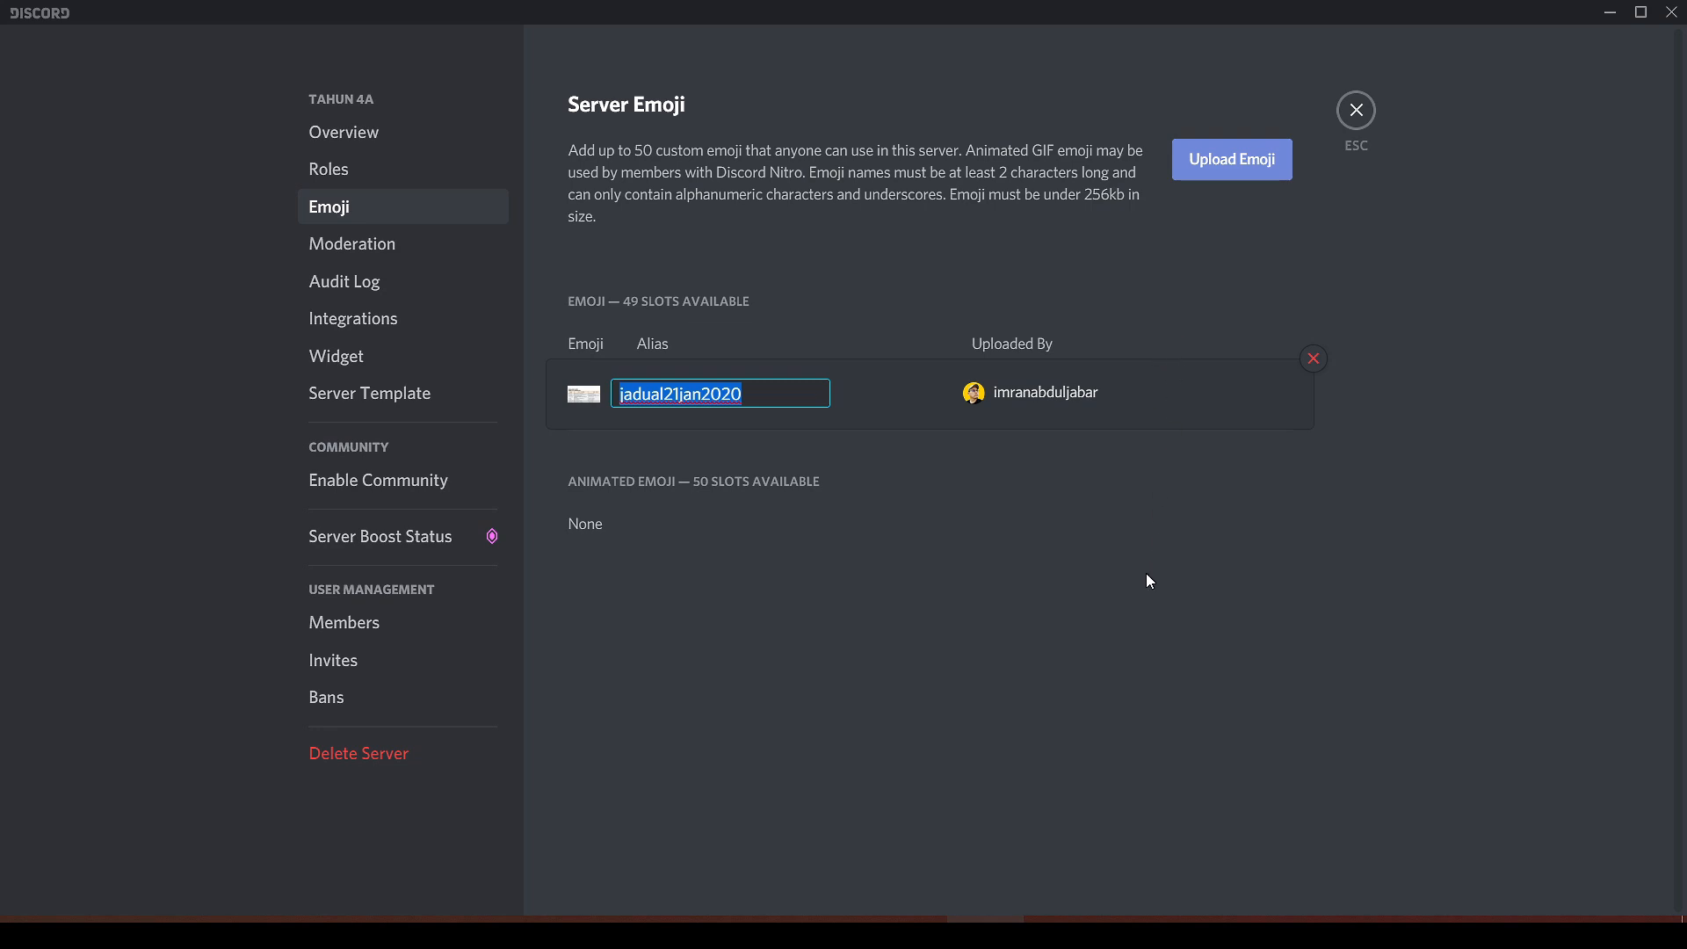
left_click(1039, 518)
left_click(753, 392)
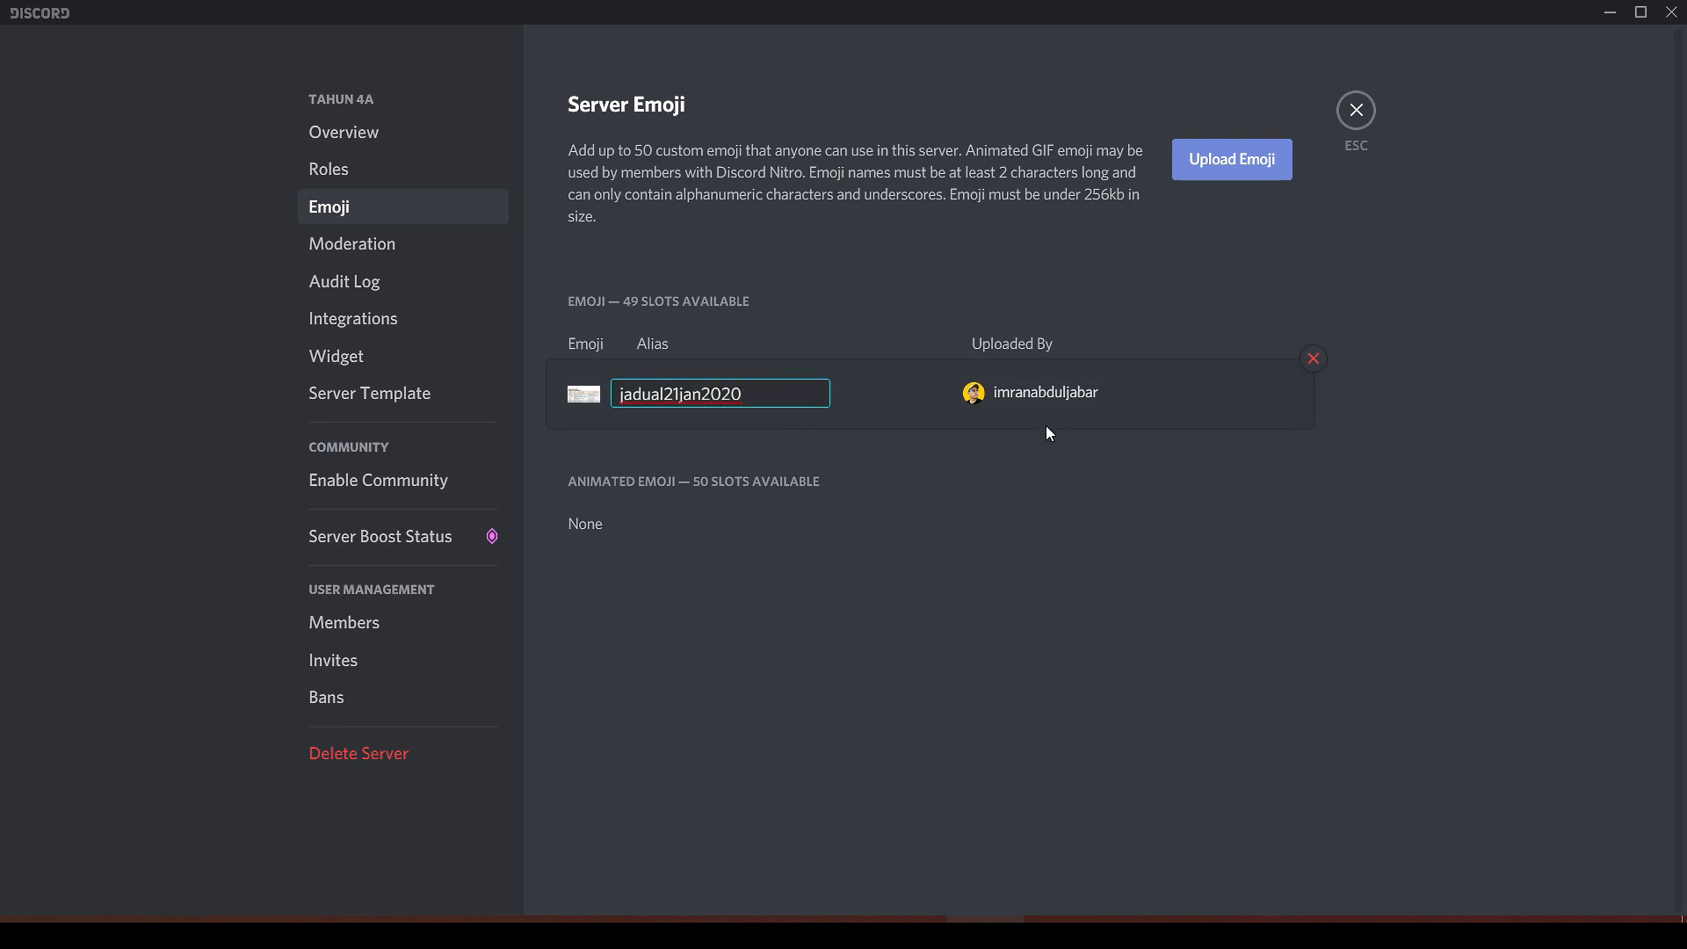
double_click(620, 394)
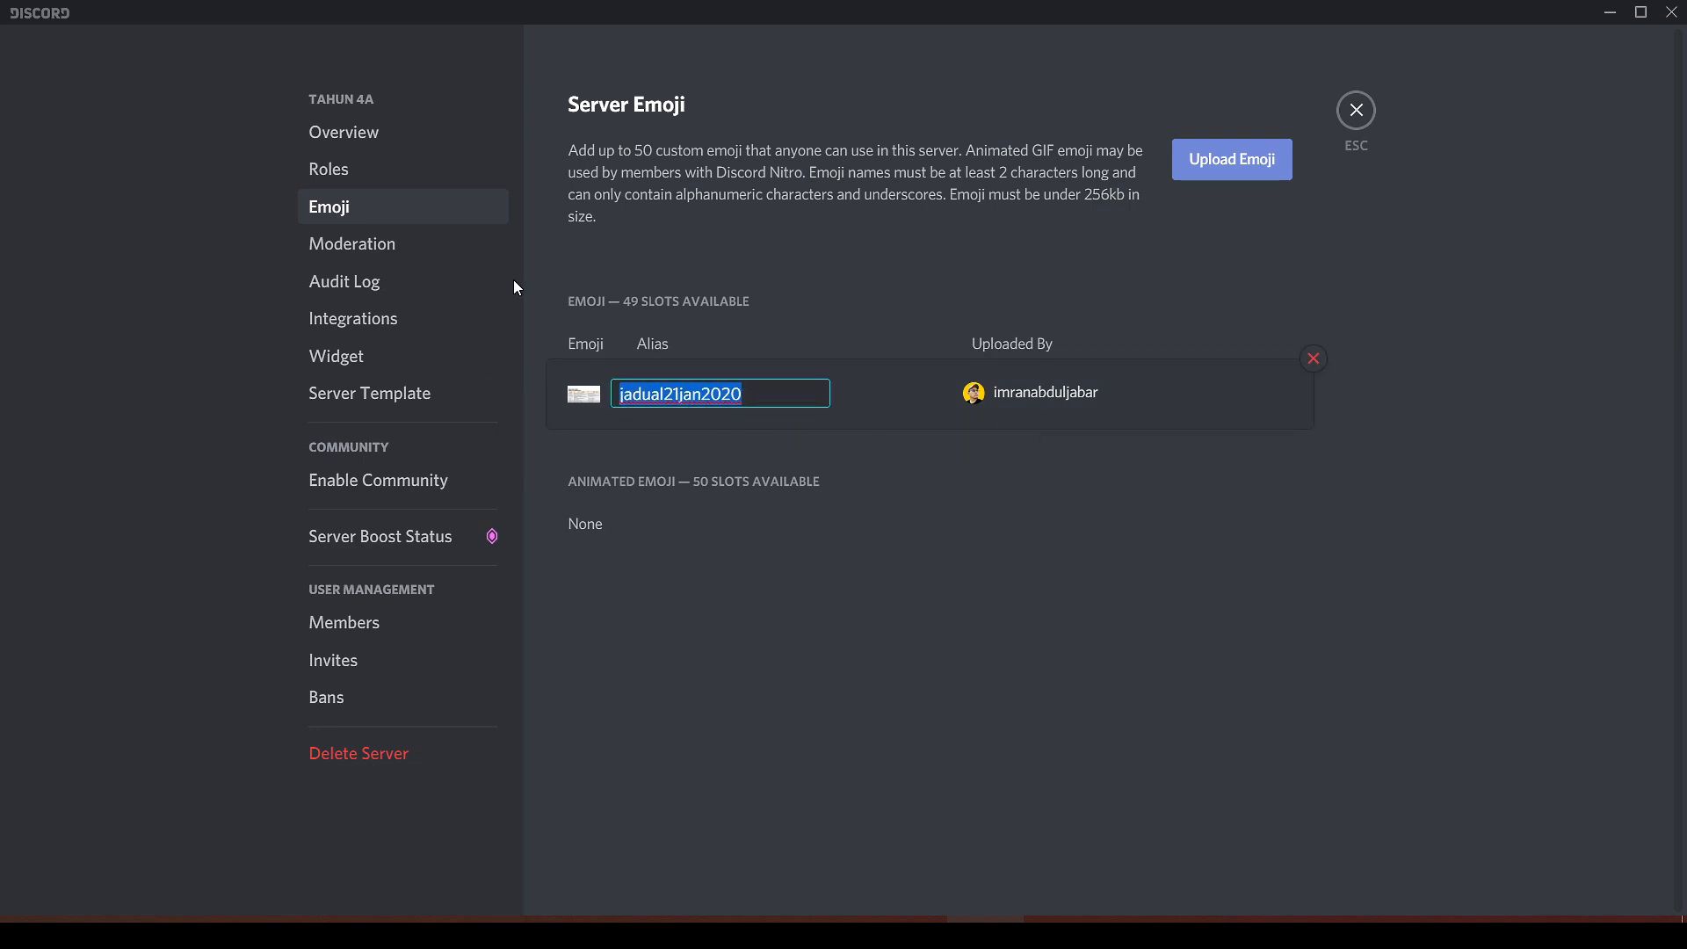
type("very")
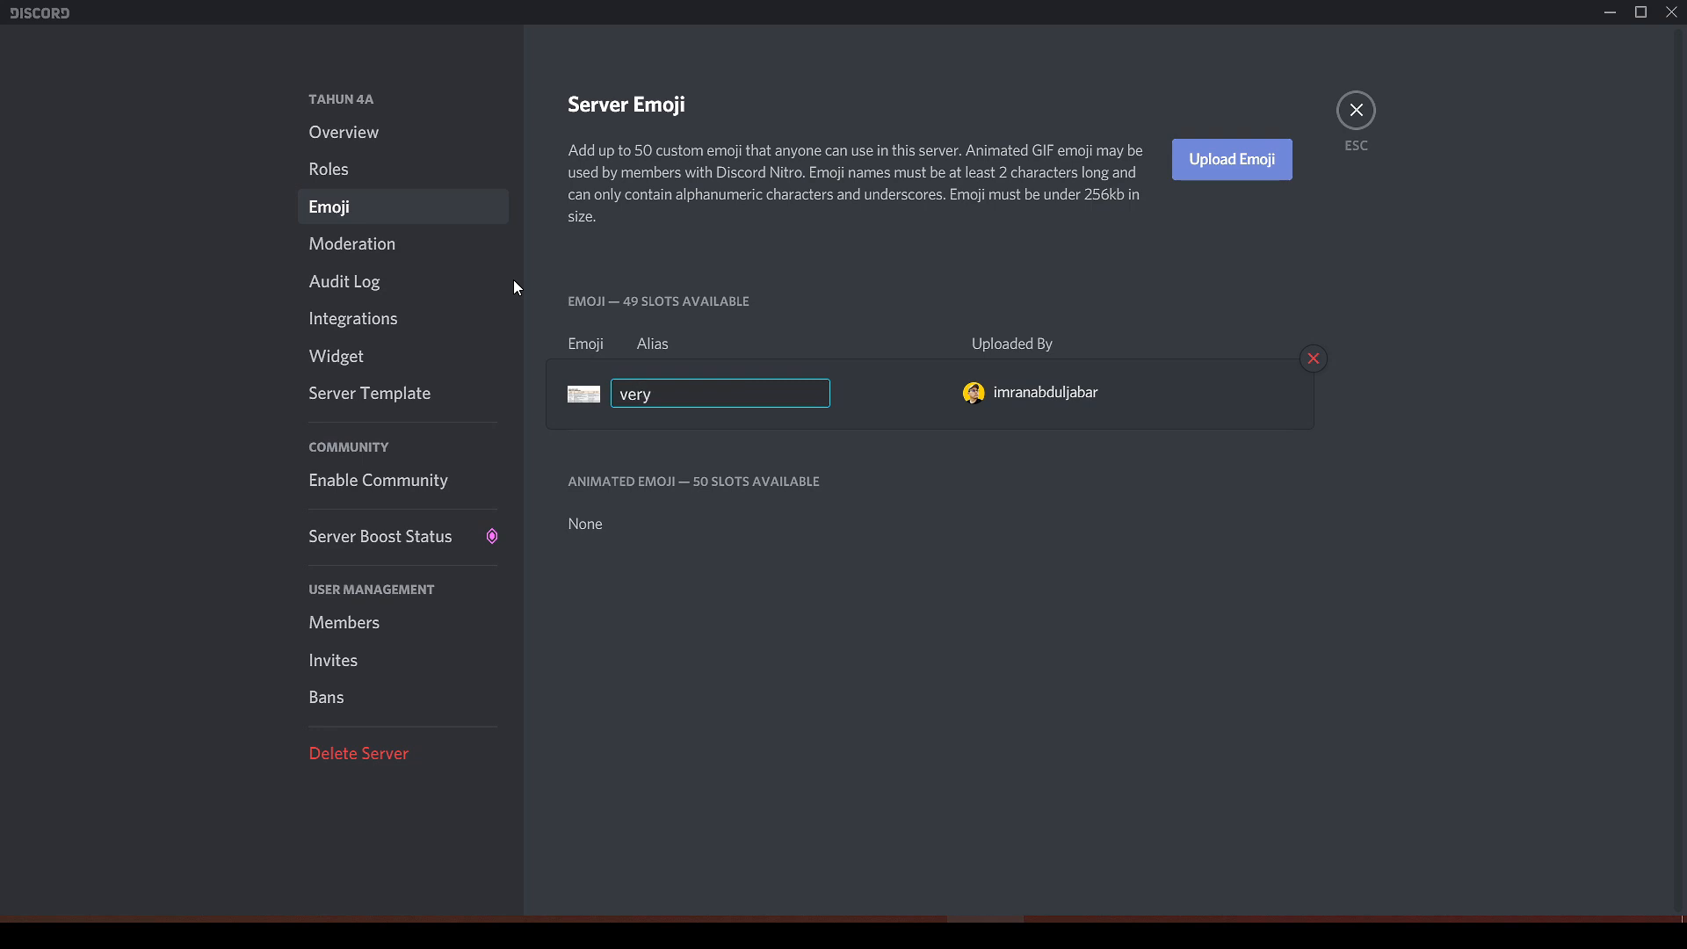
type("good")
left_click(919, 586)
left_click_drag(703, 397, 559, 411)
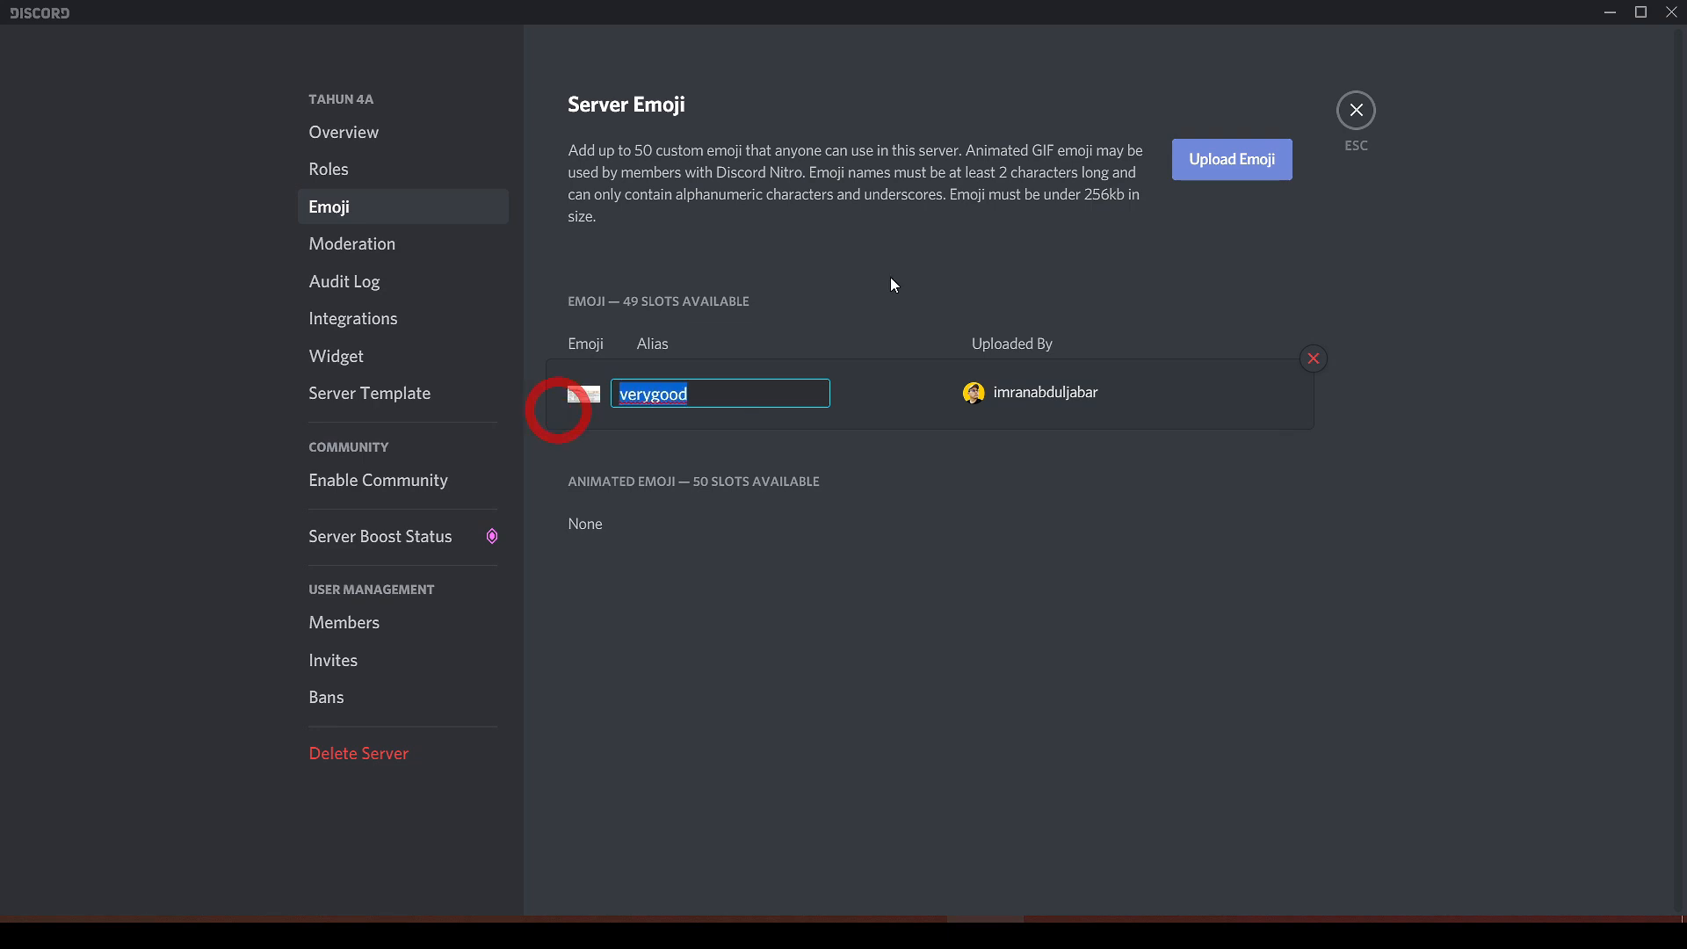
left_click(1137, 554)
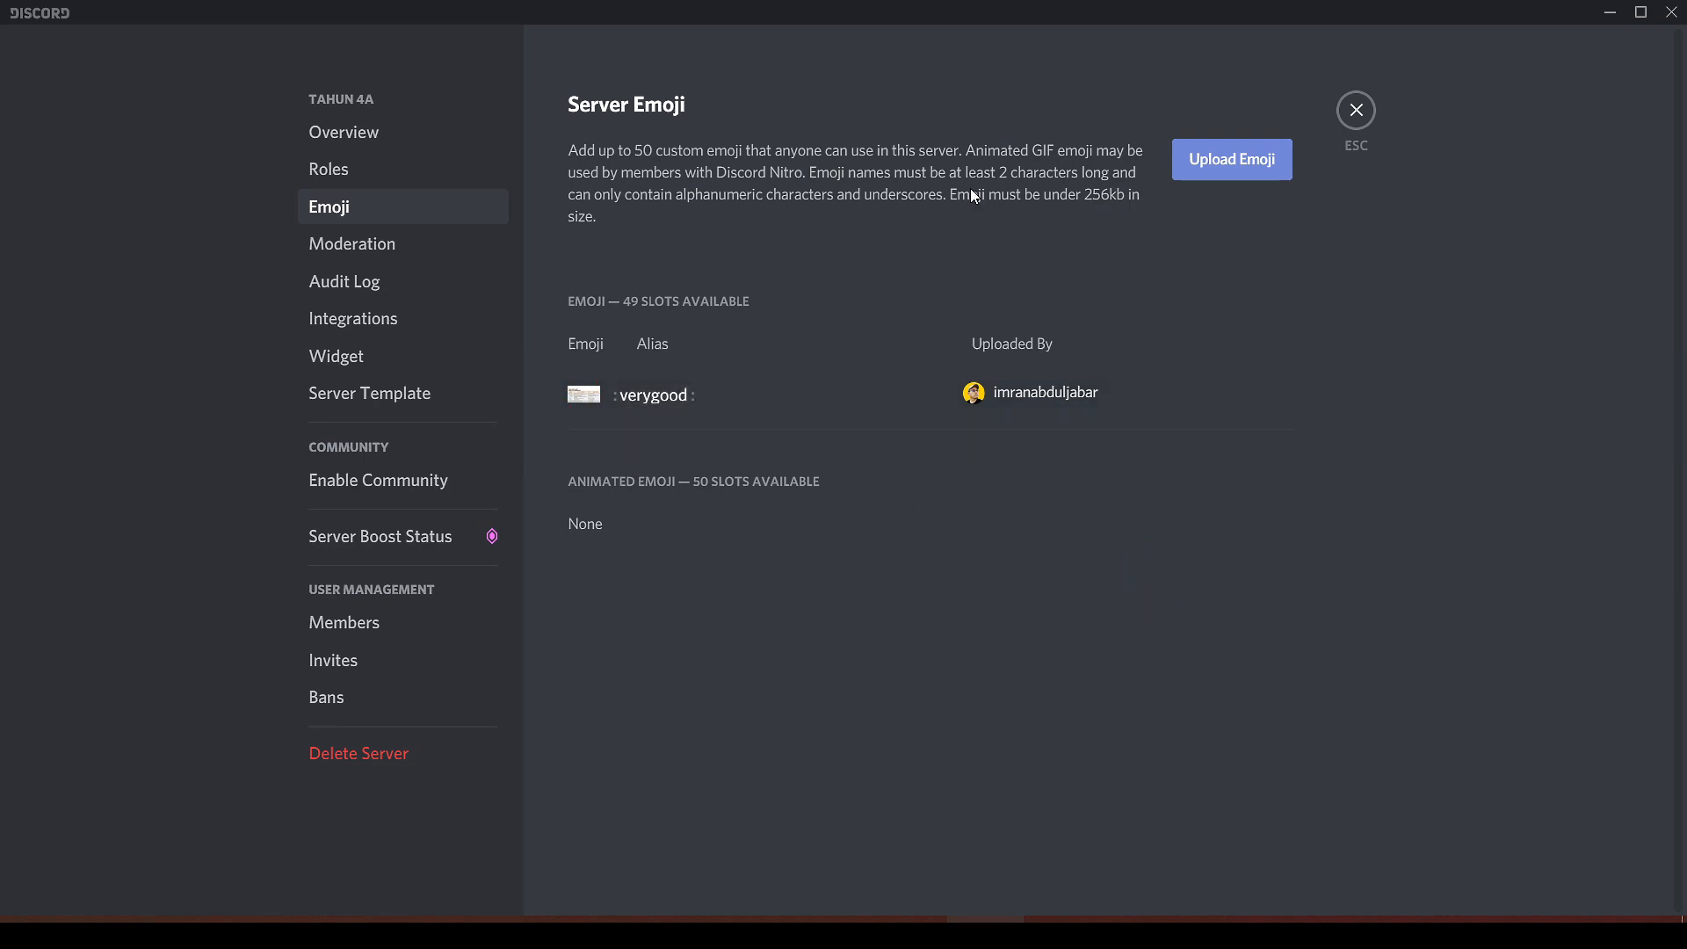
Delete the verygood emoji from the Tahun 4A server.
double_click(761, 401)
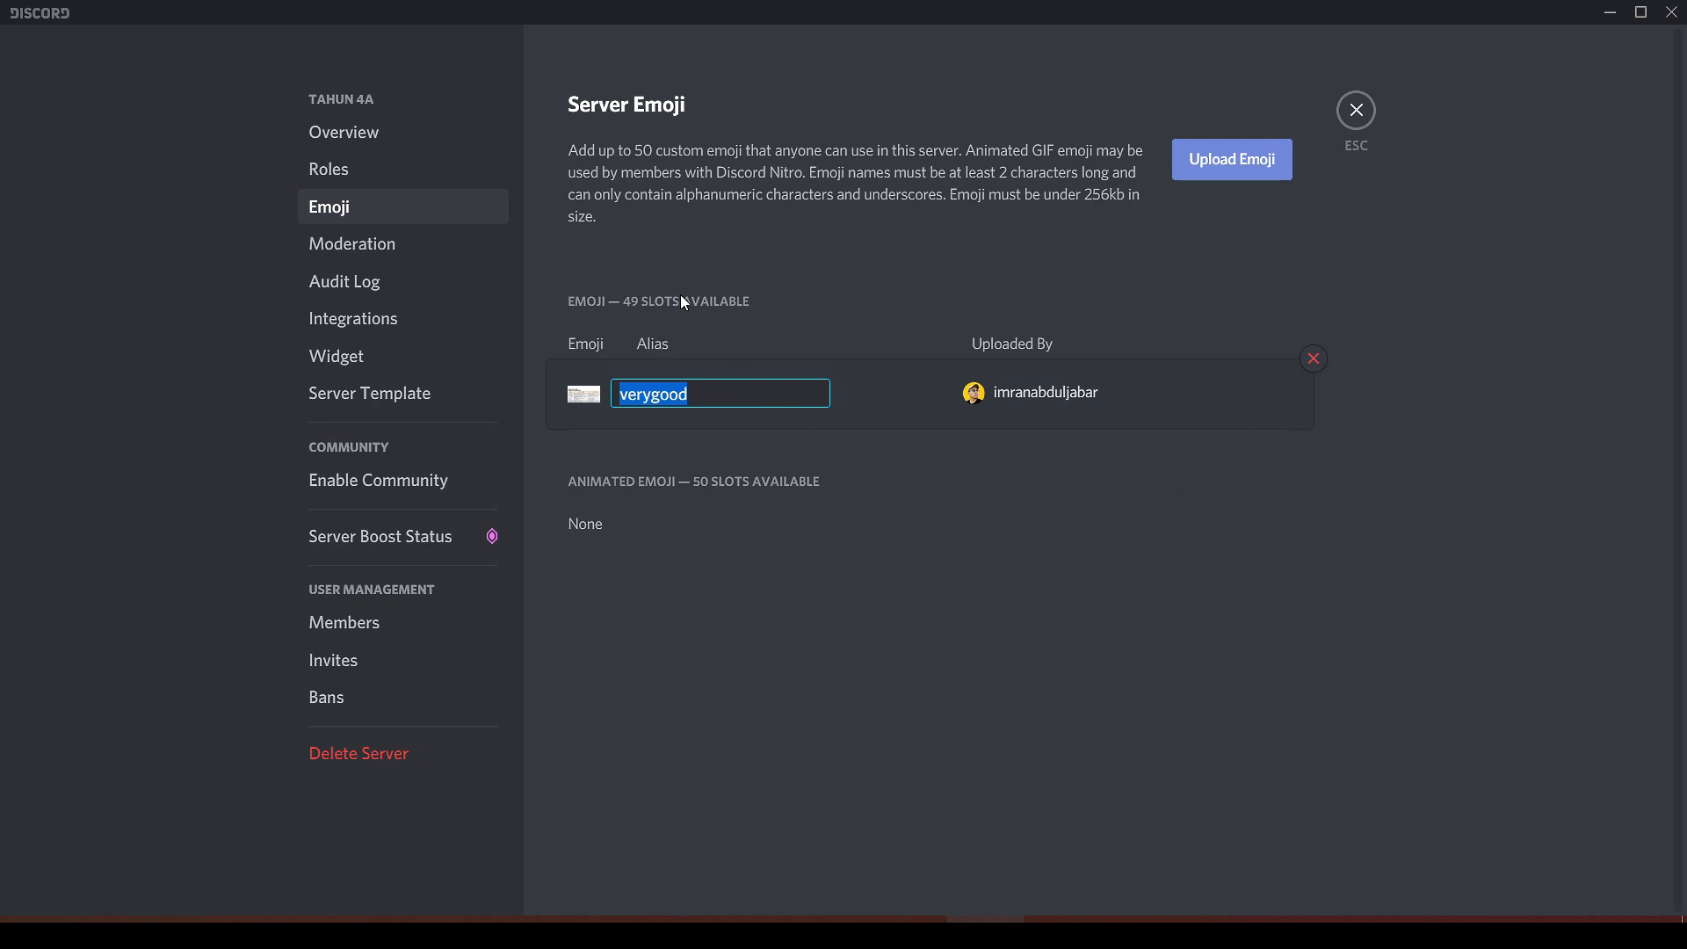
left_click(741, 318)
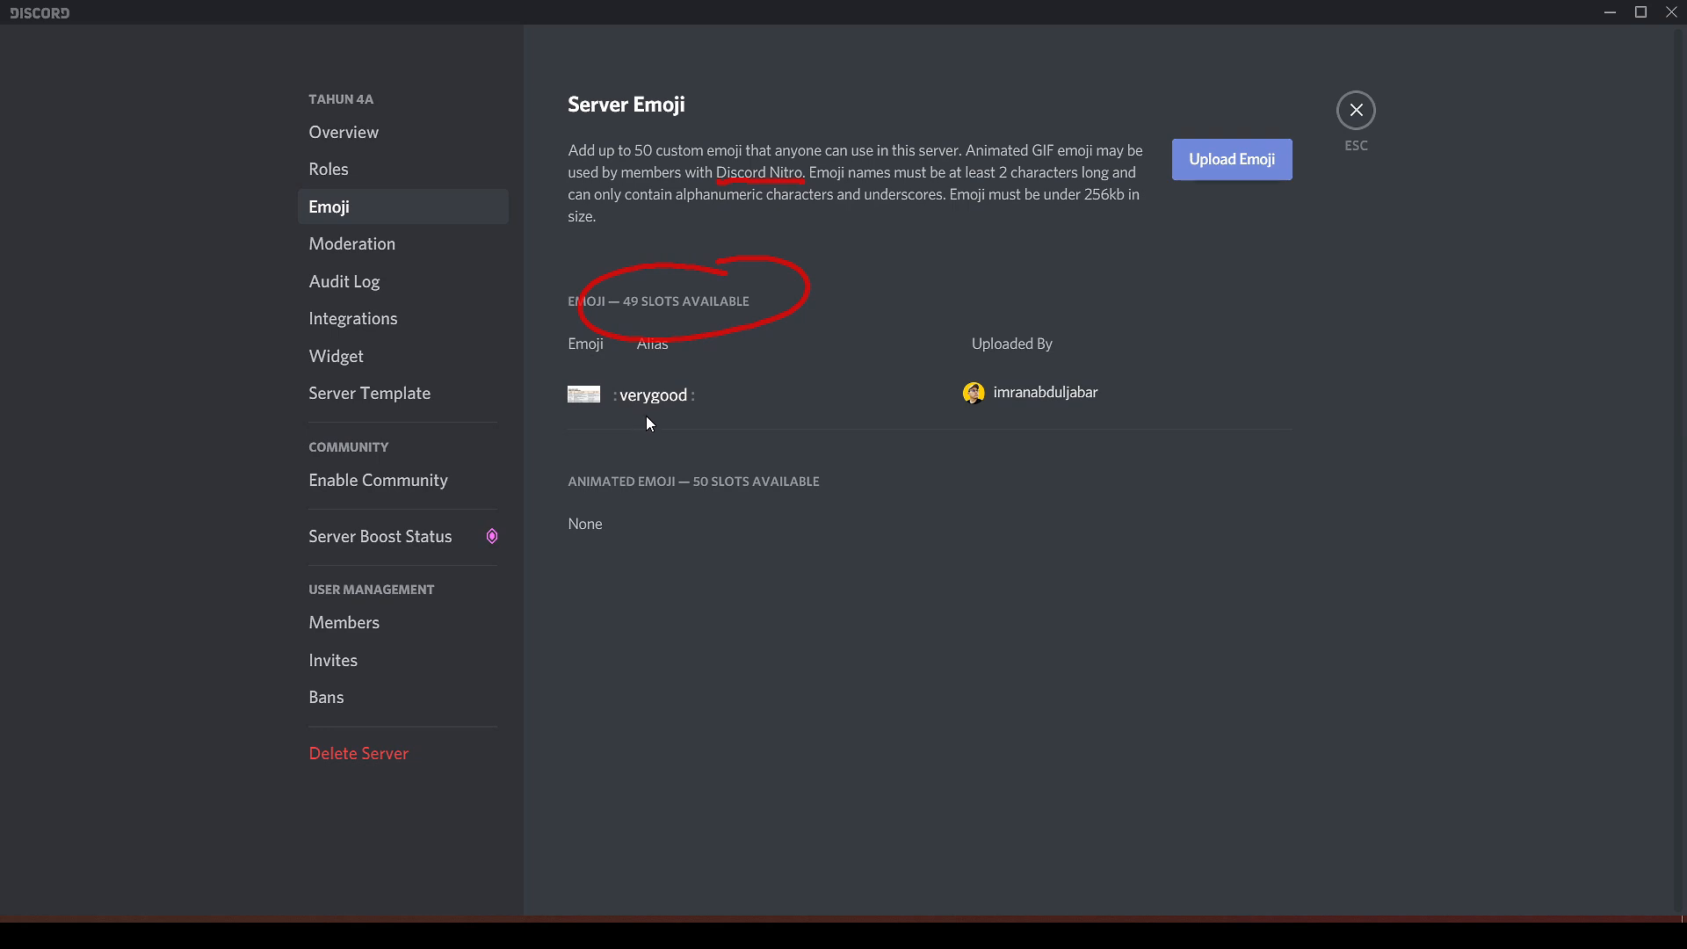
left_click(654, 395)
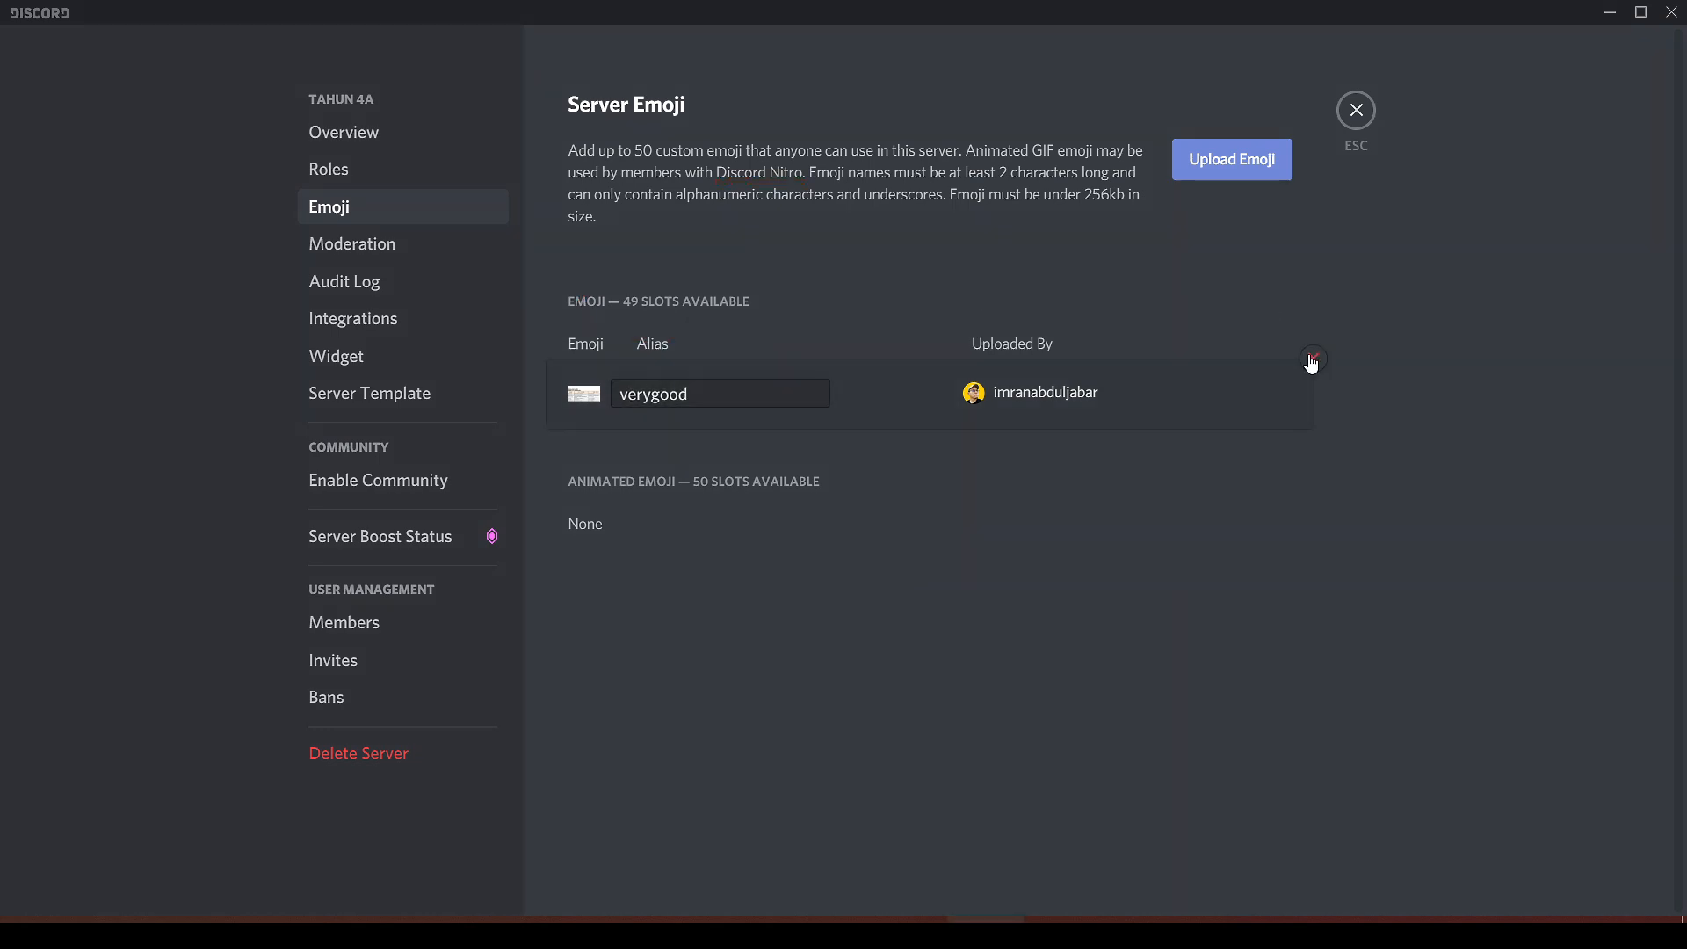
left_click(1314, 359)
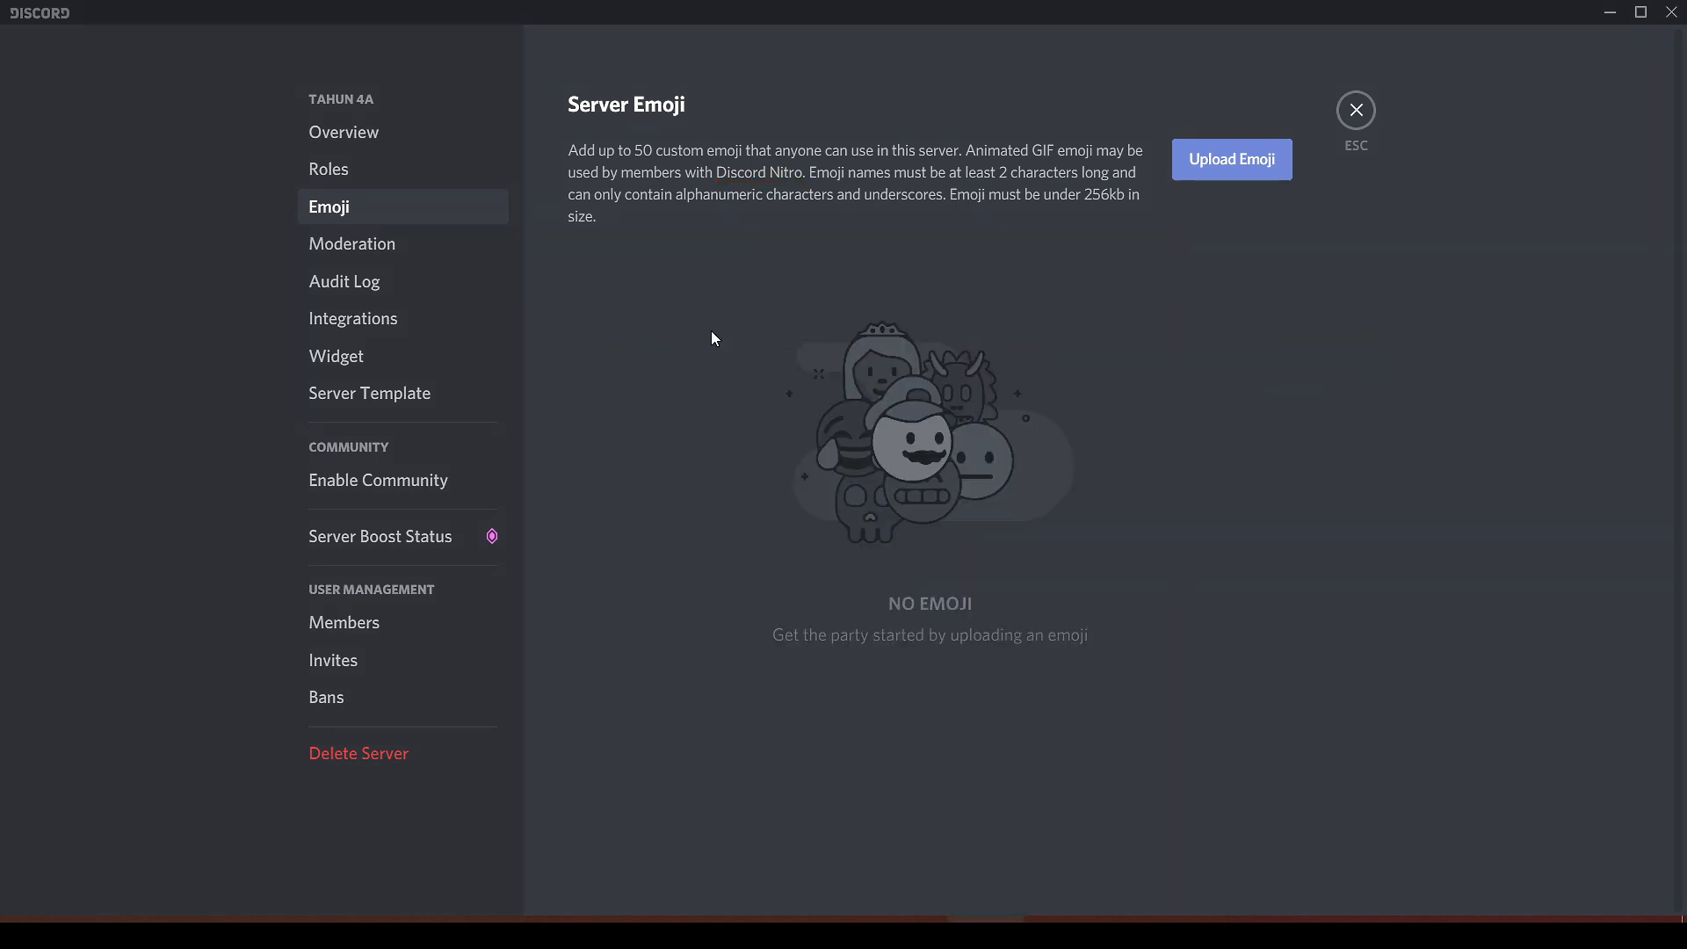
Open the Moderation settings and examine the Streamer Mode options for hiding personal information and invite links and disabling sounds and notifications.
left_click(444, 246)
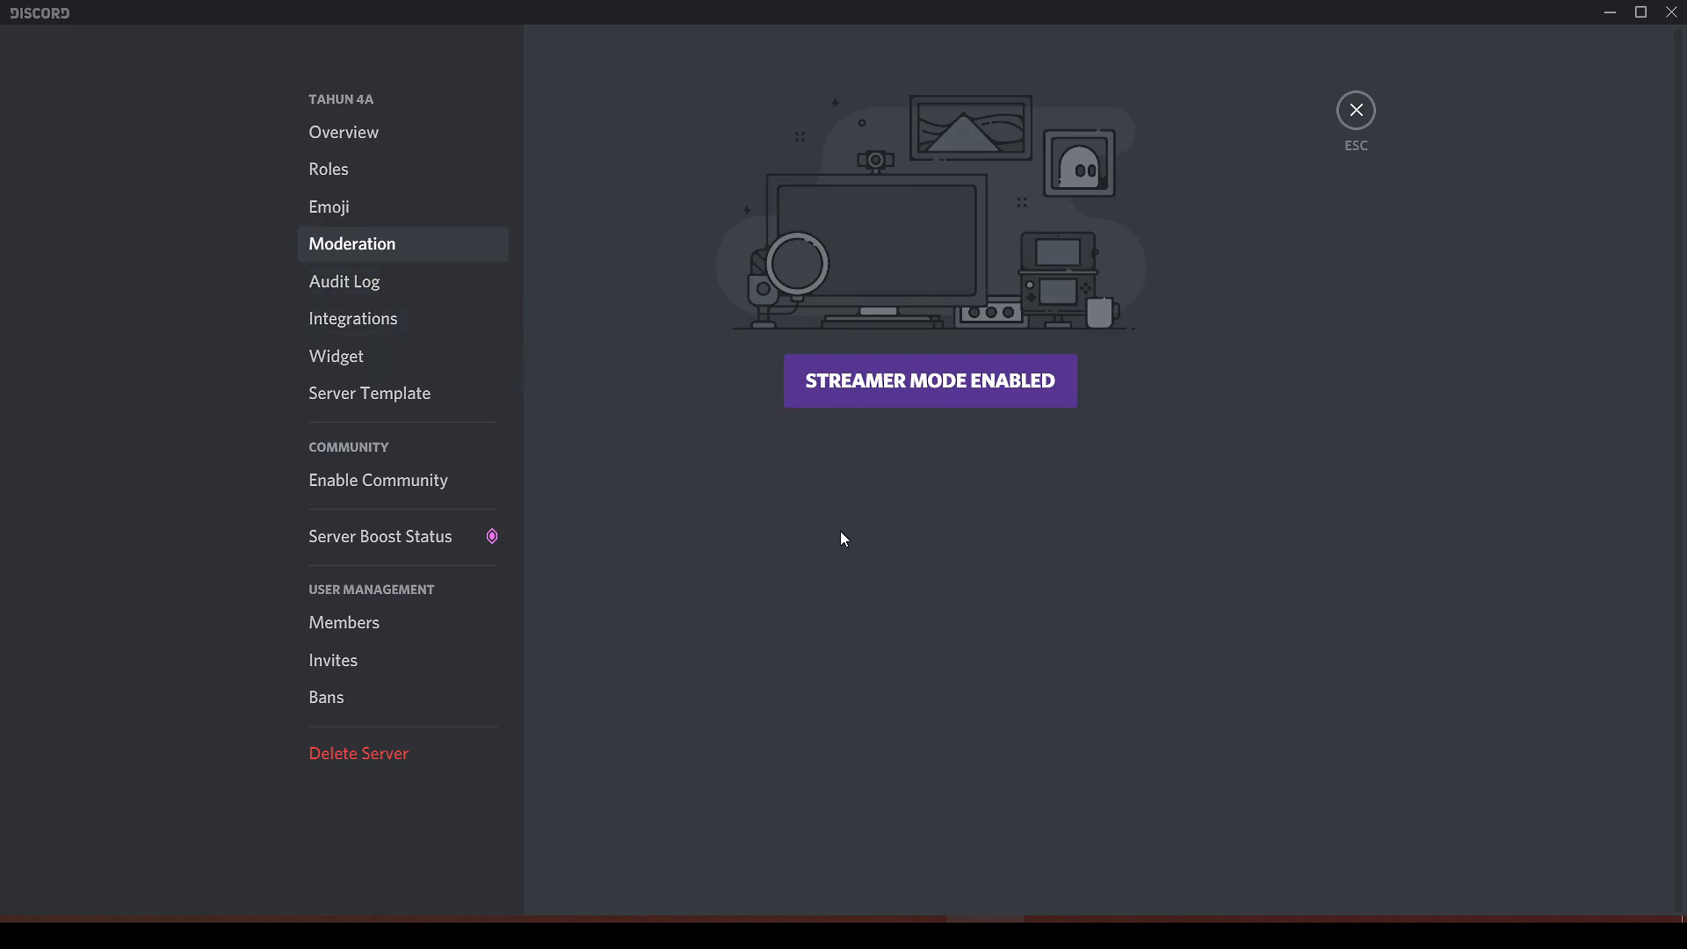
left_click(902, 397)
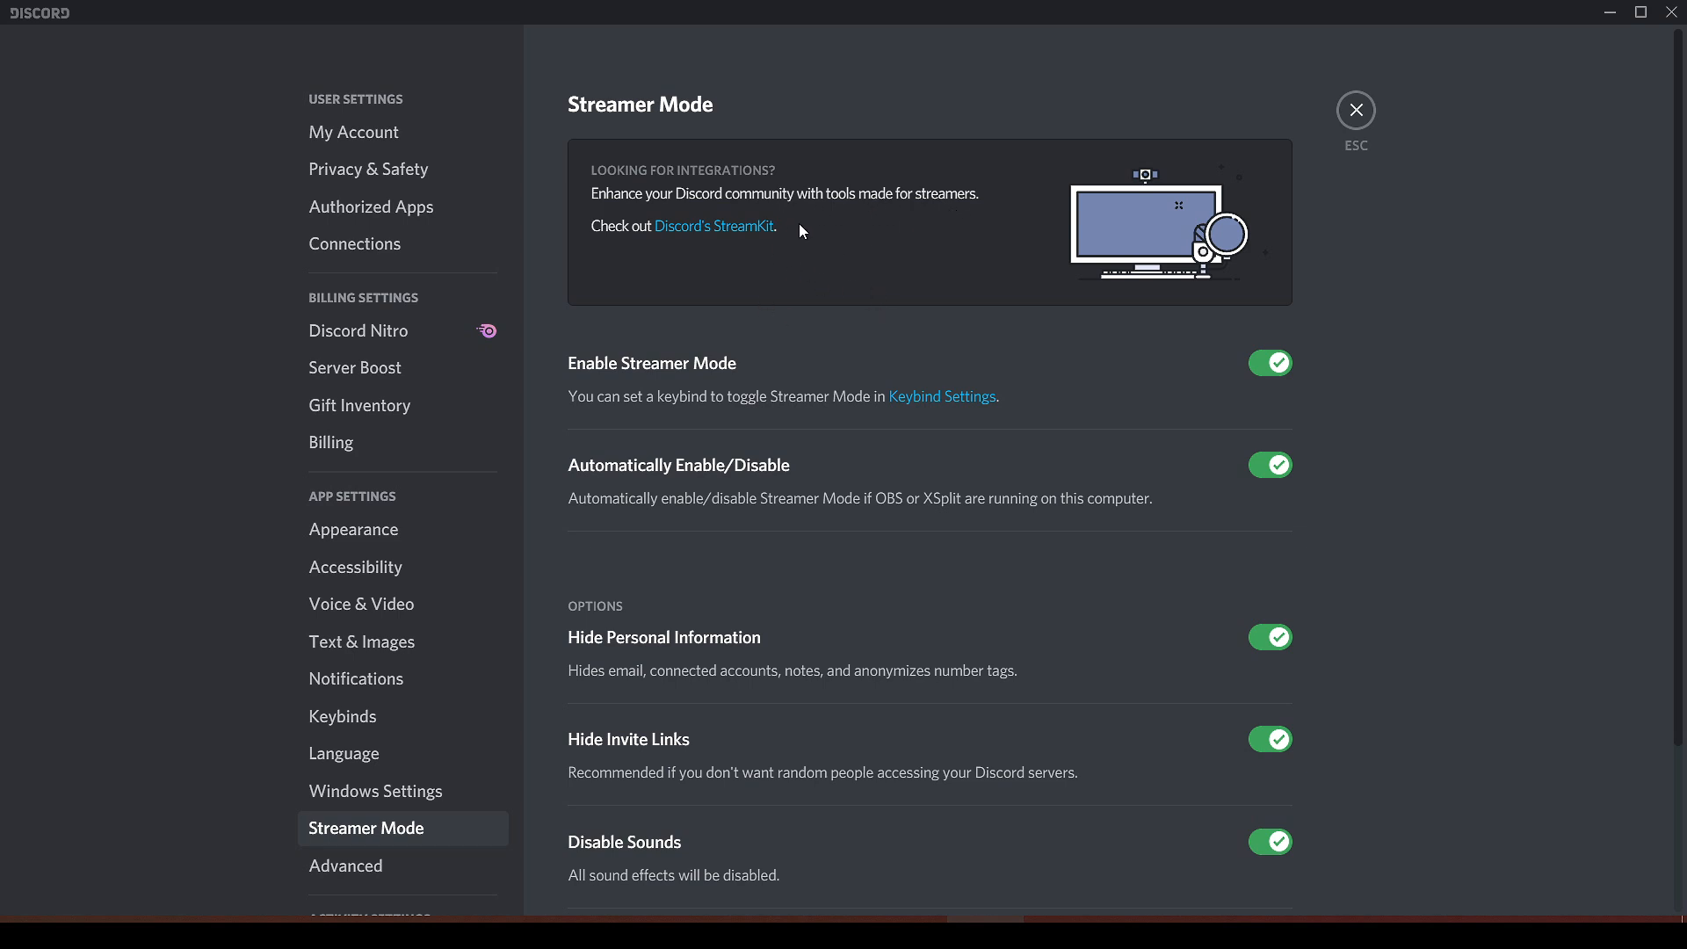
scroll(930, 357, "down", 2)
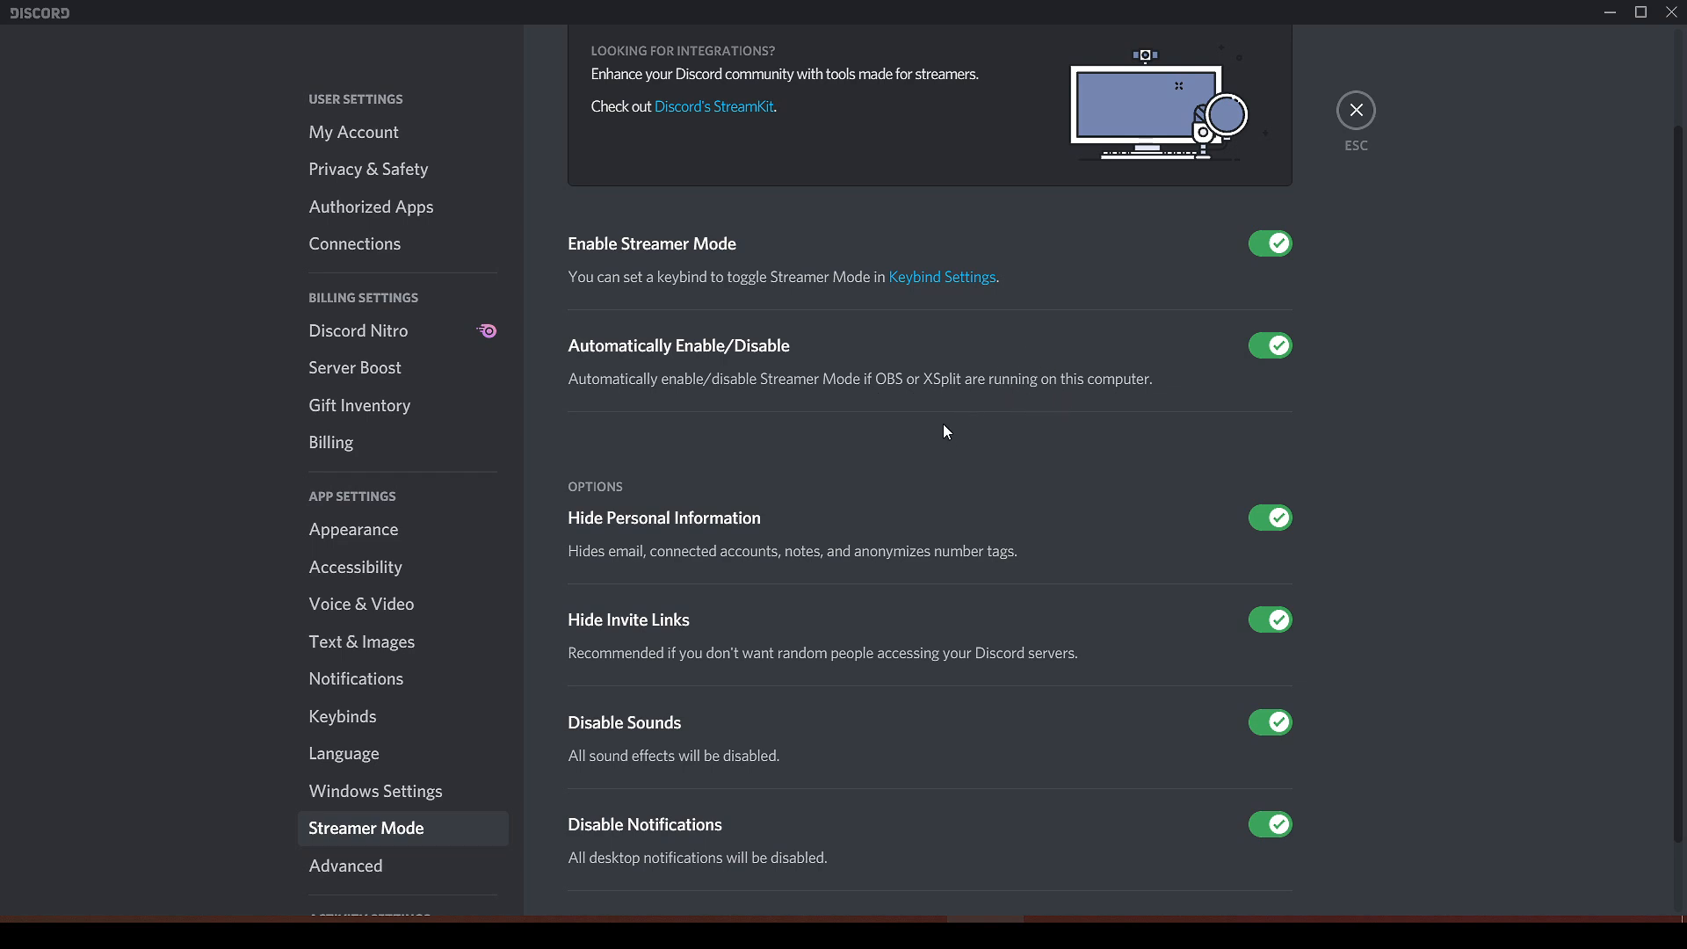
scroll(947, 431, "down", 1)
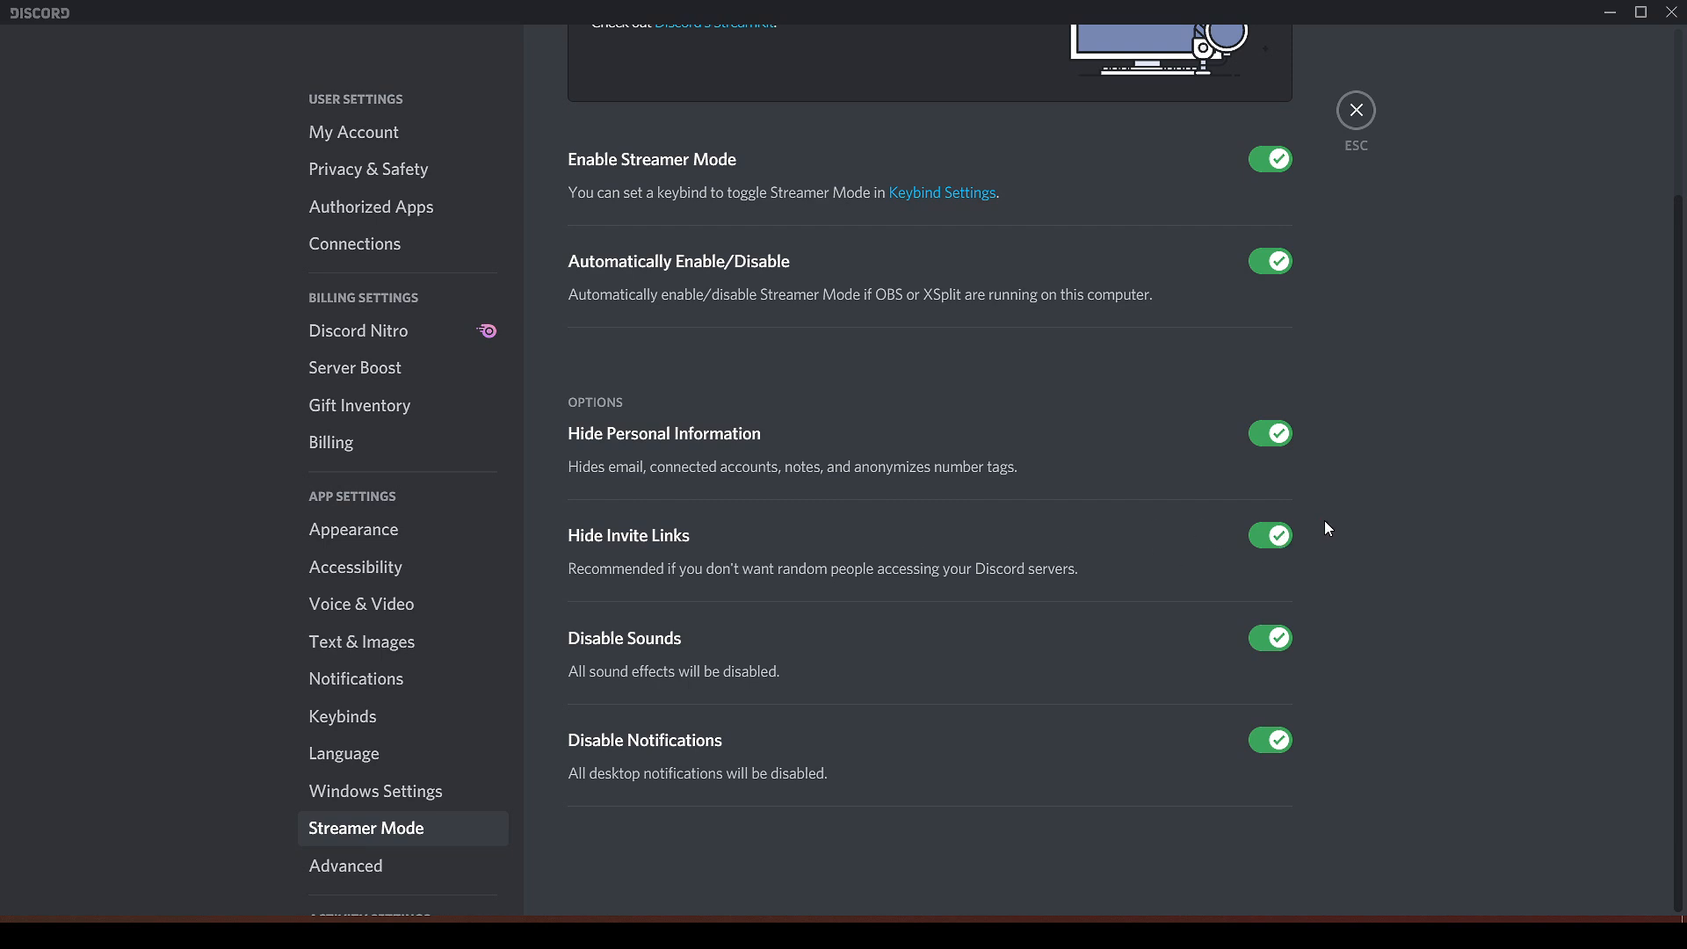
left_click_drag(1336, 518, 1325, 519)
left_click_drag(1299, 617, 1302, 626)
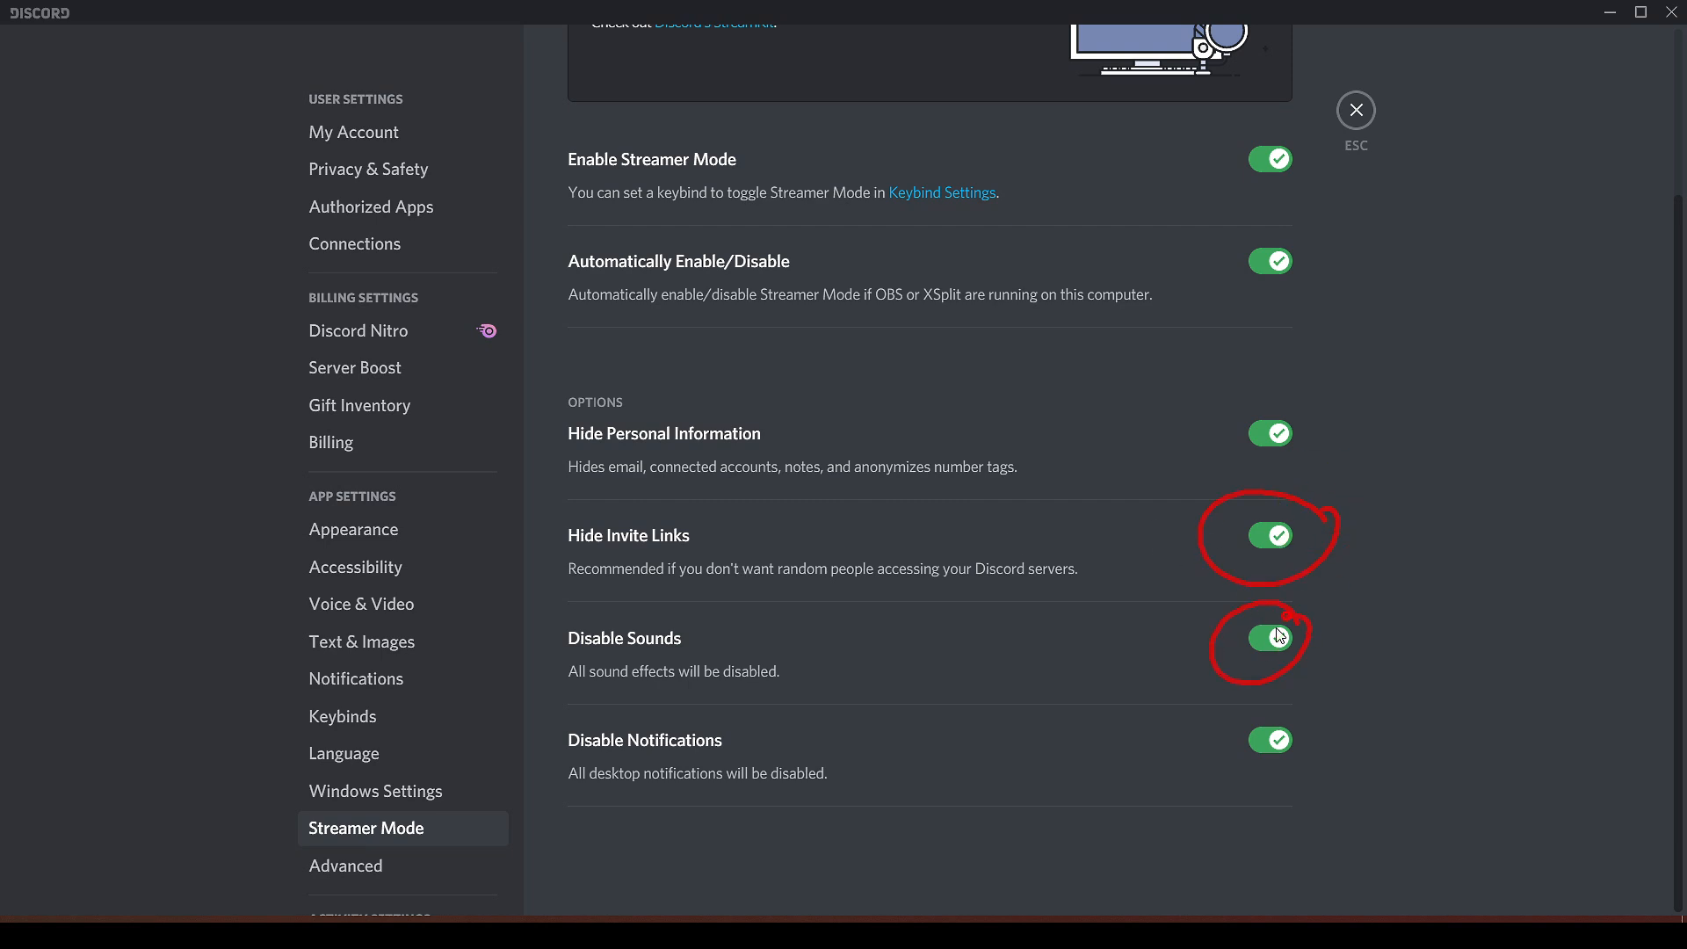
left_click_drag(1285, 702, 1295, 740)
left_click_drag(1303, 413, 1279, 401)
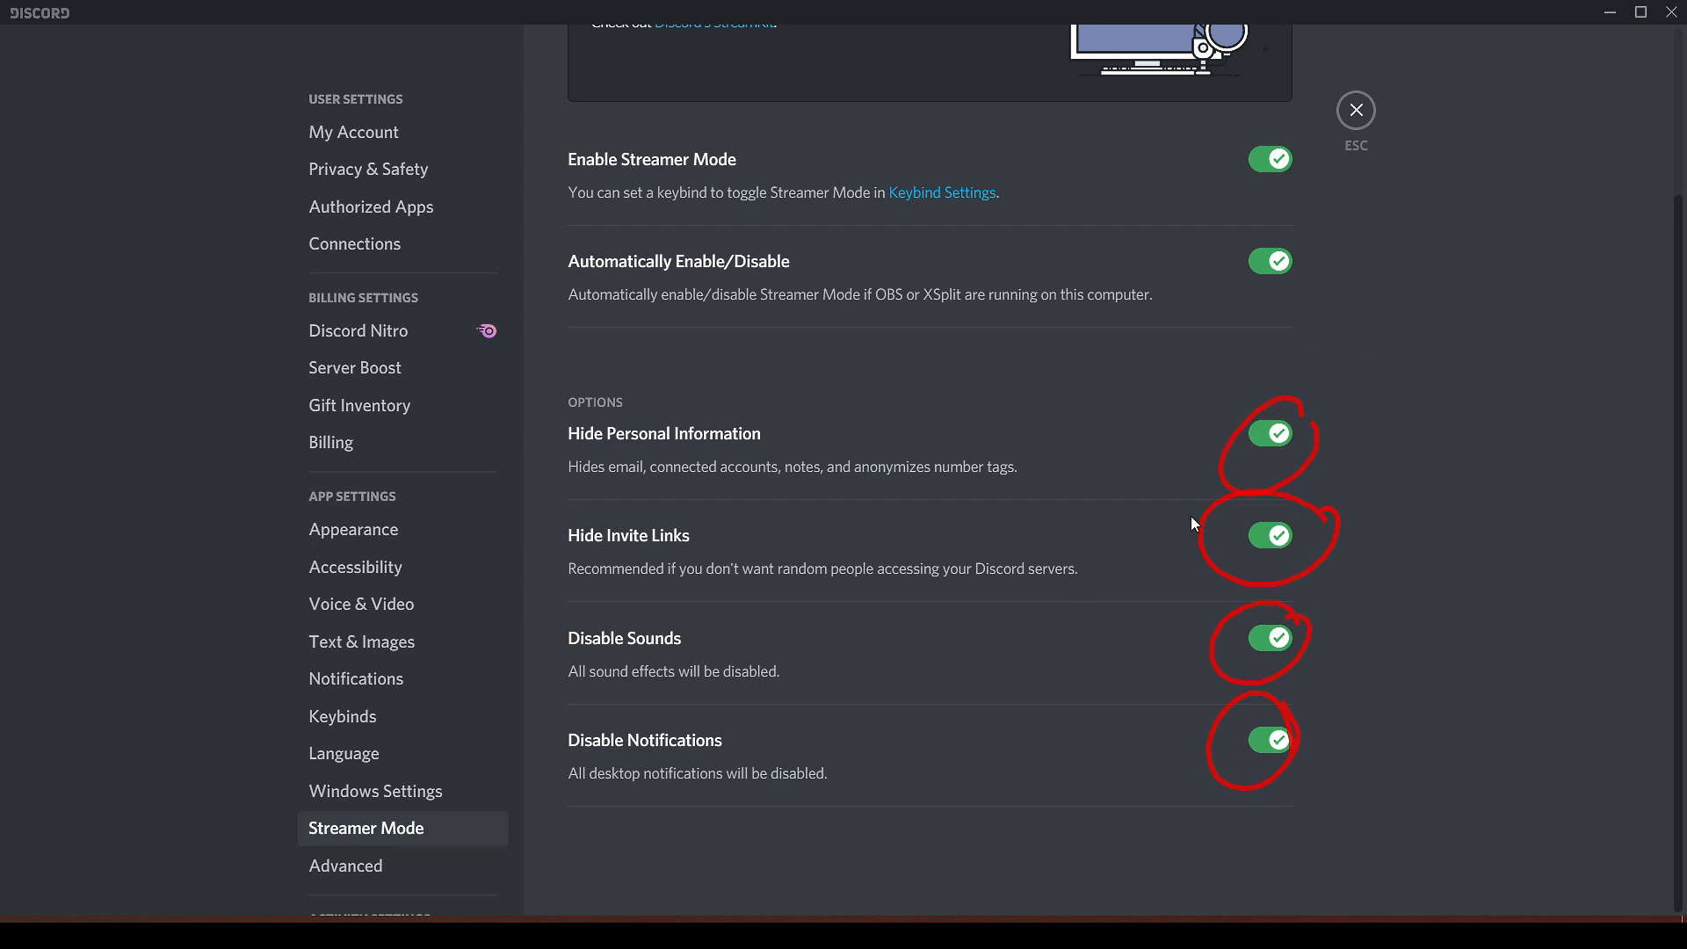
key("Escape")
scroll(1371, 237, "up", 3)
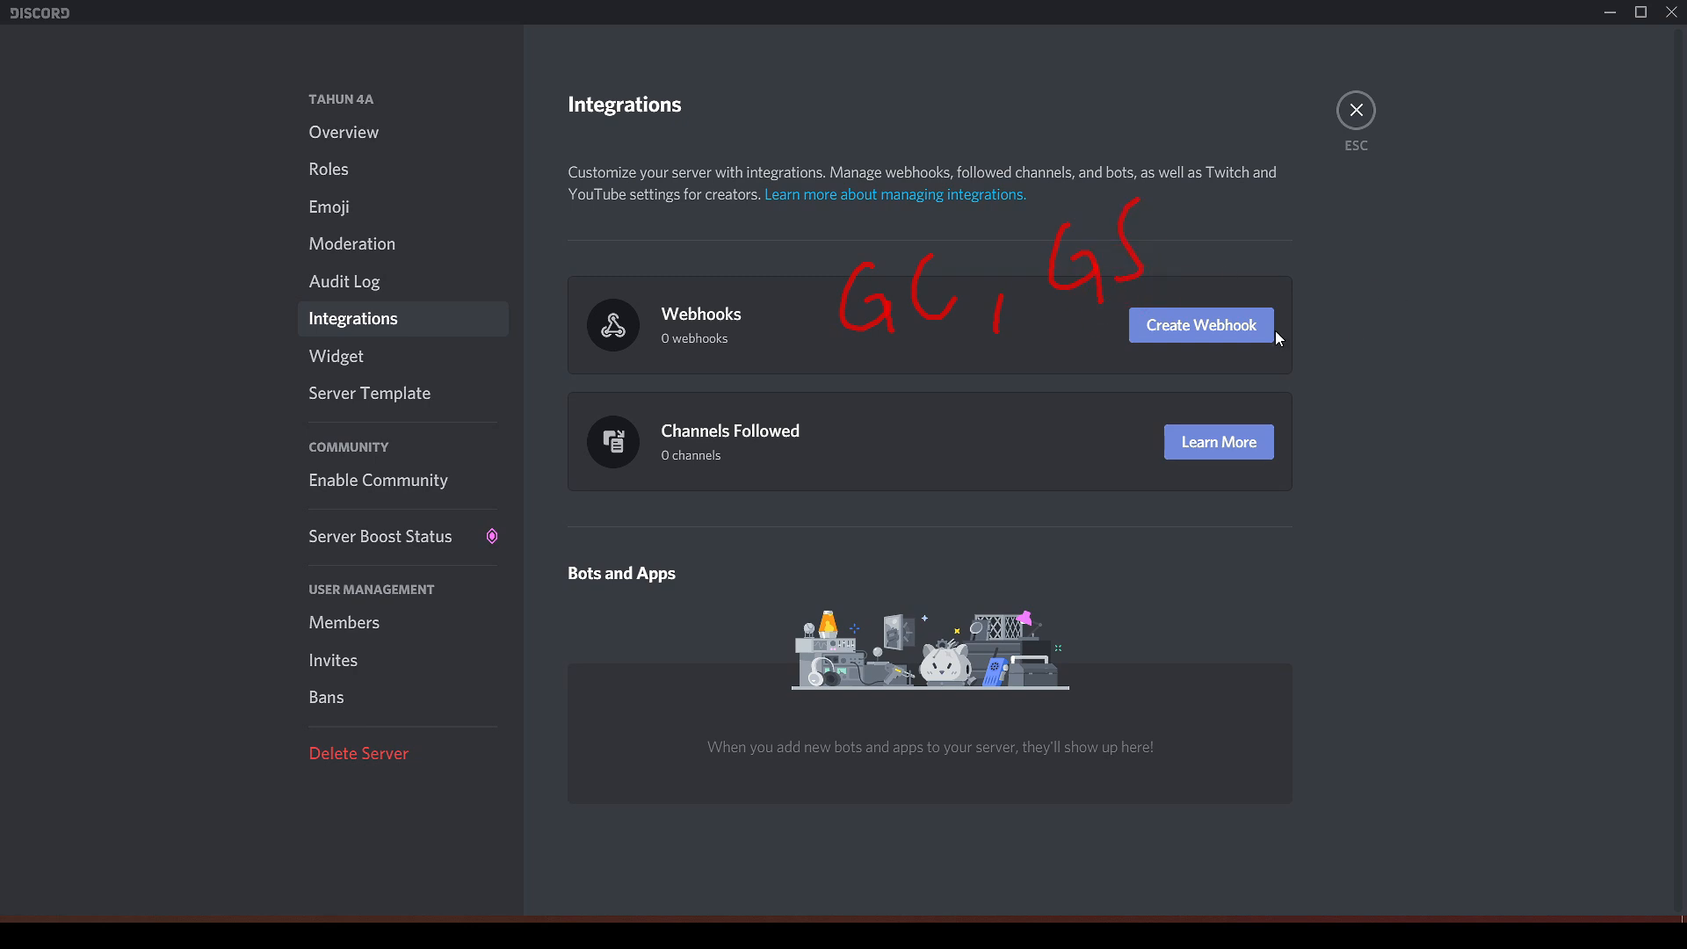
Create a webhook for the tahun-4a channel in the server's integrations and expand its details.
left_click_drag(1285, 303, 1204, 283)
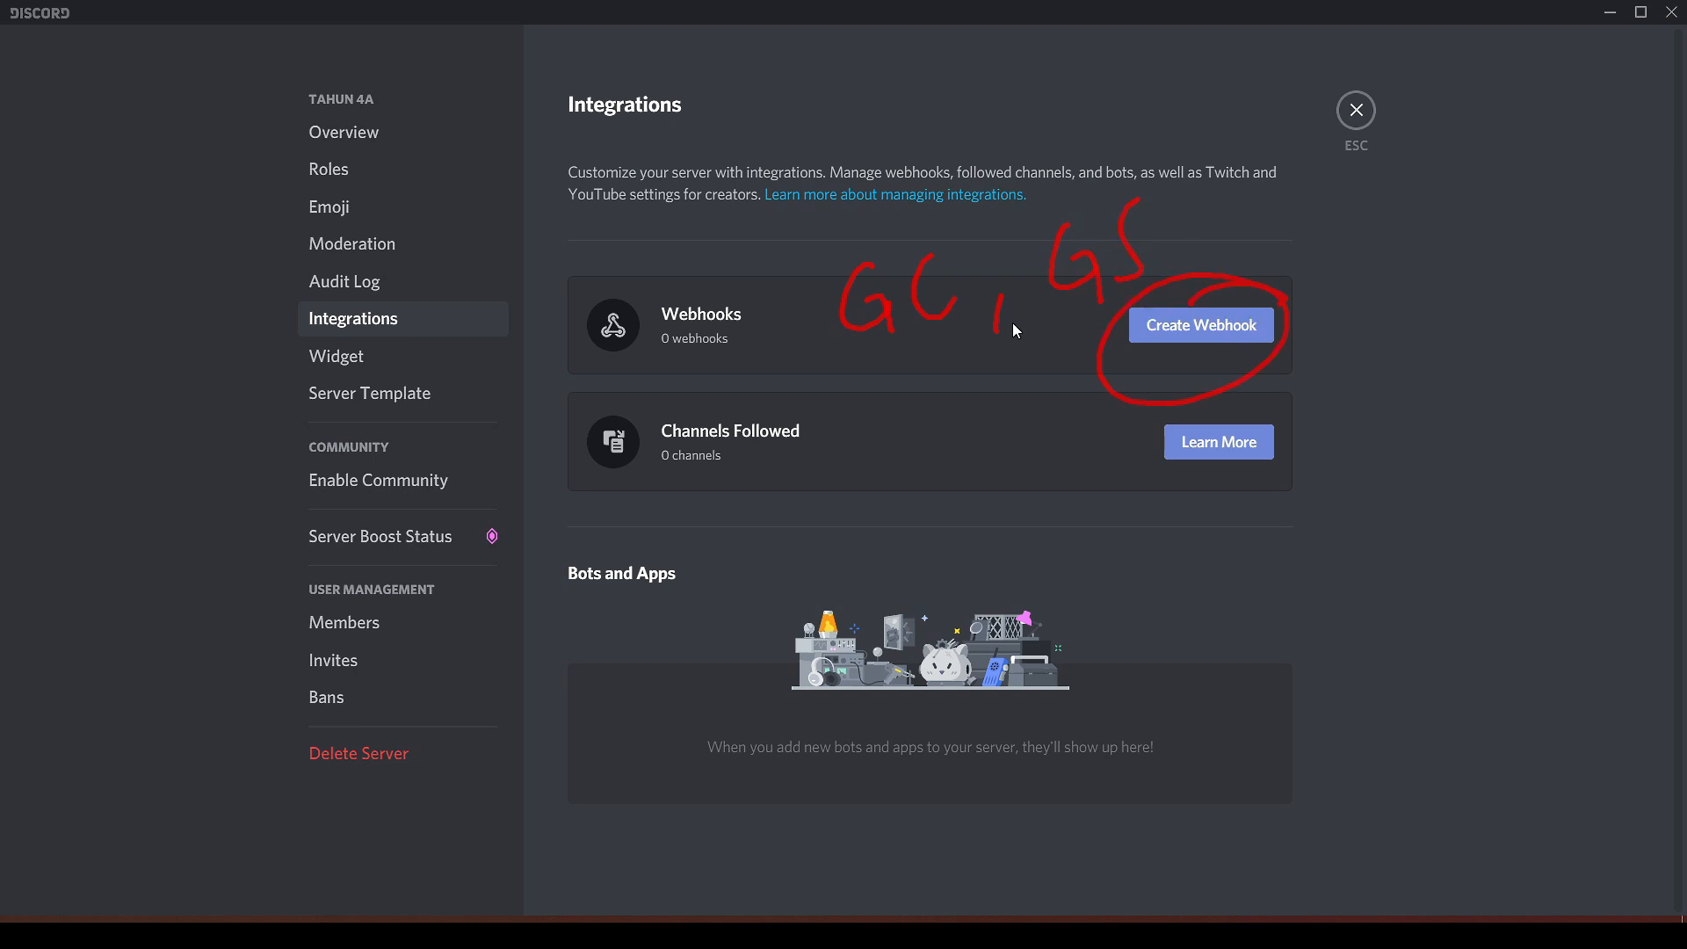
key("Escape")
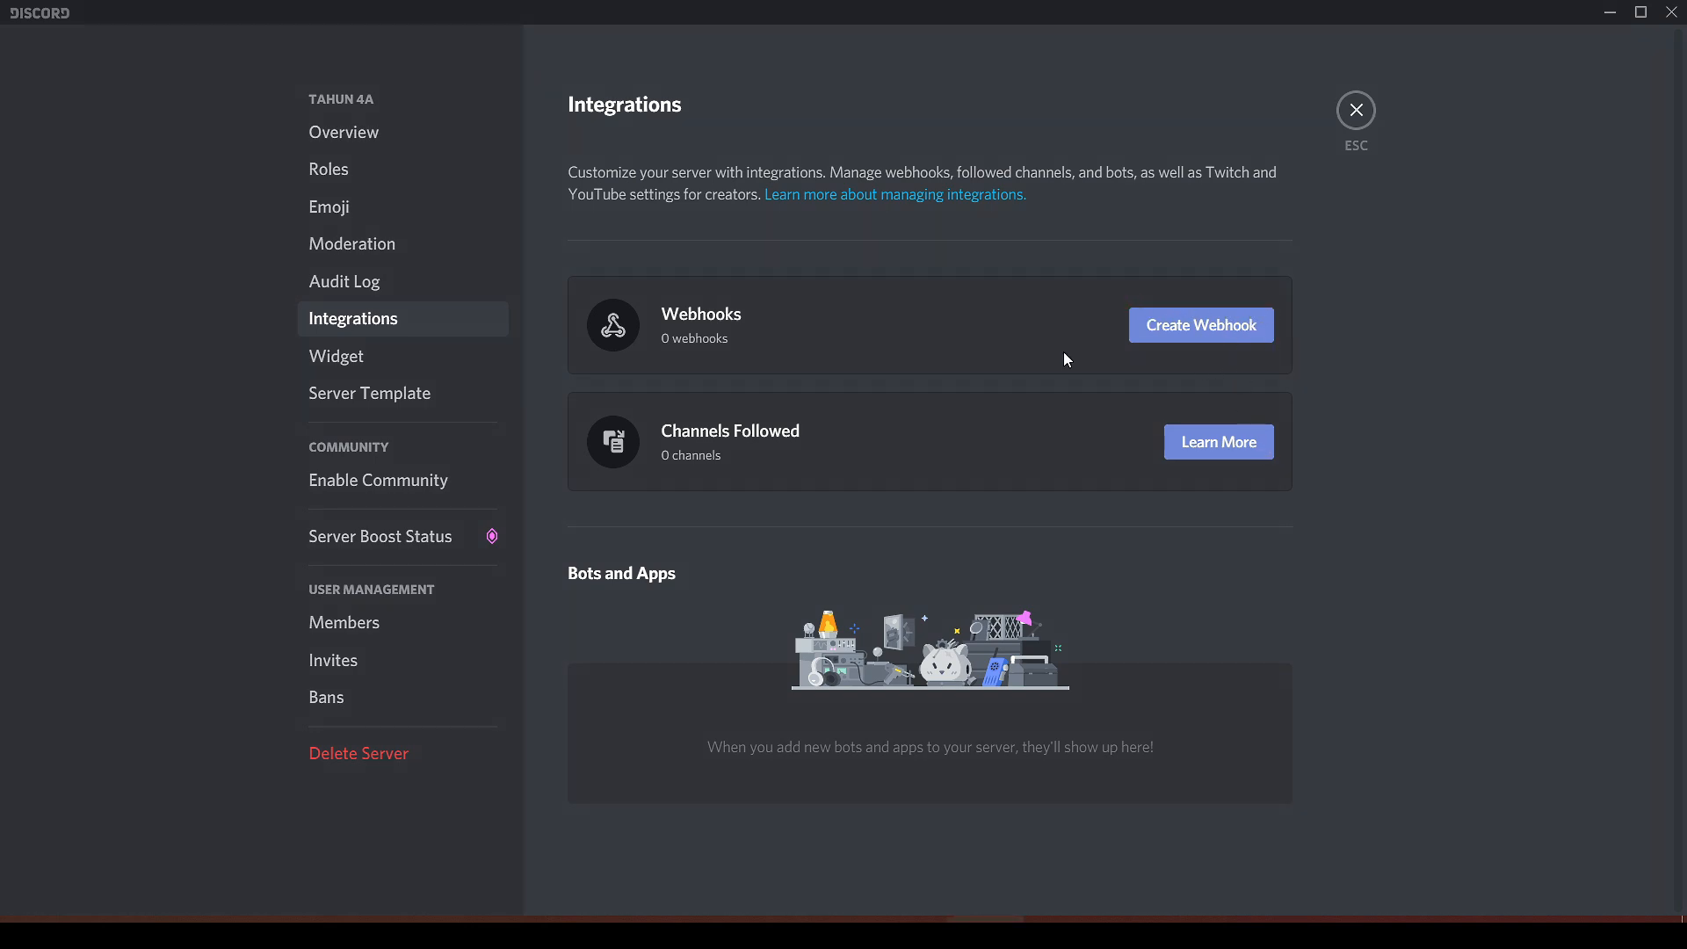
left_click(1165, 333)
left_click(953, 501)
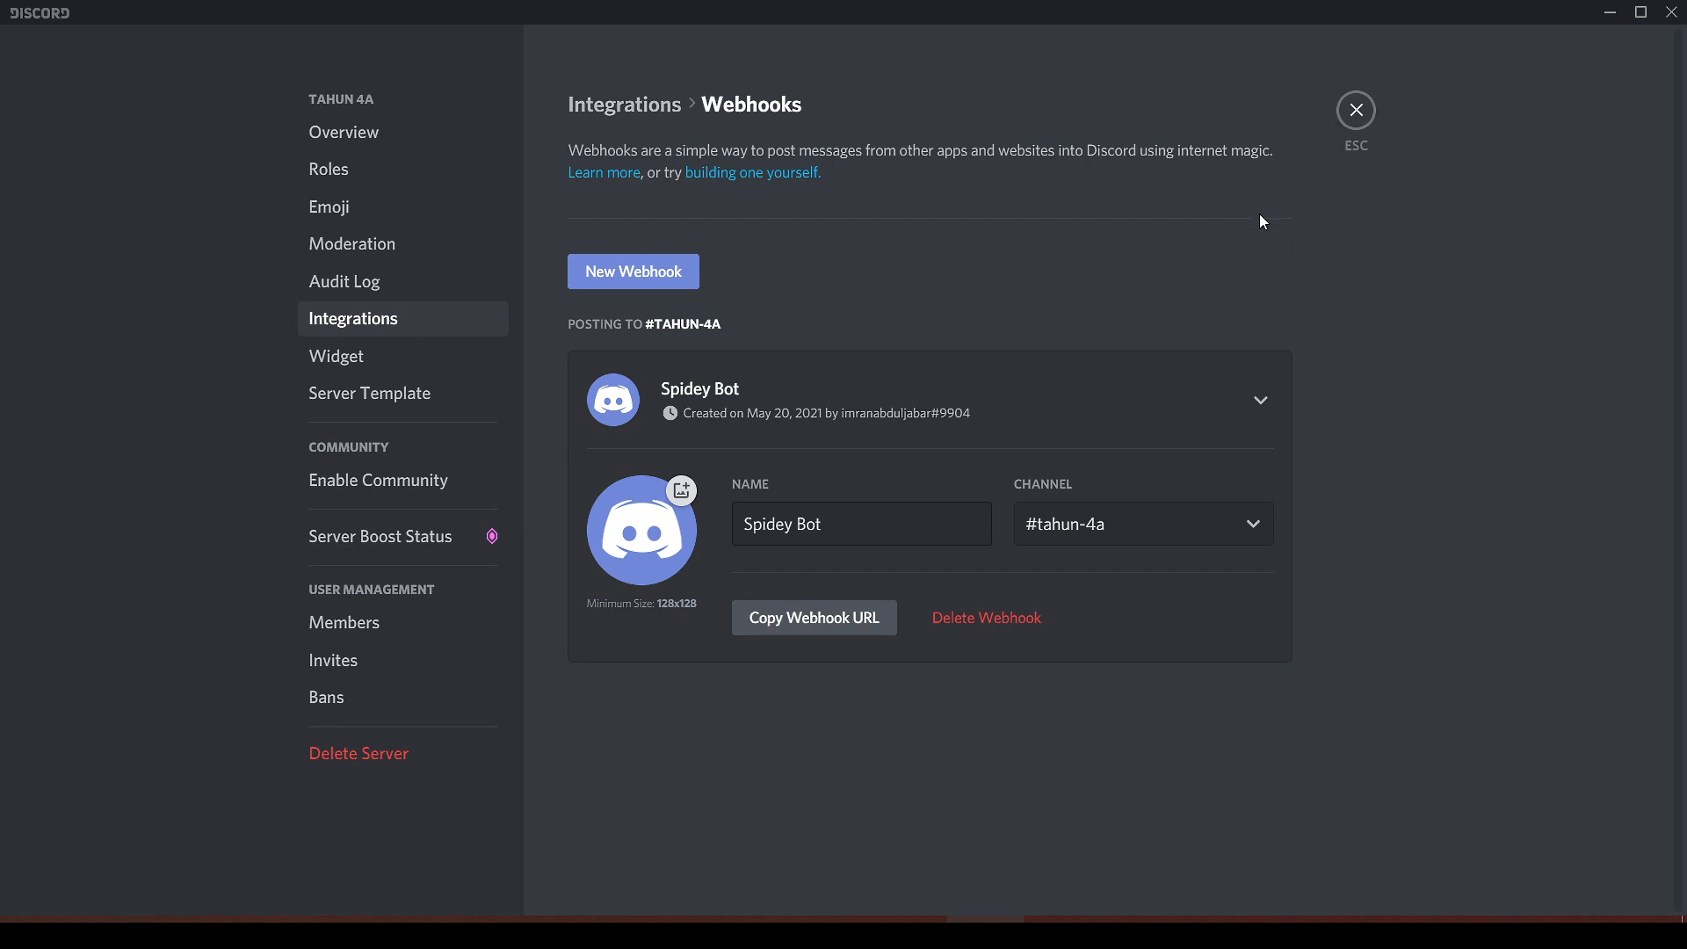
Leave the webhook settings and open the Tahun 4A server's widget settings.
left_click(1357, 110)
left_click(145, 106)
mouse_move(140, 335)
left_click(335, 573)
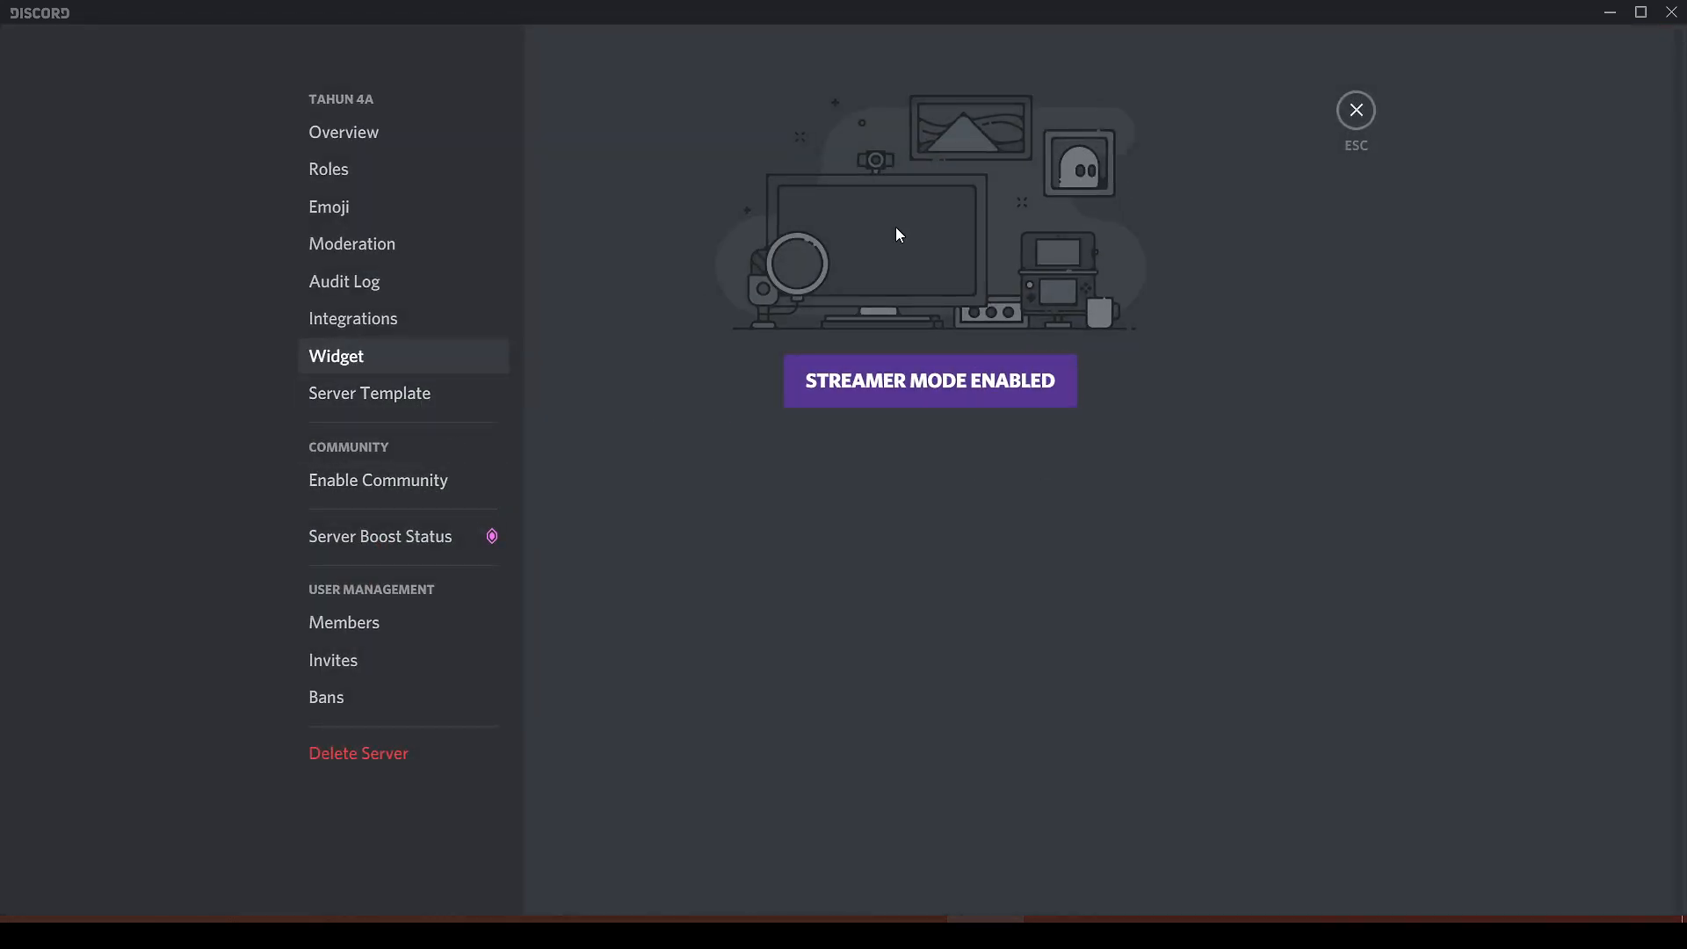
View the Tahun 4A server's template options and its Enable Community page.
left_click(430, 399)
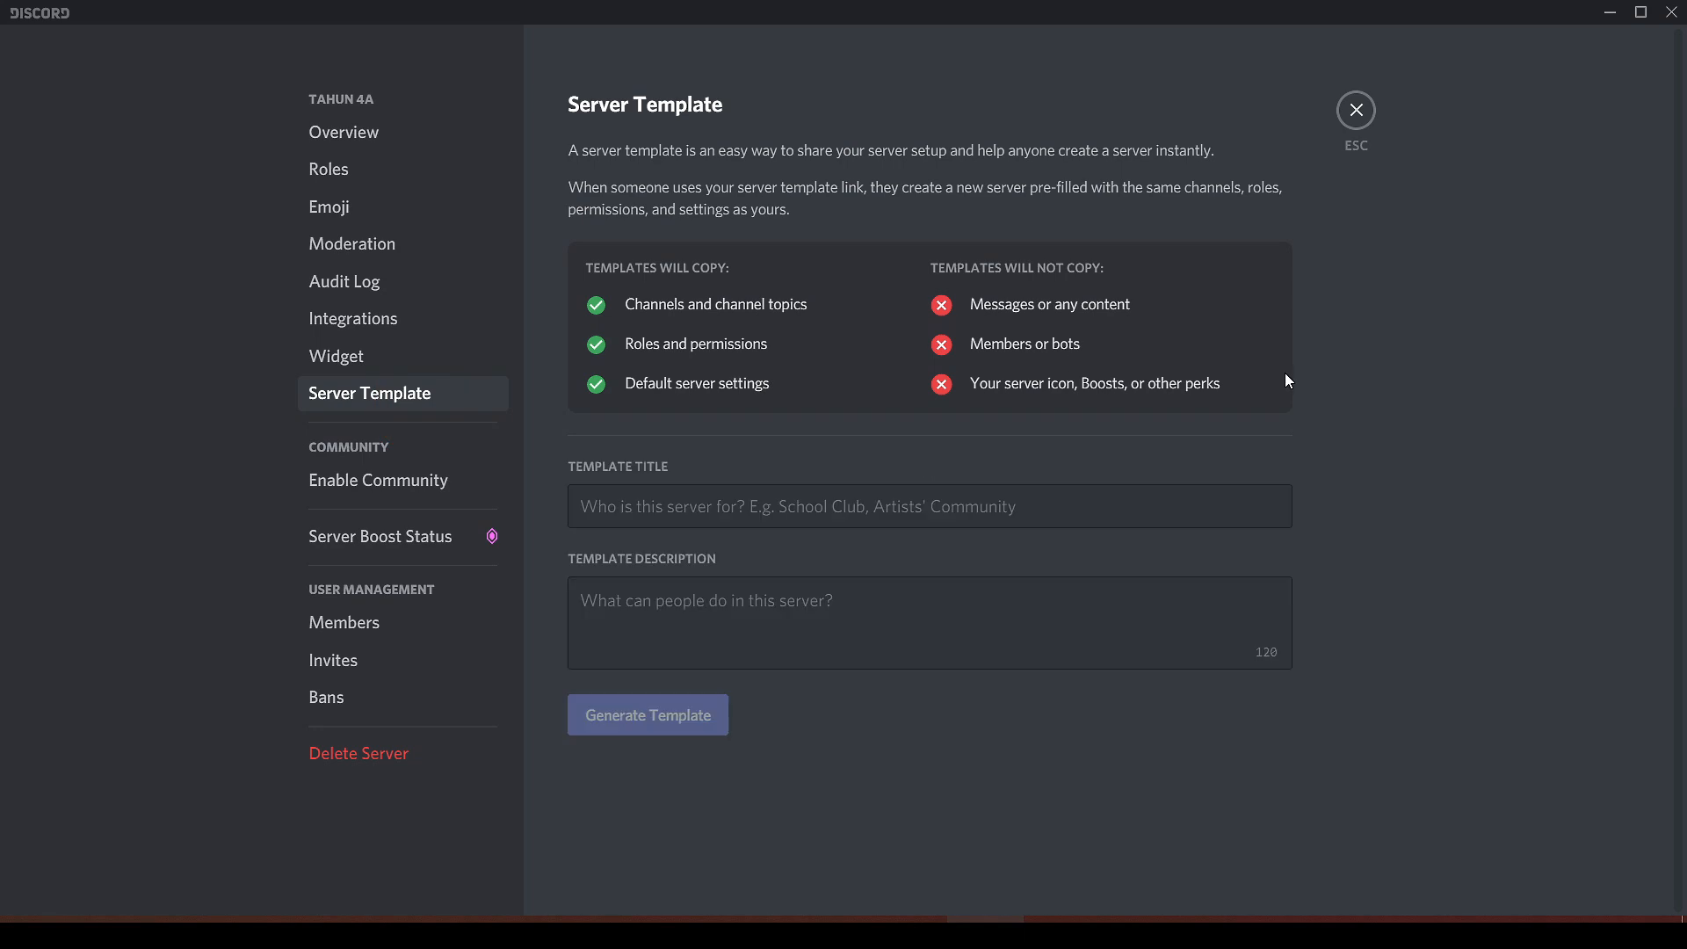
left_click(459, 479)
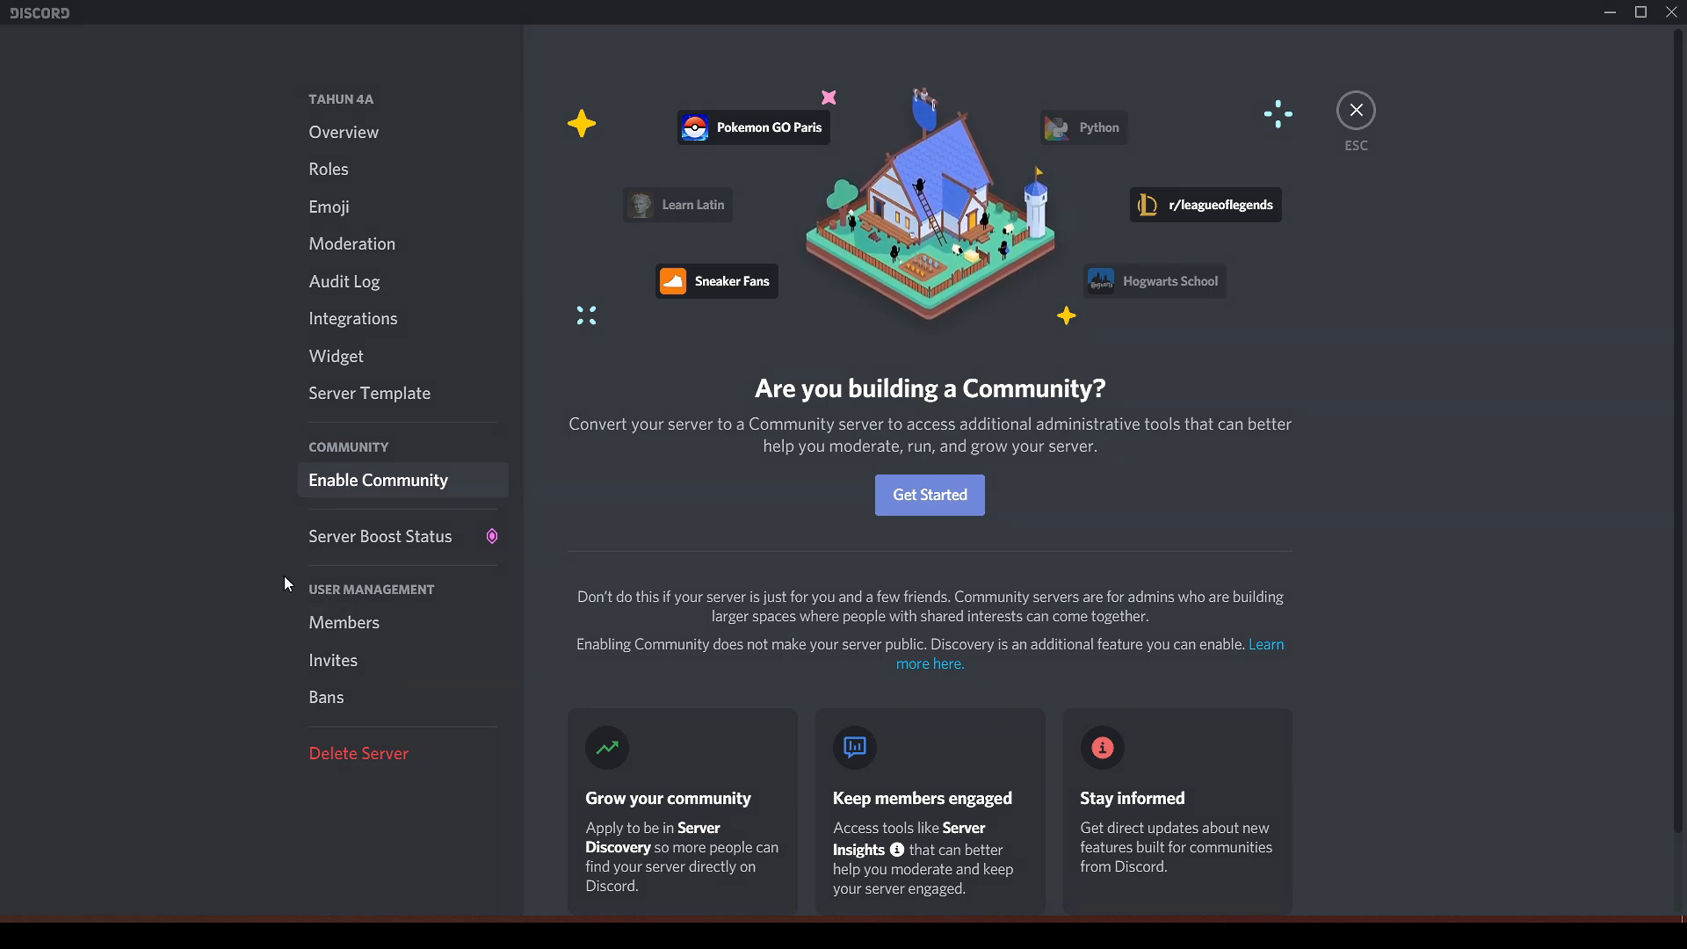
Open the server's member list and filter it by the guru role.
left_click(376, 622)
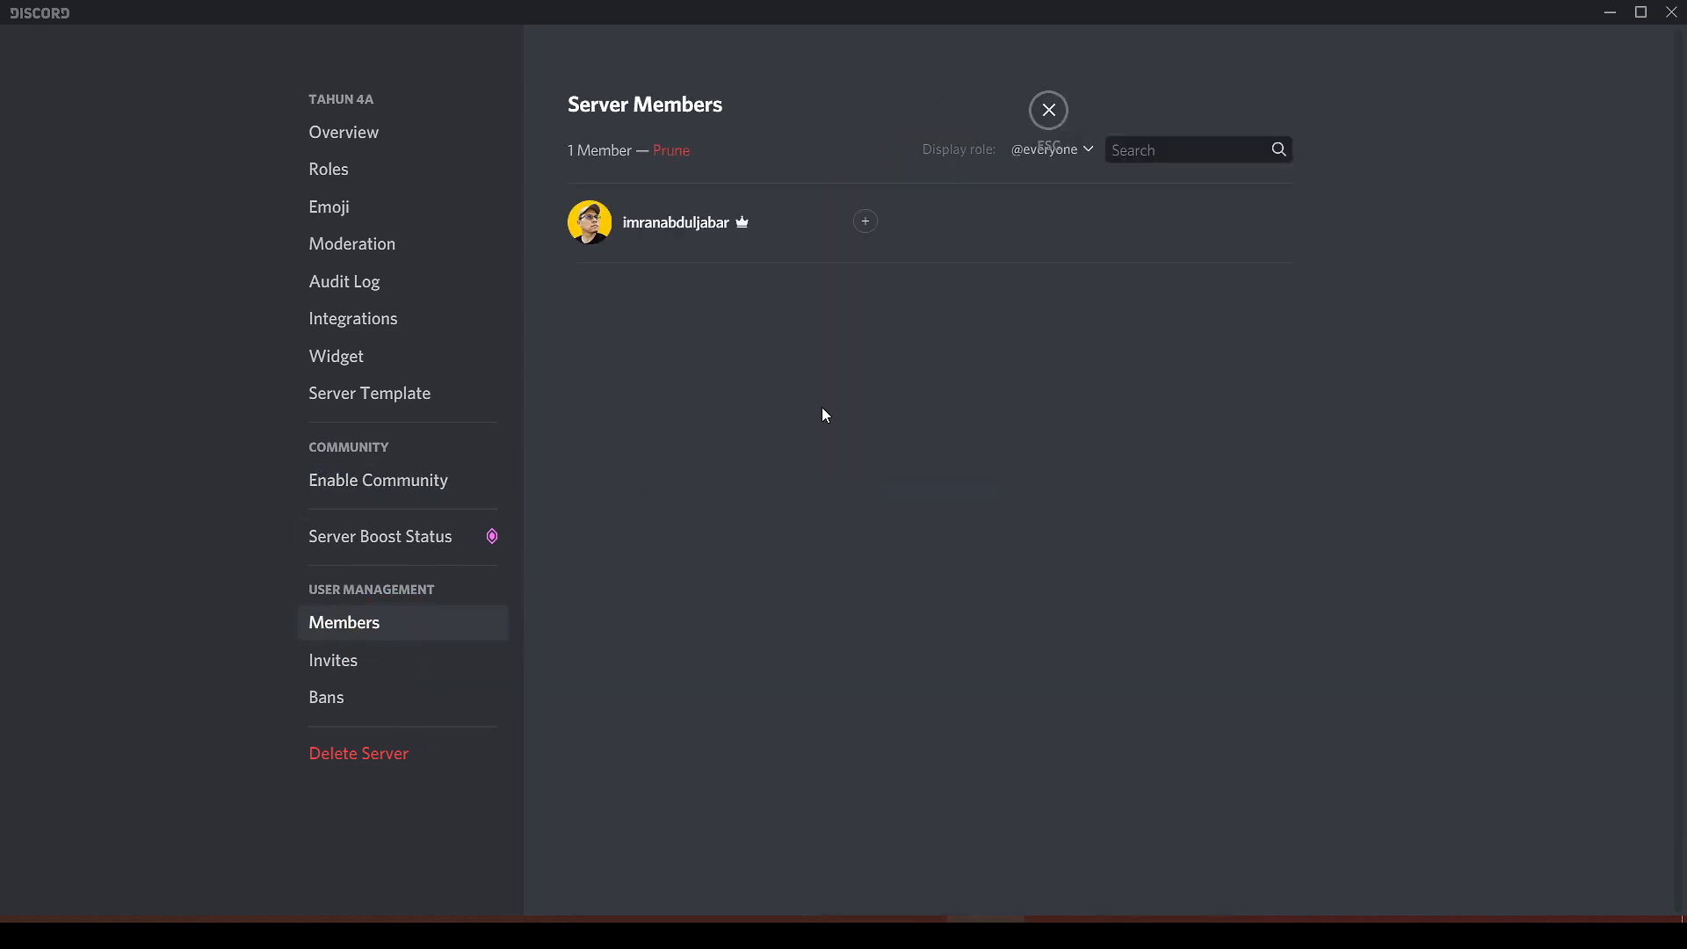
left_click(1077, 151)
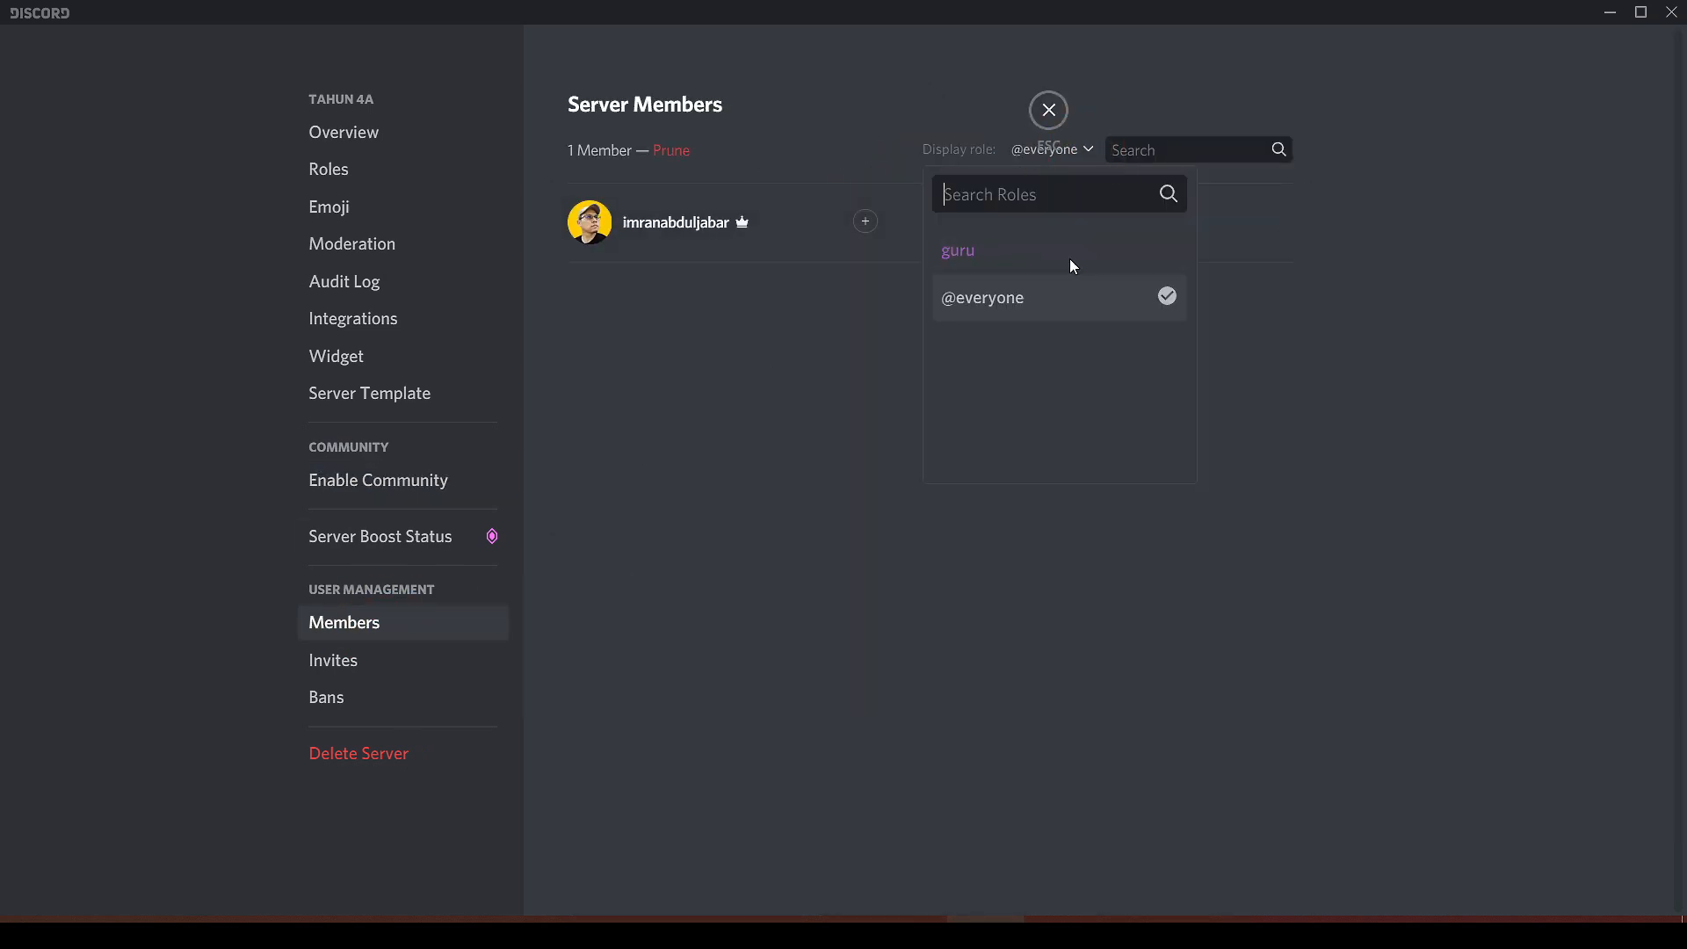
left_click(971, 255)
left_click(1074, 149)
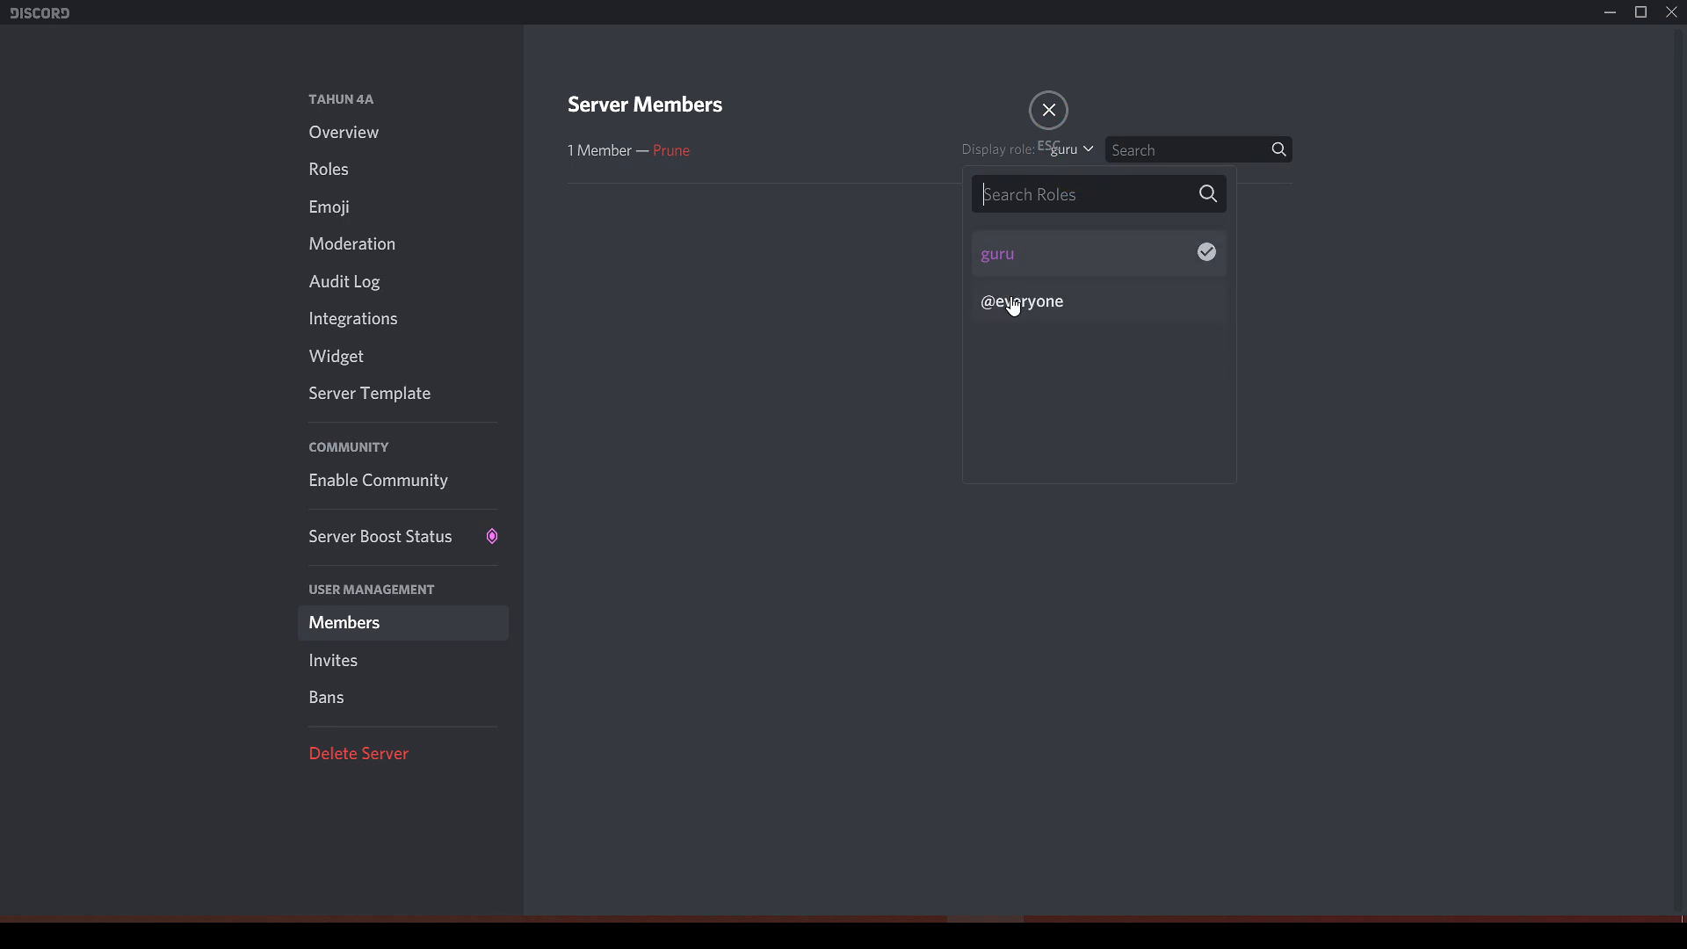
left_click(822, 411)
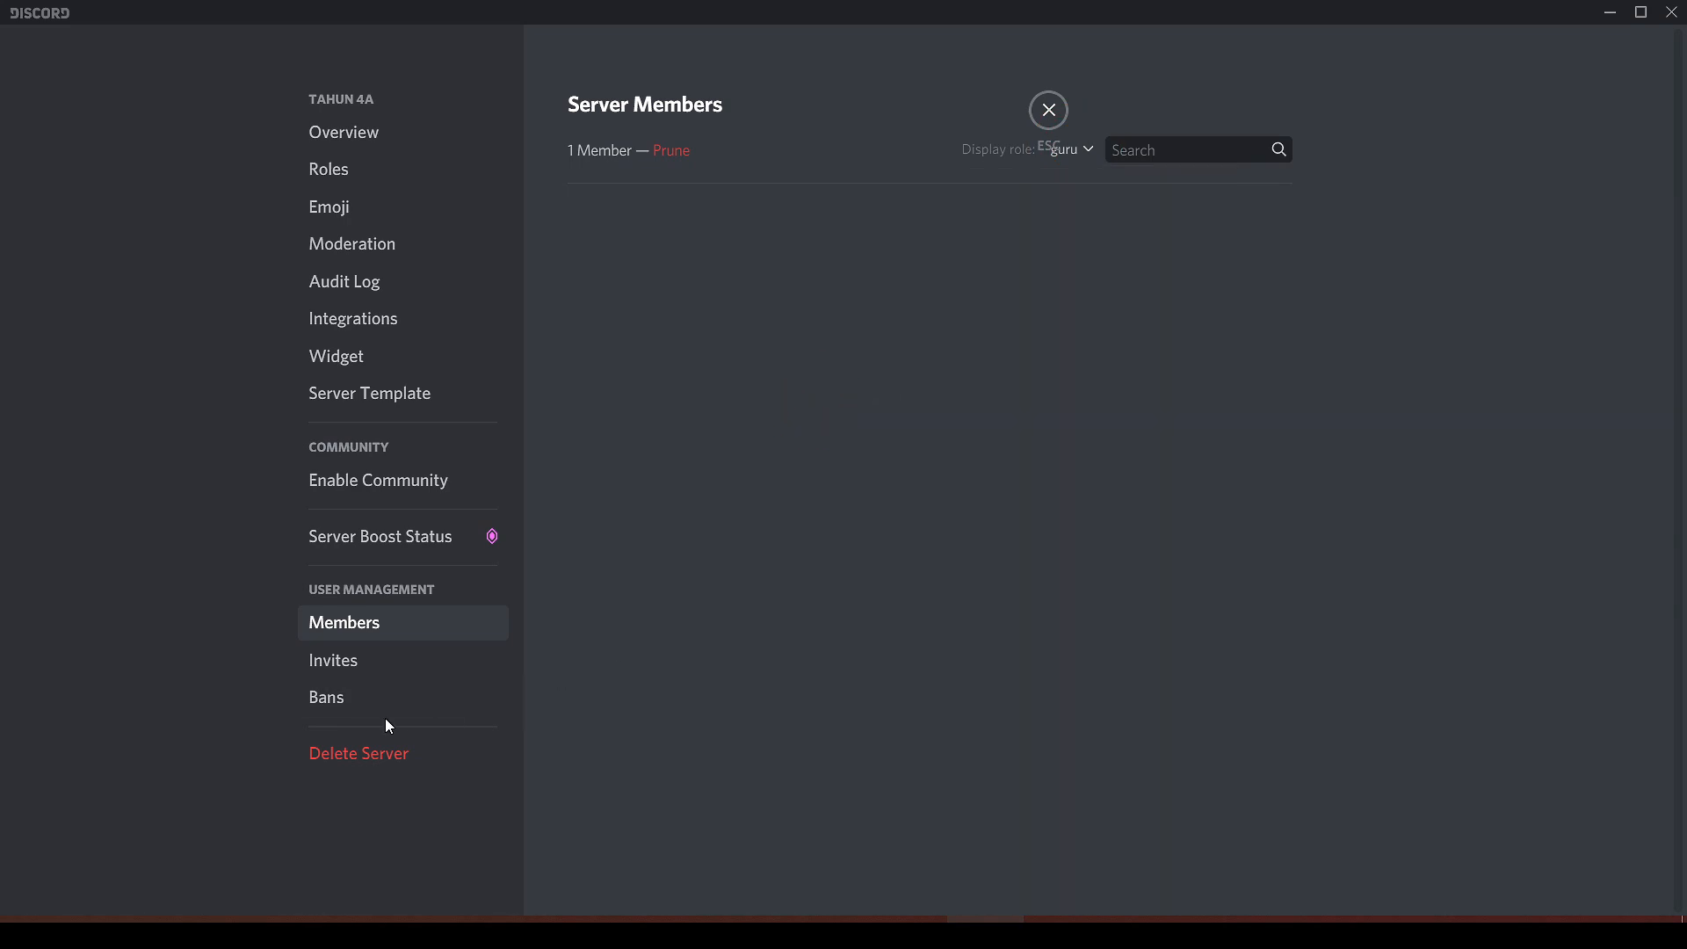
Check the server's invite and ban lists and leave the server settings.
left_click(385, 670)
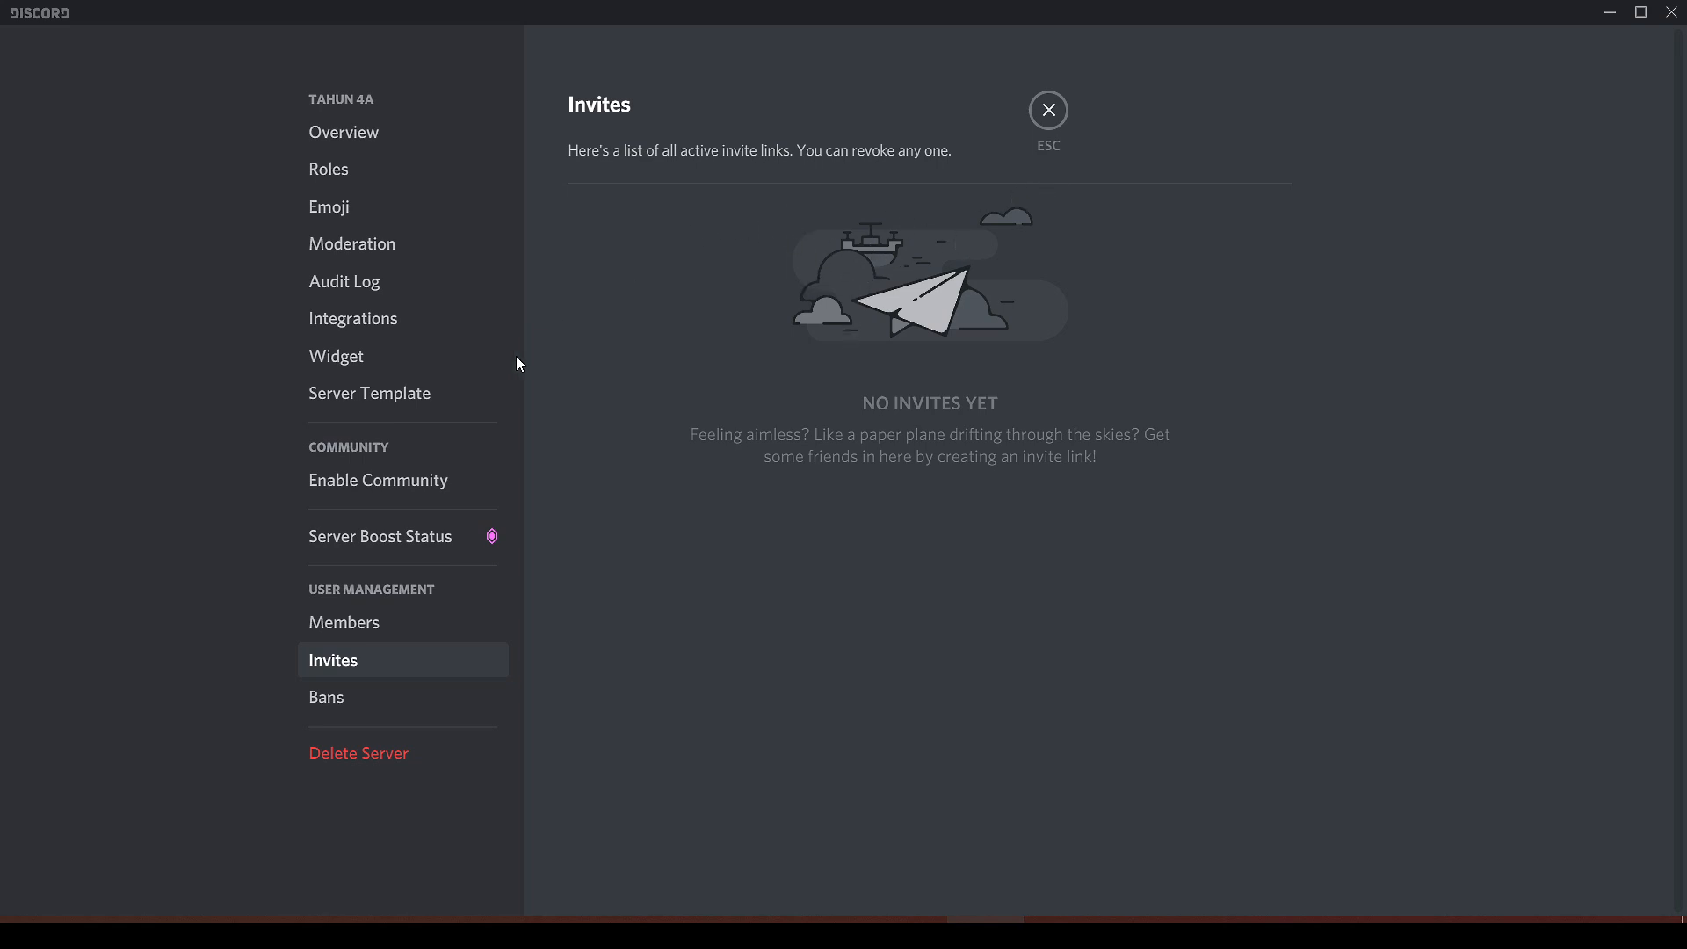
left_click(350, 703)
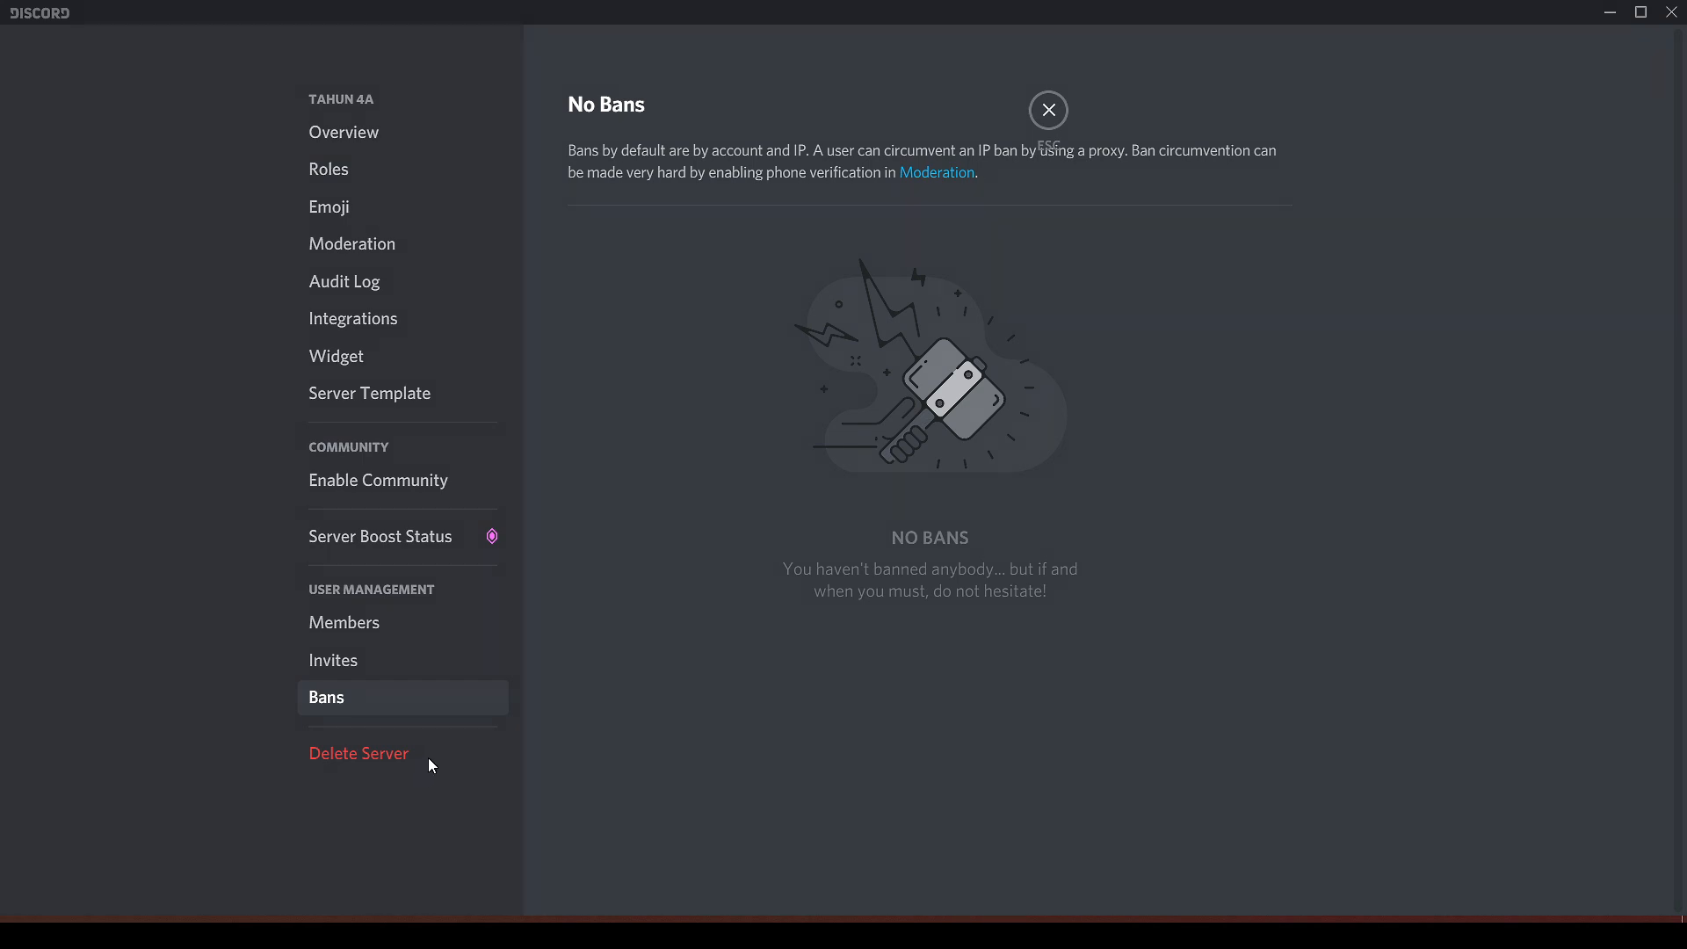
left_click(1050, 110)
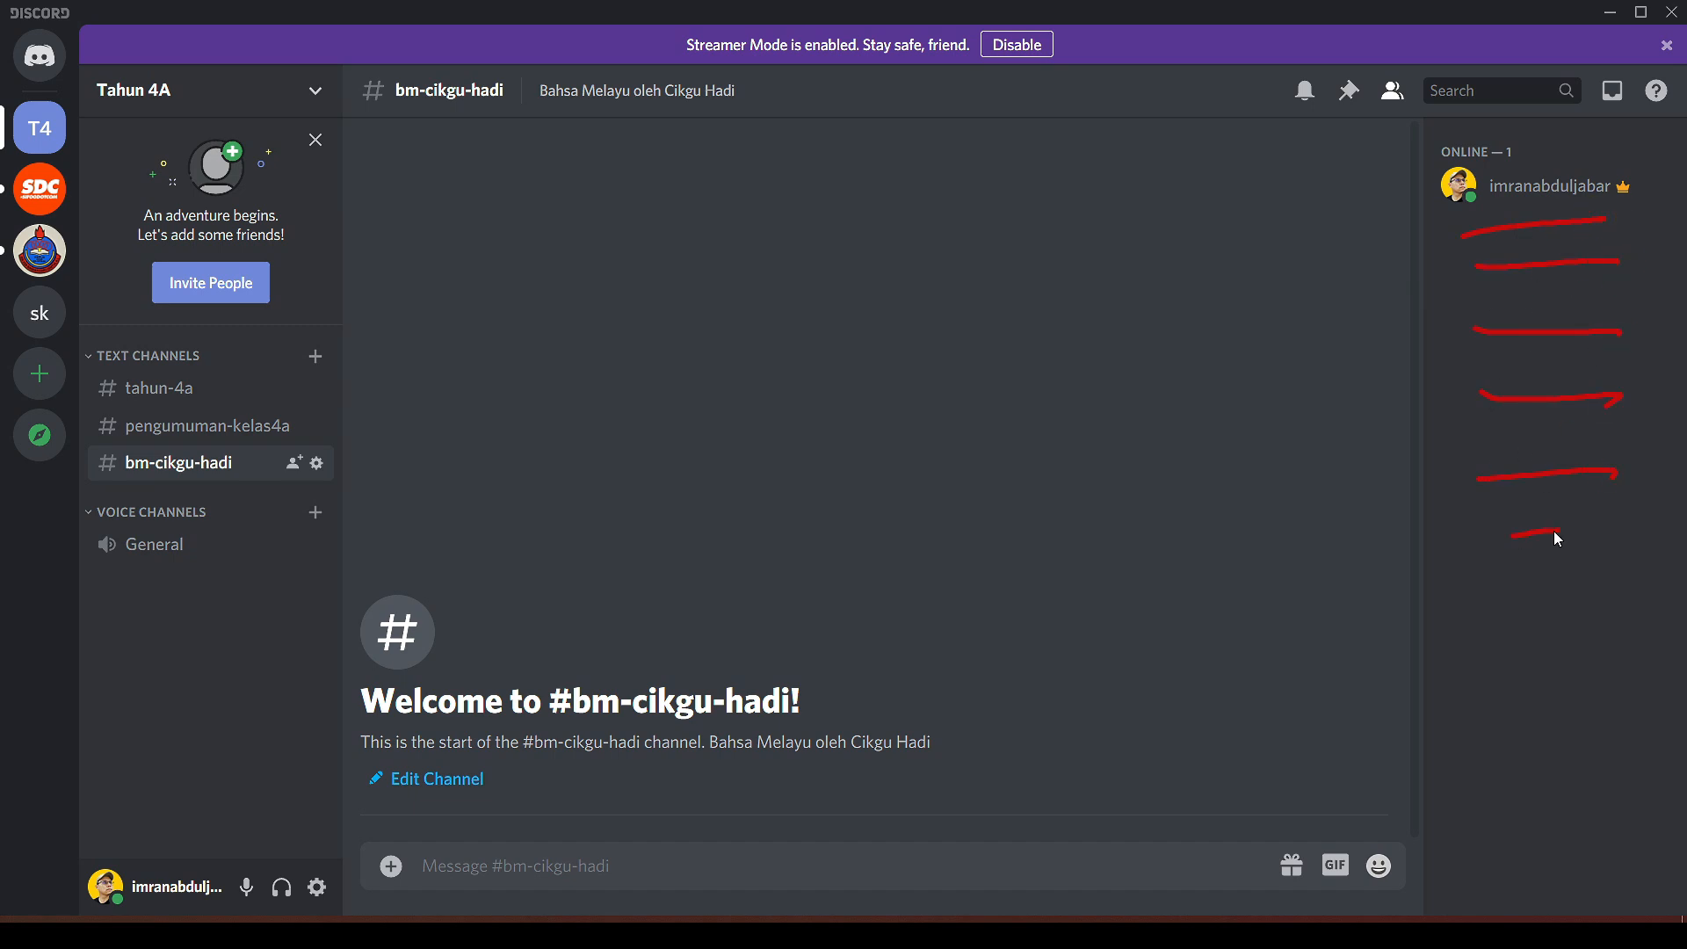
In the user's Privacy & Safety settings, disable direct messages from server members without applying the change to existing servers.
left_click_drag(138, 870, 179, 858)
key("Escape")
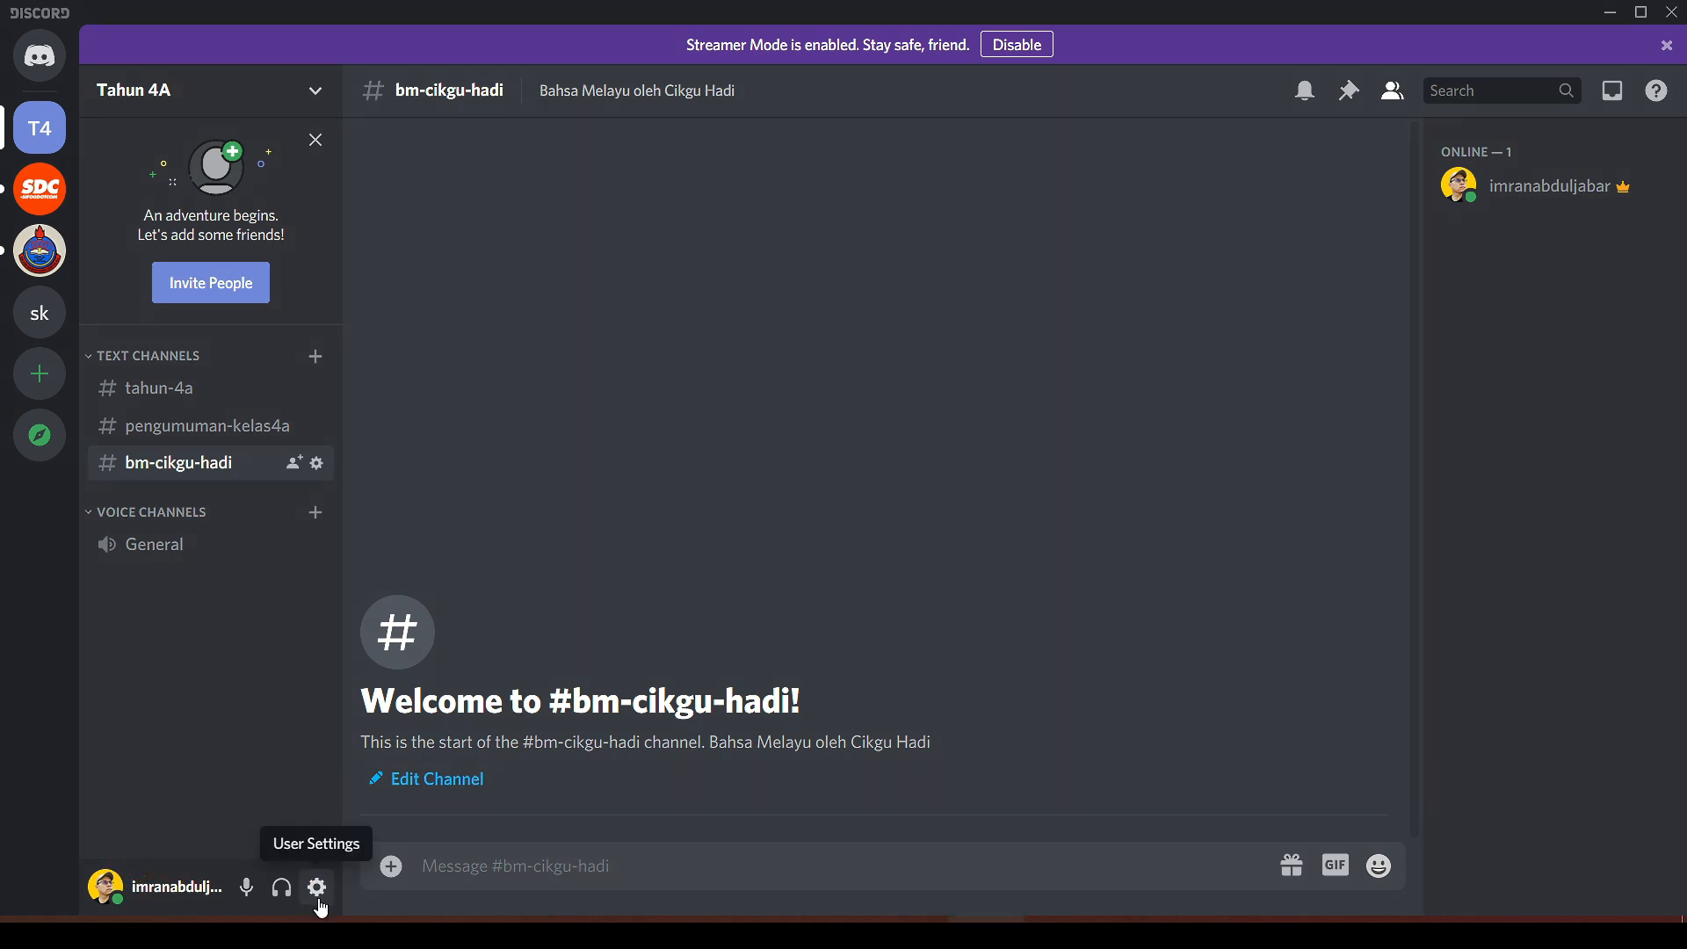
left_click(317, 887)
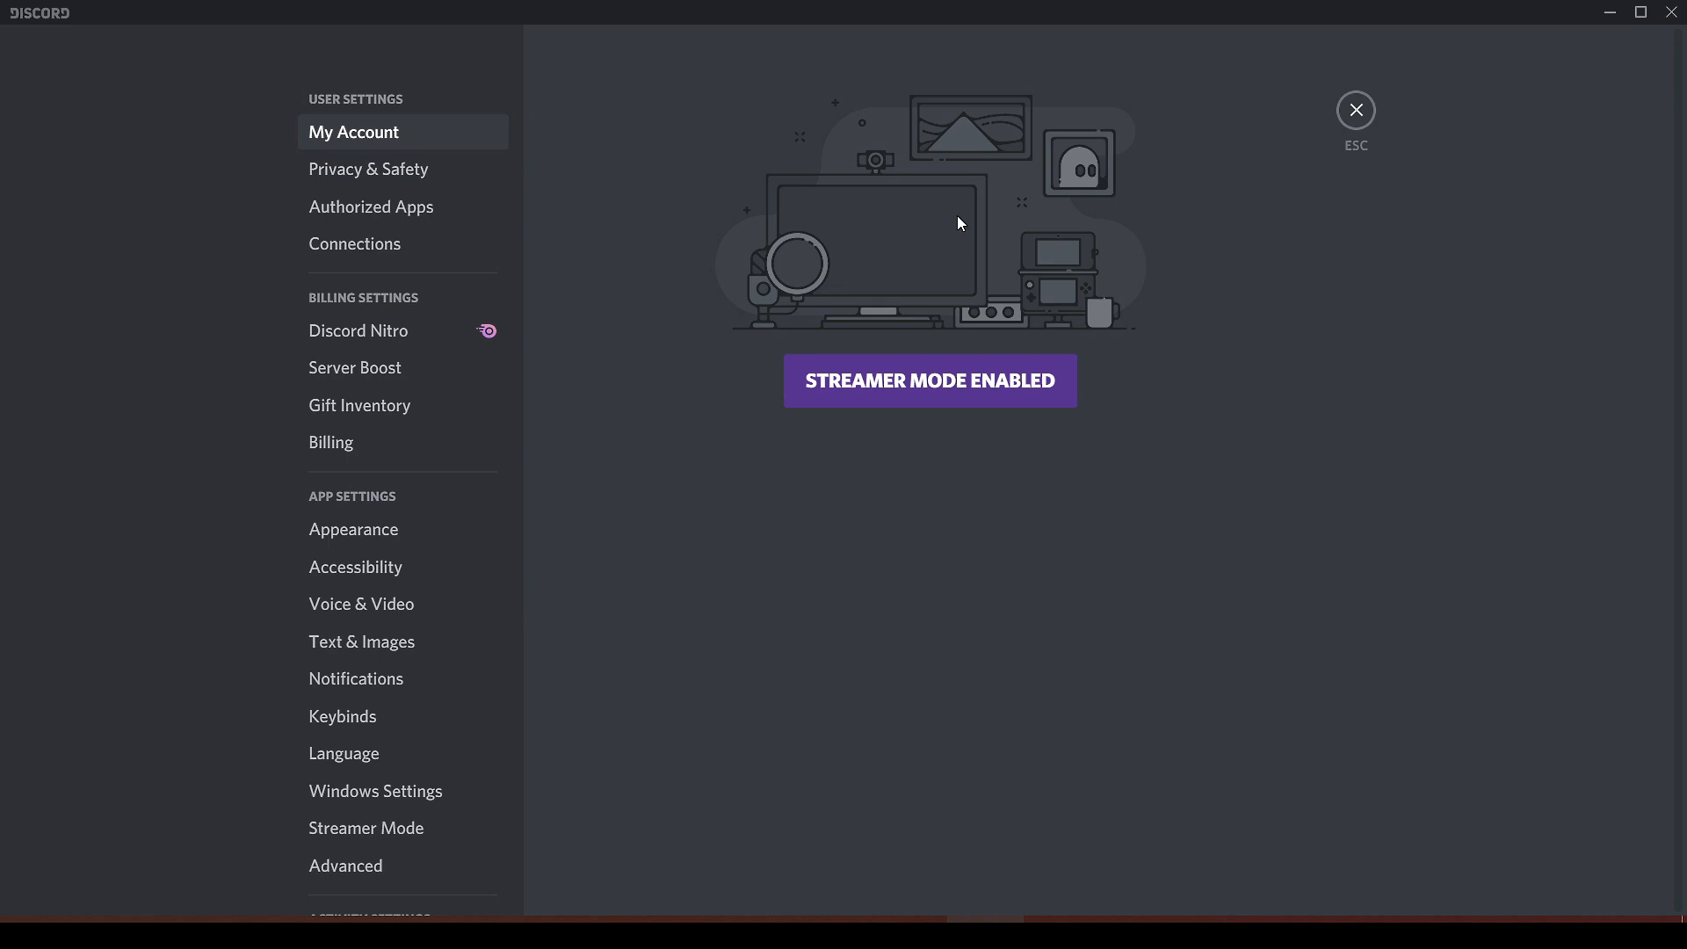
left_click(425, 169)
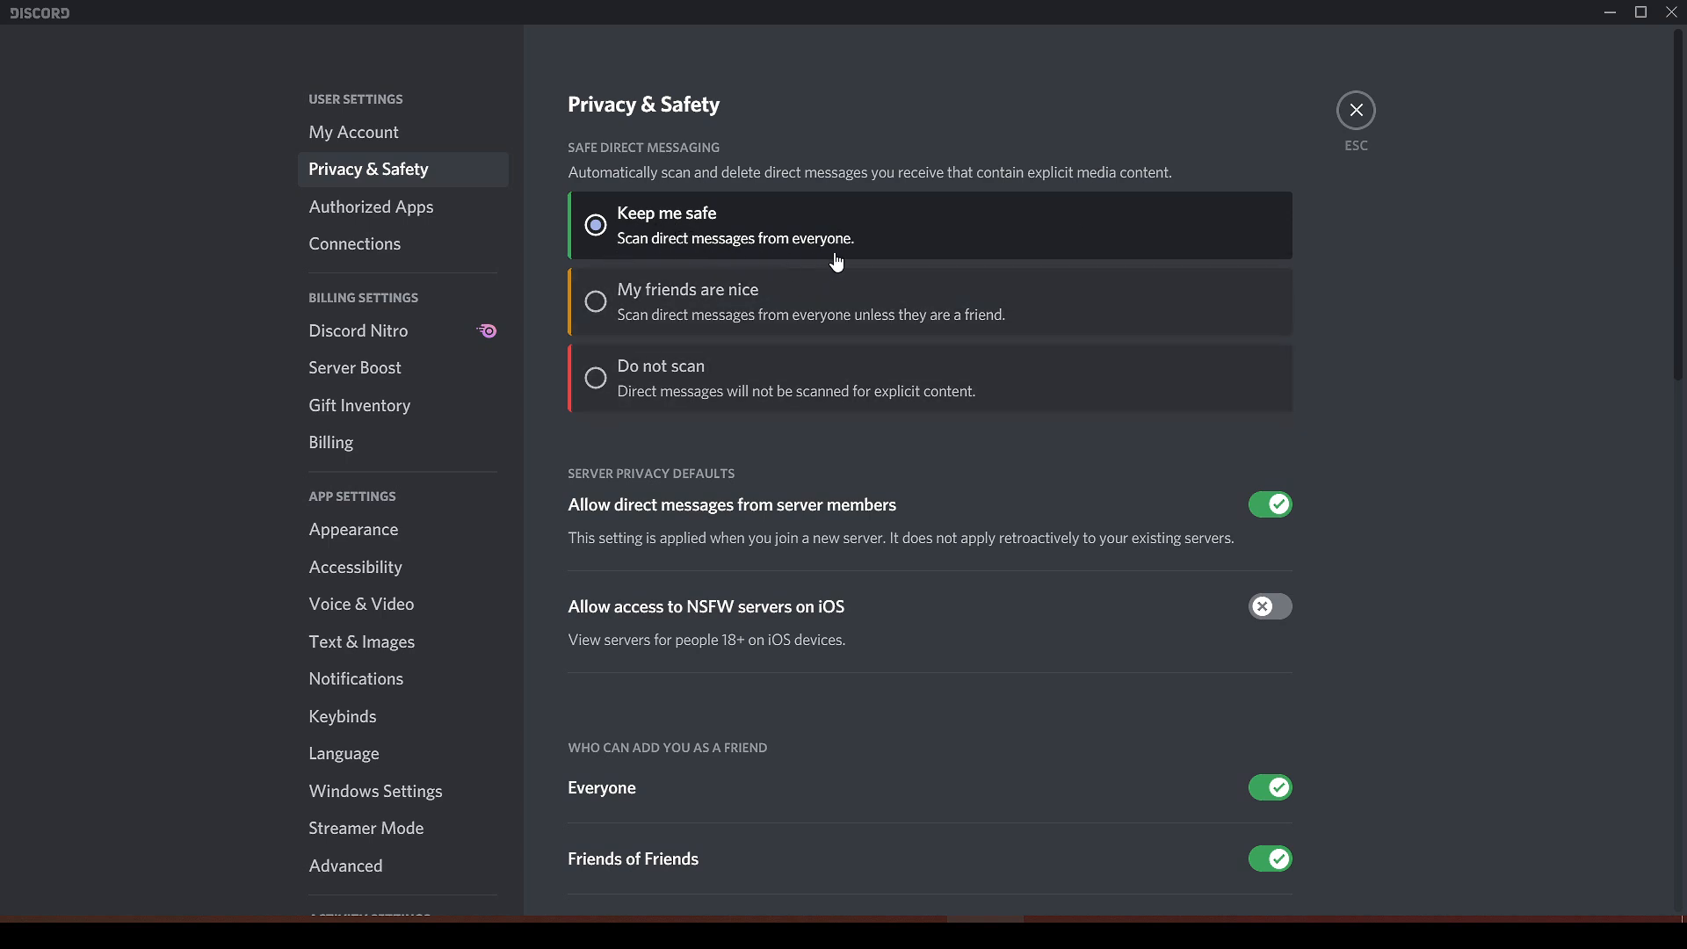
left_click_drag(903, 222, 1115, 194)
scroll(1048, 265, "down", 3)
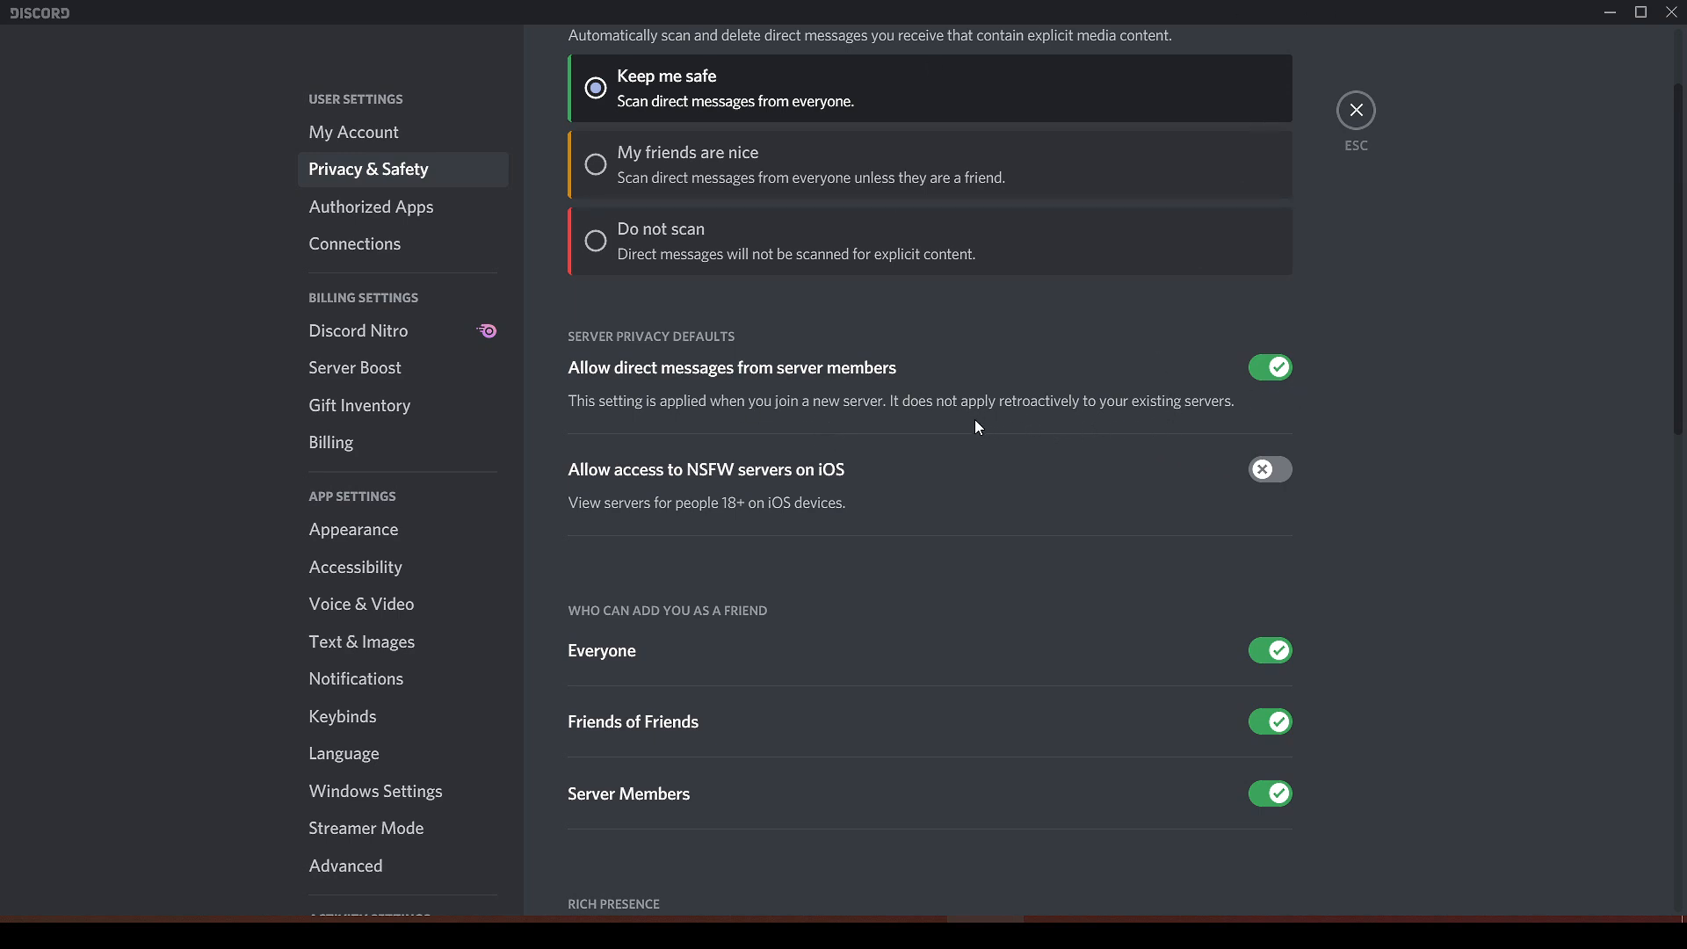
left_click(1257, 369)
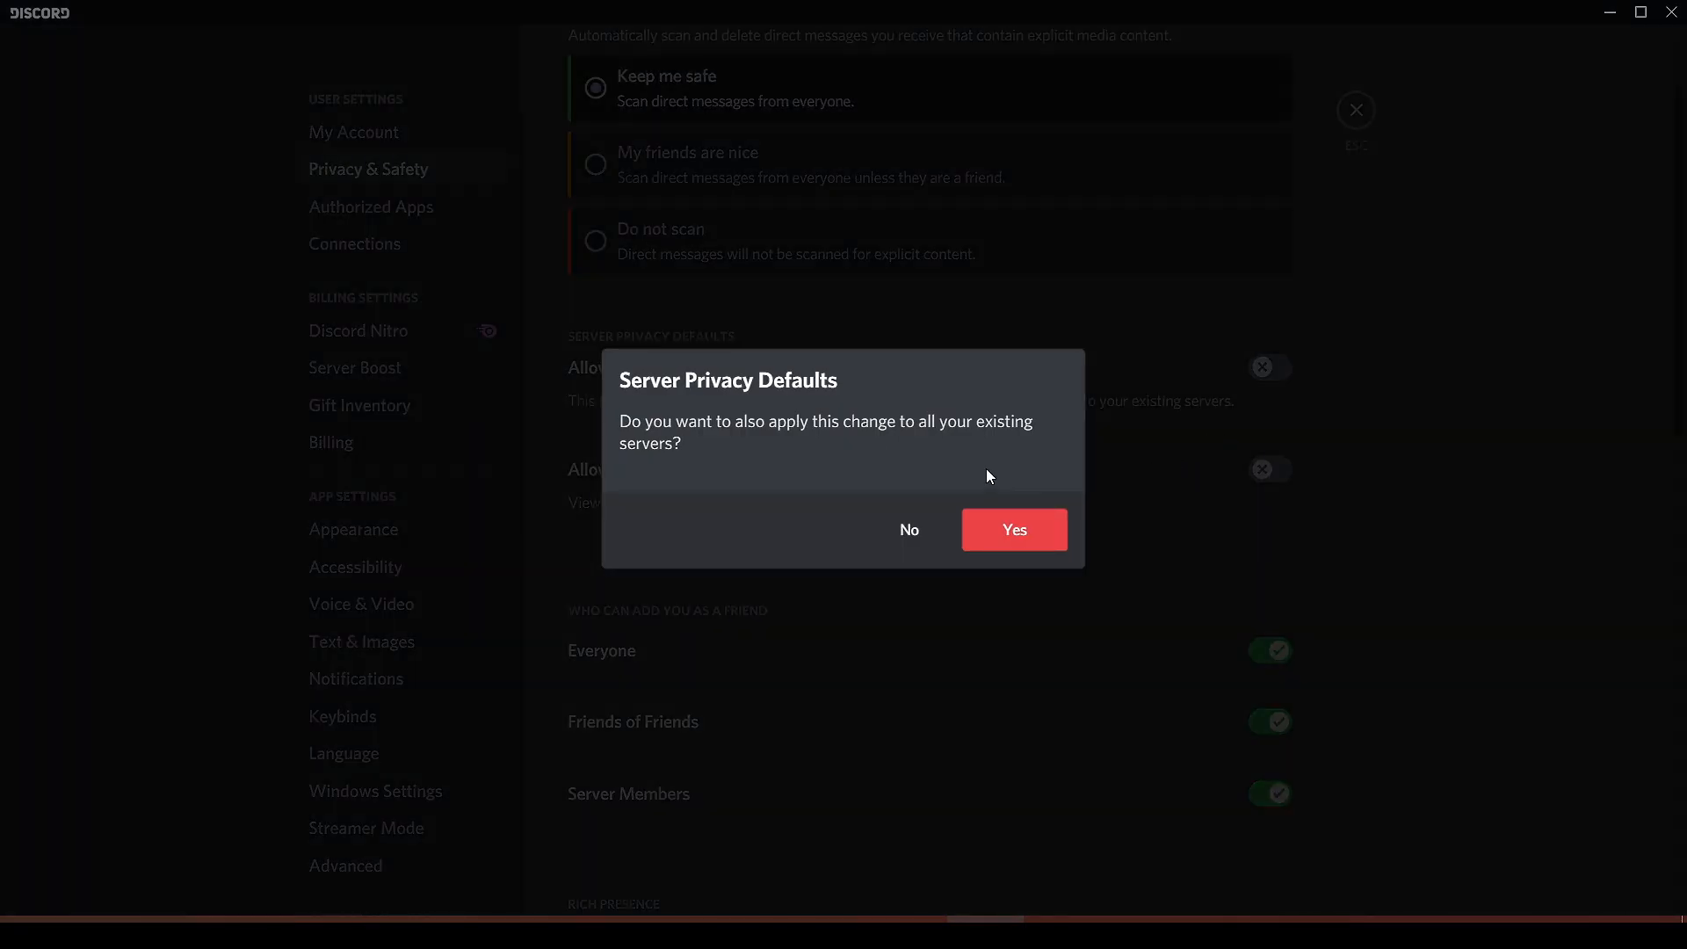
left_click(907, 529)
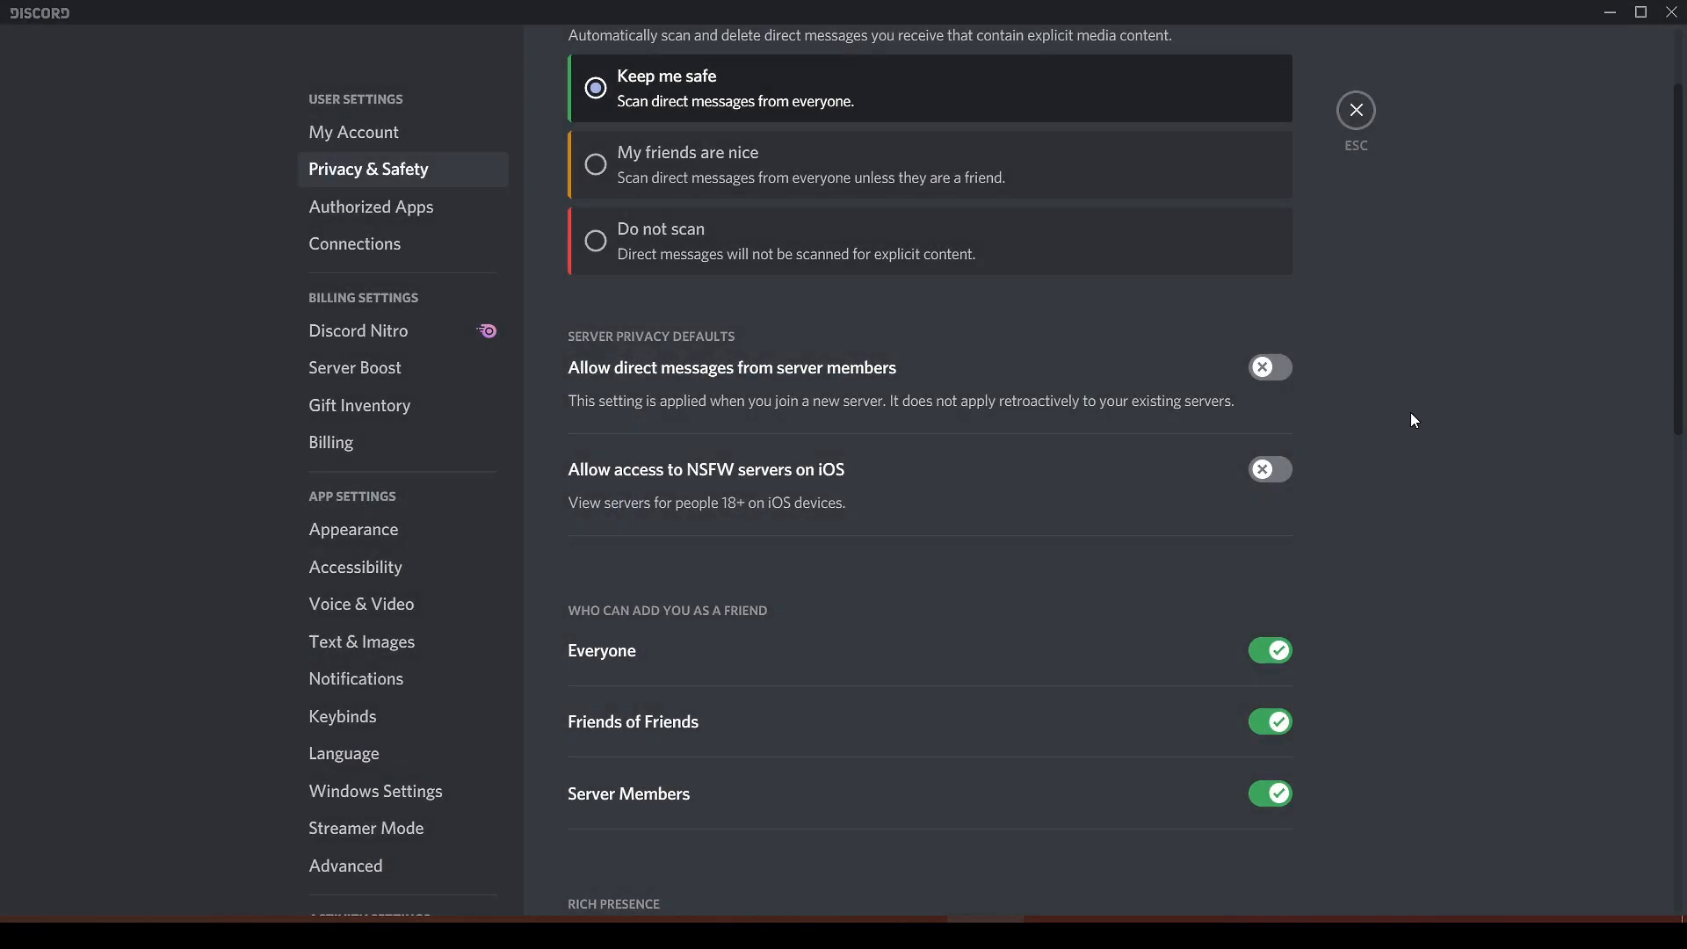
Examine the remaining Privacy & Safety options, along with the Authorized Apps and Connections pages.
scroll(825, 514, "down", 1)
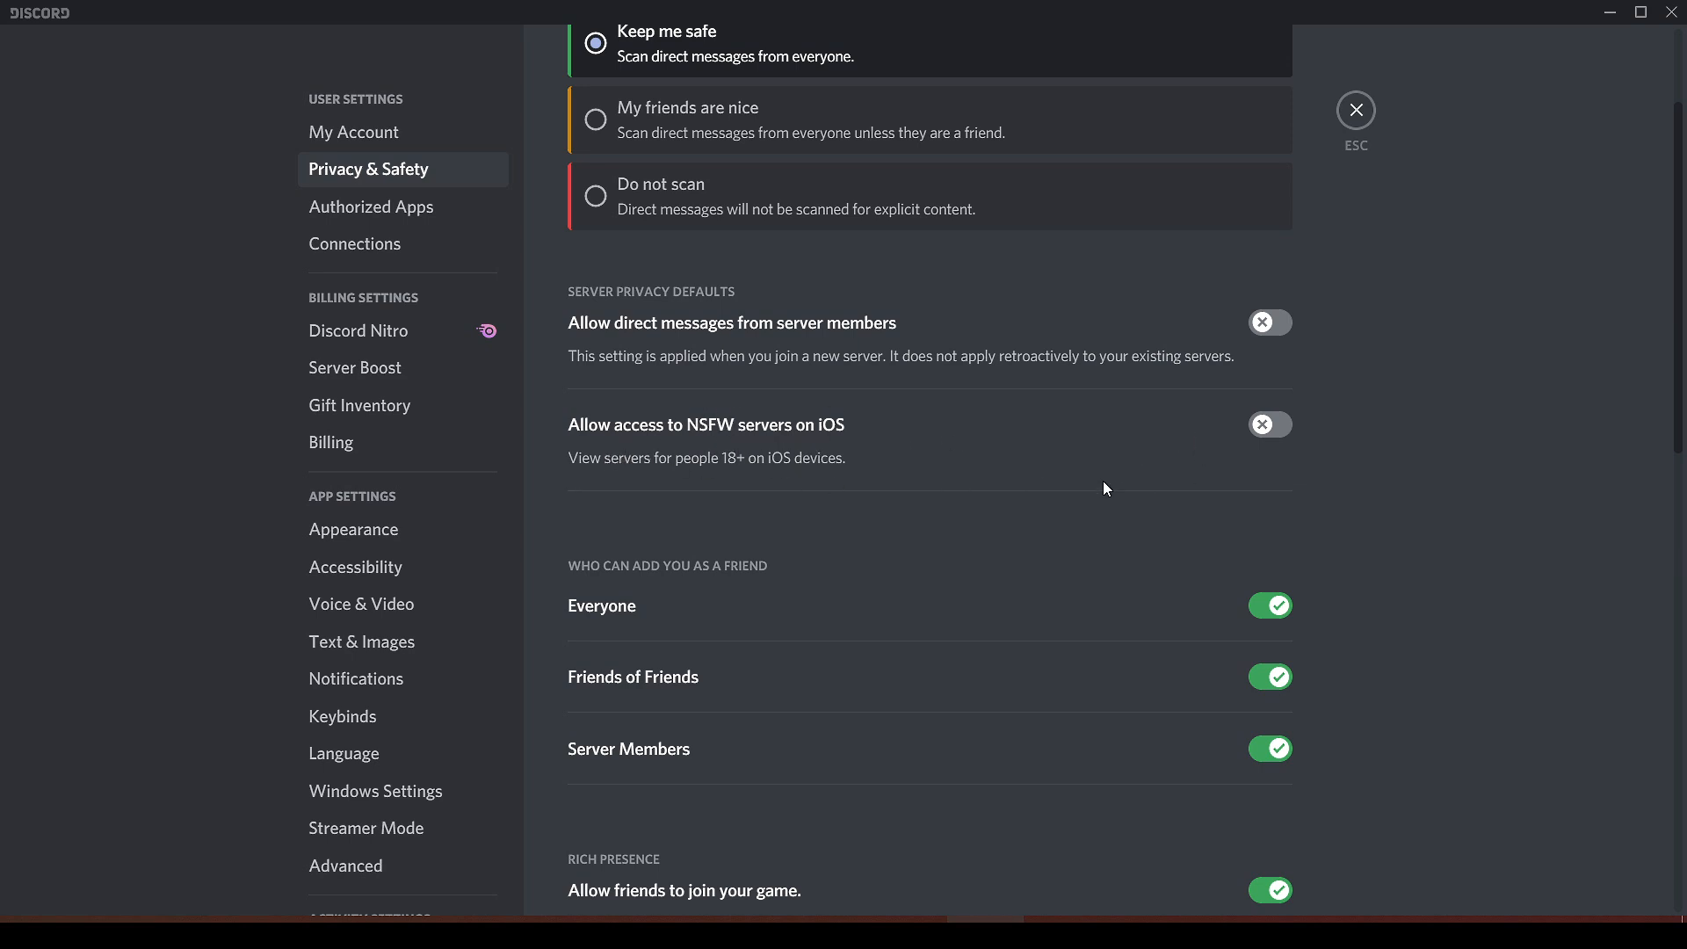
scroll(1104, 488, "down", 3)
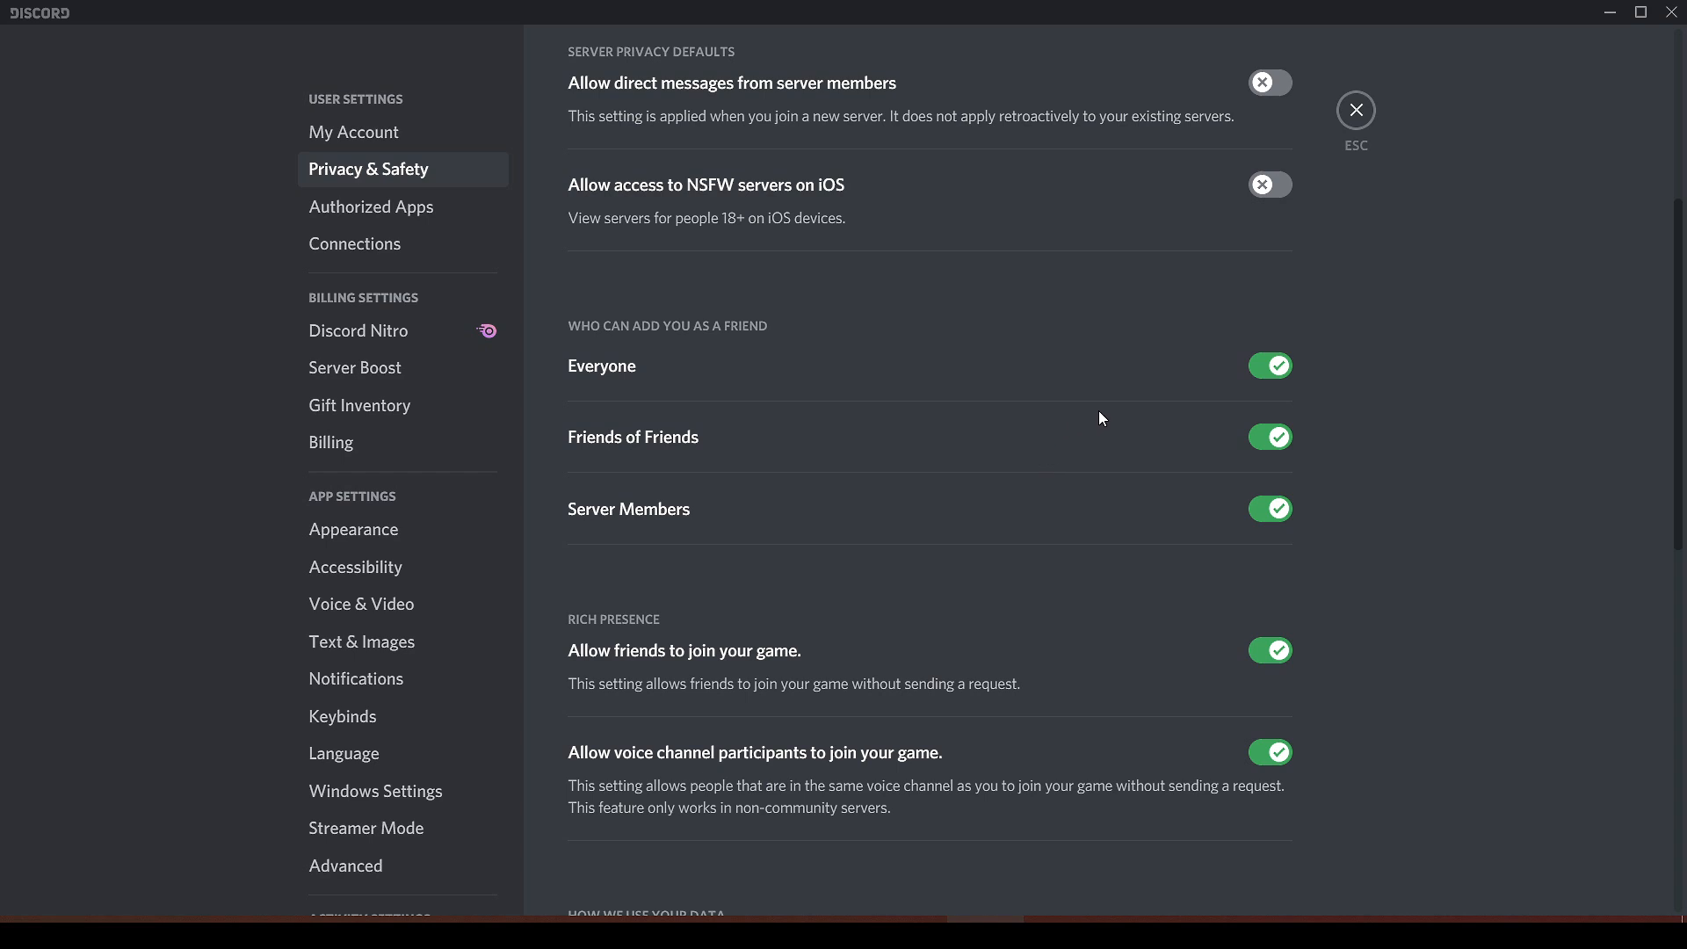
scroll(629, 473, "down", 1)
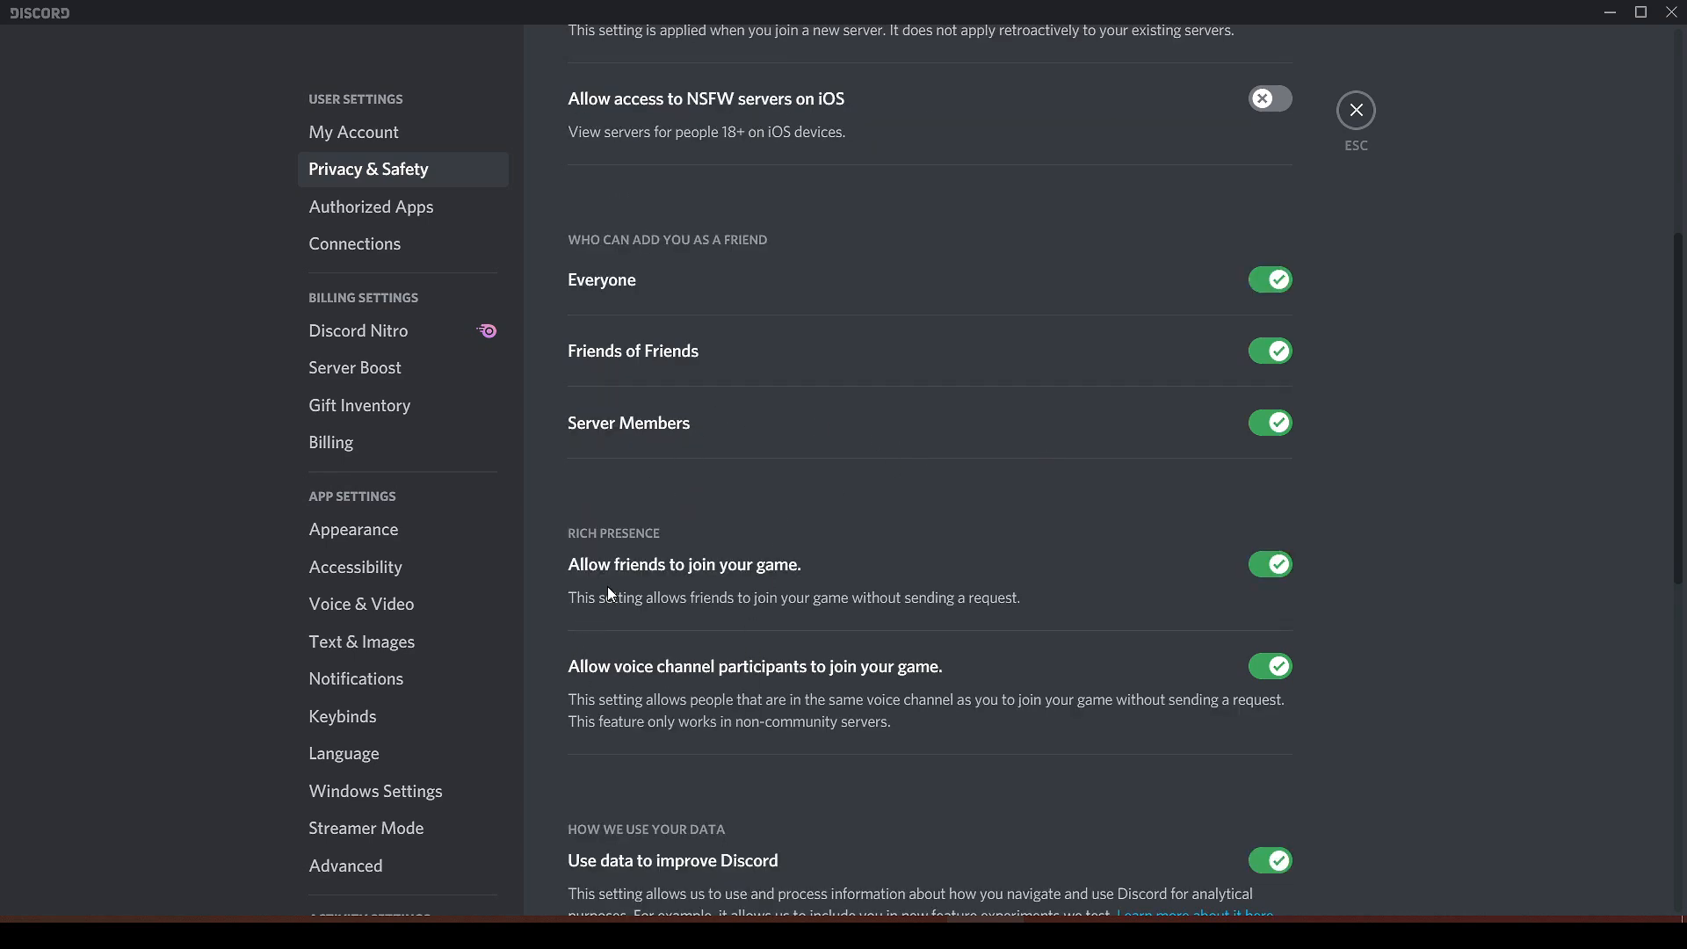
scroll(611, 594, "down", 3)
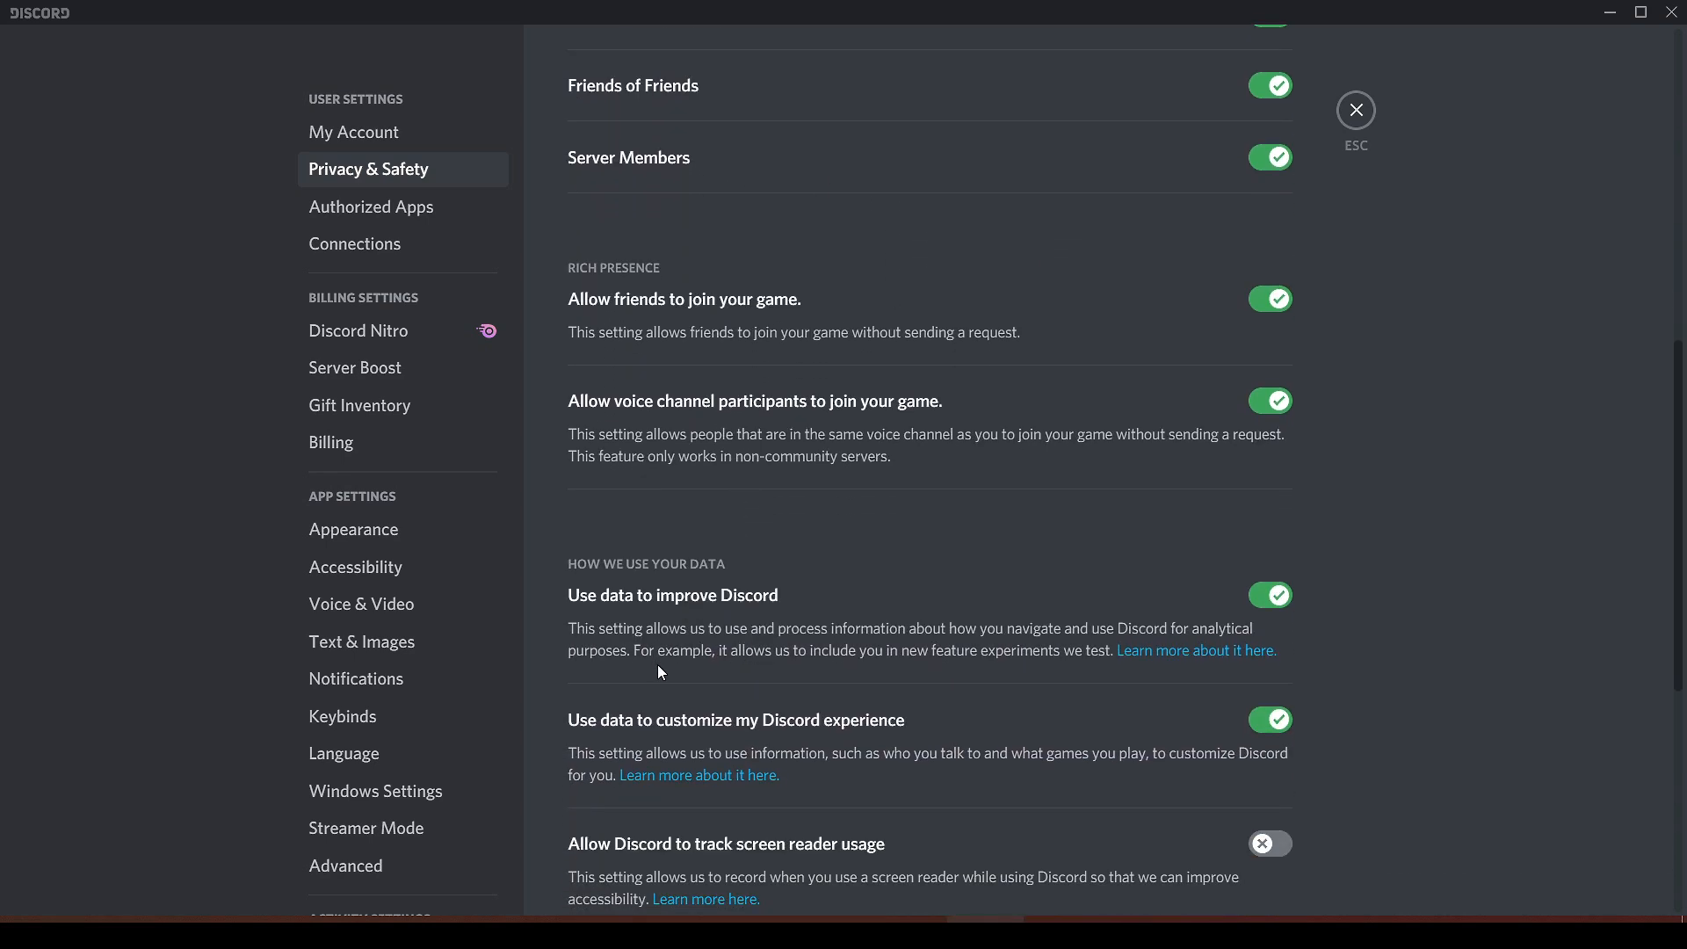
scroll(662, 673, "down", 3)
left_click(436, 215)
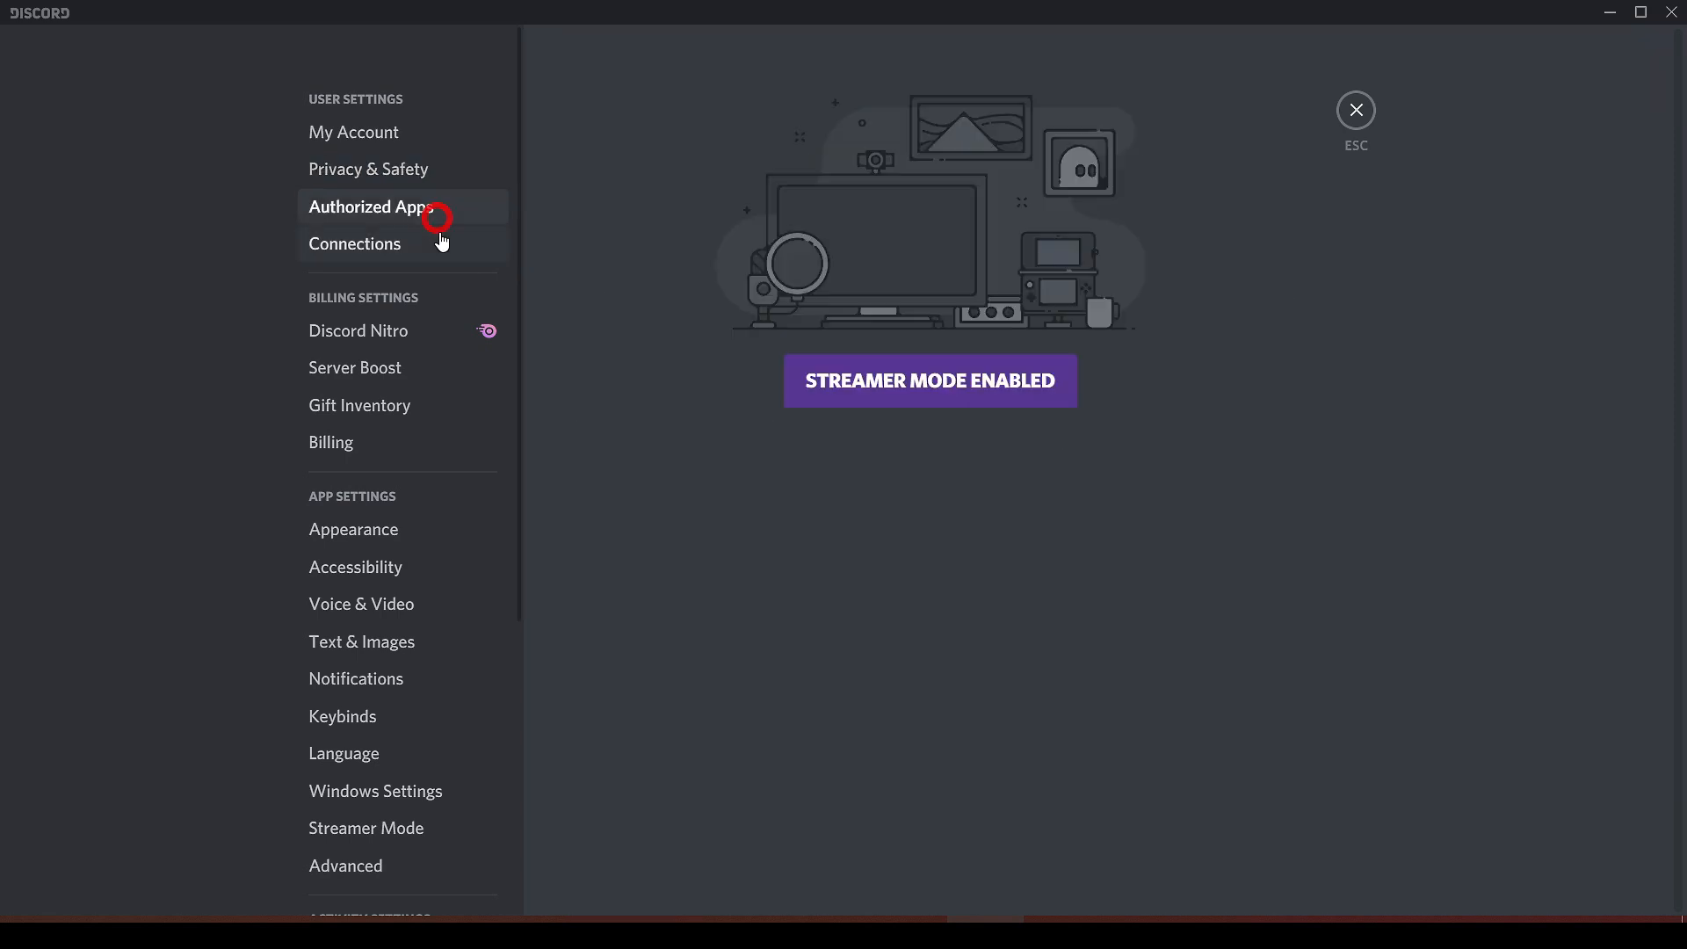
left_click(382, 249)
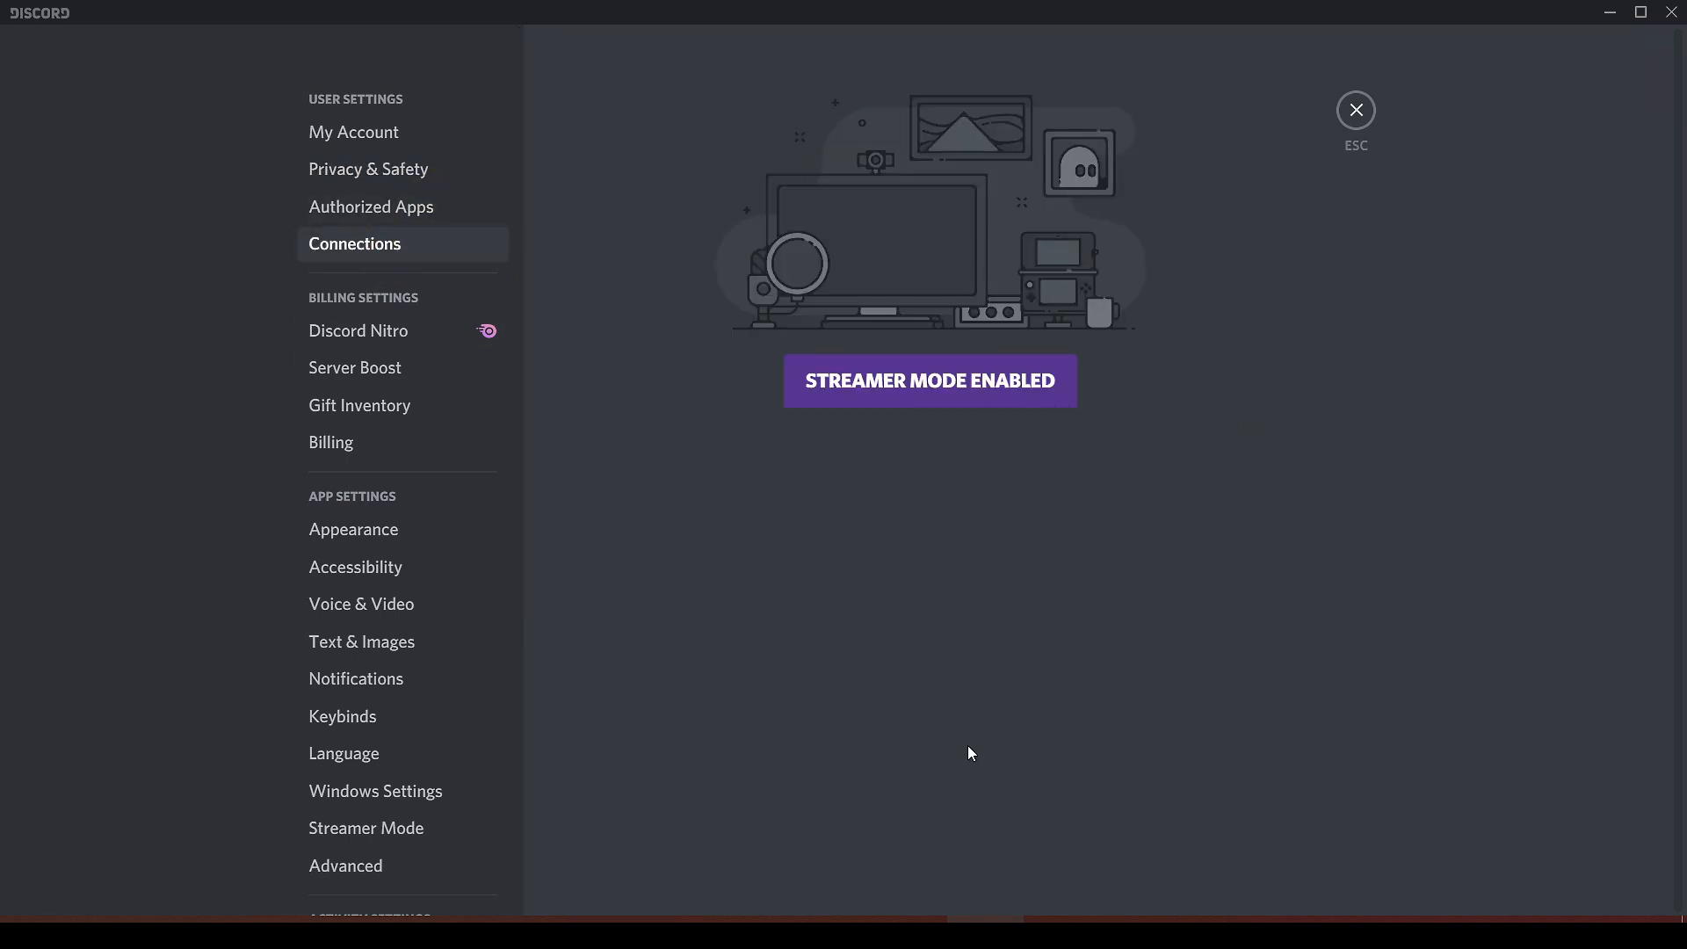
Try the Light theme in the Appearance settings and return to the Dark theme.
left_click(398, 536)
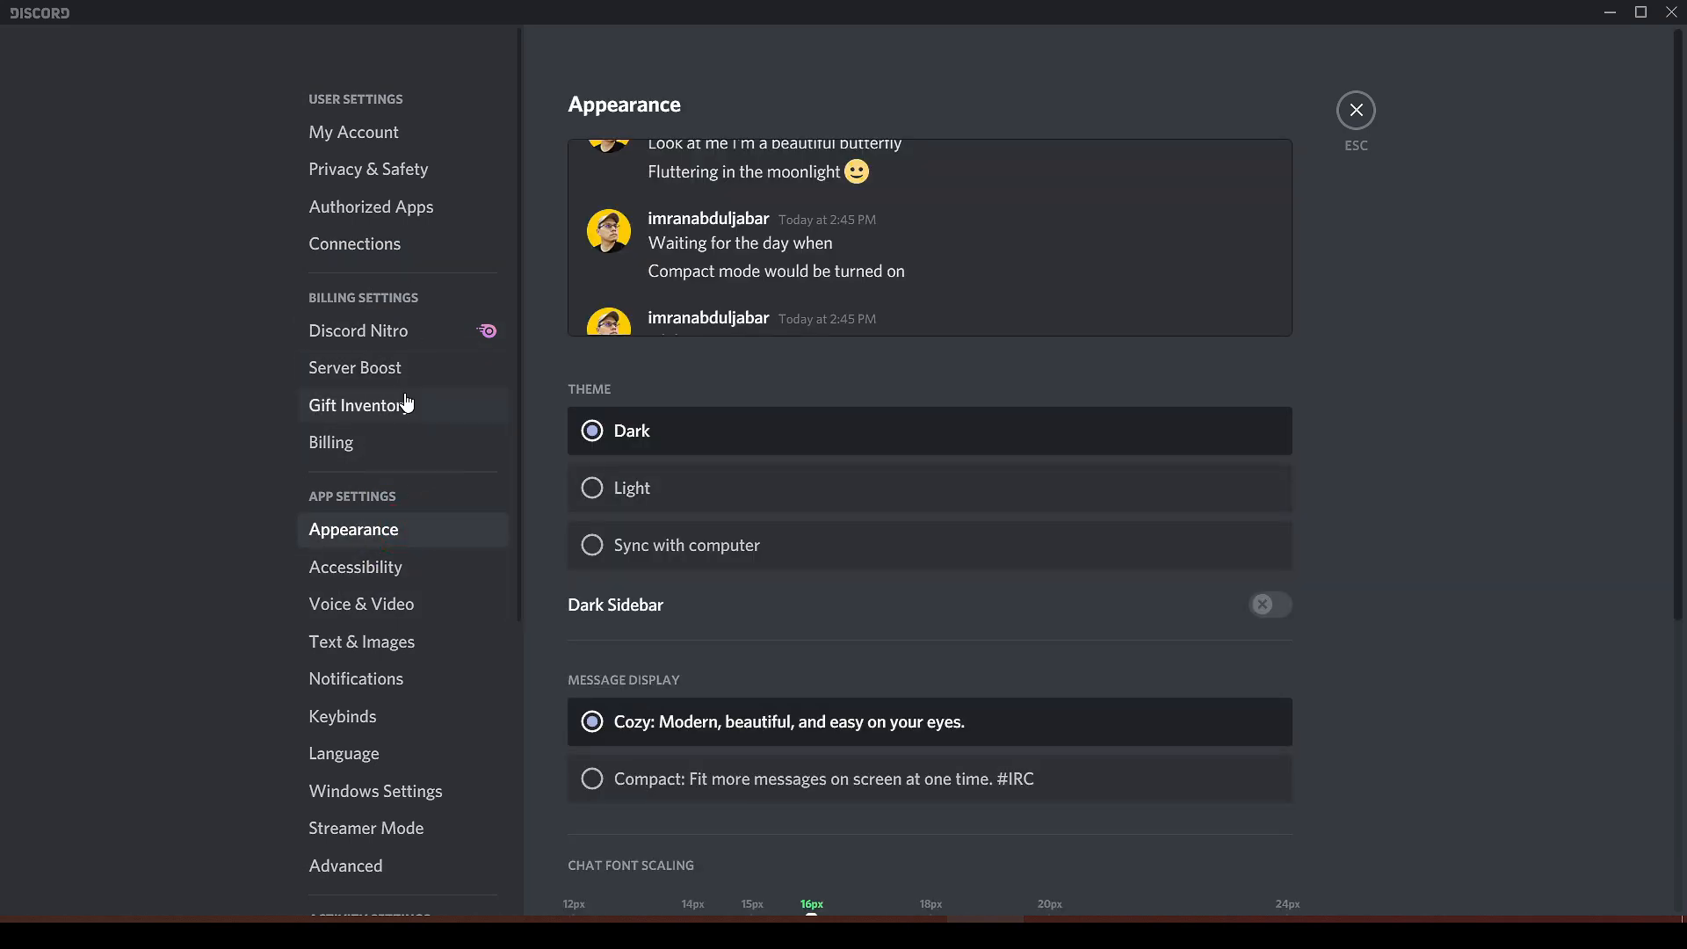
left_click(647, 489)
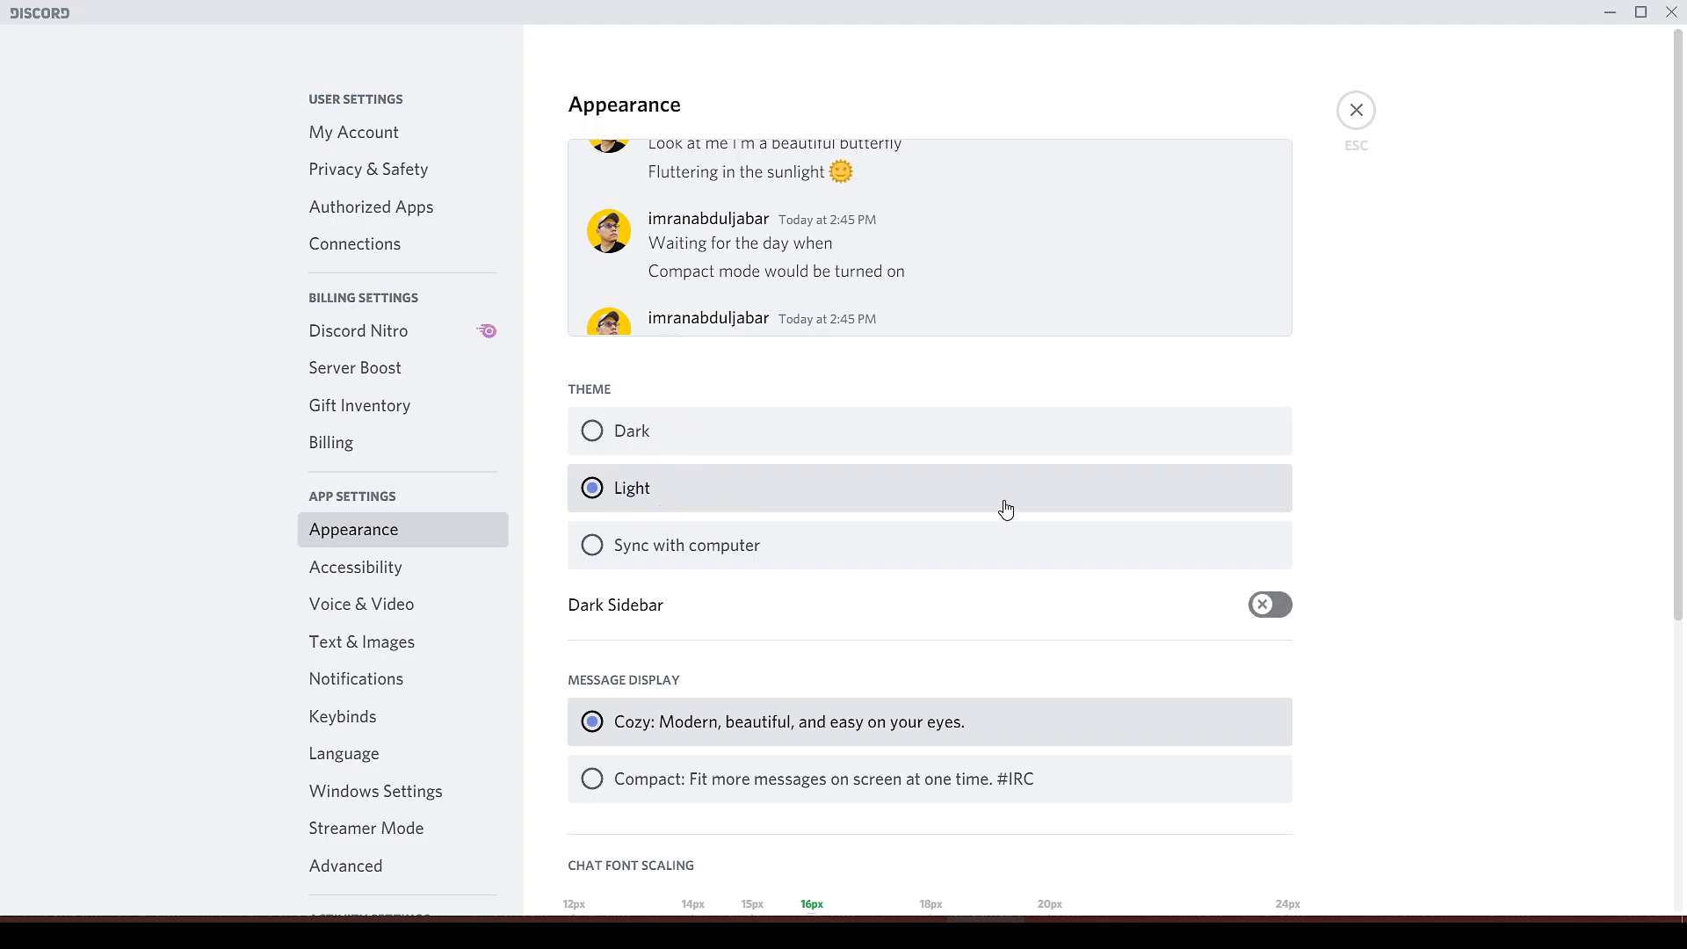
left_click(724, 446)
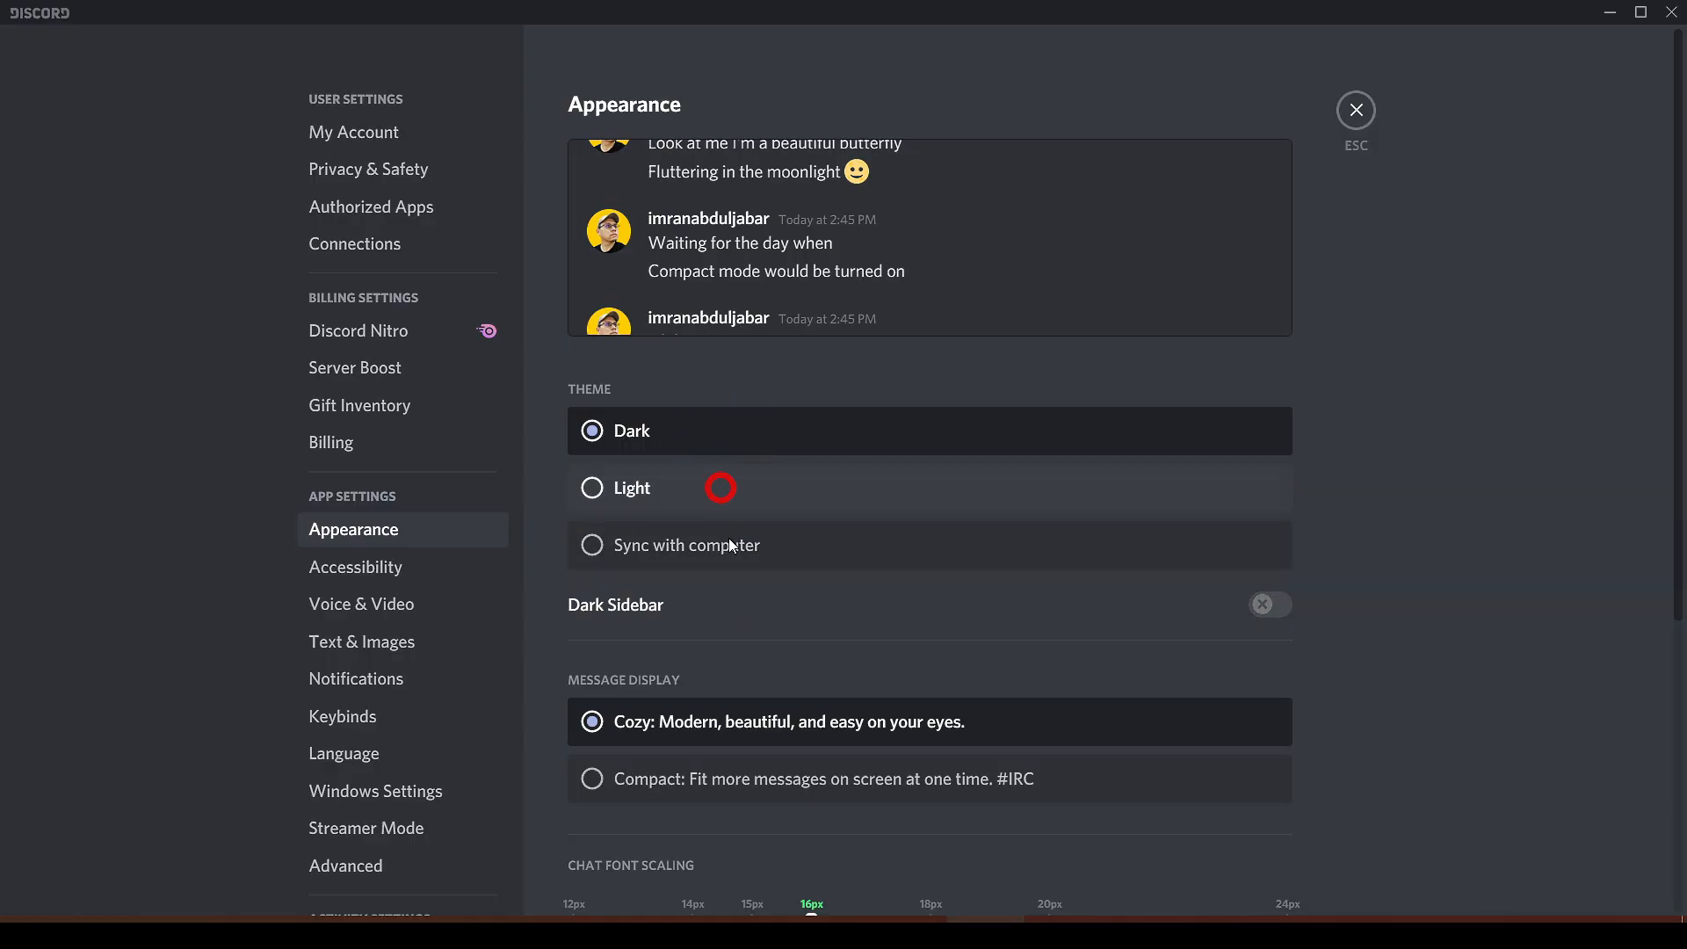
left_click(722, 490)
left_click(731, 440)
Try the Compact message display against Cozy and return to the Cozy display.
scroll(773, 708, "down", 2)
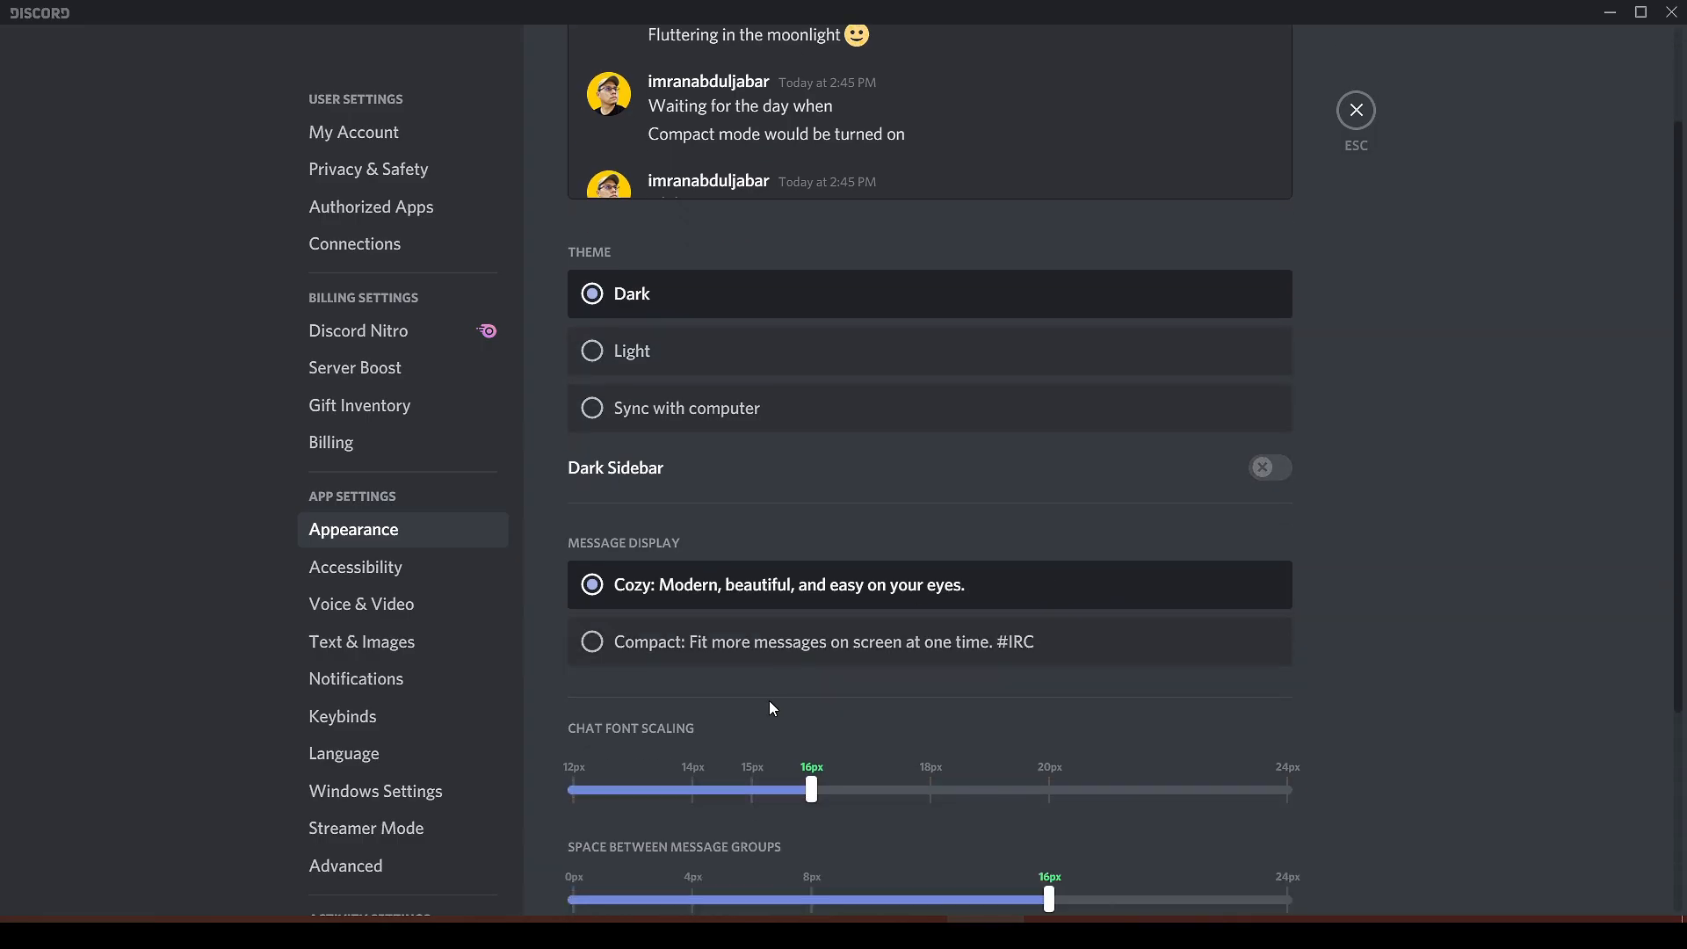
left_click(833, 649)
left_click(826, 586)
left_click(830, 654)
left_click(835, 580)
left_click(838, 637)
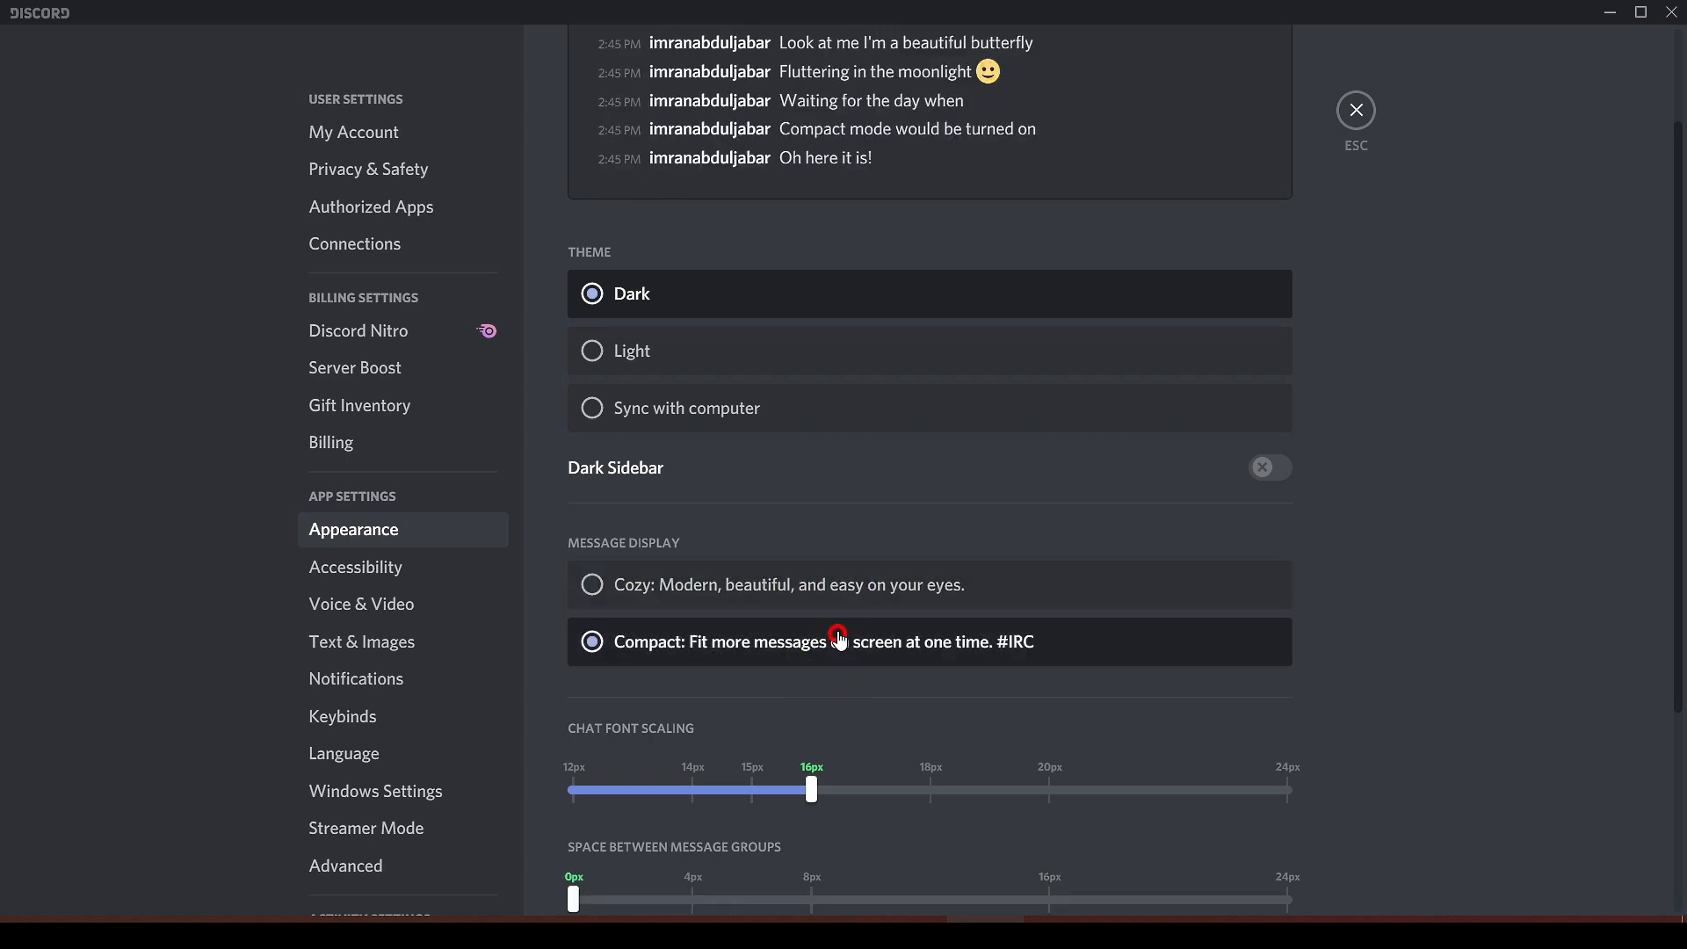
left_click(822, 596)
scroll(871, 350, "down", 2)
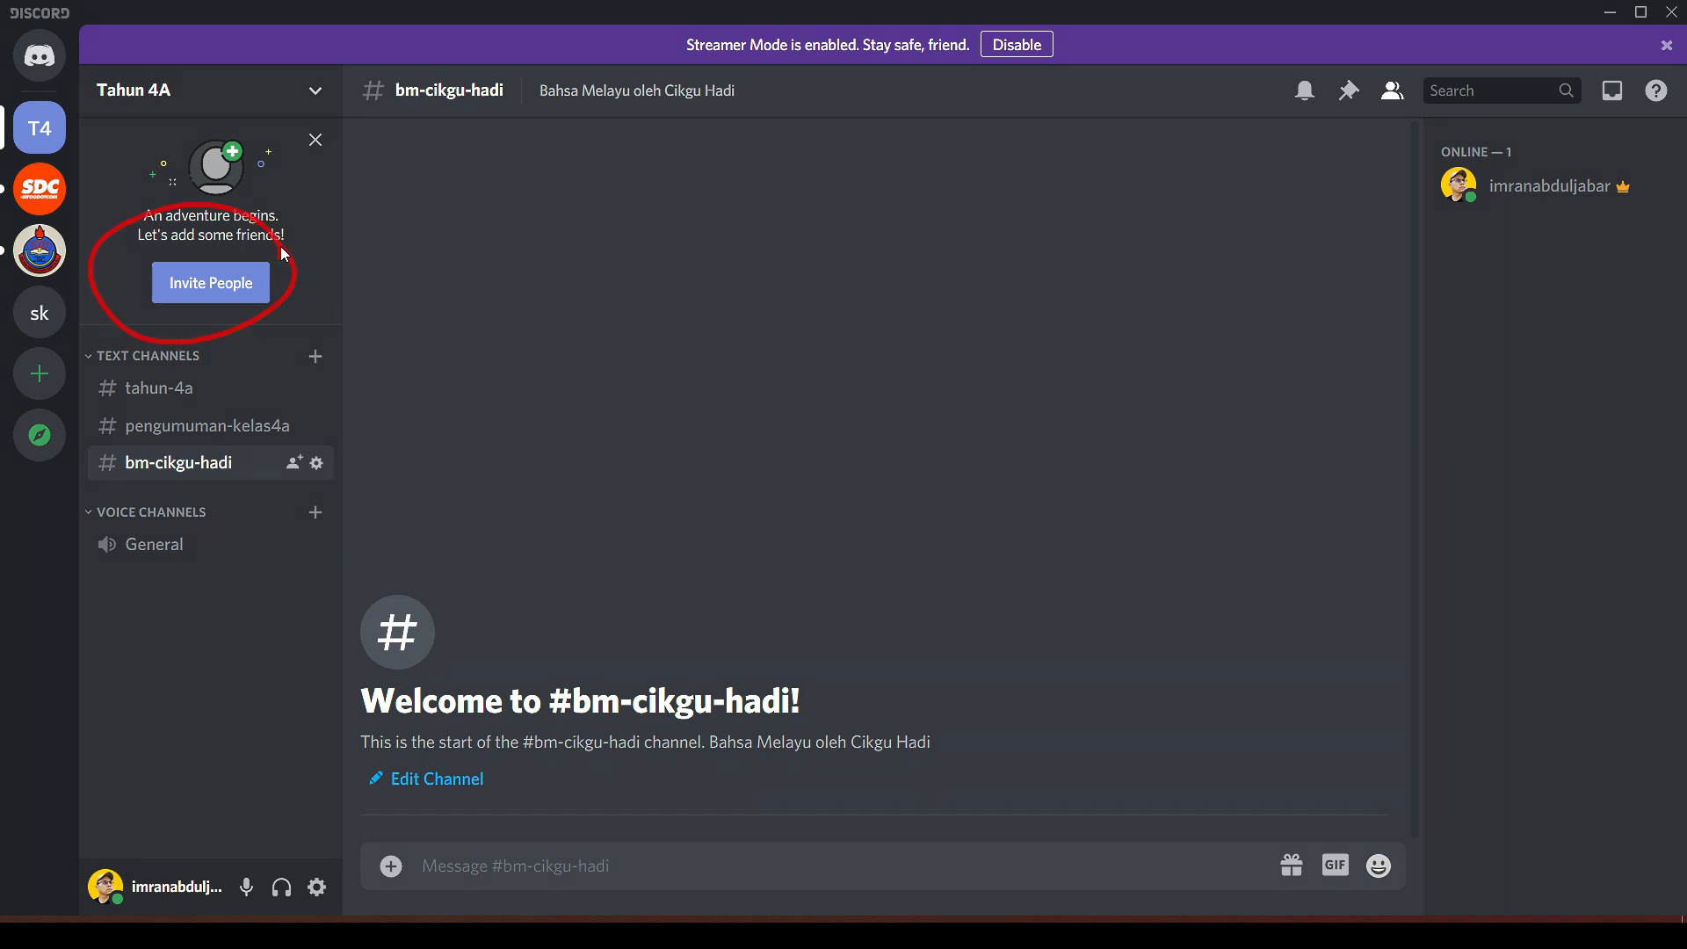
Generate a Tahun 4A invite link that expires after 1 hour with a maximum of 50 uses, copy it and close the invitation window.
left_click(230, 282)
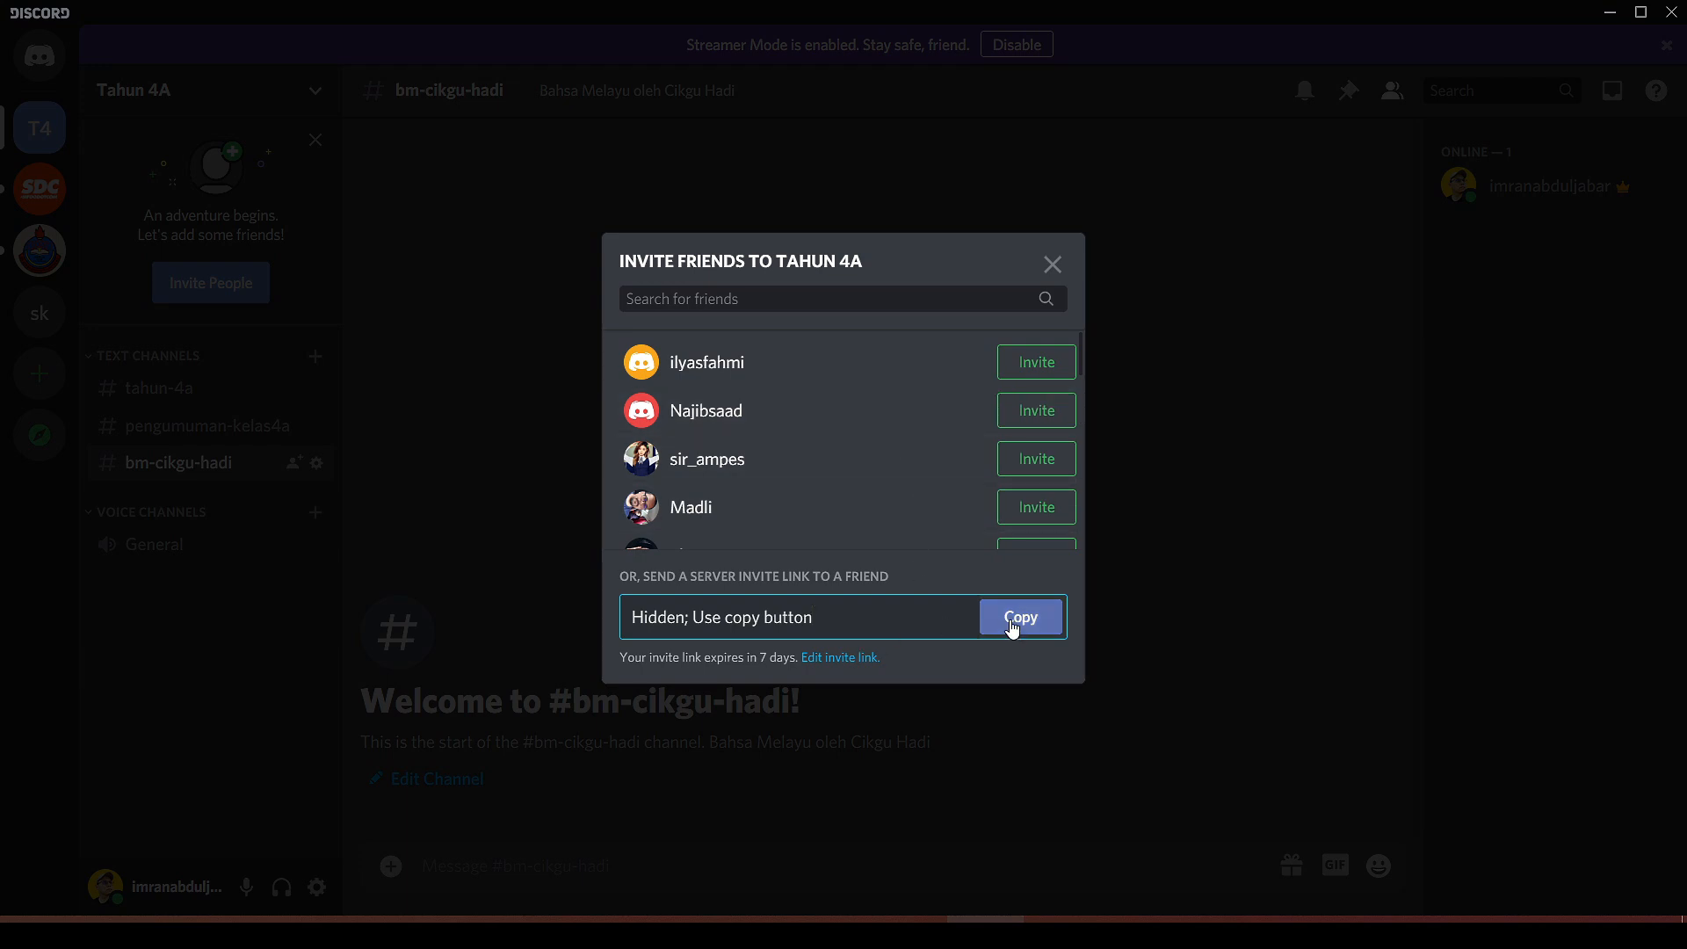
left_click(839, 657)
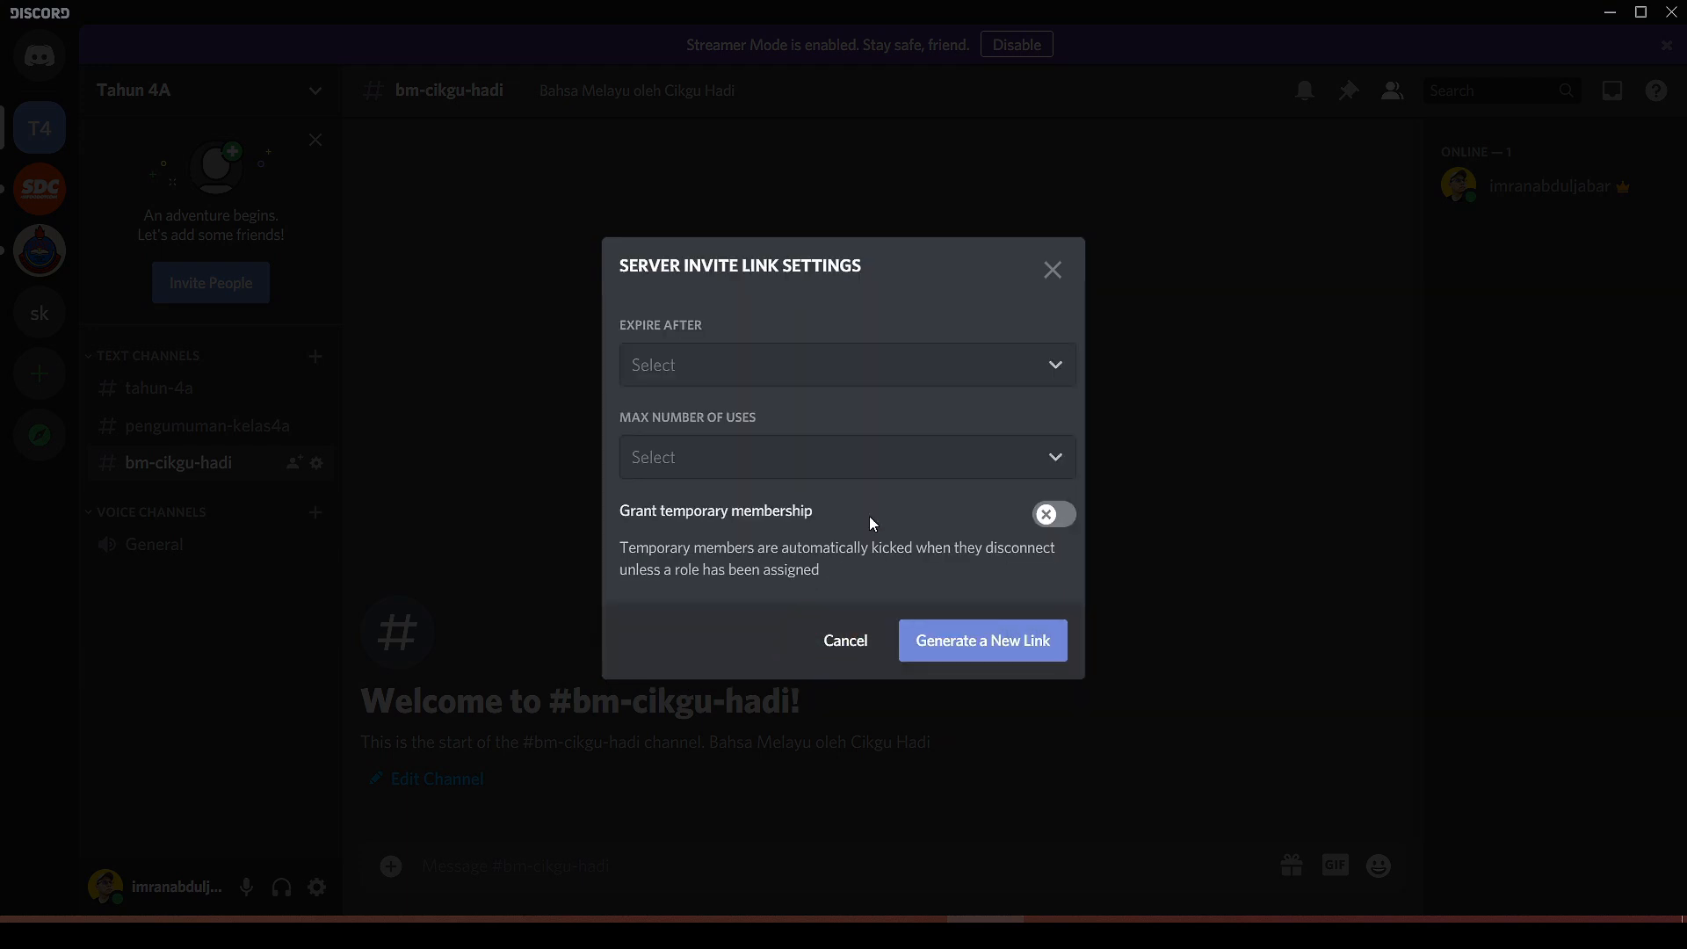
left_click(896, 366)
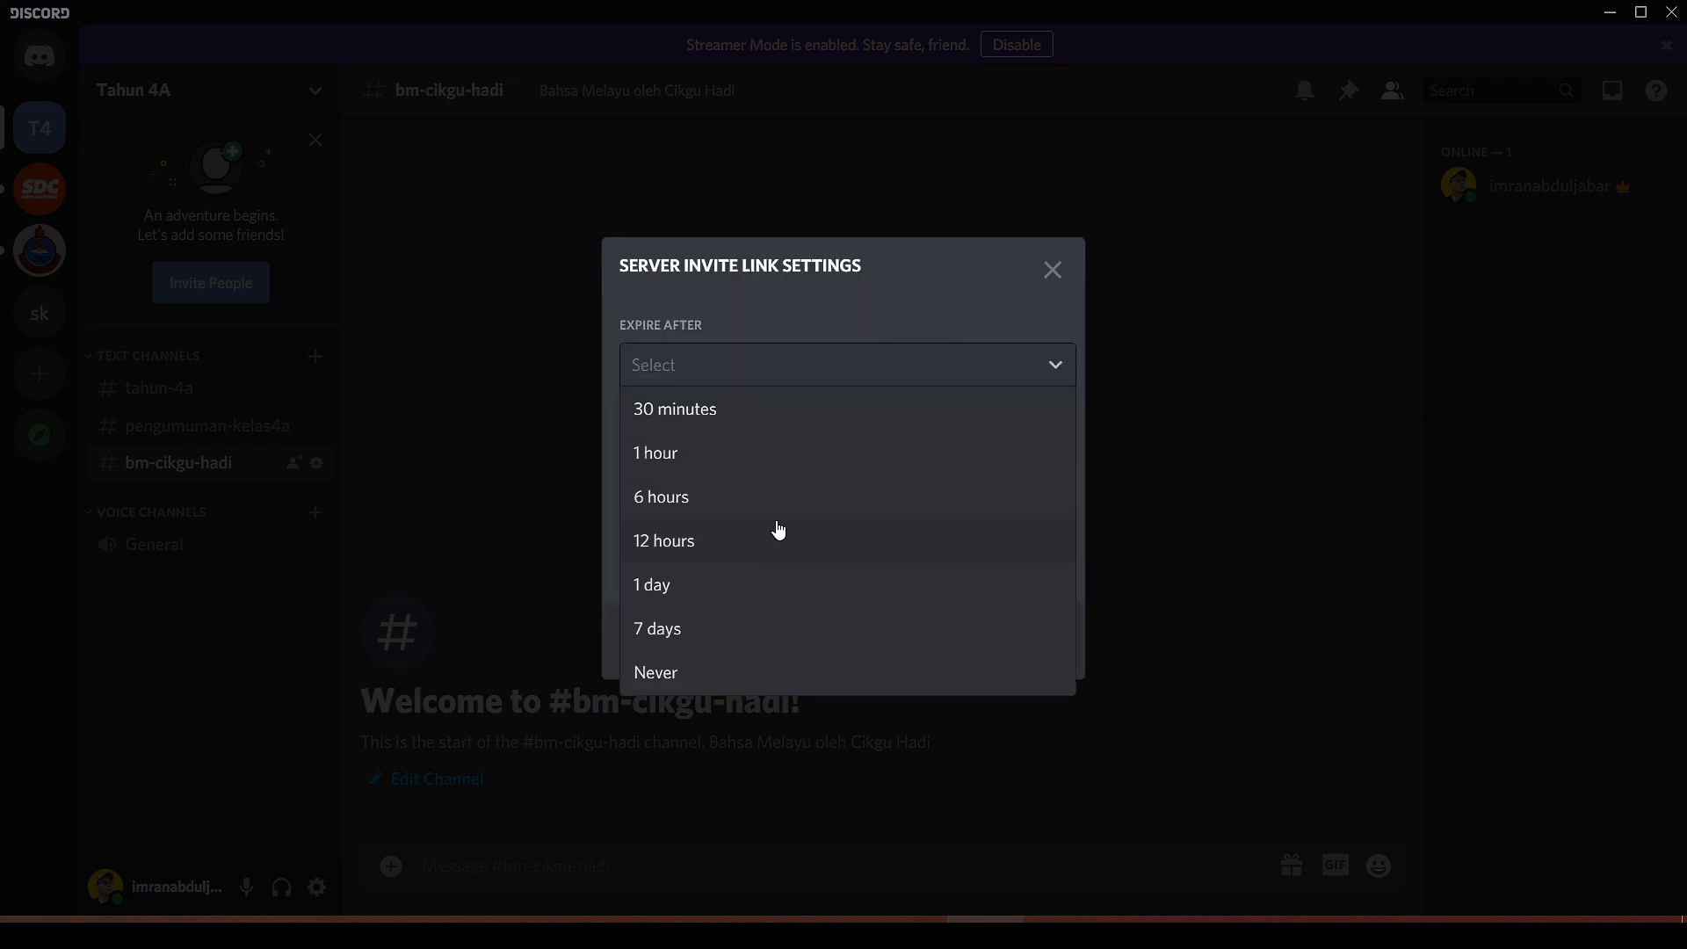
left_click(727, 458)
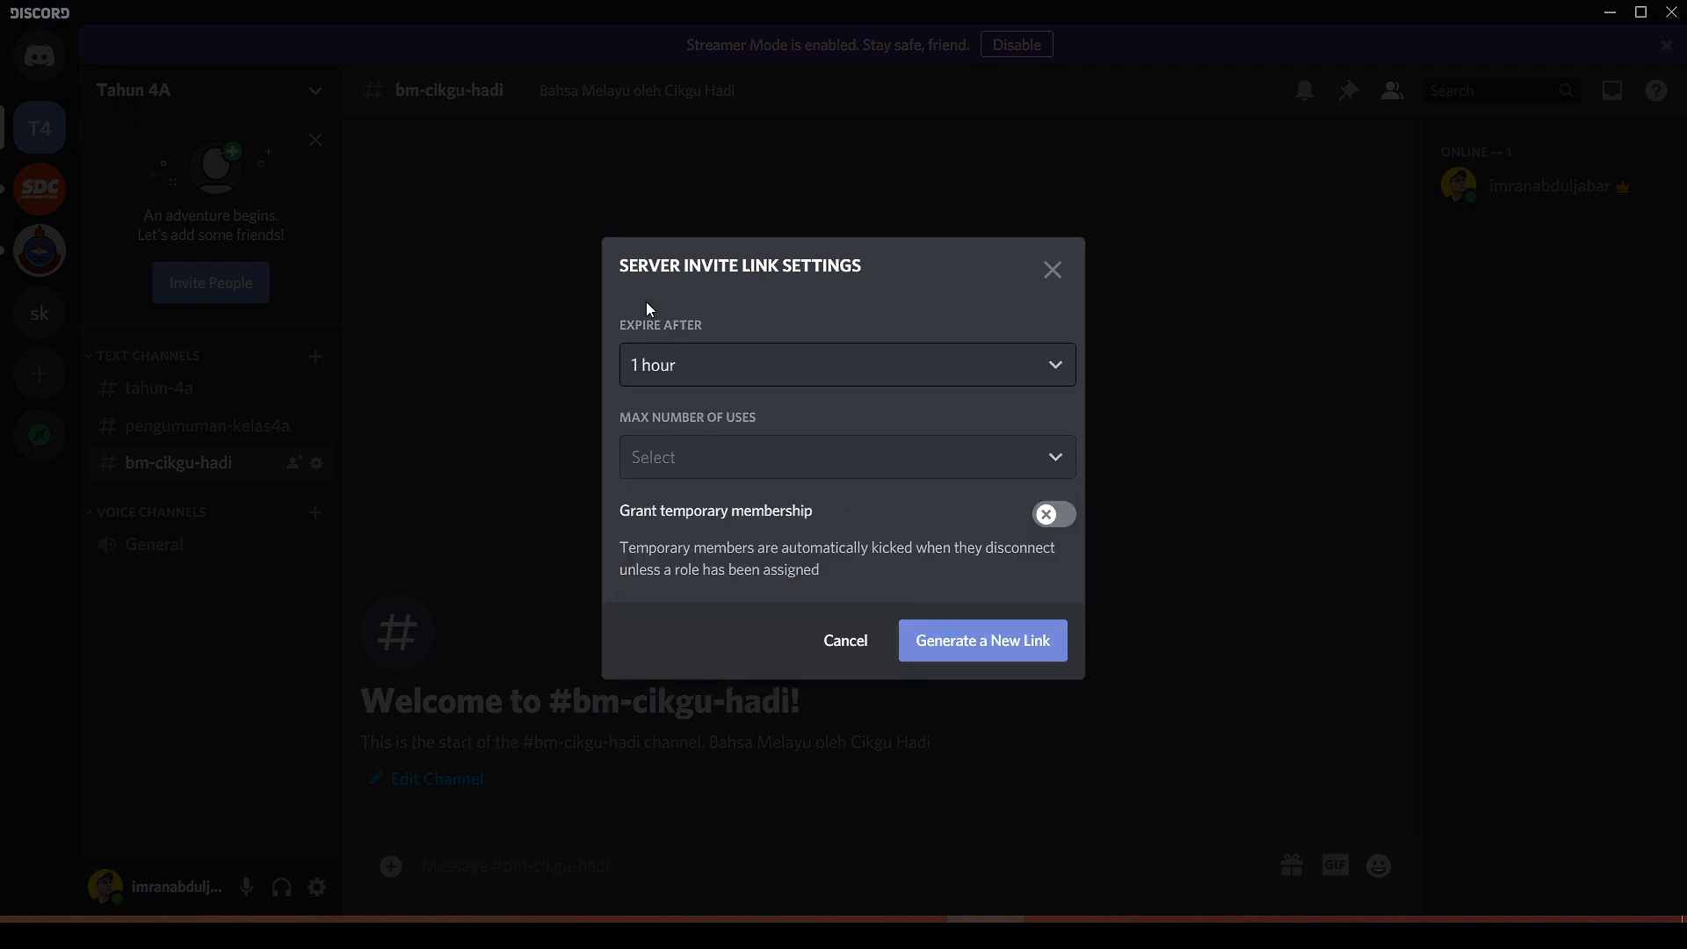
left_click(1056, 457)
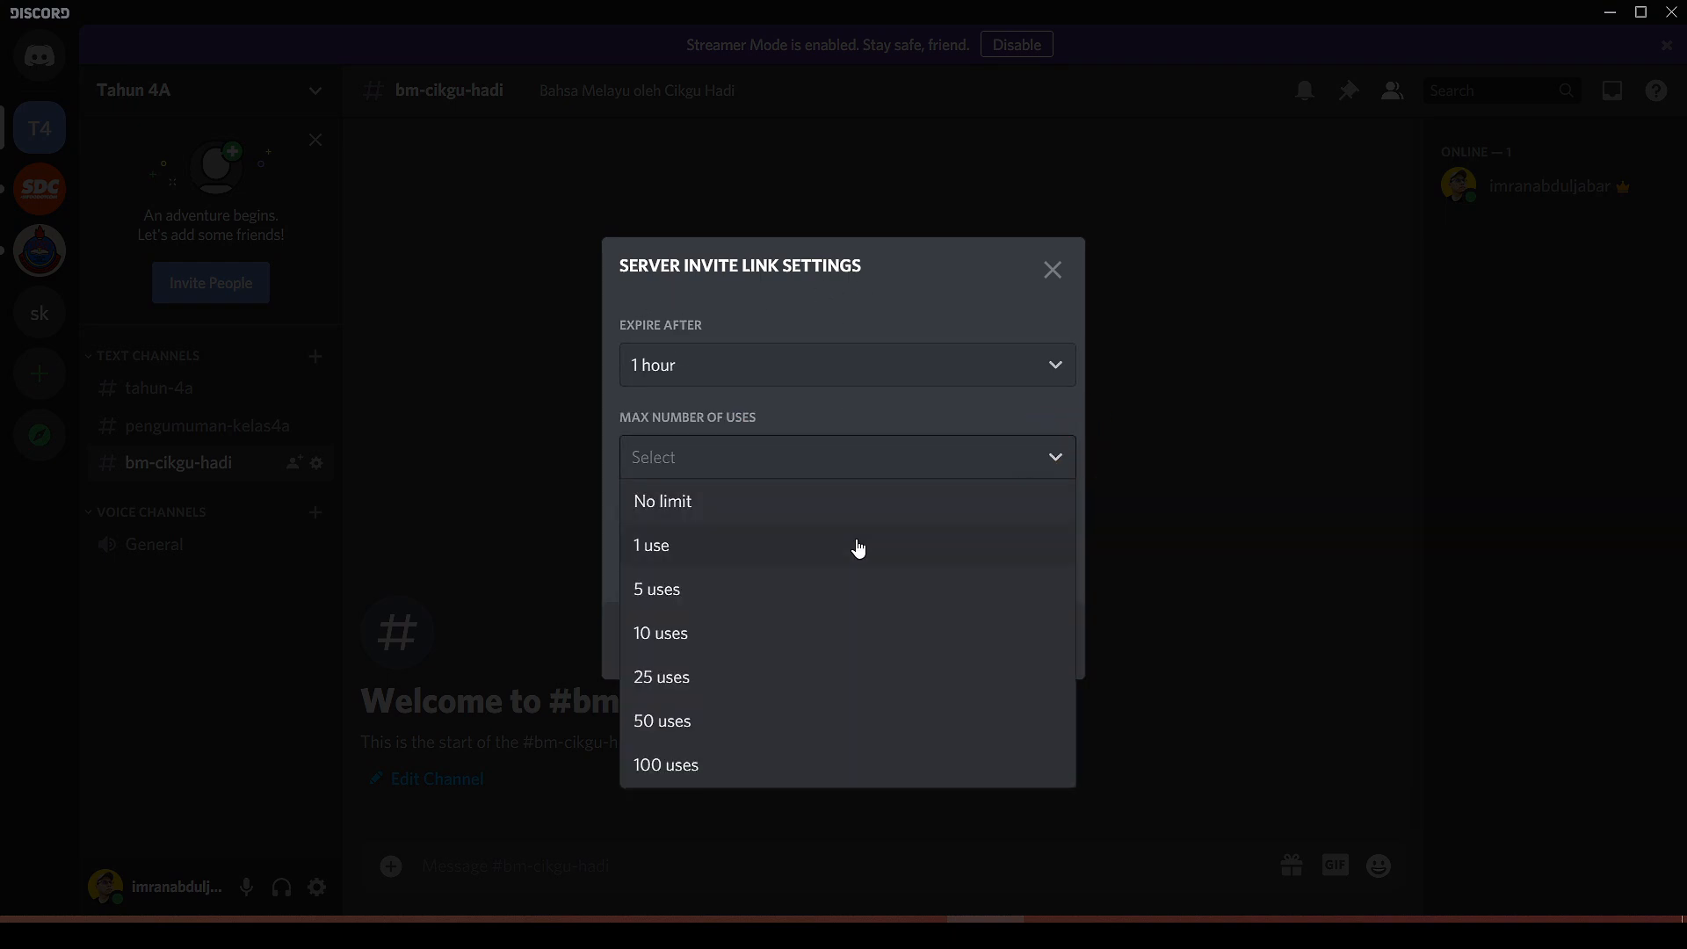
left_click(700, 723)
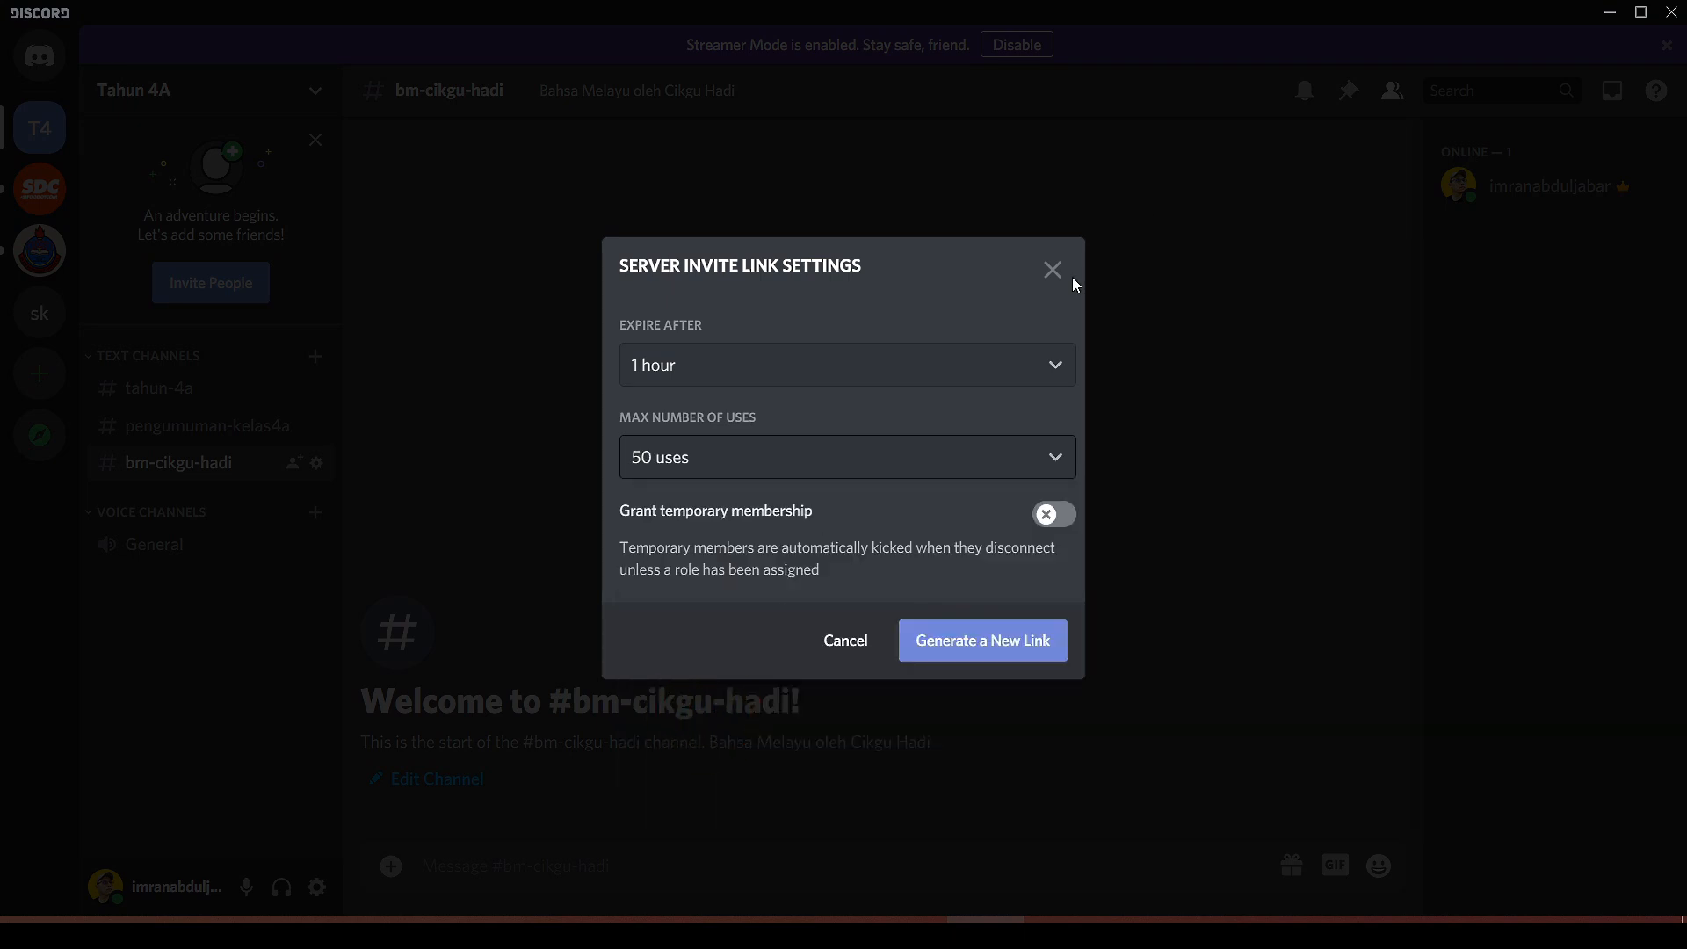
left_click(998, 644)
left_click(1026, 631)
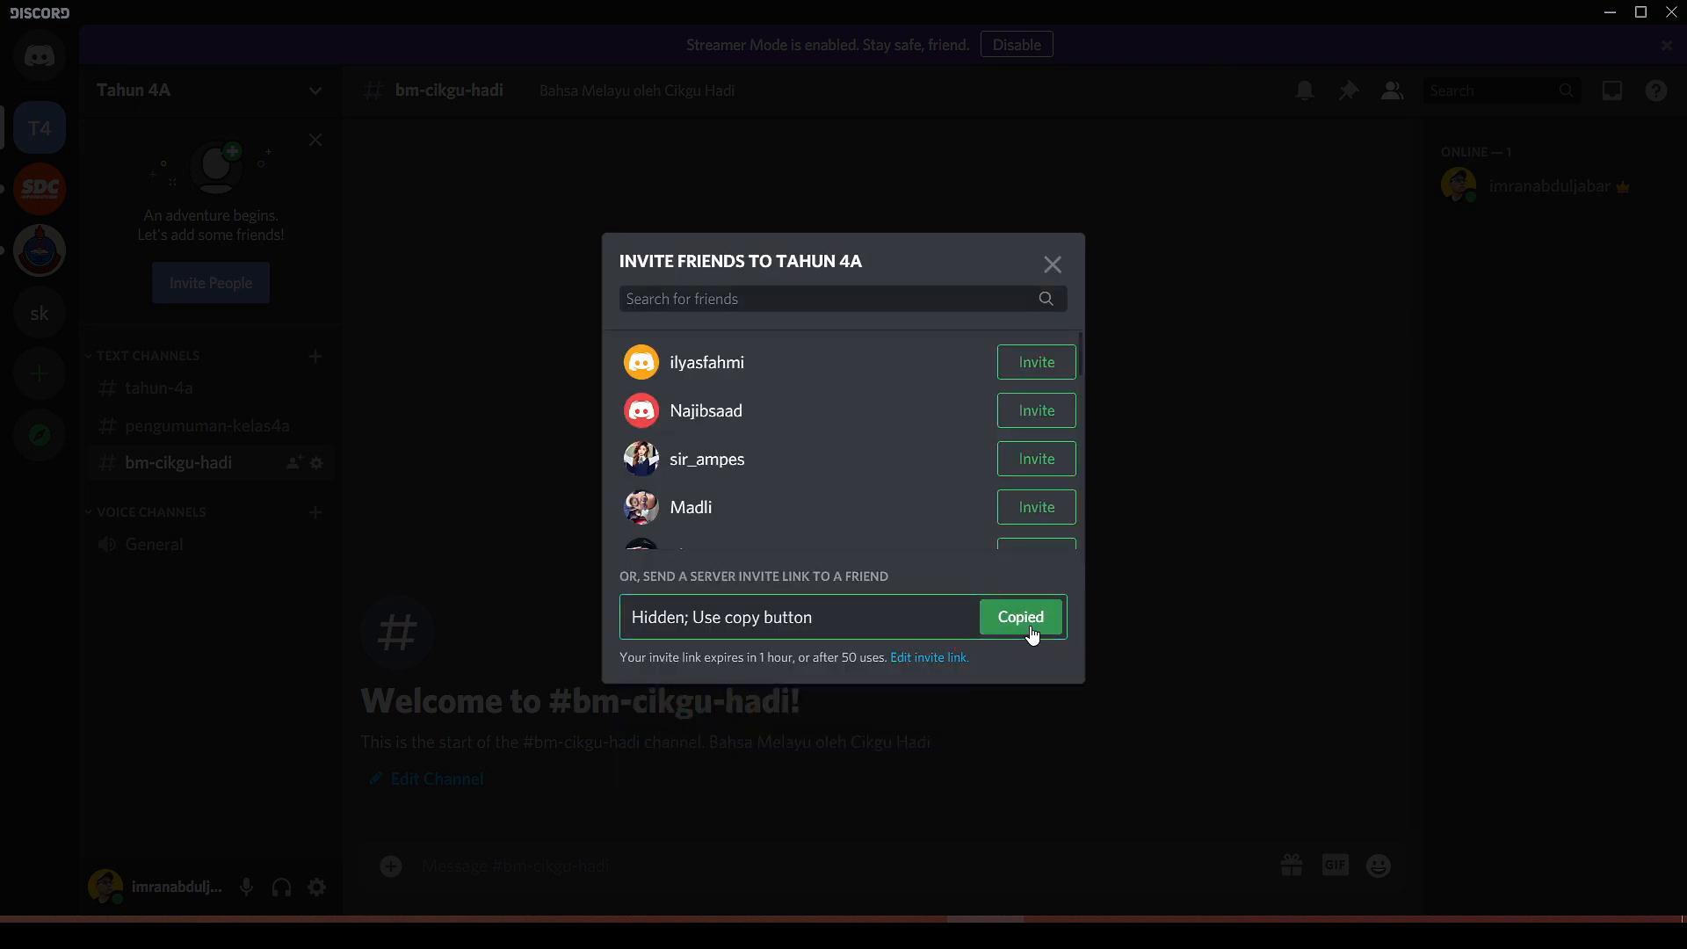
left_click(1052, 264)
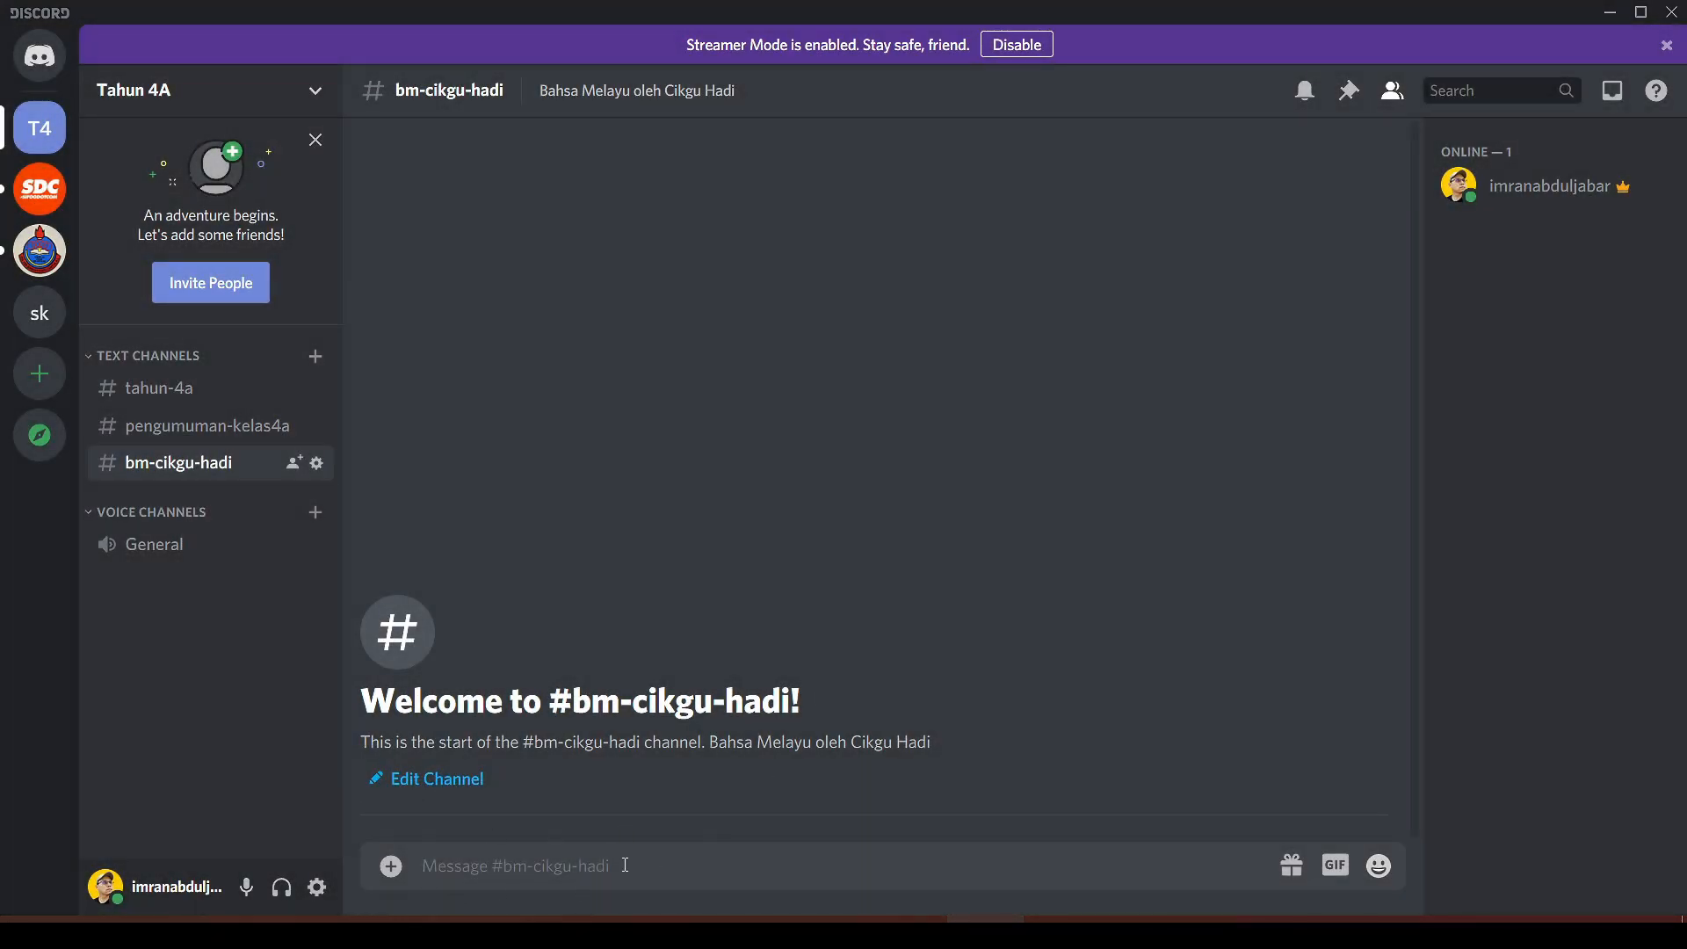
Paste the copied invite link into the Bahasa Melayu channel's message box and clear it without sending.
key("ctrl+v")
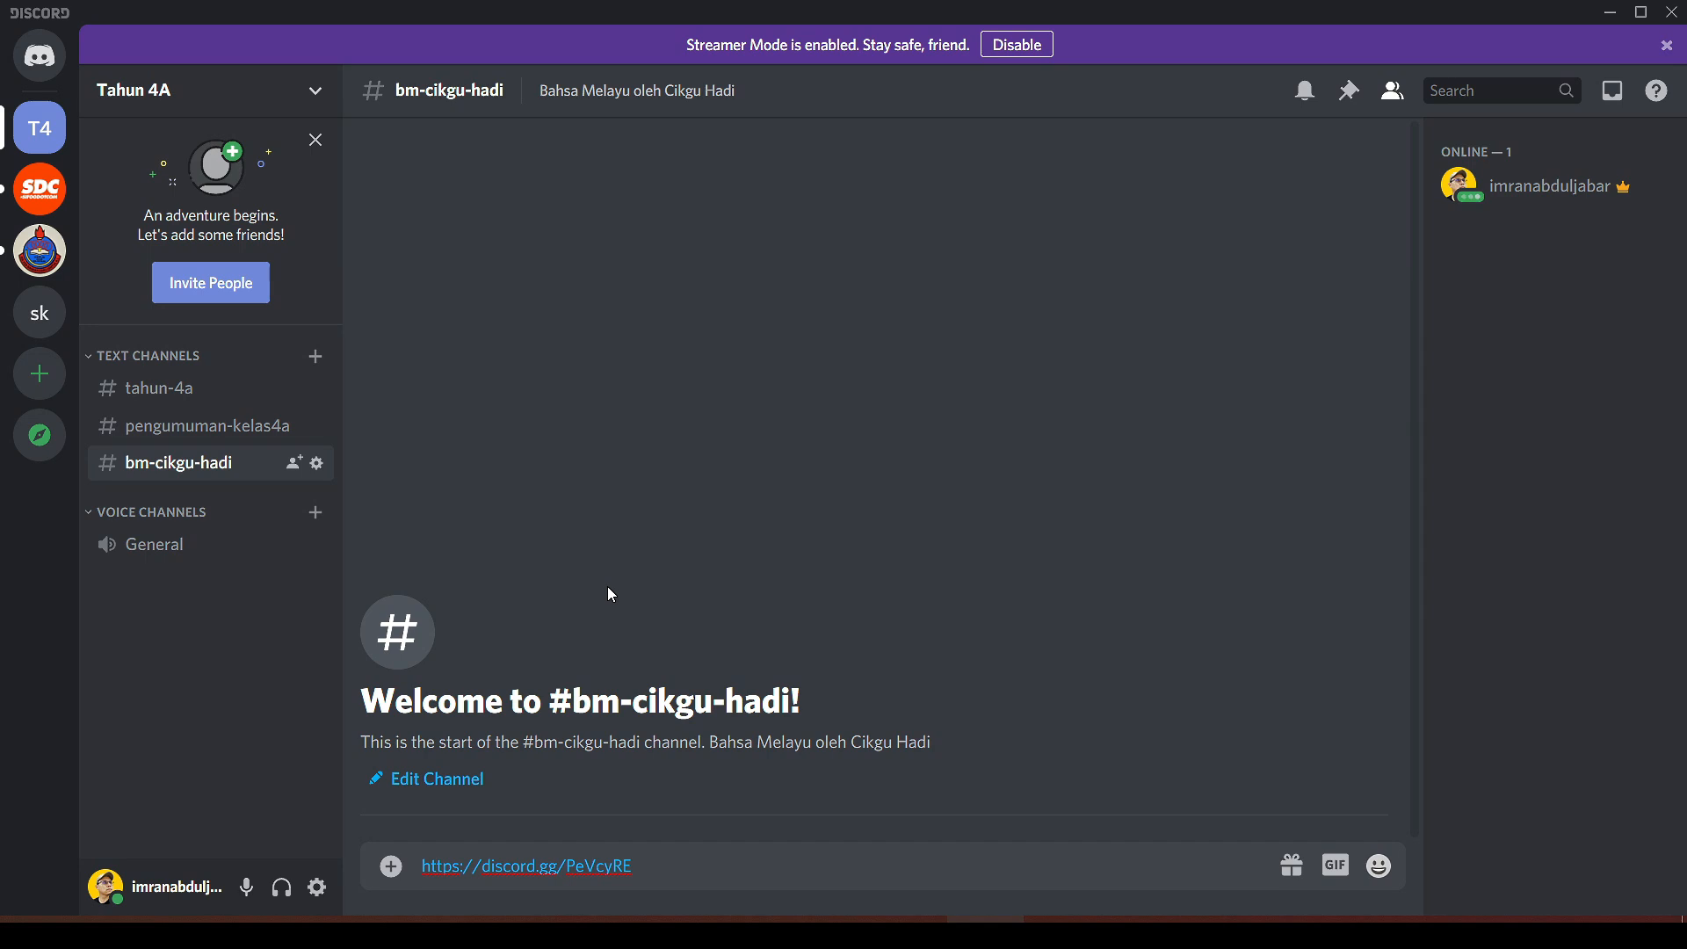
left_click_drag(709, 885, 414, 870)
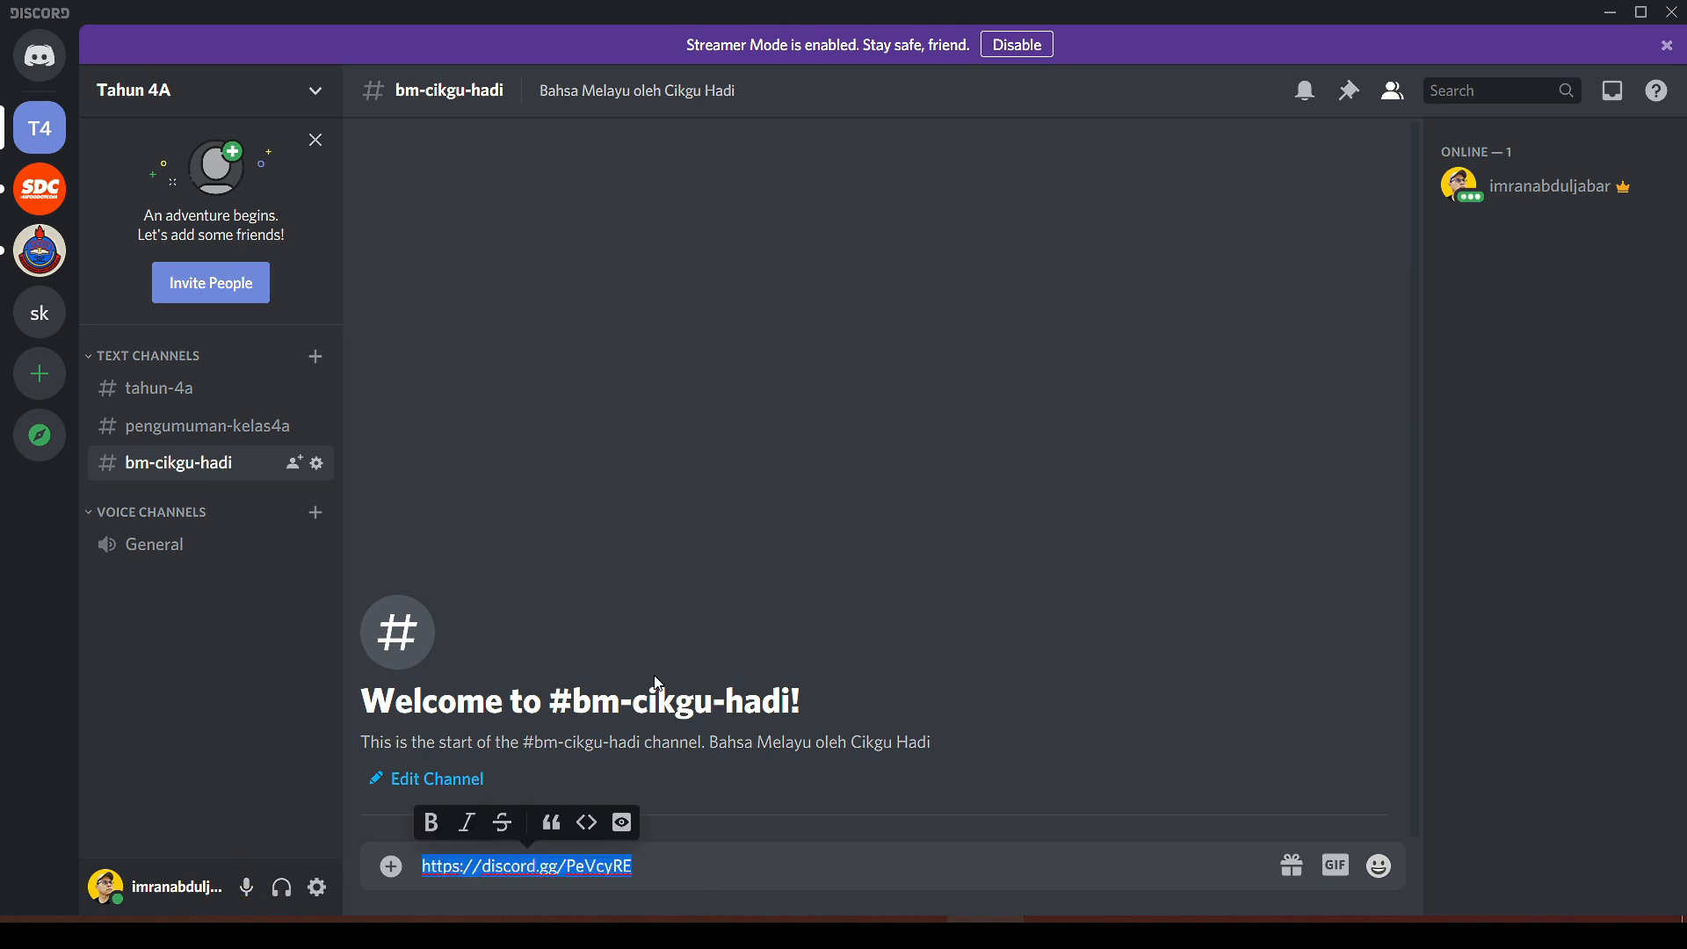
key("BackSpace")
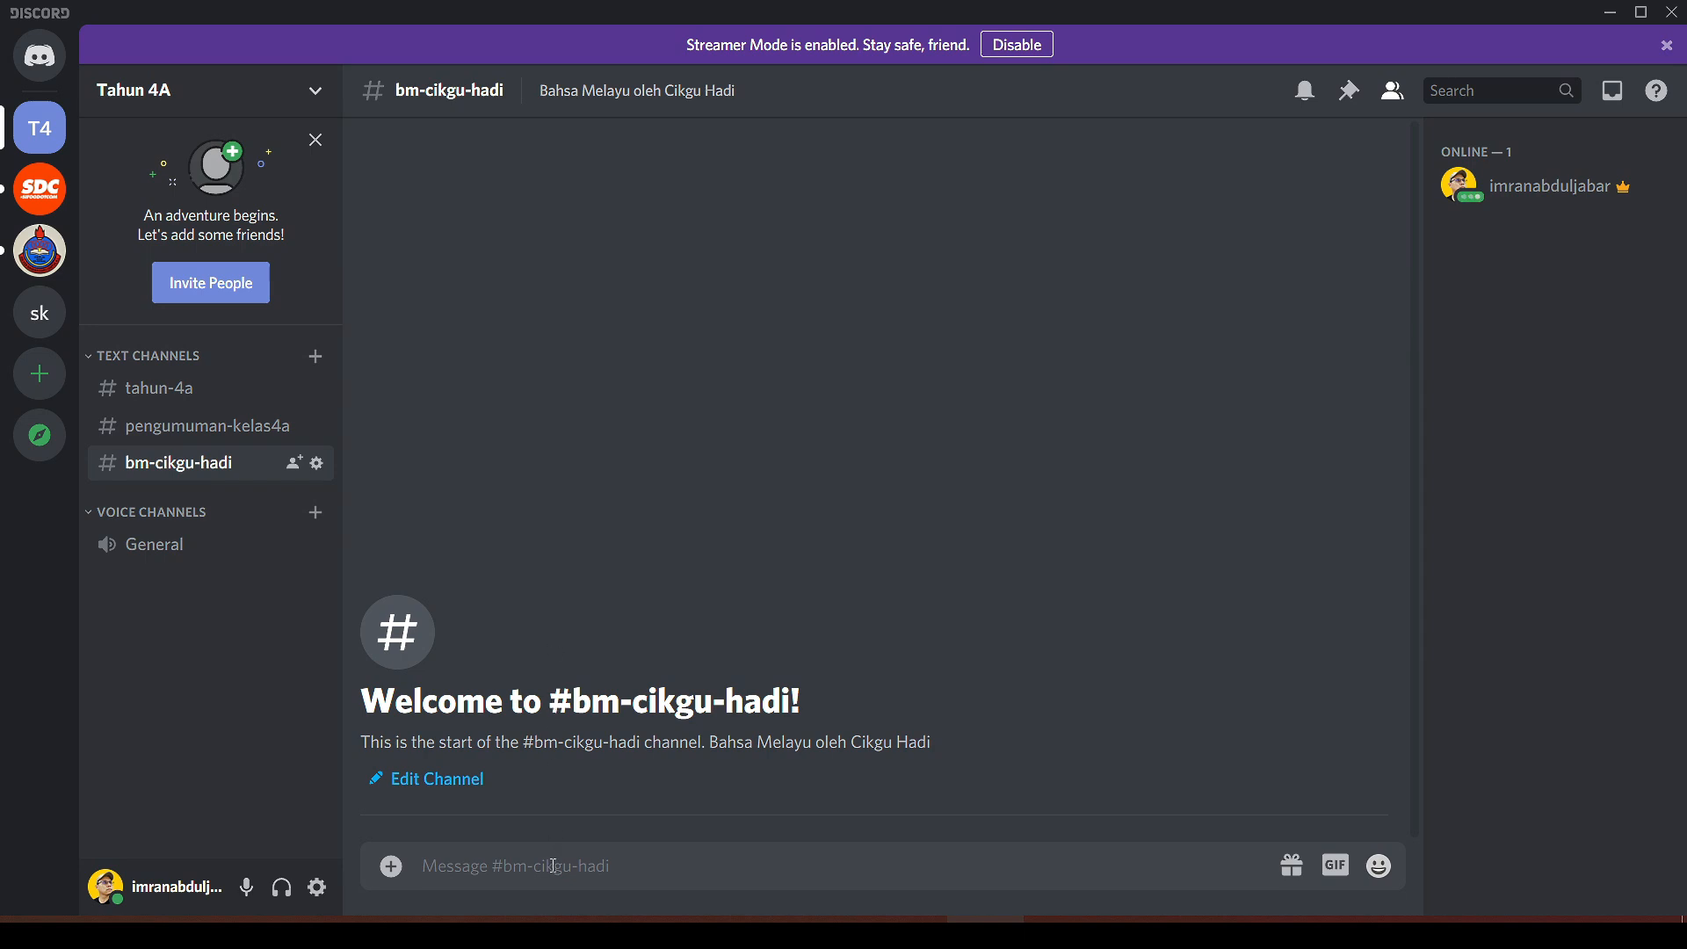
Examine the #sifoodotcom server's member list and the roles that can be assigned to two of its members.
left_click(39, 188)
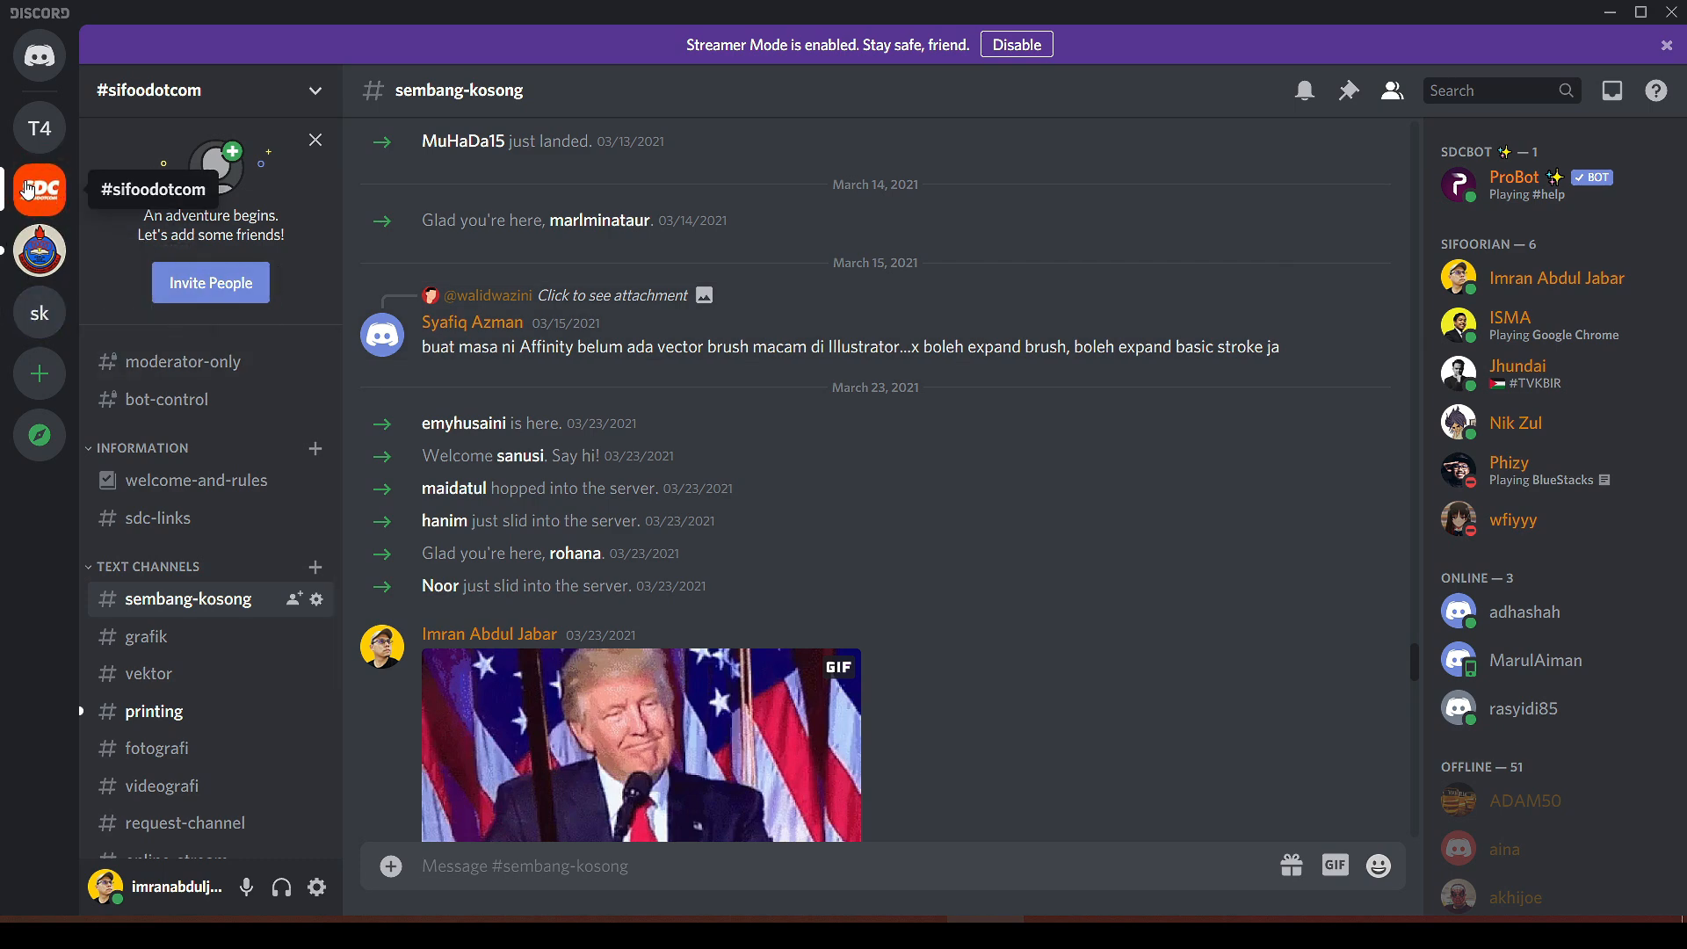
right_click(28, 189)
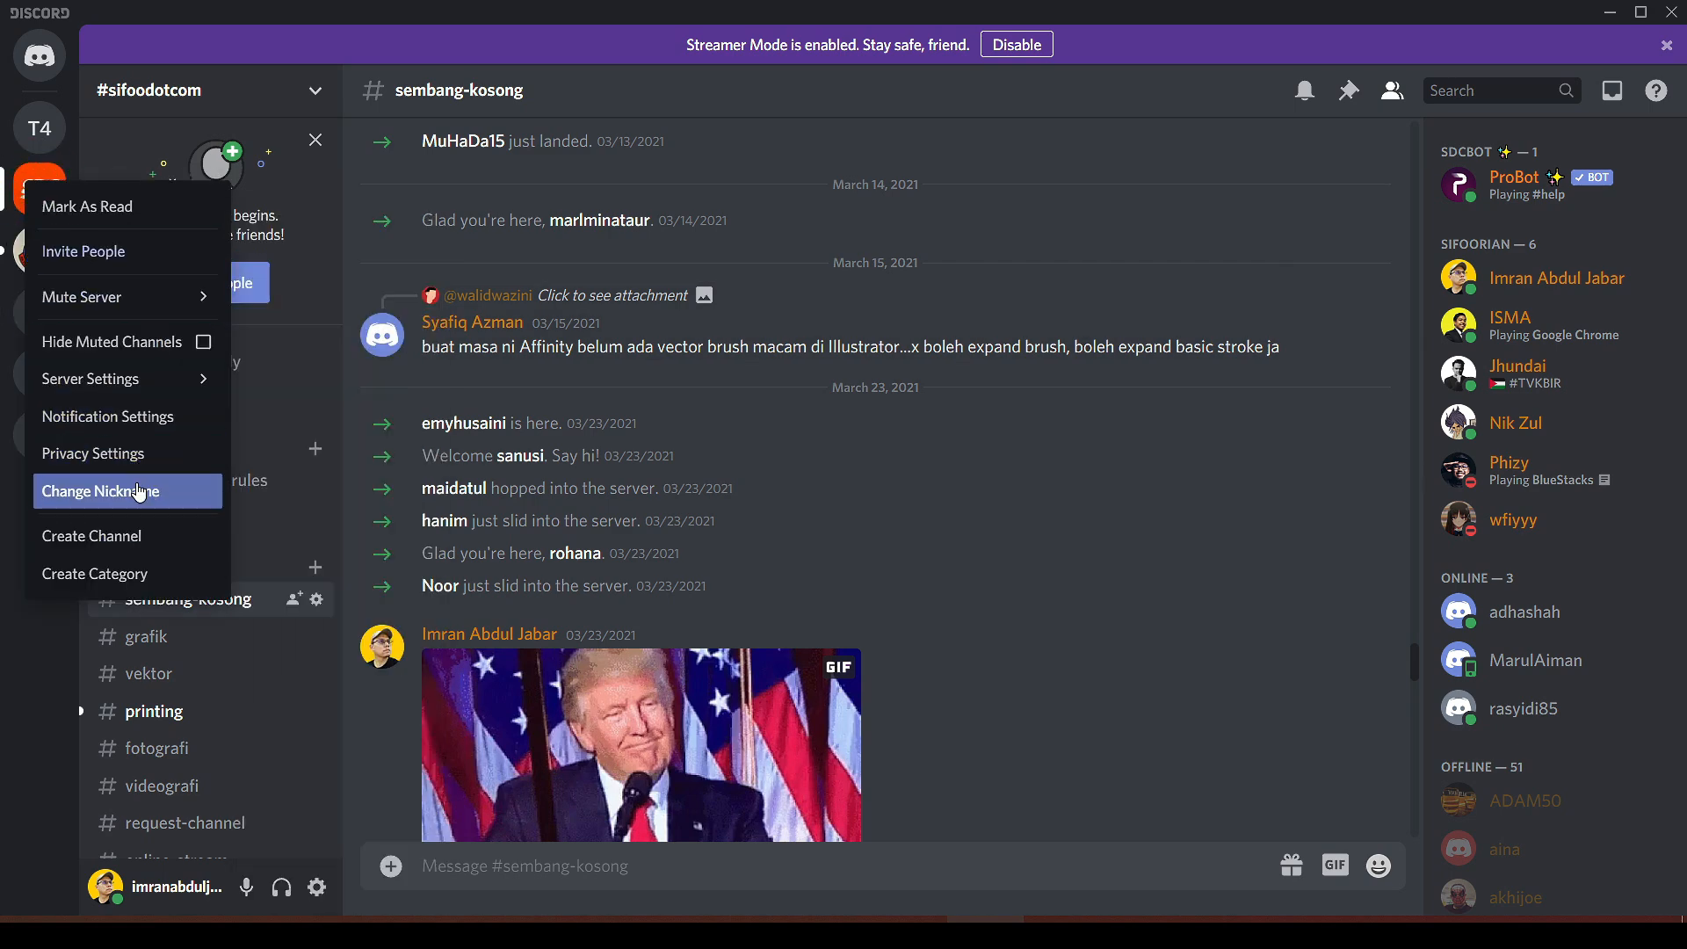
mouse_move(151, 308)
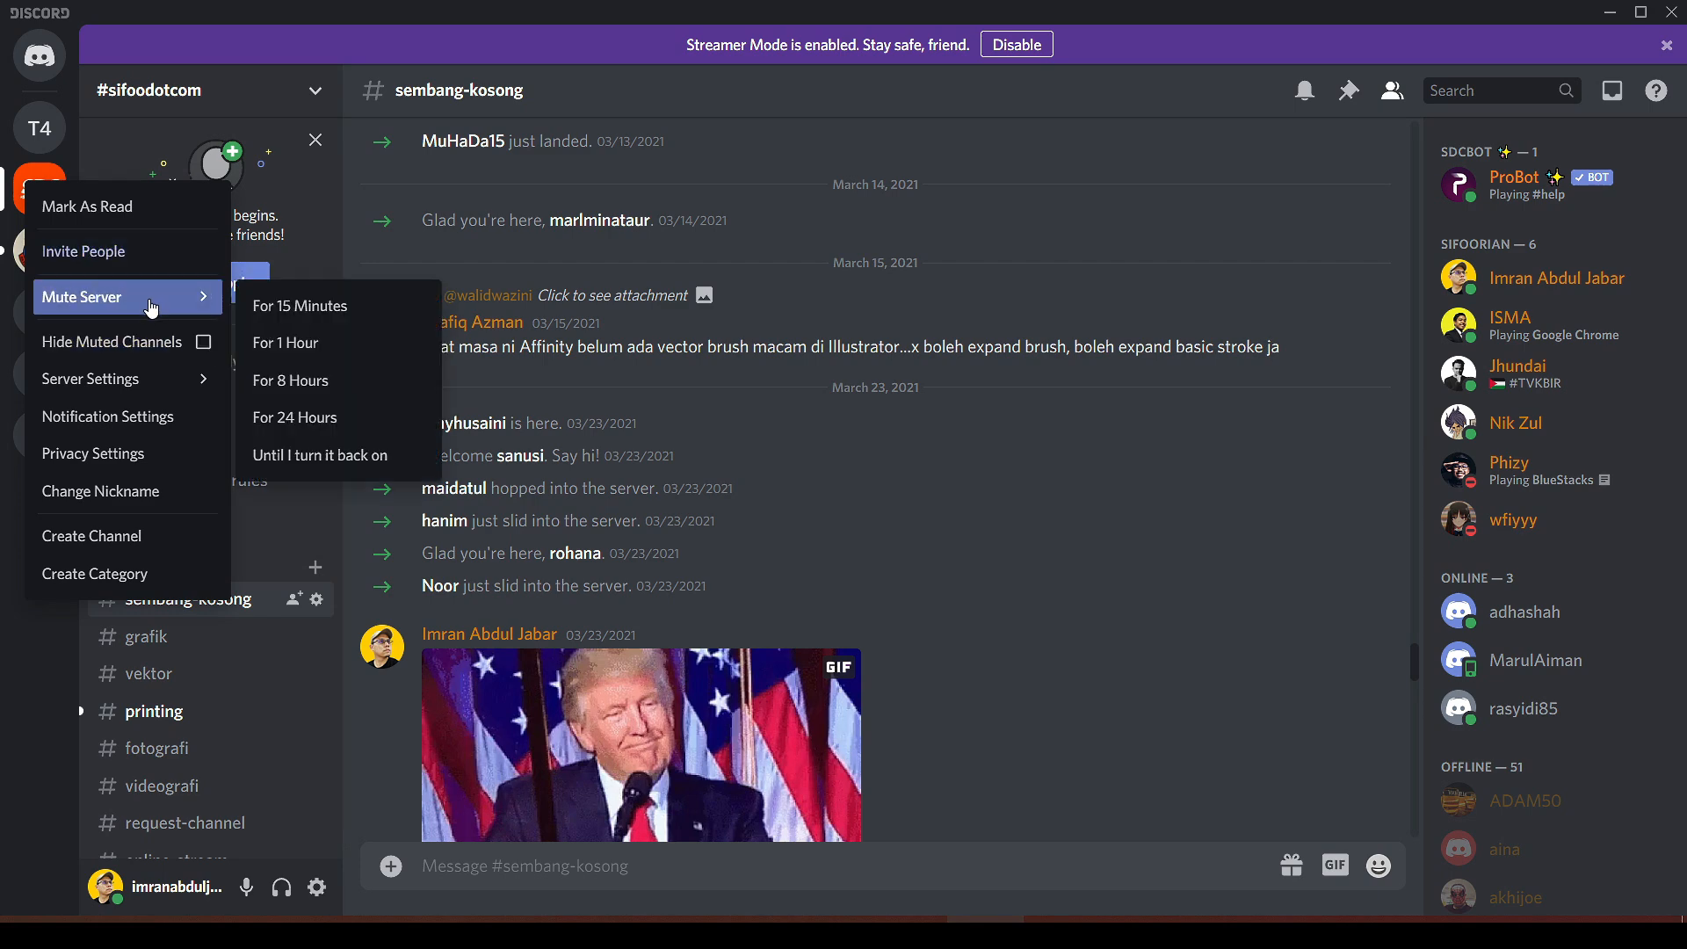
mouse_move(158, 389)
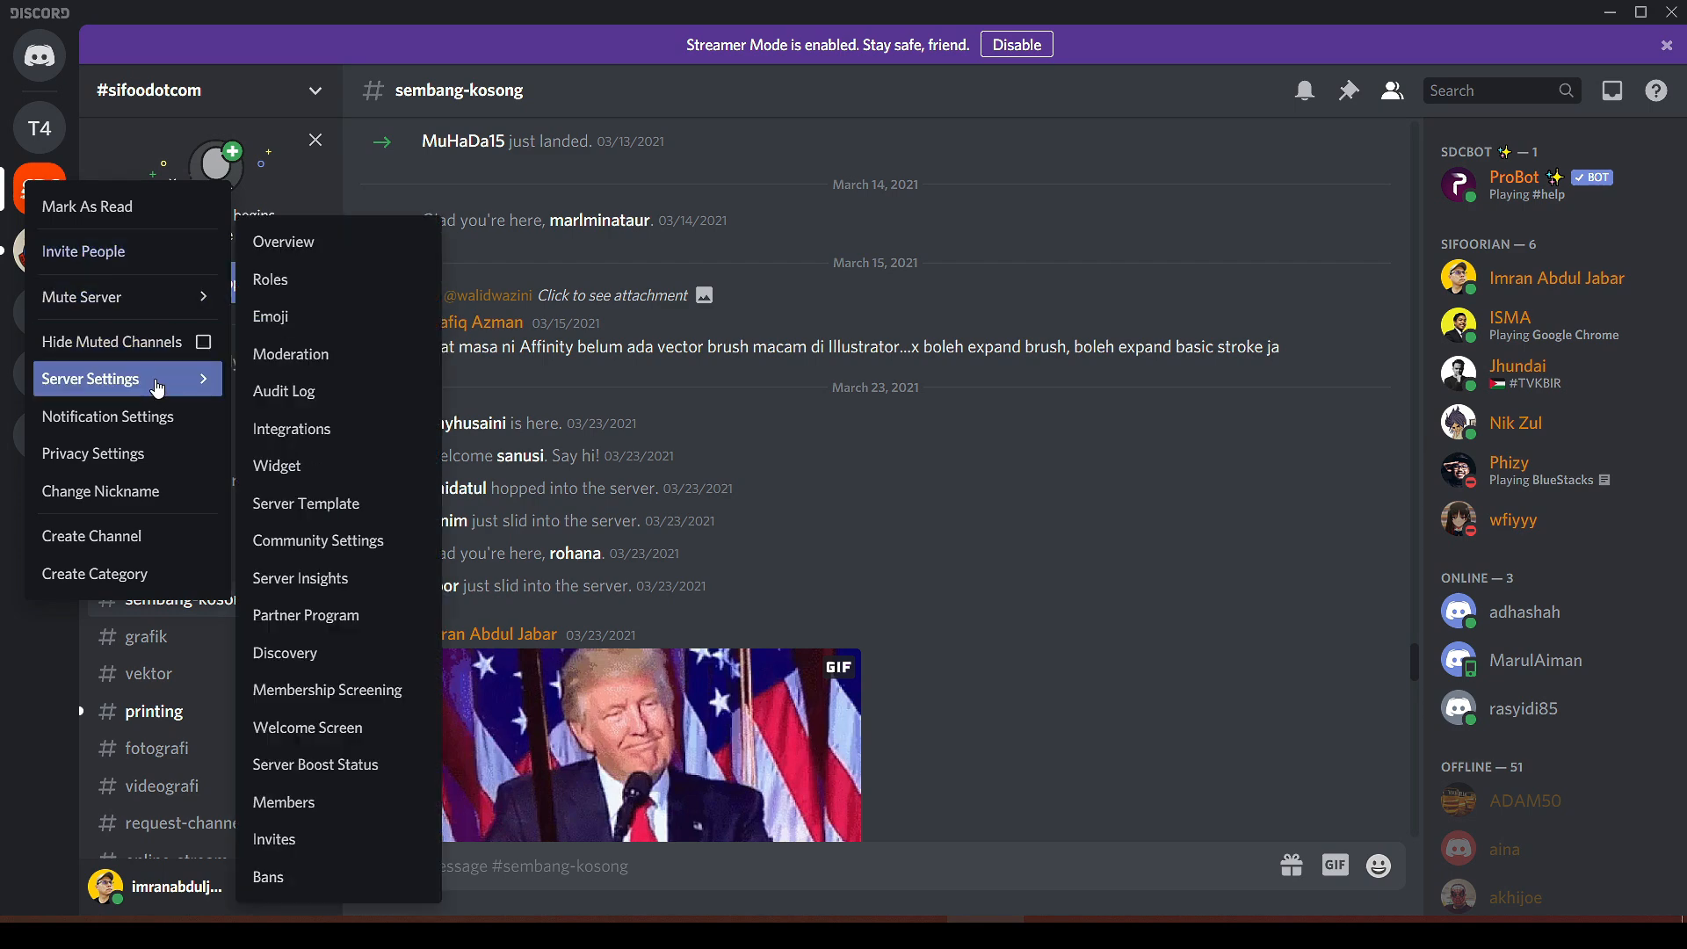
left_click(290, 802)
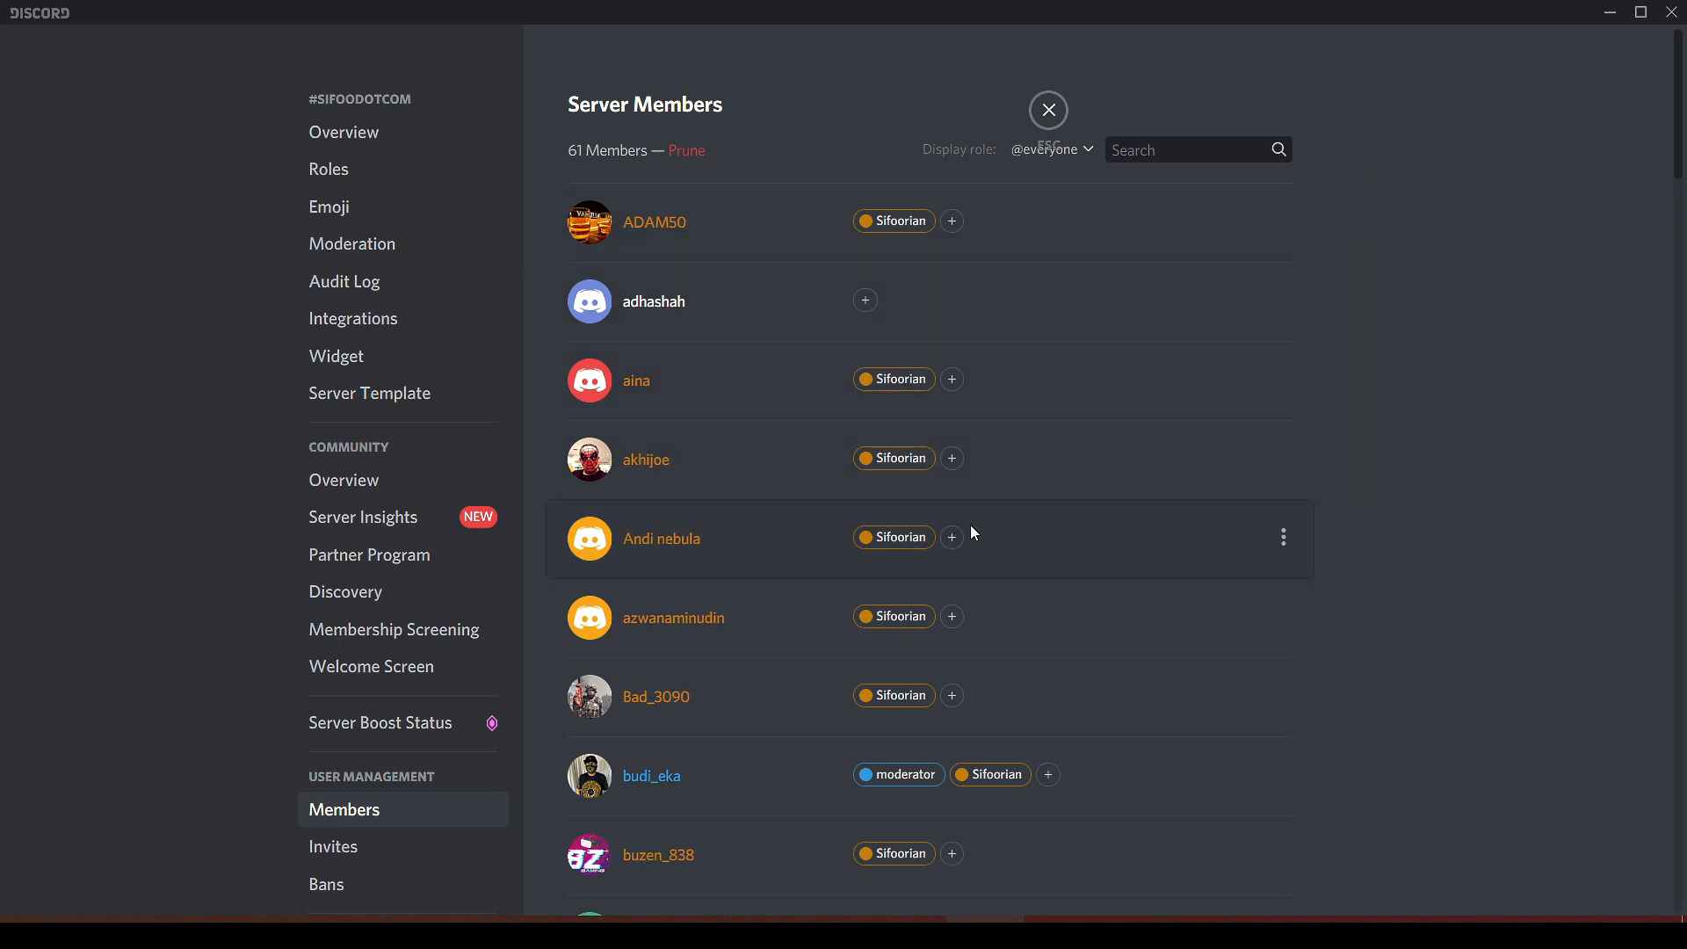
left_click(952, 382)
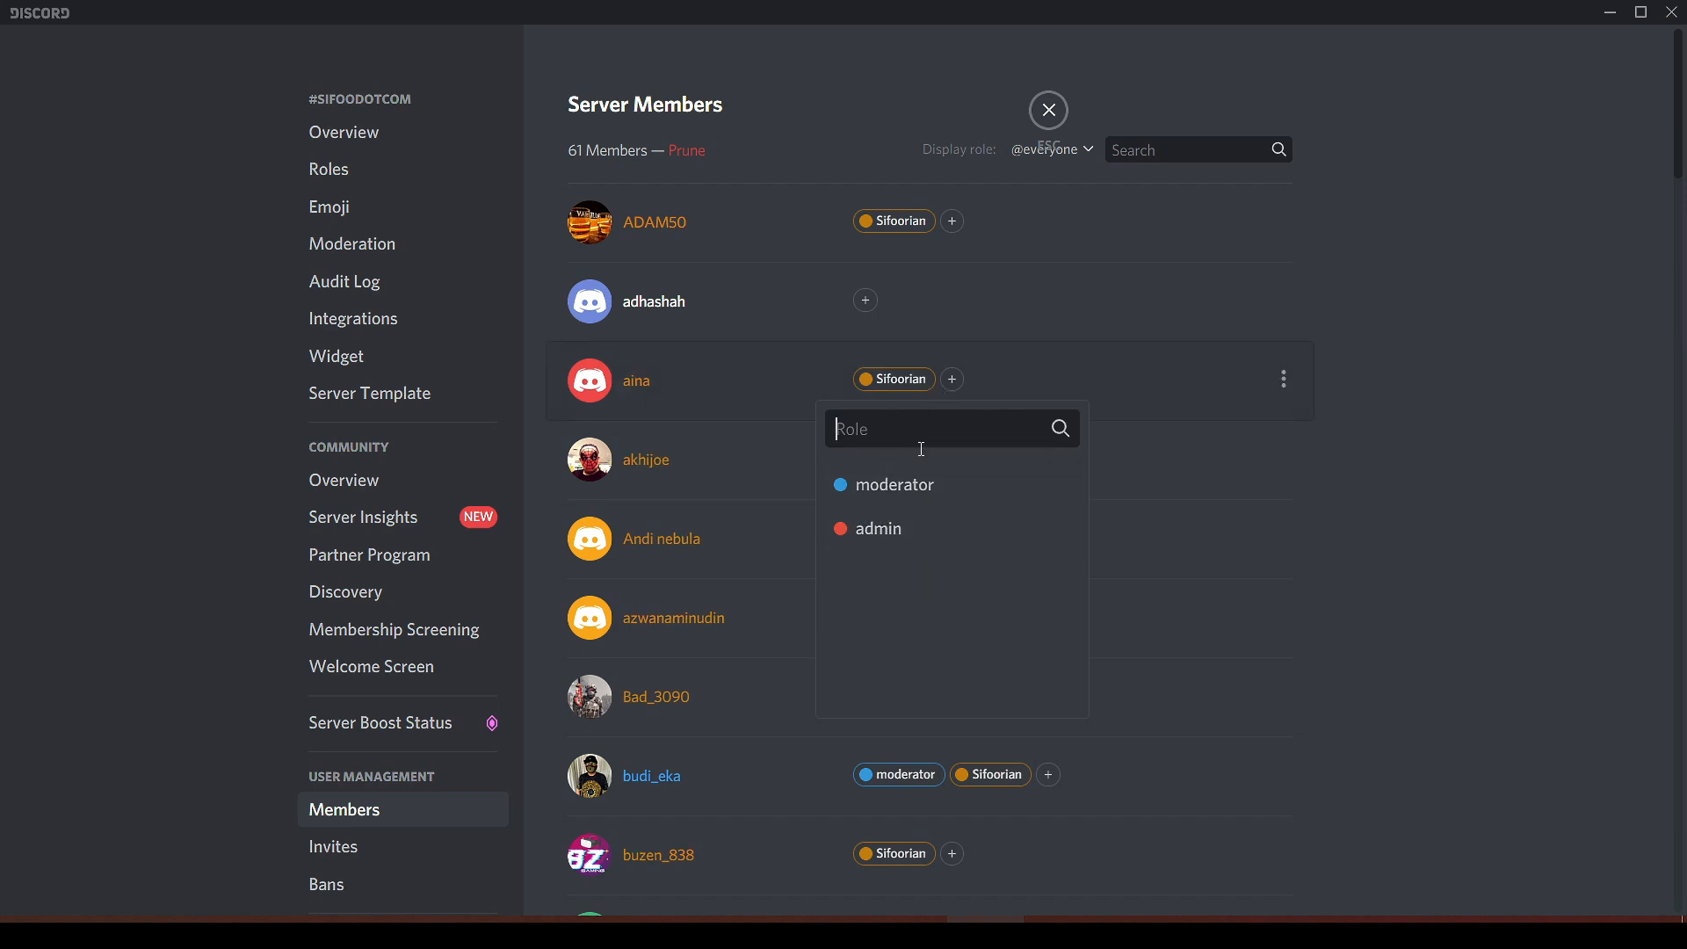
left_click(1464, 505)
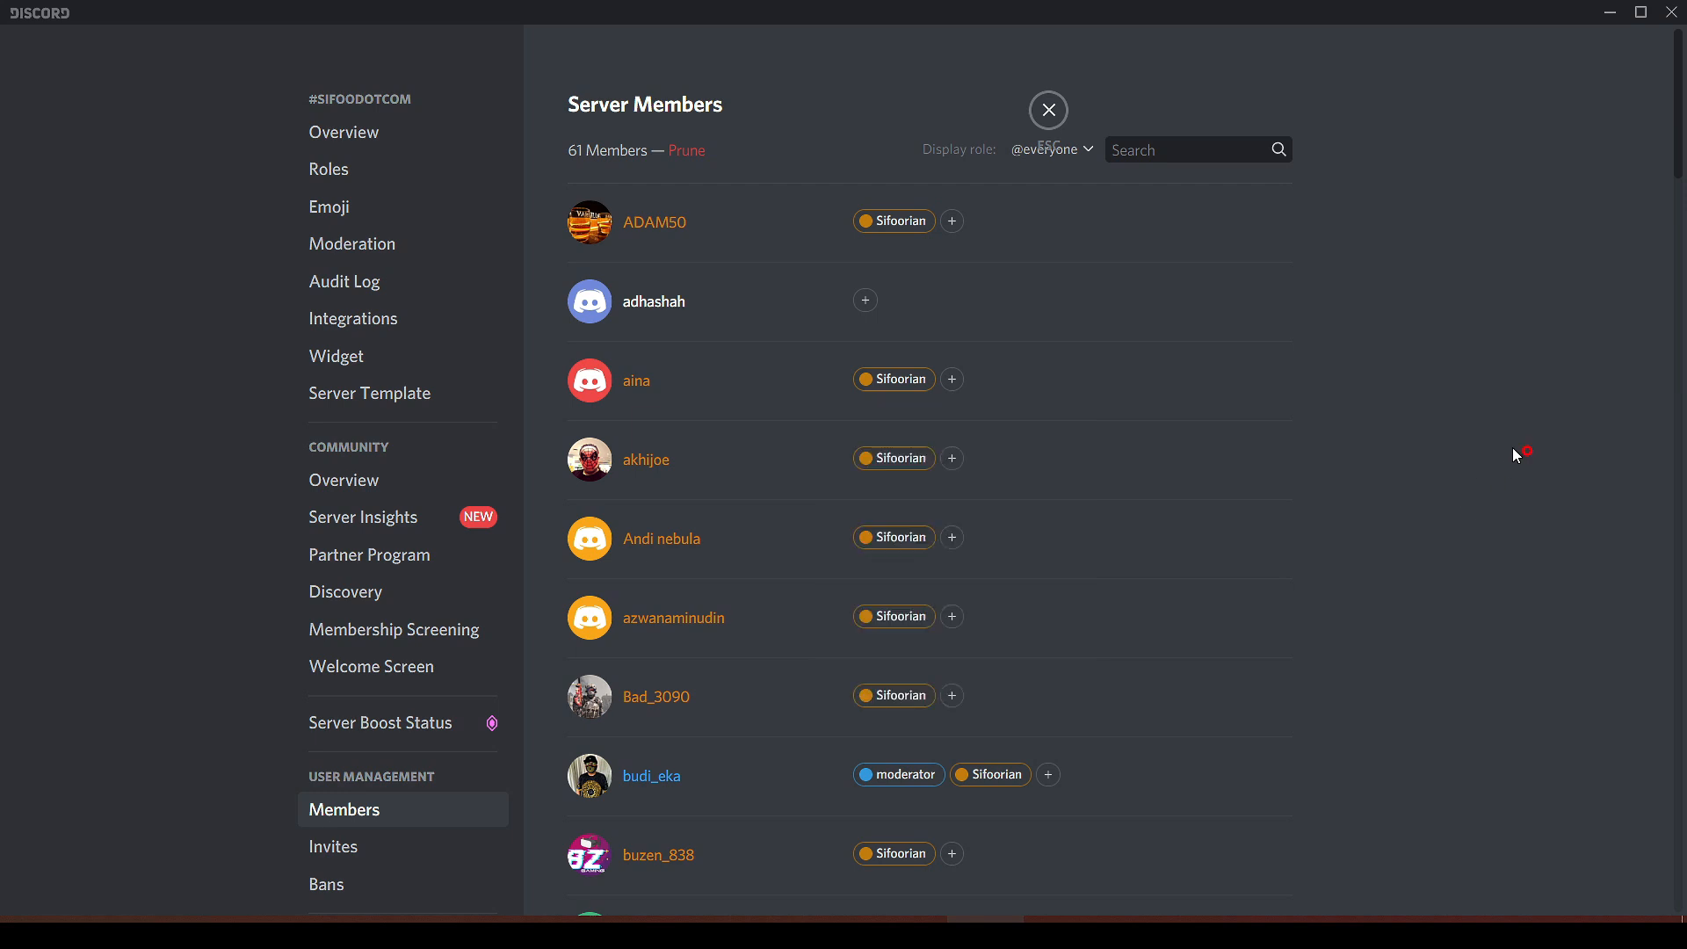
left_click(951, 473)
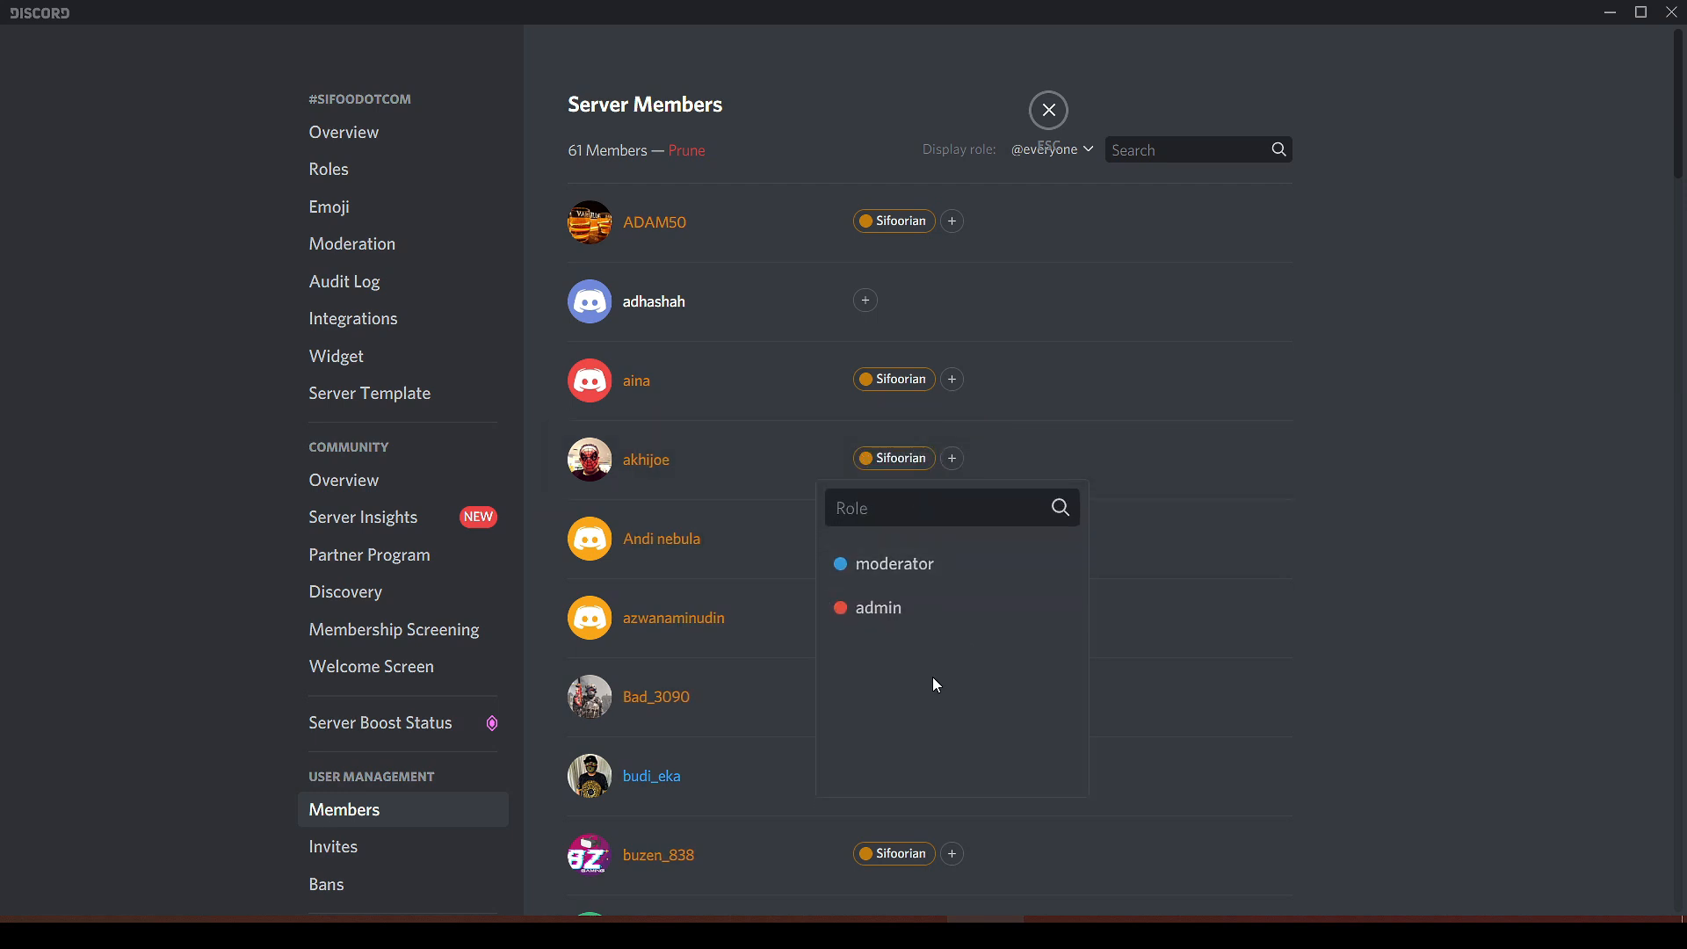
left_click(1438, 459)
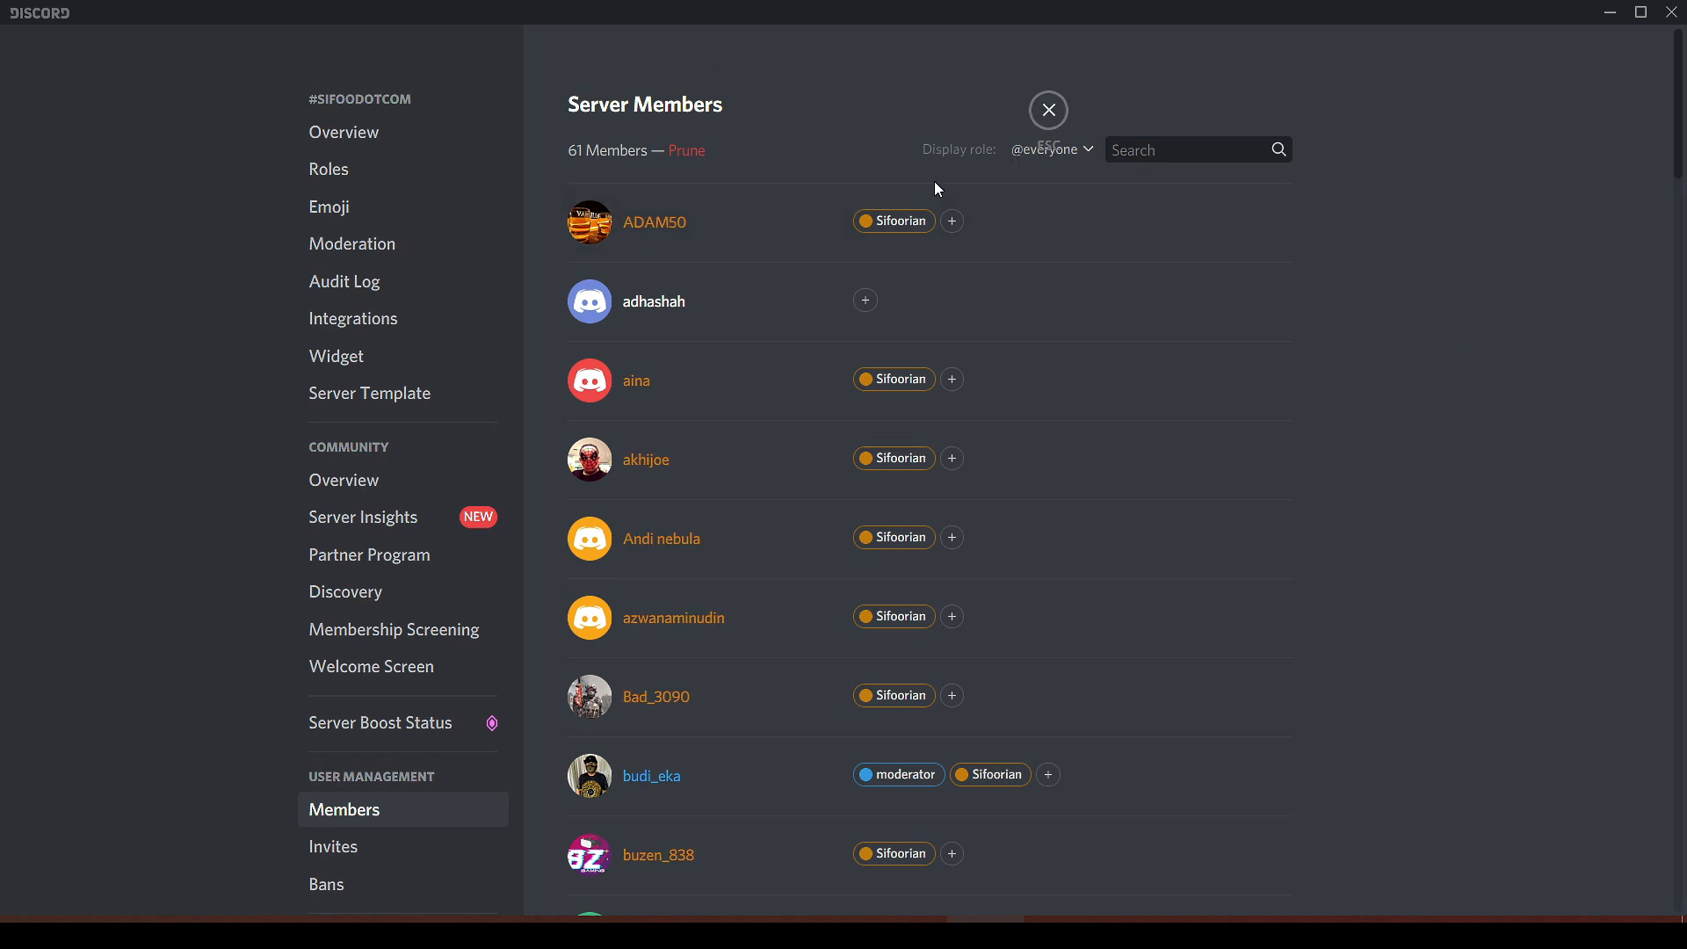
Examine the permissions of the moderator role on the #sifoodotcom server.
left_click(367, 173)
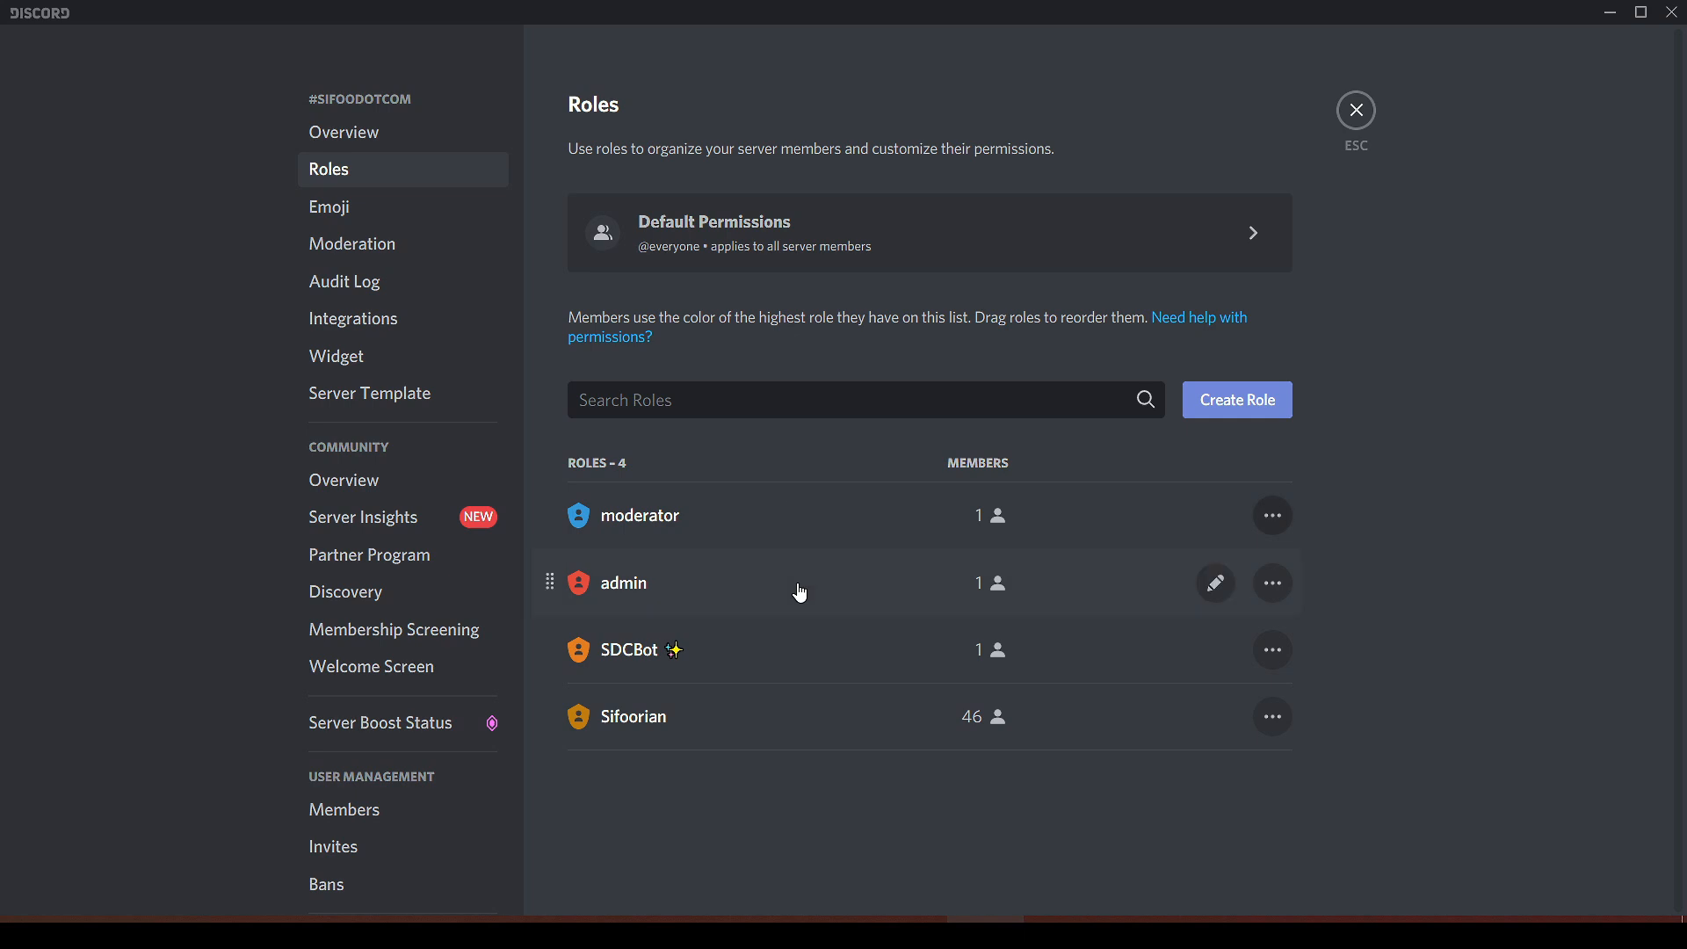
left_click(697, 520)
left_click(962, 174)
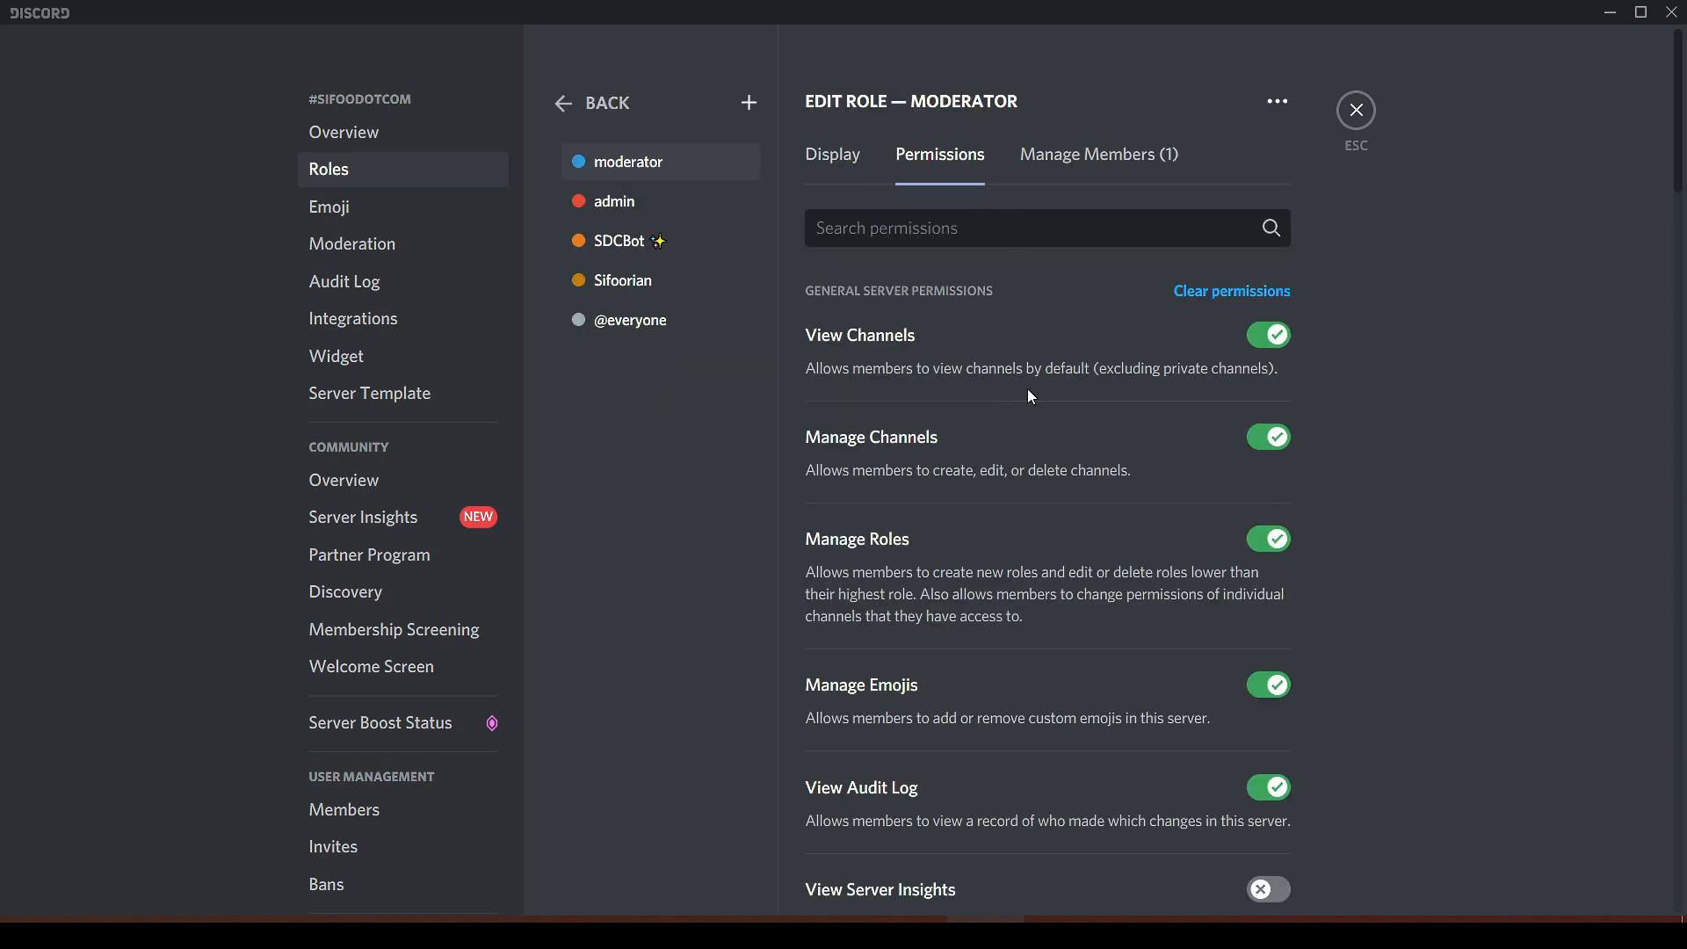
scroll(1130, 497, "down", 3)
scroll(1037, 479, "up", 3)
scroll(957, 536, "down", 10)
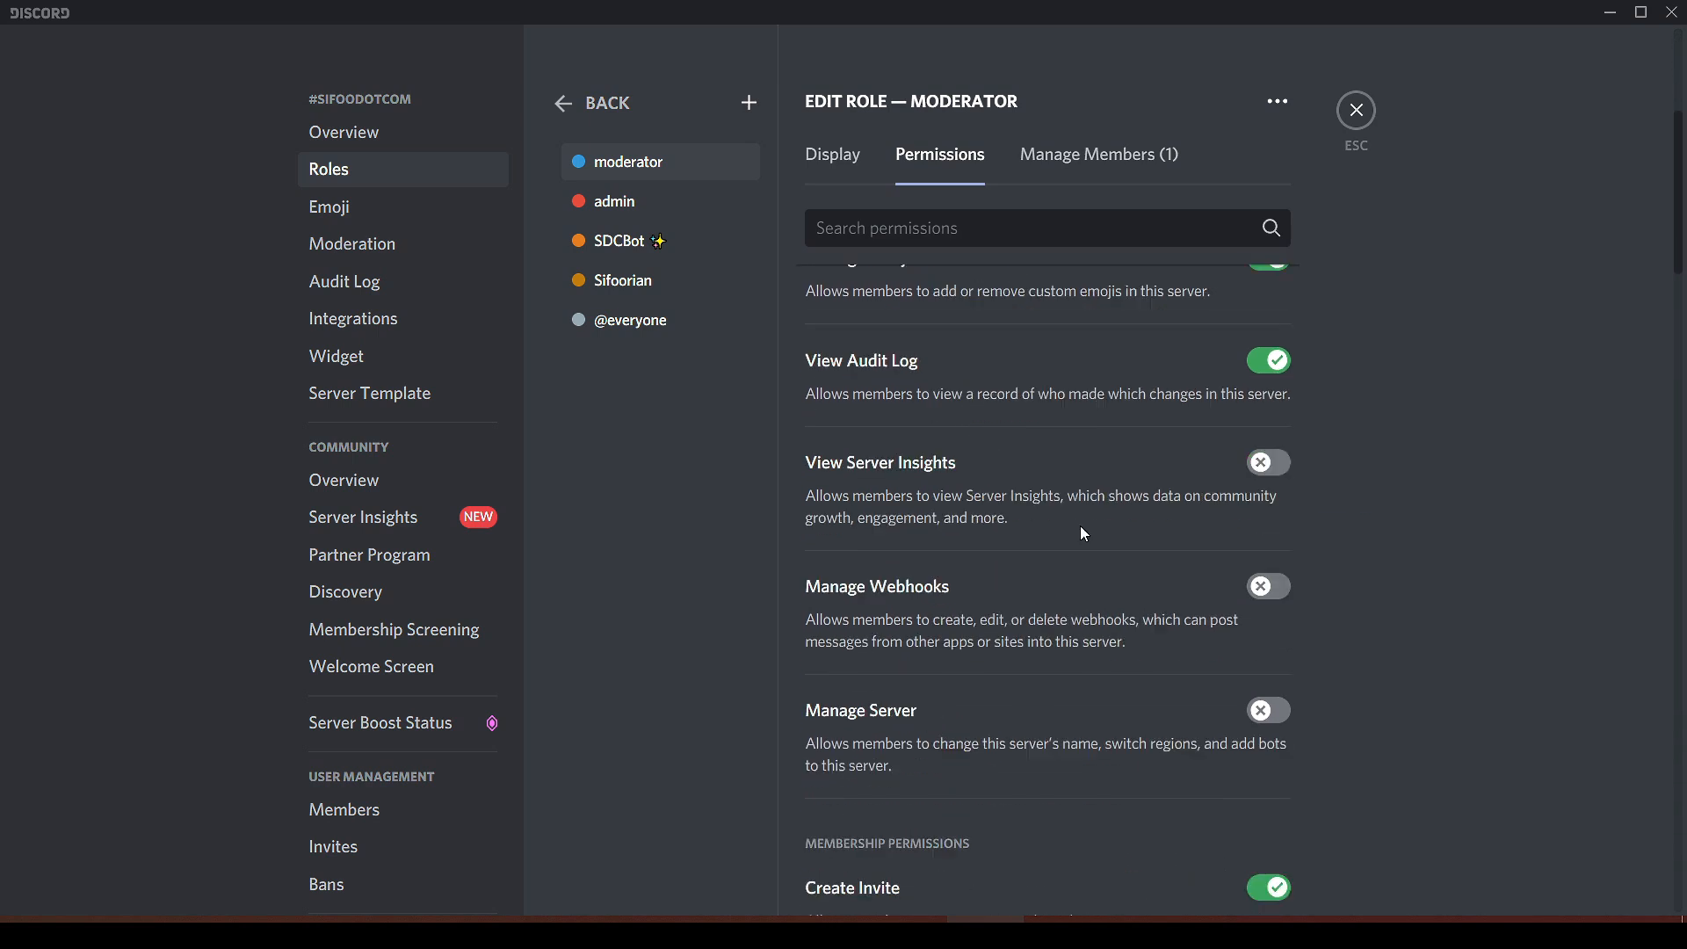
Turn off the Create Invite and Change Nickname permissions for the Sifoorian role.
left_click(659, 290)
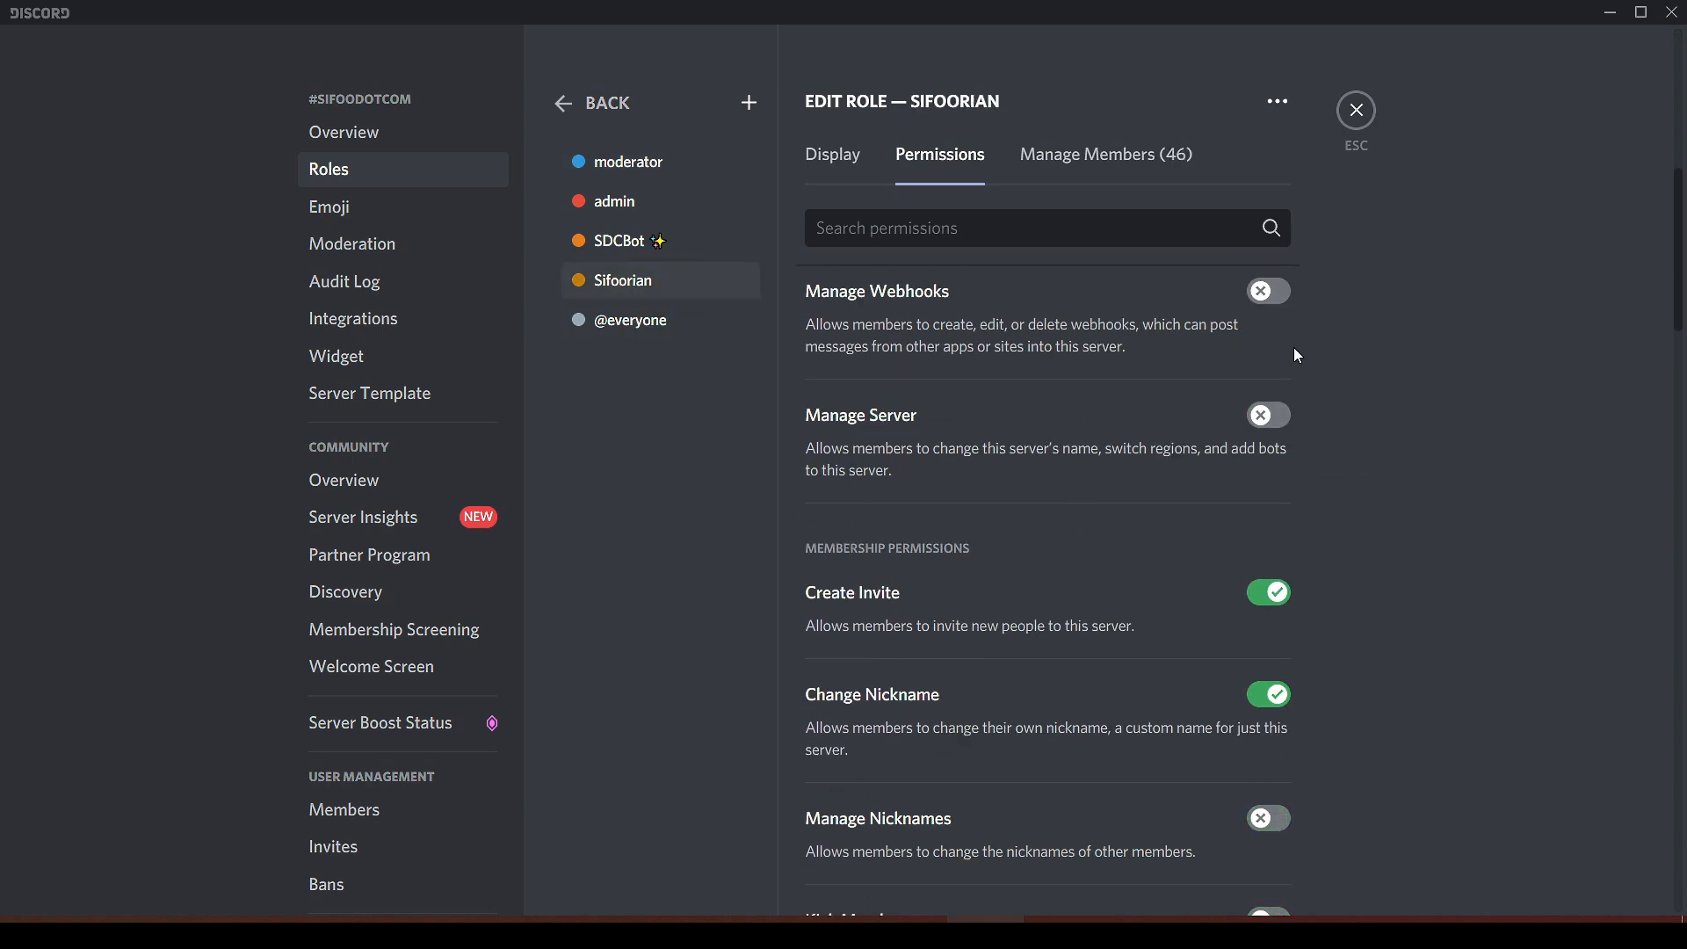
scroll(961, 387, "up", 8)
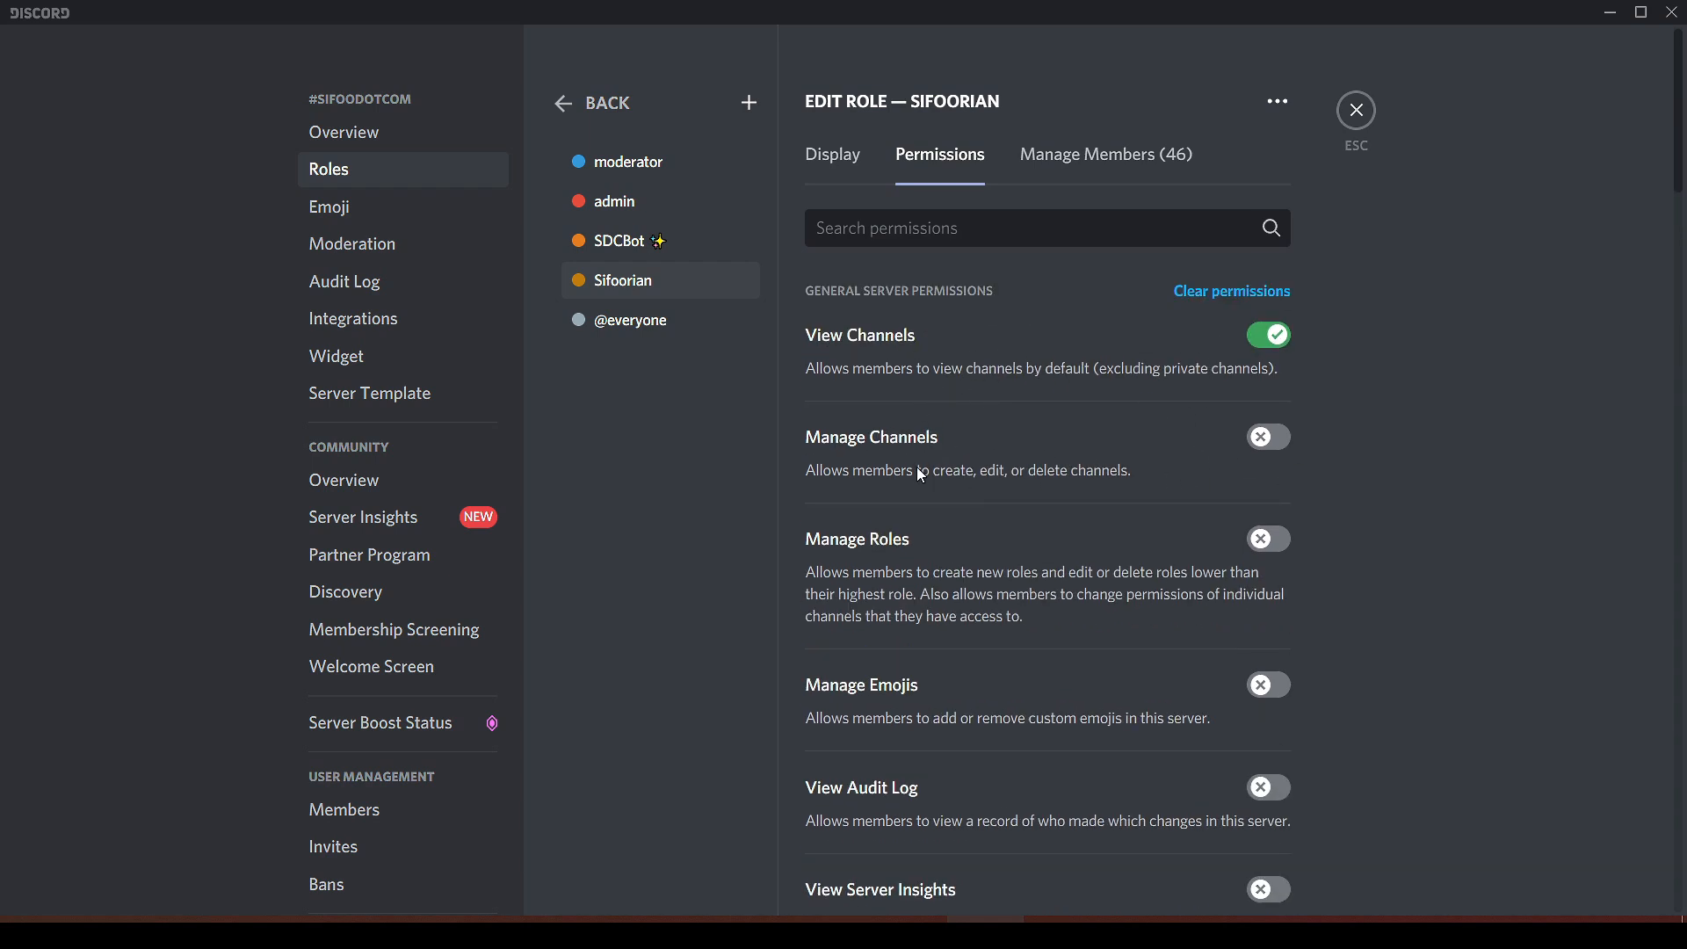
scroll(883, 571, "down", 2)
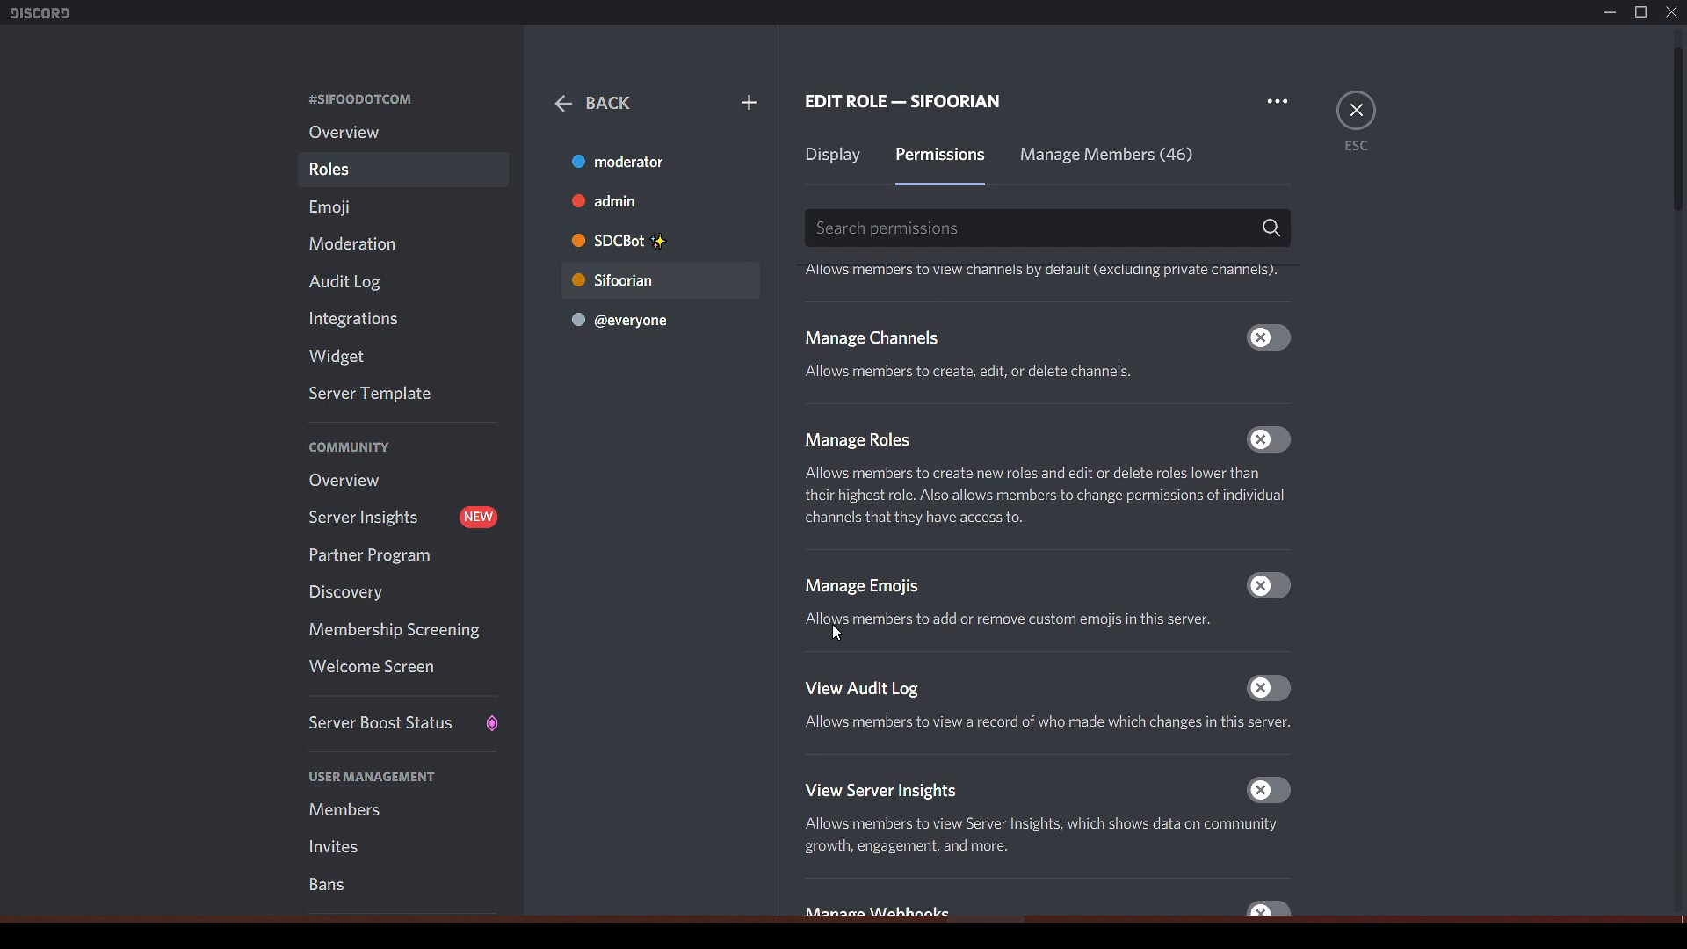
scroll(837, 631, "down", 10)
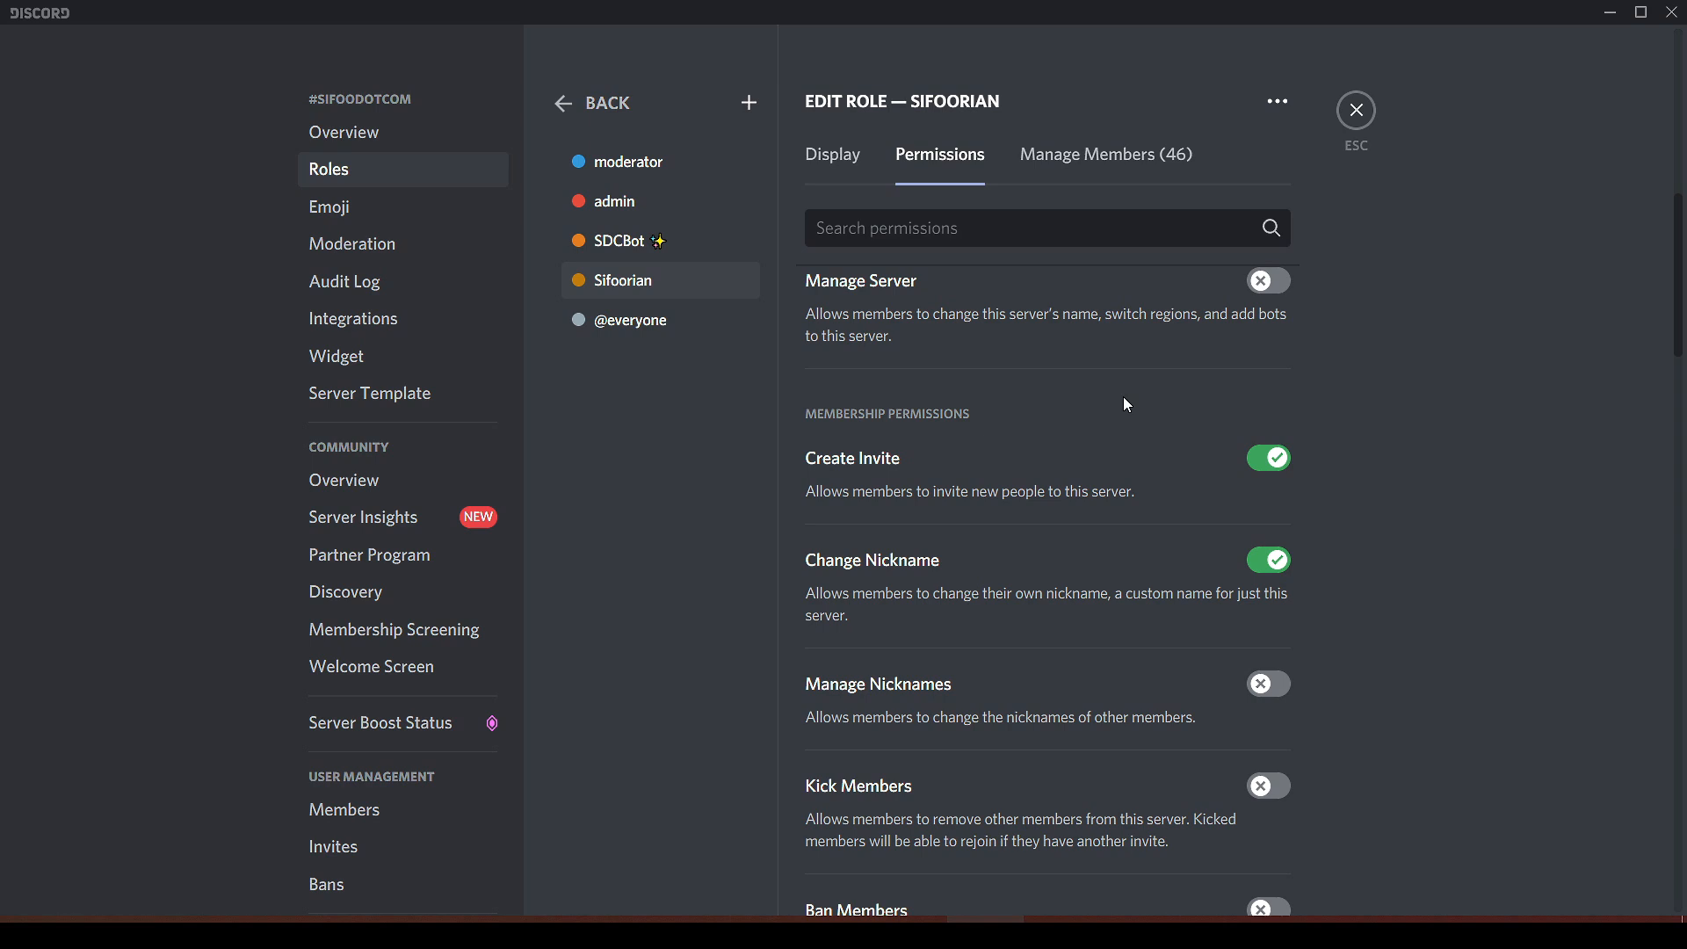
left_click(1268, 457)
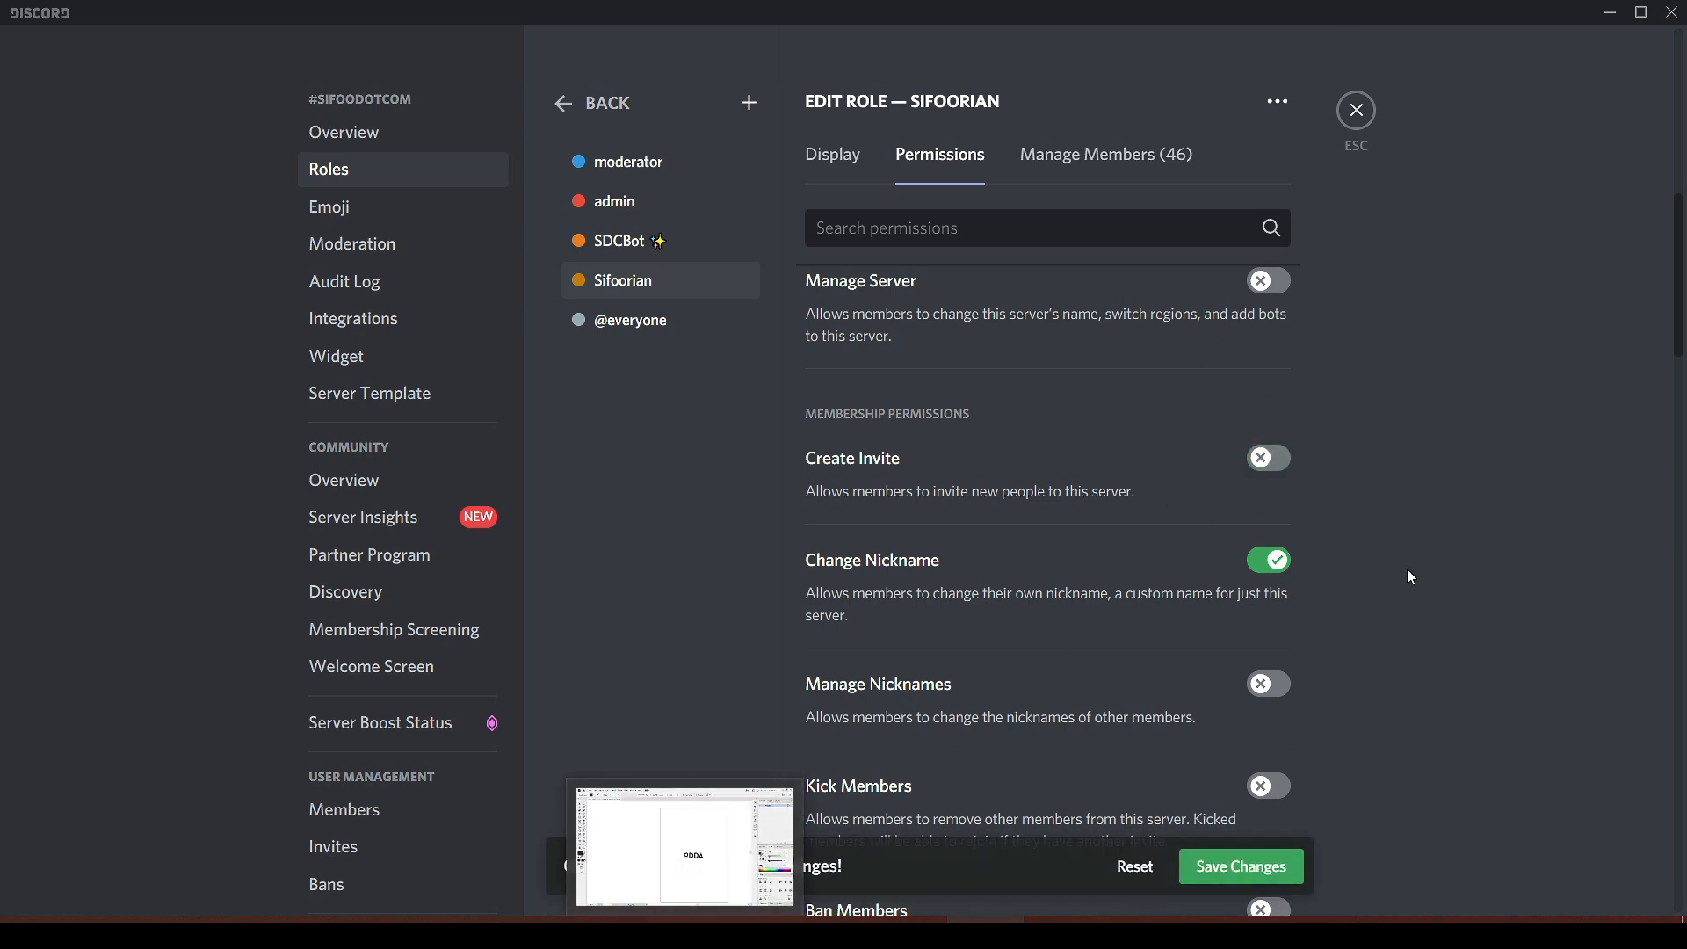
scroll(1150, 576, "down", 2)
scroll(1150, 577, "up", 1)
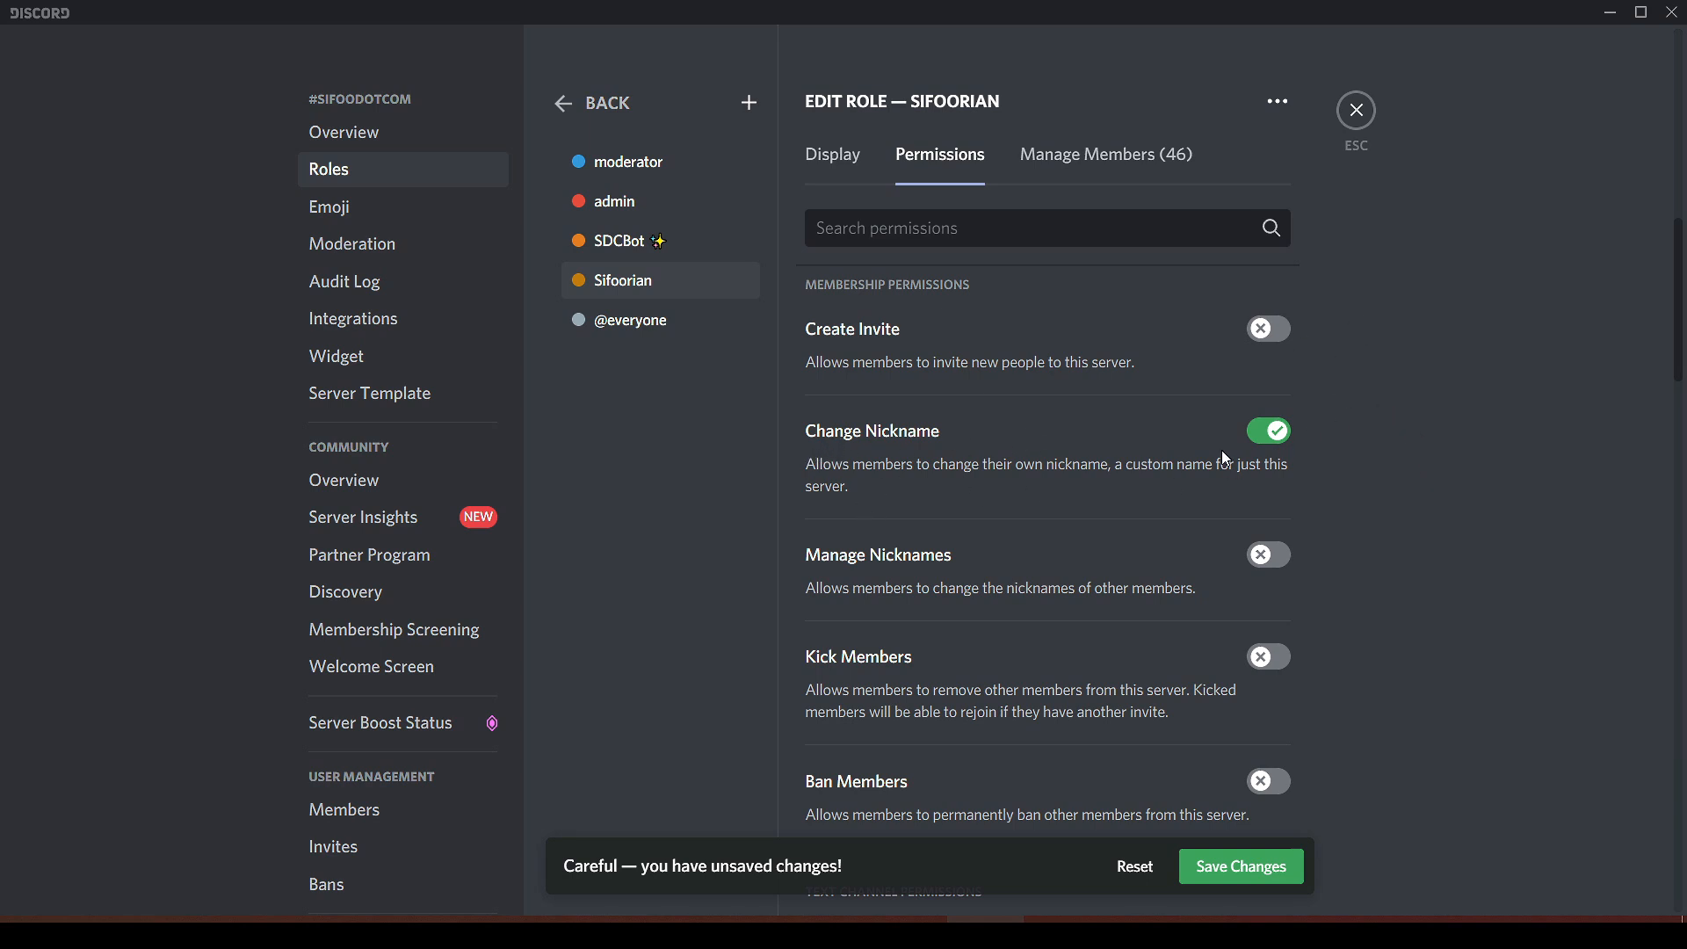
left_click(1283, 430)
Turn off the Use External Emoji permission for the Sifoorian role.
scroll(1269, 701, "down", 6)
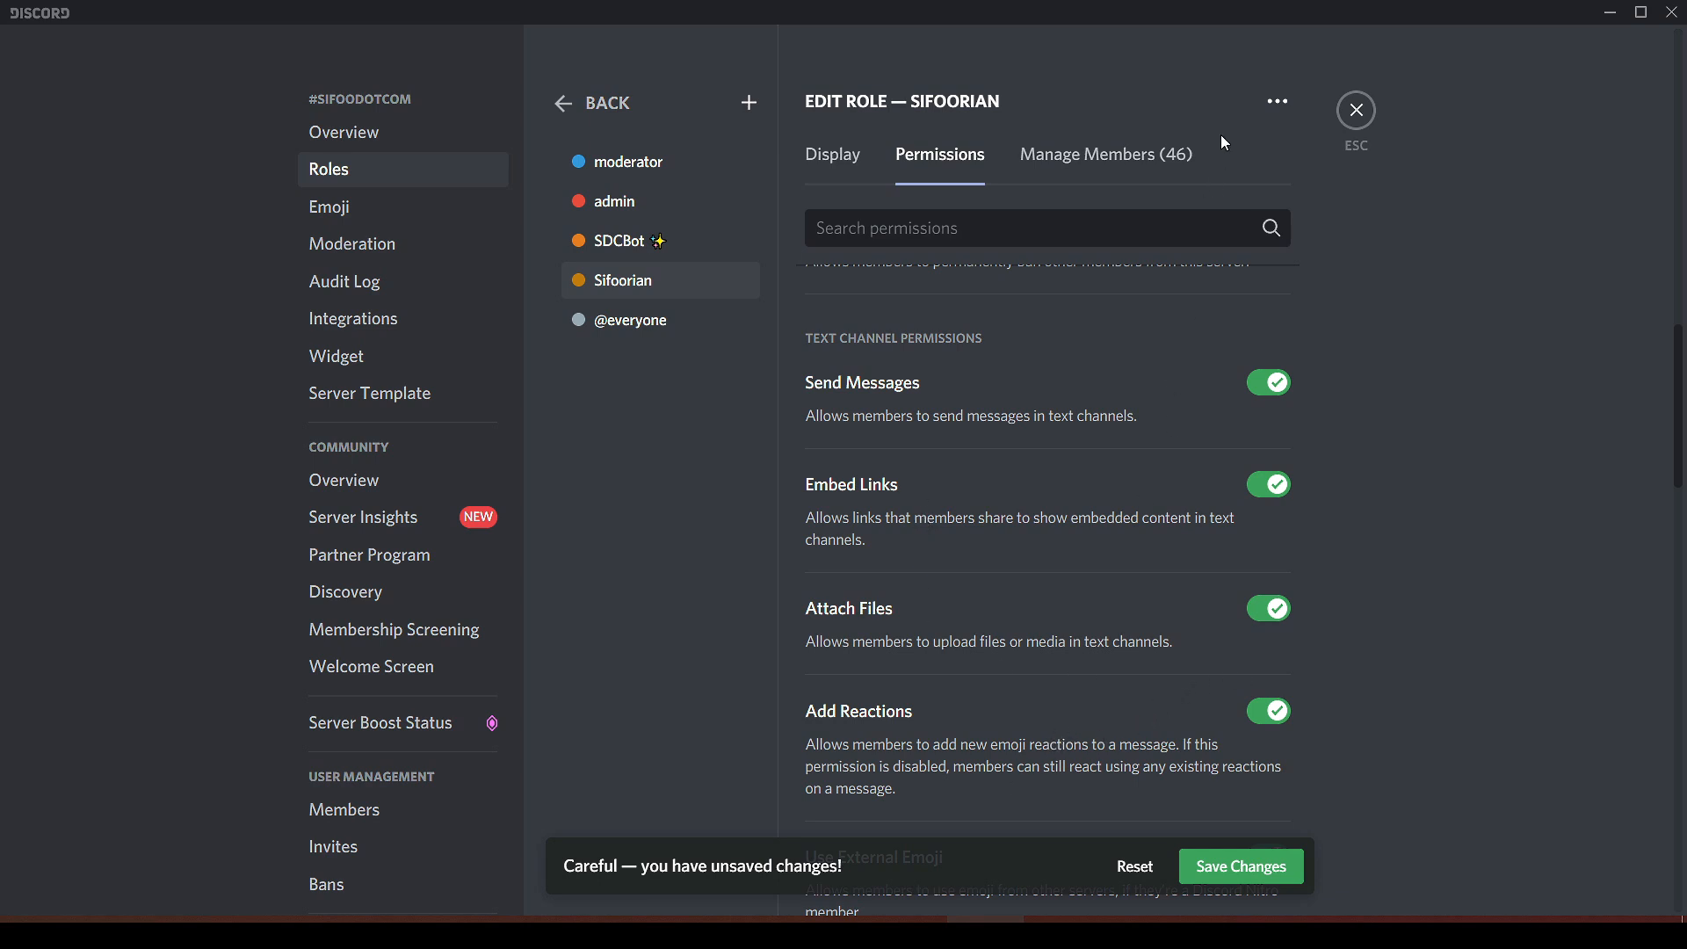
scroll(1085, 703, "down", 3)
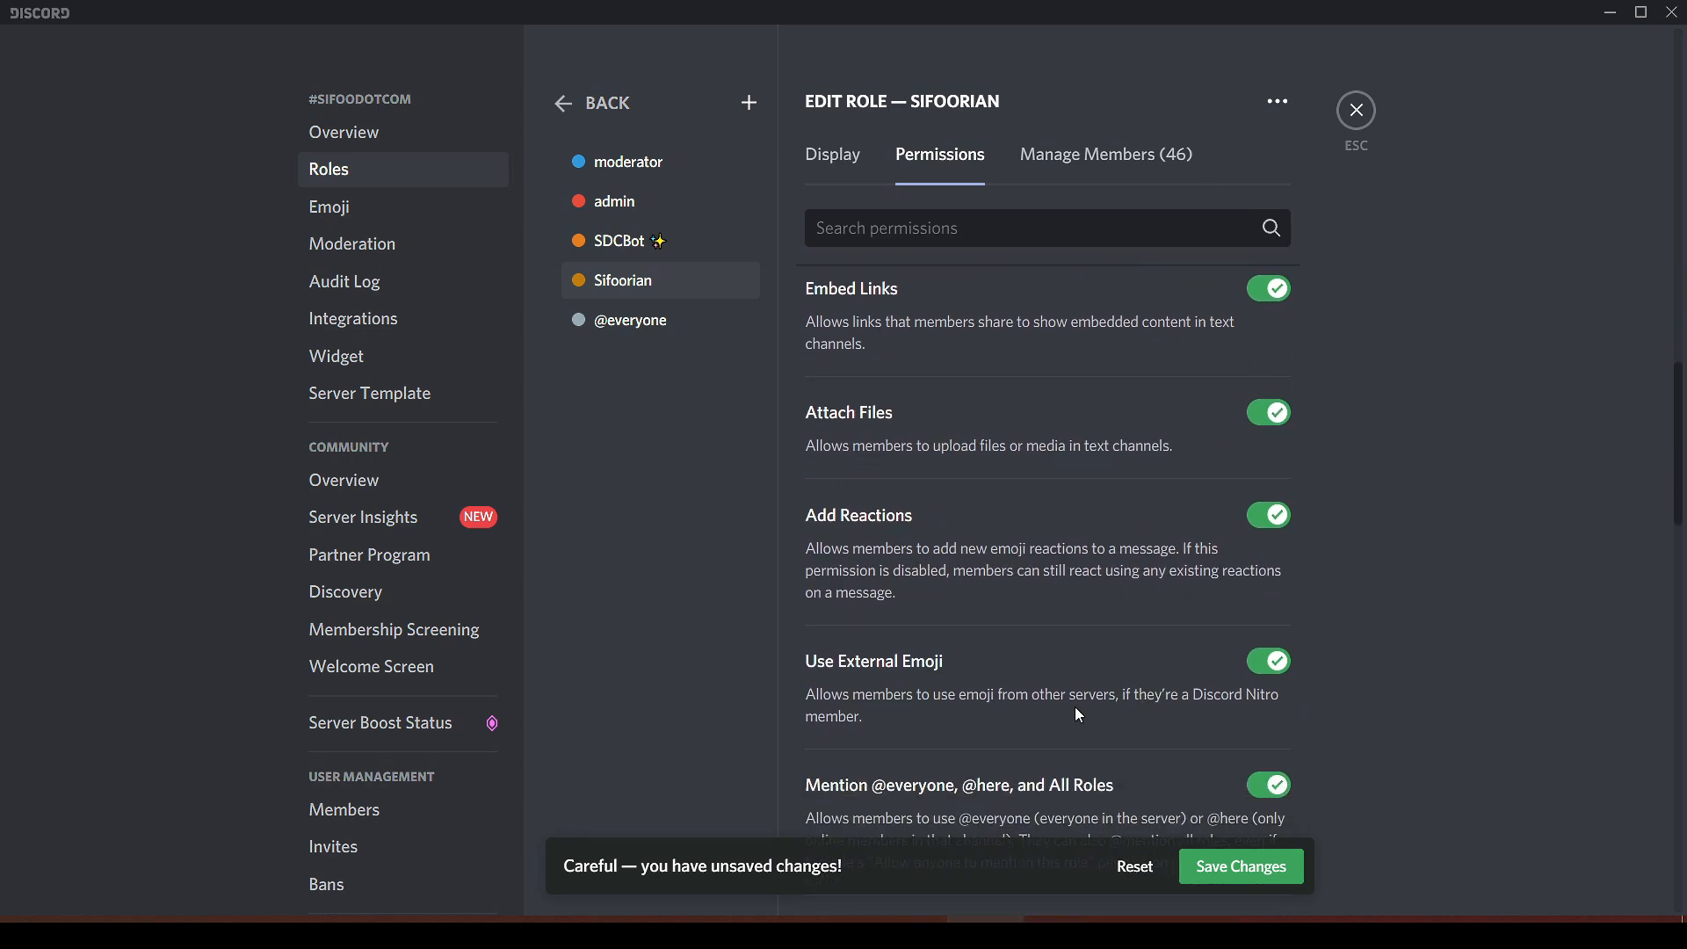
scroll(1076, 703, "up", 3)
scroll(1079, 700, "down", 3)
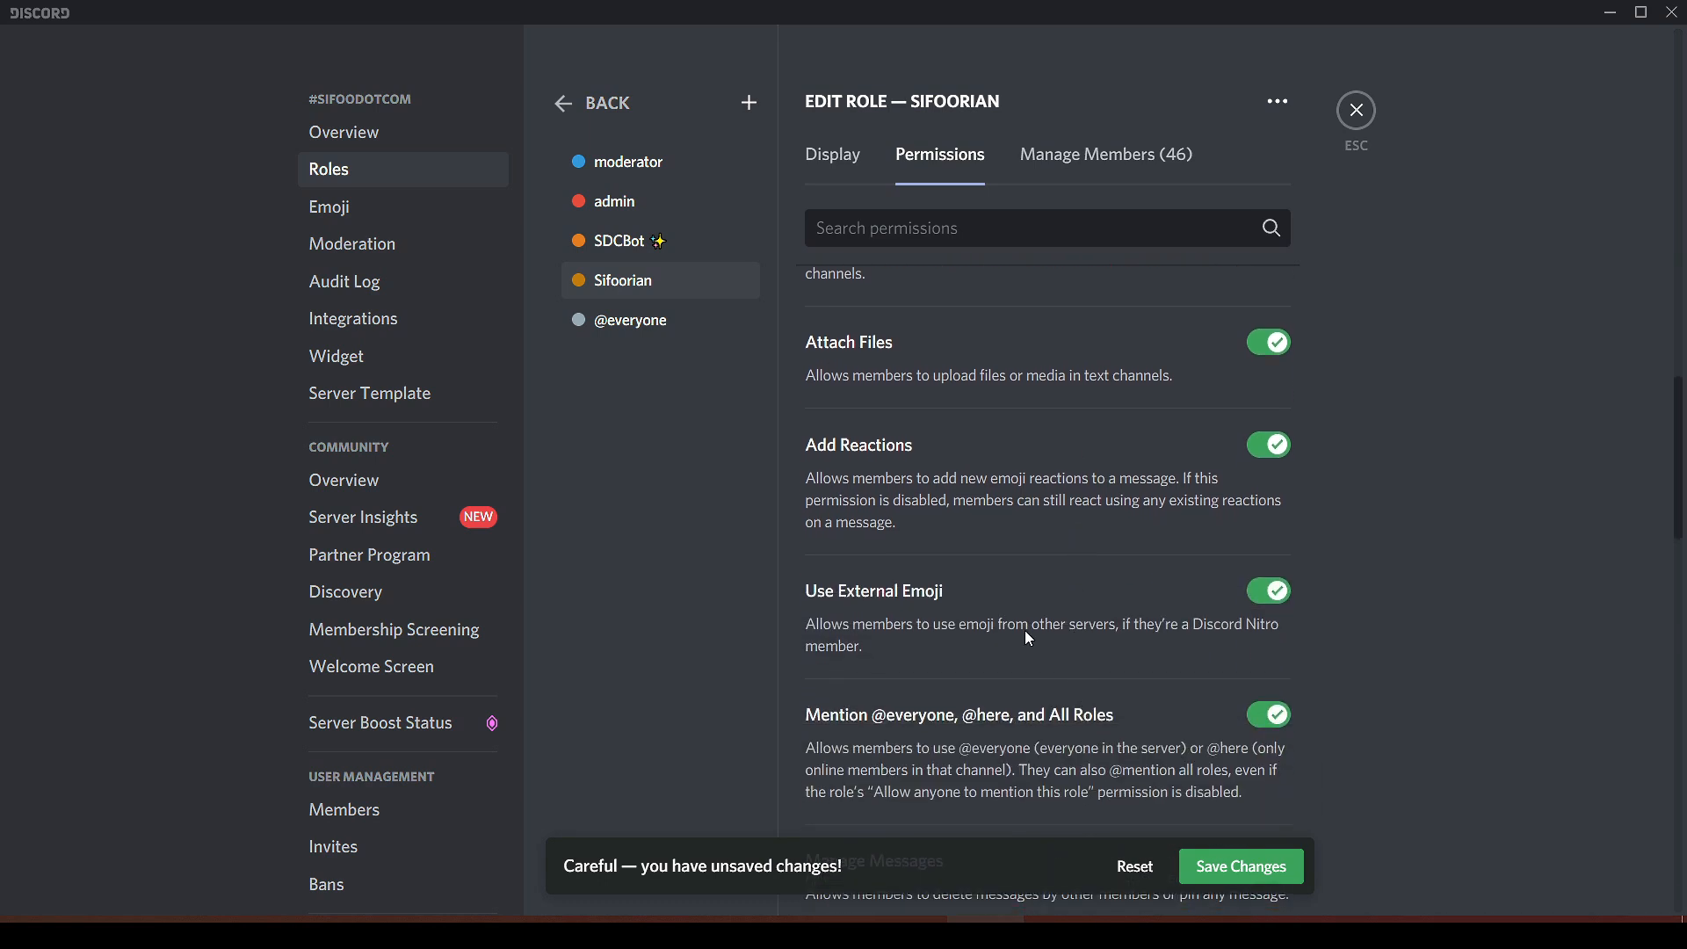
left_click(1271, 588)
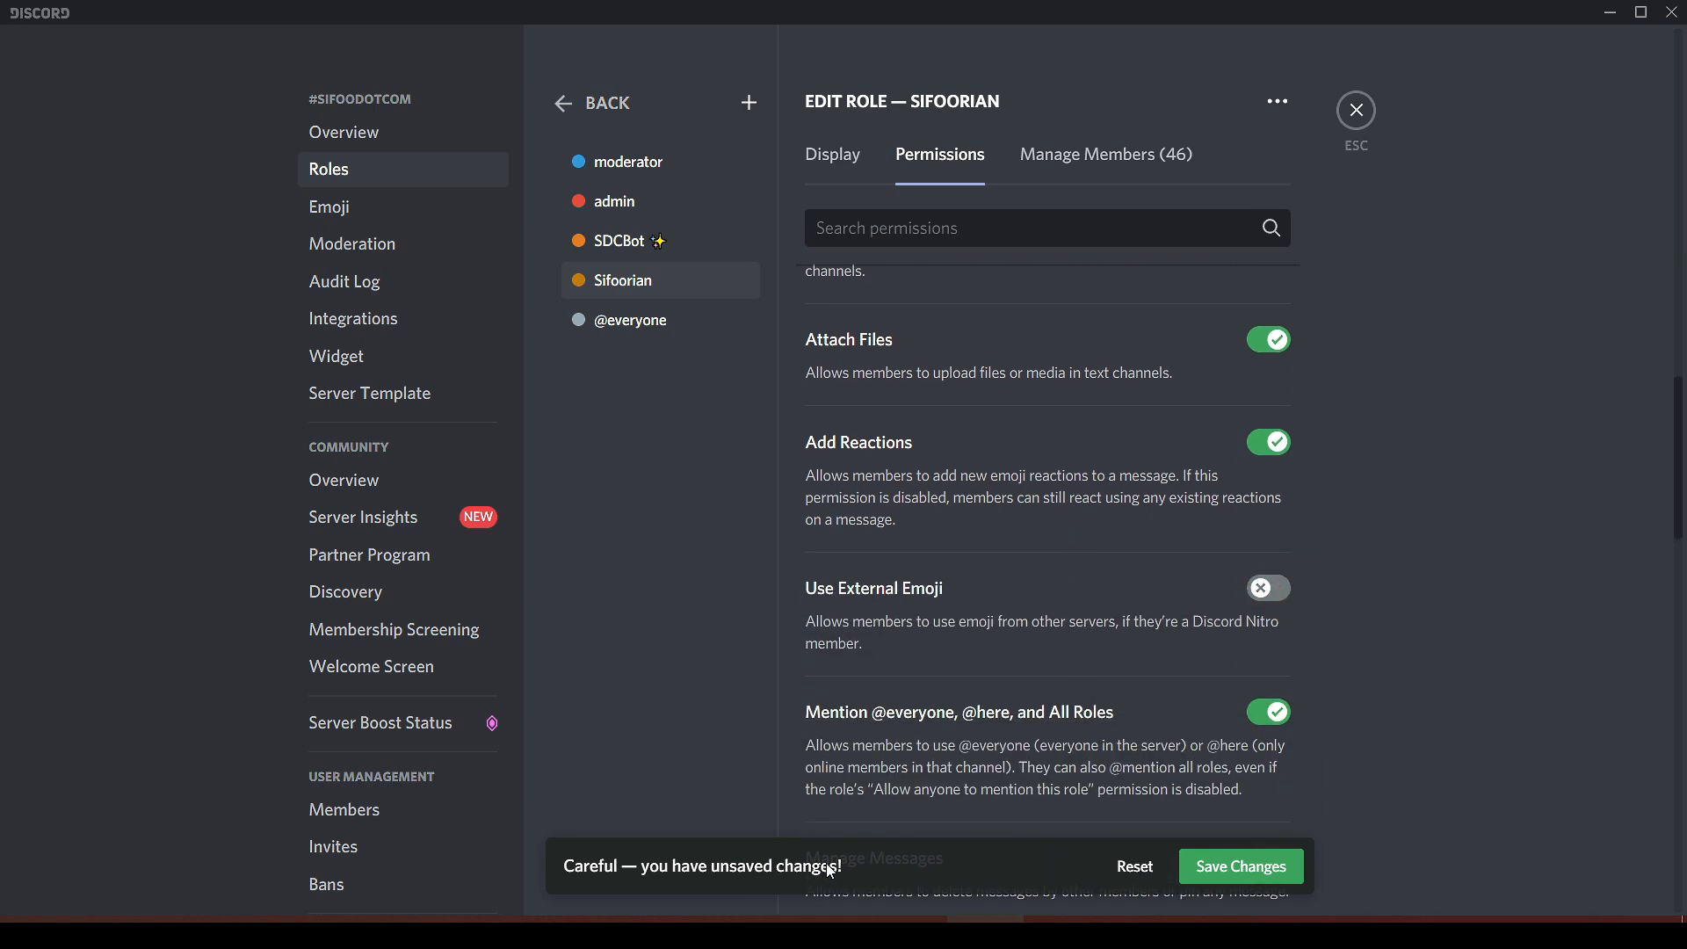
Examine the Sifoorian role's remaining text and voice channel permissions and leave the server settings.
scroll(900, 784, "down", 3)
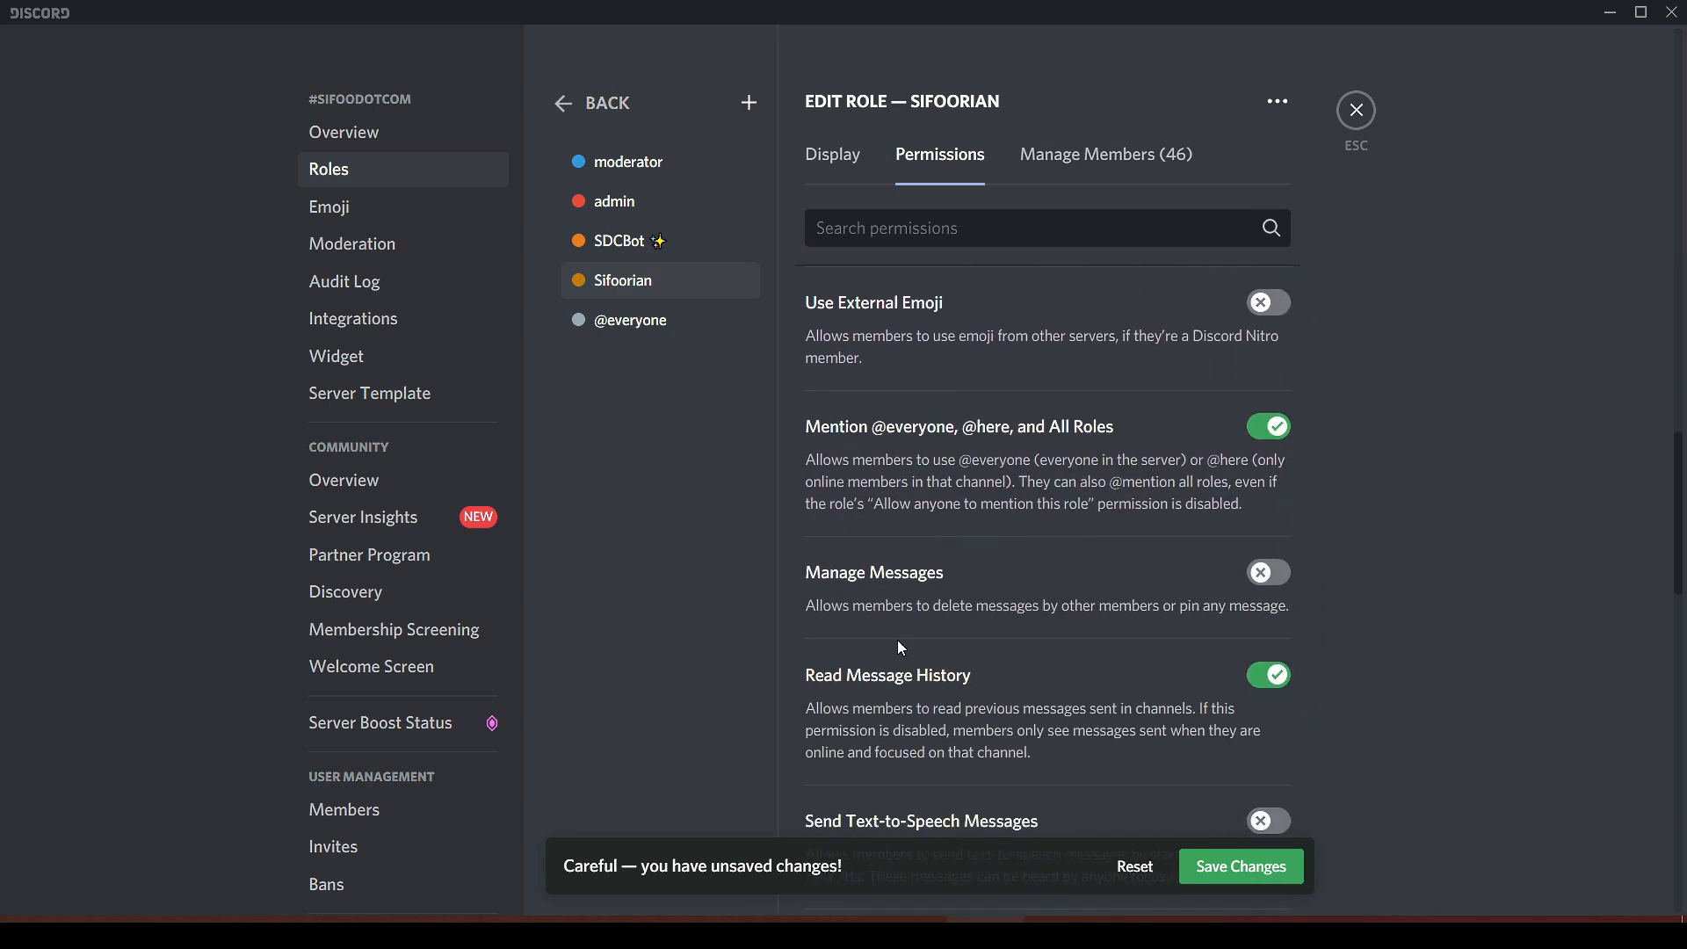
scroll(906, 694, "down", 4)
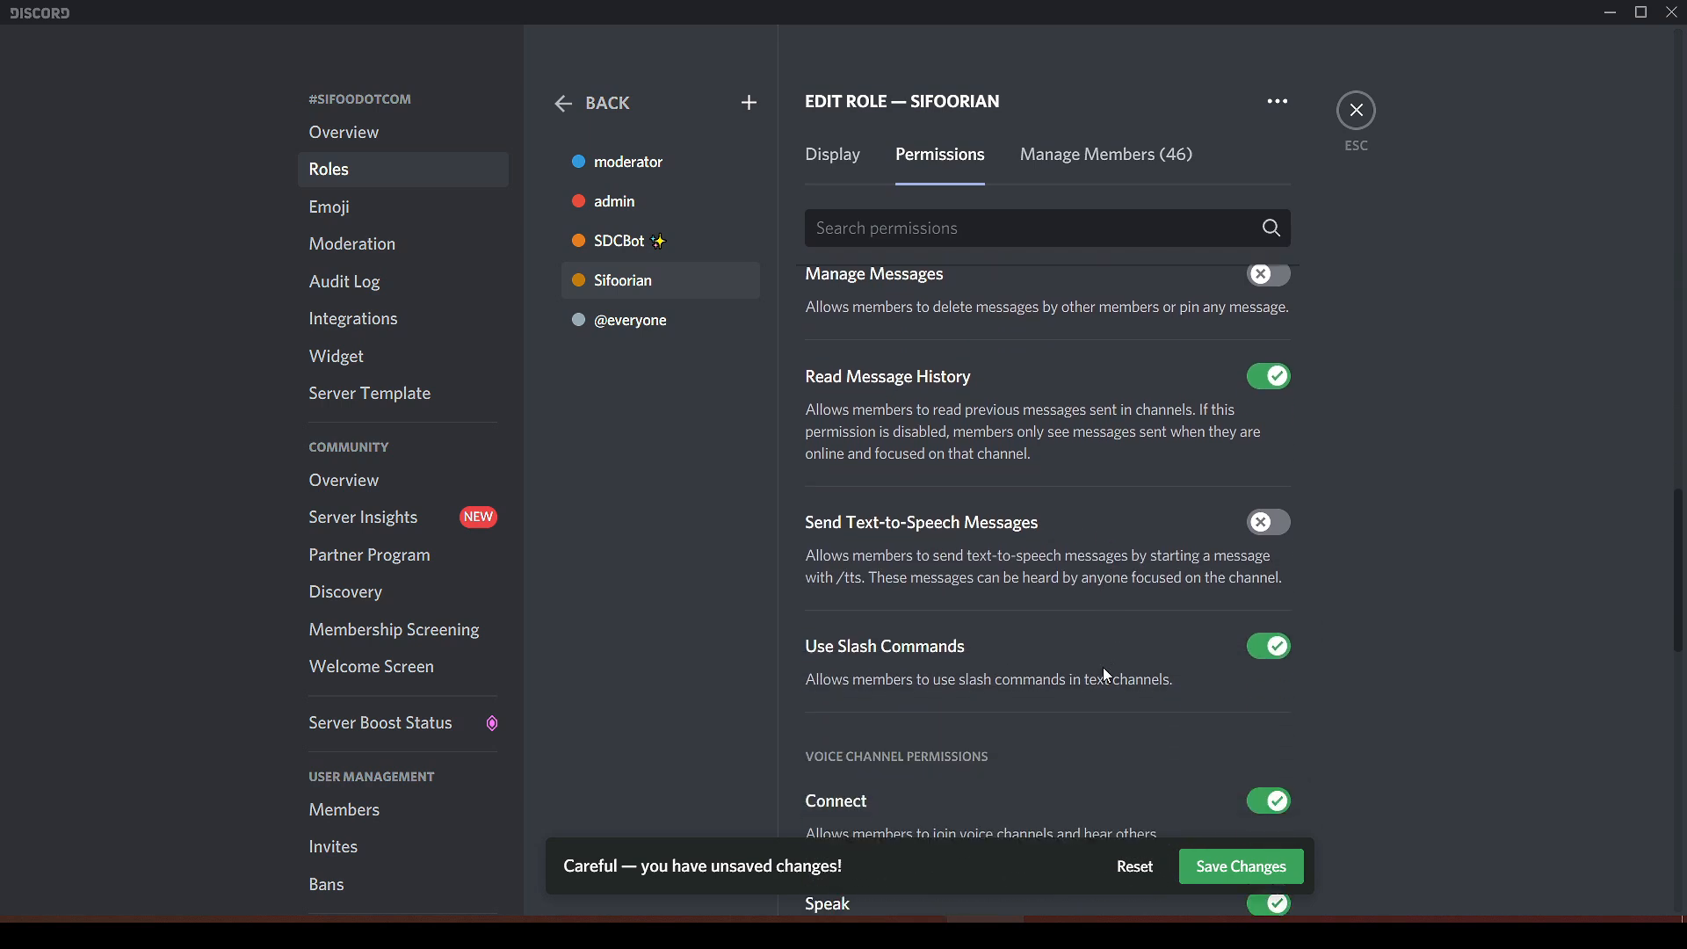
scroll(950, 700, "down", 3)
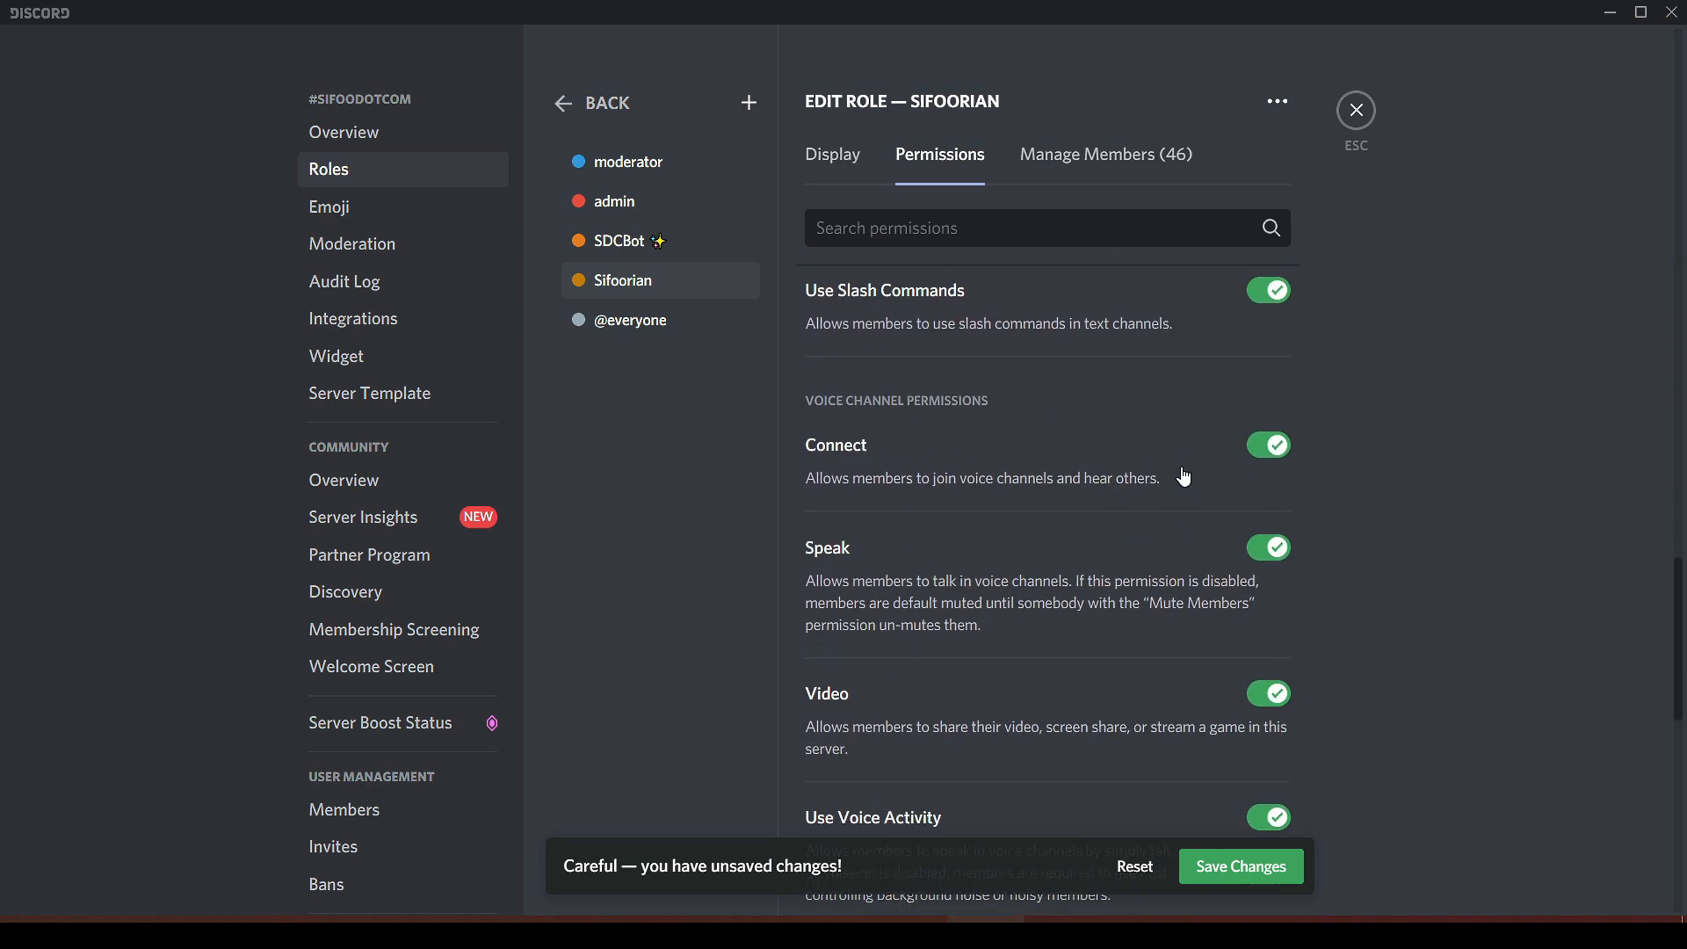
scroll(1470, 290, "up", 5)
left_click(1371, 132)
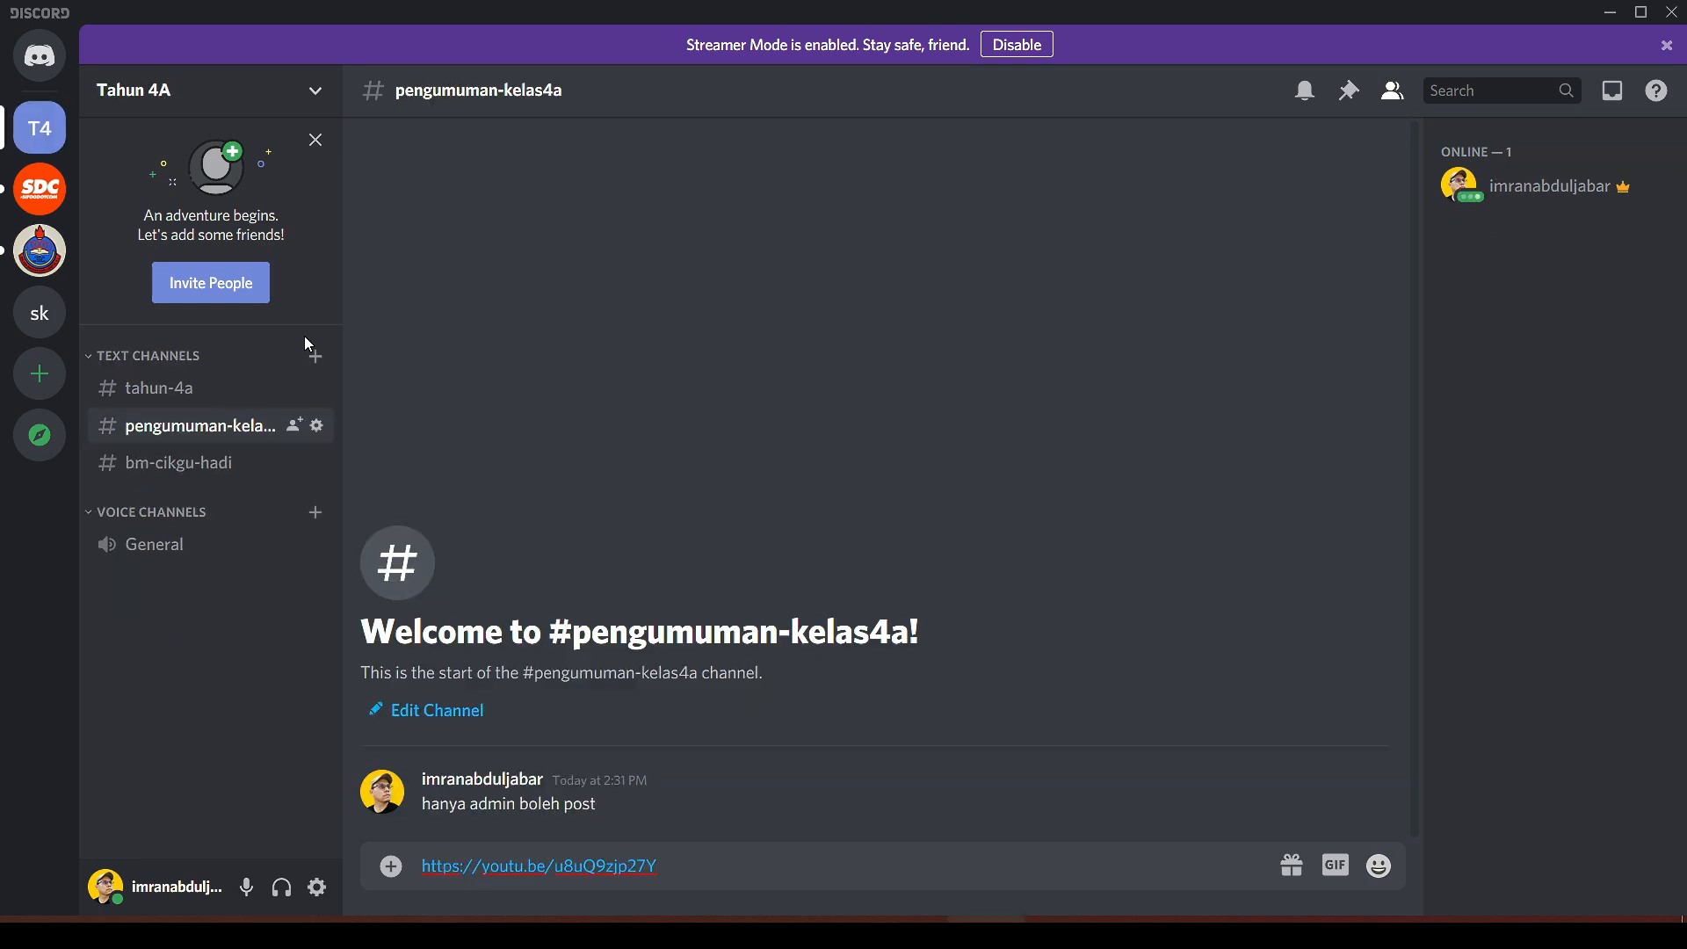
key("Return")
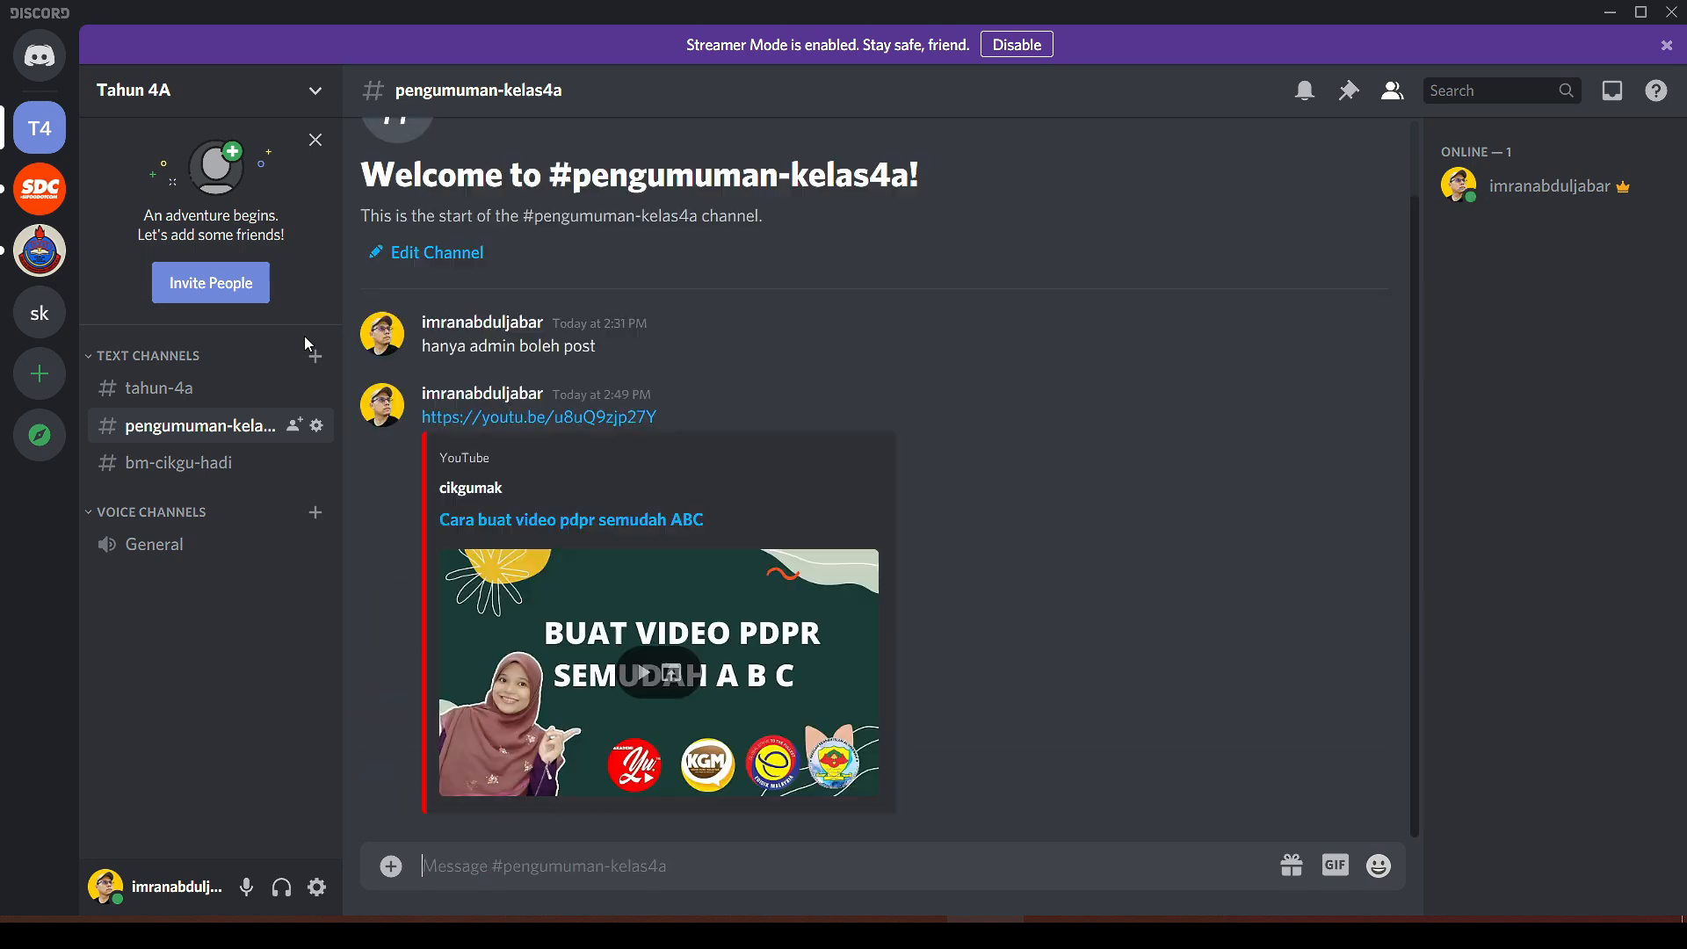
left_click(638, 679)
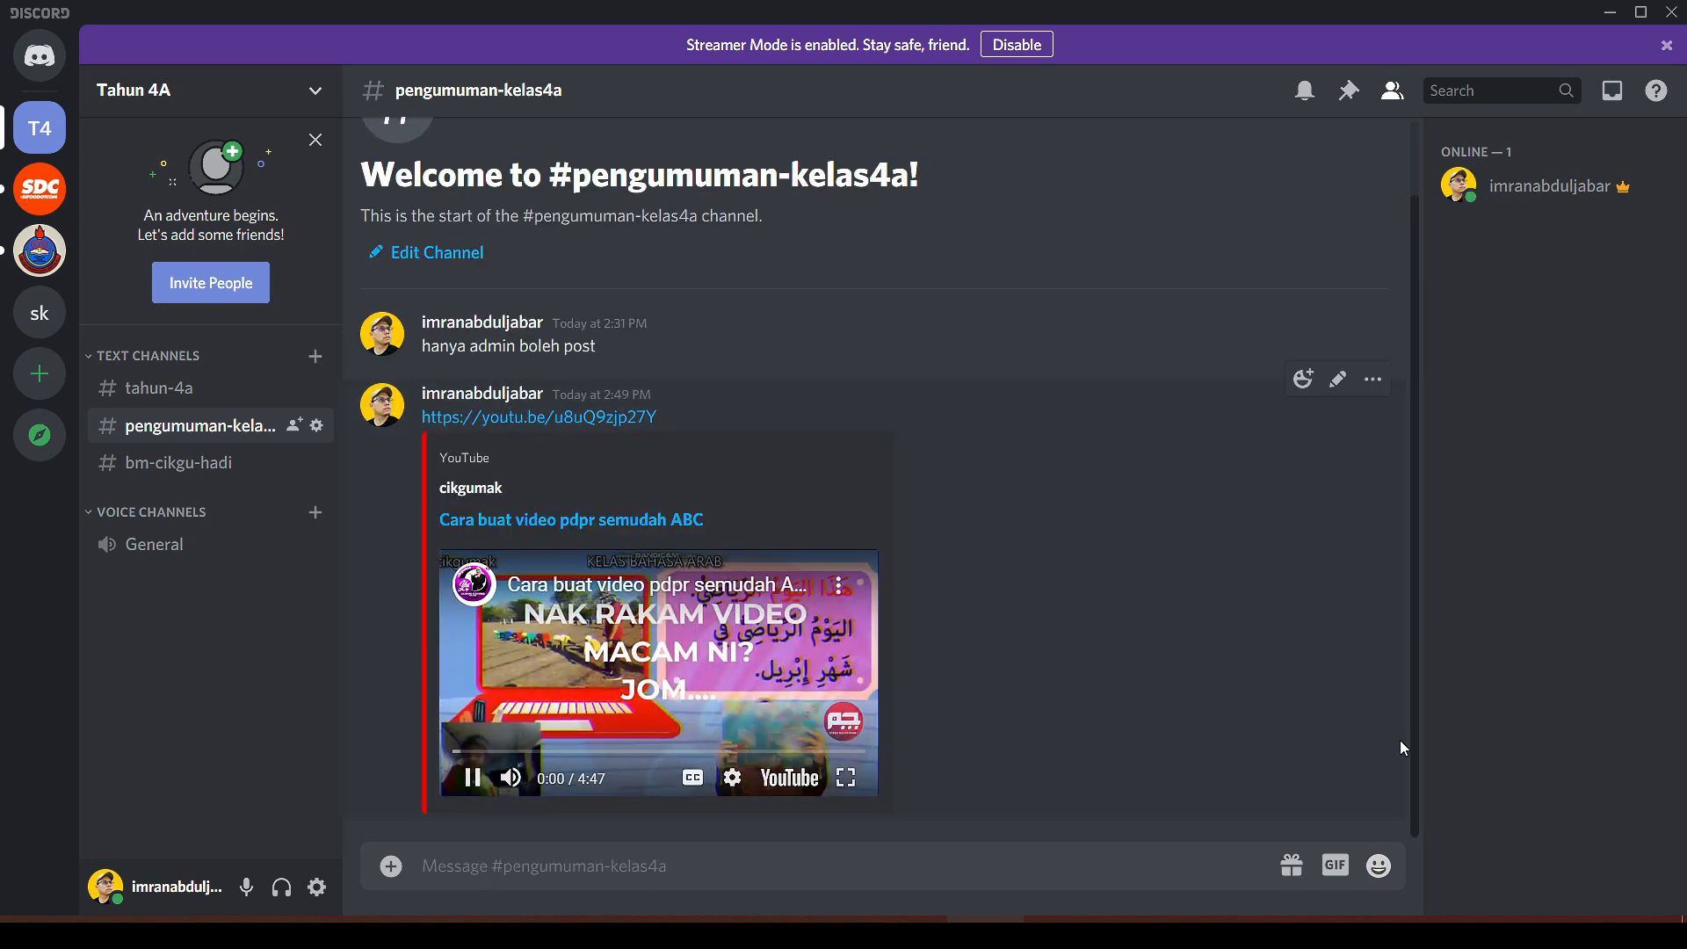
left_click(846, 777)
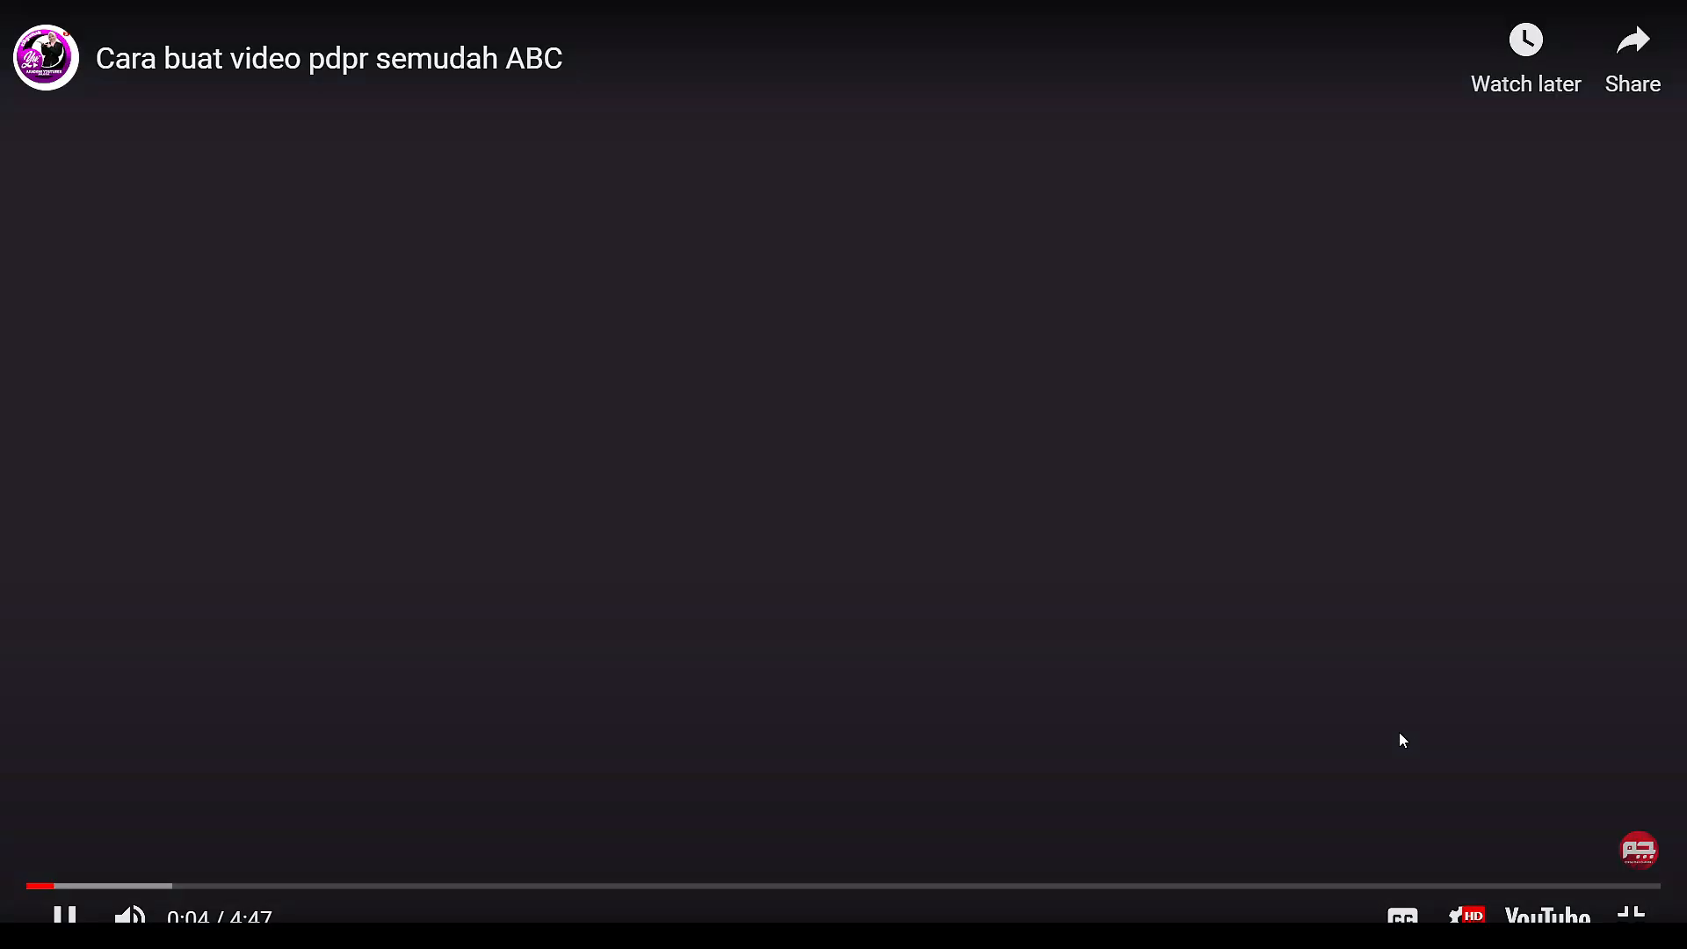
left_click(1632, 915)
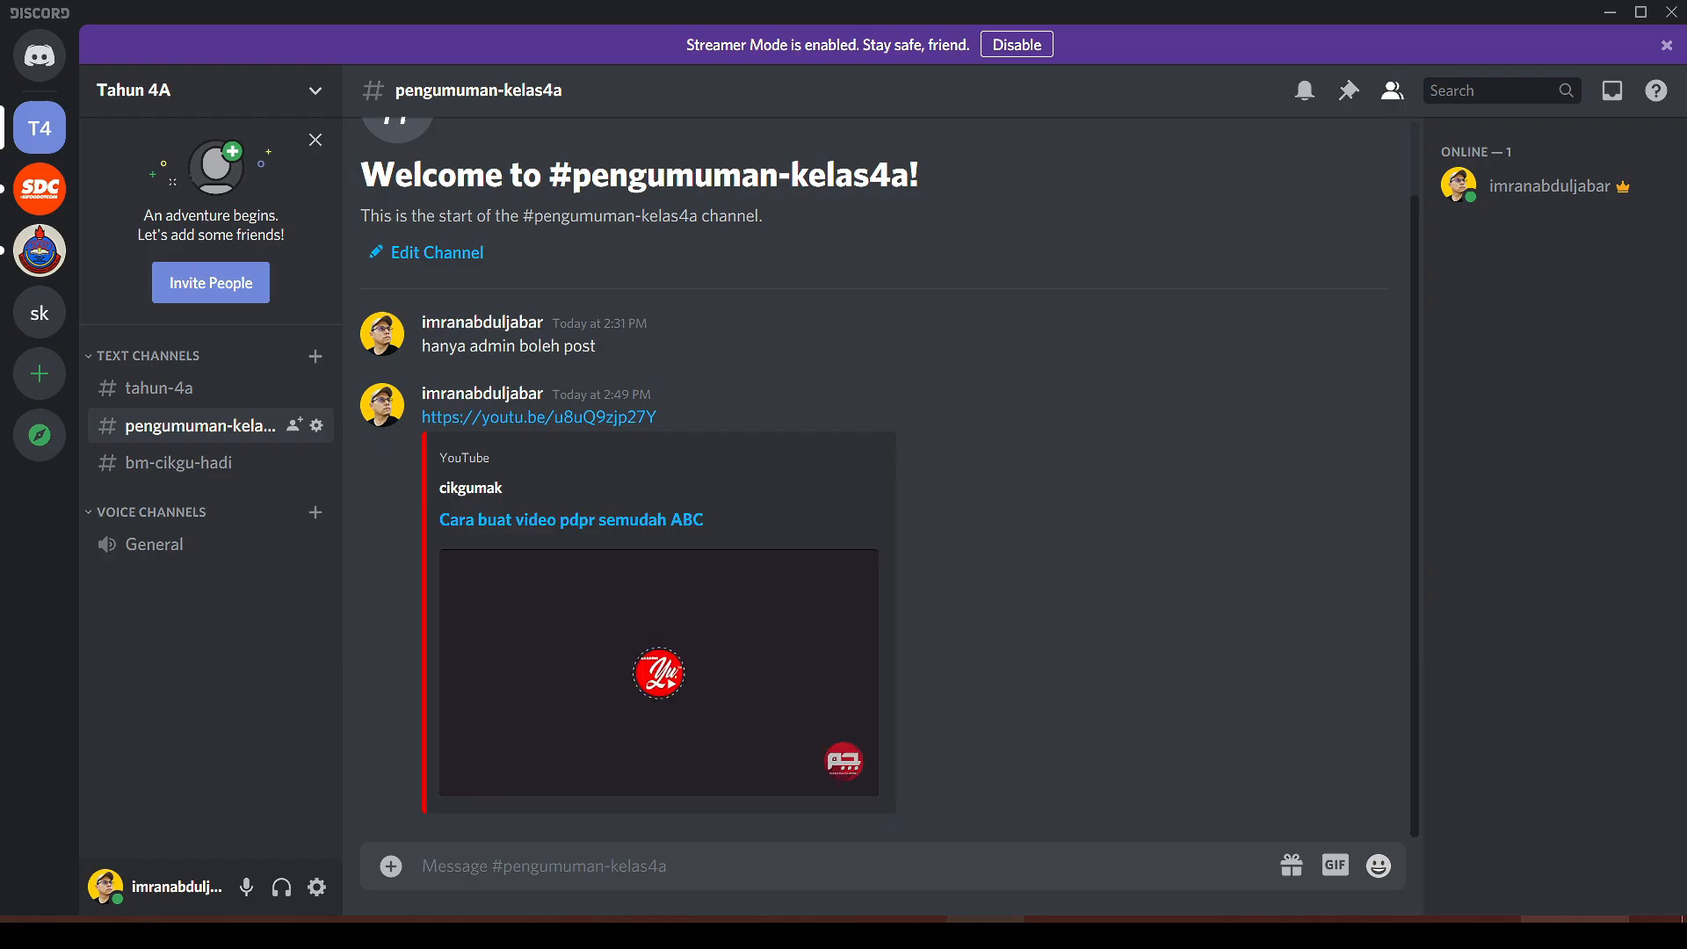
left_click(472, 778)
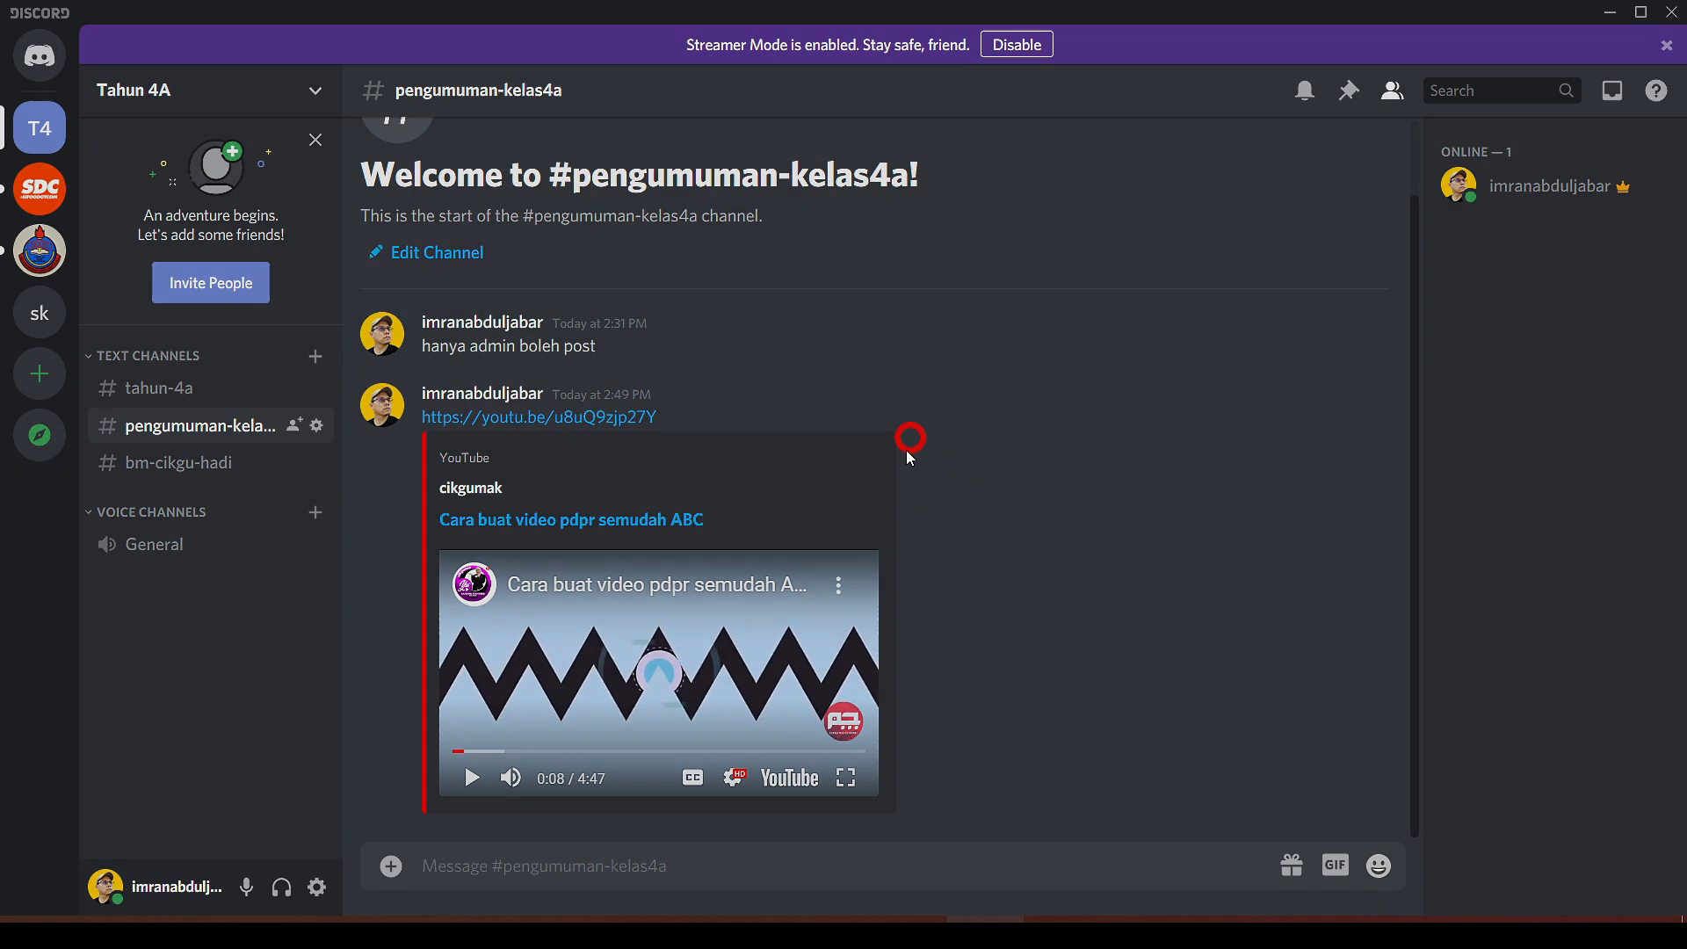
left_click(908, 442)
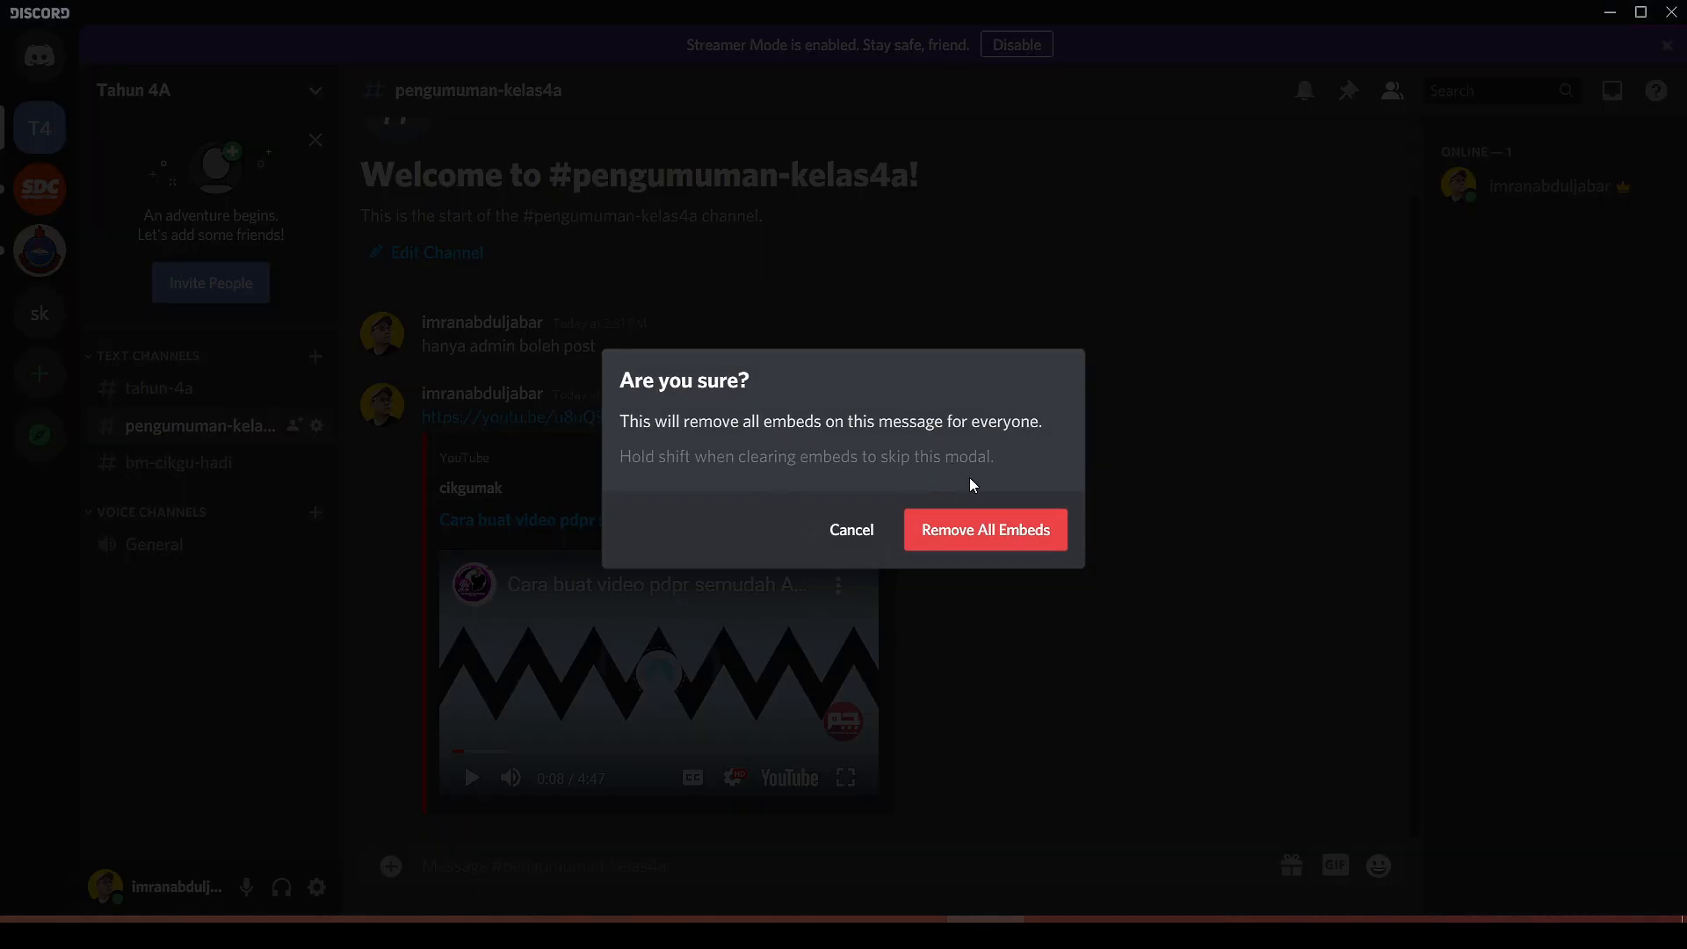
left_click(854, 530)
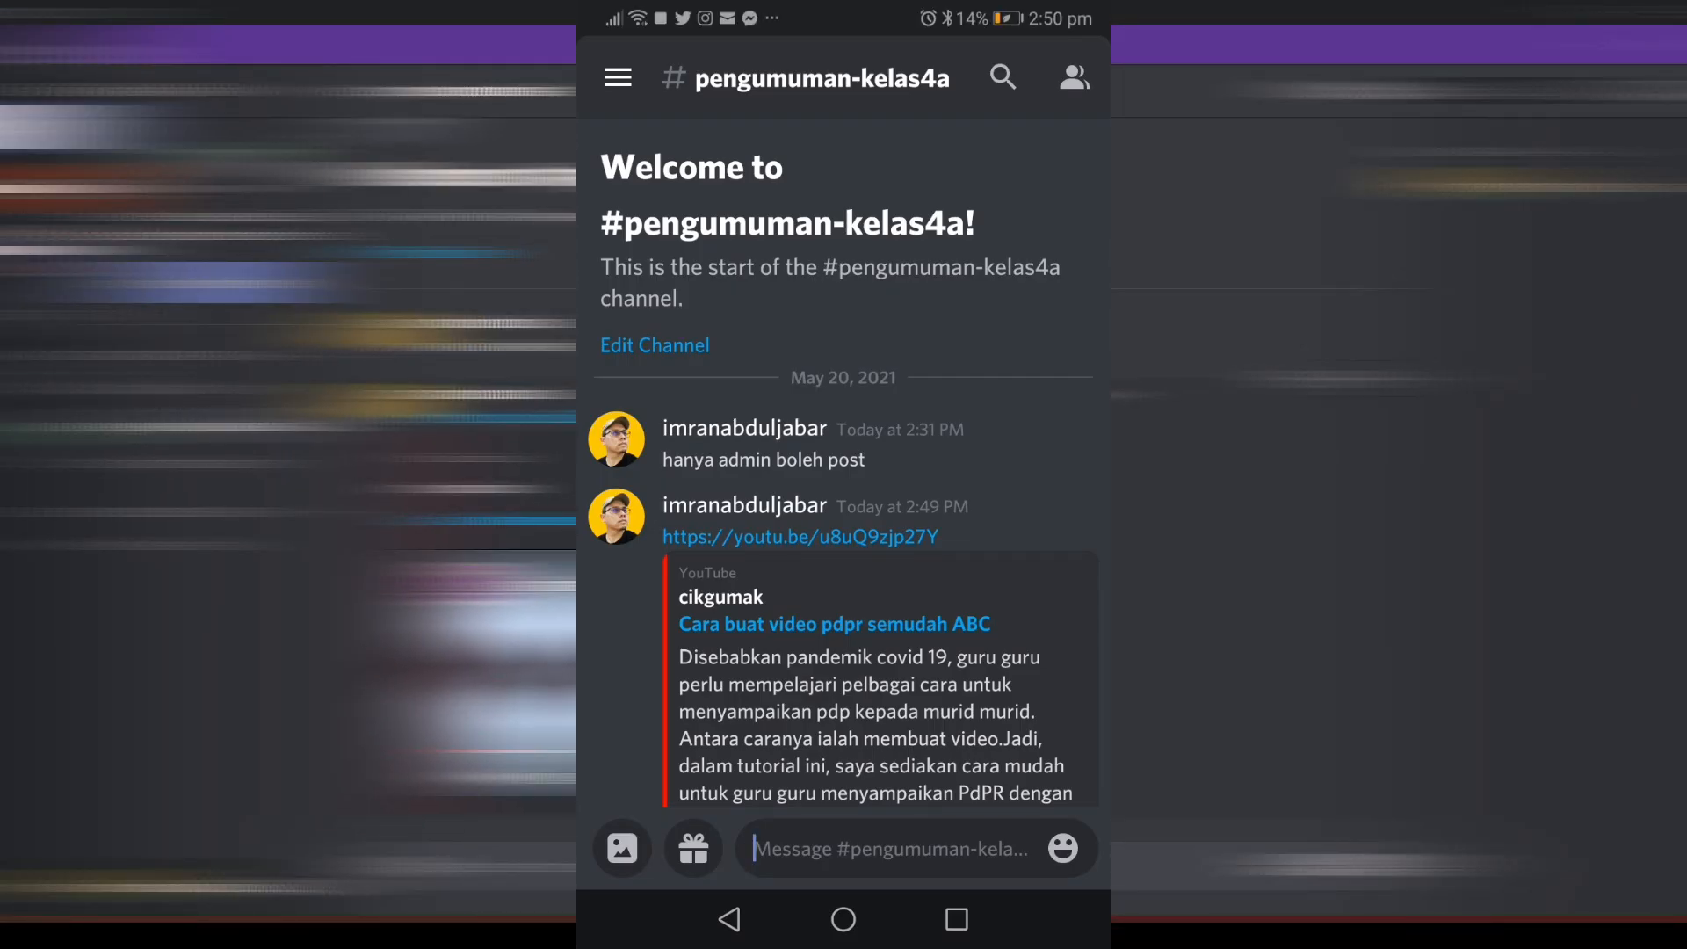
In the Discord mobile app, open the embedded YouTube video in pengumuman-kelas4a and allow the external link.
scroll(844, 466, "down", 5)
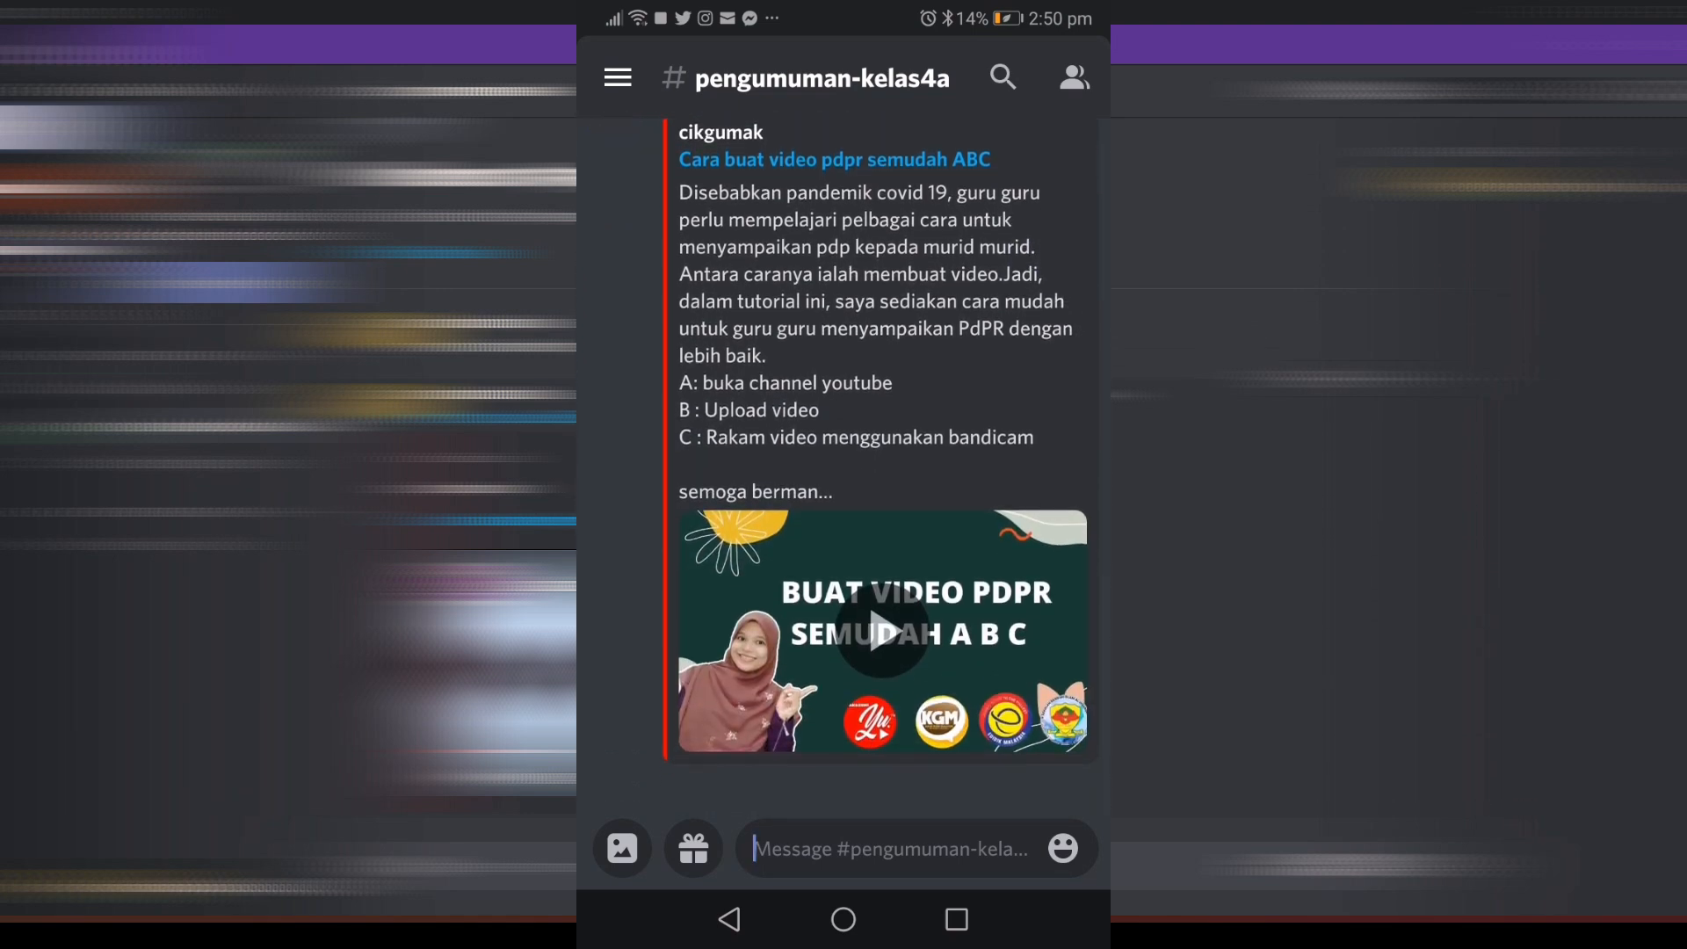
left_click(881, 631)
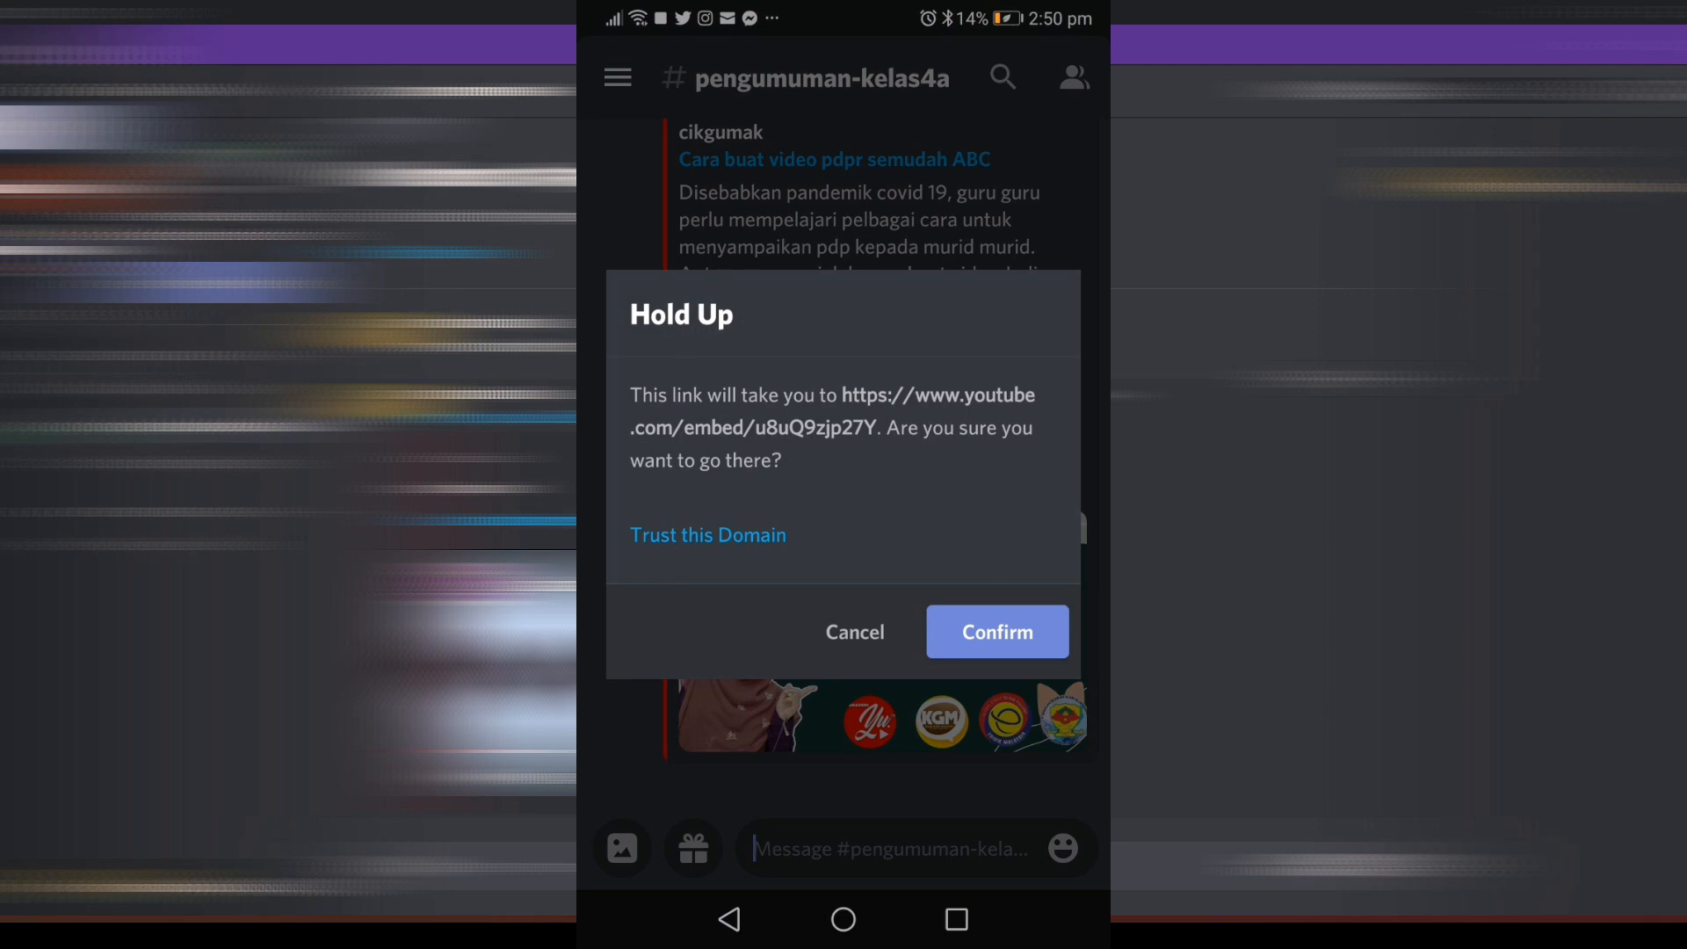
left_click(1022, 631)
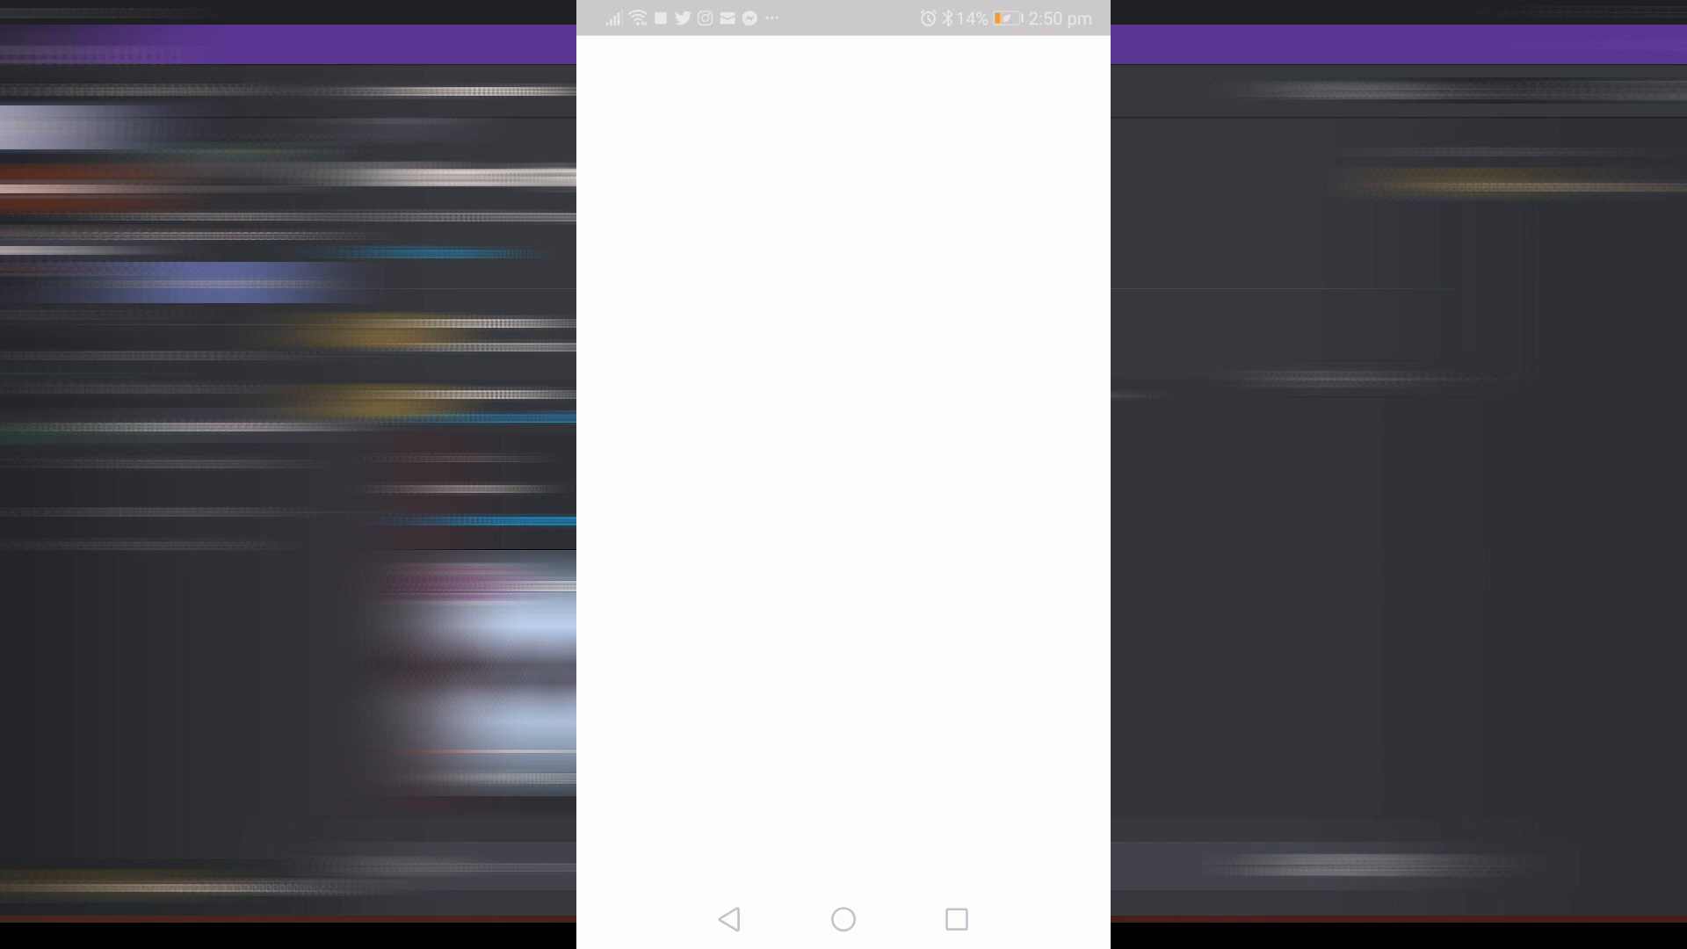